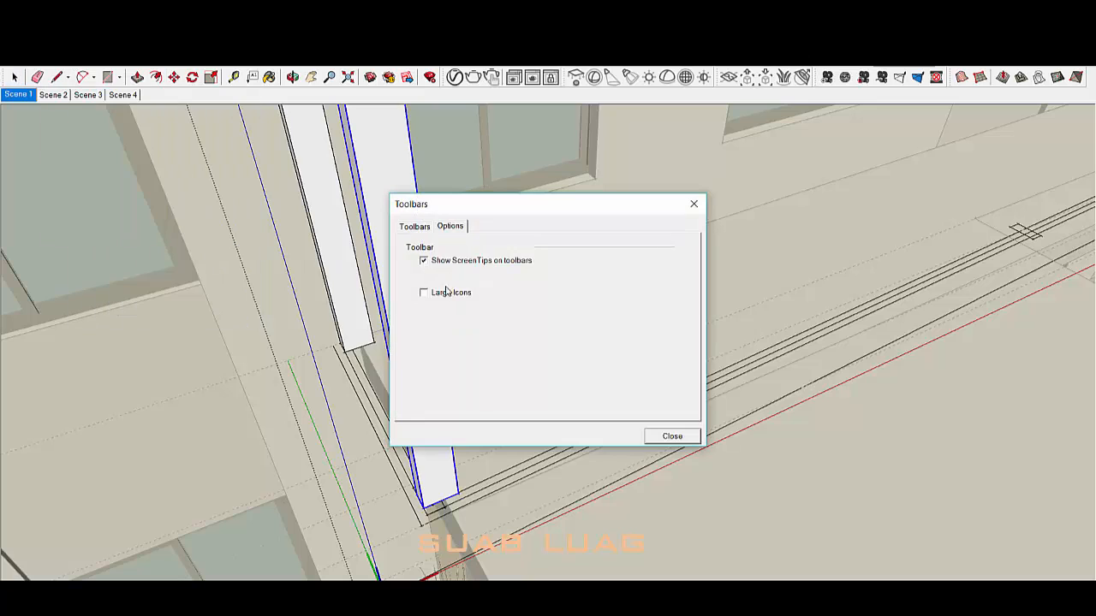
Step: Enable the Layers, Construction, Shadows and Styles toolbars from the View > Toolbars list
left_click(414, 226)
left_click(411, 347)
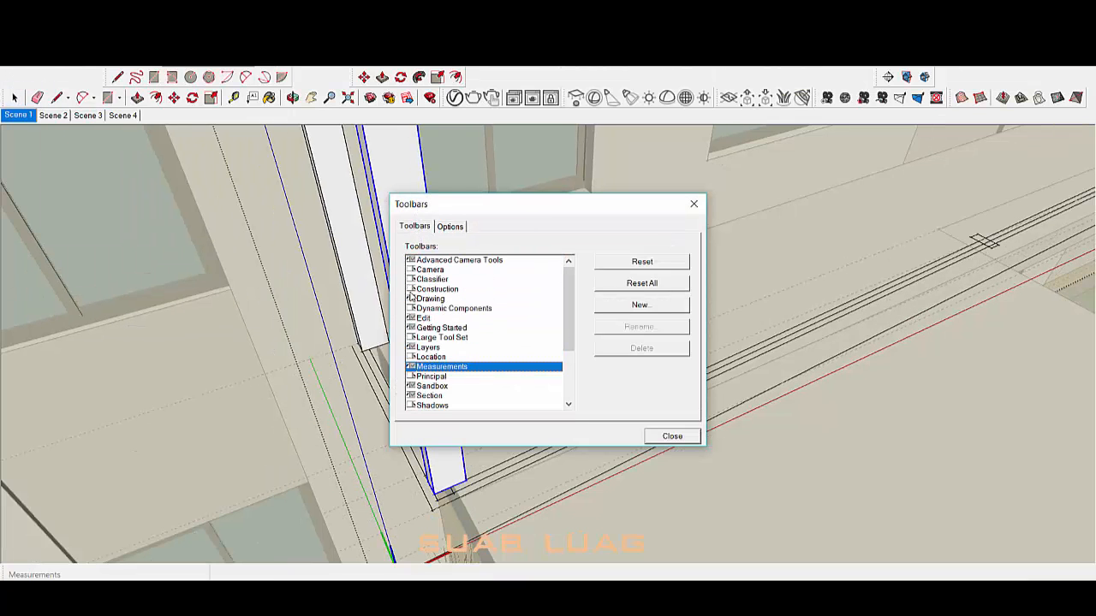
left_click(411, 290)
left_click(411, 375)
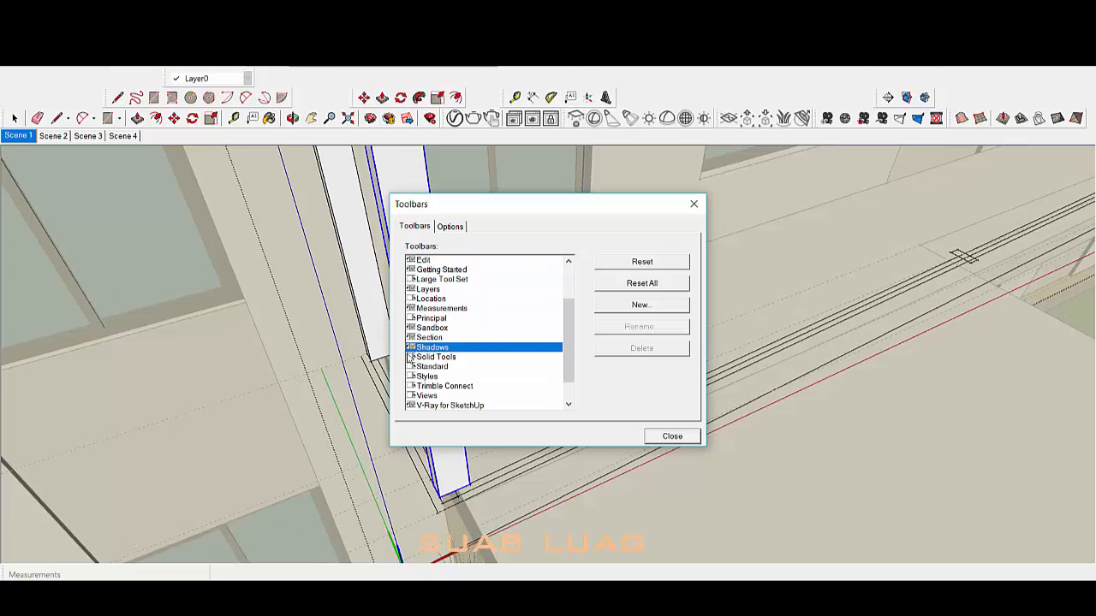
left_click(411, 377)
Step: Close the Toolbars dialog and rearrange the toolbar layout at the top of the window
left_click(655, 436)
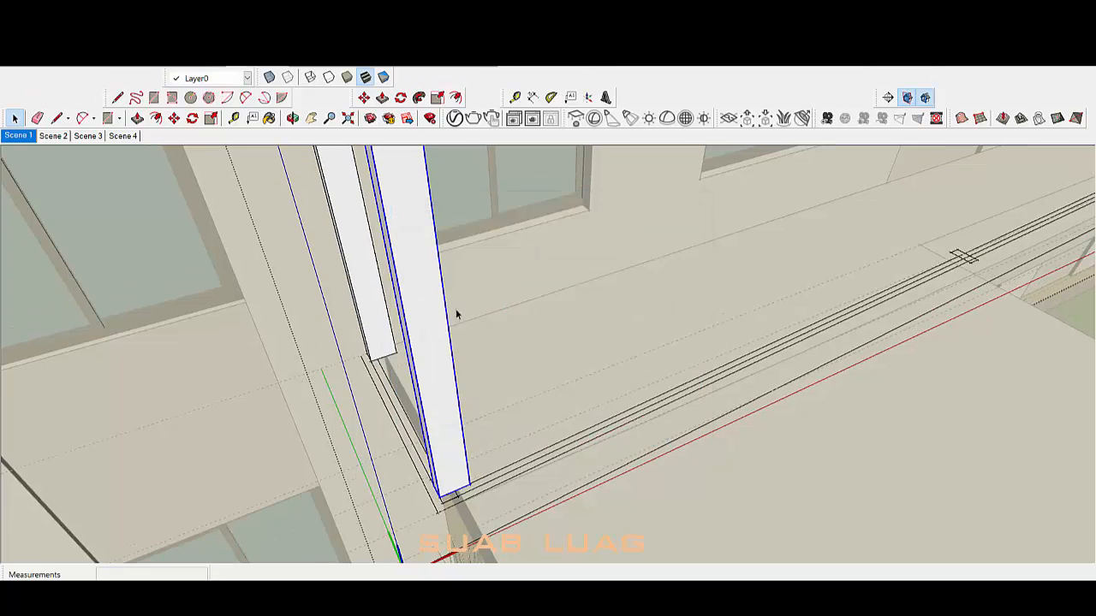
middle_click_drag(455, 311, 514, 469)
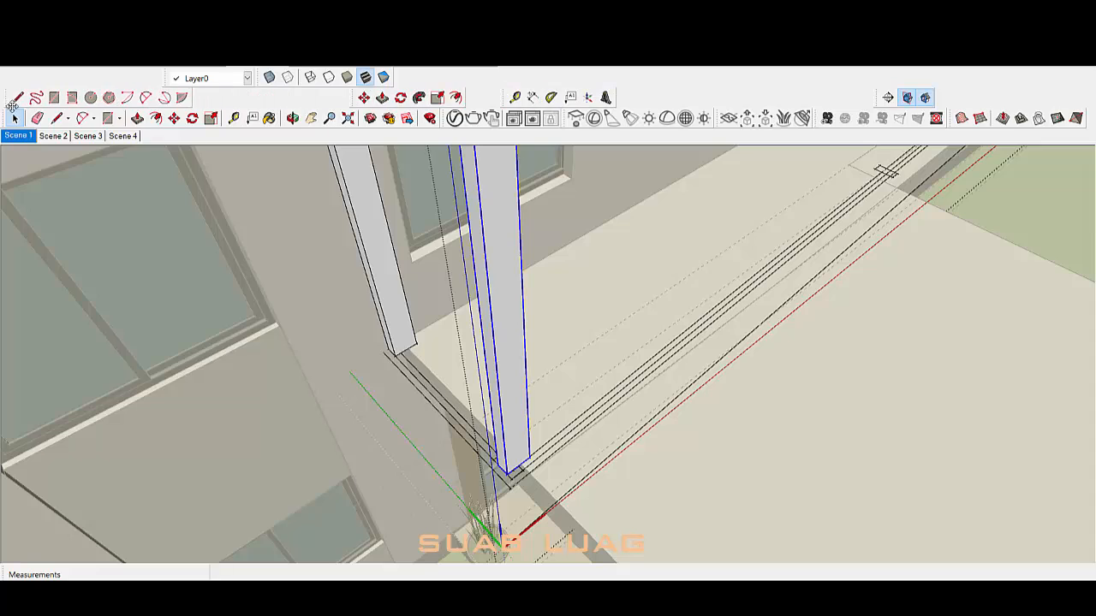
left_click_drag(13, 104, 257, 76)
left_click_drag(501, 76, 502, 61)
left_click_drag(502, 75, 469, 72)
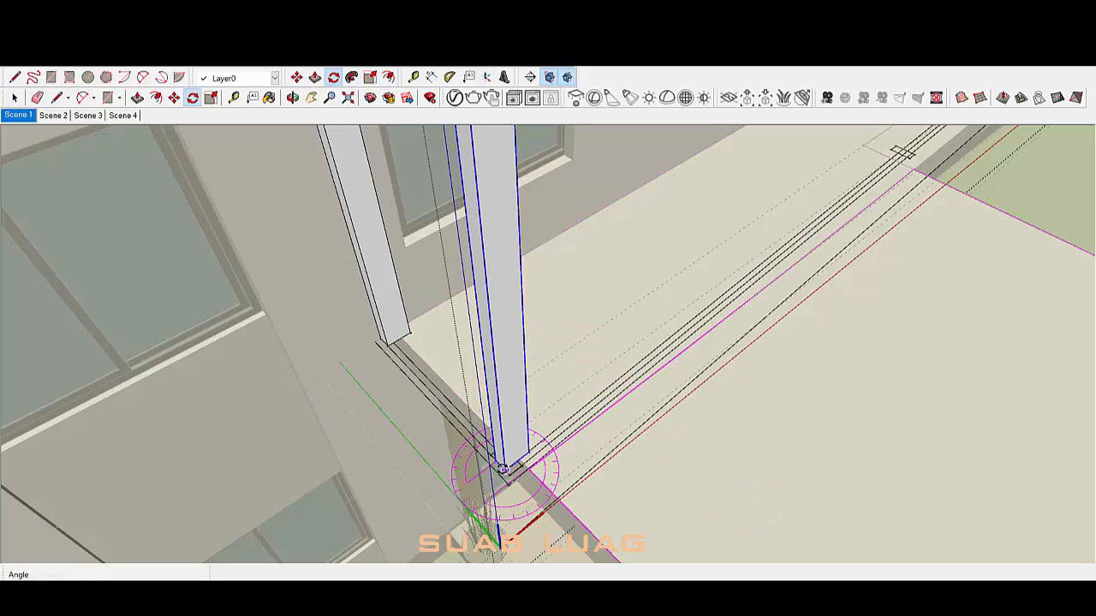
scroll(504, 469, "up", 5)
Step: Rotate the vertical fin about its base corner and move it onto the guide corner
left_click(531, 348)
left_click(596, 405)
left_click(600, 304)
key("m")
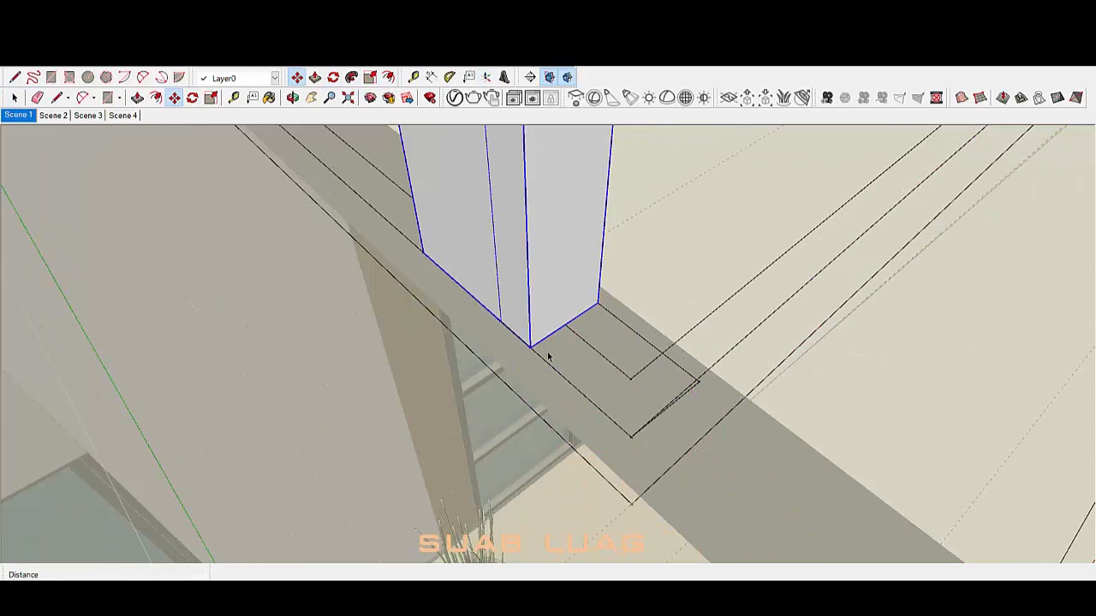
left_click(531, 349)
left_click(631, 437)
Step: Copy the fin along the red axis to the next guide point
scroll(680, 402, "down", 5)
middle_click_drag(679, 402, 411, 364)
left_click(403, 361)
key("ctrl")
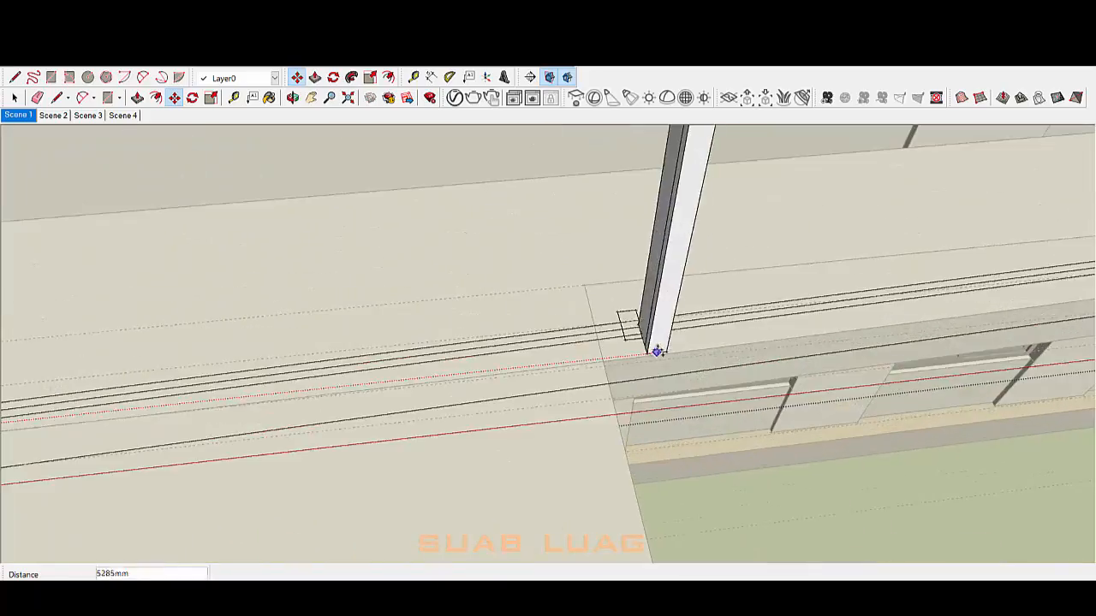
middle_click_drag(656, 350, 597, 413)
left_click(596, 414)
scroll(597, 414, "down", 5)
middle_click_drag(409, 401, 369, 386)
scroll(330, 333, "up", 5)
middle_click_drag(325, 333, 403, 334)
Step: Copy the fin again from its base to the far-end corner of the ledge
left_click(406, 332)
scroll(441, 337, "down", 4)
scroll(803, 366, "up", 4)
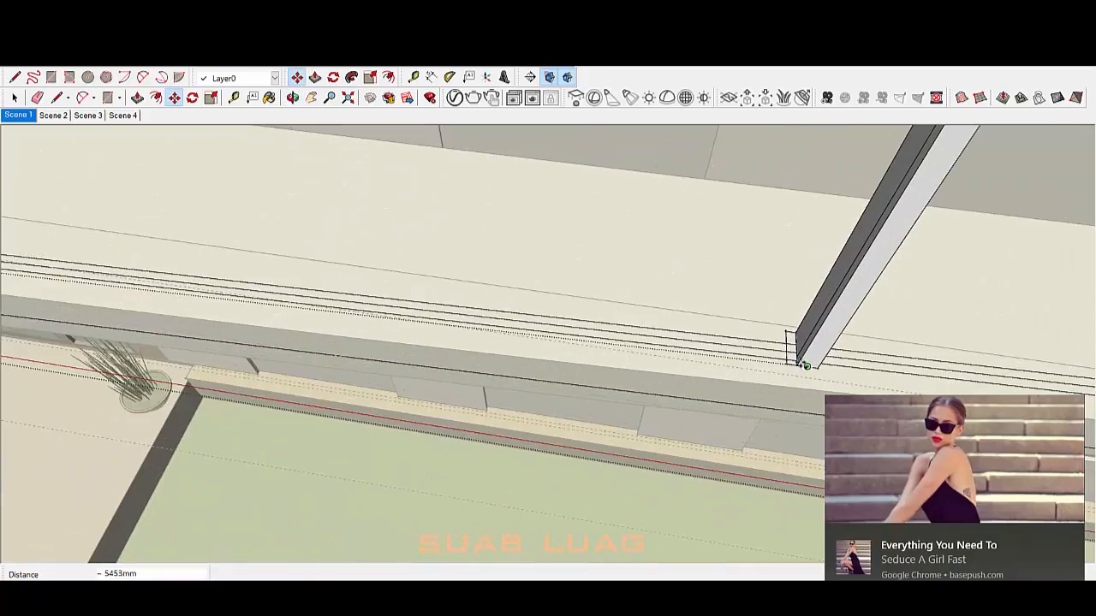
left_click(1074, 537)
scroll(477, 325, "down", 4)
scroll(670, 344, "up", 4)
left_click(654, 344)
key("ctrl")
scroll(671, 345, "down", 4)
left_click(760, 345)
key("space")
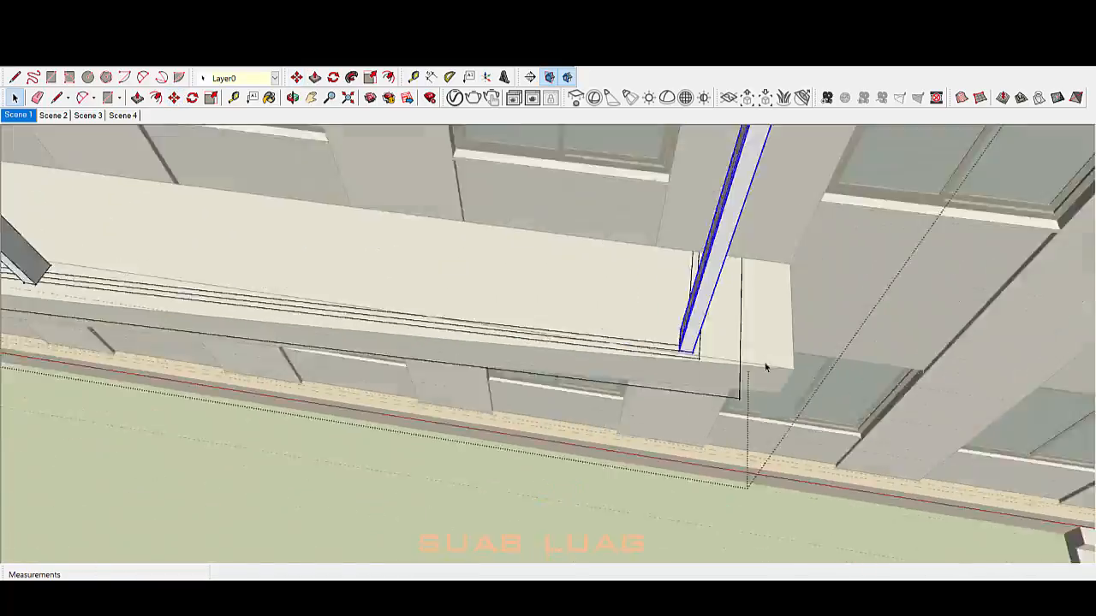
scroll(766, 368, "down", 6)
middle_click_drag(766, 368, 825, 220)
middle_click_drag(654, 324, 805, 353)
scroll(728, 296, "down", 2)
scroll(500, 394, "up", 3)
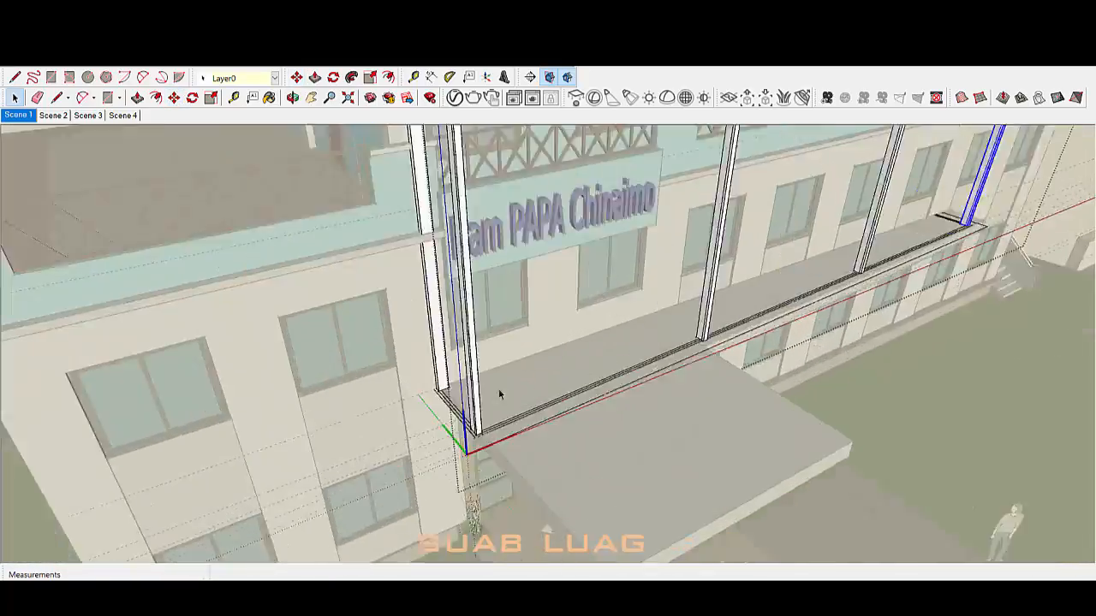
scroll(500, 394, "down", 5)
scroll(731, 335, "up", 7)
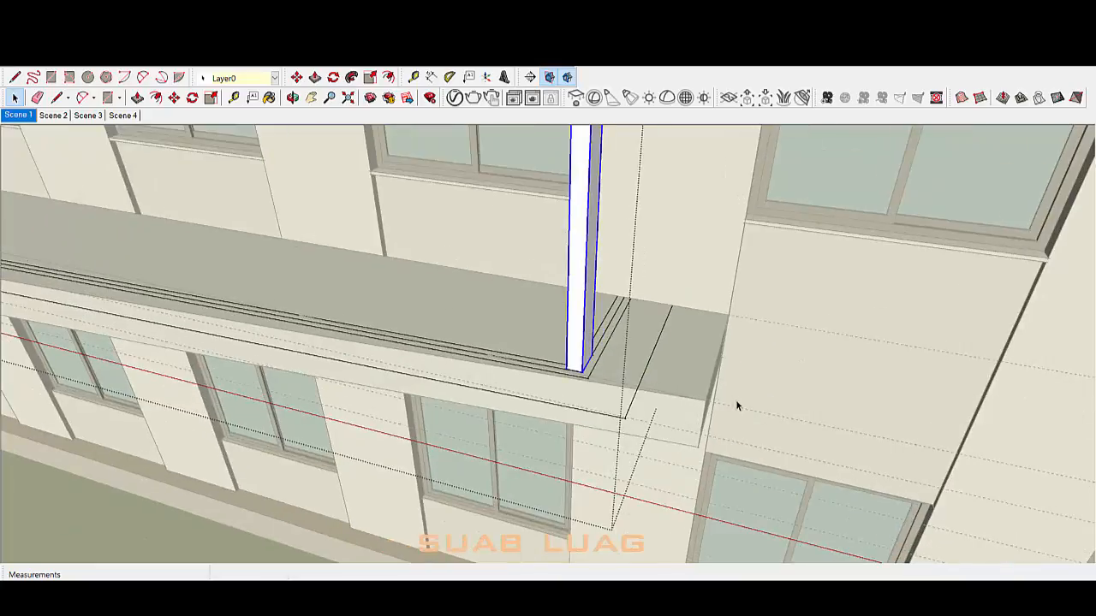
Step: Open the ledge group and draw a line splitting its top face near the end
scroll(738, 406, "up", 2)
left_click(737, 405)
triple_click(653, 391)
middle_click_drag(653, 392, 634, 377)
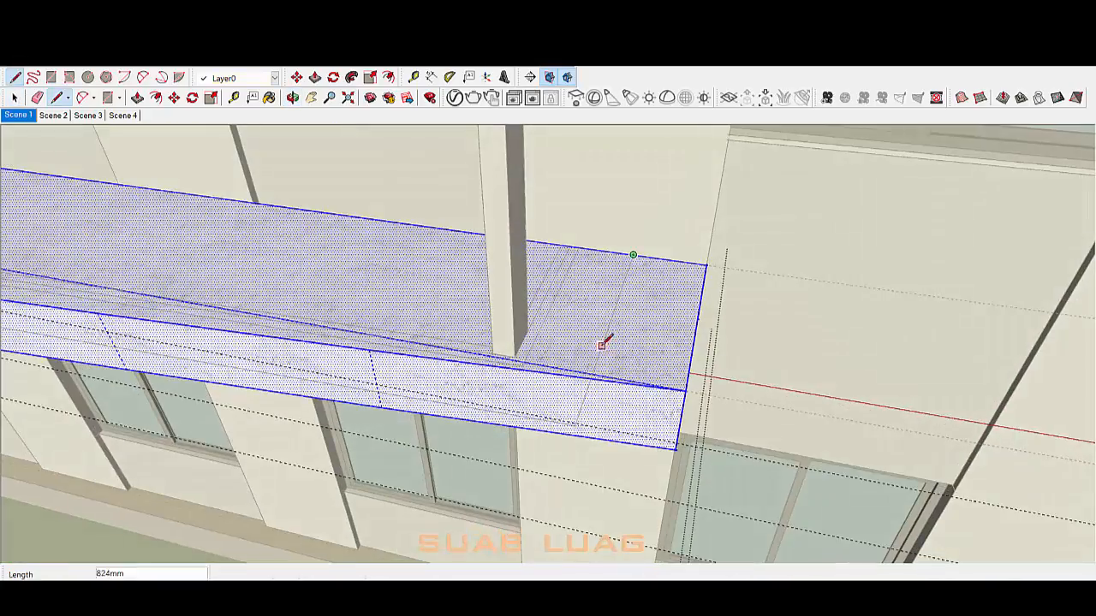
left_click(592, 379)
key("space")
scroll(615, 380, "up", 3)
key("e")
left_click(639, 386)
Step: Push the ledge's end face back 350mm
key("p")
left_click(590, 363)
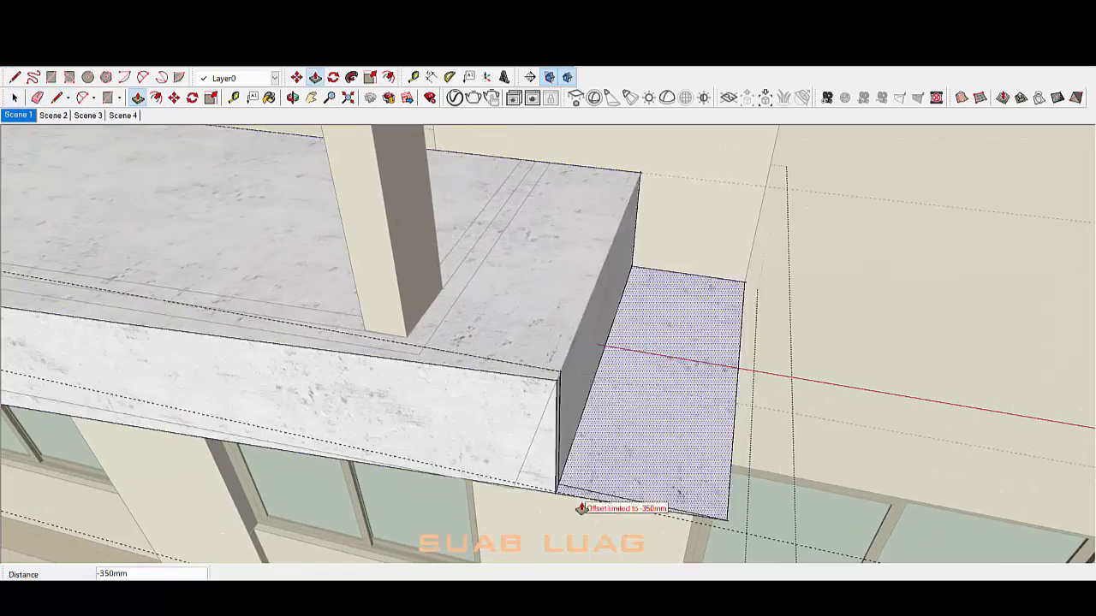
double_click(659, 339)
middle_click_drag(659, 339, 561, 470)
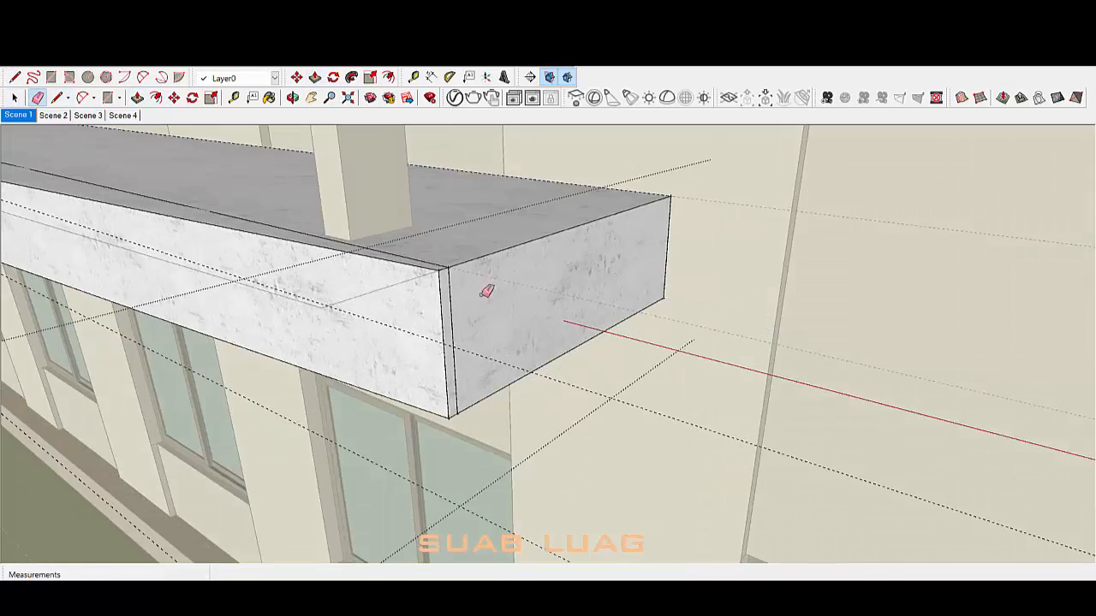
Step: Erase the leftover end and underside edges of the ledge
left_click(454, 340)
middle_click_drag(450, 317, 440, 363)
scroll(695, 340, "down", 5)
mouse_move(394, 325)
middle_mouse_down()
mouse_move(485, 168)
mouse_move(548, 137)
middle_mouse_up()
left_click(448, 140)
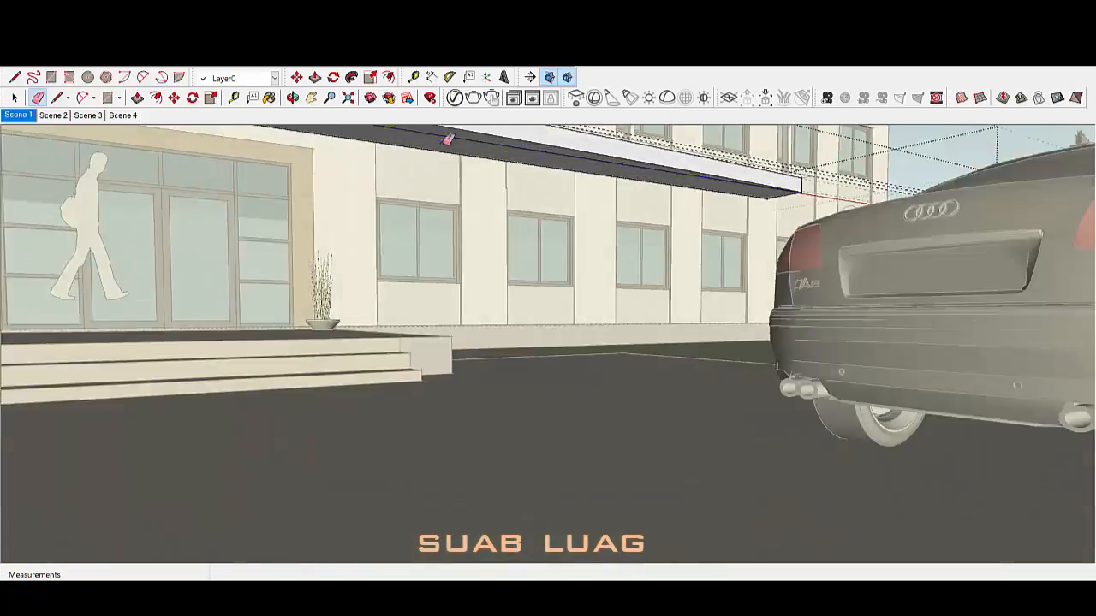
scroll(384, 137, "up", 3)
middle_click_drag(379, 146, 479, 359)
scroll(634, 360, "down", 5)
middle_click_drag(634, 360, 710, 429)
key("space")
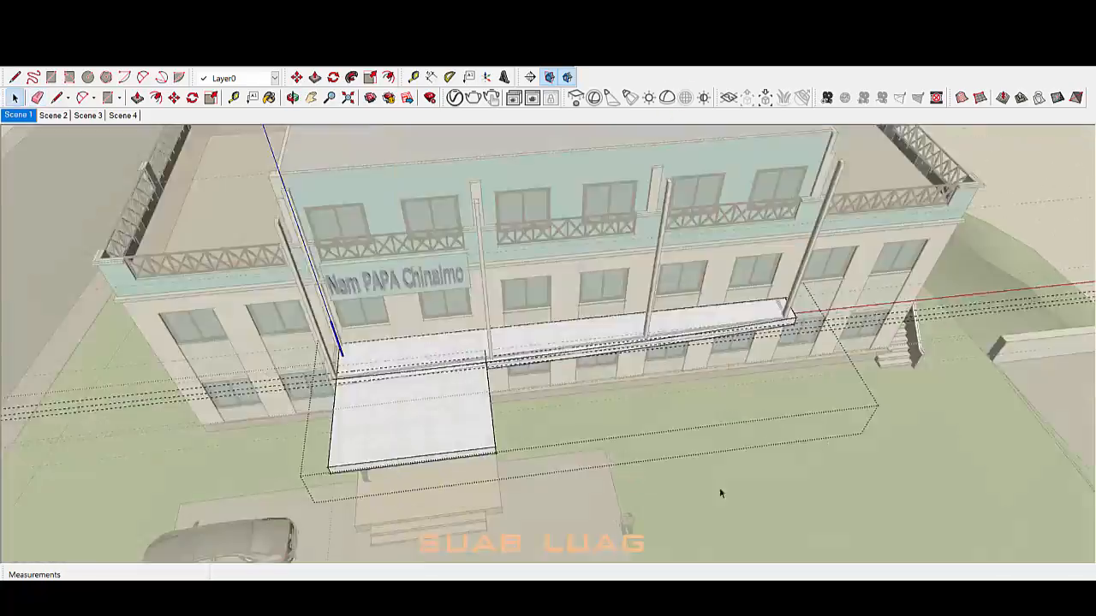
key("e")
scroll(839, 325, "up", 6)
left_click_drag(869, 316, 874, 278)
key("space")
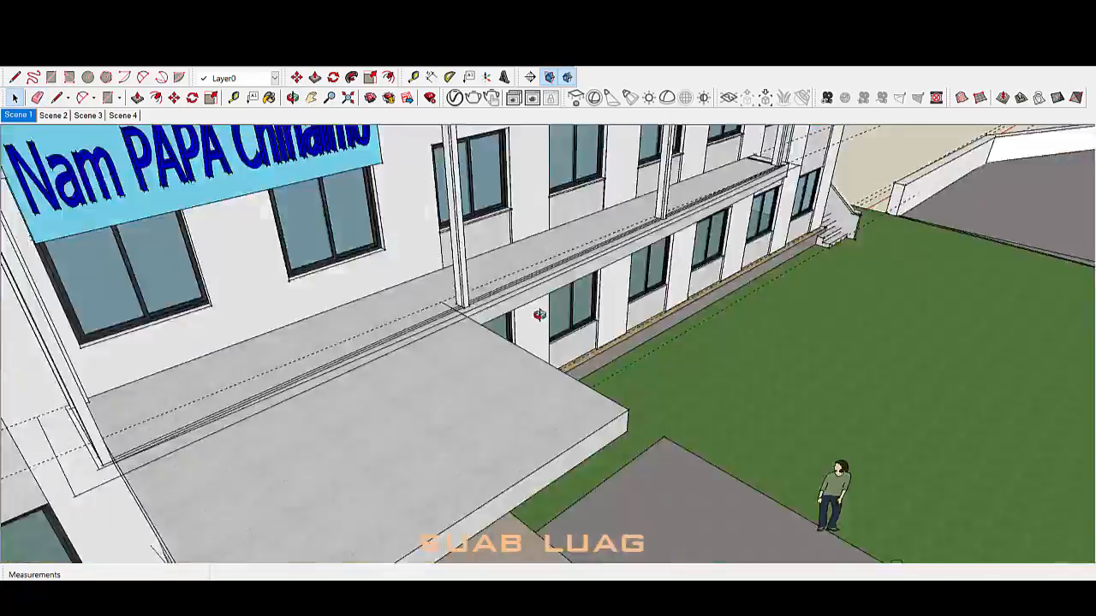
scroll(521, 406, "up", 5)
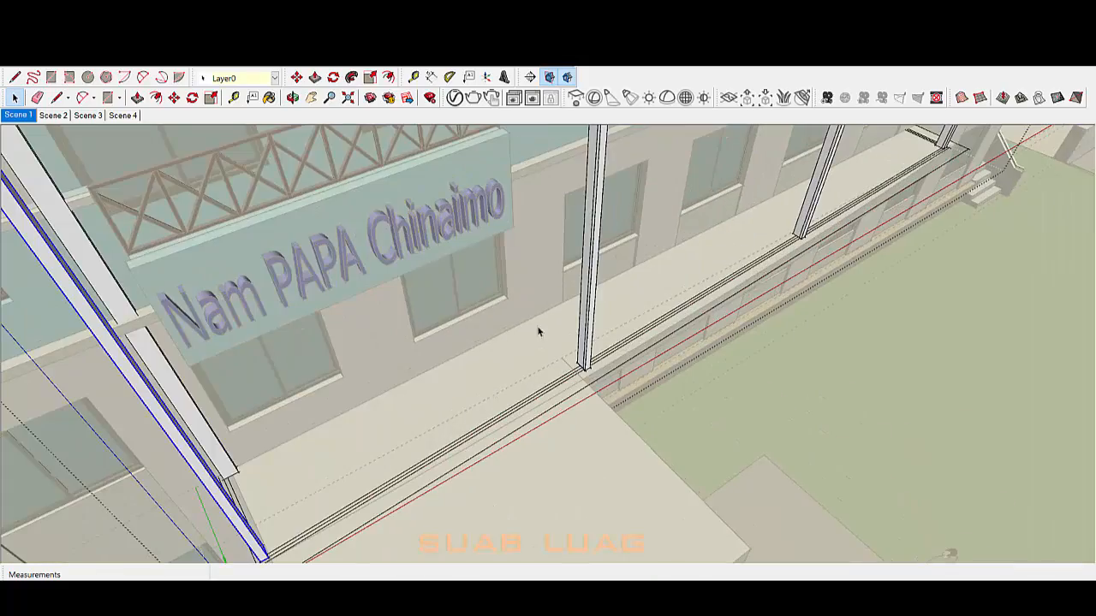
scroll(948, 140, "down", 3)
scroll(450, 415, "up", 3)
triple_click(451, 411)
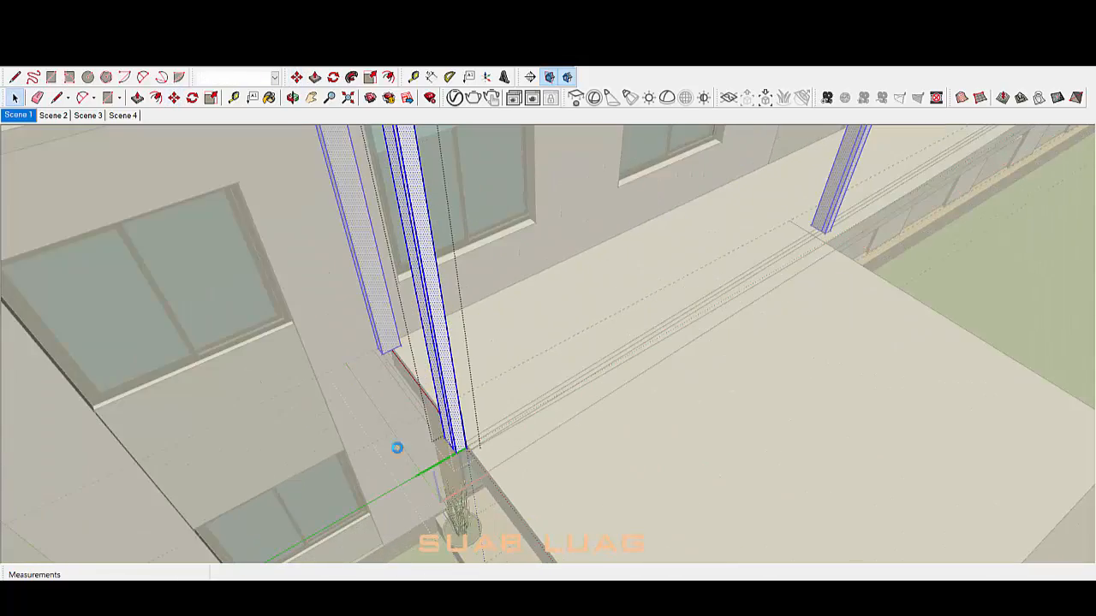
Step: Paint the columns with [Aluminum]1 from the Metal materials library
key("b")
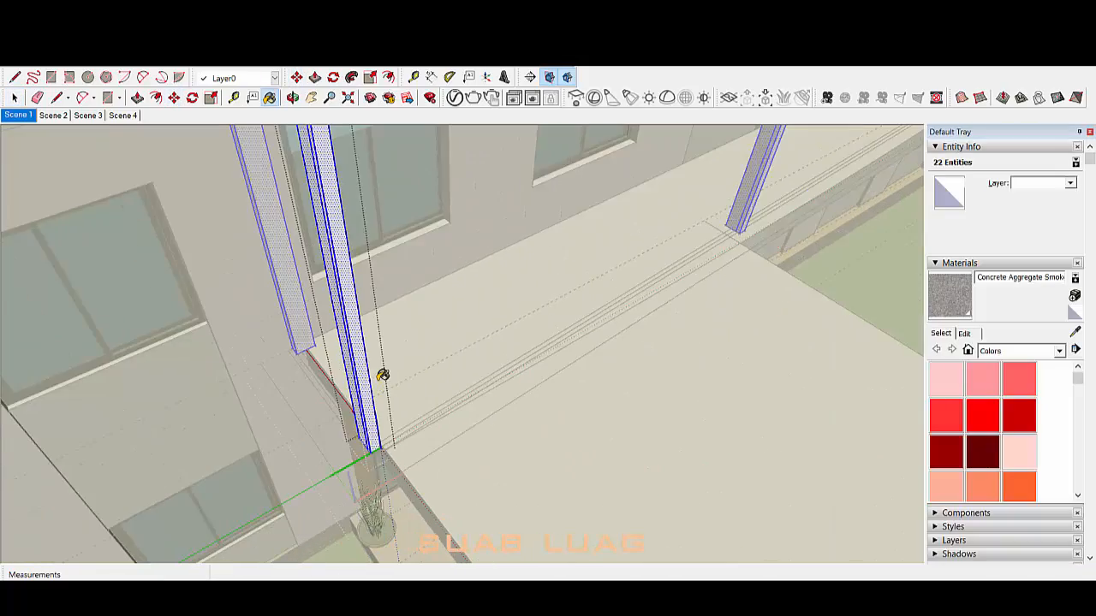
left_click(1059, 350)
left_click(1017, 442)
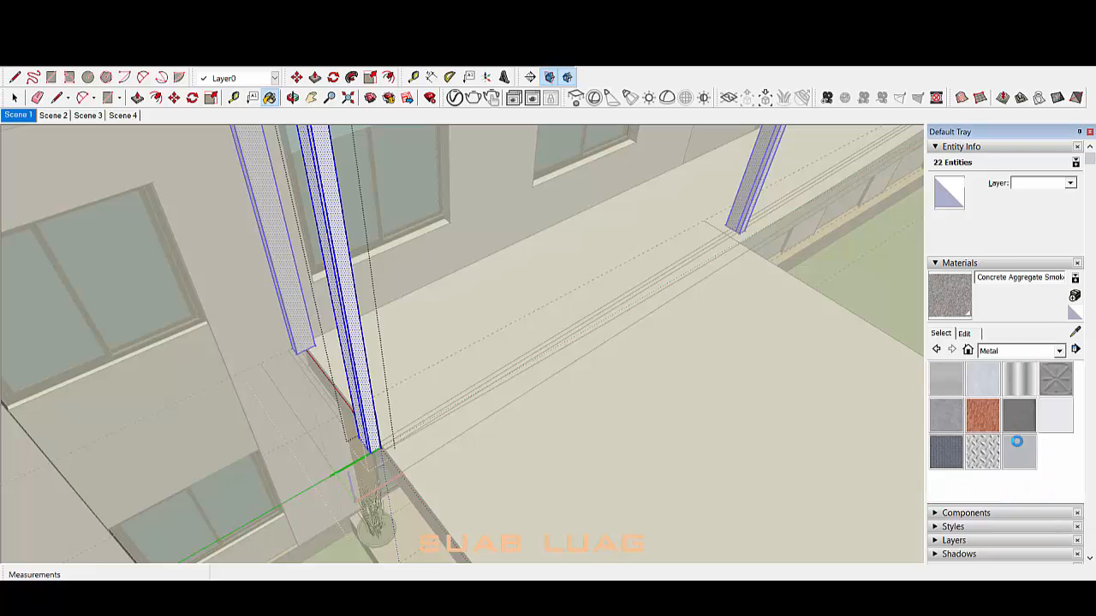
left_click(352, 330)
key("space")
key("Escape")
scroll(368, 381, "up", 4)
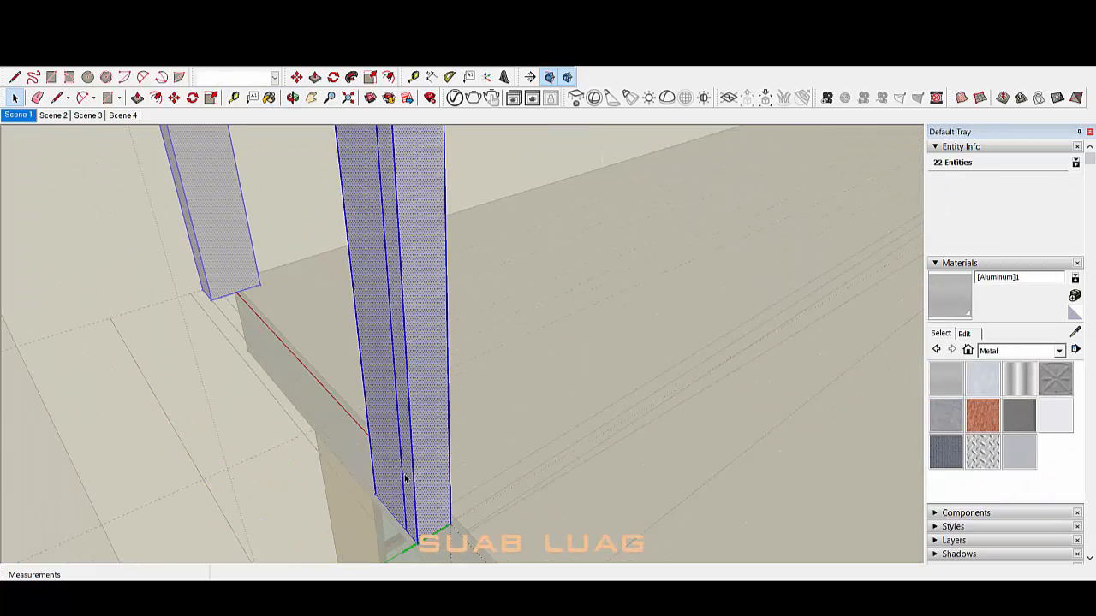
key("Escape")
scroll(415, 457, "down", 5)
scroll(411, 449, "up", 4)
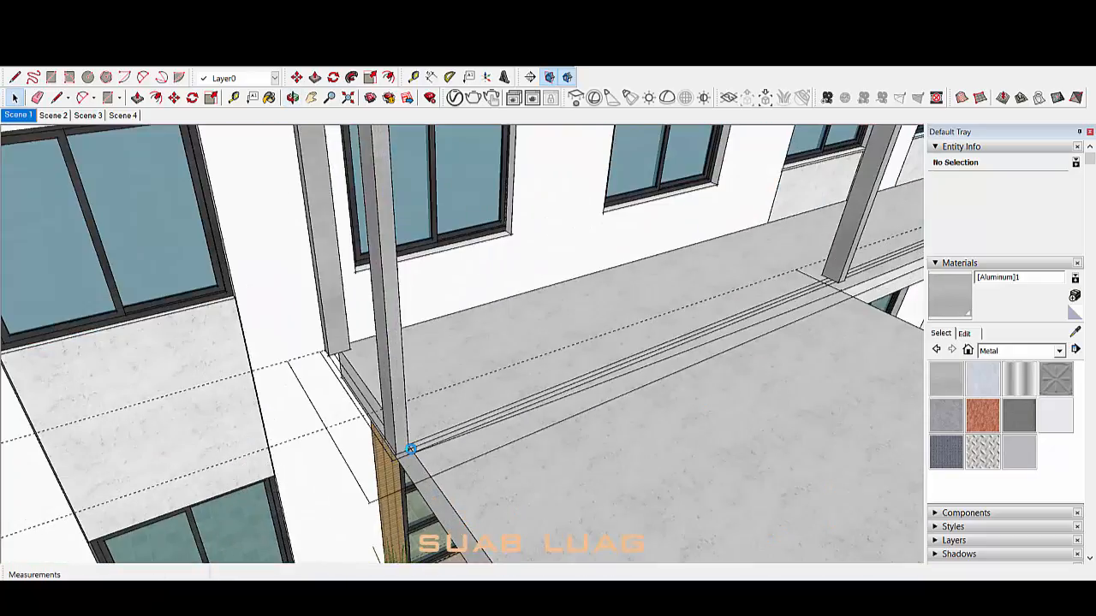
Step: Open the slab and push its side face out about 100mm
middle_click_drag(395, 472, 450, 257)
left_click(456, 490)
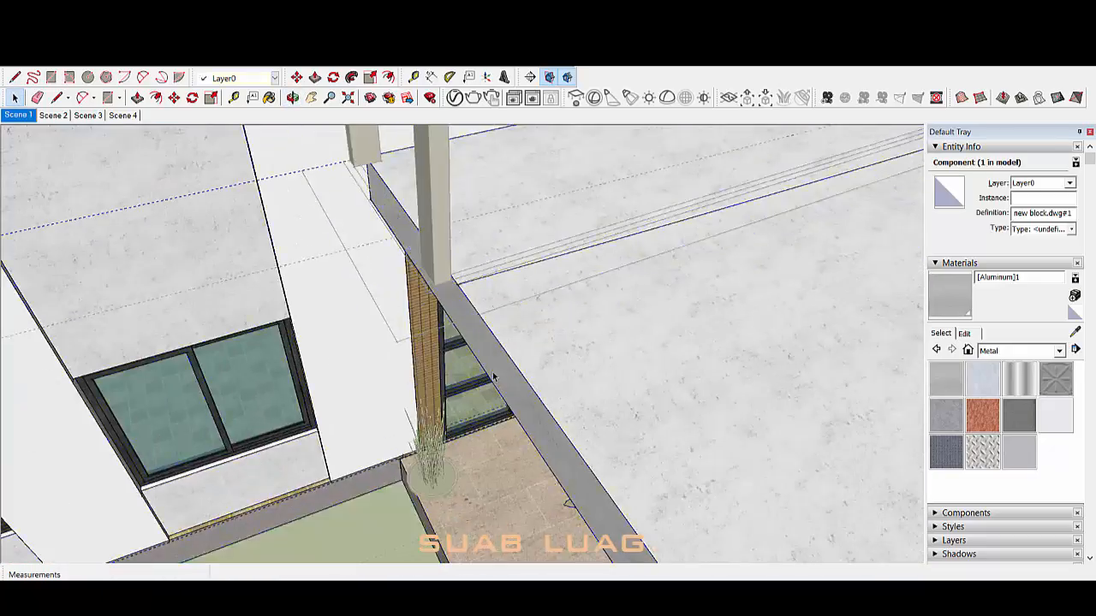
double_click(454, 304)
triple_click(454, 304)
key("p")
double_click(459, 321)
key("space")
scroll(560, 365, "down", 4)
key("Escape")
Step: Open the column component and select the slab's long front edge
middle_click_drag(560, 364, 430, 376)
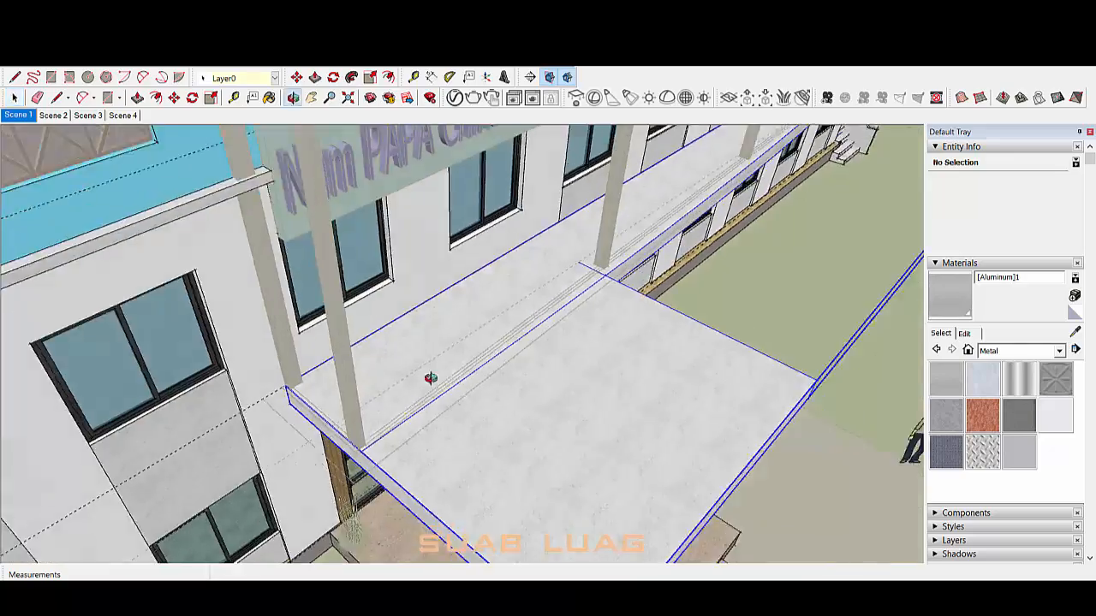
scroll(334, 449, "up", 5)
left_click(331, 452)
double_click(331, 452)
left_click(340, 480)
left_click(347, 496)
Step: Erase the straight front edge of the slab
key("a")
key("space")
scroll(419, 433, "down", 4)
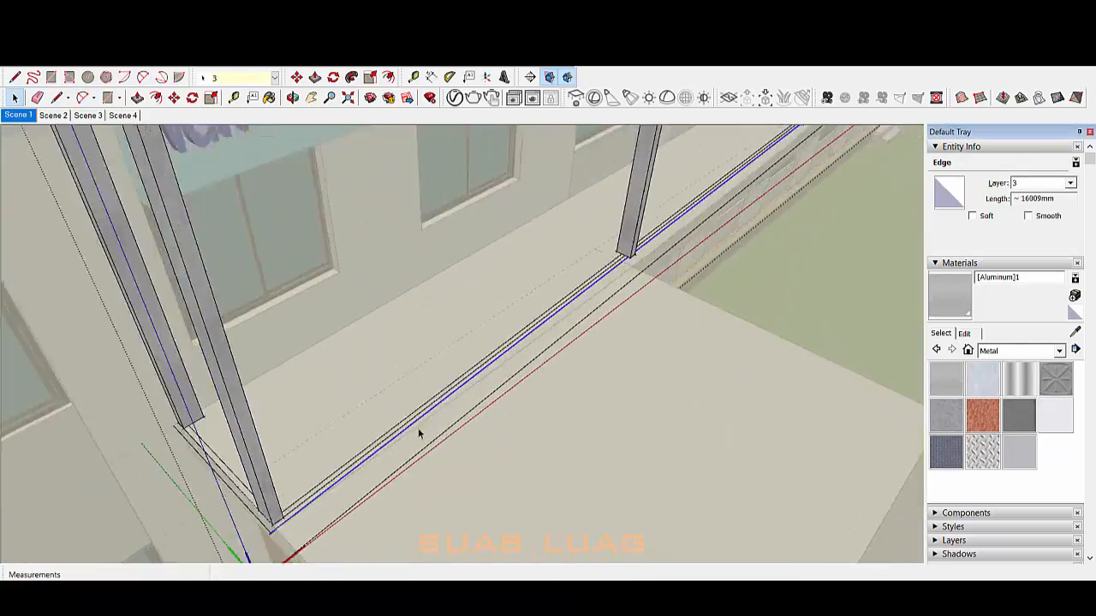
scroll(459, 370, "up", 5)
key("e")
left_click(468, 384)
scroll(466, 381, "down", 6)
scroll(387, 446, "up", 3)
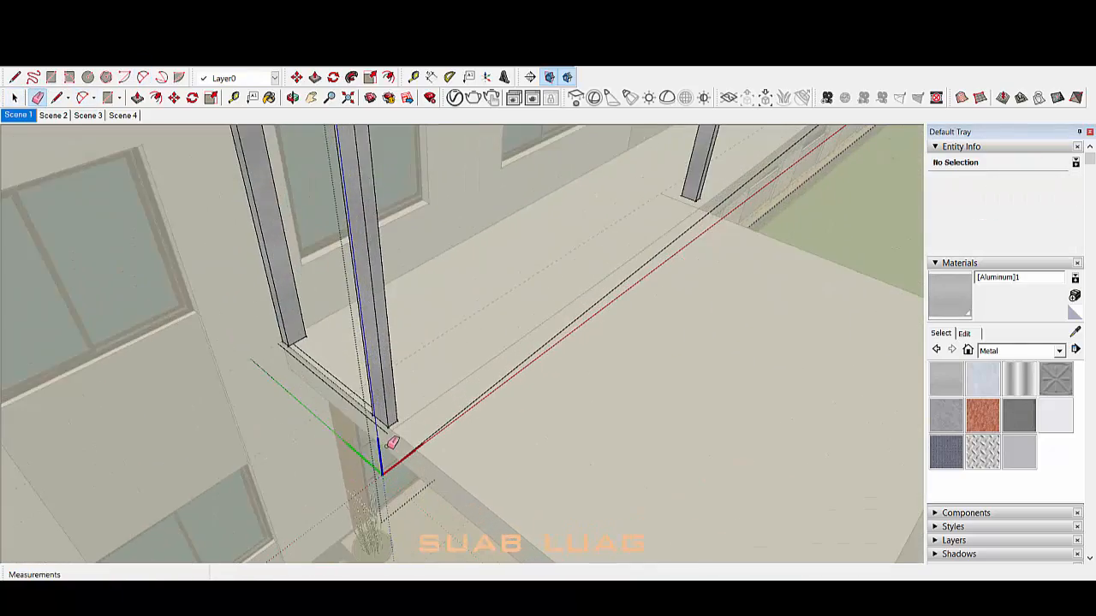
Step: Draw a shallow 2-point arc from the left column base to the far column
key("a")
left_click(389, 428)
scroll(390, 427, "down", 5)
scroll(712, 201, "up", 6)
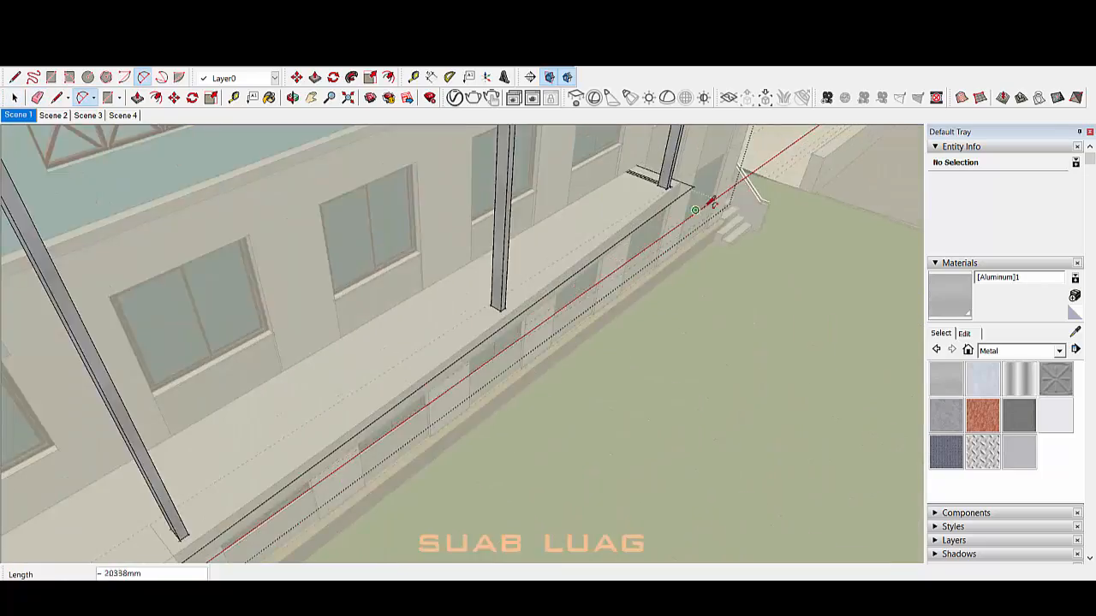
left_click(680, 189)
scroll(680, 190, "down", 6)
scroll(467, 356, "up", 4)
scroll(464, 357, "down", 5)
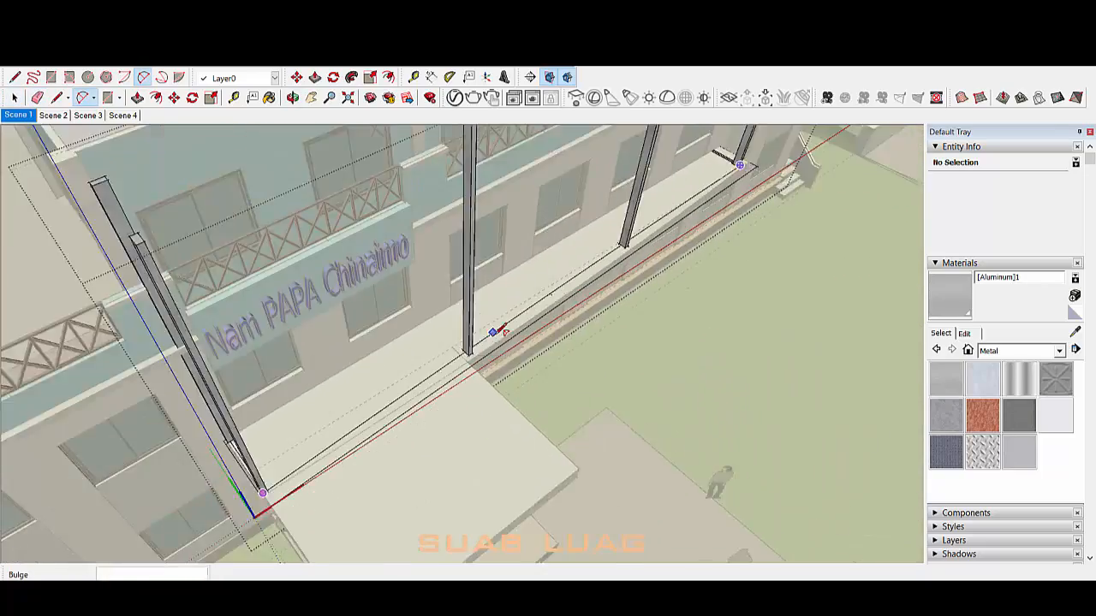
mouse_move(490, 335)
middle_mouse_down()
mouse_move(541, 315)
mouse_move(571, 277)
middle_mouse_up()
scroll(511, 332, "up", 4)
left_click(524, 308)
key("space")
scroll(527, 311, "down", 5)
scroll(529, 324, "down", 3)
scroll(486, 357, "up", 4)
left_click(449, 413)
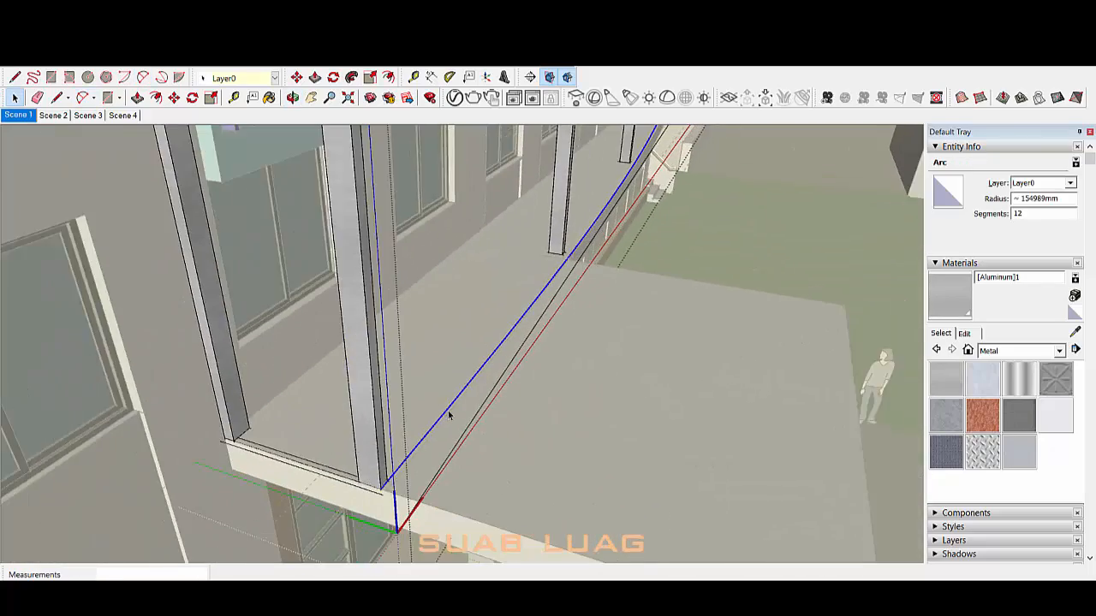
Step: Check the new arc with the Tape Measure tool
key("t")
scroll(377, 490, "up", 3)
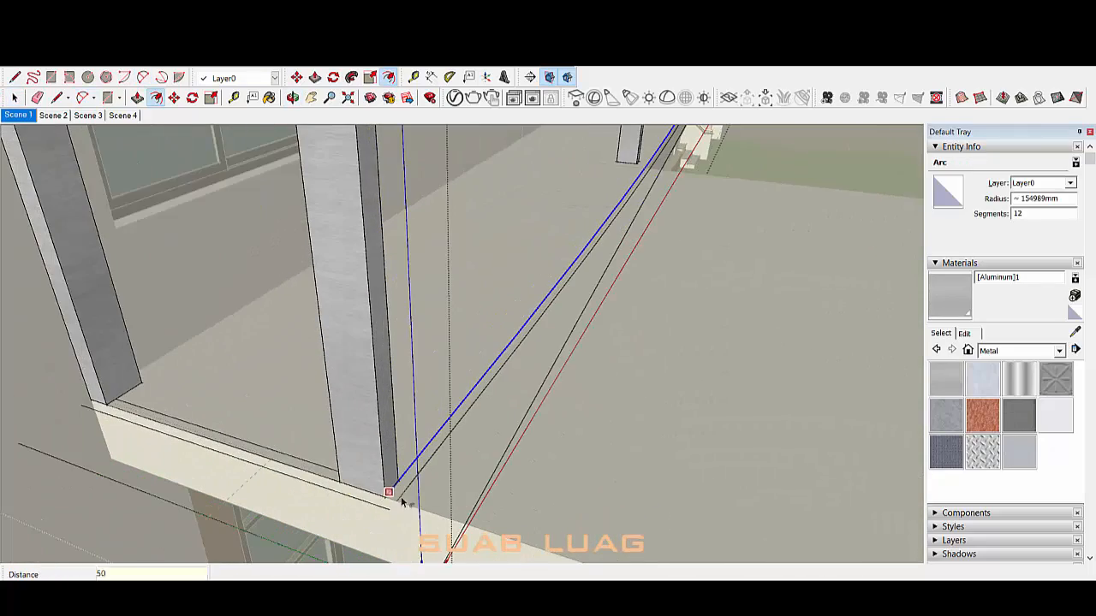
key("space")
scroll(403, 502, "down", 5)
scroll(614, 426, "up", 5)
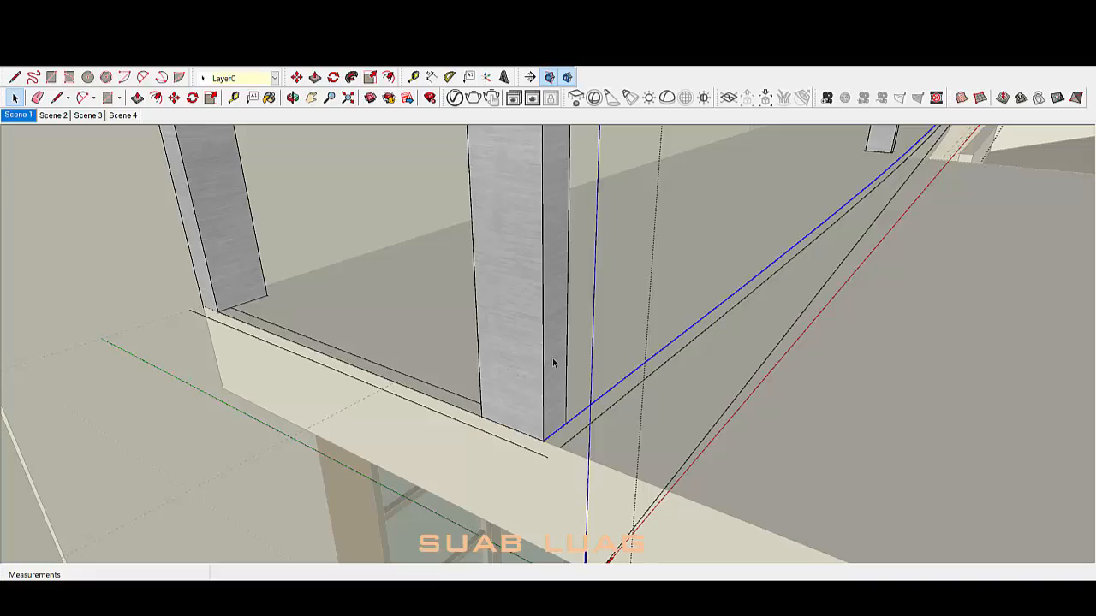
Step: Draw 50mm setback lines around the left column base, starting from the slab edge corner
scroll(553, 363, "down", 5)
scroll(641, 499, "up", 5)
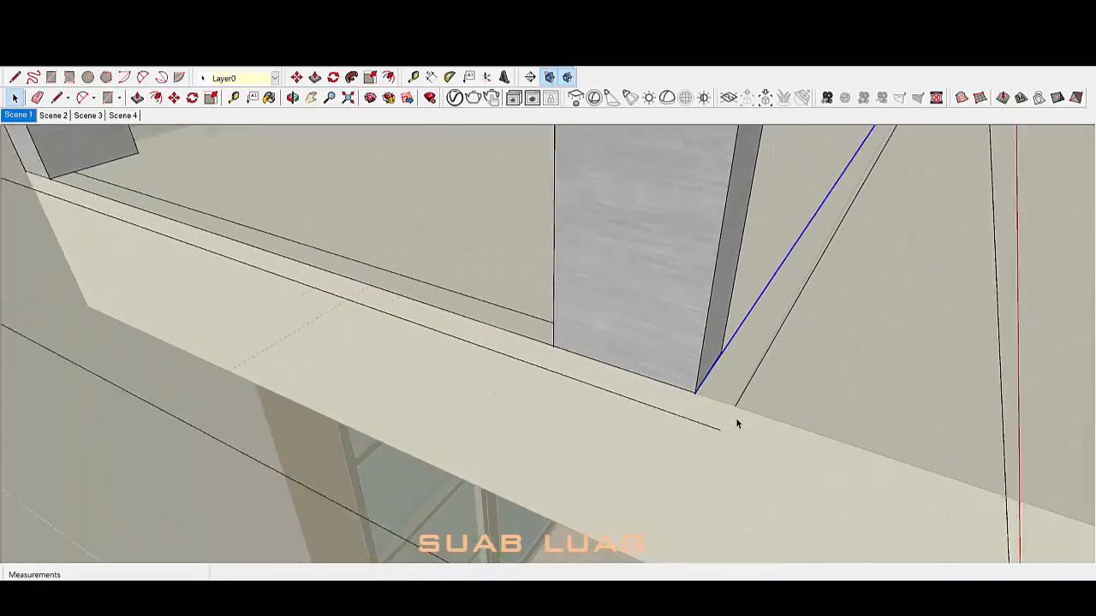
key("l")
left_click(735, 405)
scroll(732, 416, "up", 3)
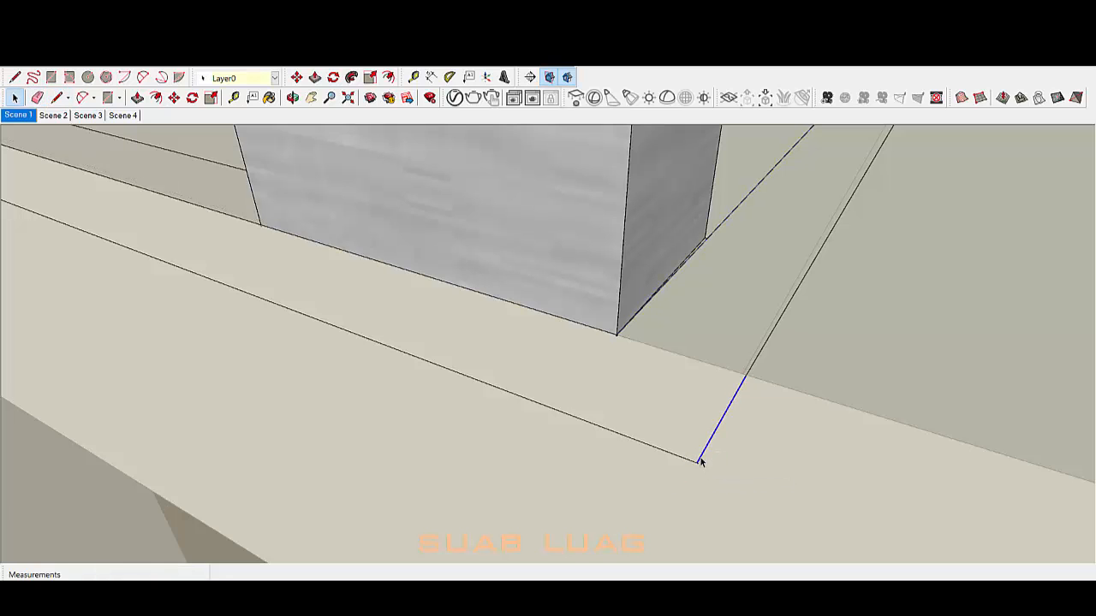
left_click(716, 477)
scroll(721, 448, "down", 5)
scroll(431, 330, "down", 2)
middle_click_drag(431, 330, 368, 314)
scroll(279, 274, "up", 2)
key("l")
left_click(255, 264)
scroll(237, 274, "up", 2)
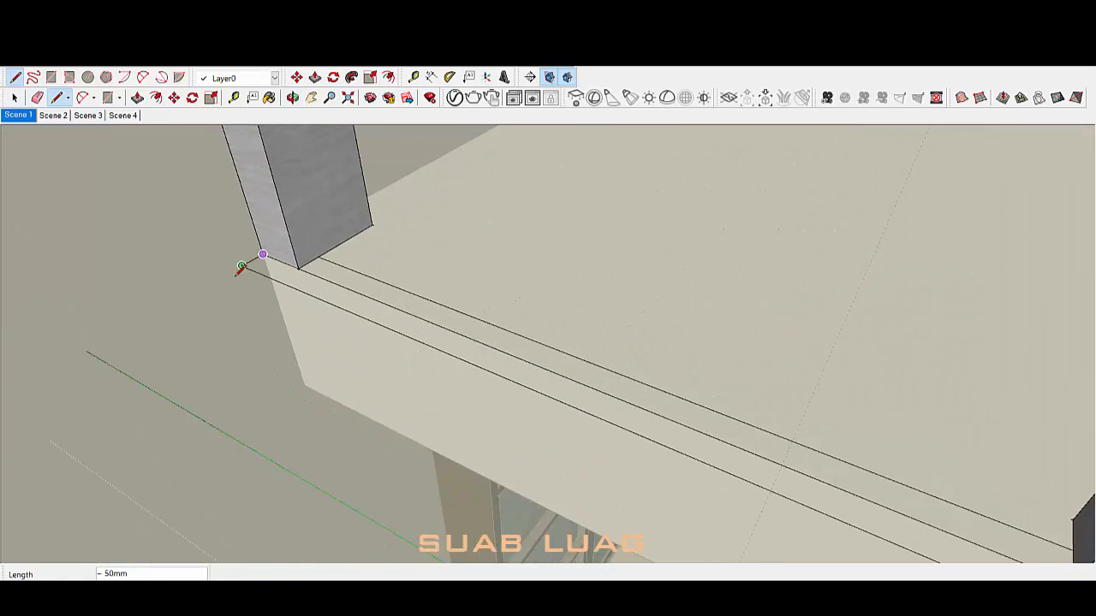
left_click(238, 272)
scroll(239, 269, "up", 3)
middle_click_drag(238, 262, 283, 342)
left_click(241, 371)
scroll(284, 305, "up", 4)
left_click(271, 287)
scroll(264, 308, "down", 4)
key("space")
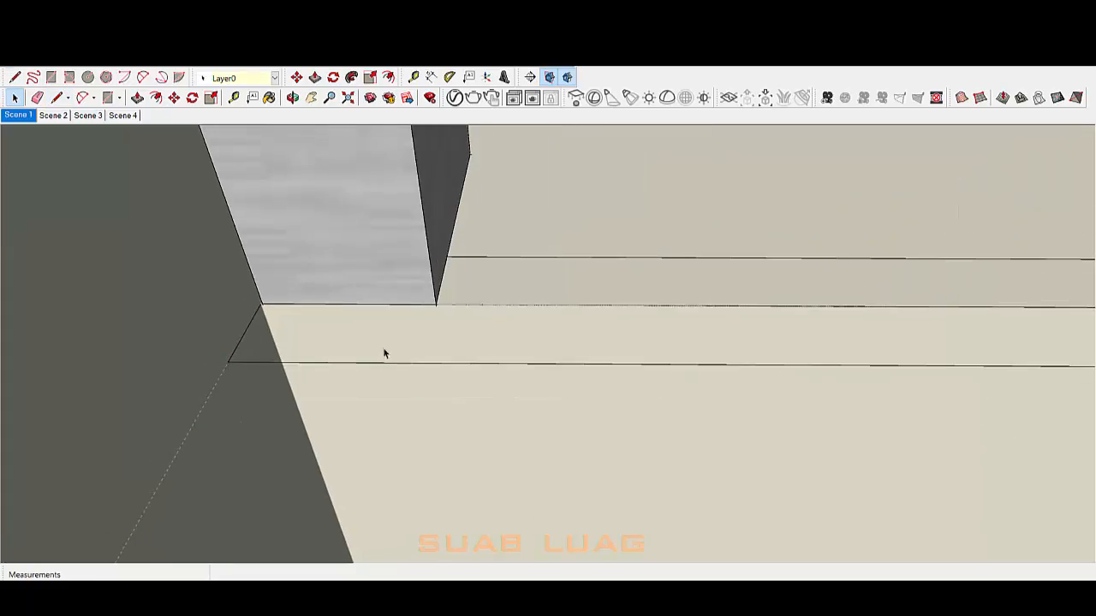
scroll(278, 368, "down", 6)
Step: Select the edge between the columns and the connected base outline edges
left_click(415, 351)
key("l")
scroll(297, 349, "up", 1)
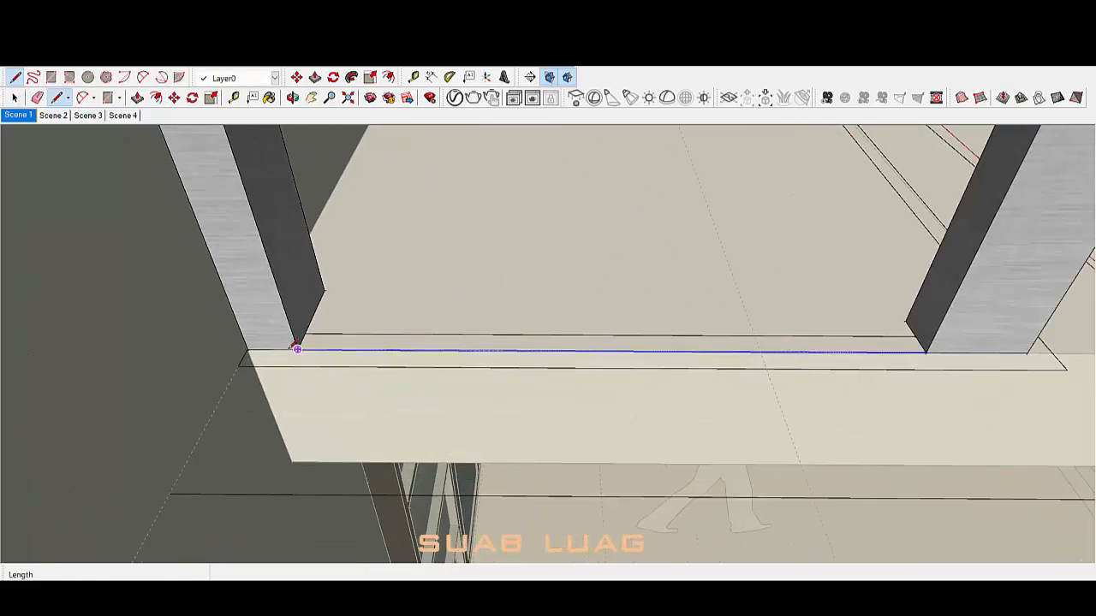
triple_click(260, 369)
scroll(260, 370, "down", 3)
middle_click_drag(260, 370, 538, 326)
scroll(539, 325, "down", 4)
scroll(719, 240, "up", 5)
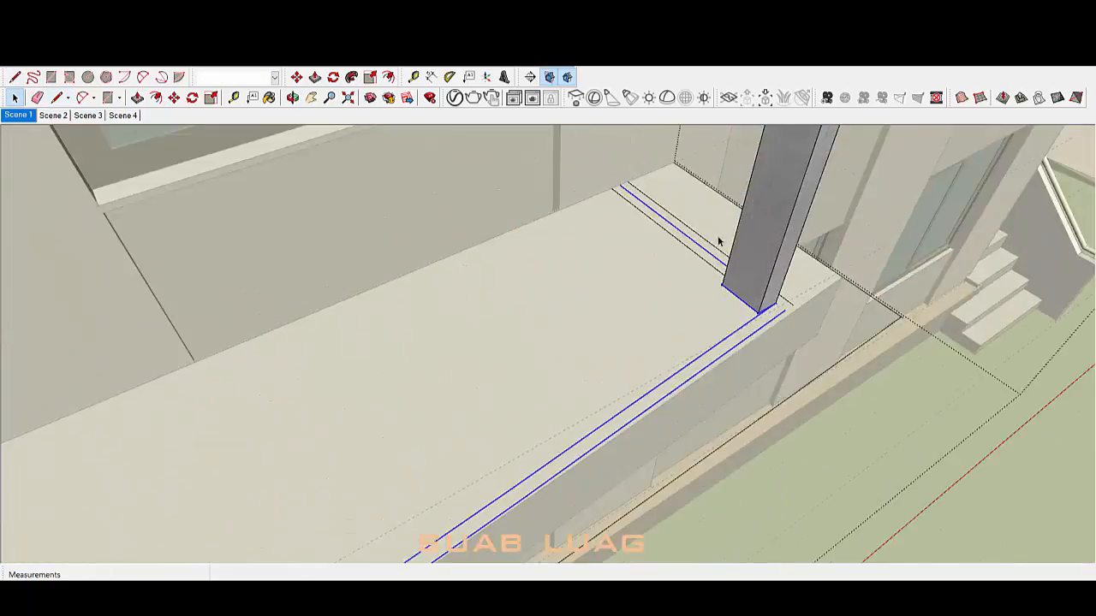
Step: Start a line at the lower blue line's end and select the right column's base outline
key("l")
middle_click_drag(719, 240, 690, 383)
left_click(701, 387)
scroll(737, 385, "up", 5)
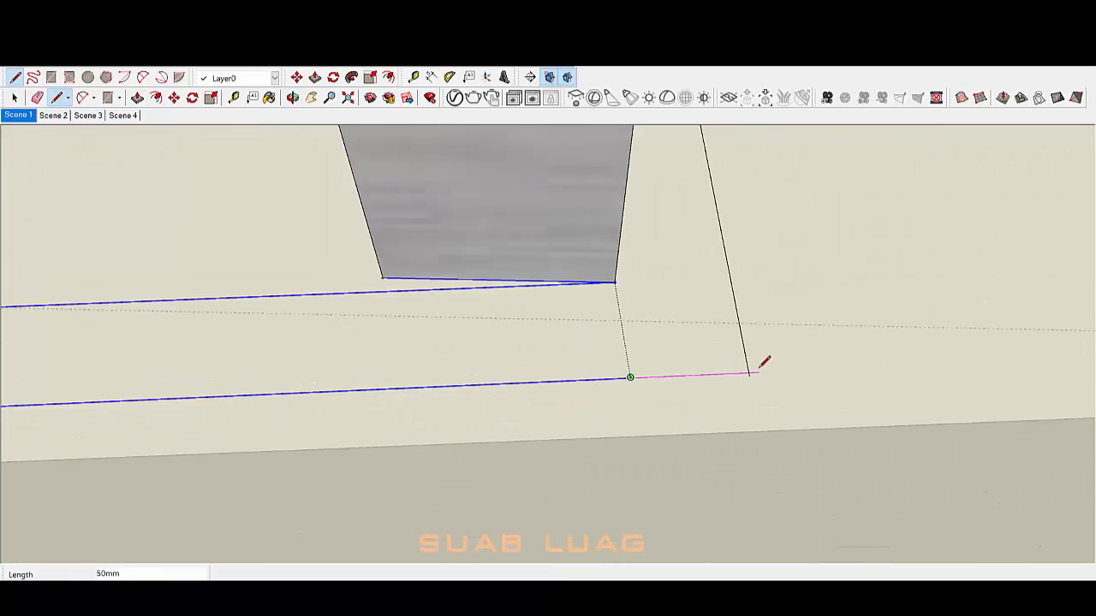
scroll(756, 377, "down", 6)
key("space")
middle_click_drag(757, 377, 648, 297)
triple_click(651, 330)
triple_click(650, 360)
left_click(651, 361)
scroll(530, 396, "up", 2)
Step: Delete the stray inner floor line to the right of the column
left_click(598, 321)
left_click(649, 298)
left_click(652, 296)
scroll(652, 296, "up", 1)
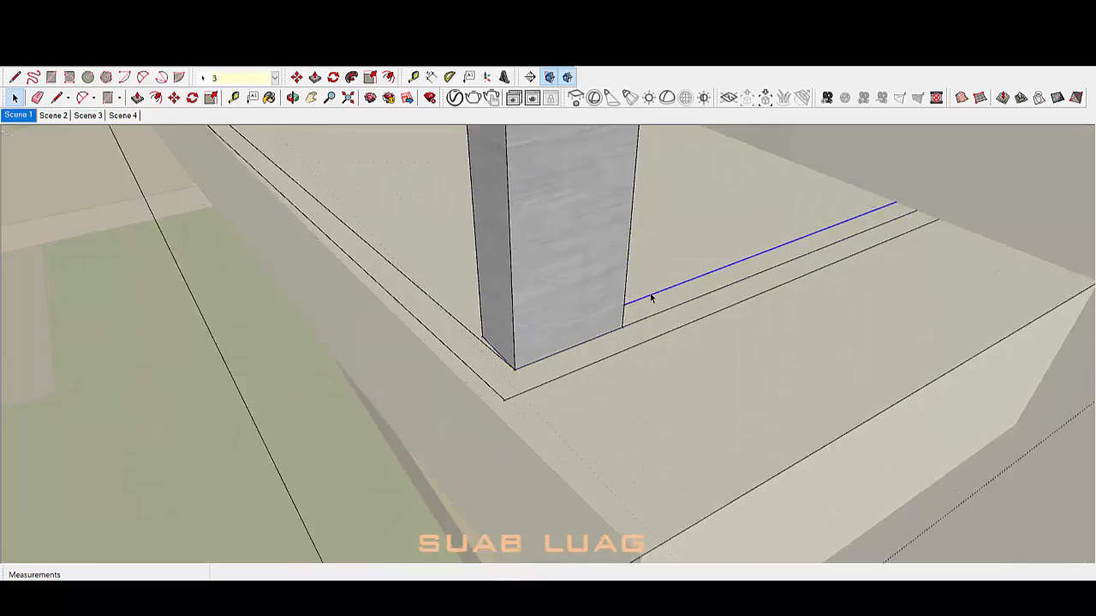
key("Delete")
scroll(652, 296, "down", 4)
scroll(599, 335, "down", 3)
Step: Survey both ends of the building and apply Offset to the slab edge
middle_click_drag(598, 335, 673, 384)
scroll(673, 385, "down", 3)
middle_click_drag(547, 387, 609, 387)
scroll(609, 387, "down", 4)
scroll(609, 387, "up", 3)
scroll(479, 455, "up", 2)
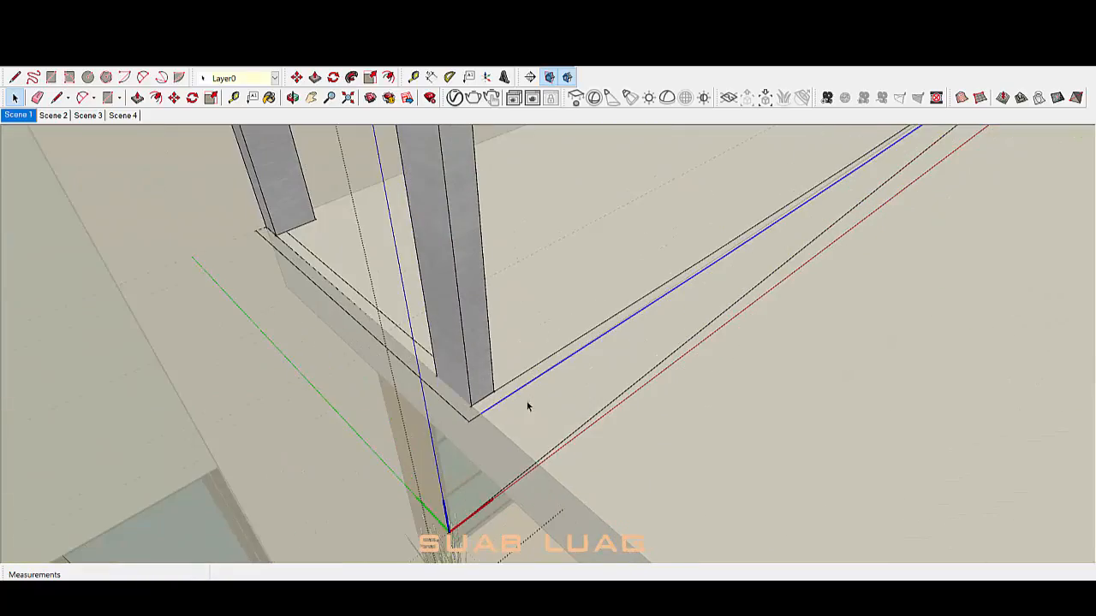
key("f")
scroll(565, 483, "down", 2)
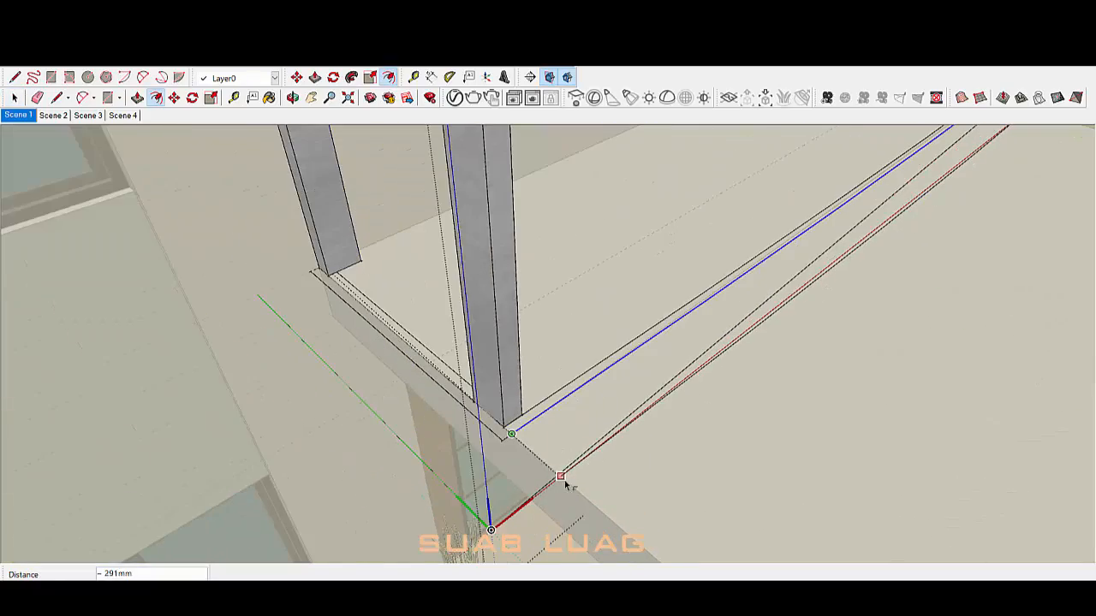
middle_click_drag(657, 393, 543, 458)
Step: Draw a long edge line from the corner near the origin along the balcony slab edge
key("l")
left_click(534, 465)
scroll(435, 510, "up", 4)
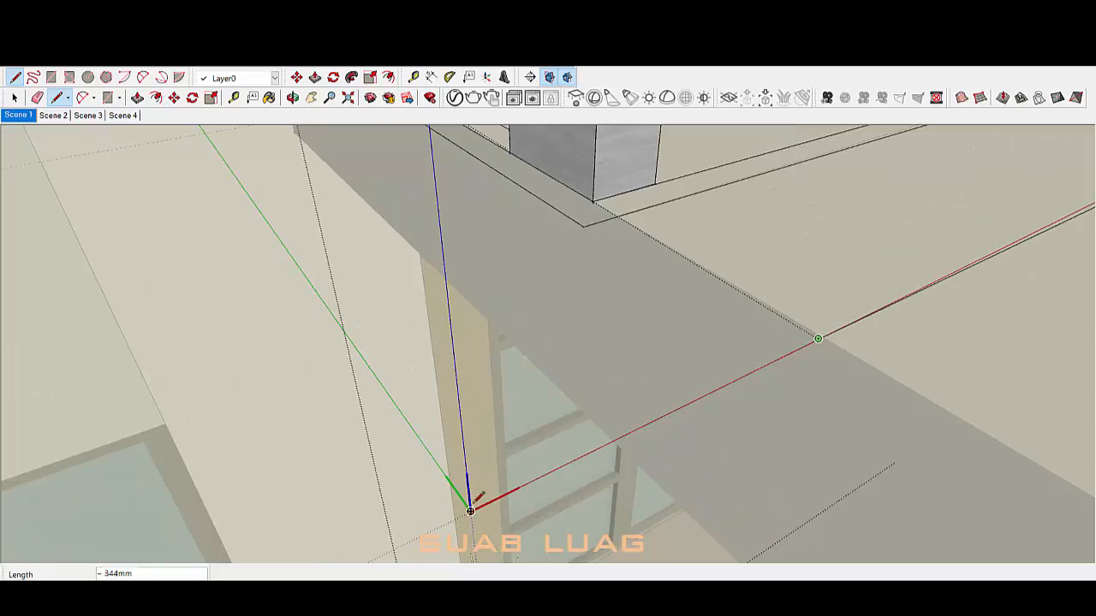
left_click(467, 496)
middle_click_drag(469, 494, 415, 364)
left_click(692, 390)
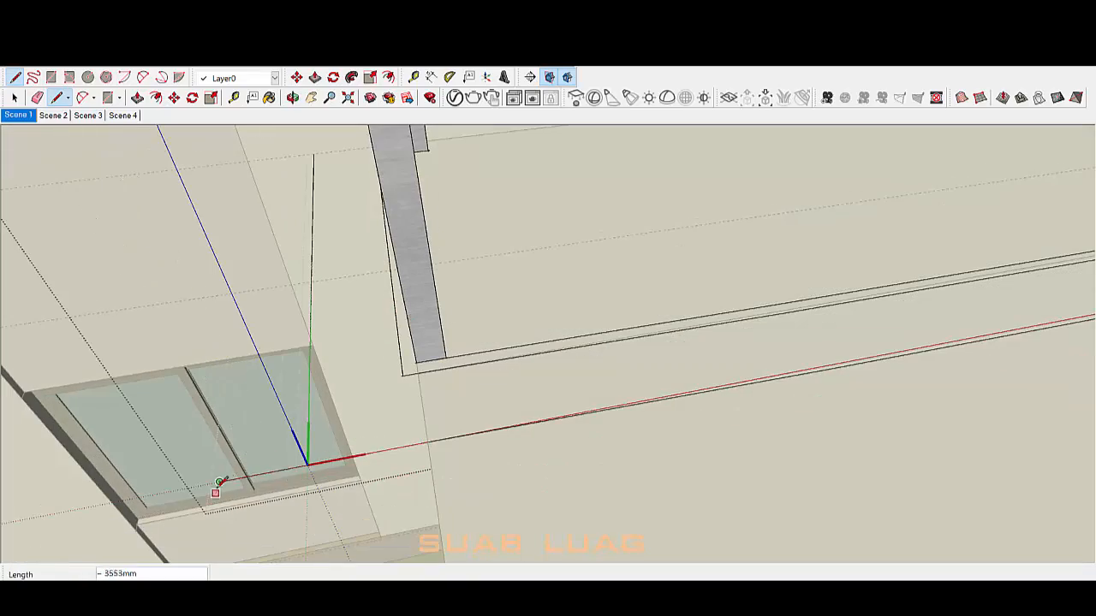
scroll(295, 494, "down", 8)
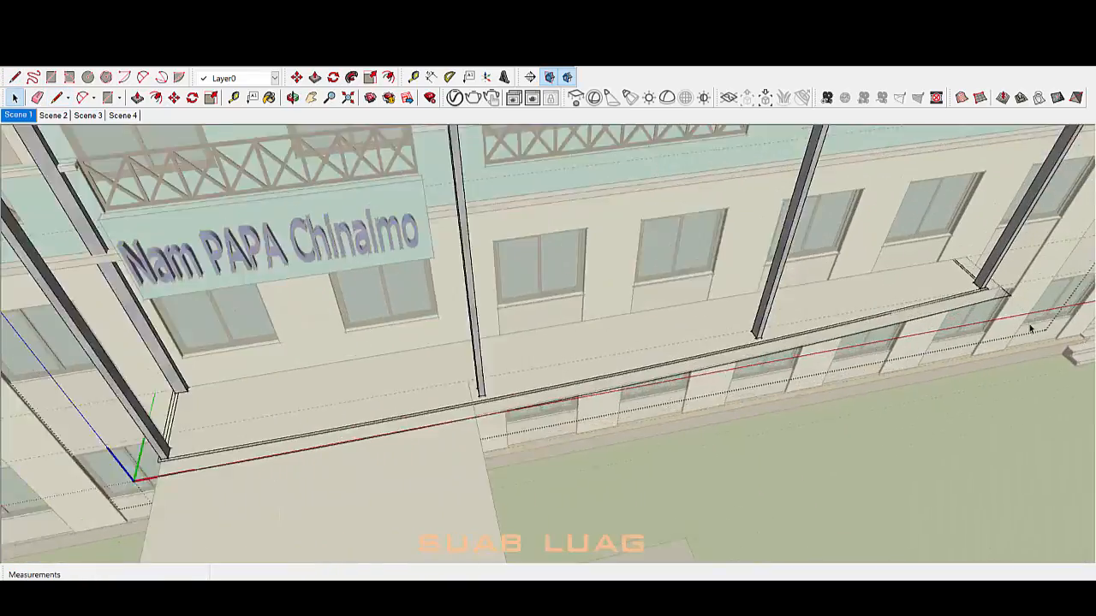
scroll(1030, 326, "up", 3)
mouse_move(1030, 325)
middle_mouse_down()
mouse_move(861, 394)
mouse_move(742, 365)
mouse_move(884, 345)
middle_mouse_up()
scroll(743, 365, "down", 3)
key("space")
scroll(753, 338, "up", 4)
middle_click_drag(479, 300, 477, 445)
scroll(450, 442, "up", 4)
Step: Orbit around the slab corners to inspect the building's front and left side
key("l")
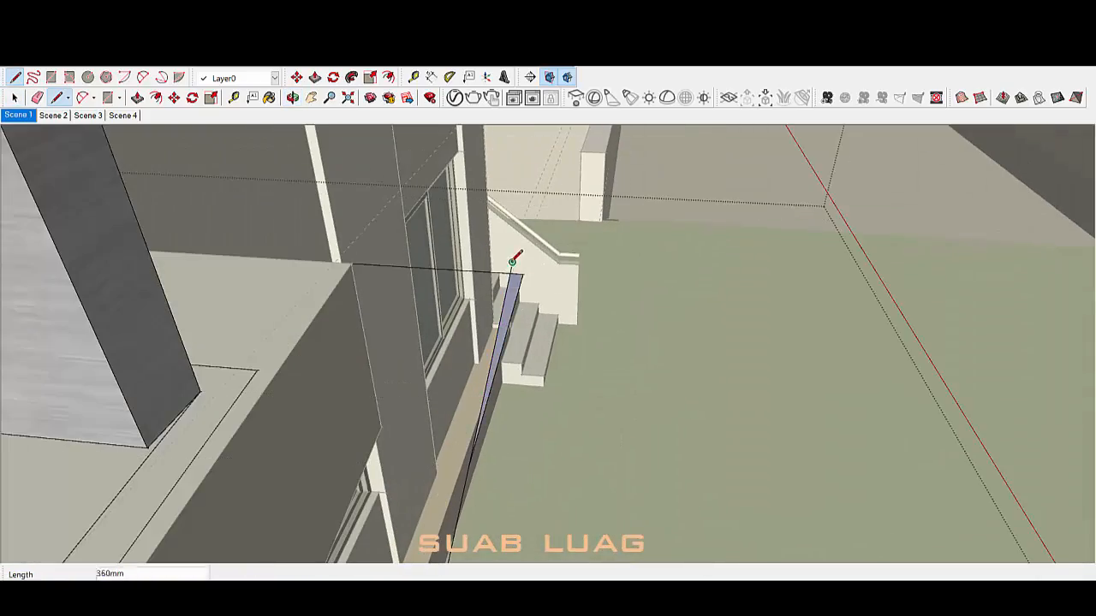
scroll(645, 360, "down", 8)
key("space")
mouse_move(645, 360)
middle_mouse_down()
mouse_move(317, 448)
mouse_move(454, 467)
middle_mouse_up()
scroll(317, 448, "up", 5)
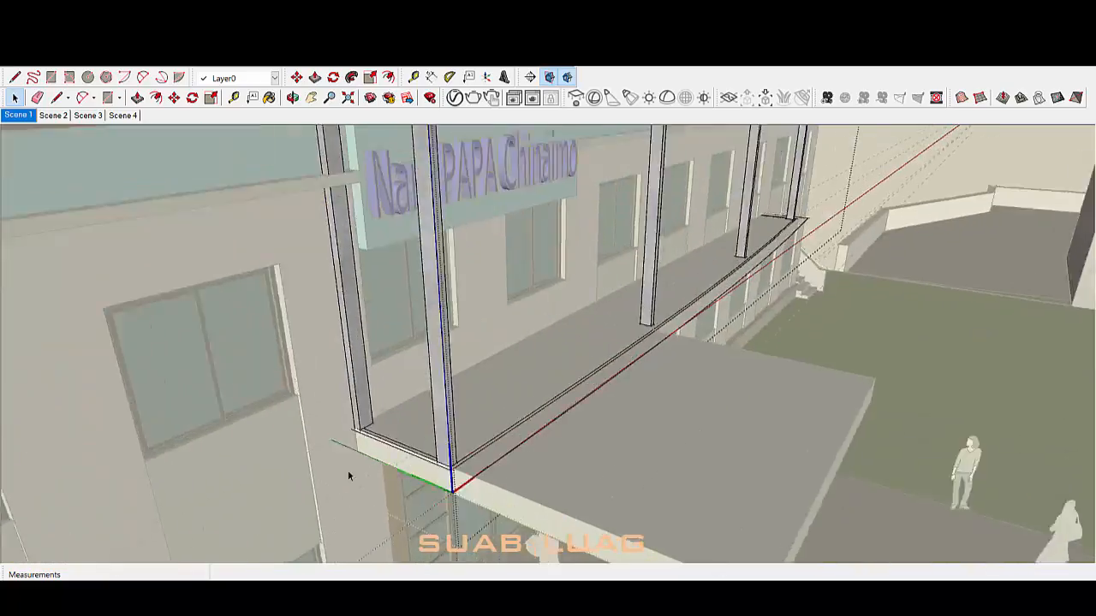
mouse_move(348, 470)
middle_mouse_down()
mouse_move(550, 399)
mouse_move(472, 428)
middle_mouse_up()
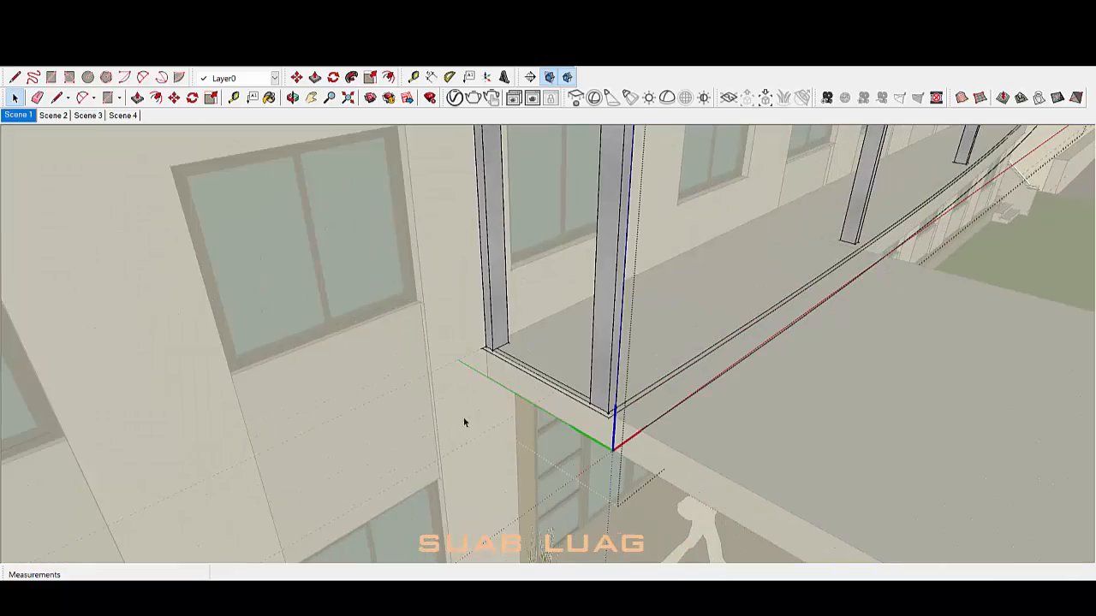
scroll(525, 367, "down", 10)
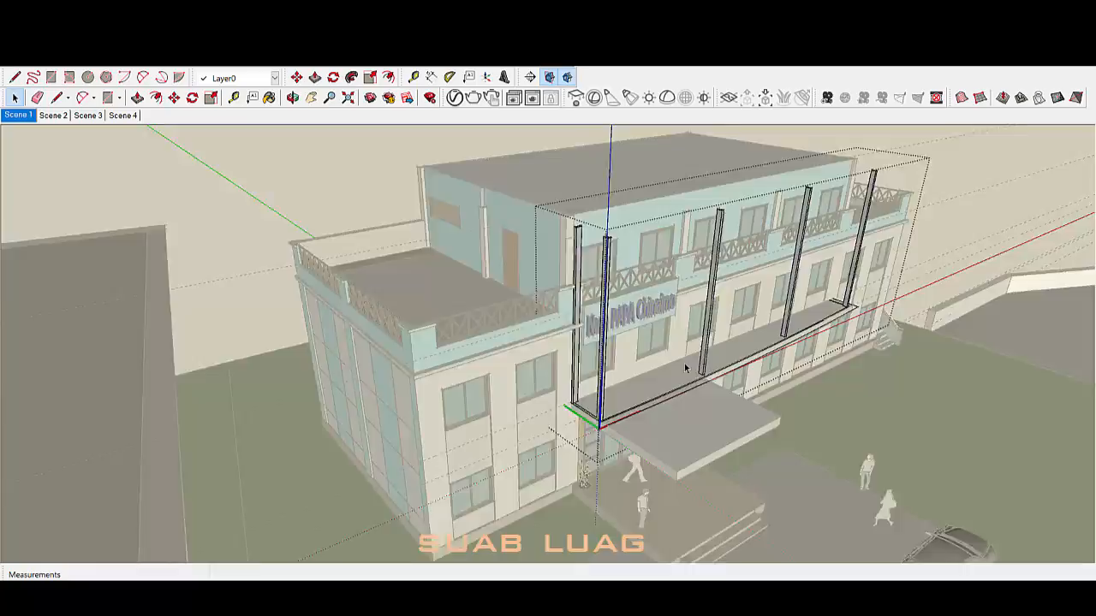
scroll(460, 293, "up", 5)
middle_click_drag(460, 293, 899, 298)
scroll(591, 392, "up", 5)
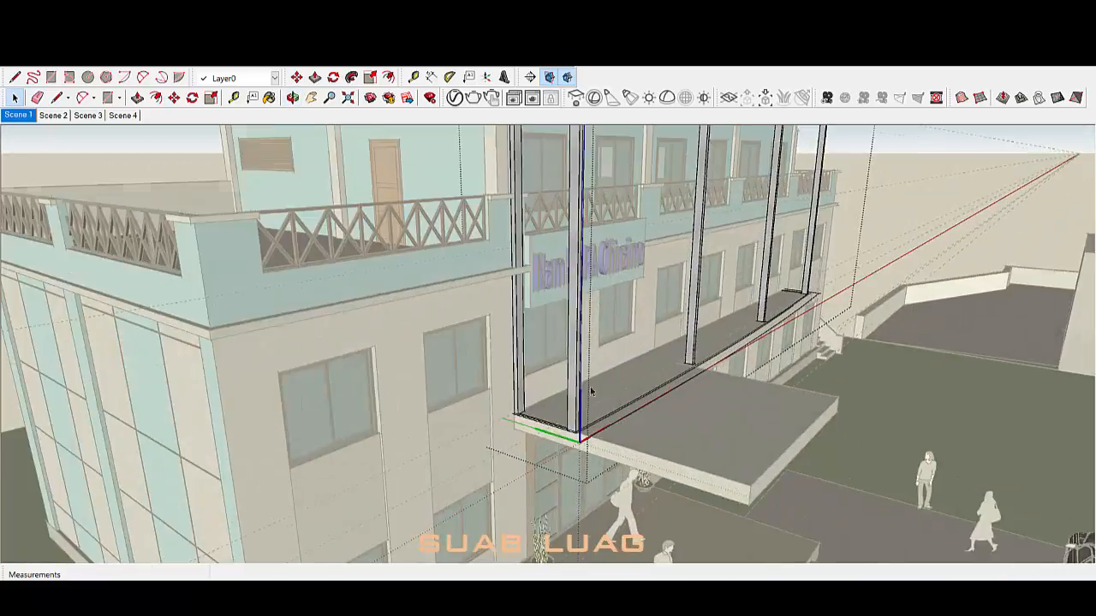
middle_click_drag(384, 363, 504, 433)
scroll(504, 433, "down", 2)
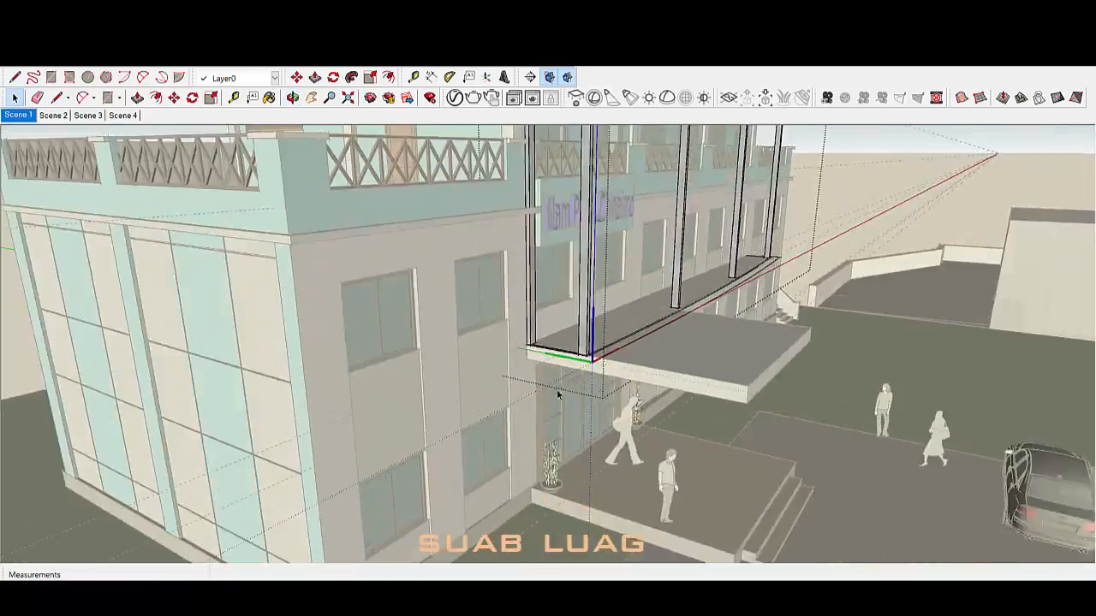
middle_click_drag(522, 397, 497, 416)
scroll(497, 416, "down", 2)
scroll(572, 403, "up", 2)
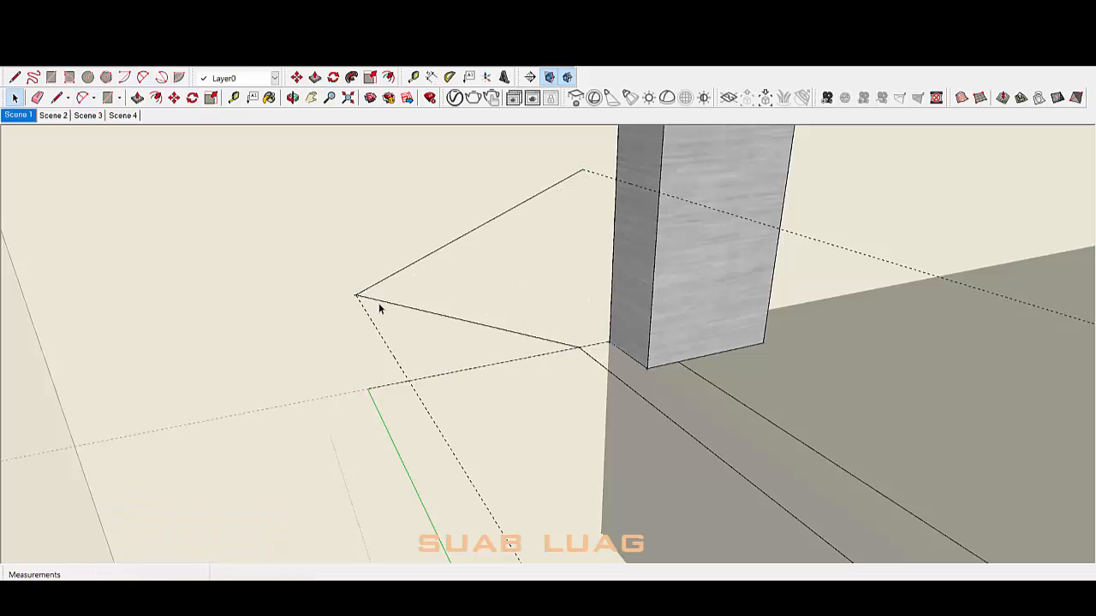
Step: Draw the first arc from the wall to the corner column above the slab
middle_click_drag(363, 352, 442, 332)
left_click(388, 317)
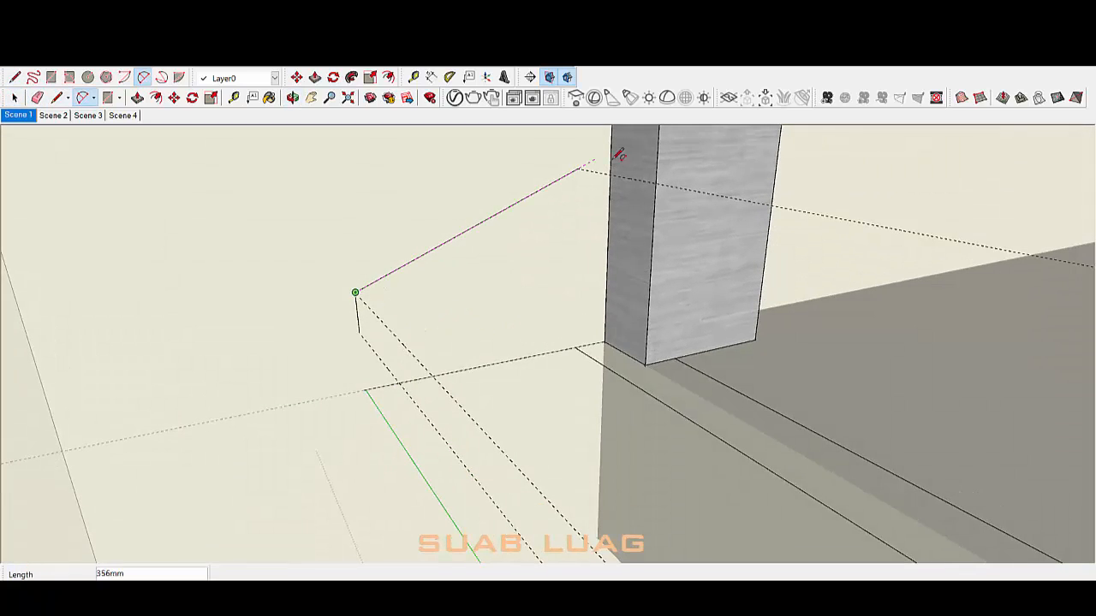
key("Return")
middle_click_drag(471, 205, 489, 173)
left_click(362, 328)
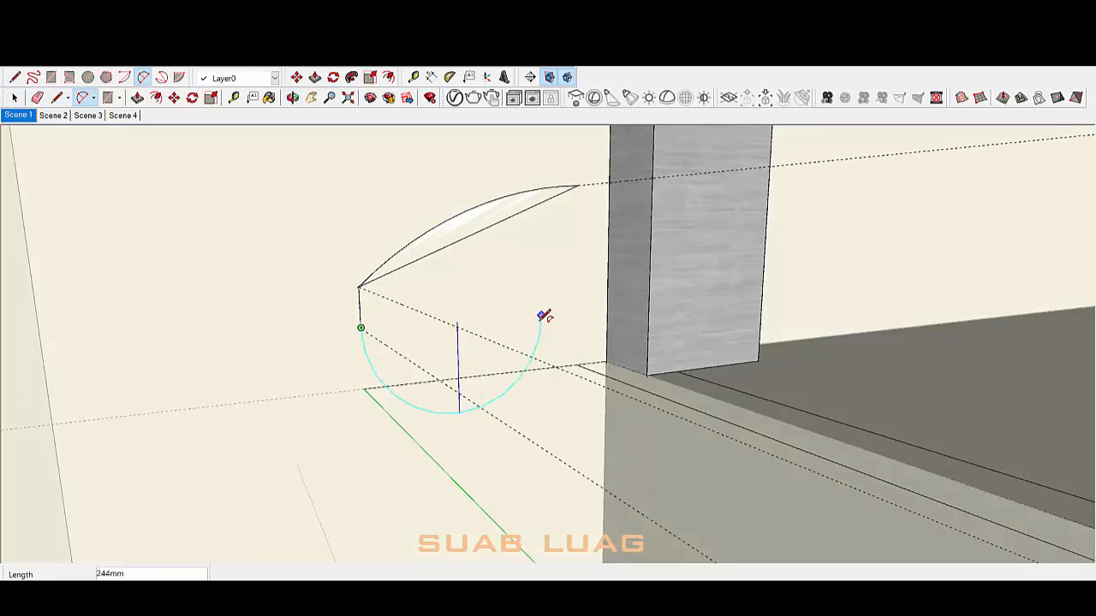
left_click(593, 361)
middle_click_drag(544, 316, 502, 366)
left_click(476, 350)
key("space")
Step: Draw closing lines from the column edge to the arc end
middle_click_drag(617, 238, 559, 309)
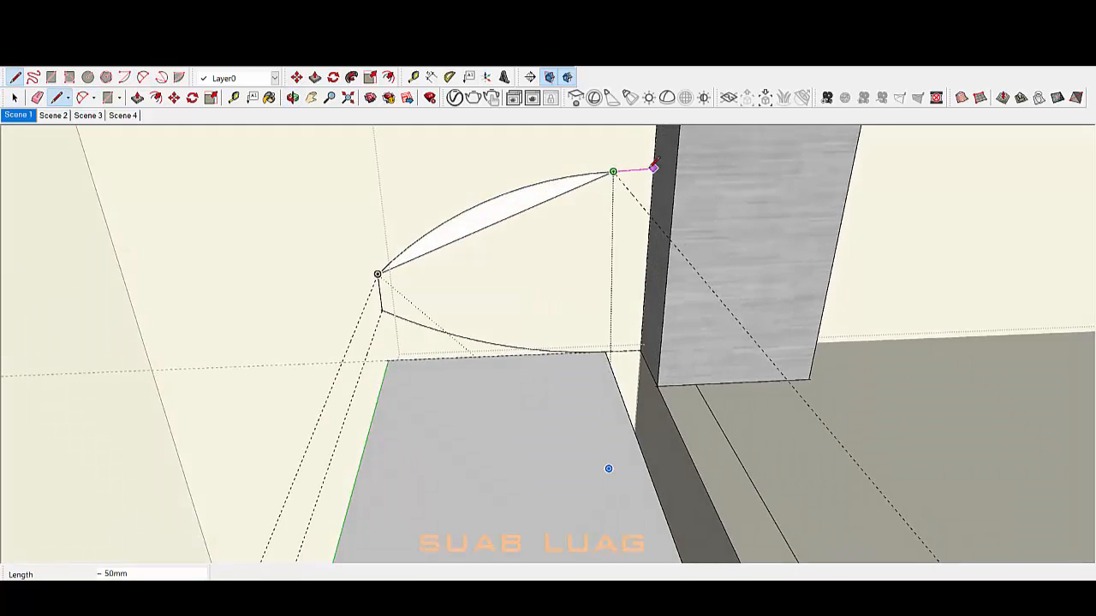
scroll(653, 168, "up", 2)
left_click(656, 177)
scroll(604, 258, "down", 2)
key("space")
middle_click_drag(591, 391, 588, 318)
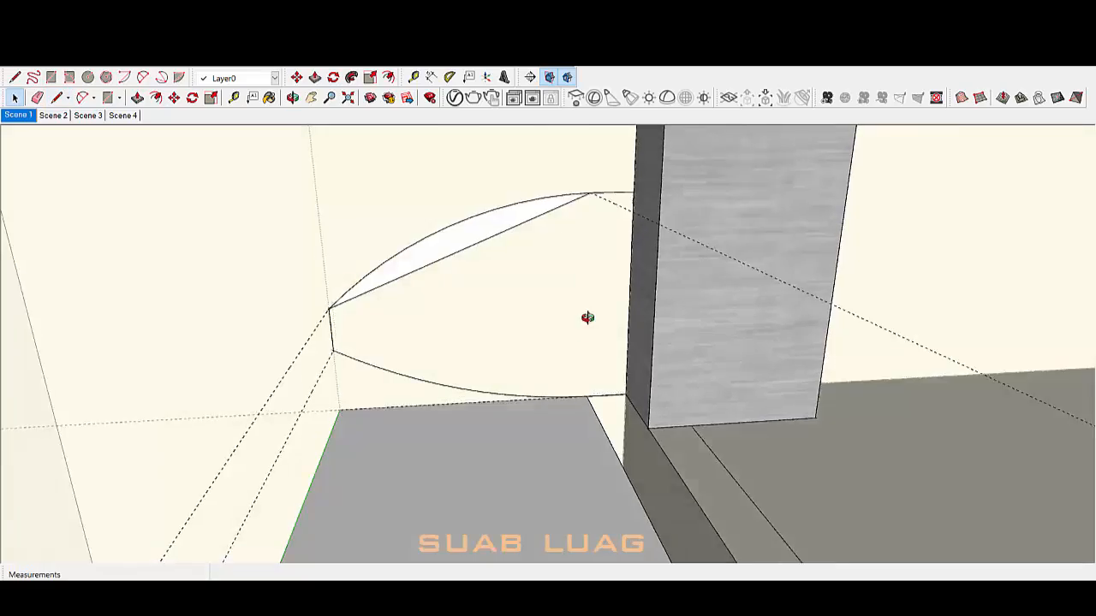
key("l")
scroll(588, 385, "up", 1)
left_click(587, 387)
key("space")
scroll(533, 376, "down", 2)
Step: Inside the wall group, delete the grey floor face and its edges
double_click(442, 380)
triple_click(445, 385)
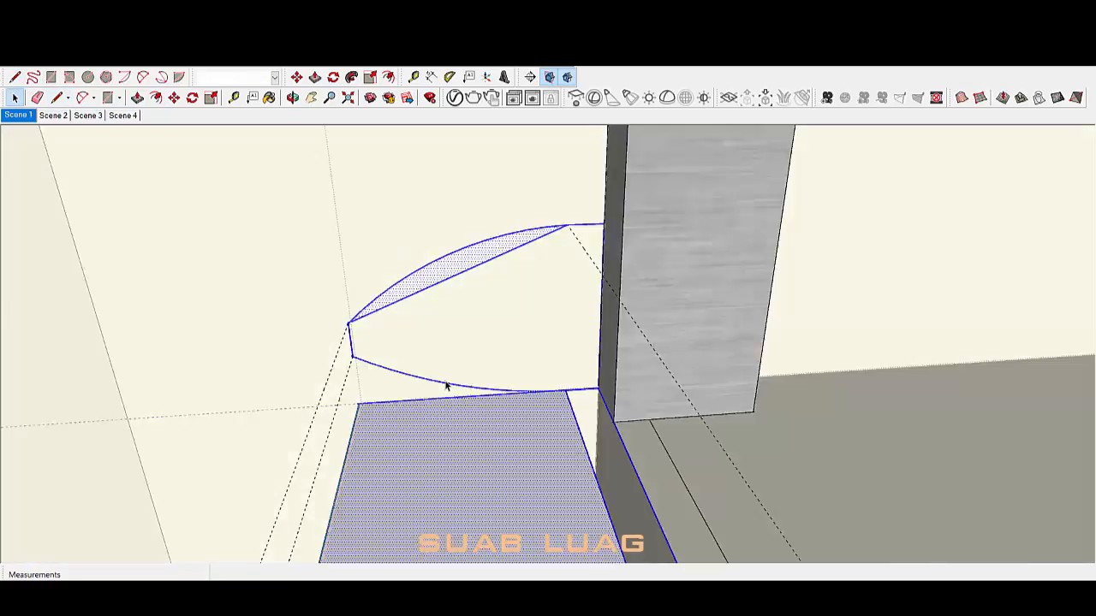
triple_click(449, 384)
middle_click_drag(454, 384, 594, 377)
triple_click(553, 460)
scroll(538, 399, "down", 1)
key("Delete")
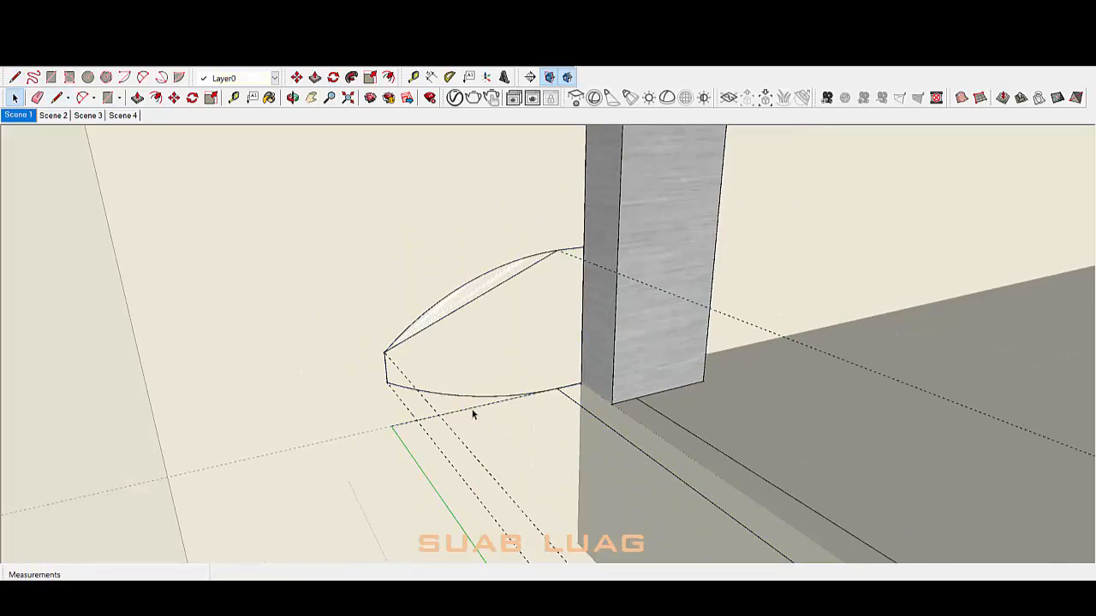
Step: Erase the three dashed edges and close the arc outline into a lens-shaped face
mouse_move(493, 405)
middle_mouse_down()
mouse_move(522, 426)
mouse_move(482, 354)
middle_mouse_up()
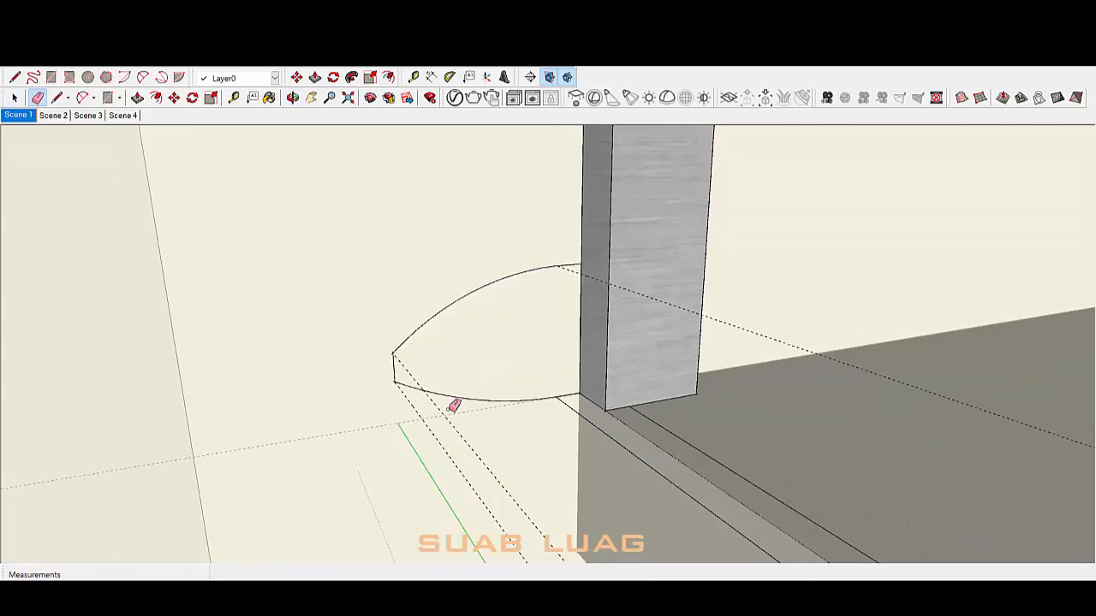
left_click_drag(464, 426, 433, 434)
mouse_move(480, 419)
middle_mouse_down()
mouse_move(751, 323)
mouse_move(521, 306)
mouse_move(505, 385)
middle_mouse_up()
left_click(639, 290)
mouse_move(604, 347)
middle_mouse_down()
mouse_move(578, 390)
mouse_move(567, 379)
middle_mouse_up()
left_click(584, 372)
key("space")
left_click(476, 281)
scroll(474, 279, "down", 6)
Step: Select the balcony front and far-end edges as a path, try Follow Me, and dismiss the invalid-path warning
middle_click_drag(474, 279, 516, 289)
scroll(515, 289, "up", 2)
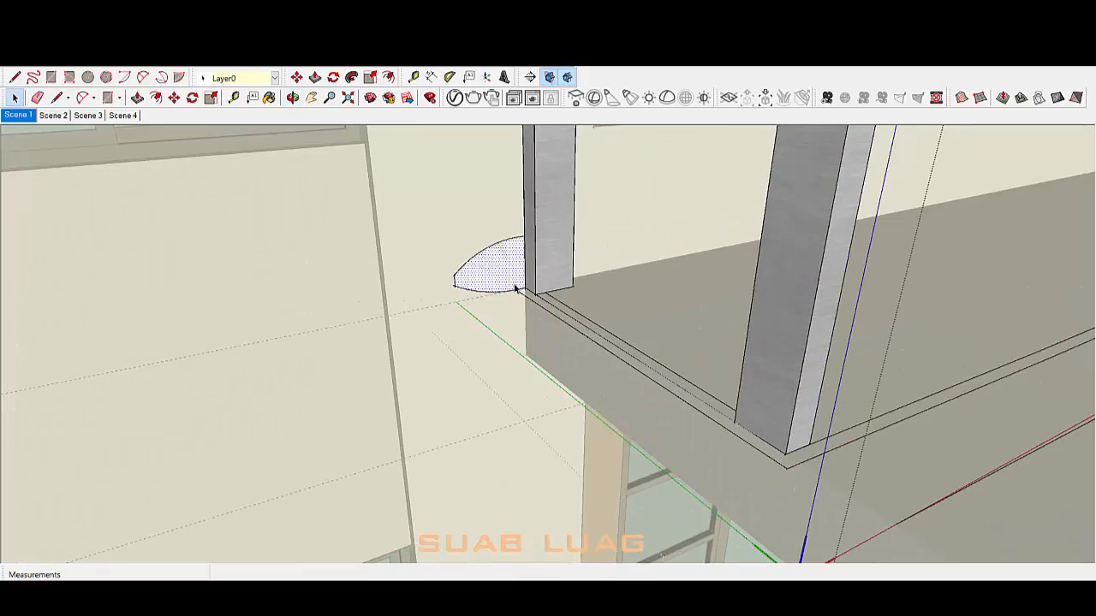
scroll(498, 340, "down", 4)
middle_click_drag(659, 377, 570, 497)
scroll(481, 424, "down", 3)
left_click(477, 425, "ctrl")
scroll(570, 497, "down", 3)
scroll(855, 233, "up", 5)
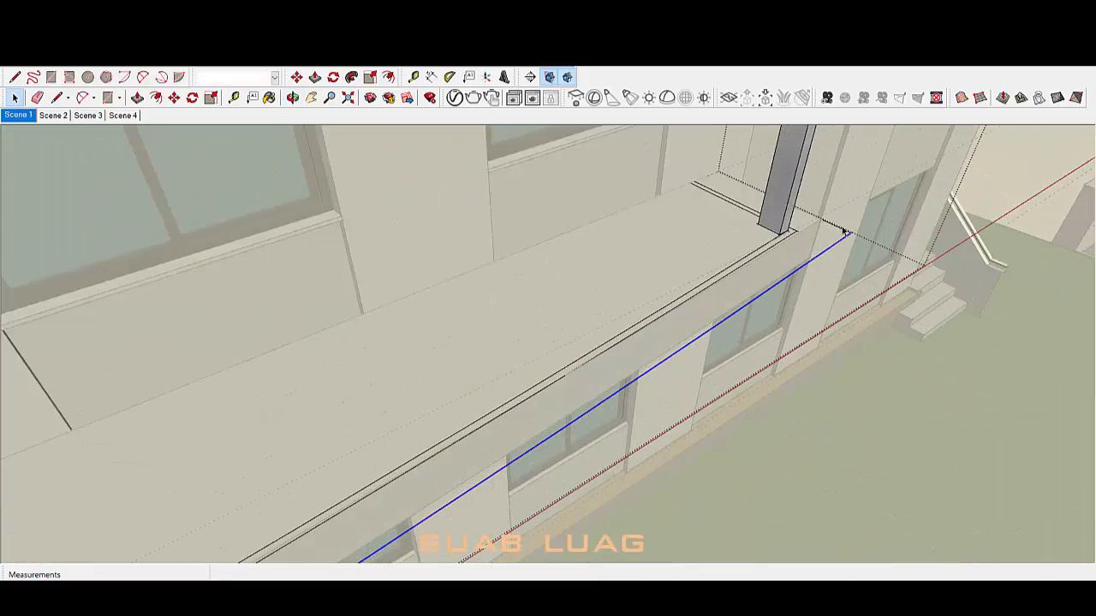
left_click(843, 230, "ctrl")
scroll(847, 231, "down", 5)
middle_click_drag(959, 194, 642, 415)
scroll(600, 399, "up", 4)
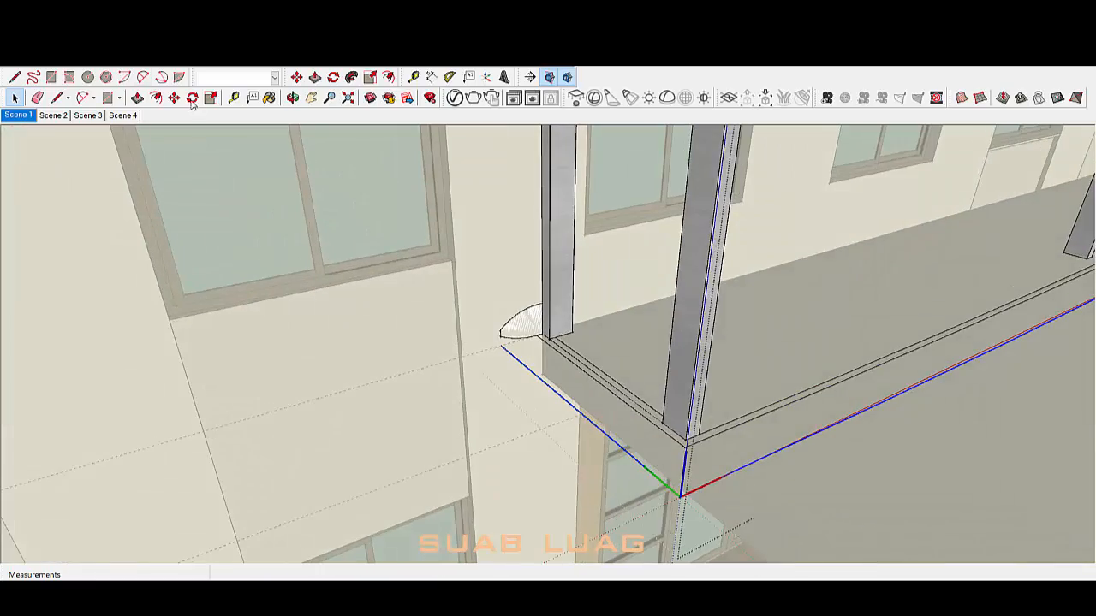
left_click(350, 79)
left_click(608, 349)
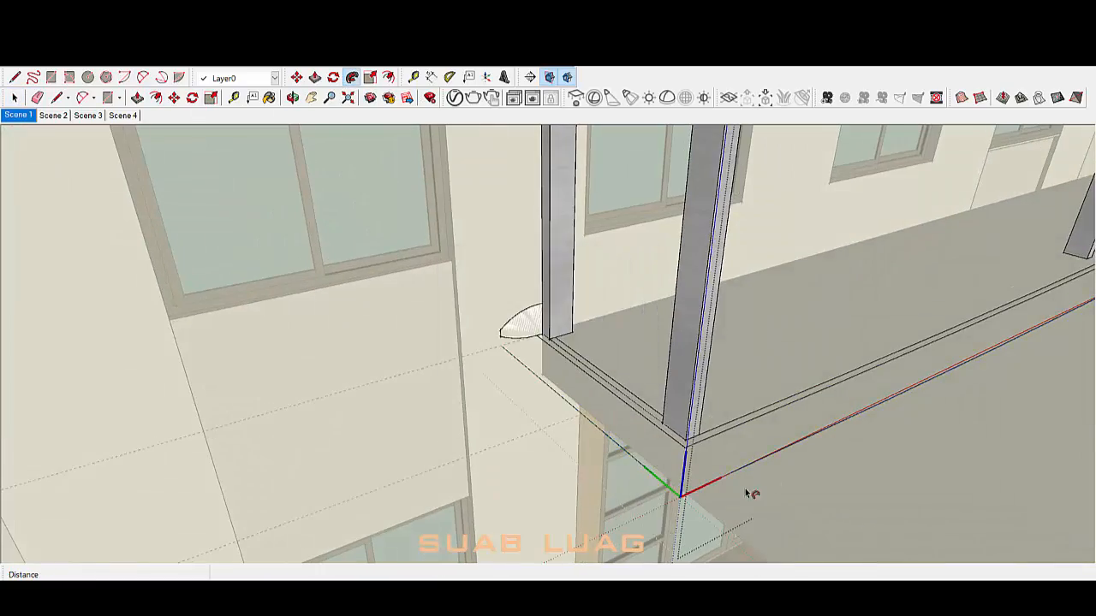
Step: Erase the stray edge and face at the far end of the balcony
middle_click_drag(751, 492, 494, 436)
key("space")
scroll(993, 225, "up", 6)
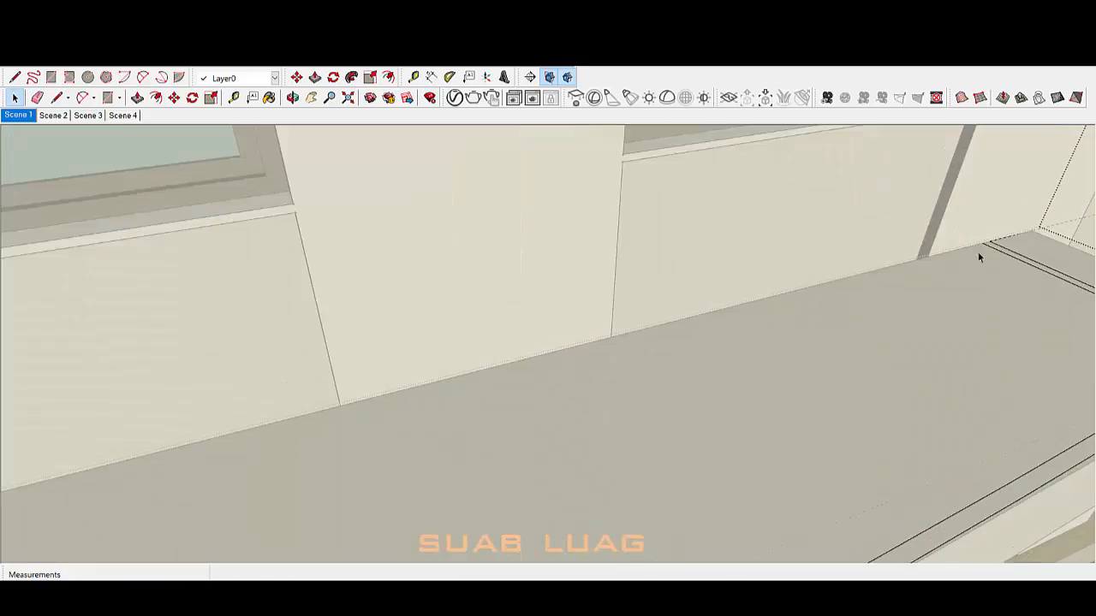
key("e")
left_click(976, 245)
scroll(968, 210, "down", 6)
key("space")
scroll(300, 411, "up", 4)
Step: Select the connected balcony edges as the path and retry Follow Me, which is rejected again
mouse_move(300, 386)
middle_mouse_down()
mouse_move(426, 425)
mouse_move(488, 386)
middle_mouse_up()
triple_click(429, 418)
scroll(437, 434, "down", 4)
scroll(453, 435, "up", 4)
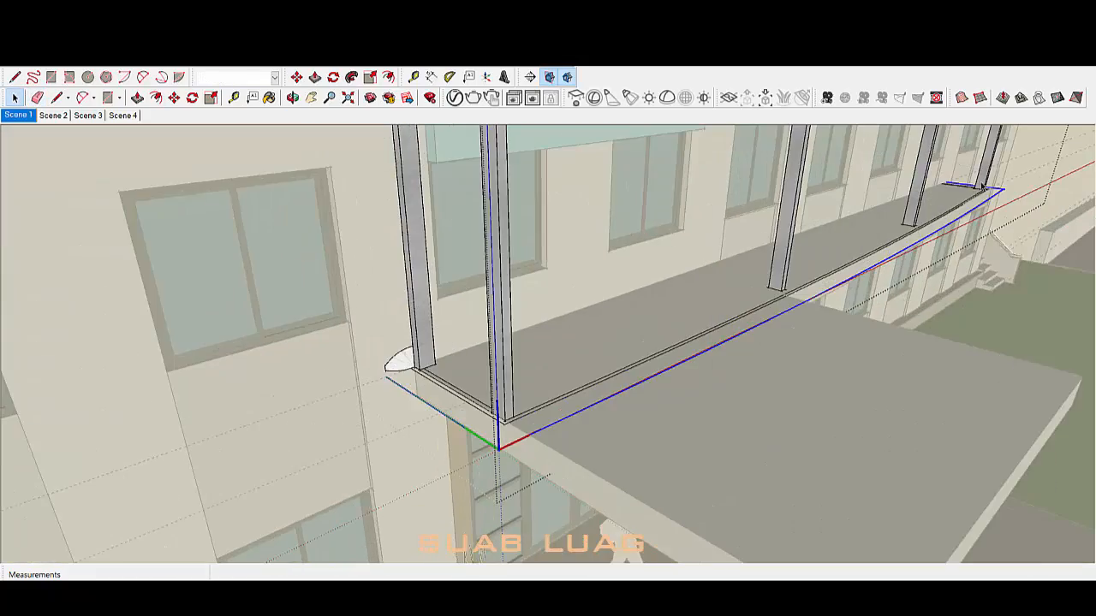
left_click(351, 78)
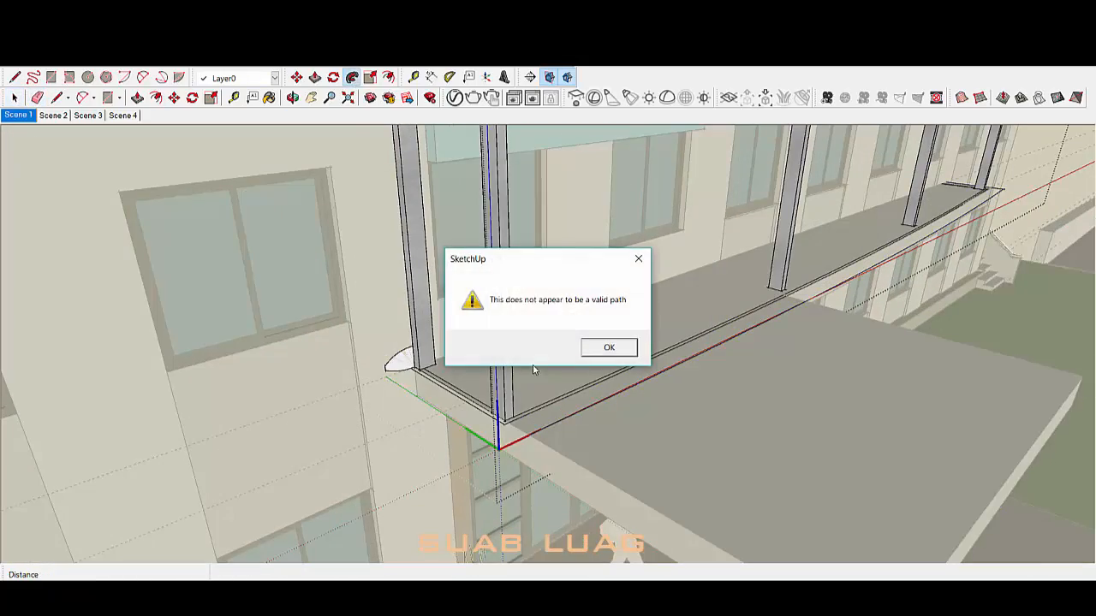
left_click(609, 348)
Step: Select the curved profile face and tidy it with the Line tool
middle_click_drag(619, 350, 433, 392)
scroll(421, 375, "up", 5)
left_click(416, 371)
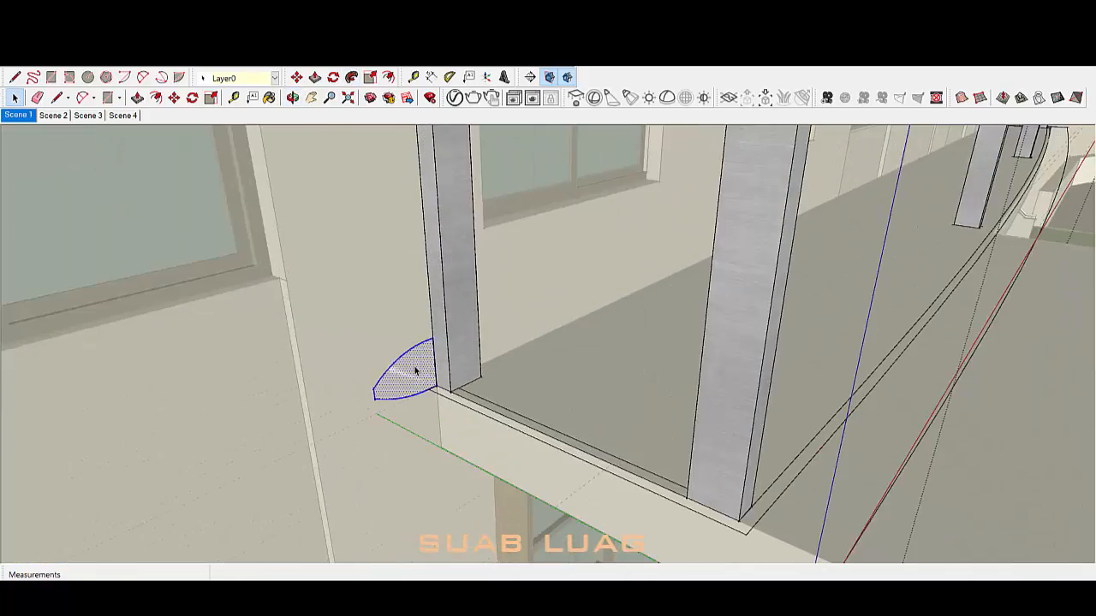
scroll(416, 371, "up", 3)
key("l")
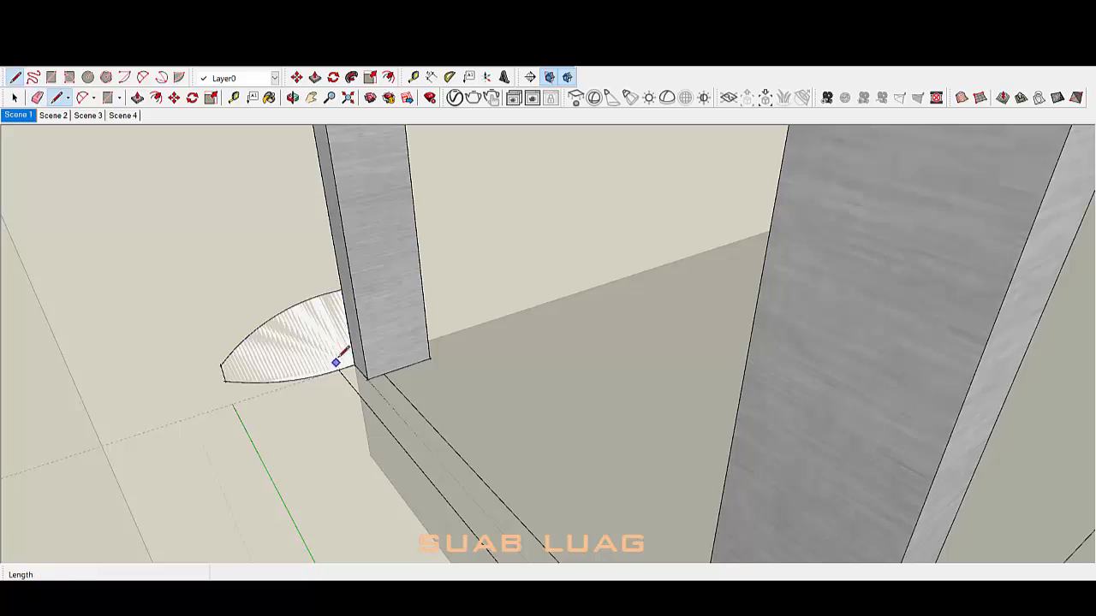
key("space")
scroll(342, 368, "down", 10)
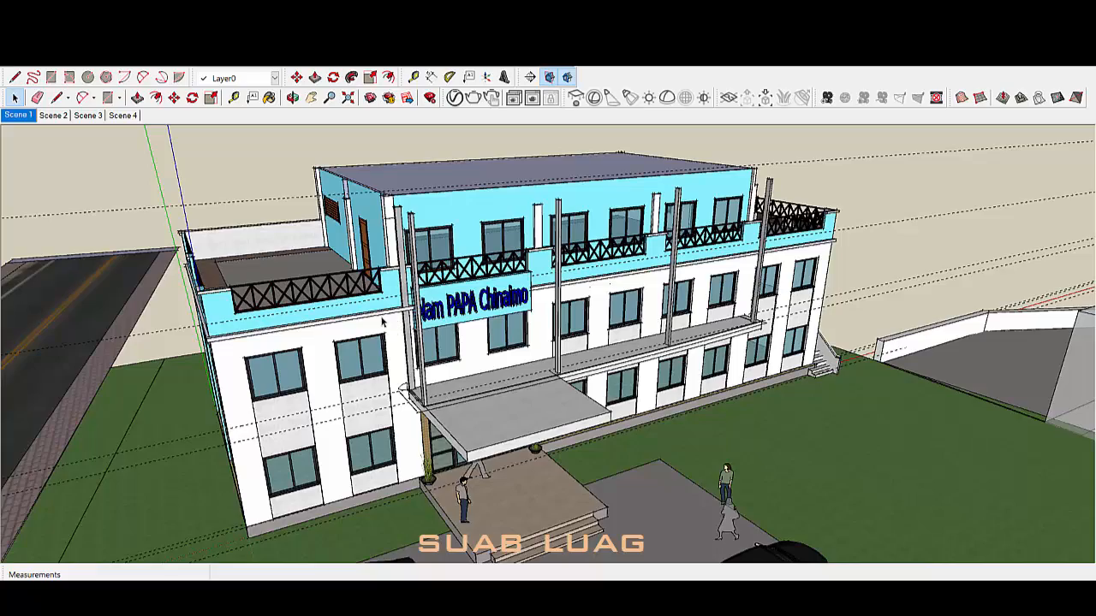
Step: Orbit around the building to view its right side and end wall
middle_click_drag(383, 321, 358, 346)
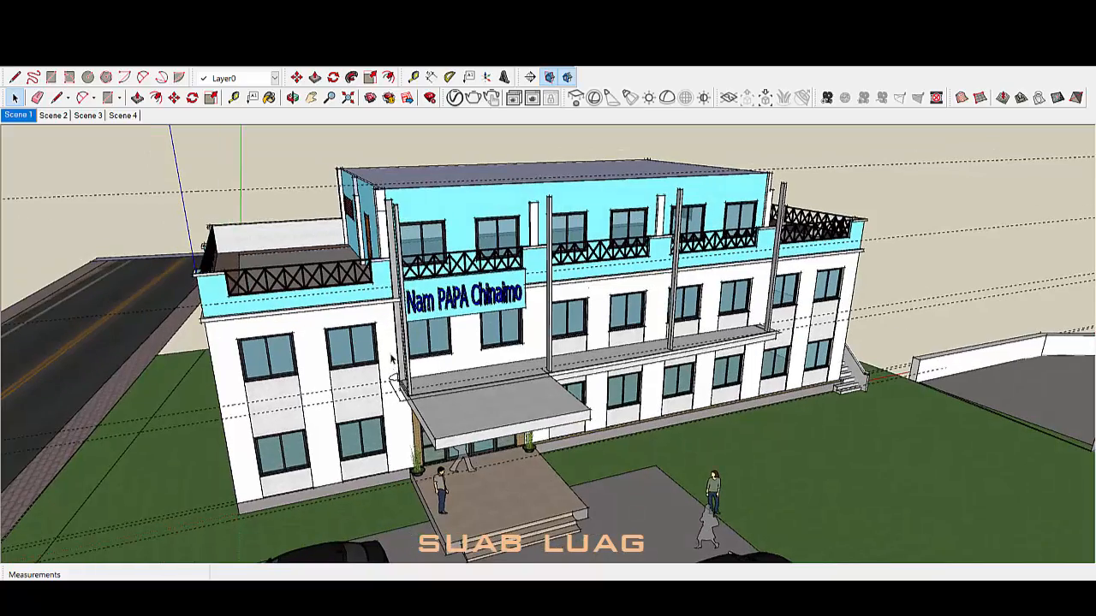
middle_click_drag(400, 421, 359, 404)
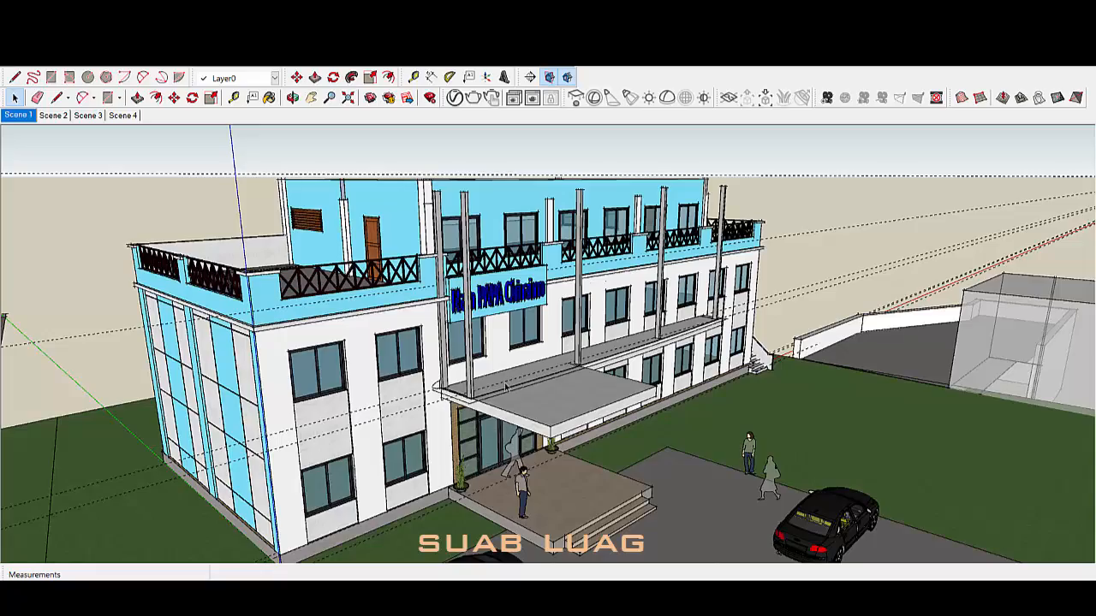
middle_click_drag(747, 364, 463, 407)
scroll(616, 342, "down", 1)
scroll(548, 359, "up", 2)
scroll(452, 356, "down", 2)
scroll(868, 352, "up", 3)
middle_click_drag(941, 327, 839, 313)
scroll(772, 461, "down", 1)
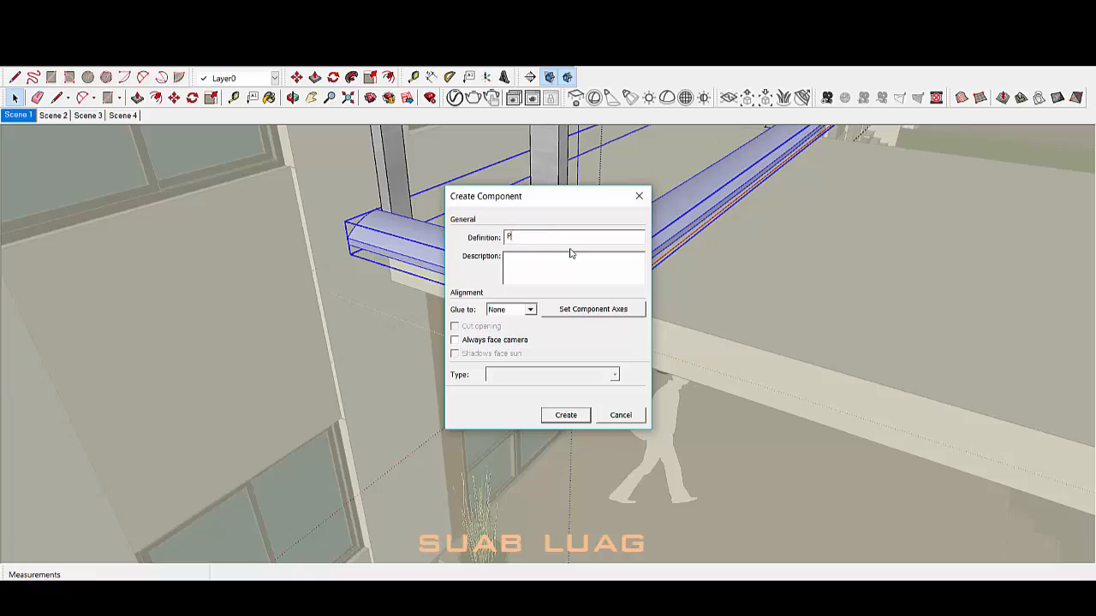
Step: Make the molding a component and copy it up the blue axis into a stack of ten louvres
key("Return")
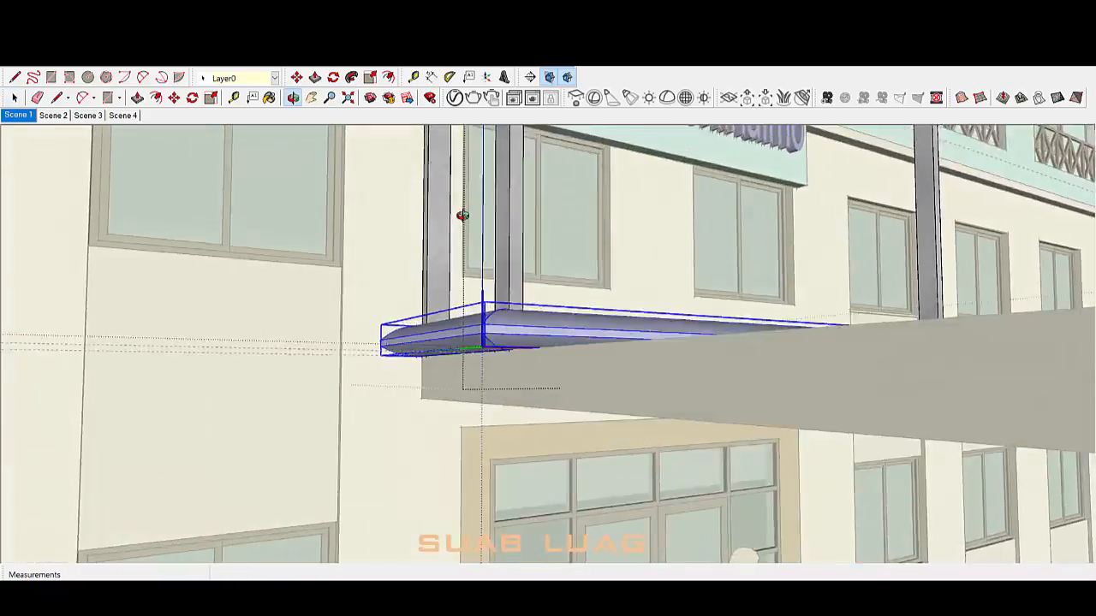
middle_click_drag(462, 216, 418, 397)
key("m")
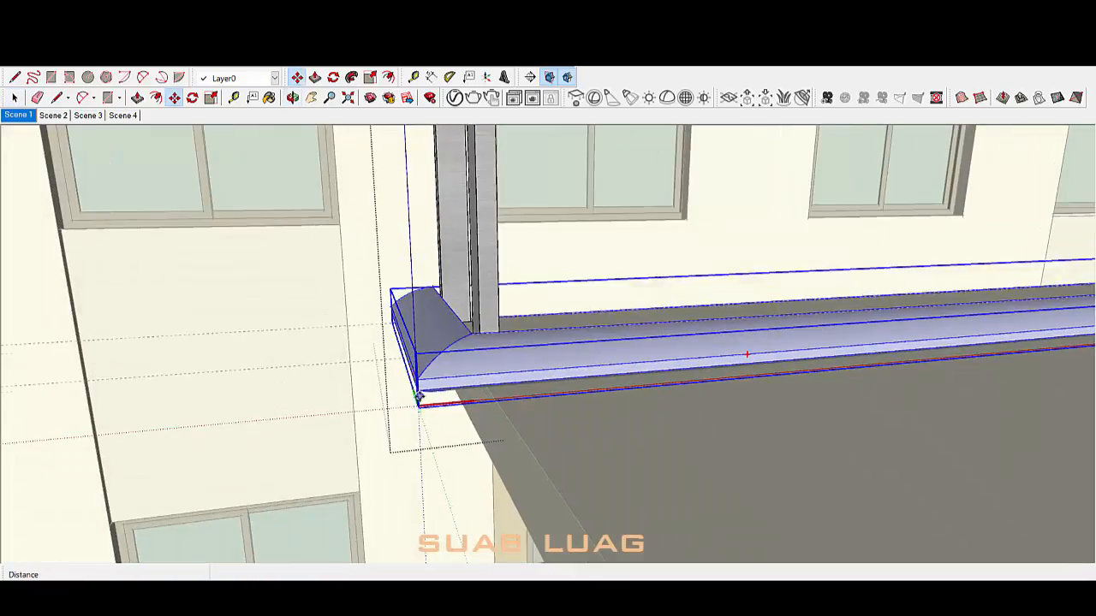
middle_click_drag(418, 316, 417, 244)
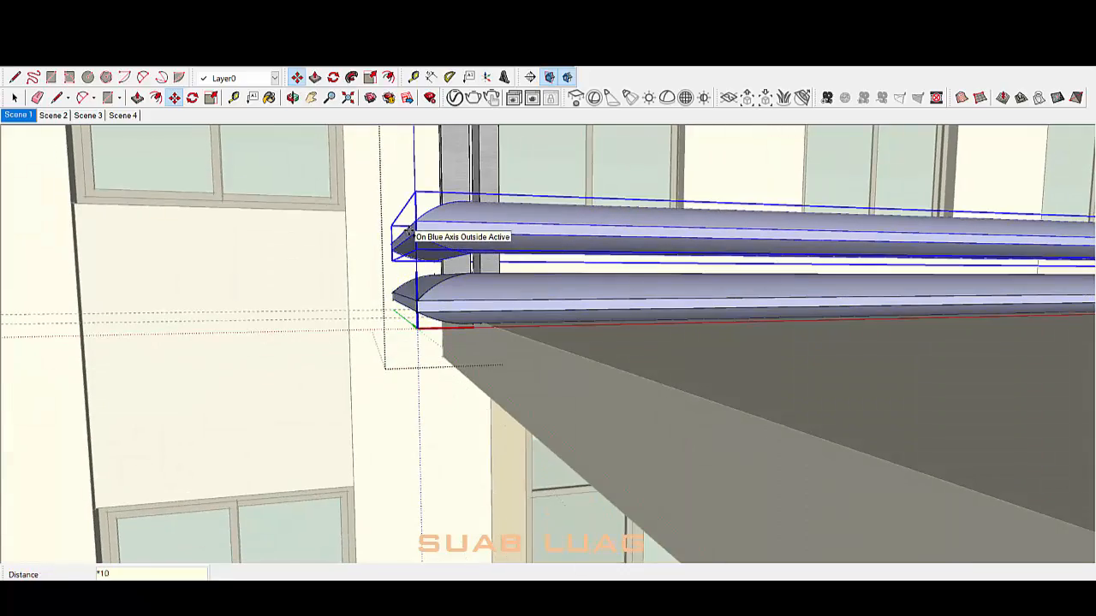
key("Return")
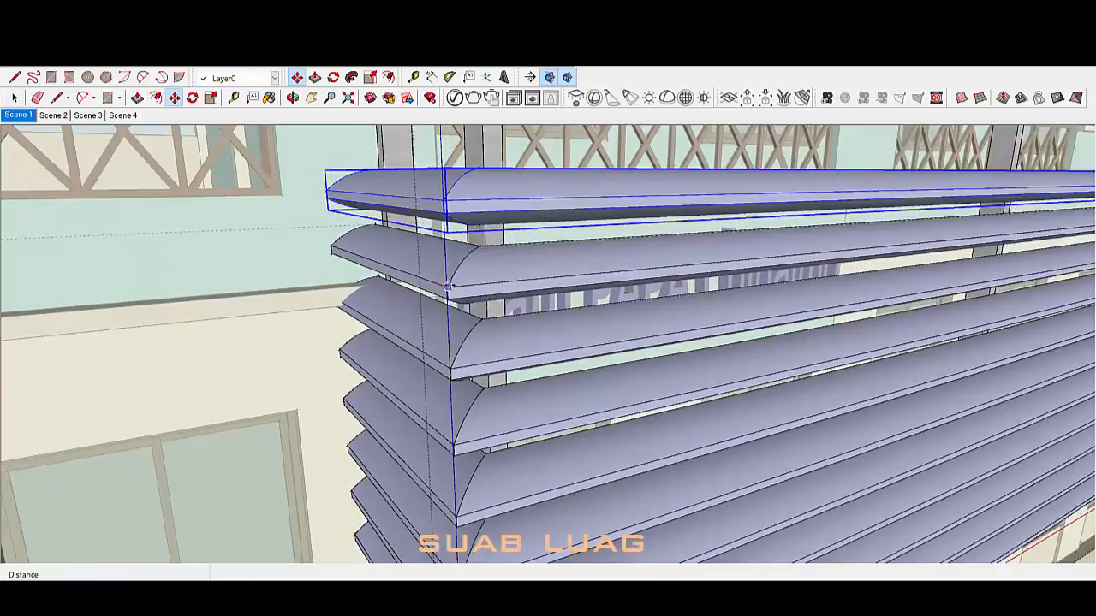
key("space")
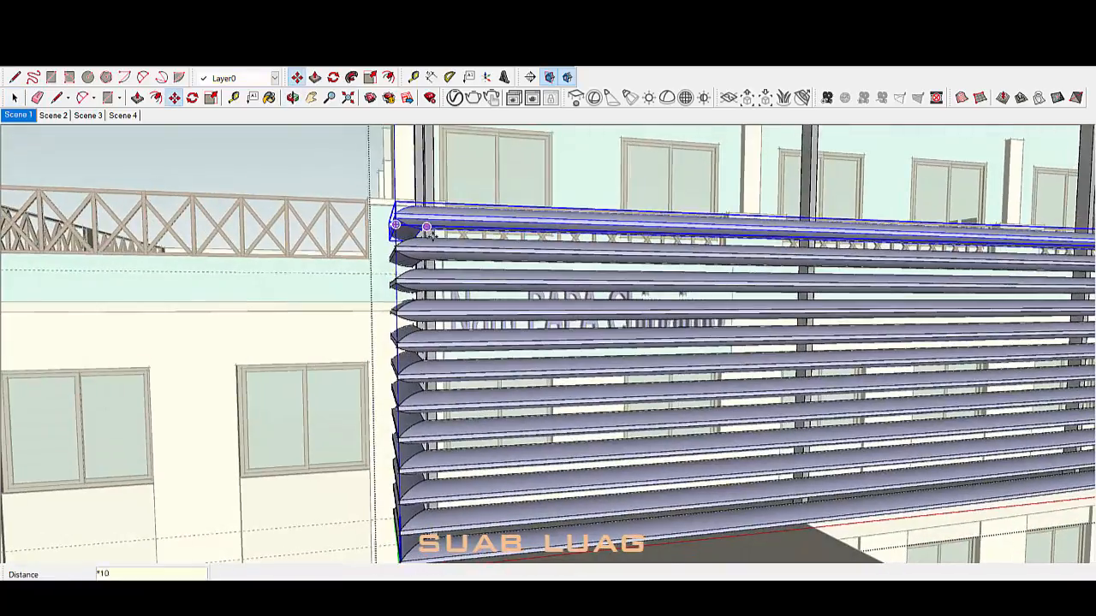
scroll(512, 244, "up", 3)
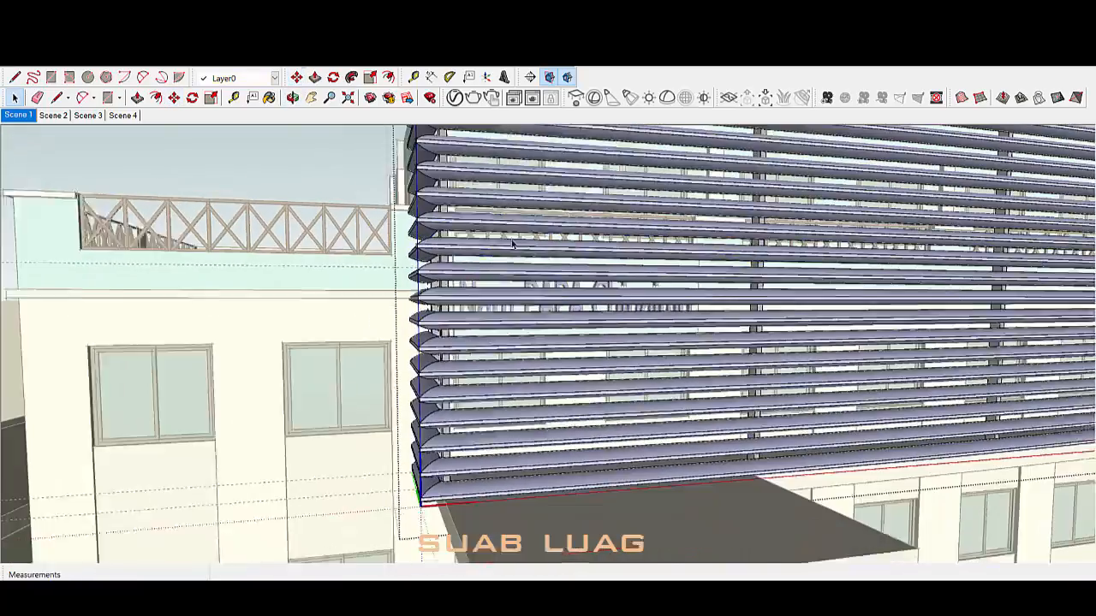
scroll(522, 244, "down", 2)
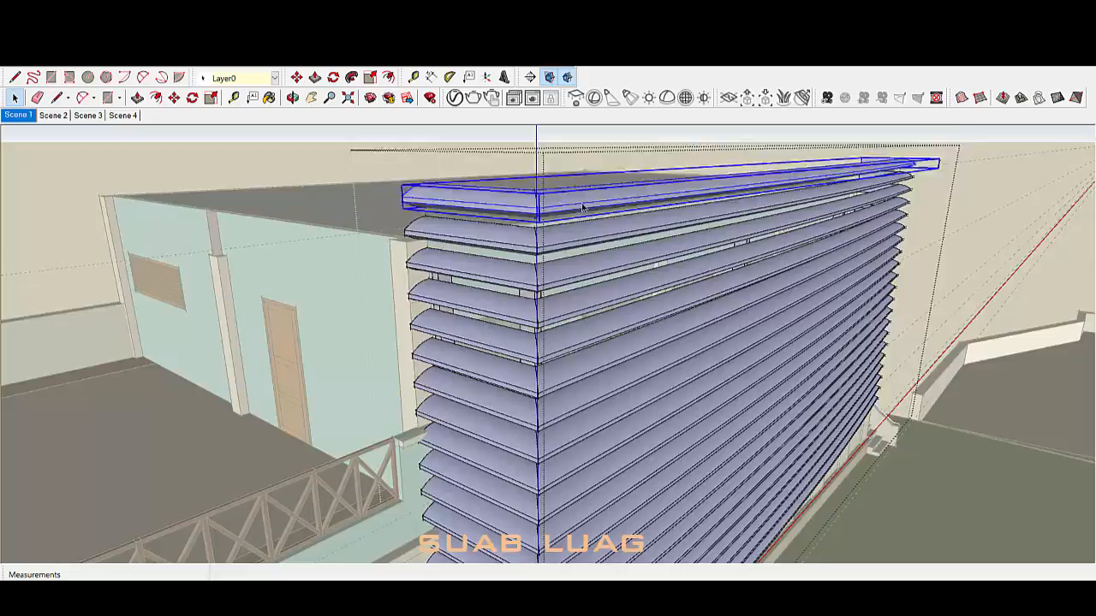
scroll(565, 182, "up", 3)
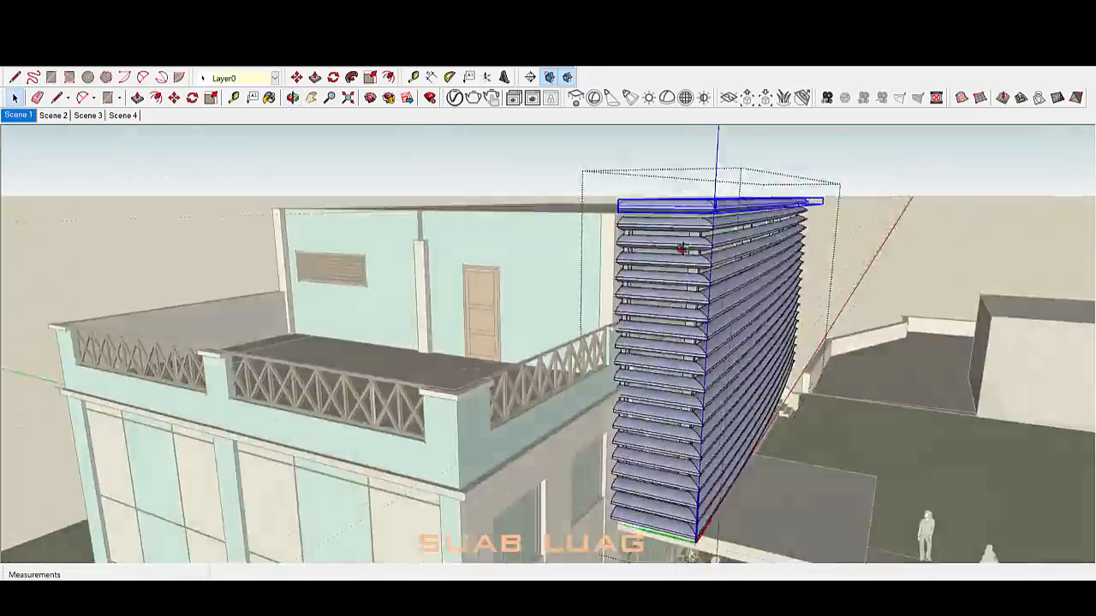
scroll(468, 251, "up", 2)
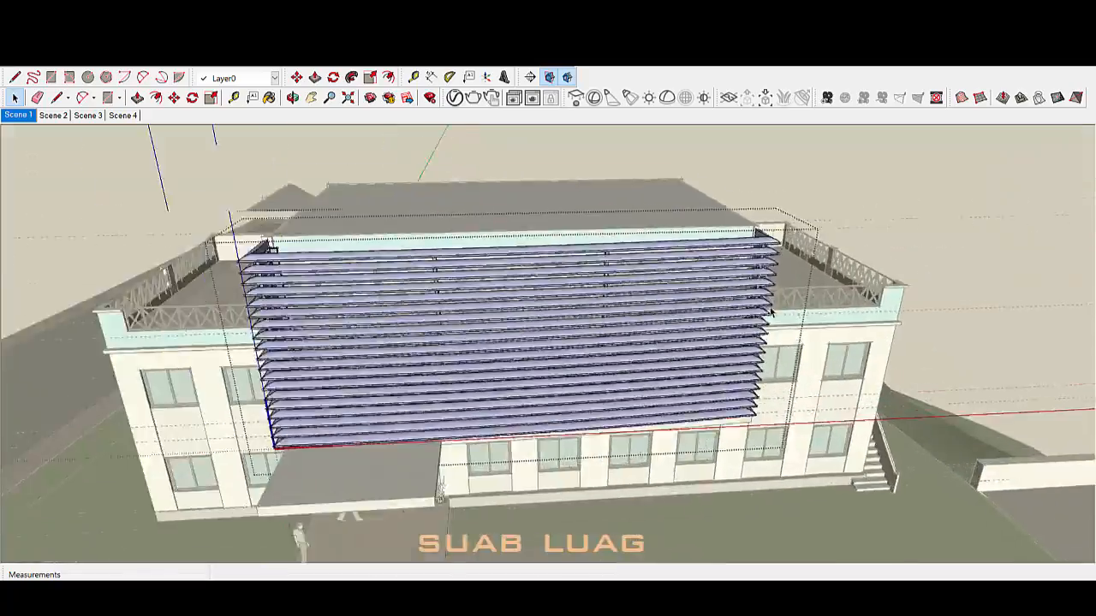
scroll(839, 279, "up", 5)
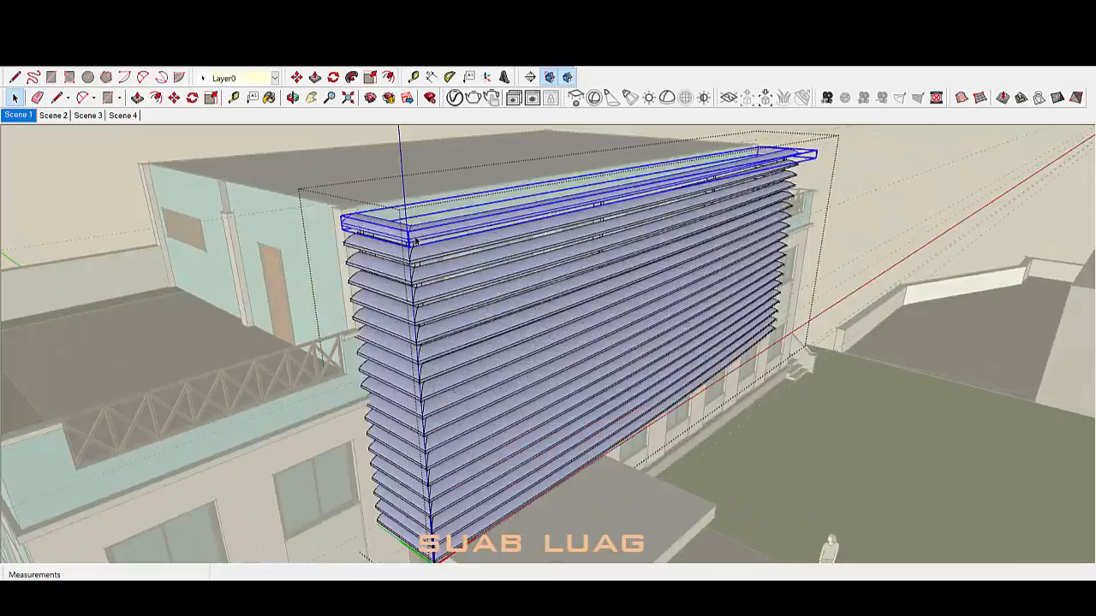
Step: Paint the louvres with the Color I01 material from the Colors library
scroll(385, 257, "up", 6)
key("b")
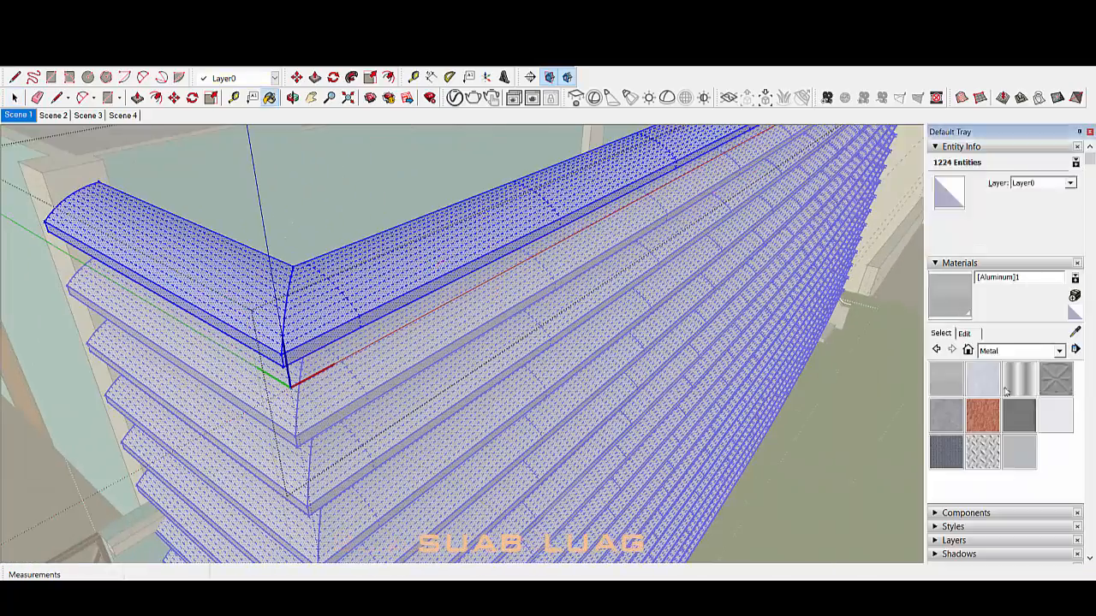
left_click(1030, 350)
left_click(1027, 402)
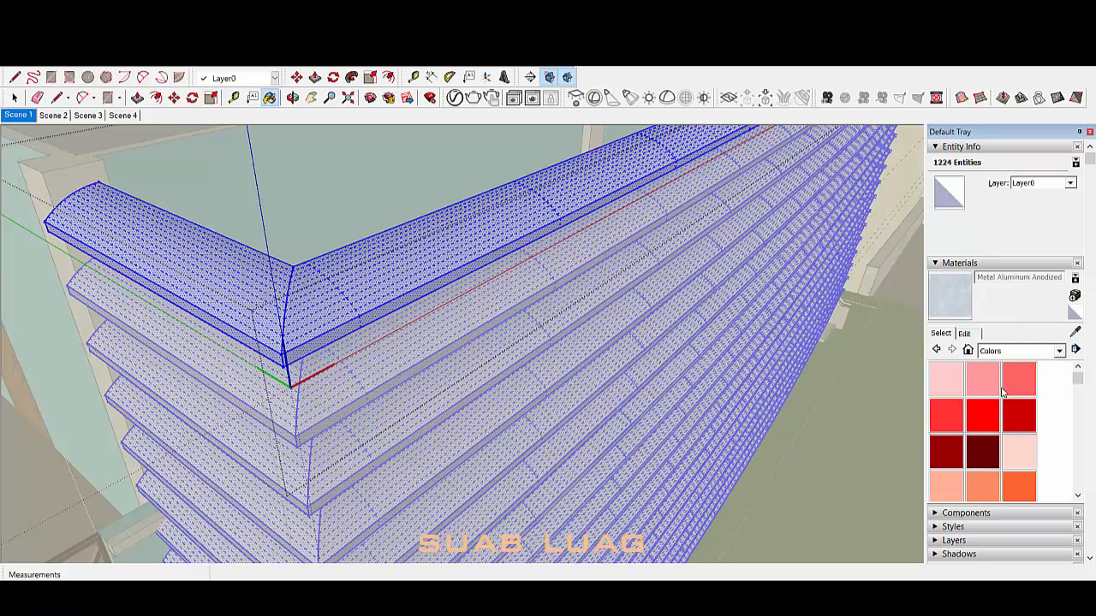
left_click(982, 396)
left_click(240, 284)
Step: Load 01.jpg as the material's texture image and confirm its width
left_click(965, 334)
left_click(1044, 473)
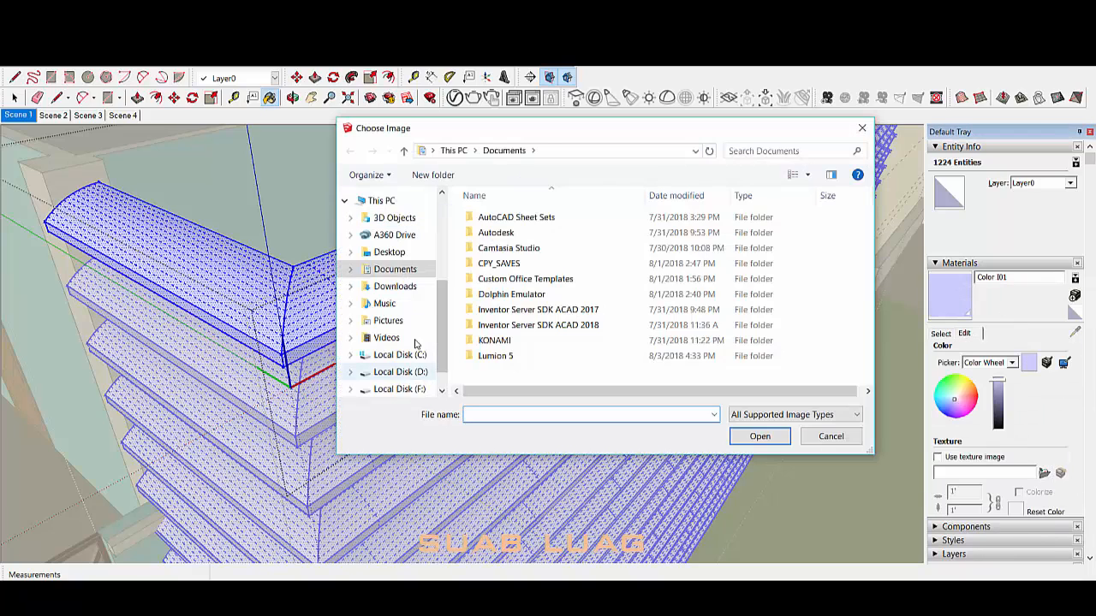
scroll(683, 301, "down", 1)
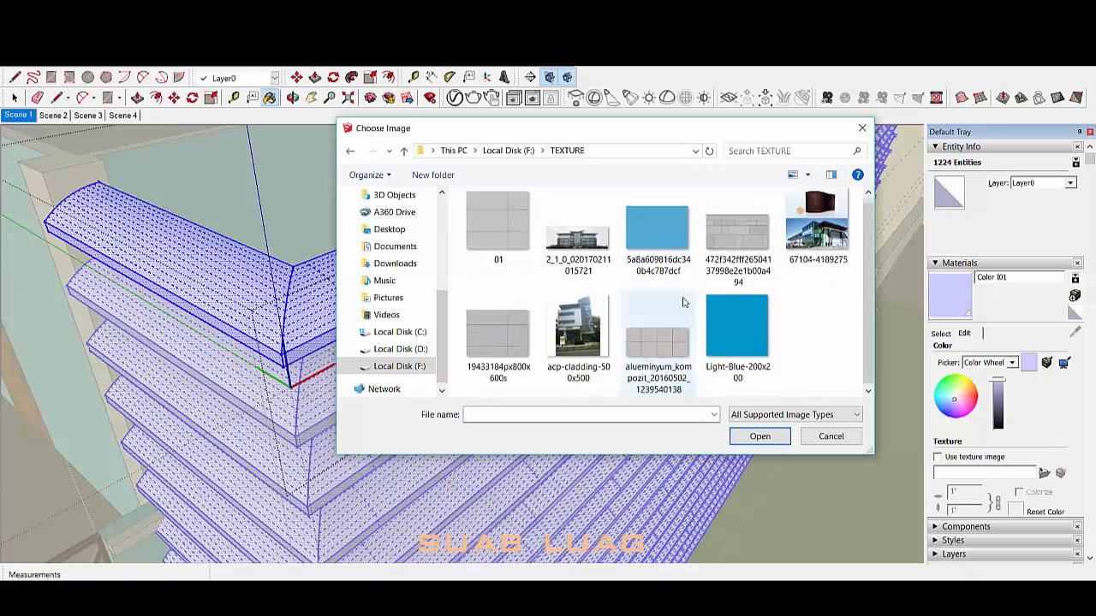
scroll(685, 301, "up", 1)
left_click(499, 235)
left_click(753, 441)
key("space")
middle_click_drag(343, 394, 391, 403)
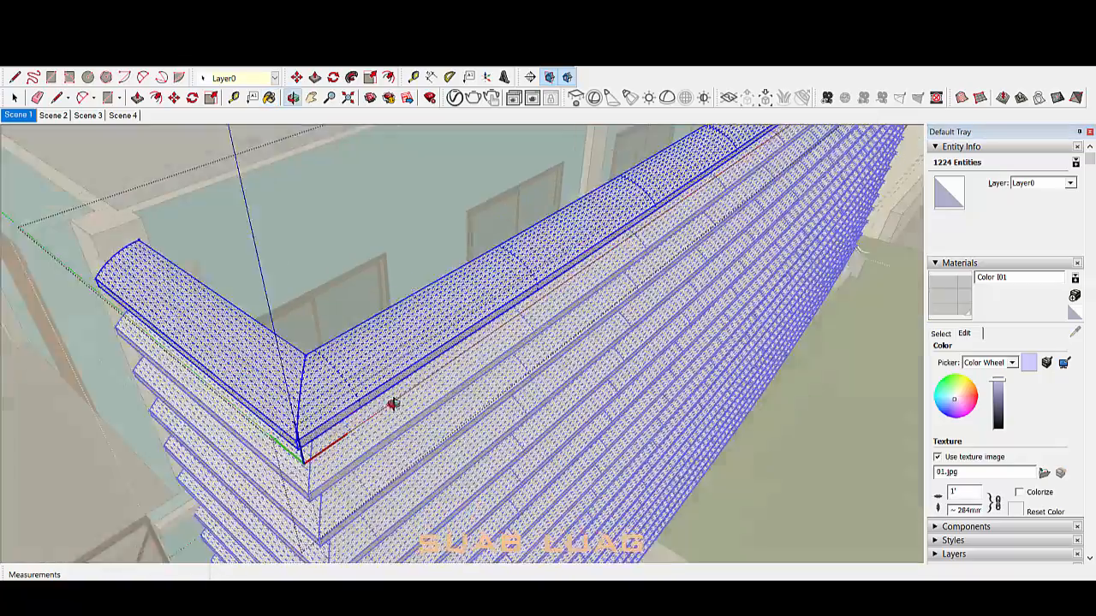
scroll(392, 398, "up", 4)
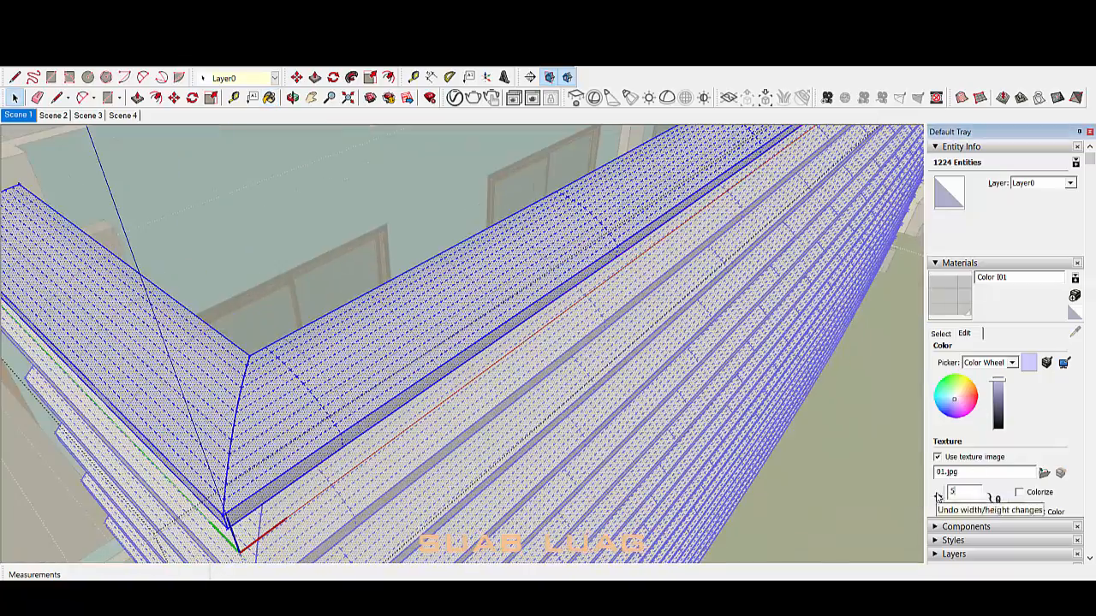
key("Return")
Step: Re-enter the texture width (2, then 0.5) while checking its scale on the louvres
middle_click_drag(565, 479, 531, 488)
left_click_drag(973, 492, 891, 487)
type("2")
key("Return")
middle_click_drag(634, 428, 522, 351)
scroll(479, 411, "down", 5)
left_click(509, 402)
scroll(522, 351, "up", 3)
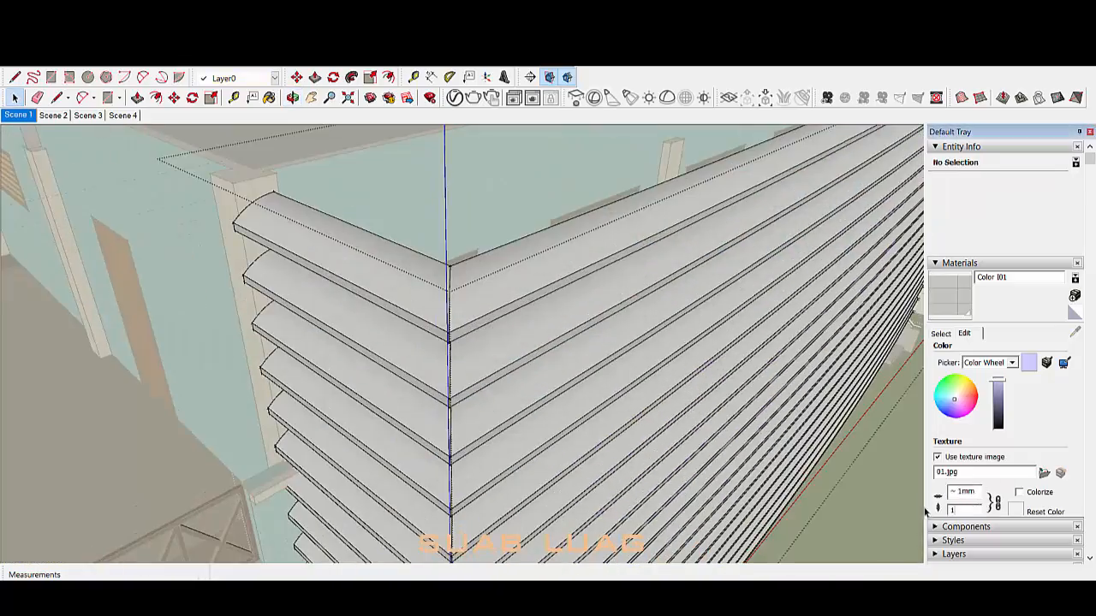
type("0.5")
key("Return")
middle_click_drag(599, 385, 676, 395)
Step: Switch between the library swatches and the material's edit settings
left_click(941, 334)
key("b")
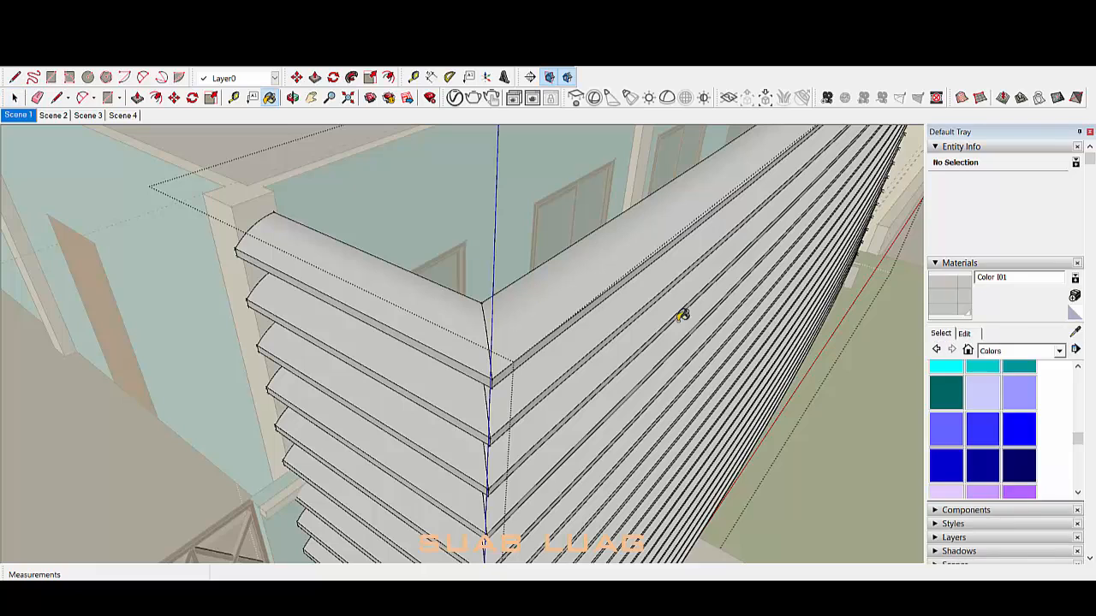
left_click(682, 314)
left_click(965, 335)
left_click(941, 335)
left_click(964, 334)
left_click(941, 335)
left_click(965, 333)
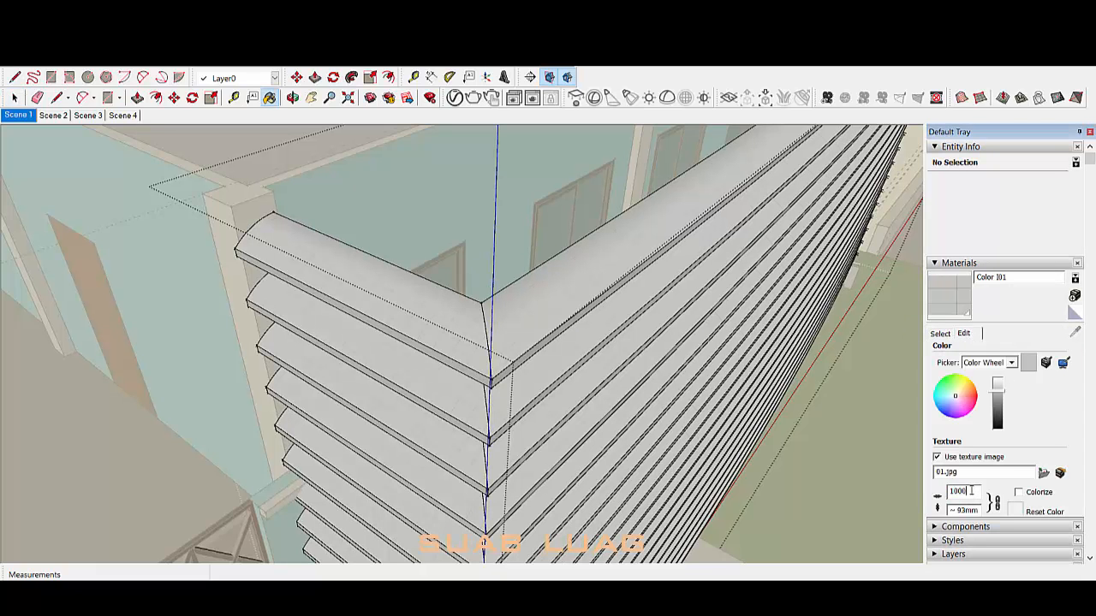
Step: Exit the louvre group and select the louvre facade component
middle_click_drag(586, 418, 609, 277)
scroll(611, 279, "down", 6)
key("space")
left_click(377, 428)
mouse_move(377, 429)
middle_mouse_down()
mouse_move(372, 408)
mouse_move(405, 462)
middle_mouse_up()
scroll(405, 284, "down", 3)
middle_click_drag(557, 296, 456, 350)
left_click(460, 352)
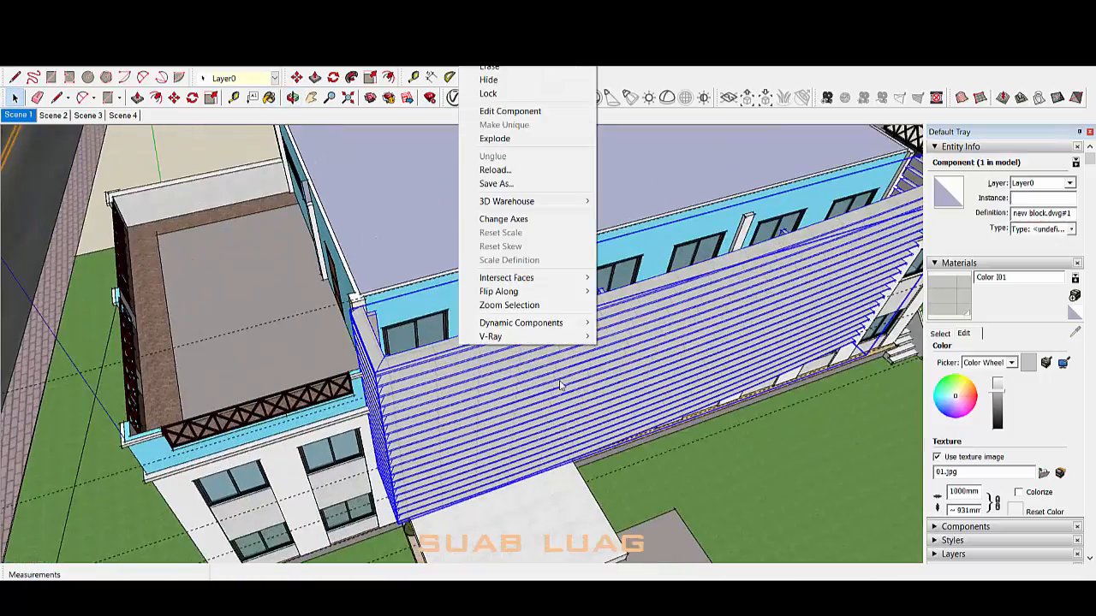
Step: Remove the louvre screen from view with Delete, select all, then undo
middle_click_drag(561, 386, 509, 221)
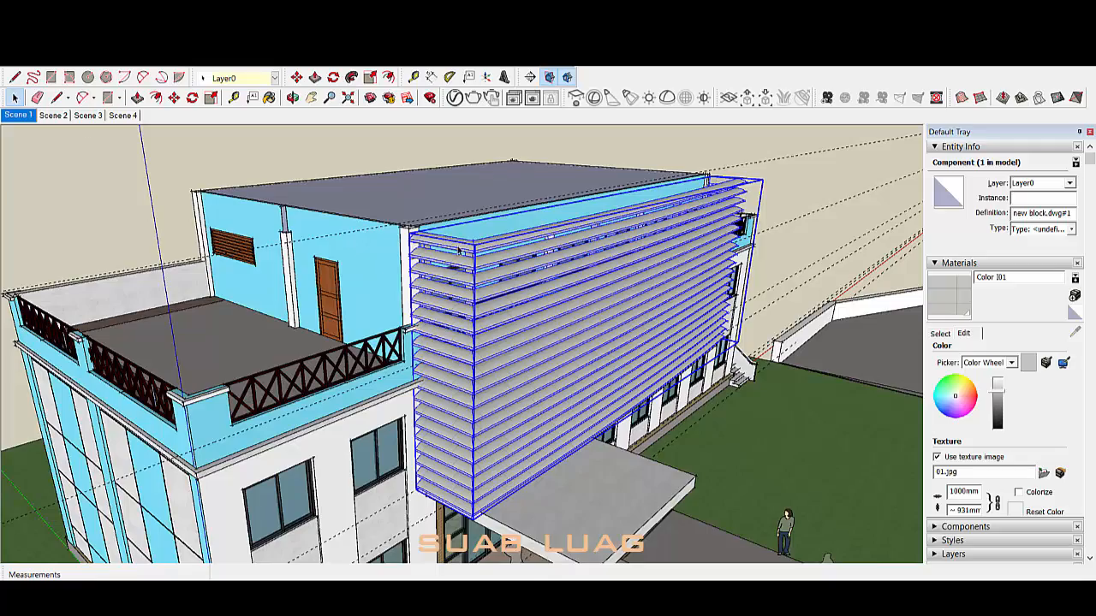
key("Delete")
scroll(459, 251, "down", 3)
scroll(685, 334, "up", 5)
key("ctrl+a")
scroll(751, 276, "down", 2)
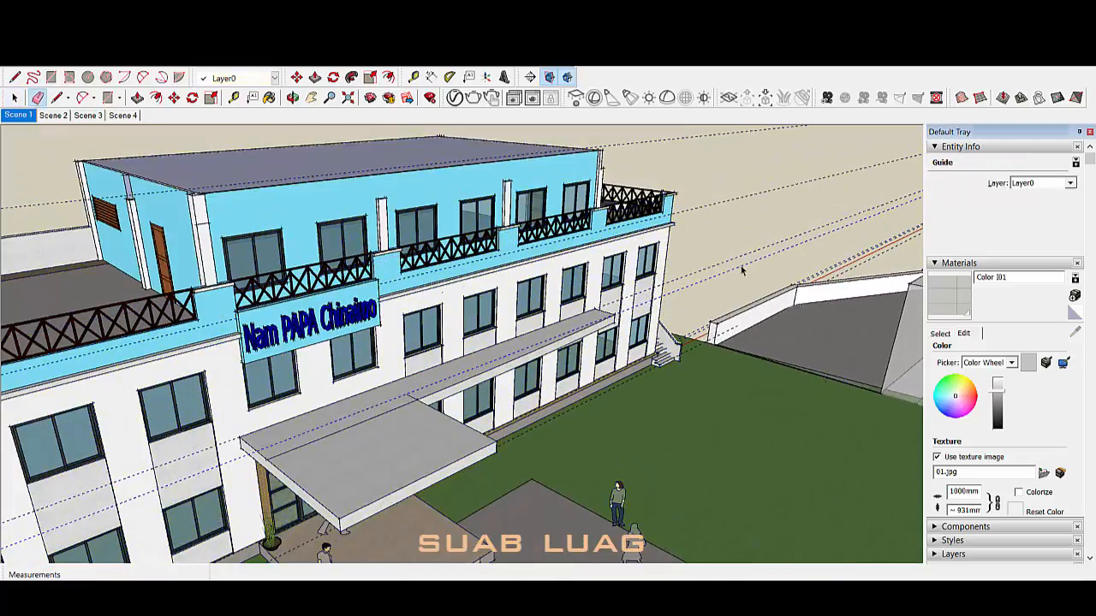
key("ctrl+z")
Step: Orbit toward the louvre area and undo to bring the hidden louvres back
key("space")
left_click(714, 215)
scroll(685, 286, "down", 4)
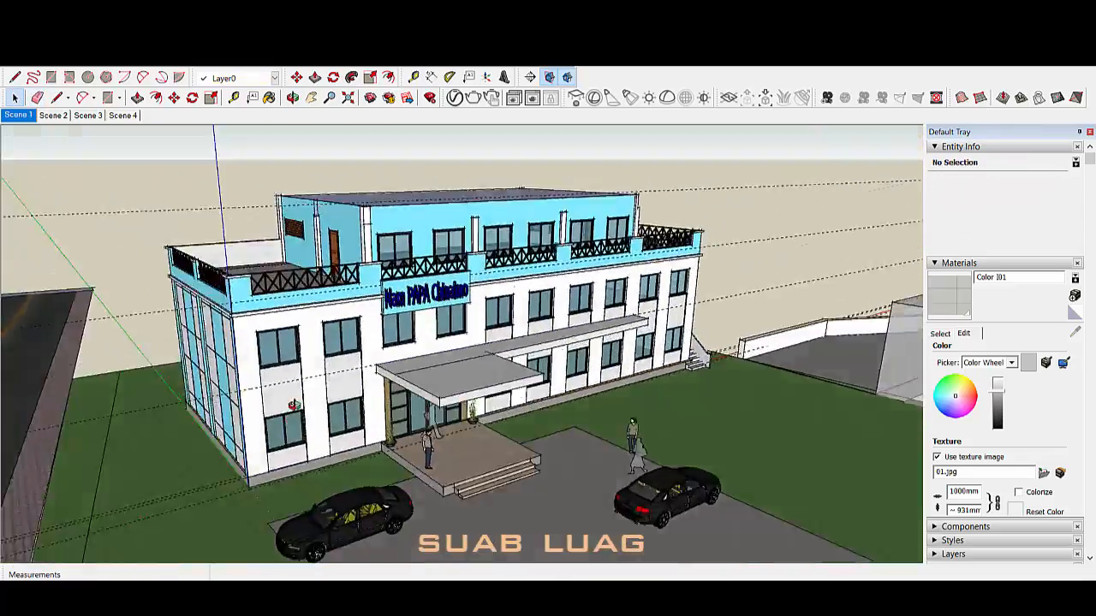
scroll(505, 366, "up", 4)
middle_click_drag(506, 365, 257, 360)
key("ctrl+z")
scroll(403, 362, "up", 2)
Step: Look behind the louvres and select the left beam and the floor edge
double_click(403, 362)
left_click(403, 362)
scroll(468, 374, "down", 3)
middle_click_drag(502, 399, 300, 402)
scroll(403, 289, "up", 6)
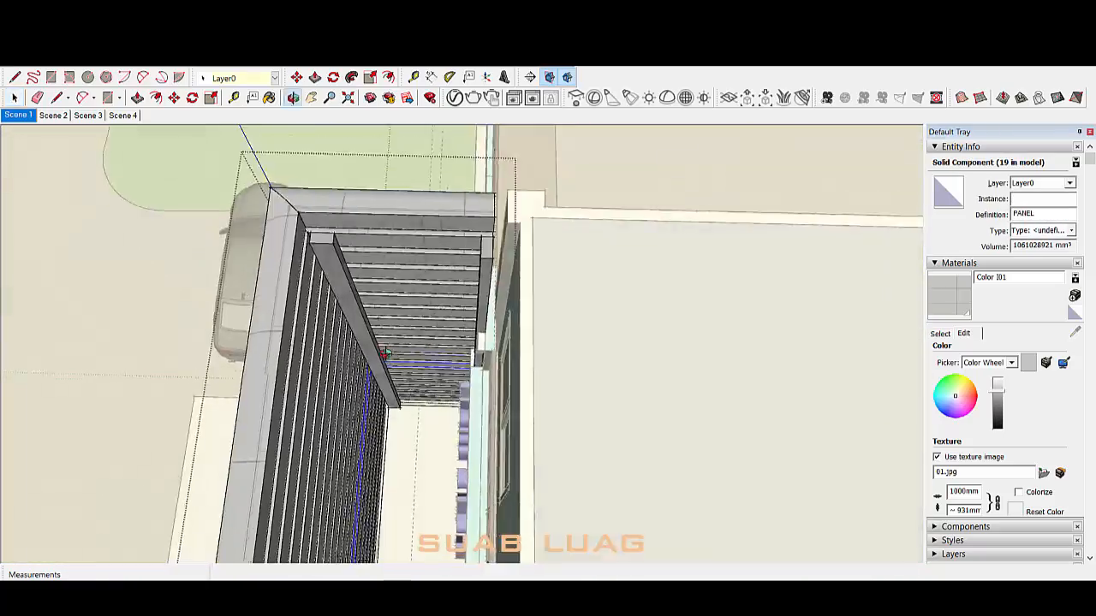
left_click(405, 401)
middle_click_drag(403, 288, 415, 403)
left_click(339, 301)
left_click(381, 323)
scroll(377, 369, "down", 8)
Step: Draw a rectangle from the floor edge to the left post and start pulling it to 10 mm
key("r")
scroll(523, 413, "up", 5)
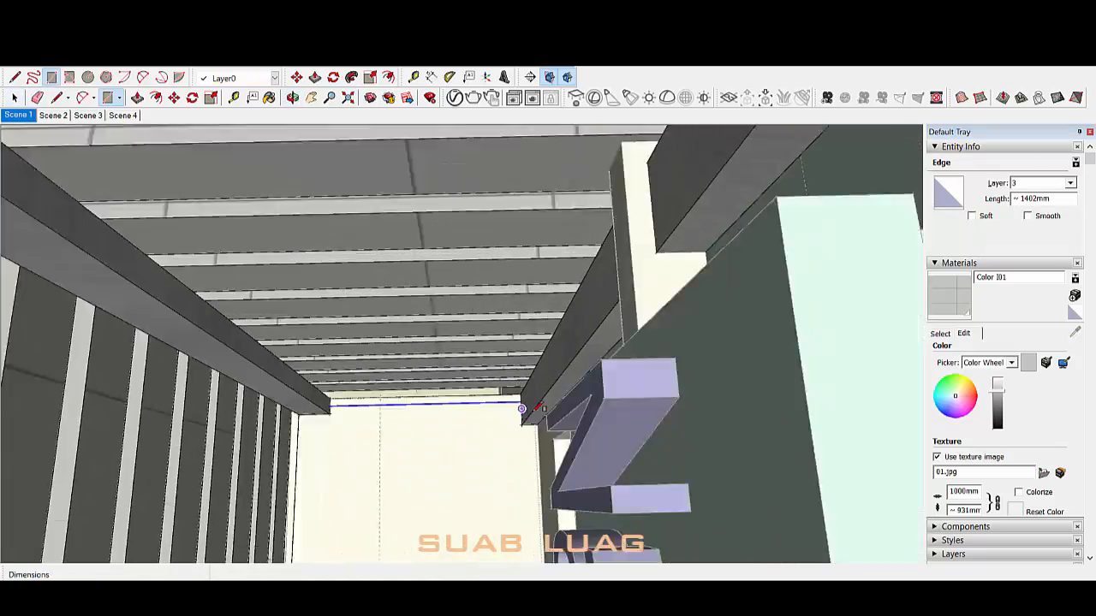
left_click(521, 410)
scroll(519, 428, "down", 5)
middle_click_drag(511, 442, 512, 490)
middle_click_drag(484, 417, 420, 360)
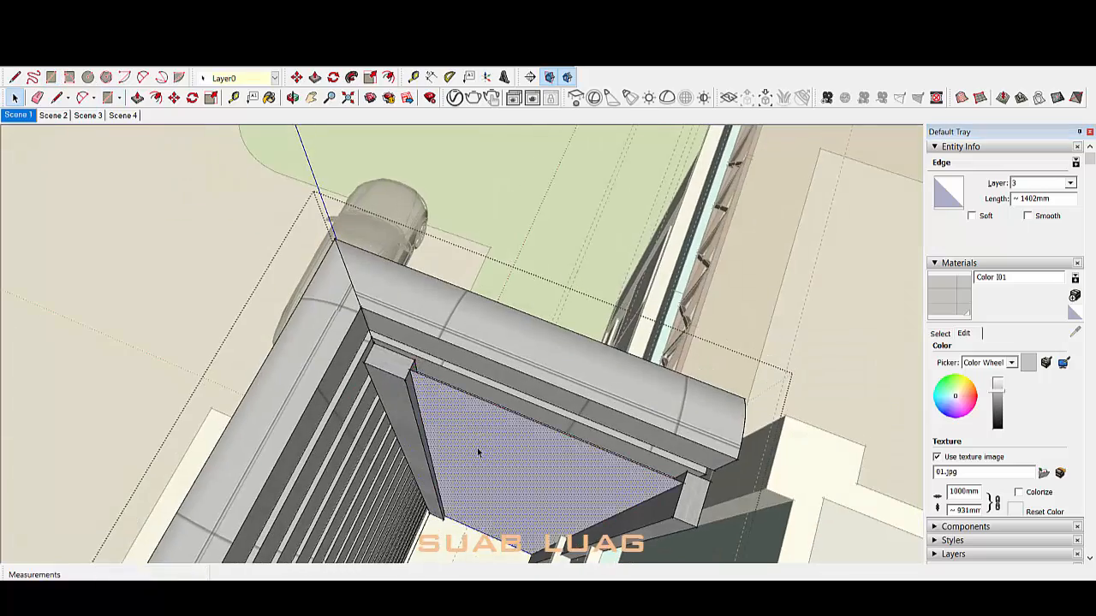
middle_click_drag(477, 448, 570, 347)
scroll(570, 348, "up", 2)
key("p")
left_click(571, 349)
Step: Extrude the slab 10 mm, select it whole and paint it cyan Color H03
type("10")
key("Return")
key("space")
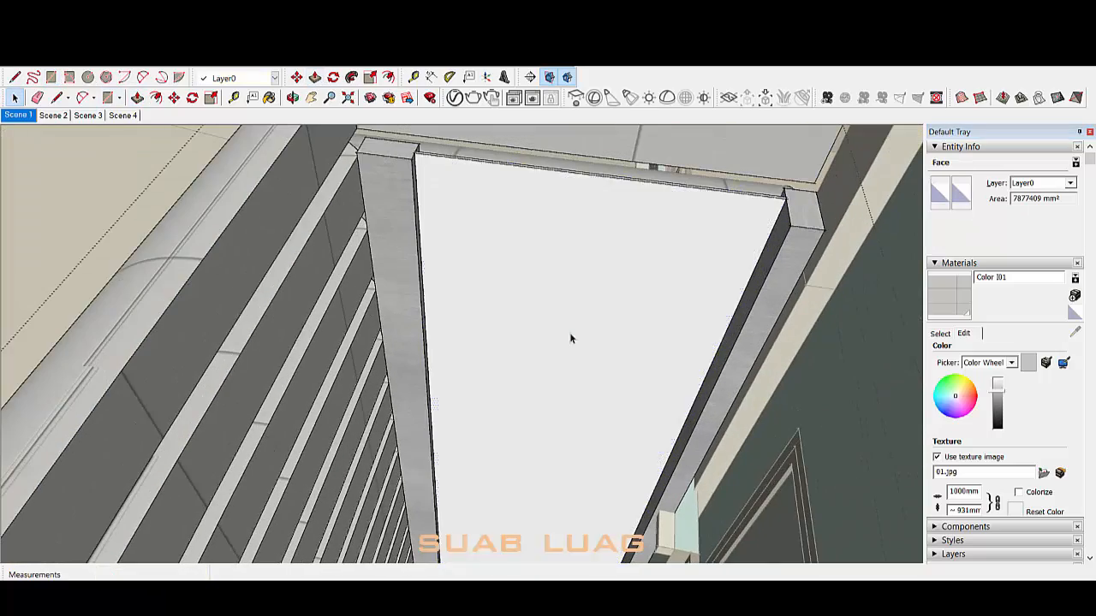
triple_click(571, 337)
left_click(945, 336)
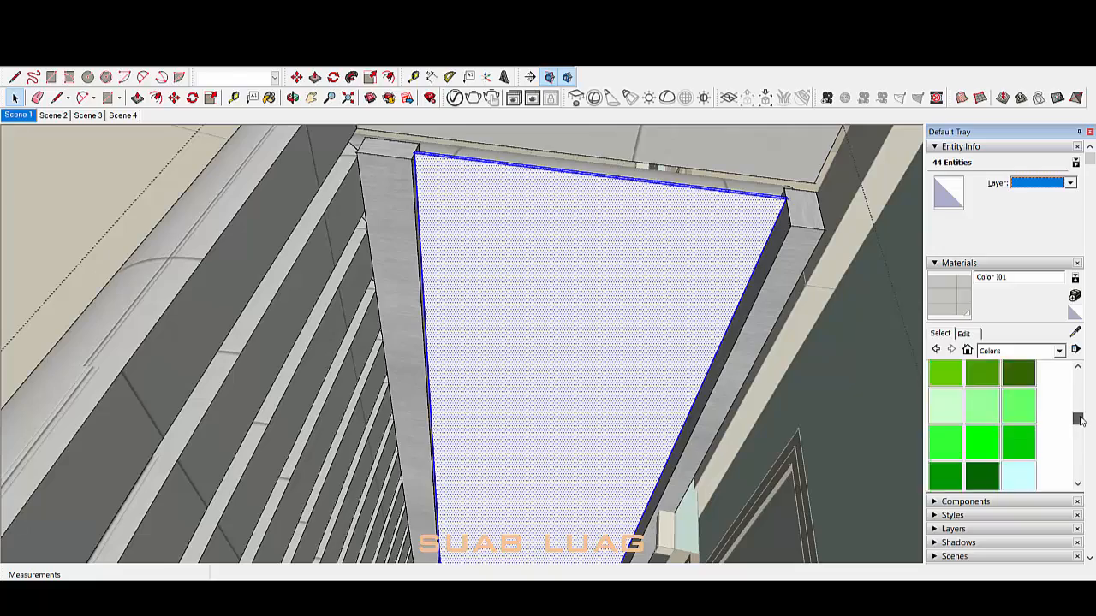
left_click(986, 459)
left_click(597, 344)
mouse_move(597, 343)
middle_mouse_down()
mouse_move(641, 385)
mouse_move(696, 376)
middle_mouse_up()
Step: Open the Color H03 edit settings and reselect all of the cyan slab's geometry
left_click(965, 335)
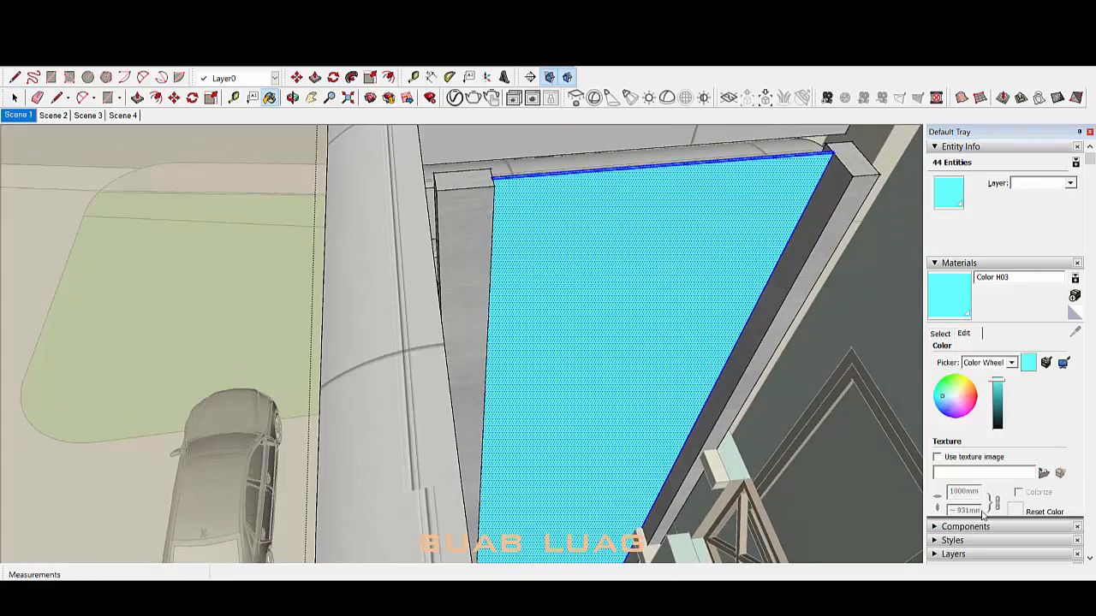
middle_click_drag(612, 351, 514, 318)
key("space")
key("Escape")
left_click(514, 317)
triple_click(514, 317)
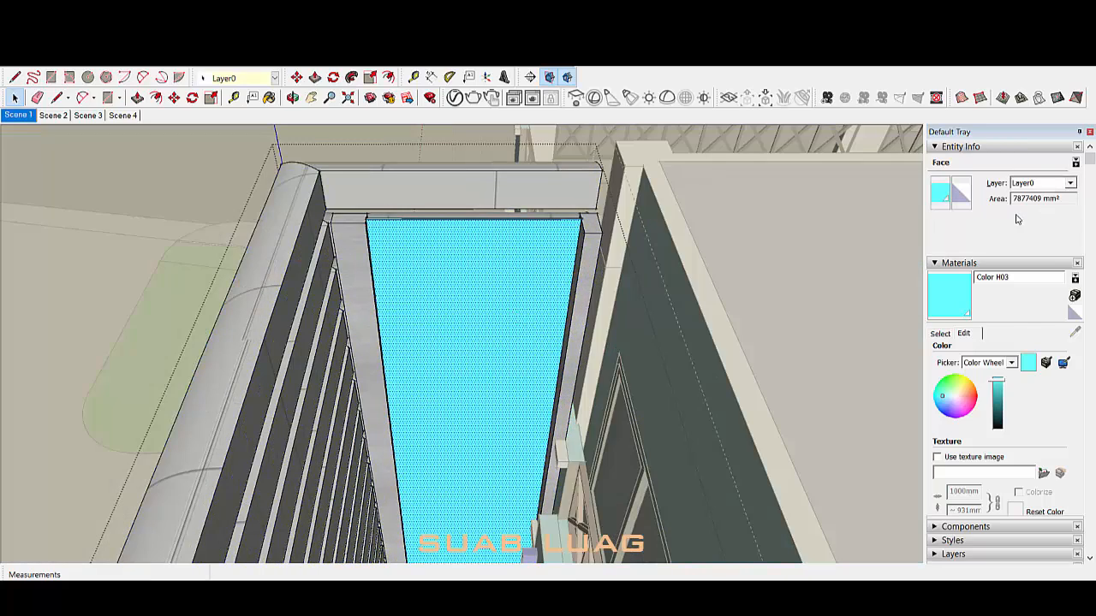
left_click(995, 147)
Step: Cancel the texture image and shift Color H03 from cyan to light blue
left_click(937, 354)
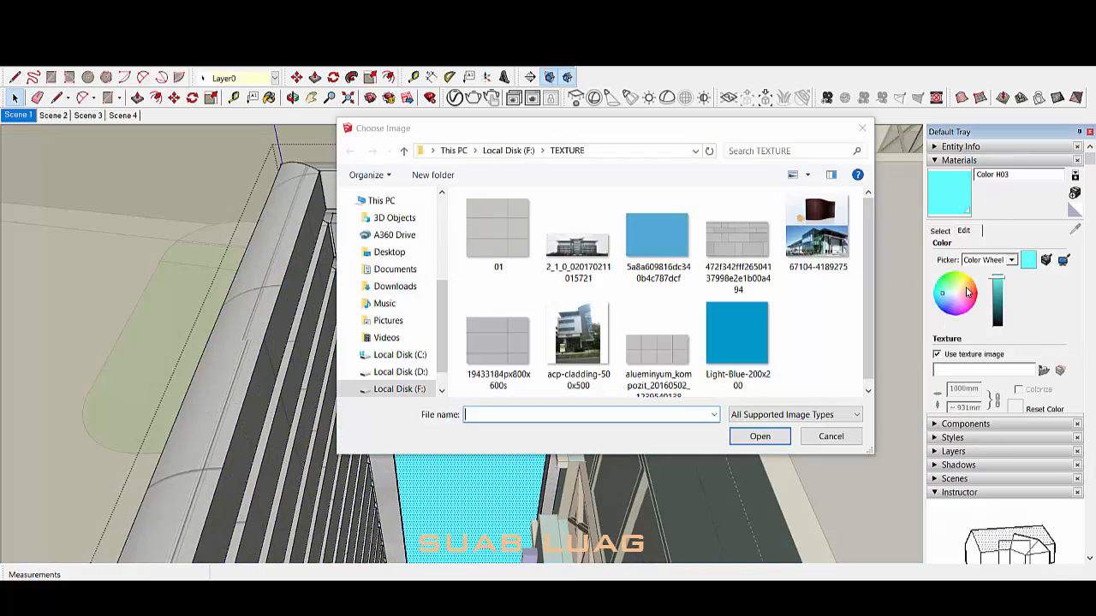
key("Escape")
left_click(942, 232)
left_click(963, 231)
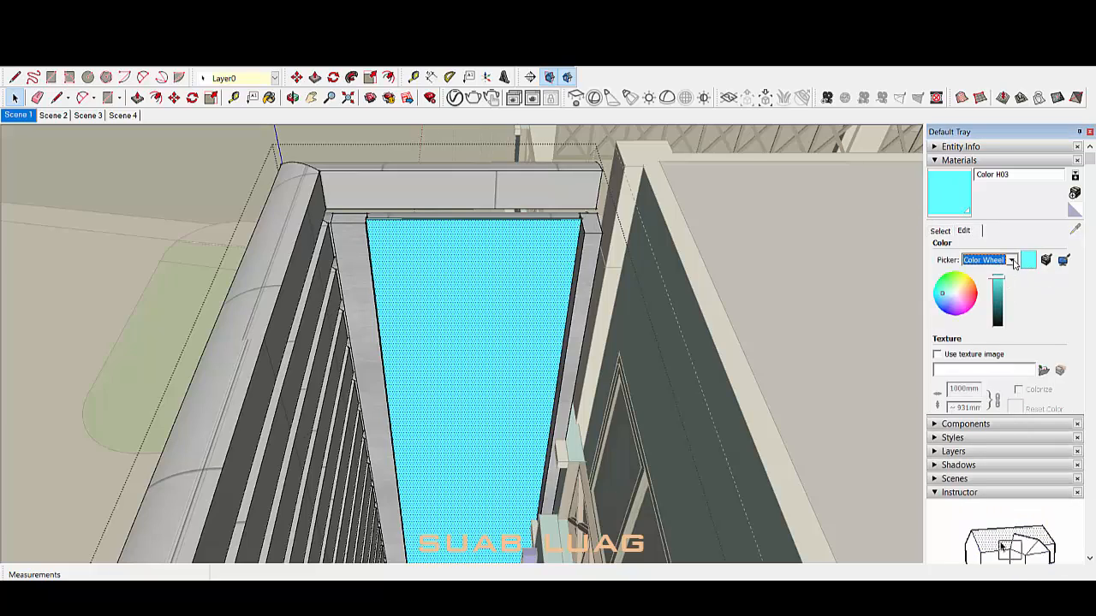
left_click_drag(946, 291, 950, 296)
Step: Select the whole blue panel and lower the material's opacity to 23
mouse_move(607, 327)
middle_mouse_down()
mouse_move(790, 389)
mouse_move(633, 293)
mouse_move(625, 389)
middle_mouse_up()
scroll(556, 228, "up", 10)
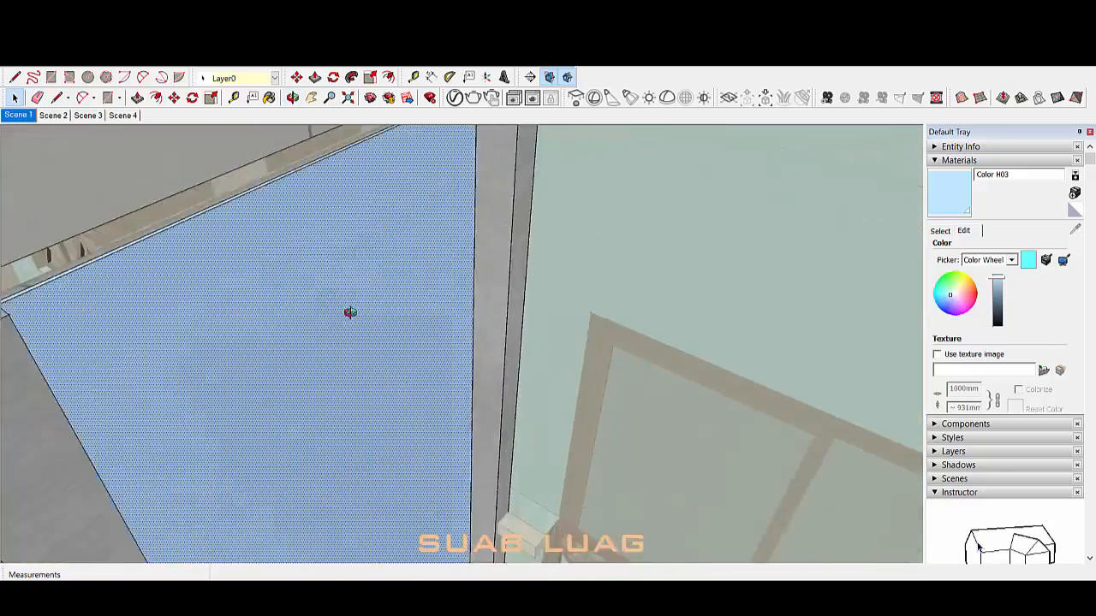
middle_click_drag(351, 314, 411, 324)
triple_click(411, 323)
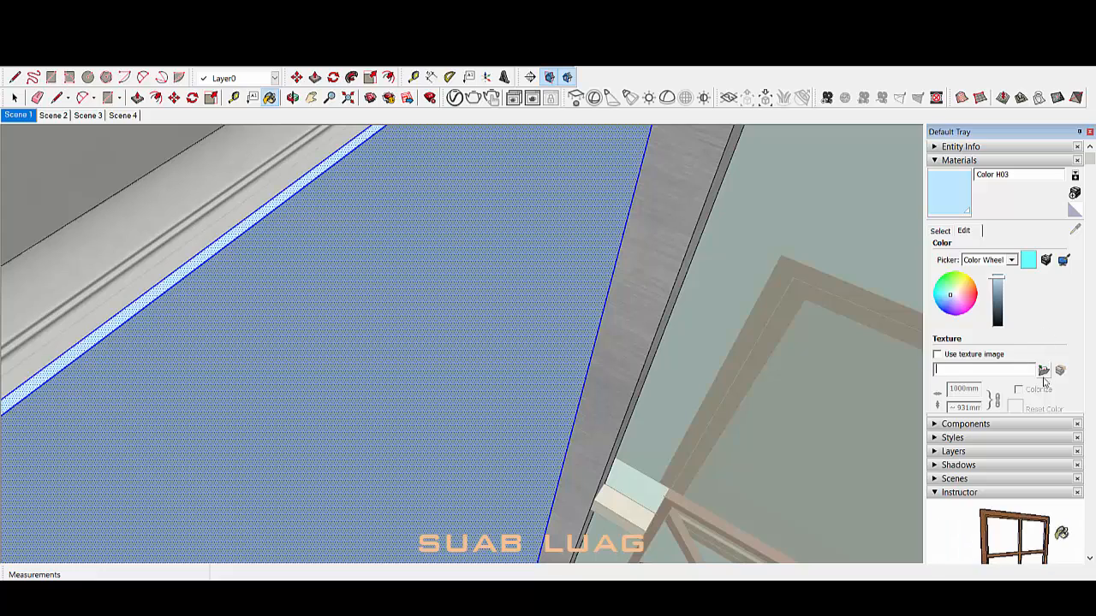
left_click(1036, 425)
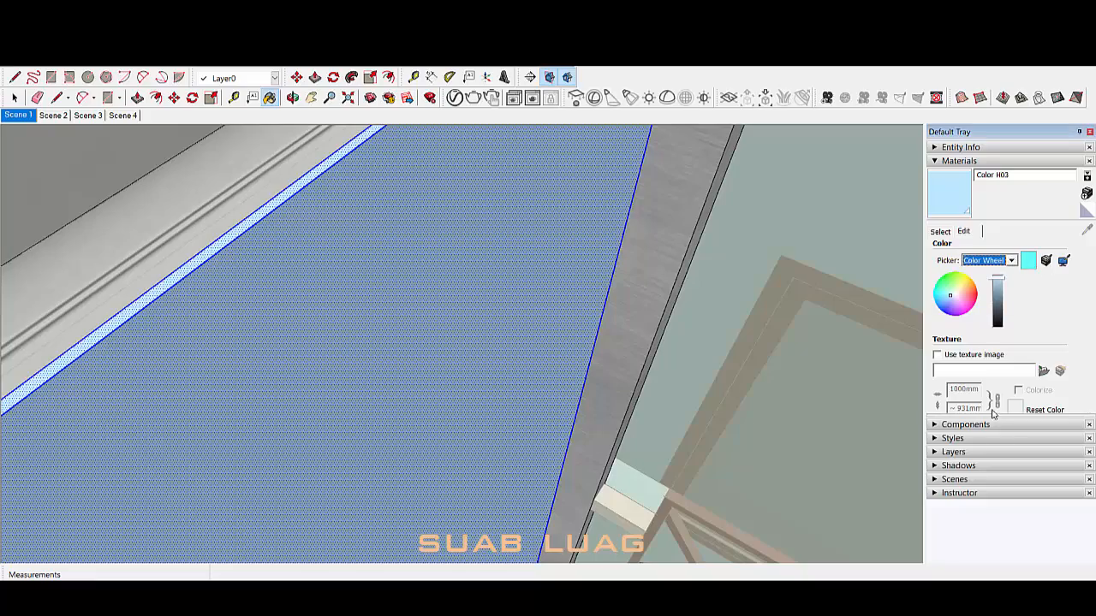
left_click_drag(993, 417, 1000, 506)
left_click_drag(984, 444, 963, 444)
scroll(1010, 497, "up", 2)
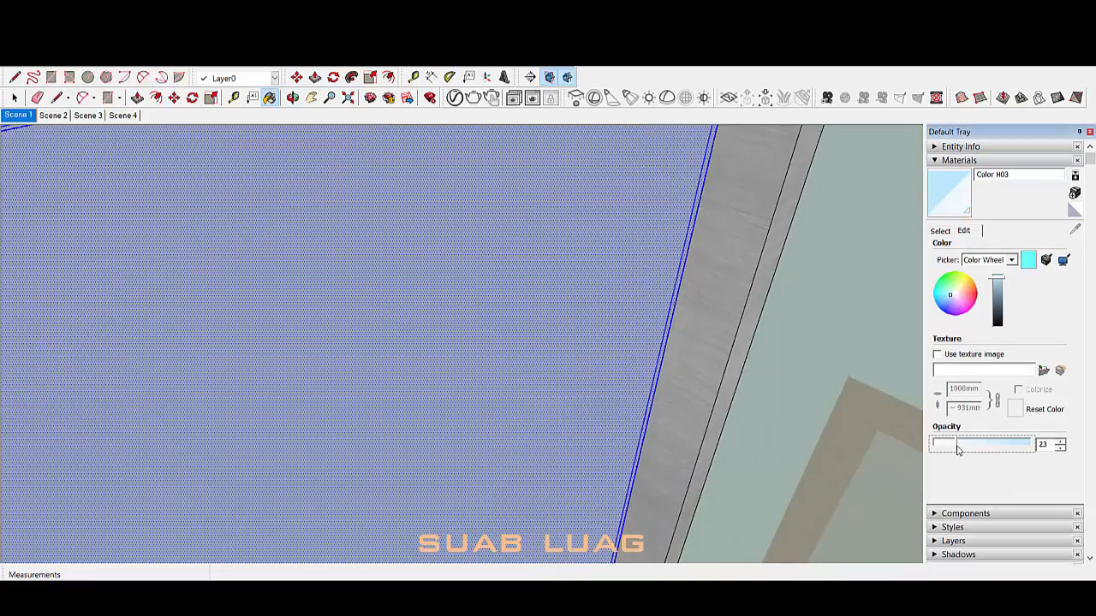
middle_click_drag(702, 394, 553, 264)
scroll(587, 274, "down", 6)
Step: Make the translucent blue panel's faces into a group
right_click(553, 264)
left_click(607, 379)
middle_click_drag(607, 380, 453, 328)
scroll(442, 396, "down", 4)
scroll(482, 386, "up", 3)
scroll(453, 328, "down", 3)
Step: Orbit to the floor corner and select the wall group
scroll(478, 372, "up", 8)
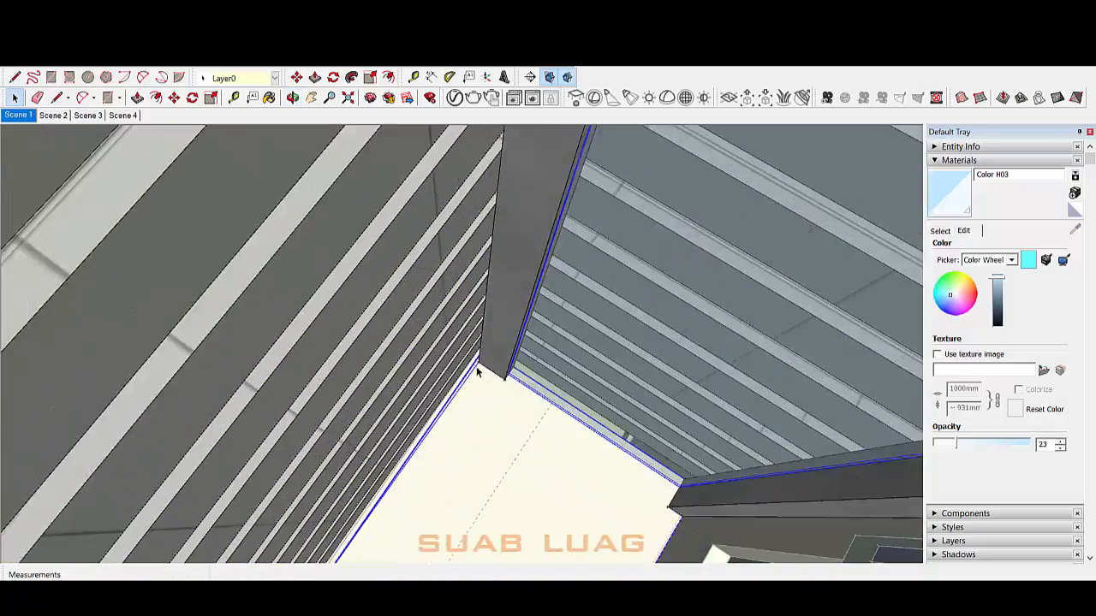
scroll(469, 372, "up", 3)
scroll(477, 371, "up", 2)
middle_click_drag(477, 371, 505, 152)
left_click(359, 357)
left_click(358, 357)
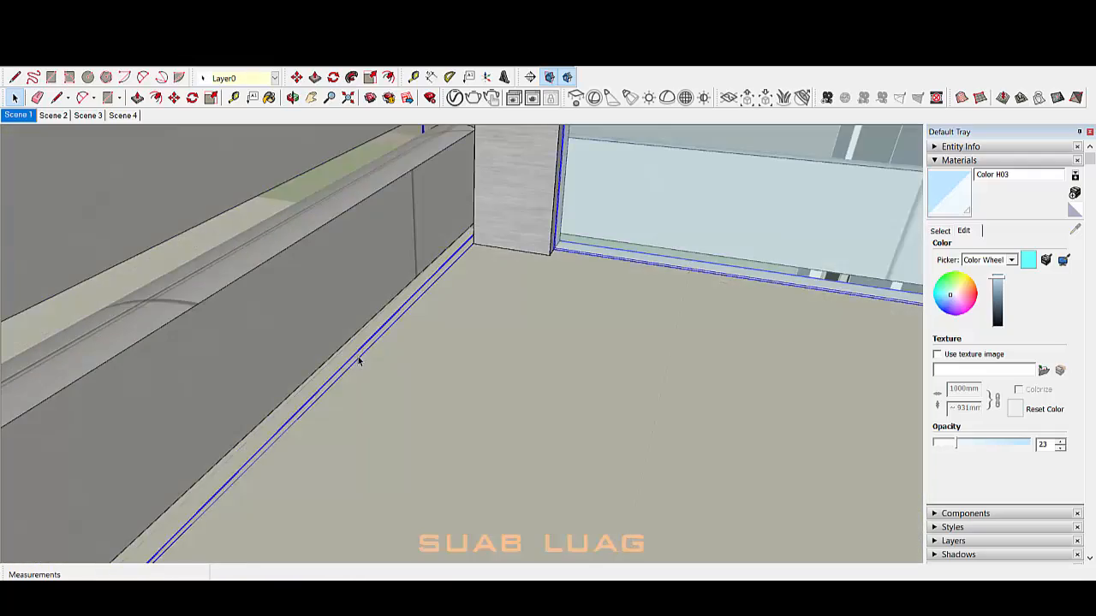
double_click(358, 357)
double_click(360, 359)
middle_click_drag(360, 358, 524, 300)
left_click(455, 354)
Step: Enter the louvre group and hide the louvres
scroll(455, 356, "down", 3)
scroll(526, 300, "down", 3)
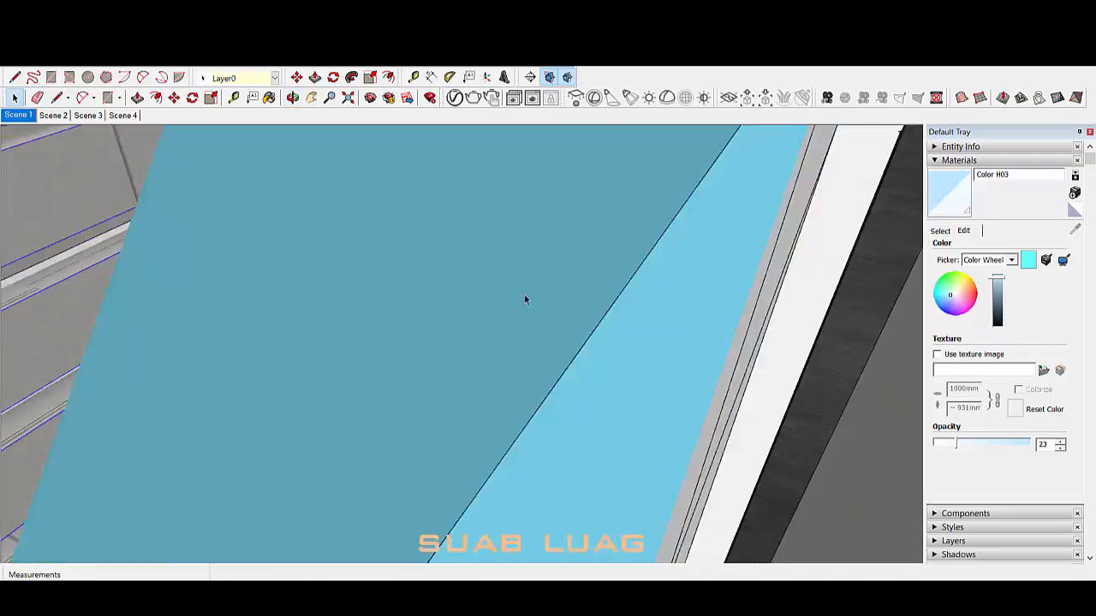
scroll(526, 300, "down", 3)
mouse_move(582, 357)
middle_mouse_down()
mouse_move(567, 248)
mouse_move(506, 310)
mouse_move(441, 285)
middle_mouse_up()
scroll(506, 309, "down", 3)
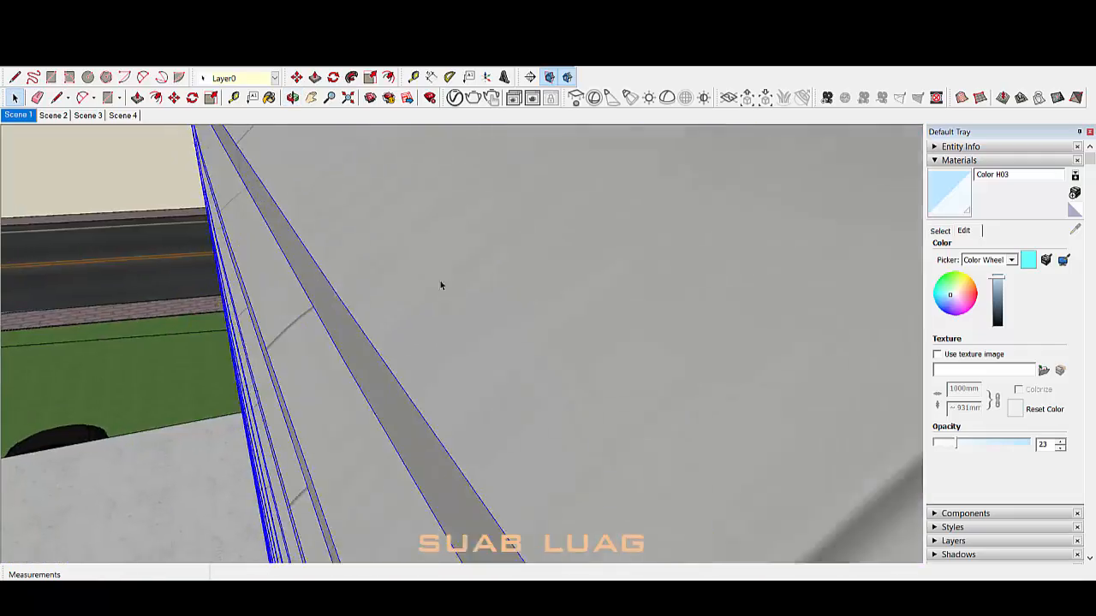
scroll(441, 285, "down", 5)
middle_click_drag(401, 238, 613, 242)
double_click(613, 242)
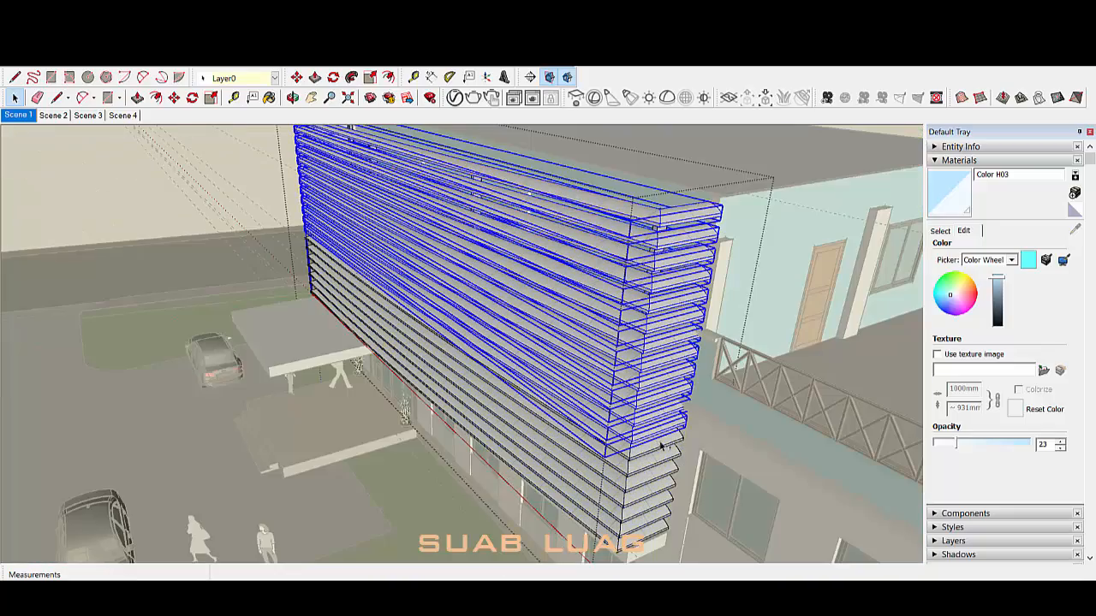
left_click(687, 312)
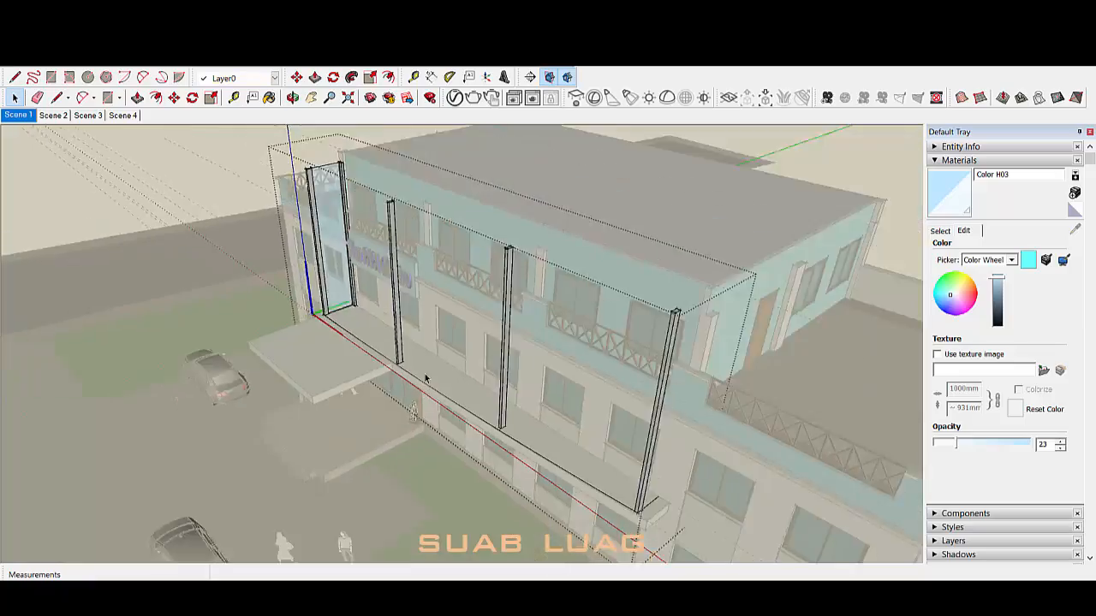
scroll(607, 466, "up", 6)
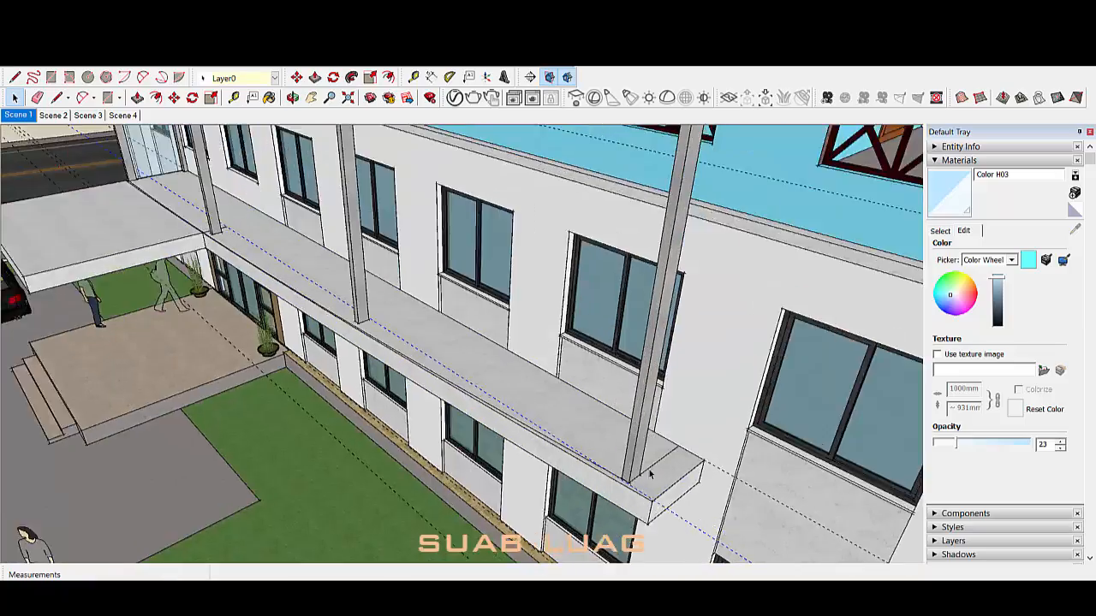
Step: Open the balcony slab and right column groups for editing
double_click(650, 474)
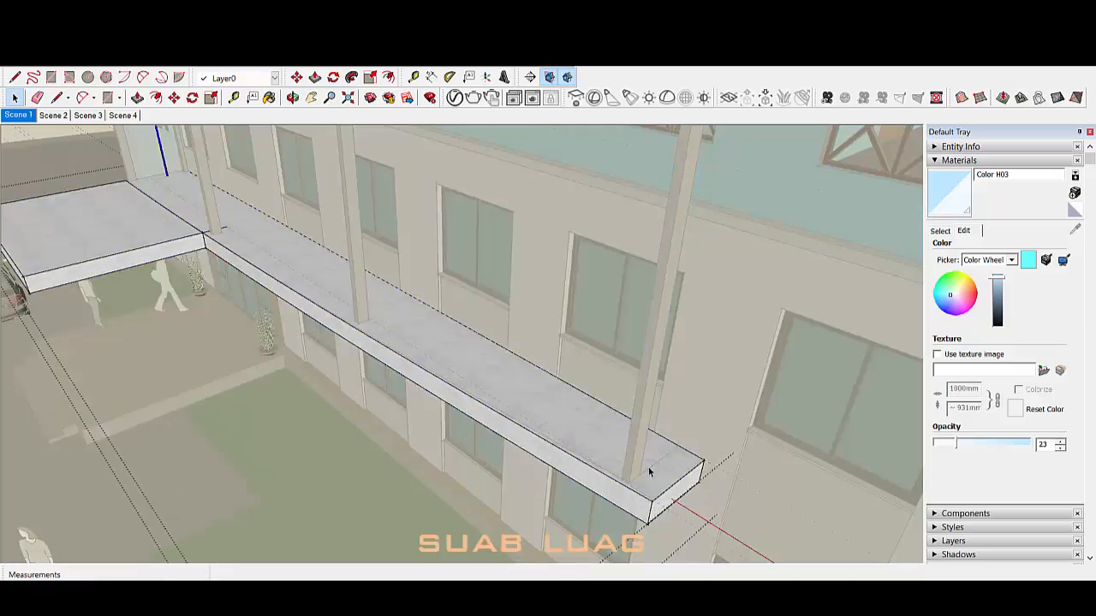
scroll(650, 466, "up", 5)
middle_click_drag(662, 462, 648, 460)
double_click(648, 460)
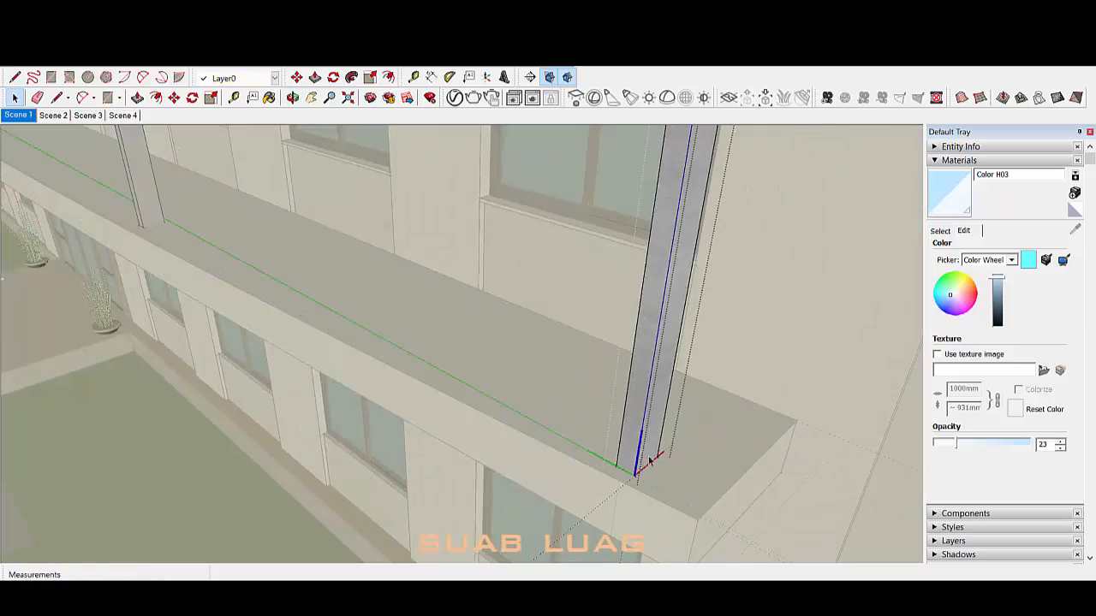
scroll(669, 454, "down", 6)
middle_click_drag(531, 479, 557, 398)
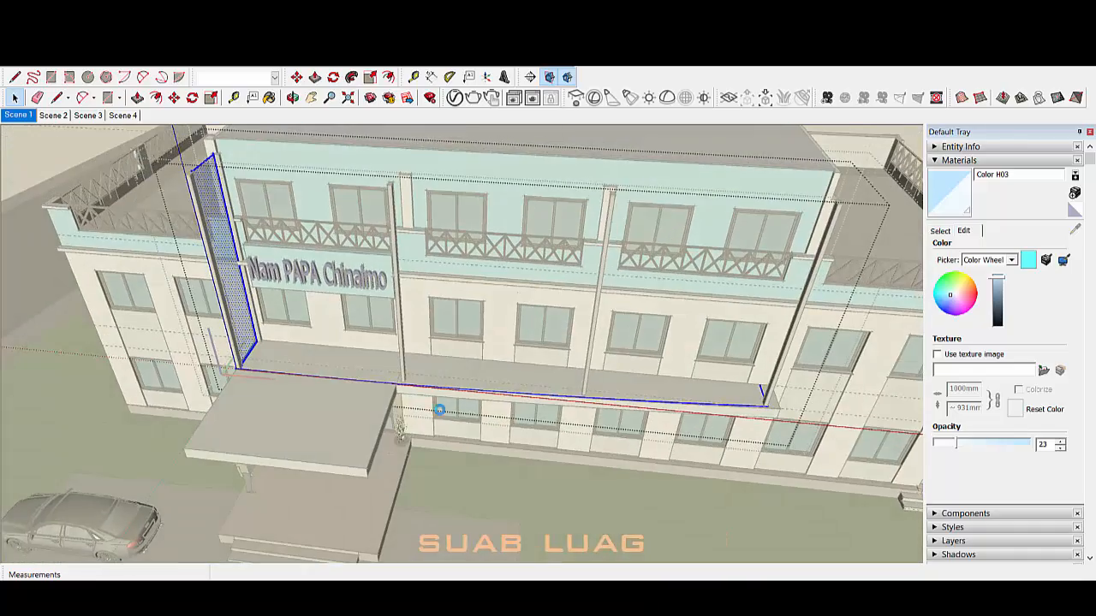
middle_click_drag(445, 404, 484, 434)
scroll(455, 382, "up", 8)
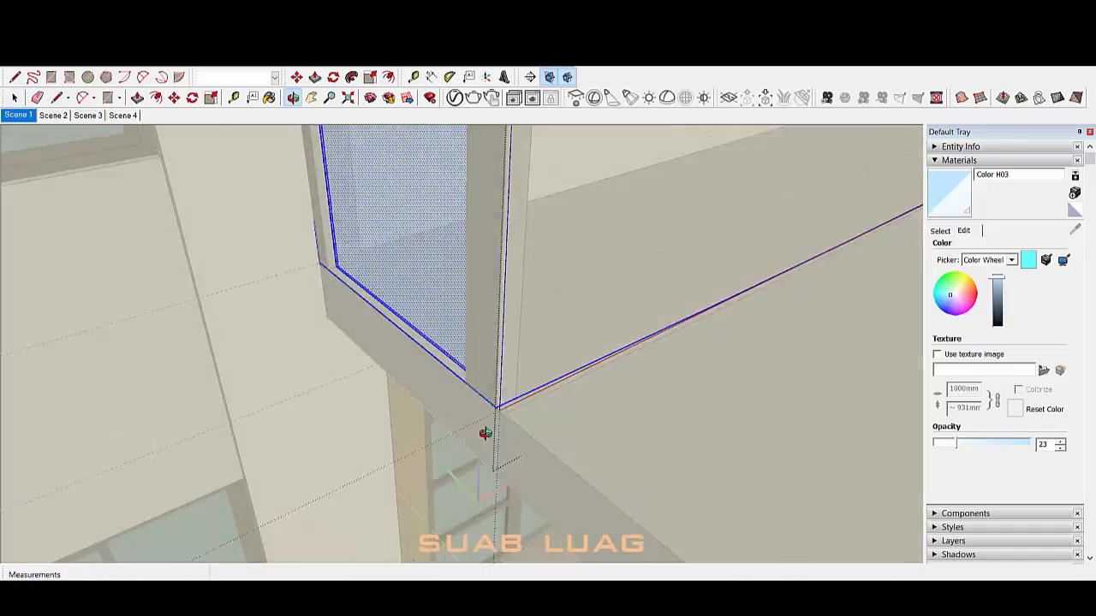
scroll(426, 398, "up", 5)
middle_click_drag(409, 433, 265, 435)
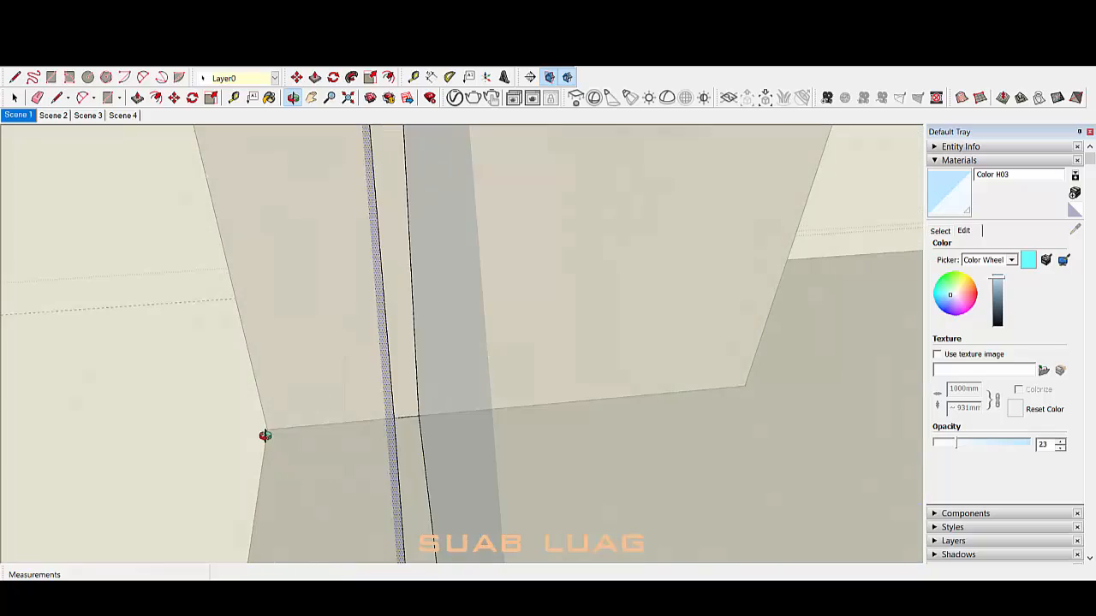
left_click(392, 432)
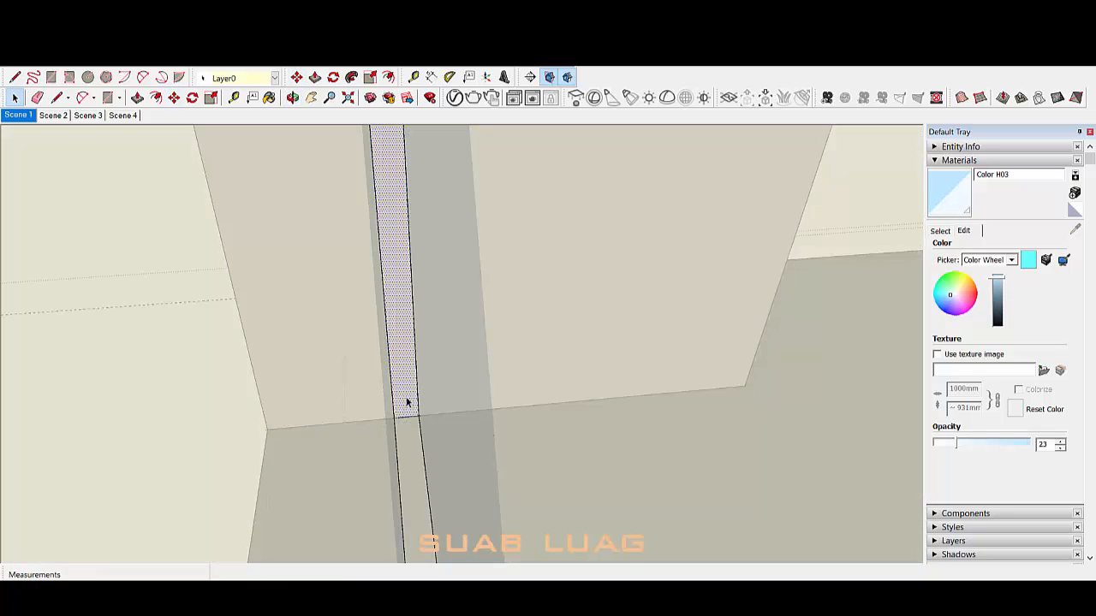
middle_click_drag(286, 428, 311, 488)
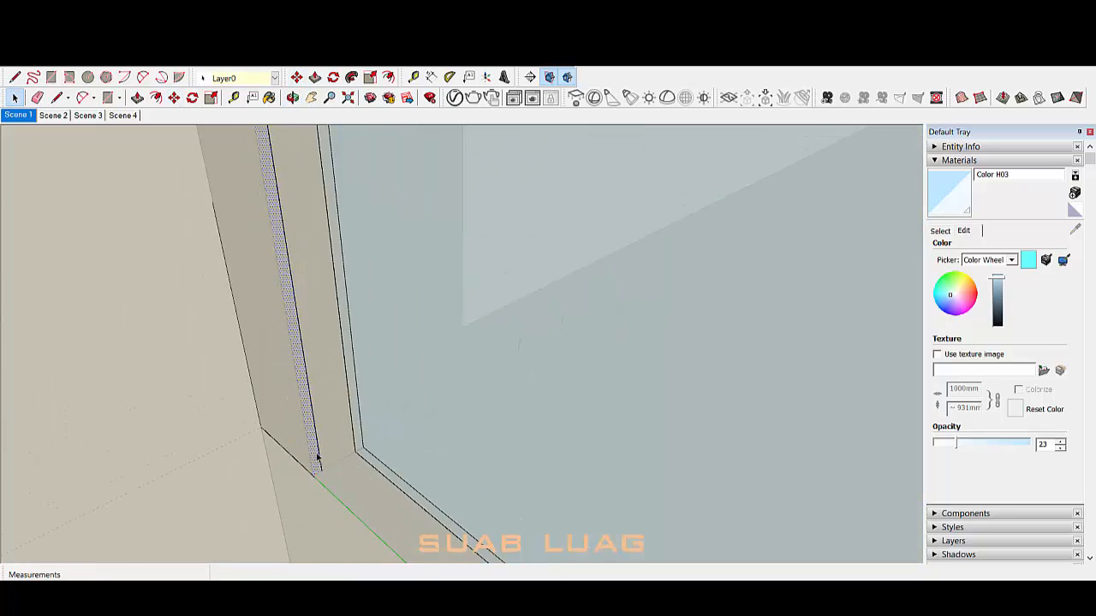
triple_click(318, 457)
scroll(342, 435, "down", 3)
scroll(322, 415, "down", 4)
mouse_move(323, 416)
middle_mouse_down()
mouse_move(420, 421)
mouse_move(396, 429)
mouse_move(372, 554)
mouse_move(308, 377)
mouse_move(78, 392)
mouse_move(18, 377)
middle_mouse_up()
scroll(403, 429, "up", 3)
scroll(308, 377, "down", 3)
key("e")
scroll(389, 268, "down", 3)
middle_click_drag(390, 268, 330, 448)
scroll(342, 419, "up", 3)
key("space")
triple_click(352, 391)
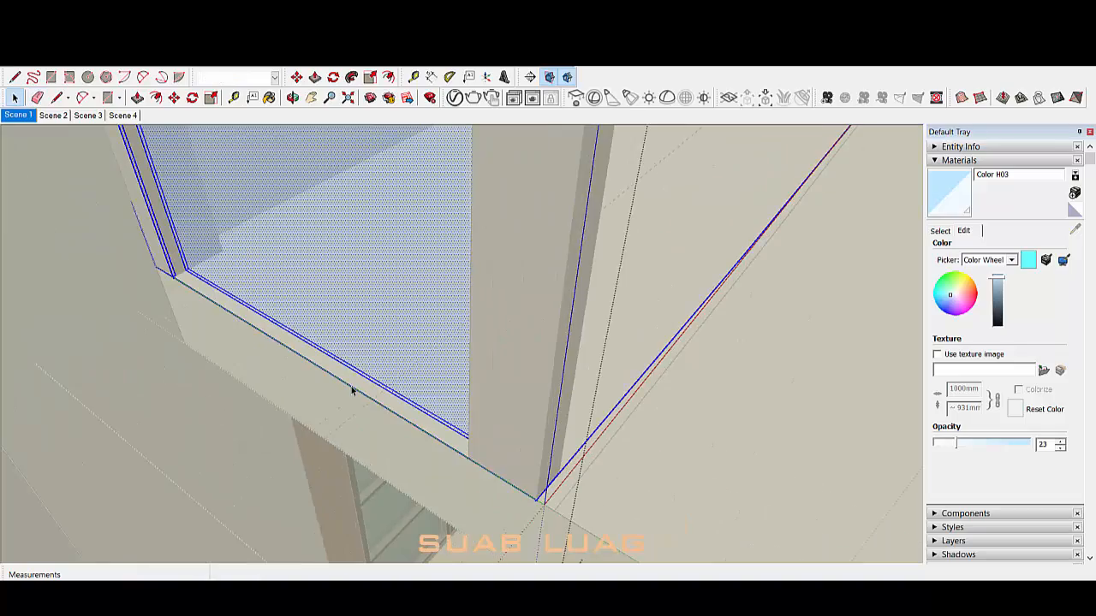
scroll(182, 287, "up", 4)
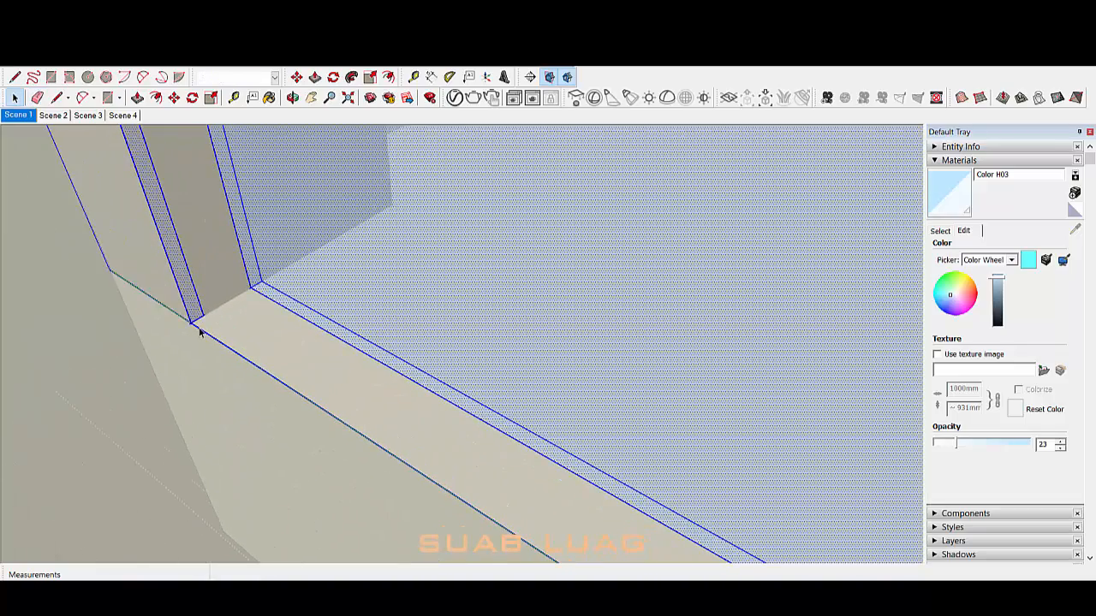
middle_click_drag(108, 265, 367, 292)
scroll(213, 358, "up", 2)
scroll(259, 313, "down", 5)
scroll(366, 292, "down", 3)
scroll(363, 189, "up", 6)
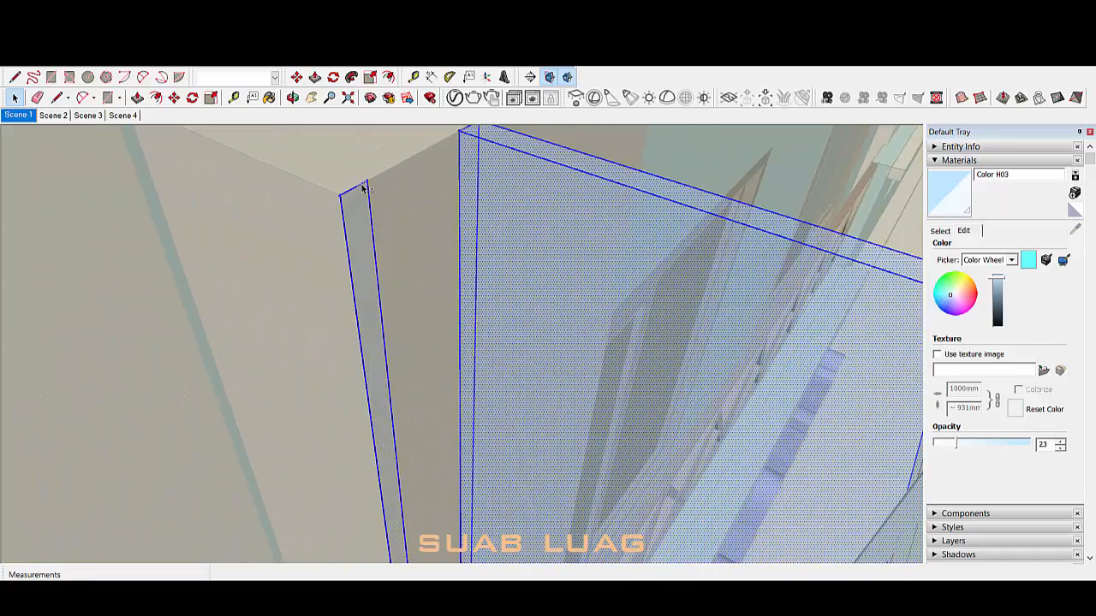
left_click(343, 216, "shift")
scroll(366, 196, "down", 5)
middle_click_drag(366, 196, 428, 351)
scroll(465, 462, "up", 6)
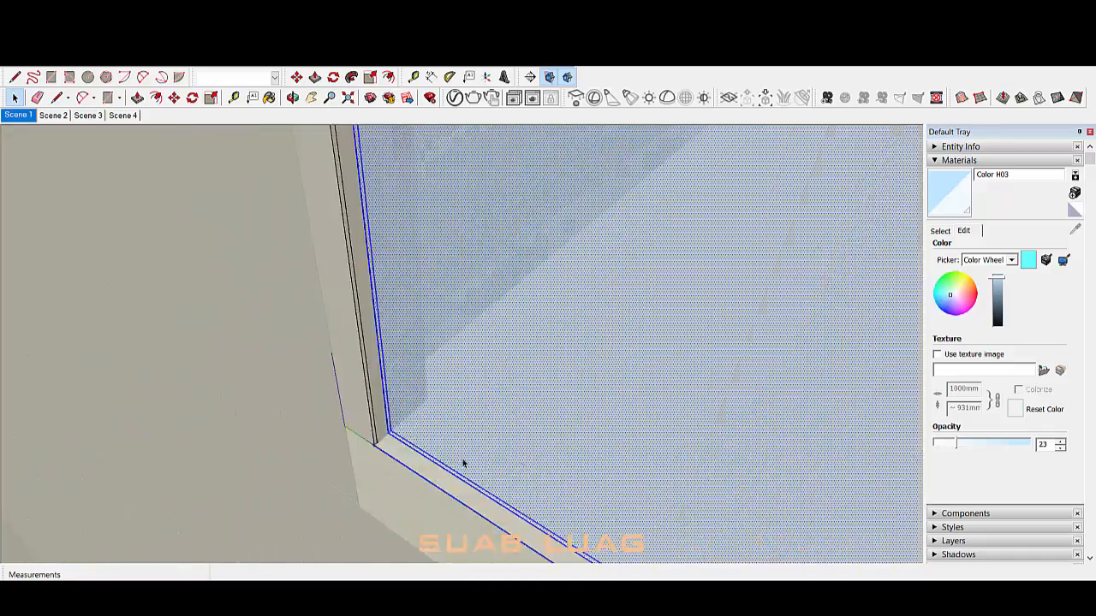
middle_click_drag(357, 353, 330, 265)
left_click(330, 264)
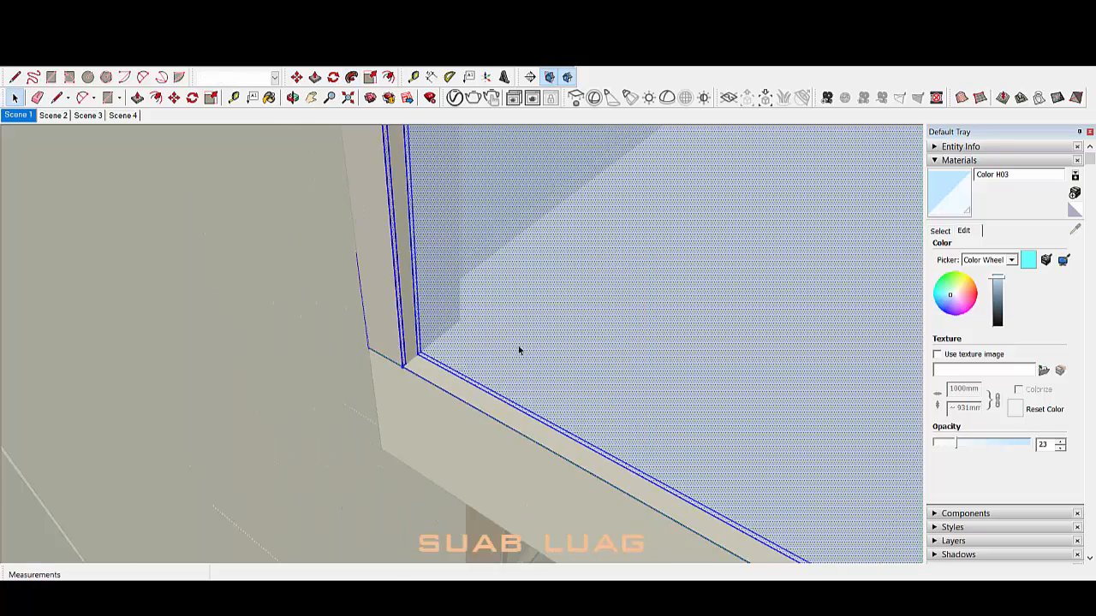
scroll(518, 350, "down", 5)
scroll(571, 425, "up", 3)
key("r")
Step: Select the window frame at the facade corner
key("e")
scroll(572, 452, "down", 2)
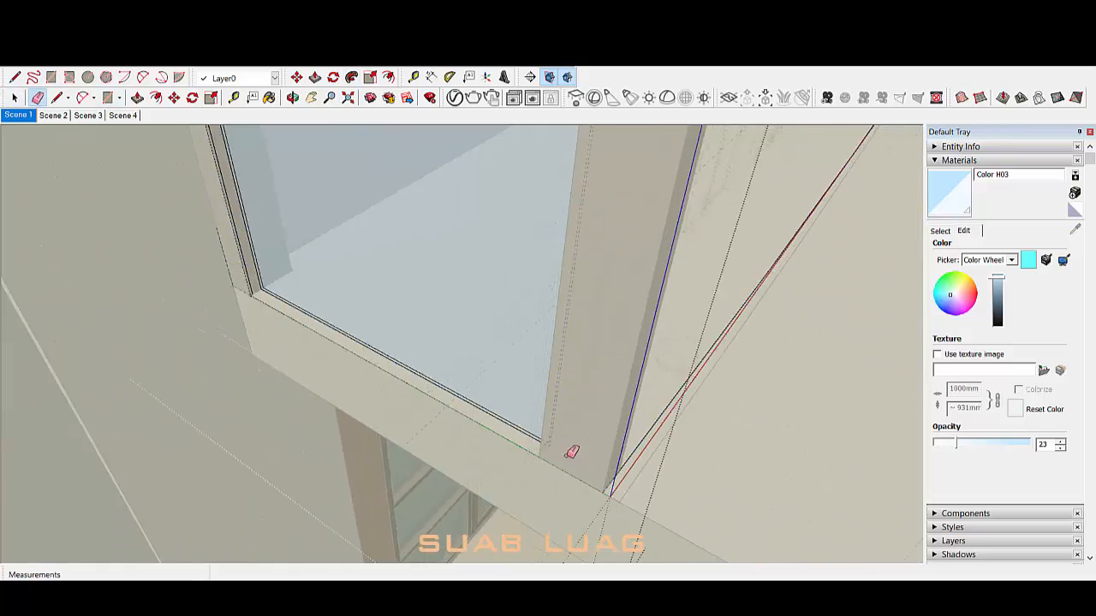
key("space")
scroll(343, 348, "up", 2)
left_click(343, 348)
scroll(344, 349, "up", 3)
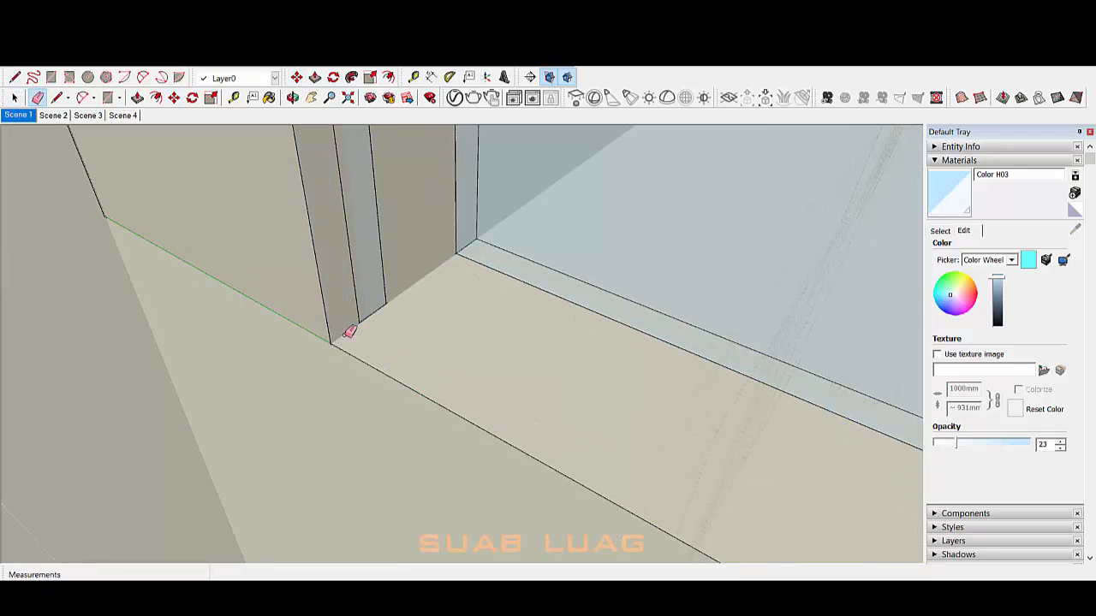
scroll(338, 351, "down", 2)
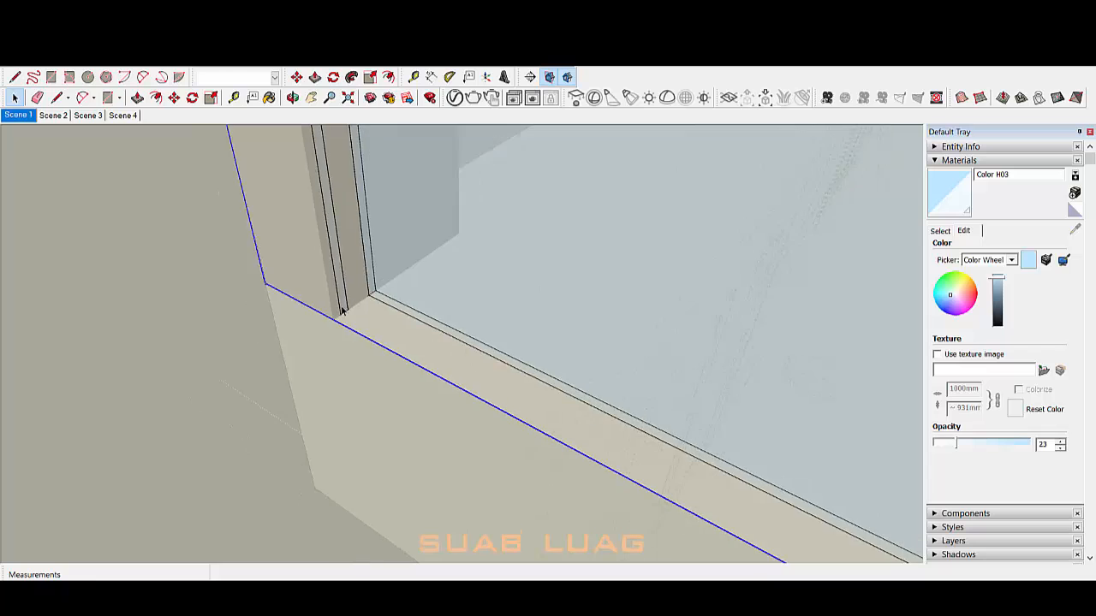
scroll(341, 308, "down", 3)
Step: Remove the glass pane and pick the thin vertical strip face at the corner
left_click(607, 346)
left_click(546, 311)
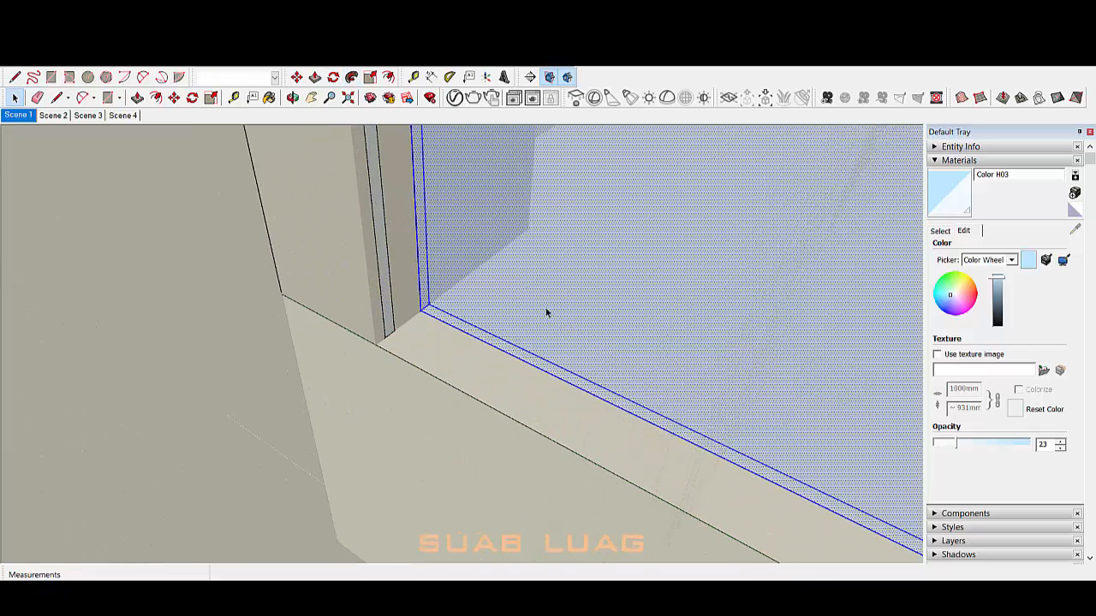
key("Delete")
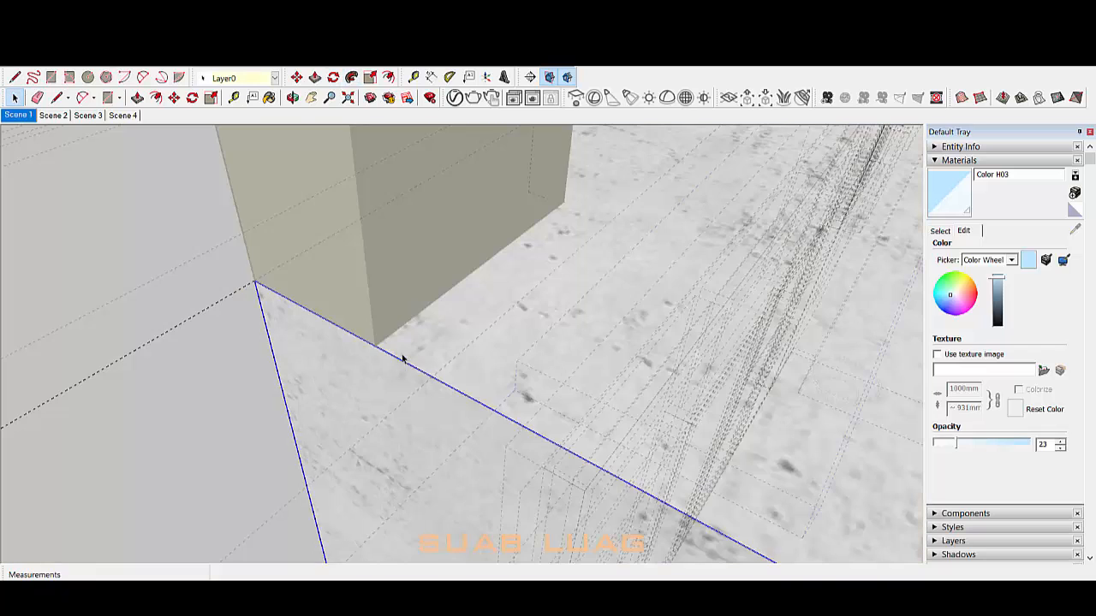
left_click(396, 318)
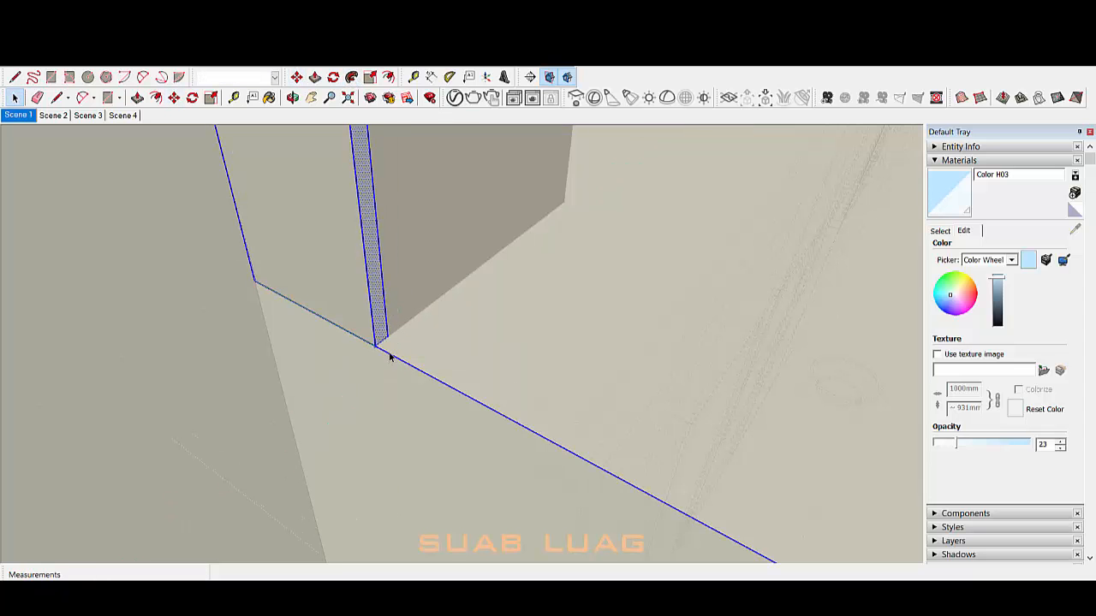
scroll(390, 357, "down", 6)
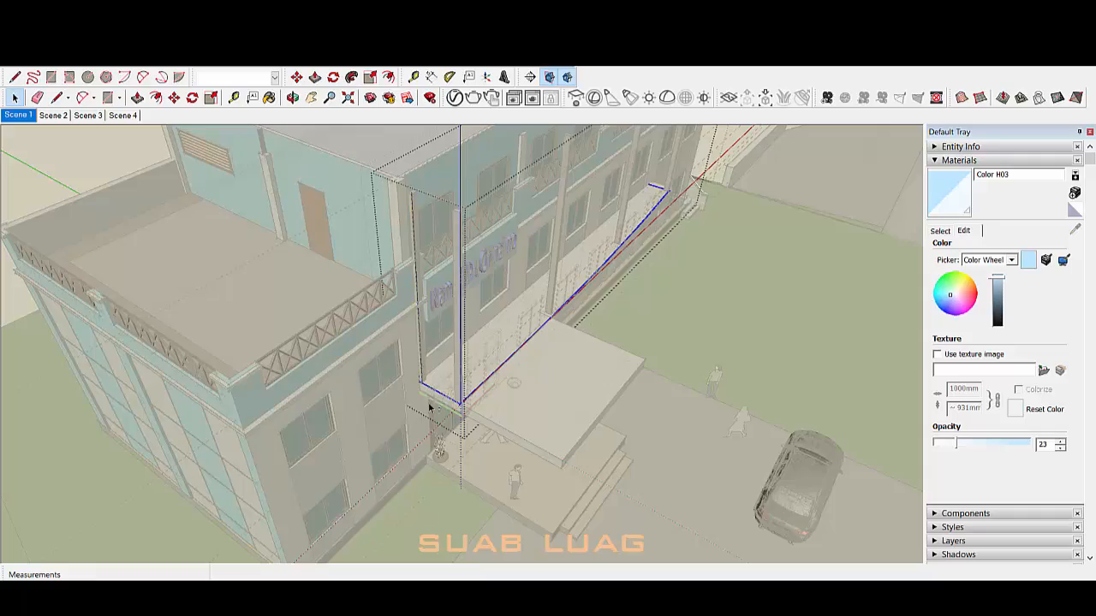
Step: Attempt Follow Me on the strip, dismissing the invalid path warning
middle_click_drag(429, 408, 401, 423)
scroll(857, 289, "up", 8)
middle_click_drag(857, 289, 713, 252)
scroll(712, 252, "down", 10)
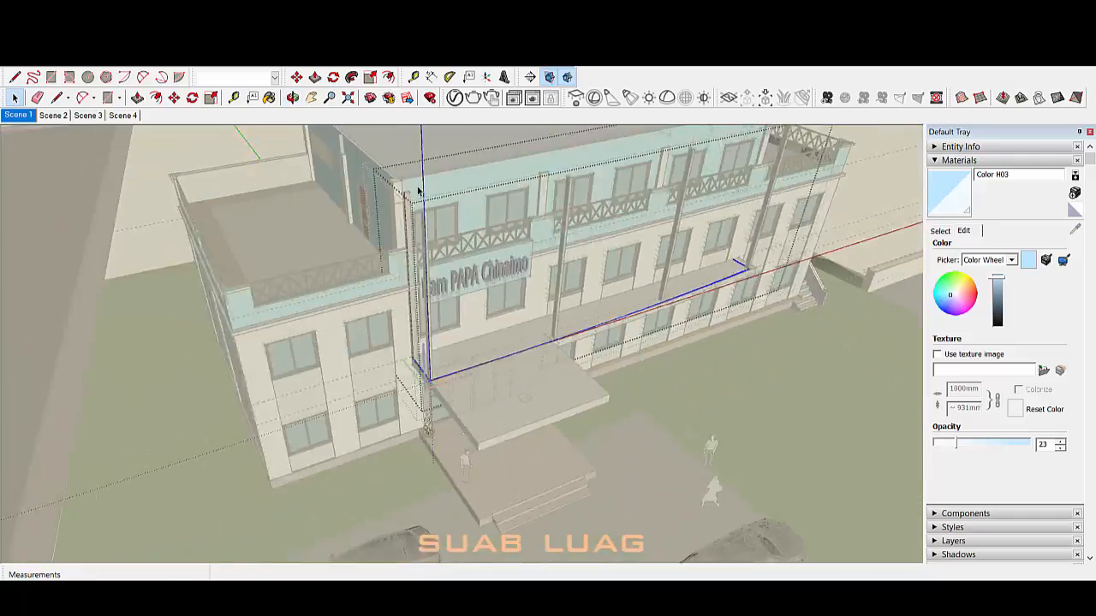
scroll(420, 363, "up", 12)
middle_click_drag(445, 351, 385, 262)
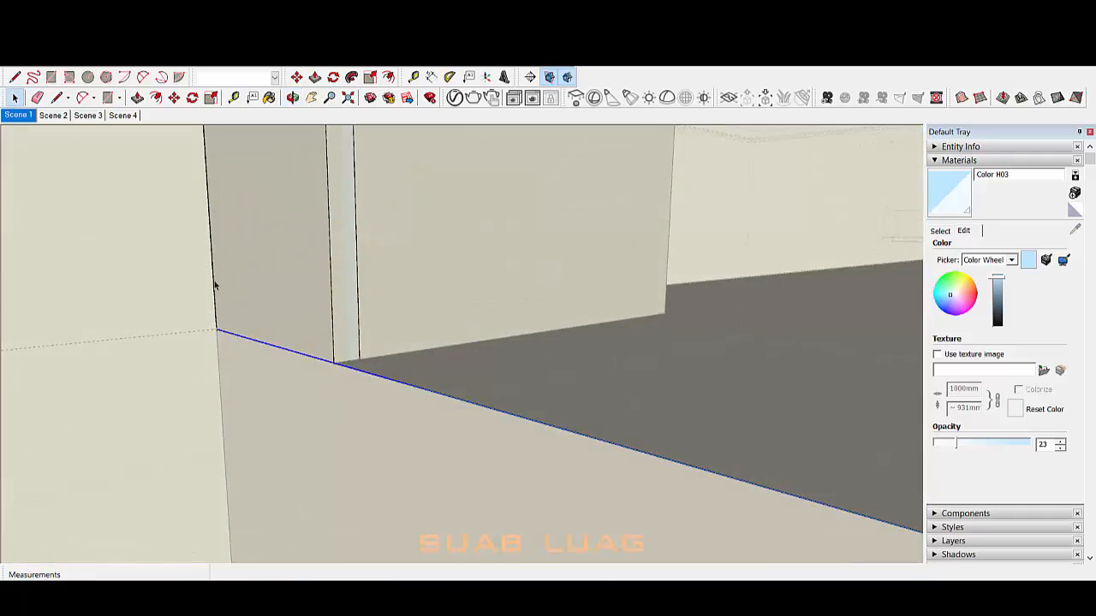
left_click(336, 98)
left_click(609, 348)
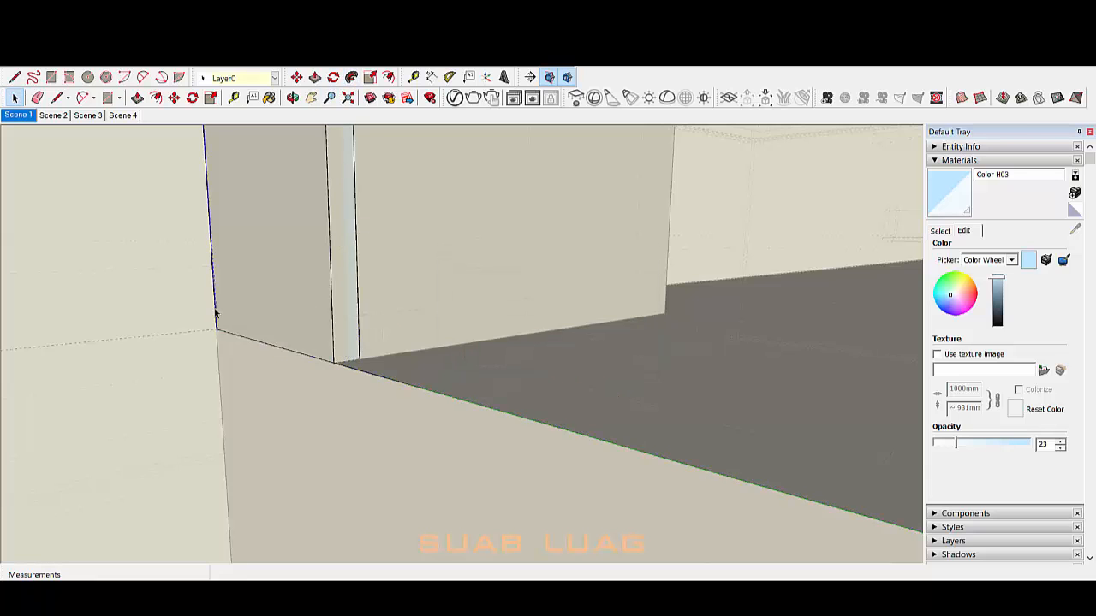
middle_click_drag(216, 314, 391, 336)
scroll(390, 336, "down", 3)
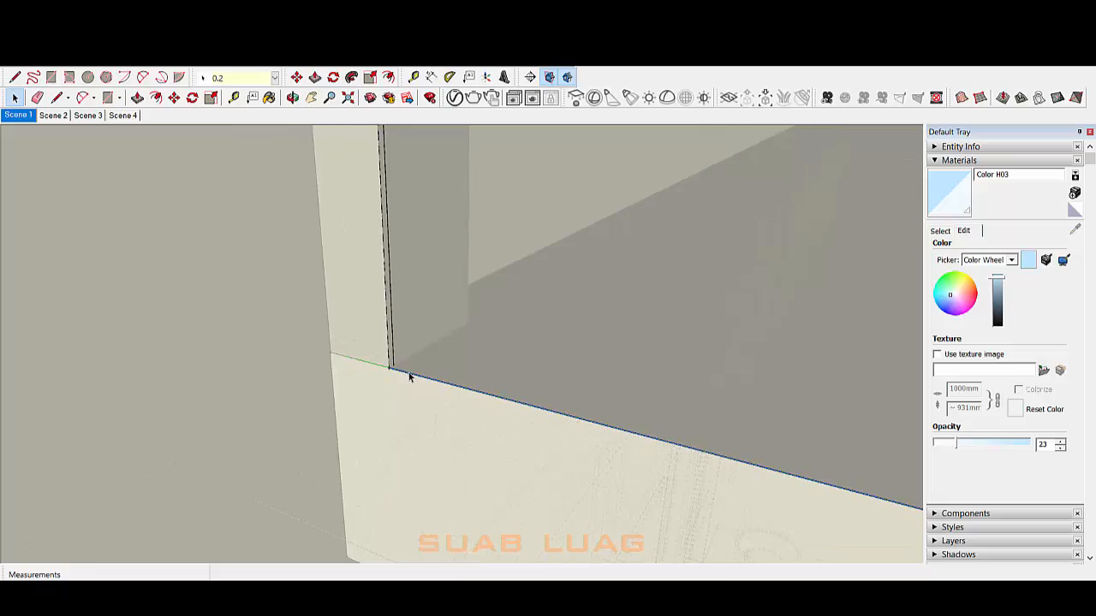
scroll(410, 377, "down", 12)
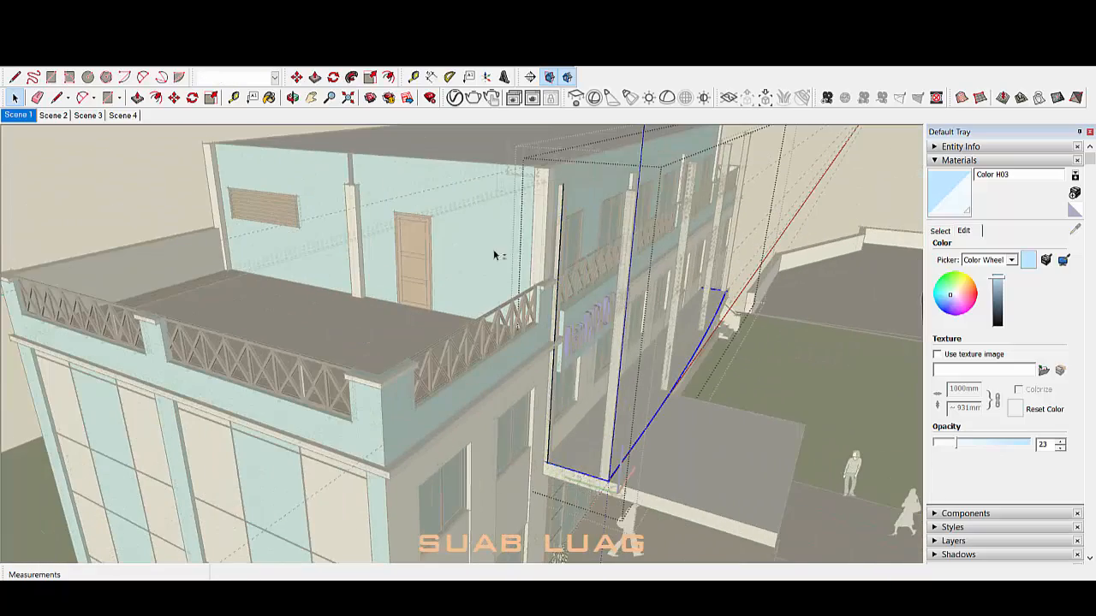
scroll(495, 255, "down", 5)
scroll(577, 453, "up", 15)
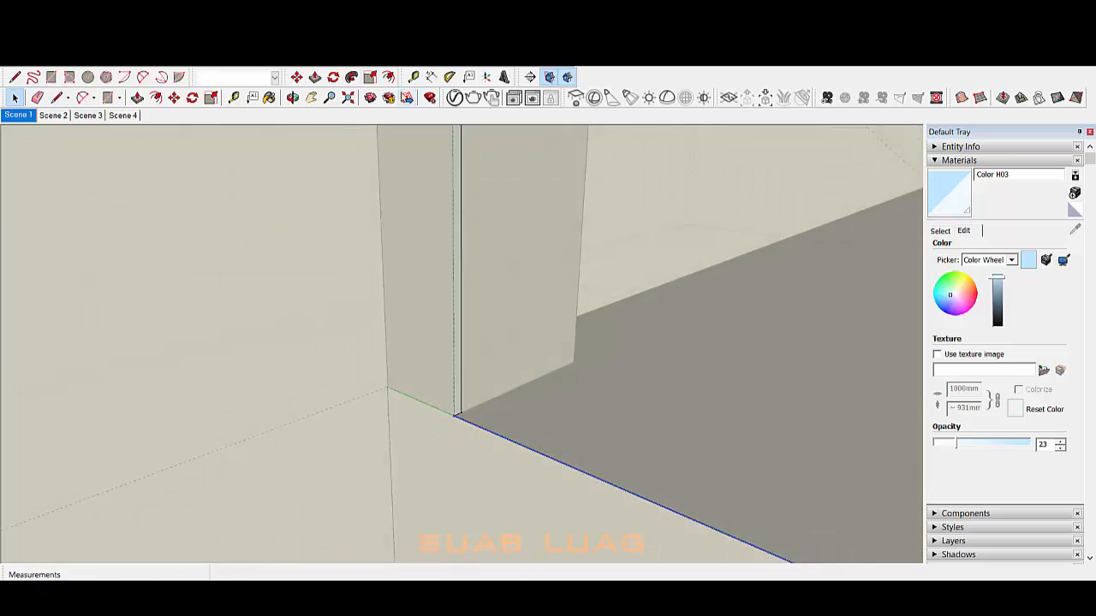
Step: Start Follow Me on the strip face and orbit to the far ledge
key("f")
left_click(457, 311)
scroll(451, 389, "down", 6)
mouse_move(450, 388)
middle_mouse_down()
mouse_move(623, 414)
mouse_move(509, 488)
middle_mouse_up()
scroll(660, 432, "down", 5)
mouse_move(660, 433)
middle_mouse_down()
mouse_move(616, 411)
mouse_move(534, 430)
mouse_move(483, 474)
middle_mouse_up()
scroll(533, 431, "up", 3)
scroll(573, 505, "up", 2)
scroll(257, 327, "up", 3)
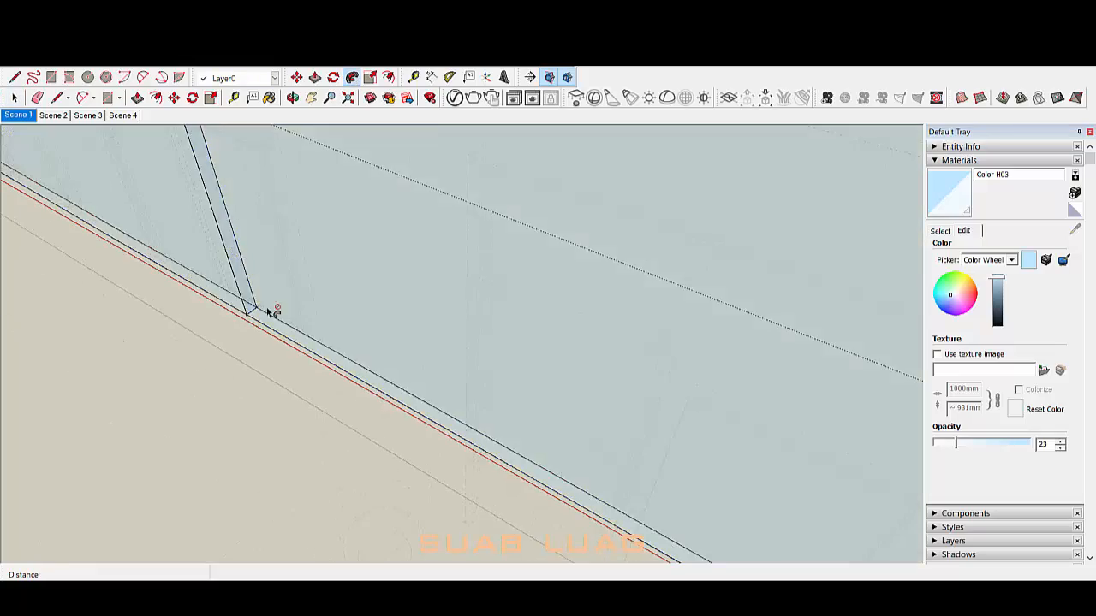
scroll(315, 235, "down", 10)
middle_click_drag(582, 278, 419, 295)
scroll(577, 486, "up", 7)
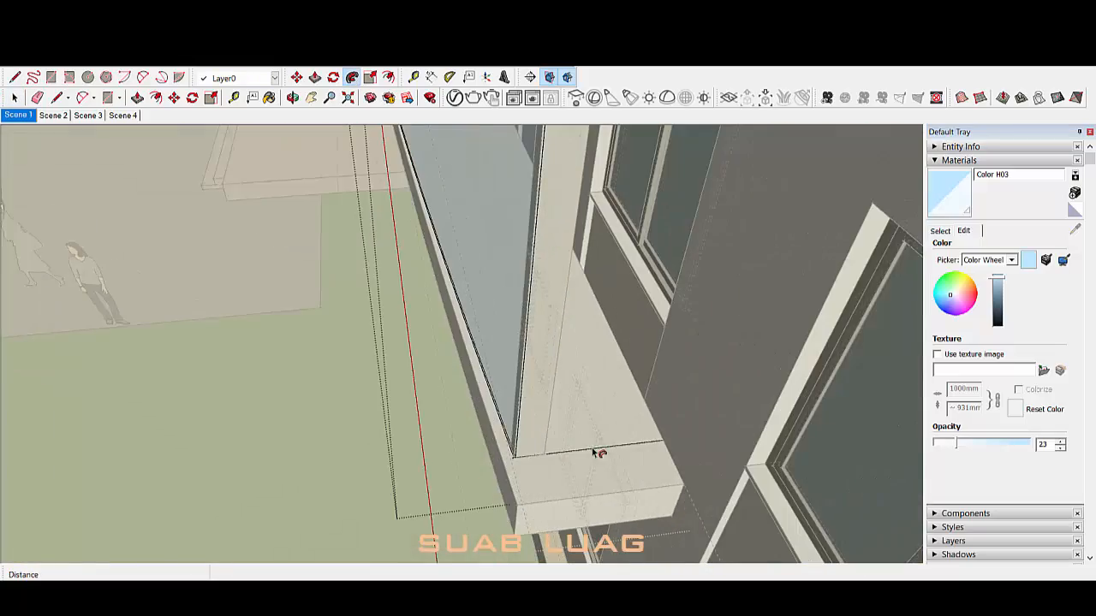
scroll(593, 452, "up", 4)
Step: Select the ledge edge as the sweep path and reselect the strip face with its edges
key("space")
middle_click_drag(593, 452, 495, 478)
scroll(505, 460, "up", 2)
left_click(505, 463)
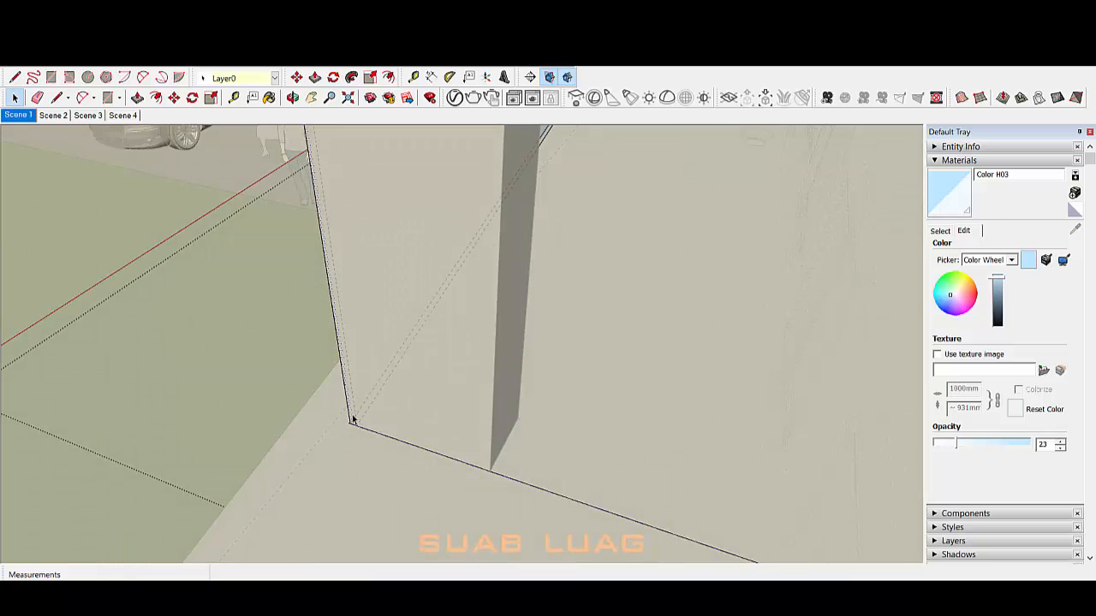
scroll(494, 468, "up", 3)
left_click(491, 470)
key("space")
double_click(496, 428)
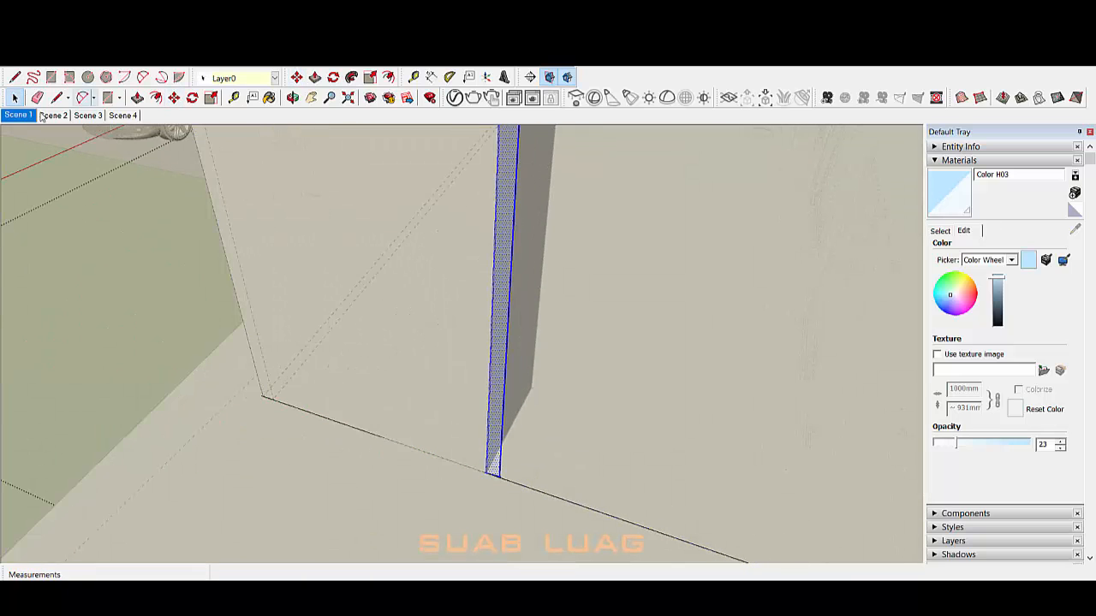
mouse_move(479, 494)
middle_mouse_down()
mouse_move(509, 479)
mouse_move(470, 478)
middle_mouse_up()
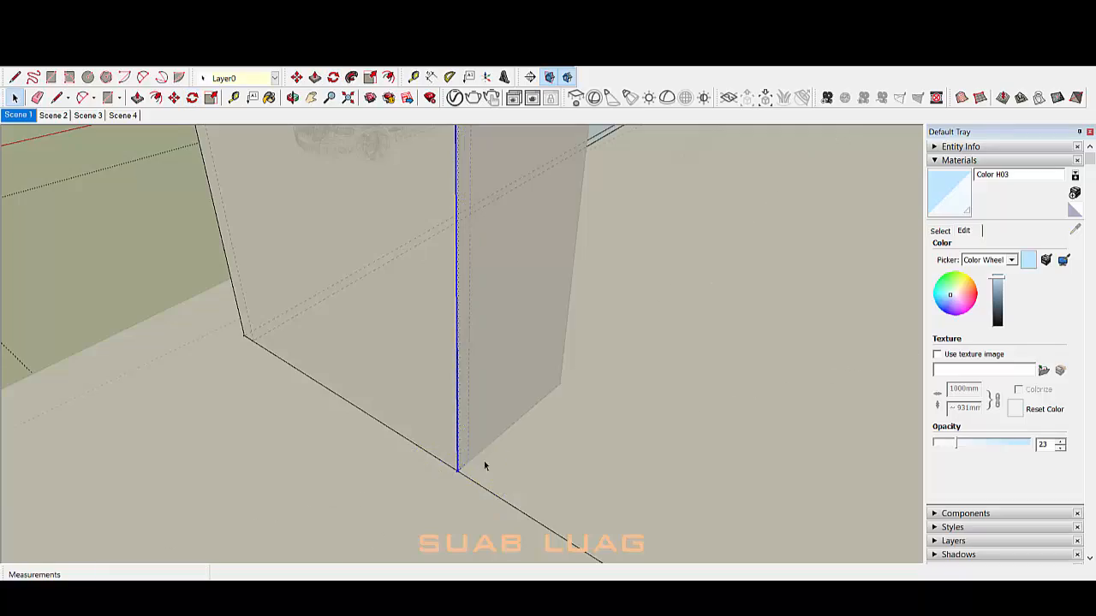
Step: Sweep the strip face along the chosen ledge edge with Follow Me
left_click(351, 79)
left_click(515, 385)
key("space")
key("e")
mouse_move(522, 411)
middle_mouse_down()
mouse_move(445, 409)
mouse_move(439, 394)
mouse_move(793, 189)
mouse_move(790, 331)
mouse_move(497, 181)
mouse_move(470, 359)
middle_mouse_up()
key("space")
scroll(793, 189, "down", 5)
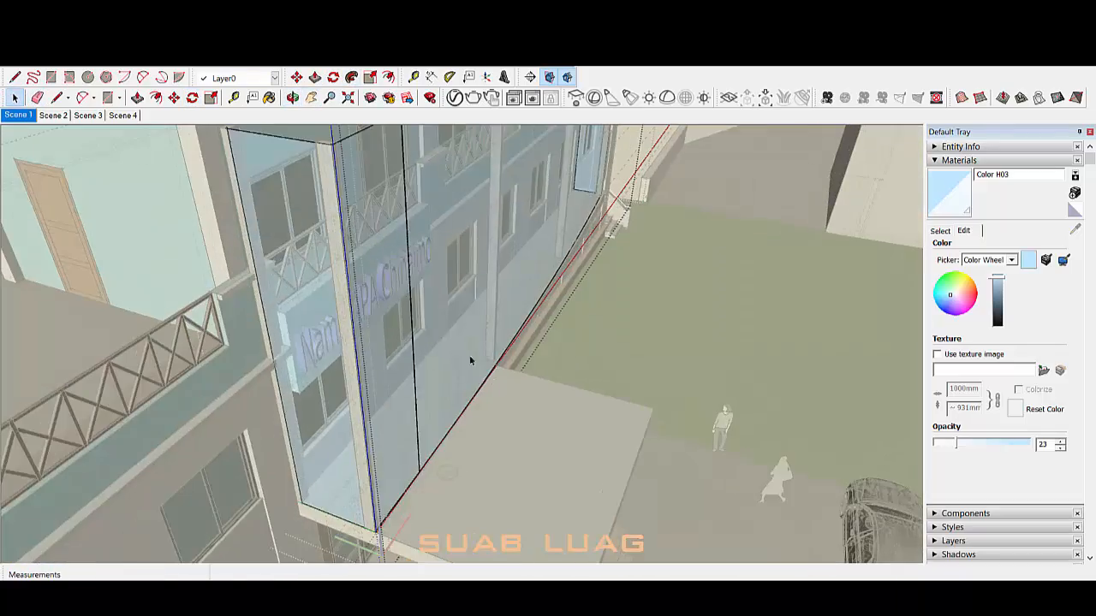
Step: Select the glass panel's front face and bring up its context menu
triple_click(470, 360)
middle_click_drag(865, 286, 540, 321)
left_click(548, 322)
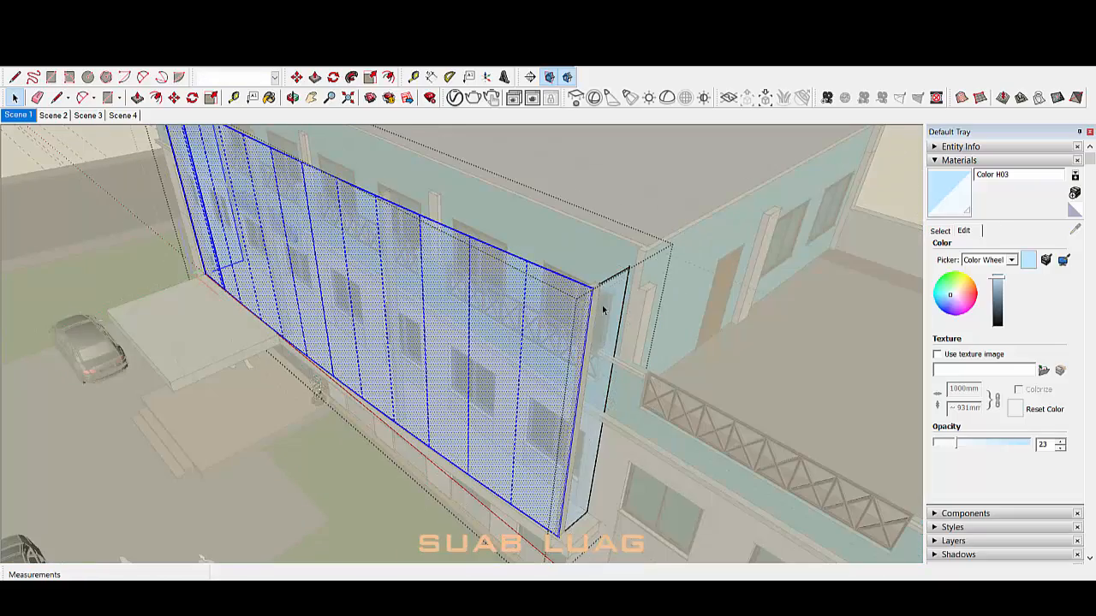
right_click(525, 108)
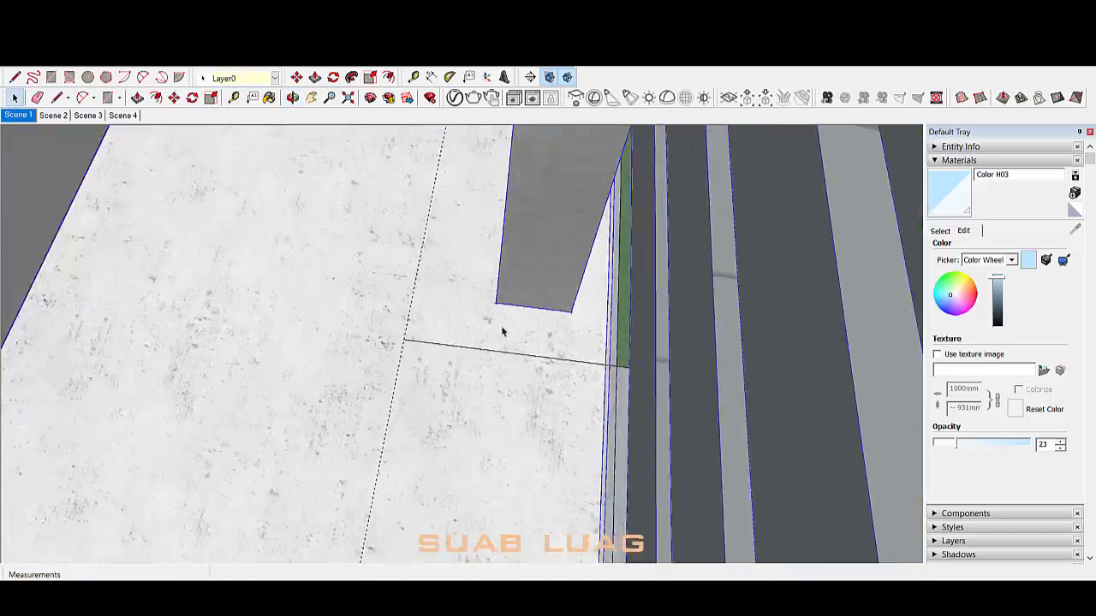
Step: Place the grey louvre panel at the facade corner and close the louvre group
left_click(675, 366)
key("space")
left_click(445, 322)
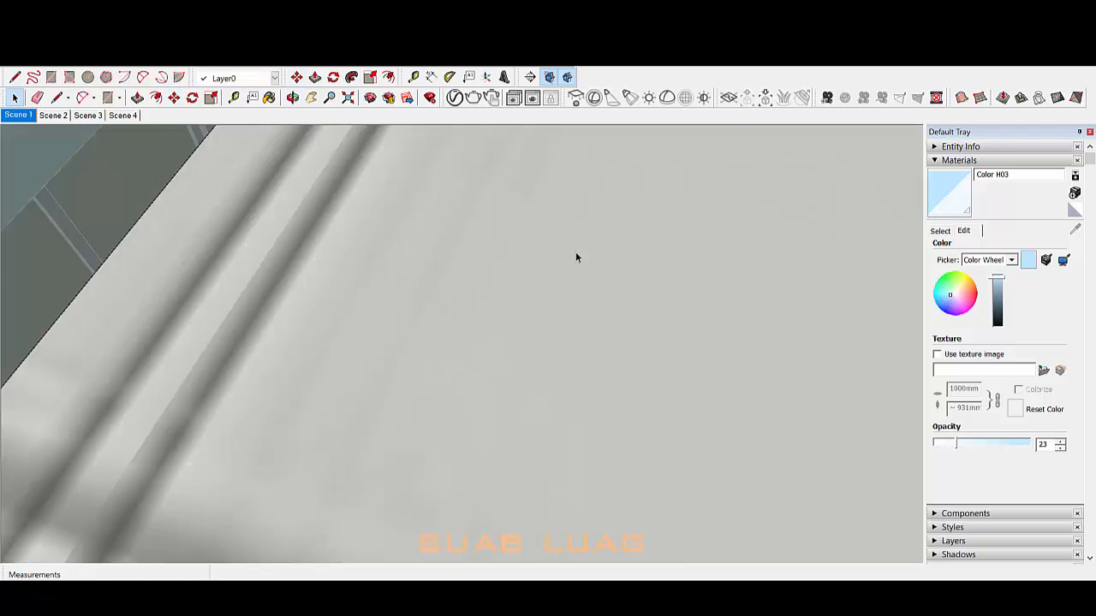
scroll(506, 328, "down", 10)
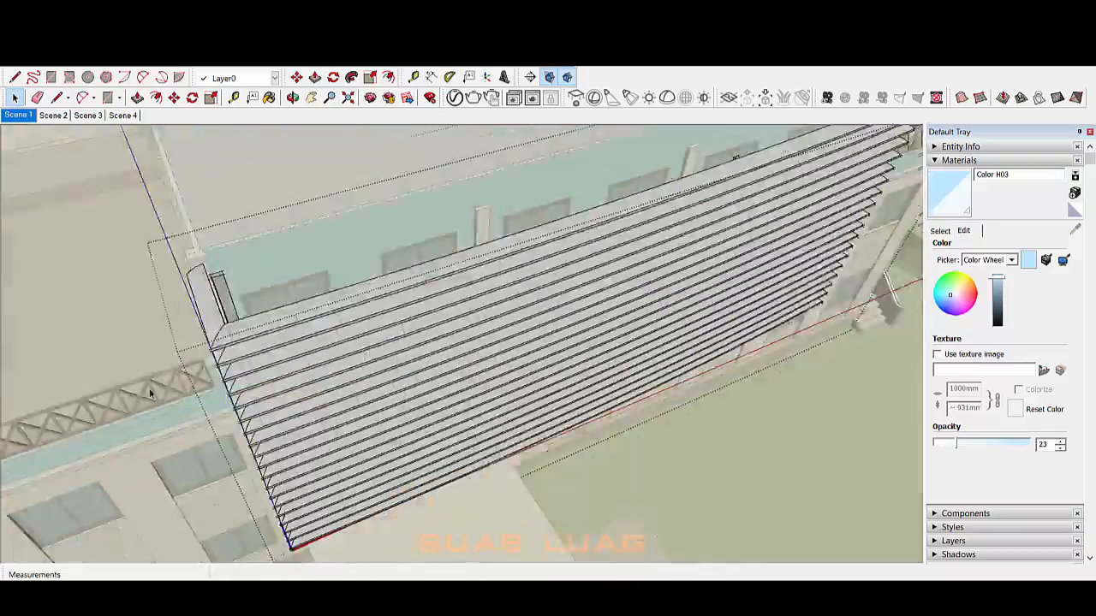
mouse_move(152, 392)
middle_mouse_down()
mouse_move(676, 399)
mouse_move(599, 342)
middle_mouse_up()
scroll(301, 319, "down", 3)
scroll(553, 263, "up", 5)
mouse_move(301, 318)
middle_mouse_down()
mouse_move(653, 262)
mouse_move(546, 259)
mouse_move(424, 341)
middle_mouse_up()
scroll(712, 272, "down", 5)
mouse_move(519, 226)
middle_mouse_down()
mouse_move(562, 241)
mouse_move(505, 351)
mouse_move(561, 317)
mouse_move(503, 296)
mouse_move(548, 319)
middle_mouse_up()
scroll(446, 283, "up", 4)
left_click(402, 258)
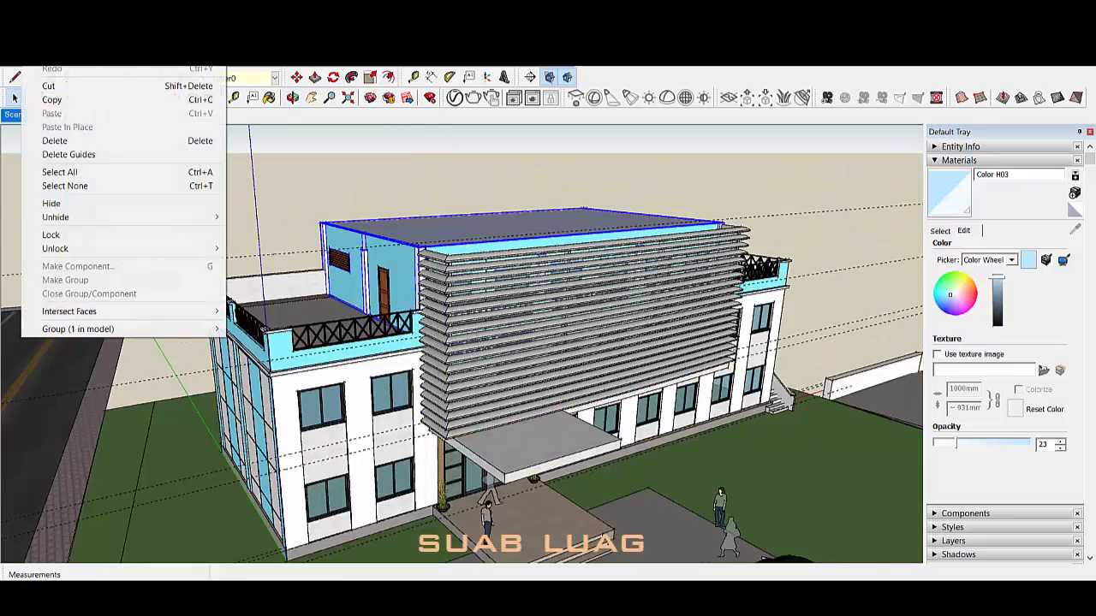
Step: Delete a stray piece and hide the trees around the building
left_click(515, 415)
middle_click_drag(515, 415, 453, 377)
key("Delete")
scroll(462, 377, "up", 2)
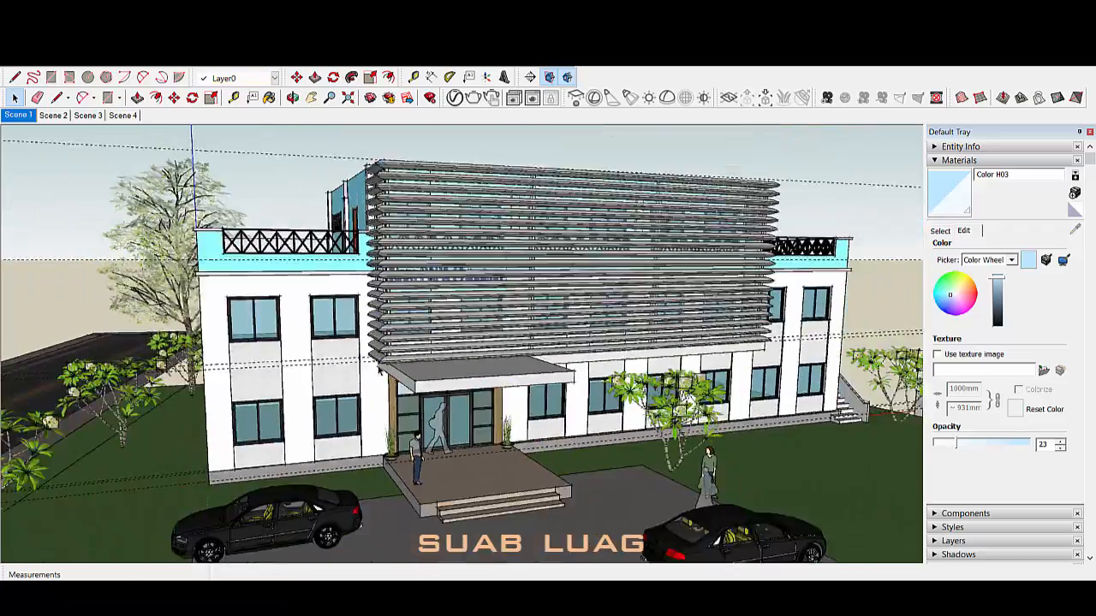
right_click(670, 214)
mouse_move(479, 342)
middle_mouse_down()
mouse_move(587, 382)
mouse_move(530, 355)
middle_mouse_up()
left_click(698, 252)
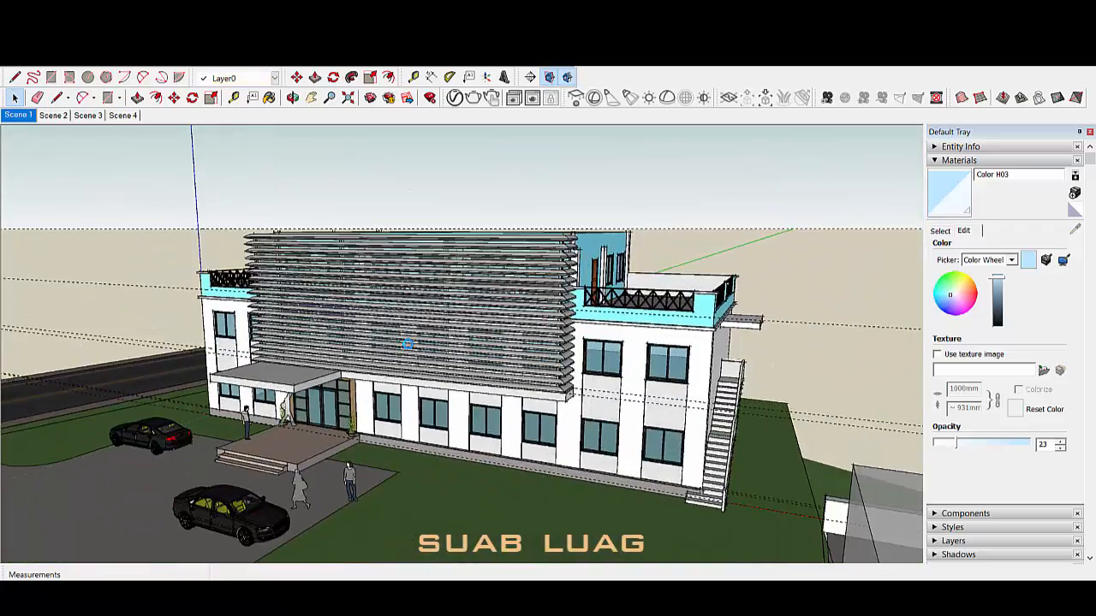
scroll(585, 401, "up", 10)
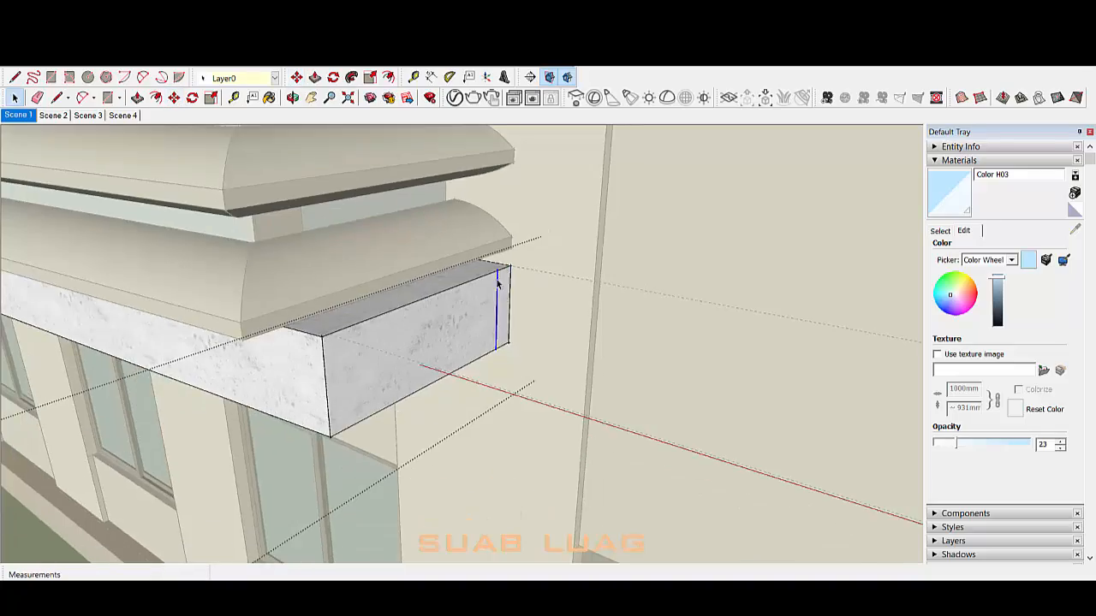
Step: Push/Pull the canopy slab's end face out to the building corner
key("p")
left_click(504, 295)
scroll(480, 306, "down", 8)
scroll(616, 343, "up", 3)
left_click(648, 350)
scroll(629, 411, "down", 2)
middle_click_drag(609, 506, 513, 349)
scroll(363, 360, "up", 2)
left_click(363, 360)
scroll(399, 359, "down", 3)
Step: Push the brick strip's side face out to its limit
triple_click(521, 403)
scroll(521, 403, "up", 3)
key("p")
left_click(514, 349)
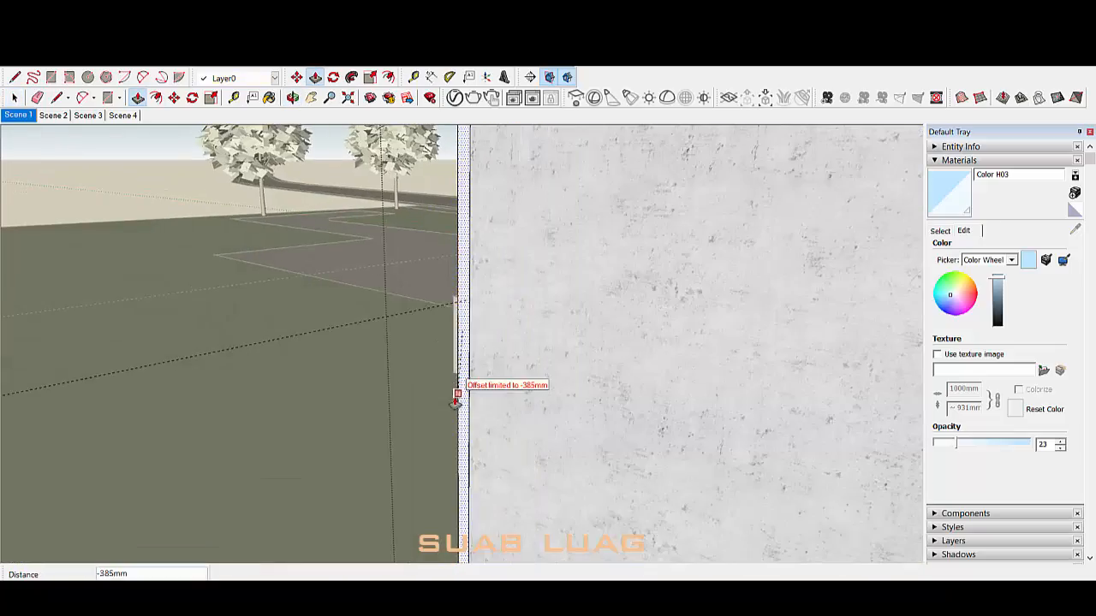
left_click(455, 396)
key("space")
scroll(455, 396, "down", 8)
middle_click_drag(455, 396, 719, 376)
scroll(588, 403, "down", 3)
middle_click_drag(746, 279, 389, 360)
Step: Exit the nested groups and bring the side wall's base into view
double_click(852, 228)
scroll(805, 225, "up", 4)
scroll(214, 343, "up", 4)
middle_click_drag(214, 343, 533, 358, "shift")
scroll(532, 358, "down", 4)
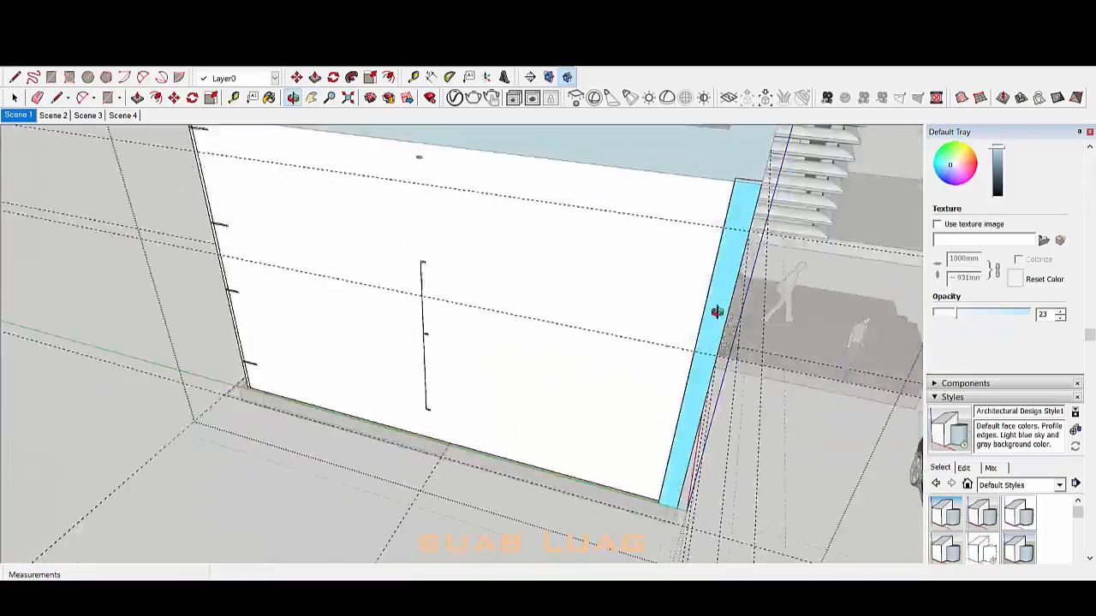
middle_click_drag(717, 314, 210, 409)
scroll(211, 408, "down", 4)
left_click(211, 408)
middle_click_drag(209, 359, 220, 409)
scroll(257, 402, "up", 4)
scroll(289, 403, "up", 8)
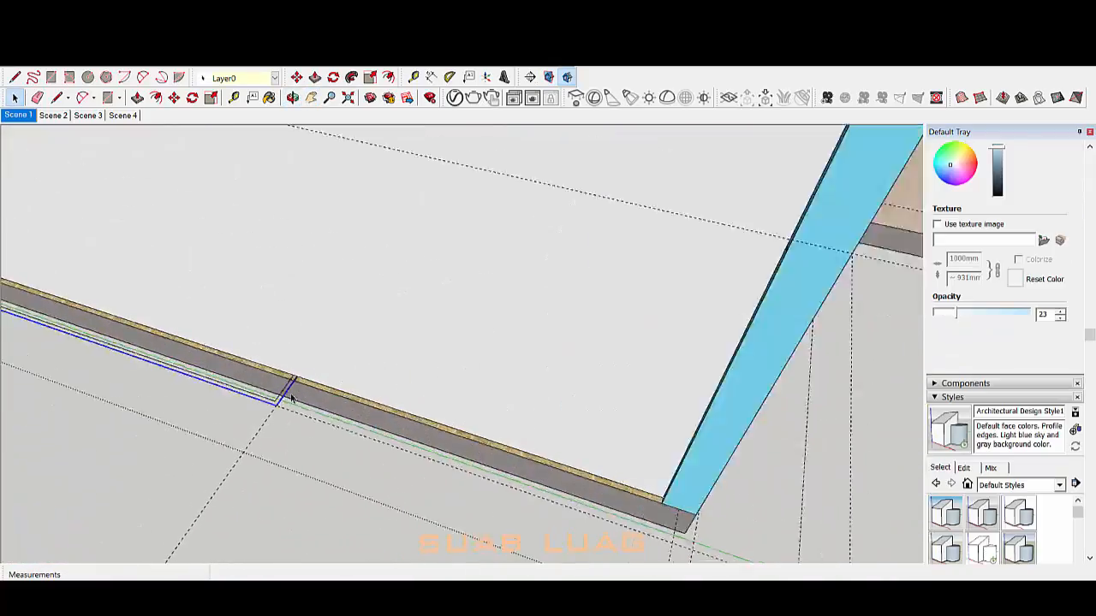
Step: Draw a short closing line at the wall base to form the strip face
key("l")
left_click(304, 379)
scroll(305, 379, "down", 6)
middle_click_drag(305, 378, 616, 223)
scroll(250, 461, "up", 4)
left_click(250, 462)
scroll(250, 462, "up", 4)
left_click(262, 443)
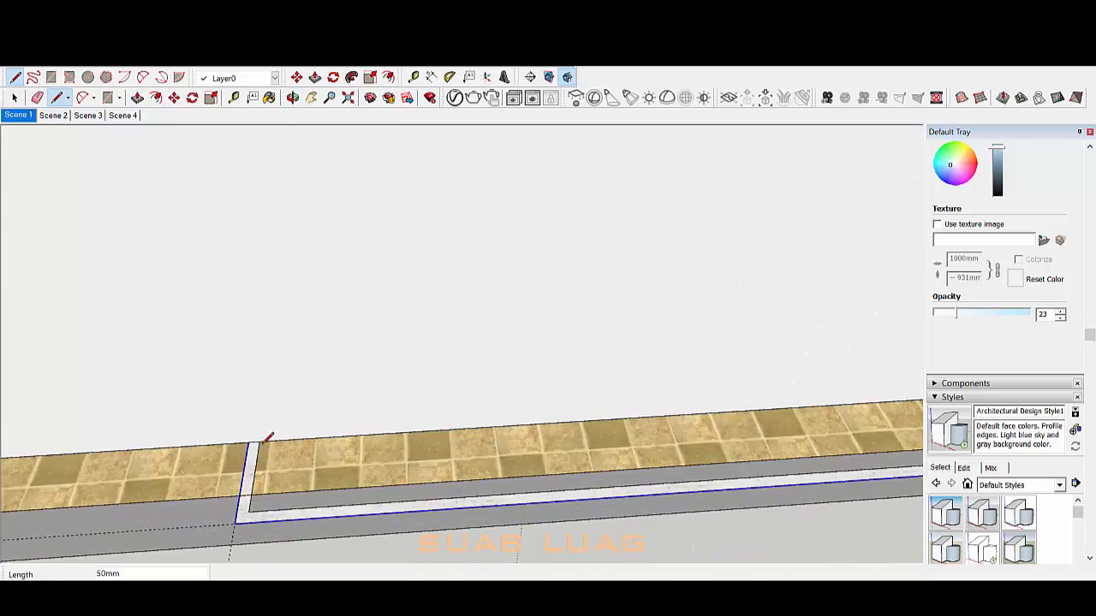
key("space")
scroll(262, 443, "down", 2)
Step: Make the new strip face a group and open it for editing
left_click(366, 483)
left_click(436, 383)
double_click(442, 476)
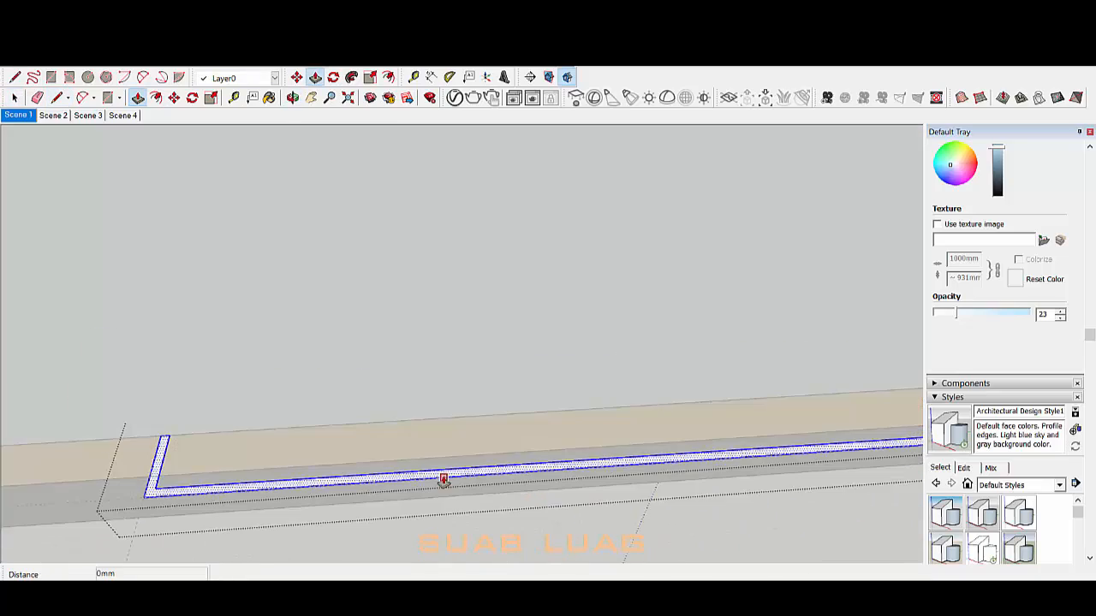
scroll(444, 481, "down", 6)
middle_click_drag(726, 385, 360, 257)
scroll(347, 242, "down", 5)
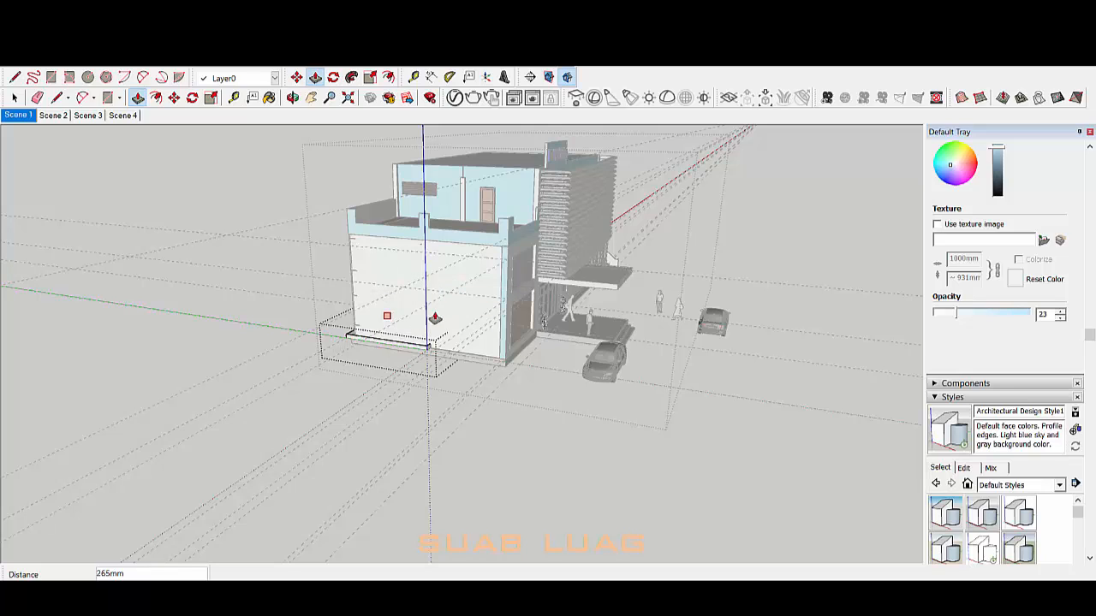
Step: Raise the new wall strip and push its thin top face upward
scroll(437, 296, "up", 4)
middle_click_drag(437, 295, 457, 337)
left_click(416, 257)
key("space")
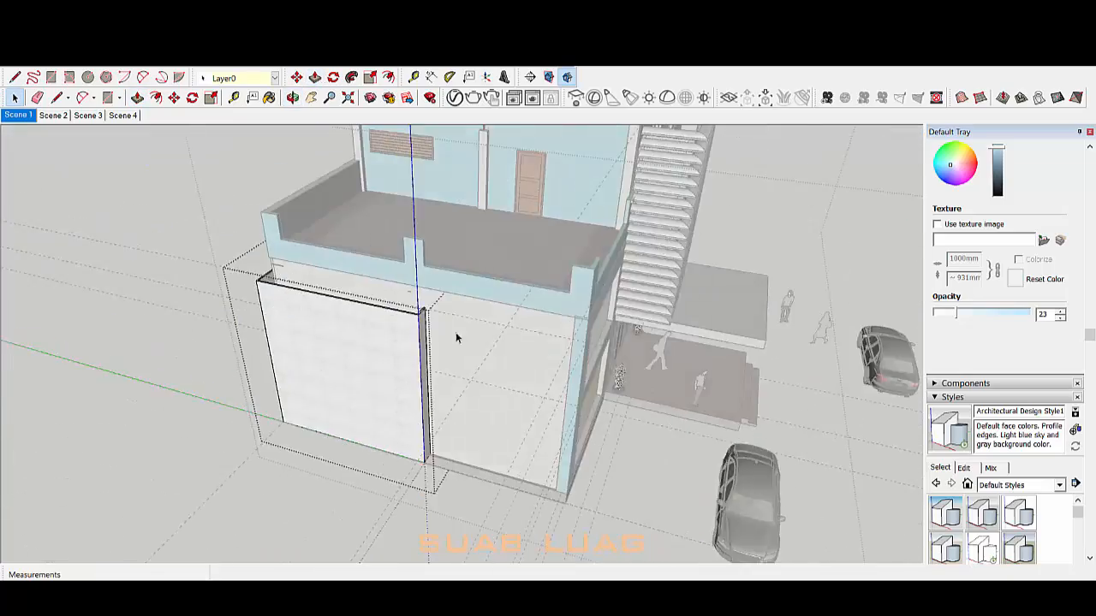
scroll(438, 315, "up", 7)
key("p")
left_click(446, 319)
scroll(464, 233, "down", 9)
left_click(465, 235)
key("space")
middle_click_drag(465, 236, 434, 259)
scroll(434, 259, "up", 3)
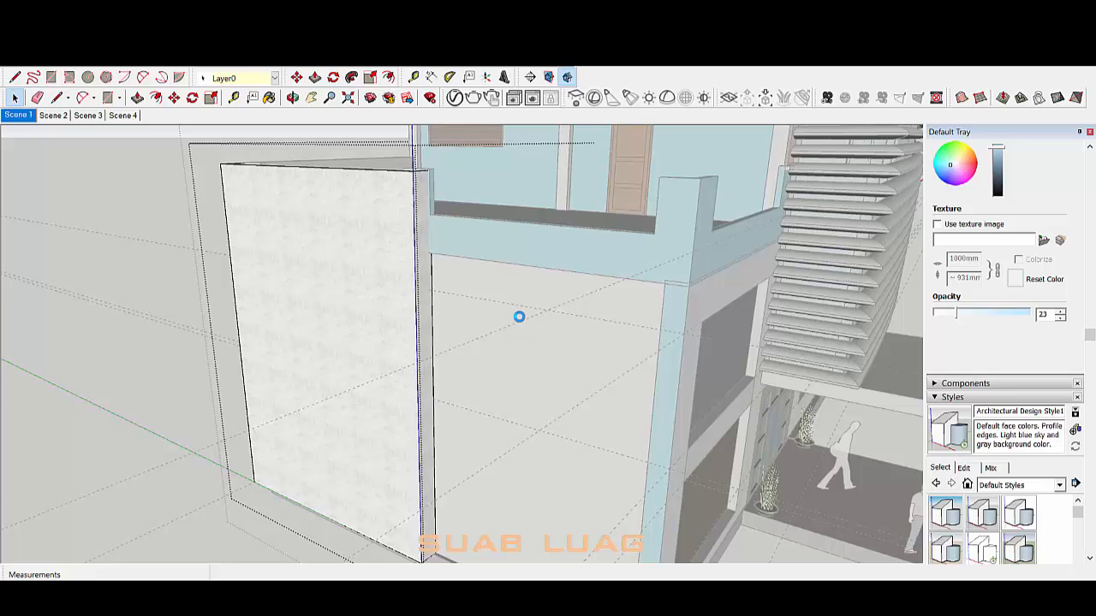
Step: Move to the building's left corner and start a line on the frame wall face
scroll(519, 317, "down", 8)
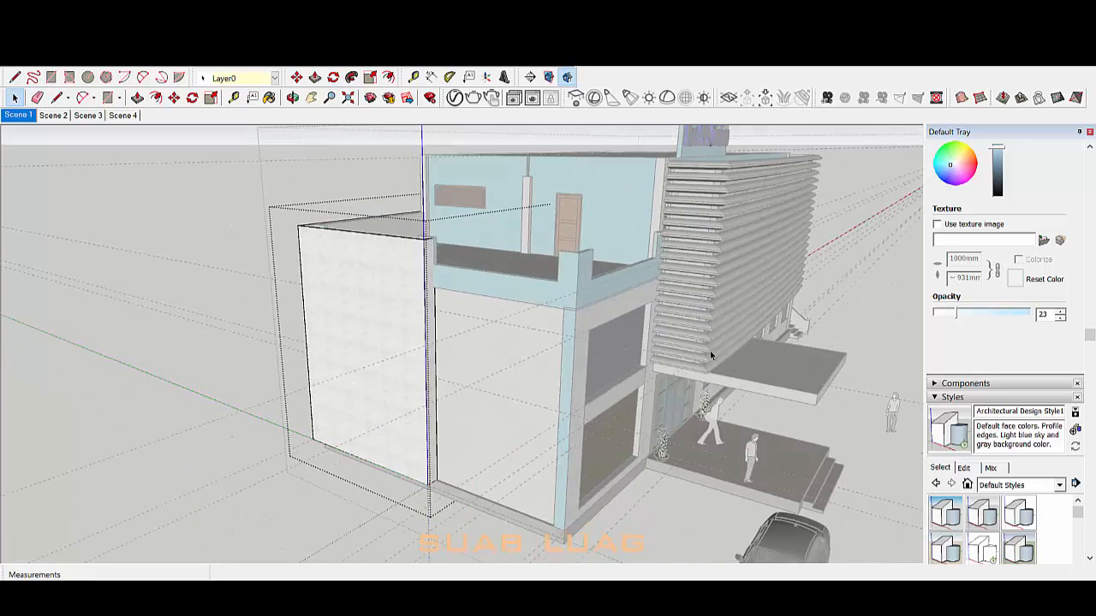
middle_click_drag(710, 350, 783, 354)
scroll(440, 403, "up", 3)
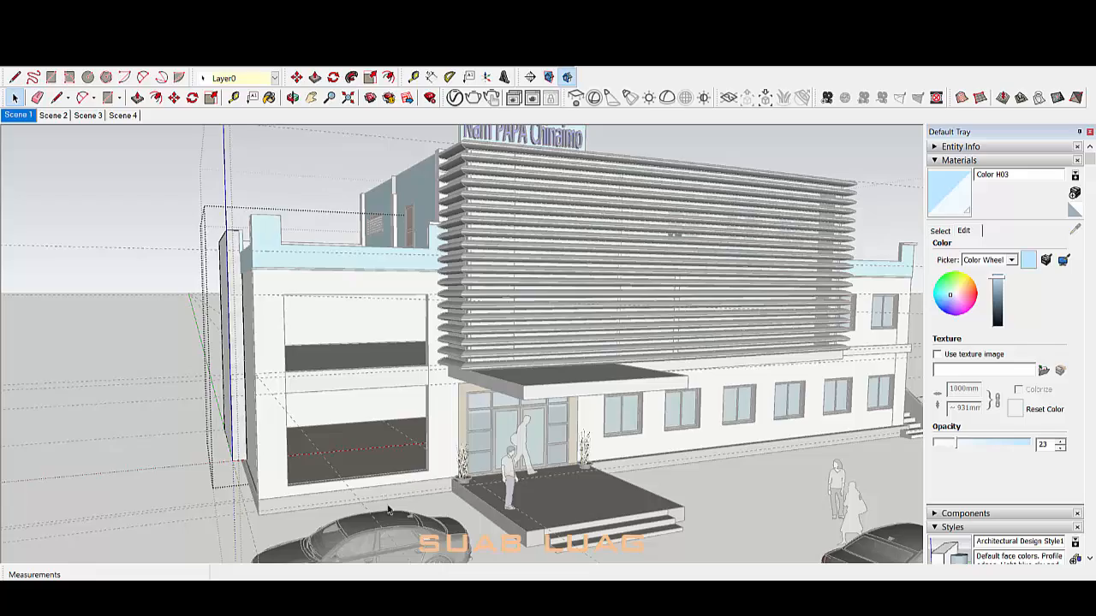
middle_click_drag(388, 511, 275, 342)
middle_click_drag(348, 363, 242, 326)
scroll(343, 325, "up", 4)
scroll(242, 326, "down", 4)
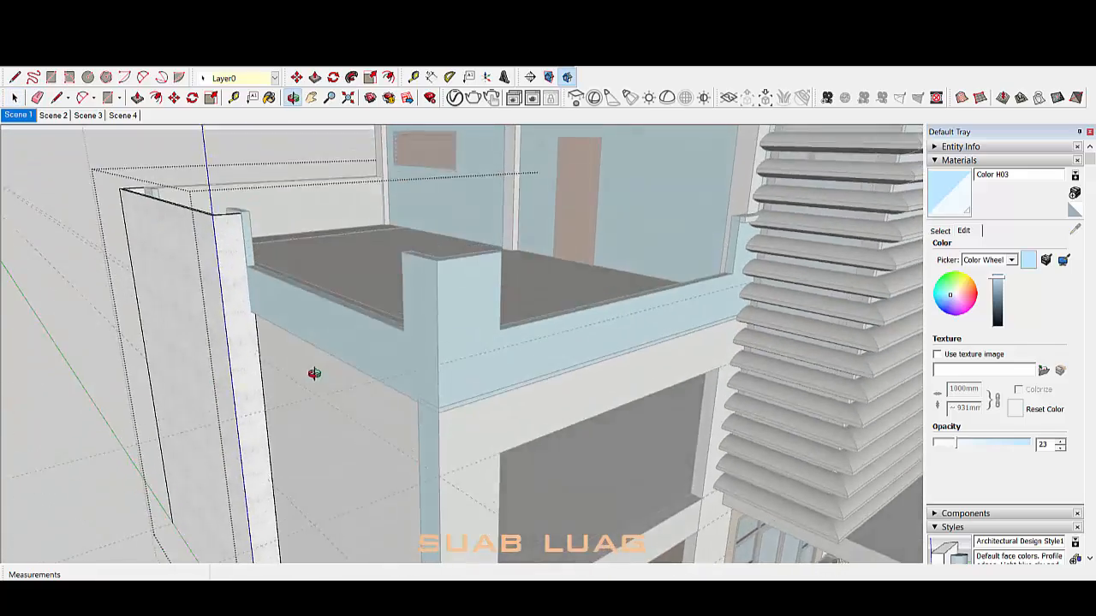
key("l")
scroll(311, 374, "up", 5)
left_click(252, 360)
scroll(270, 349, "down", 2)
key("m")
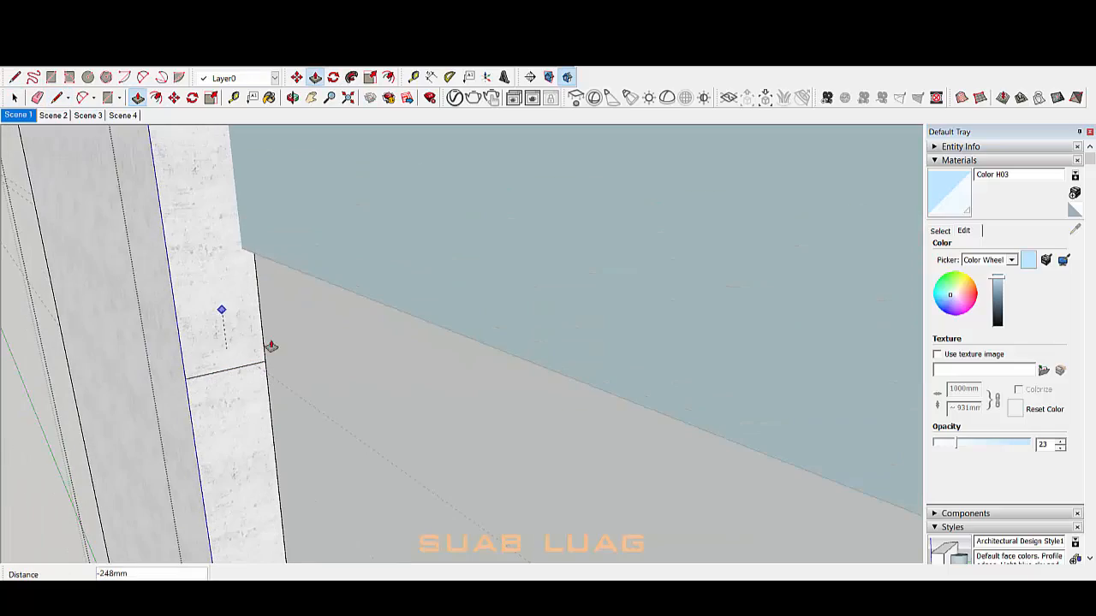
scroll(392, 344, "down", 4)
mouse_move(433, 377)
middle_mouse_down()
mouse_move(421, 357)
mouse_move(444, 386)
middle_mouse_up()
Step: Pull the frame wall's end face across the front and raise it into a parapet
left_click(448, 360)
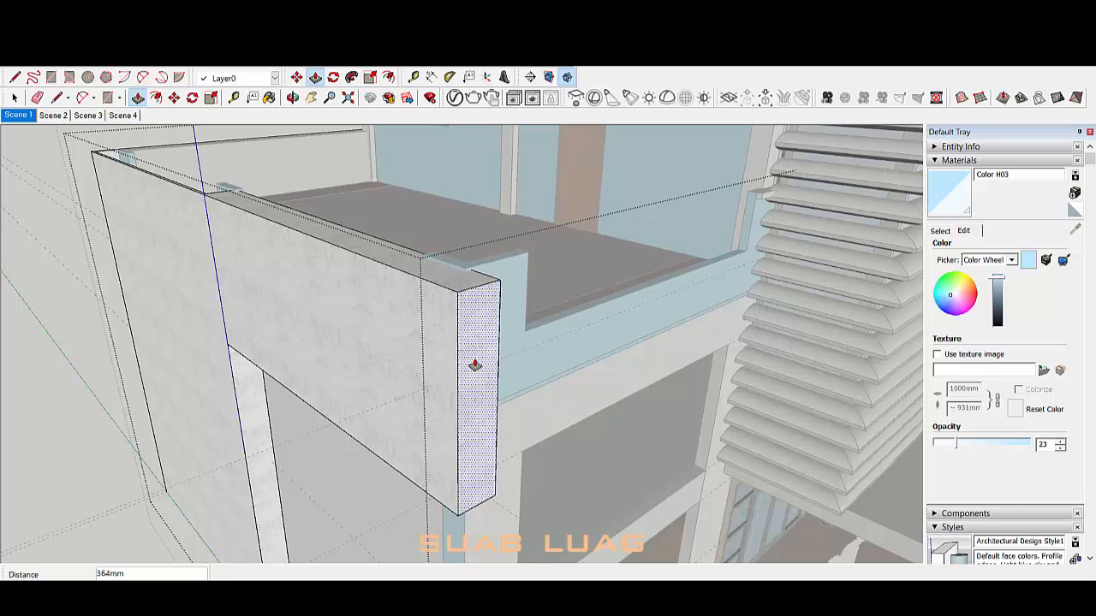
scroll(476, 365, "down", 4)
scroll(475, 363, "up", 3)
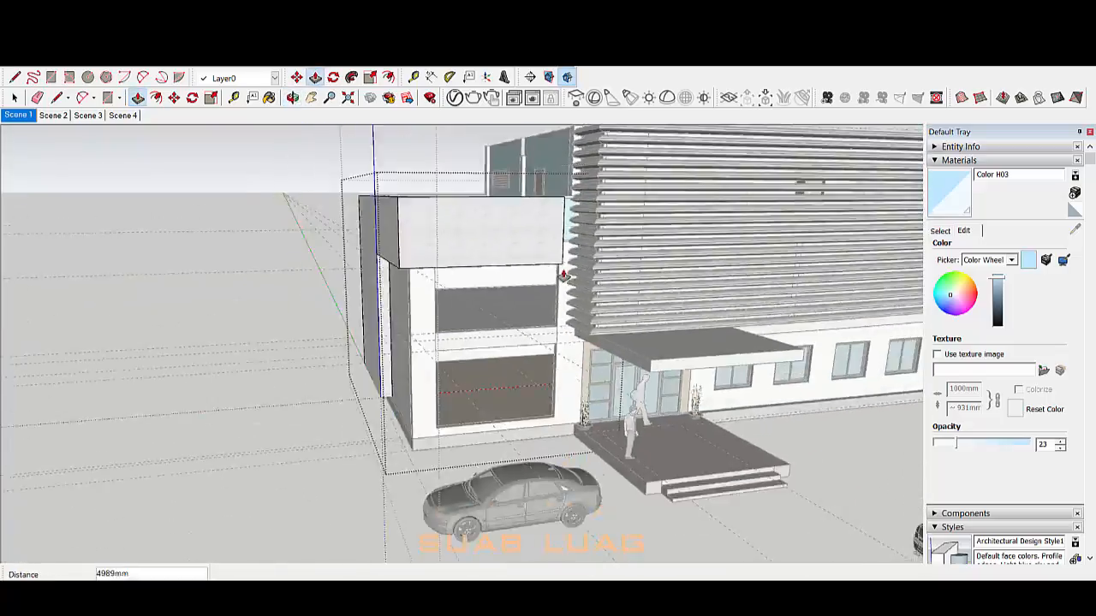
scroll(564, 276, "up", 3)
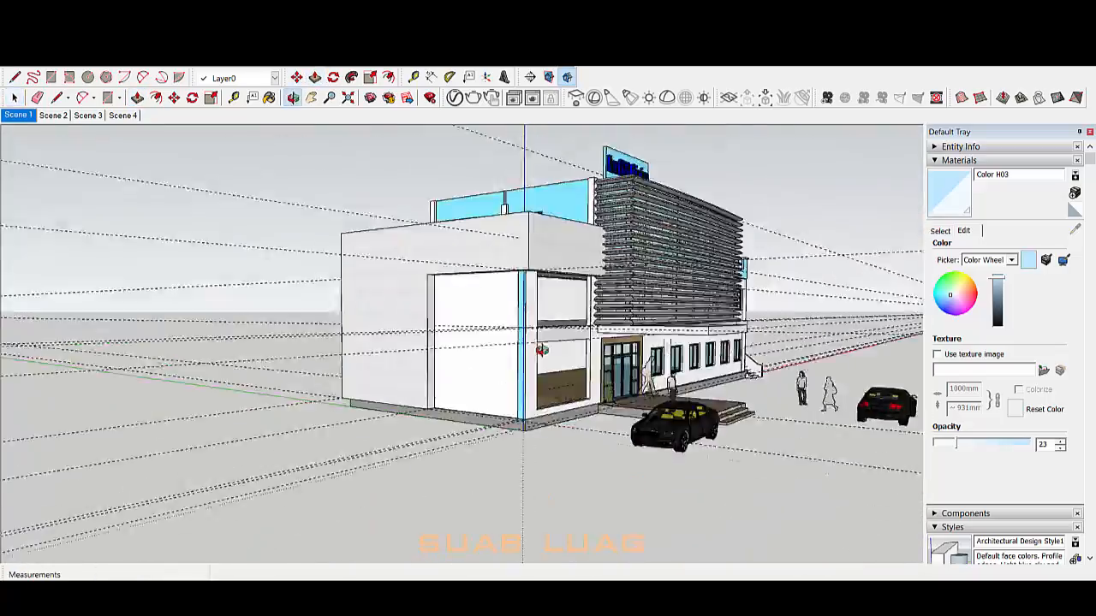
scroll(487, 264, "down", 2)
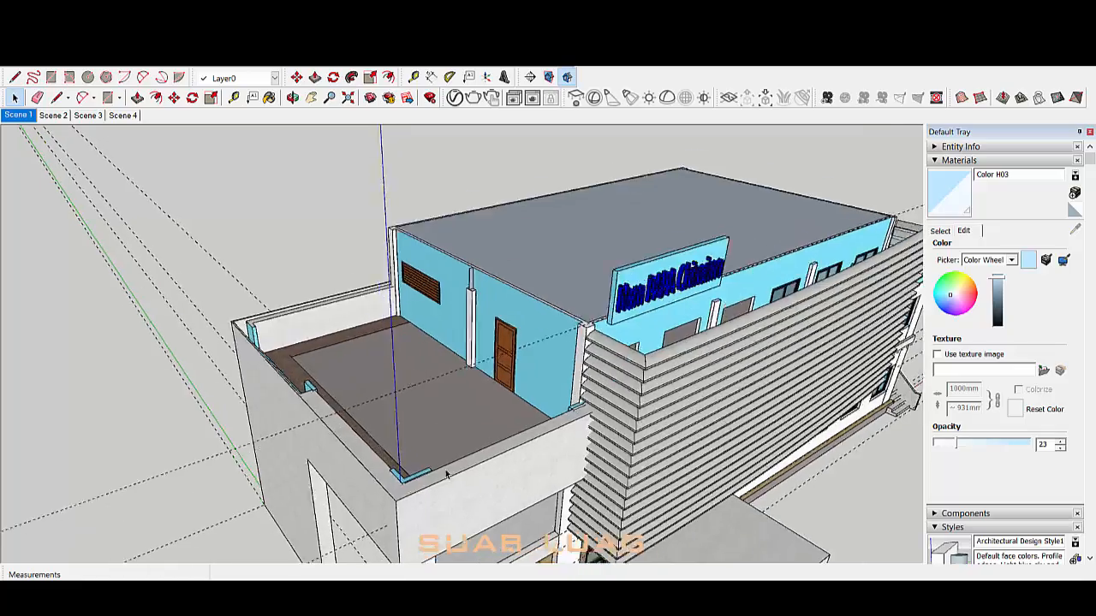
left_click(501, 460)
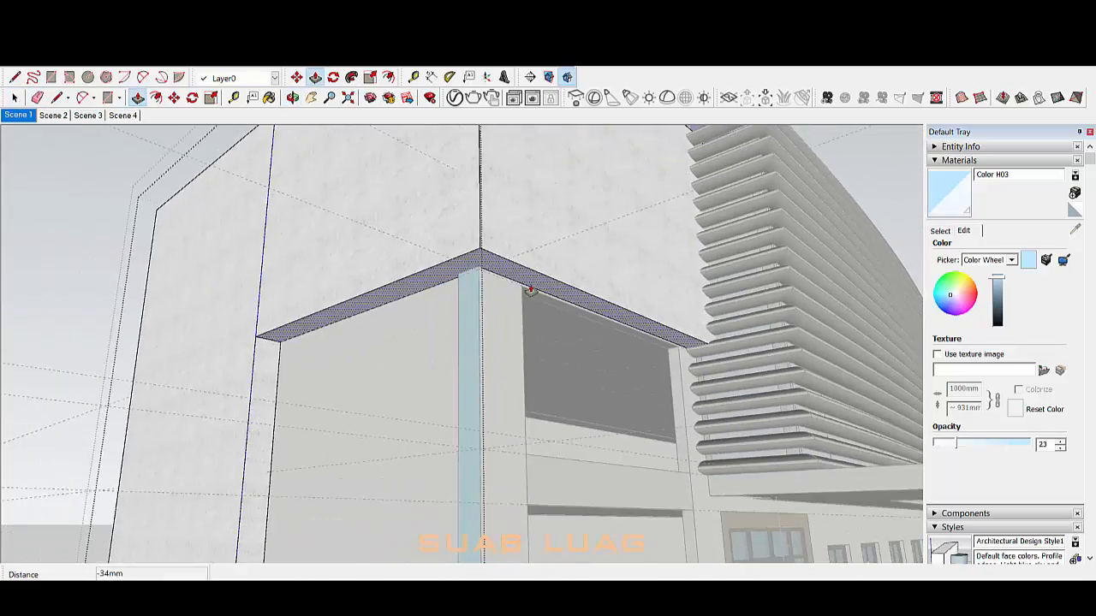
Step: Push/Pull the beam's top face up 2000mm
left_click(551, 203)
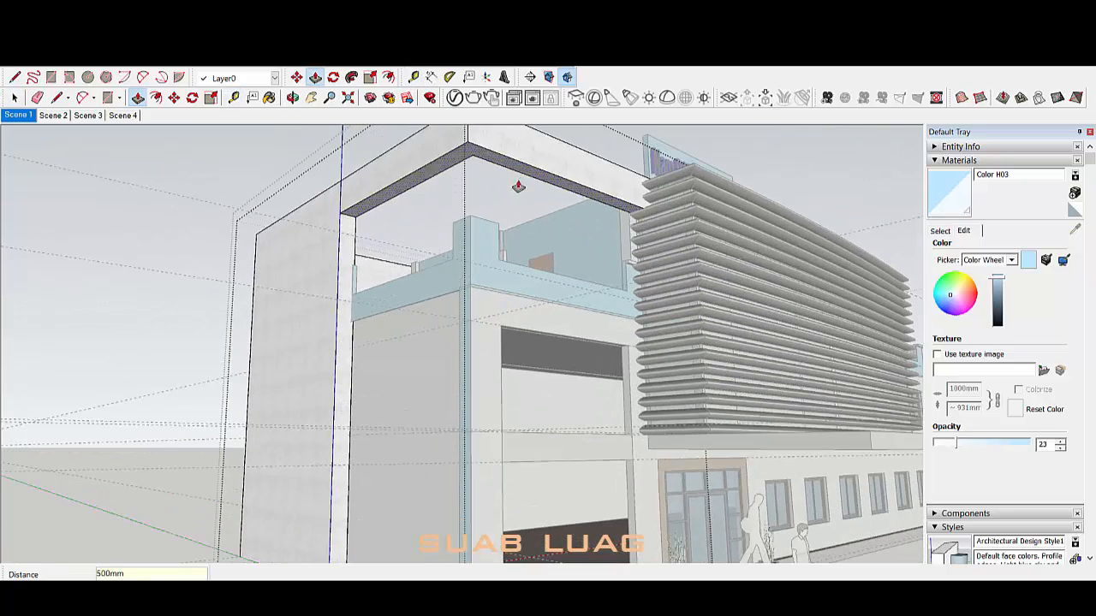
middle_click_drag(519, 186, 523, 328)
scroll(523, 328, "up", 3)
left_click(556, 375)
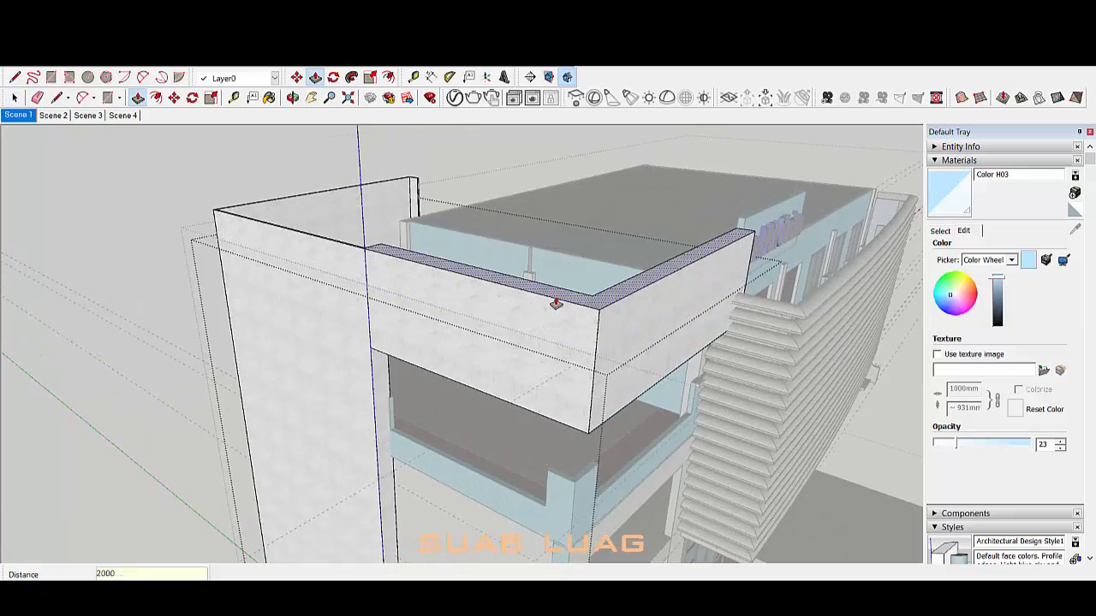
key("Return")
middle_click_drag(557, 304, 438, 279)
Step: Push the parapet top face down to -550mm
scroll(432, 274, "up", 2)
left_click(421, 279)
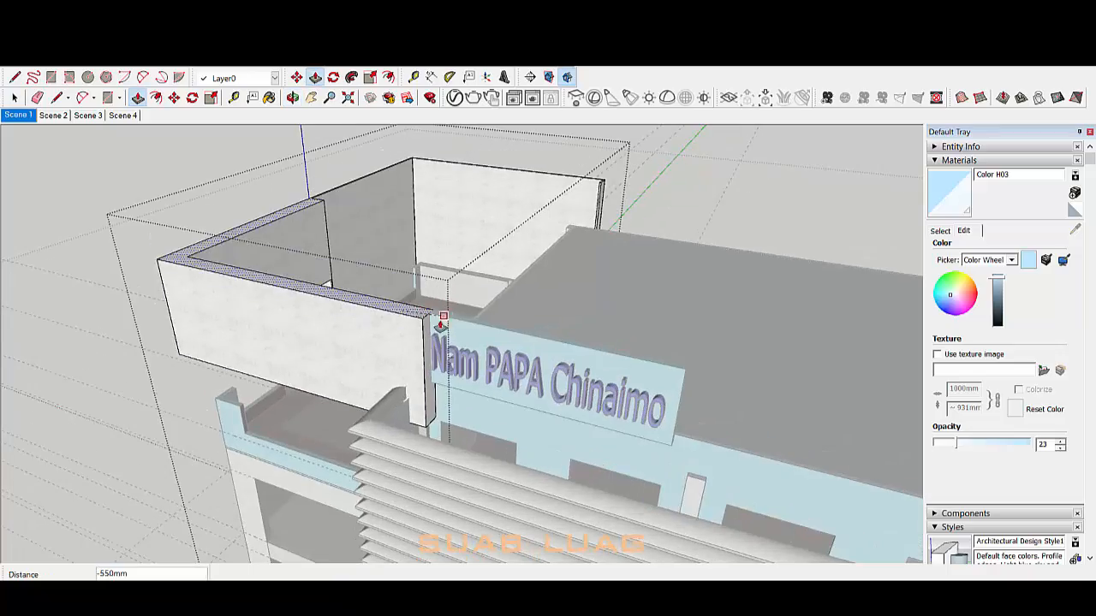
left_click(451, 321)
key("space")
scroll(450, 321, "down", 5)
middle_click_drag(450, 321, 379, 470)
Step: Inside the balcony group, lower the blue side wall's top by 200mm
left_click(394, 333)
scroll(394, 333, "up", 5)
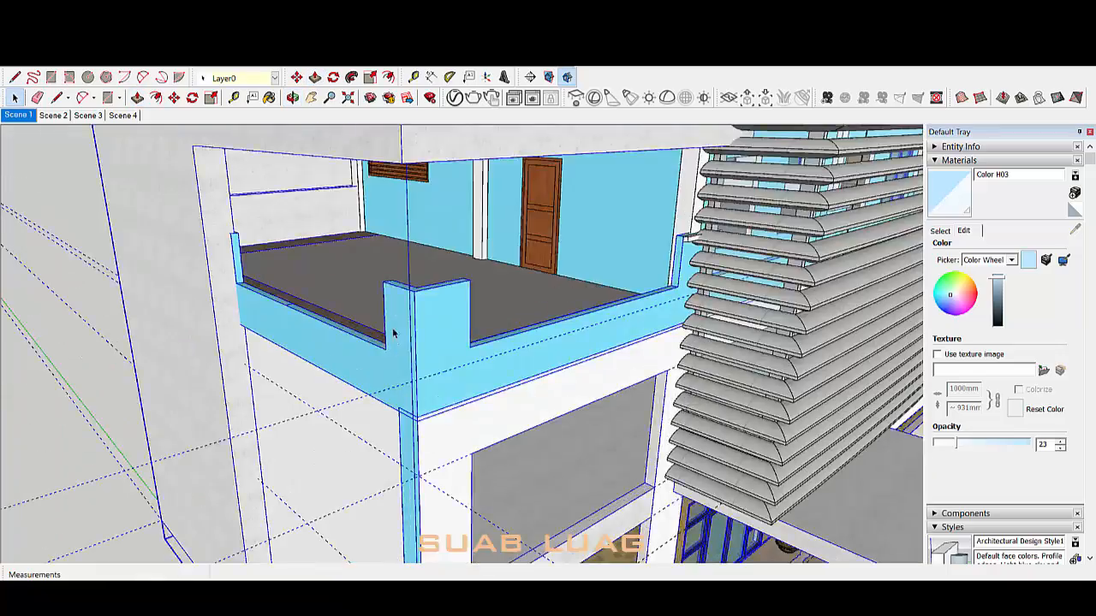
middle_click_drag(394, 333, 526, 328)
double_click(532, 328)
scroll(555, 326, "up", 2)
key("p")
left_click(555, 324)
left_click(556, 341)
middle_click_drag(462, 342, 543, 338)
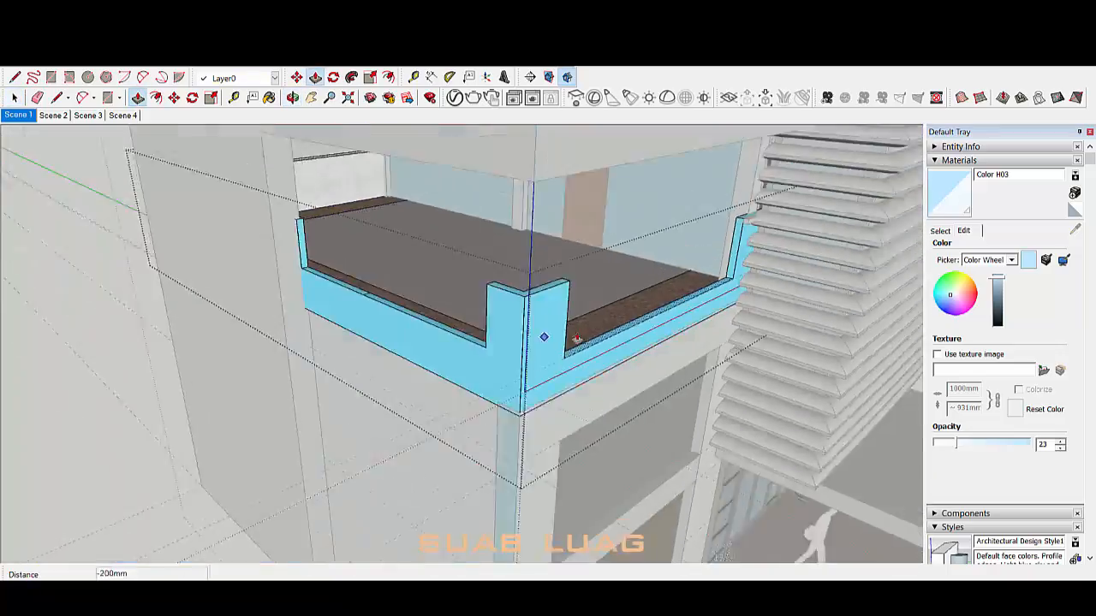
scroll(465, 342, "up", 3)
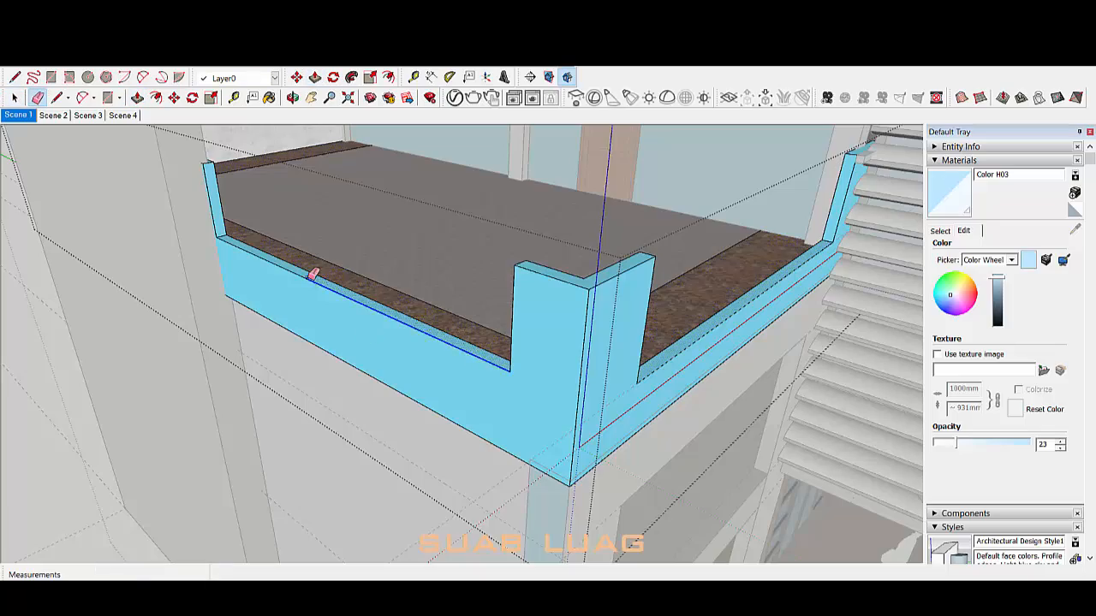
key("space")
scroll(647, 377, "down", 4)
Step: Exit the group and measure from the parapet corner with the Tape Measure
mouse_move(624, 367)
middle_mouse_down()
mouse_move(580, 420)
mouse_move(331, 375)
mouse_move(791, 310)
middle_mouse_up()
scroll(330, 375, "up", 4)
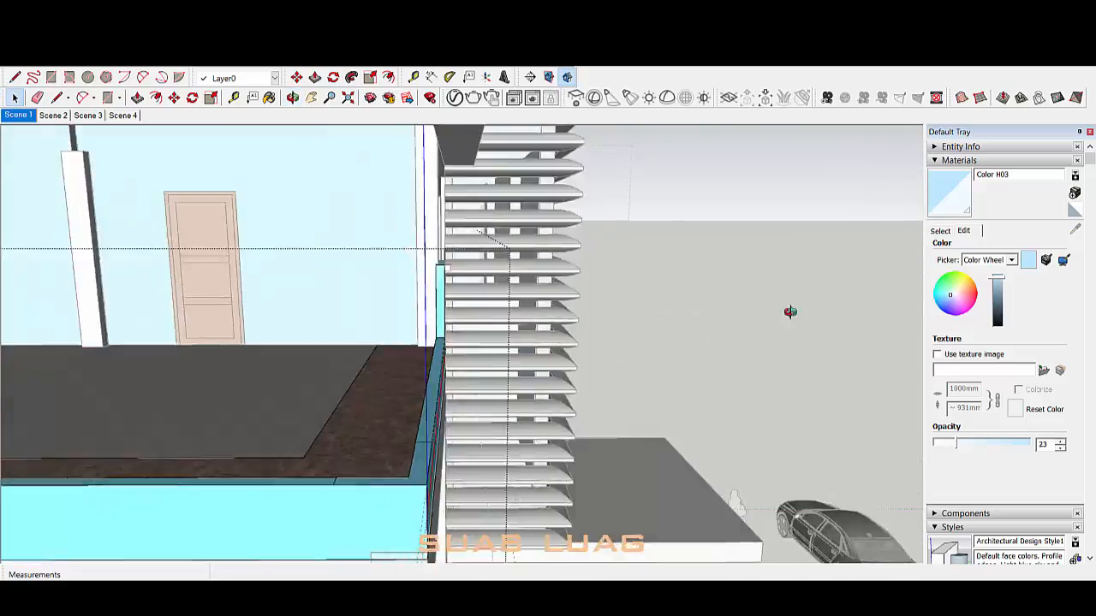
scroll(790, 310, "down", 5)
middle_click_drag(301, 377, 698, 275)
left_click(698, 274)
scroll(685, 276, "up", 3)
key("e")
scroll(370, 301, "down", 3)
key("t")
left_click(378, 256)
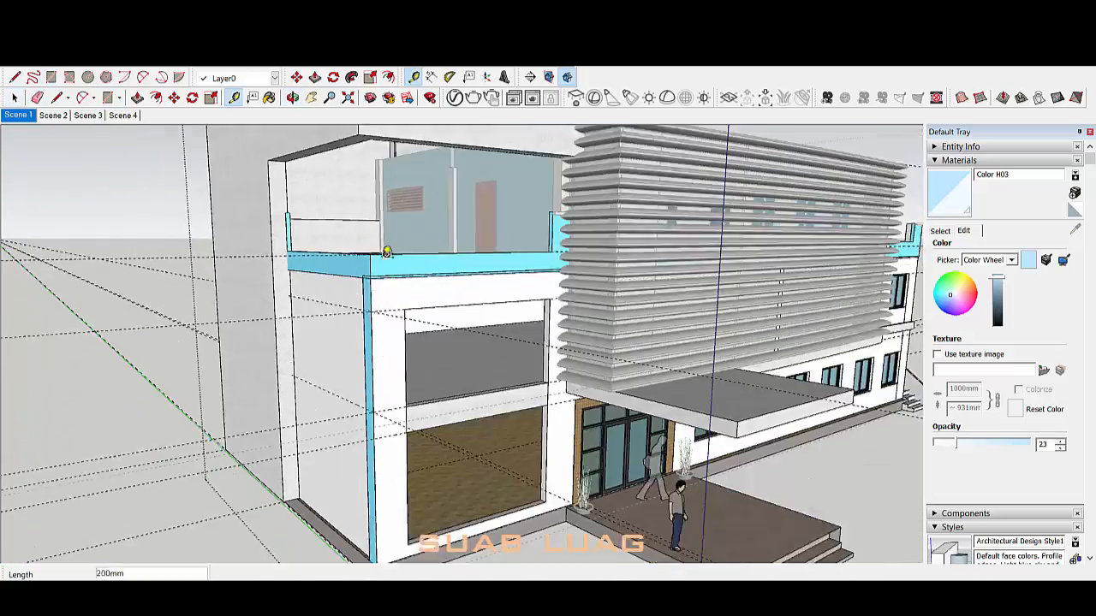
key("space")
scroll(401, 315, "up", 3)
Step: Raise the brown planter soil face by 350mm
mouse_move(392, 257)
middle_mouse_down()
mouse_move(402, 315)
mouse_move(669, 328)
middle_mouse_up()
scroll(668, 328, "up", 2)
triple_click(671, 327)
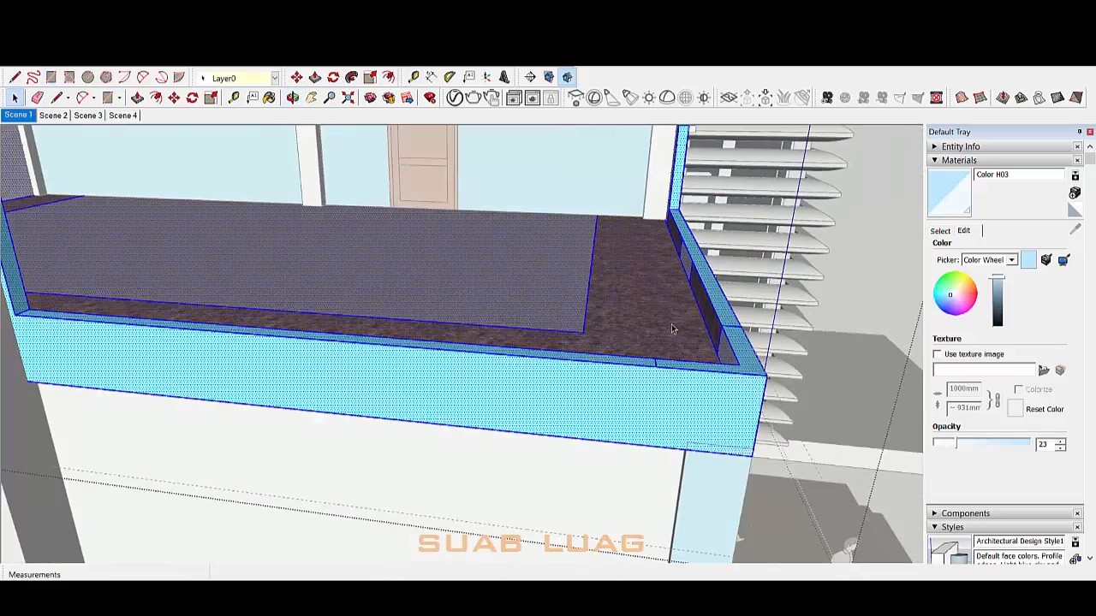
key("p")
left_click(672, 327)
left_click(733, 349)
key("space")
middle_click_drag(428, 287, 542, 298)
left_click(542, 298)
key("space")
scroll(593, 334, "down", 5)
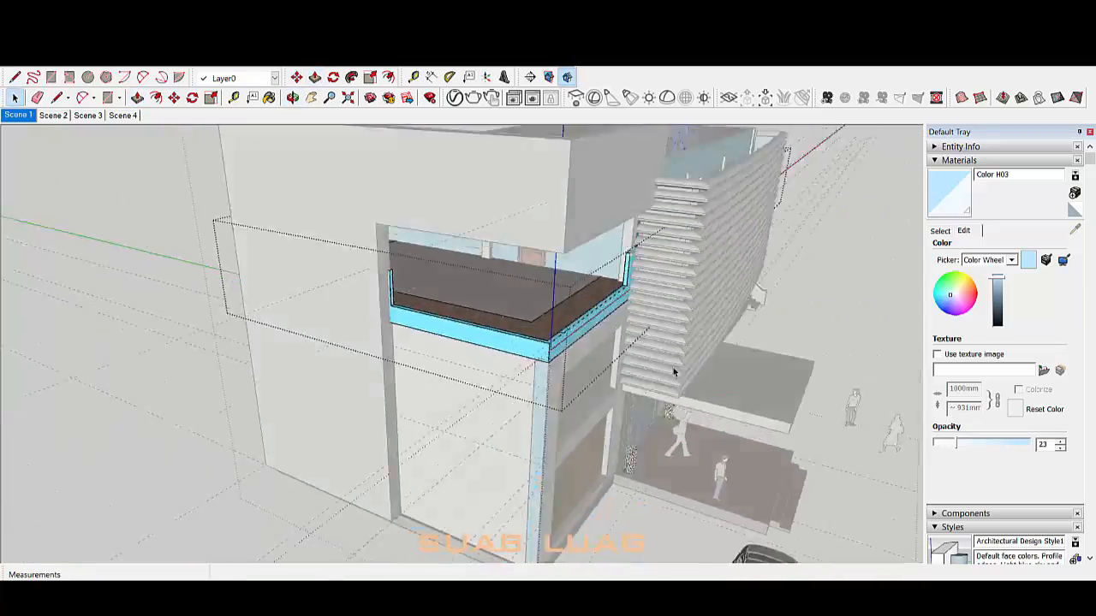
Step: Select the blue wall group, narrowing the selection to the upper-floor group
left_click(674, 372)
middle_click_drag(675, 372, 352, 299)
left_click(510, 216)
scroll(543, 220, "down", 1)
left_click(544, 220)
scroll(544, 220, "down", 4)
scroll(597, 341, "up", 5)
scroll(521, 346, "down", 3)
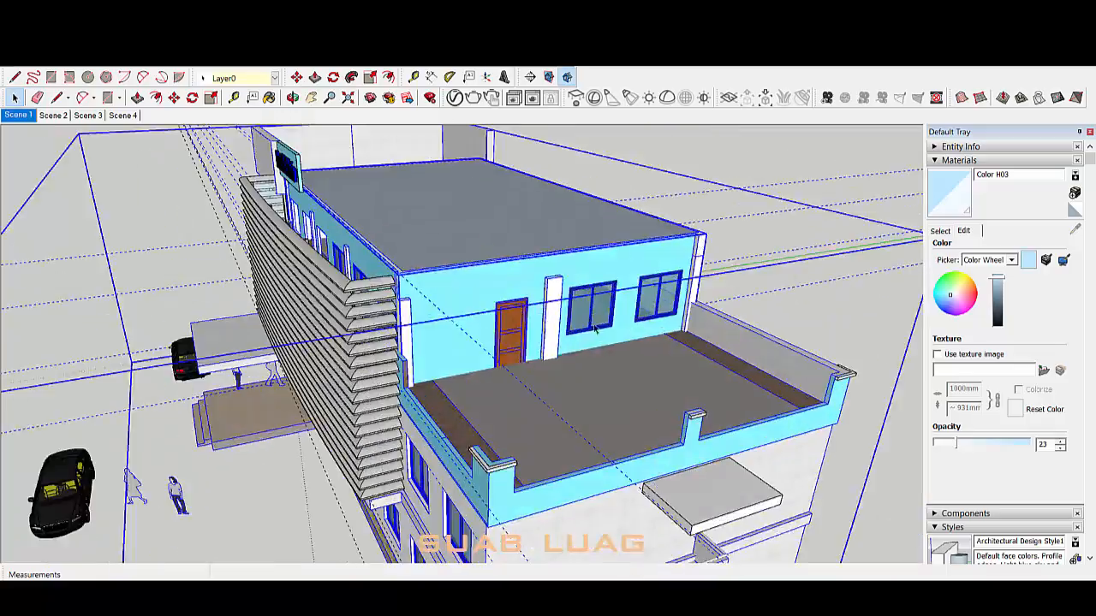
left_click(592, 315)
scroll(593, 315, "down", 4)
Step: Begin moving from the door's bottom corner, then cancel the move
middle_click_drag(593, 315, 916, 346)
middle_click_drag(304, 272, 448, 252)
scroll(411, 274, "down", 4)
scroll(354, 258, "up", 7)
scroll(354, 283, "up", 4)
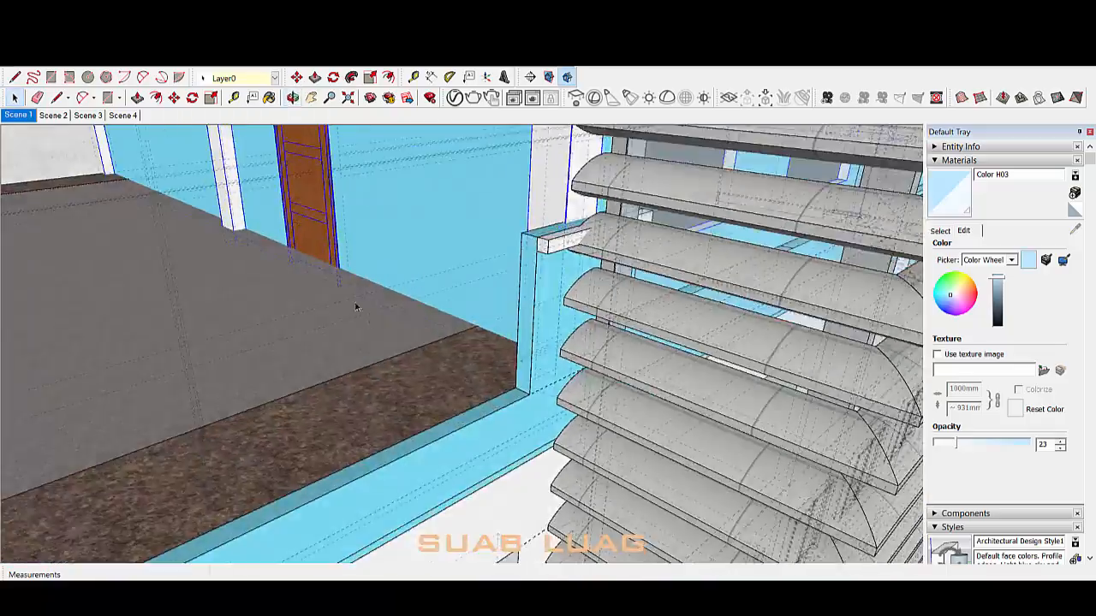
key("m")
left_click(340, 283)
key("space")
Step: Orbit around the louvred front to the building's left side
scroll(339, 264, "down", 10)
middle_click_drag(394, 270, 600, 188)
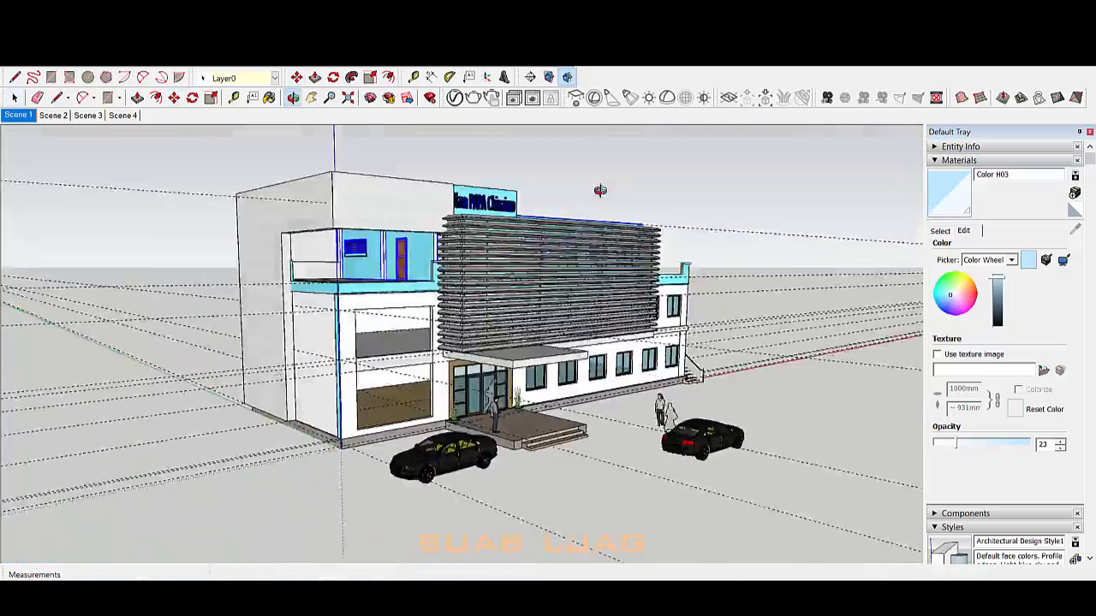
middle_click_drag(736, 231, 706, 320)
scroll(717, 318, "down", 4)
scroll(617, 333, "up", 3)
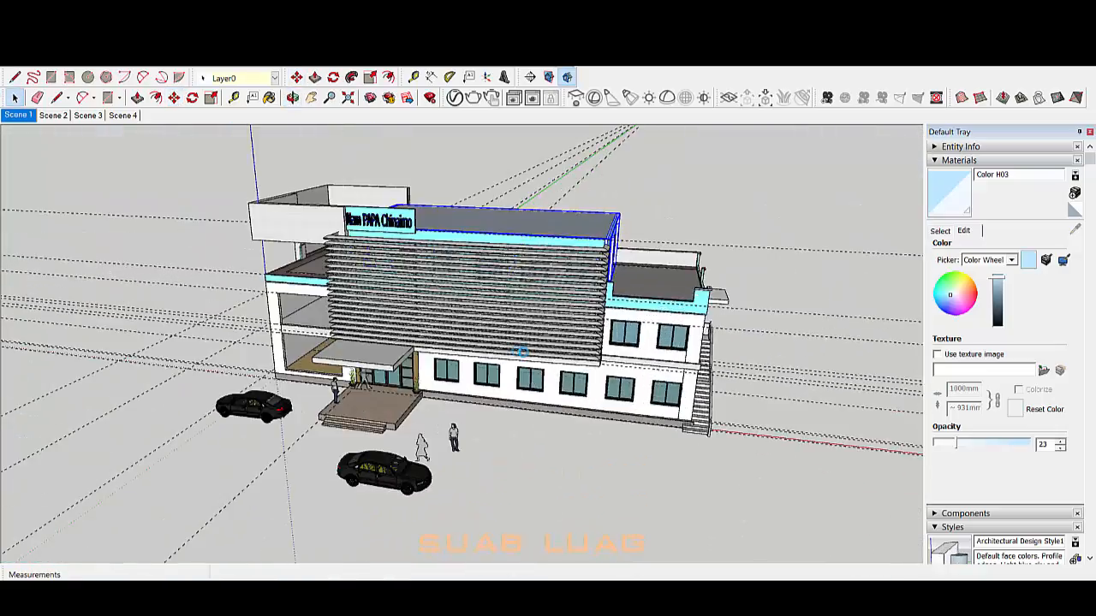
middle_click_drag(397, 367, 668, 299)
scroll(394, 351, "up", 4)
middle_click_drag(359, 369, 577, 377)
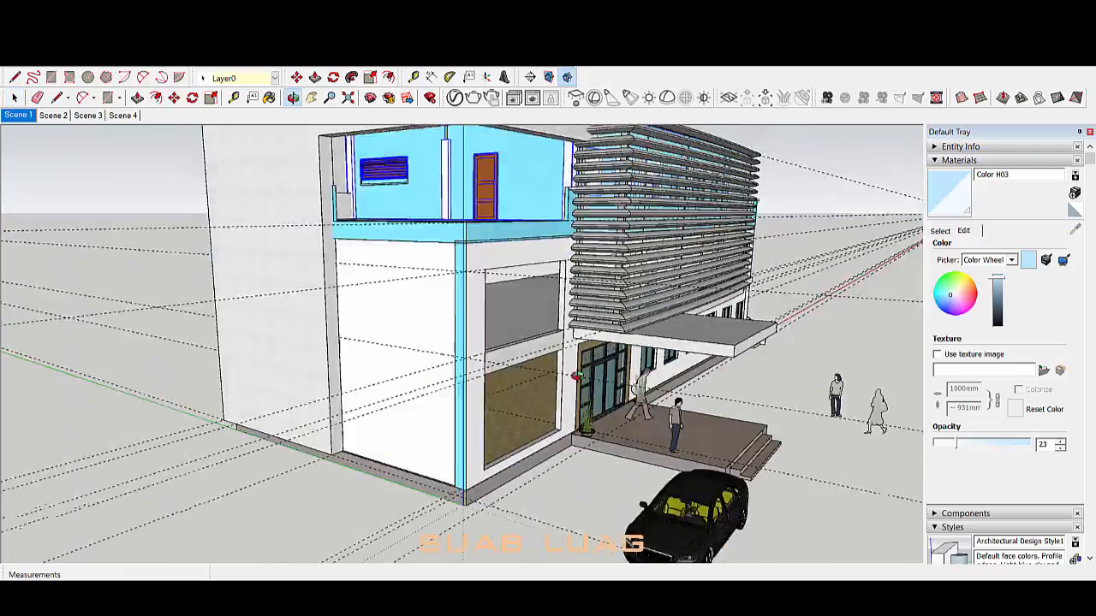
scroll(517, 488, "down", 2)
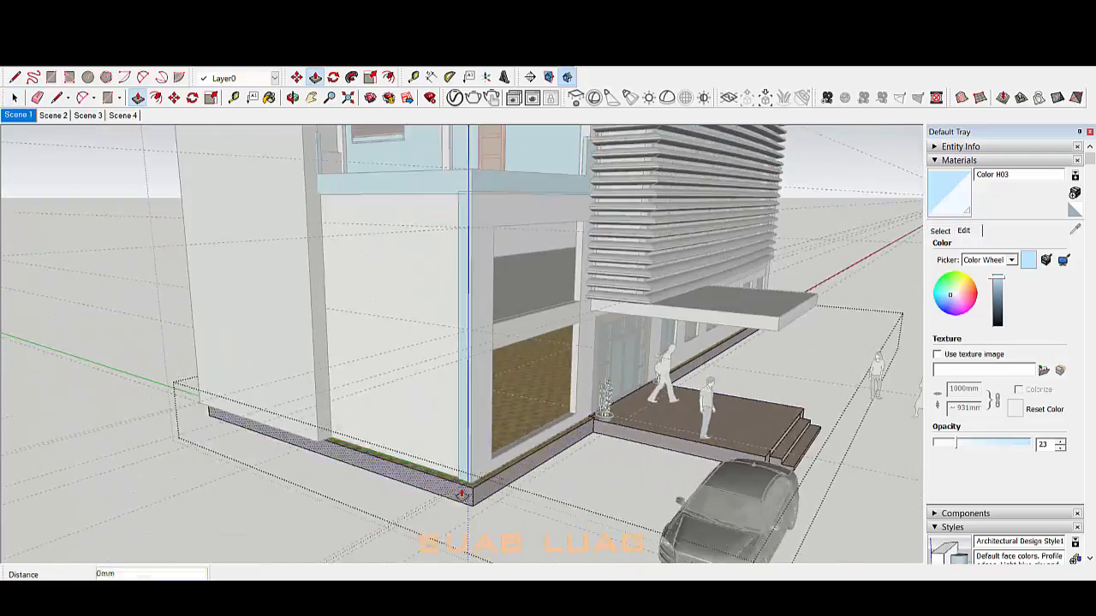
scroll(395, 412, "down", 3)
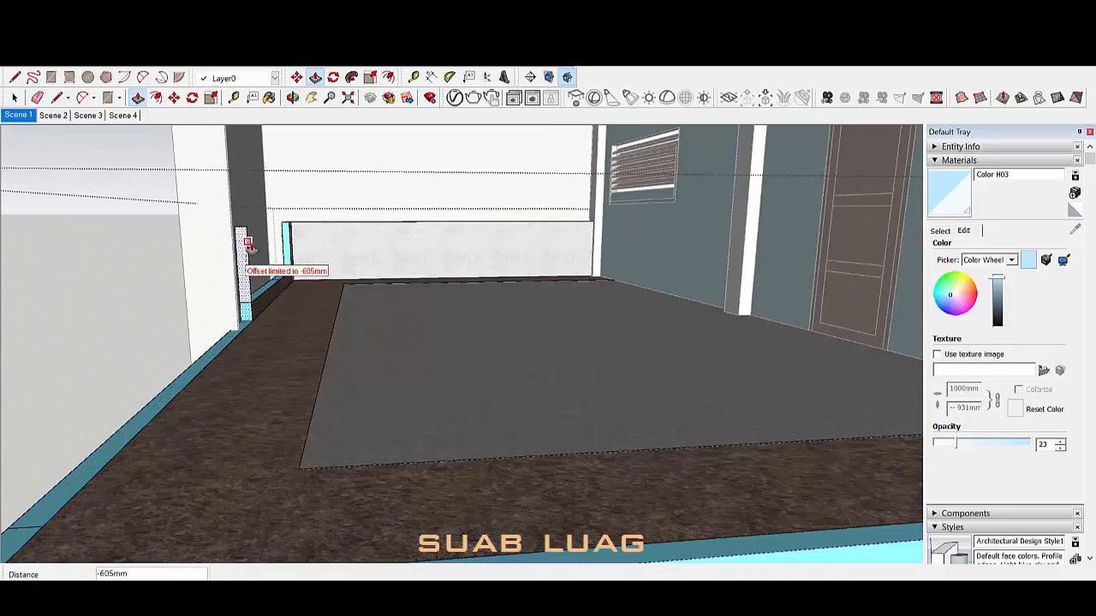
Step: Erase the leftover edges around the brown face
left_click(249, 243)
scroll(248, 244, "up", 2)
key("e")
left_click(240, 204)
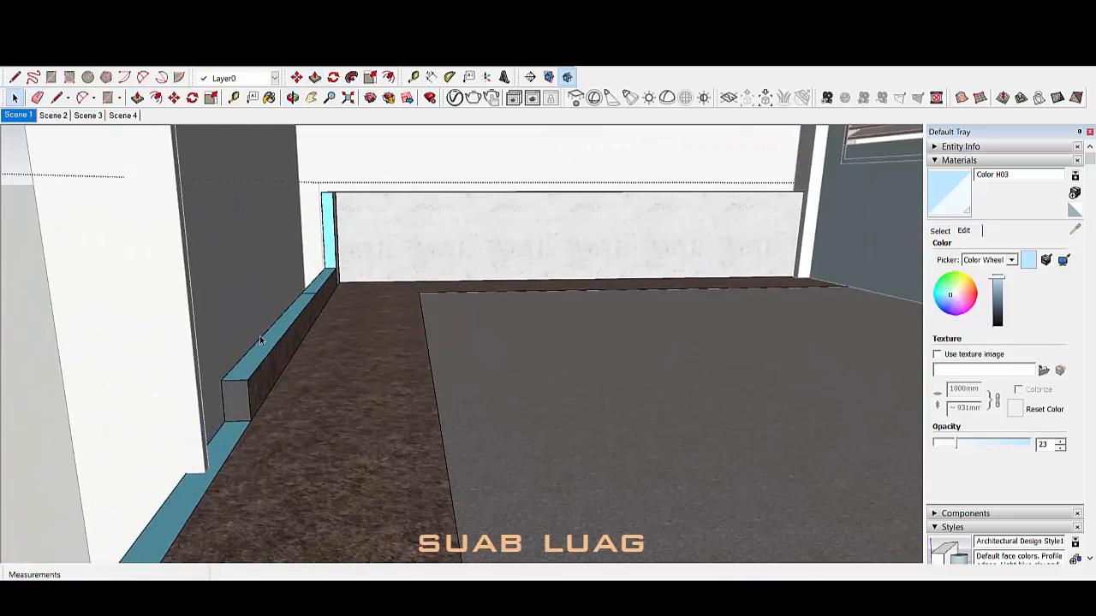
key("e")
scroll(317, 289, "up", 2)
key("space")
scroll(361, 291, "down", 3)
Step: Orbit to a low angle beneath the building and exit the edited group
middle_click_drag(364, 286, 450, 264)
scroll(450, 265, "down", 6)
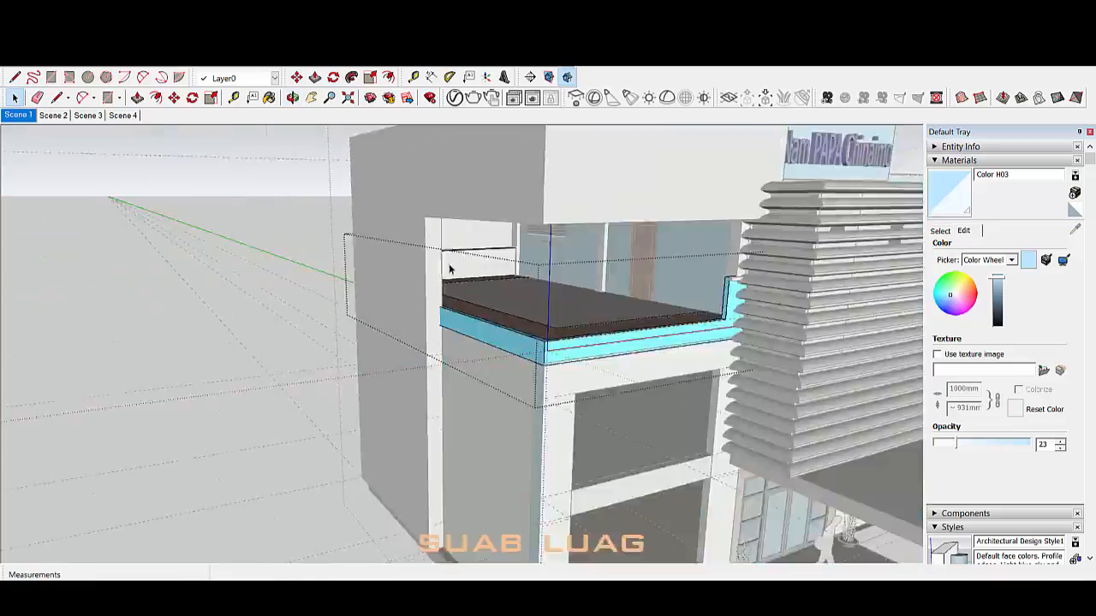
mouse_move(463, 355)
middle_mouse_down()
mouse_move(623, 341)
mouse_move(277, 523)
mouse_move(506, 401)
mouse_move(526, 342)
mouse_move(425, 413)
middle_mouse_up()
scroll(425, 413, "down", 4)
middle_click_drag(576, 458, 668, 398)
left_click(310, 386)
scroll(351, 454, "up", 6)
Step: Push/Pull the frame panel's bottom face downward
double_click(392, 460)
middle_click_drag(392, 460, 384, 376)
key("p")
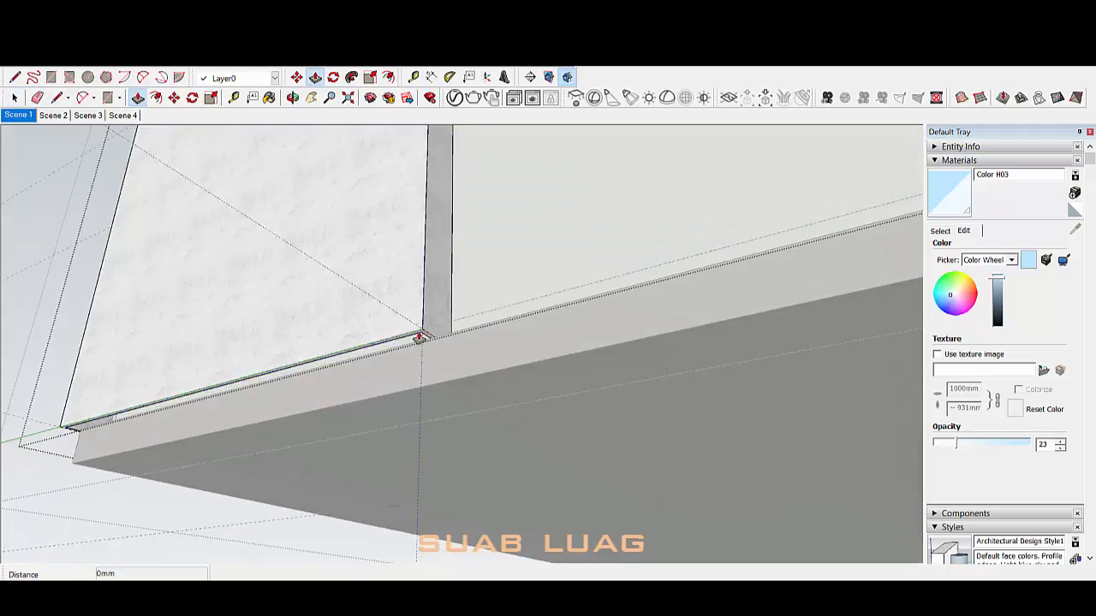
left_click_drag(420, 337, 421, 372)
key("space")
mouse_move(421, 373)
middle_mouse_down()
mouse_move(470, 308)
mouse_move(423, 396)
mouse_move(318, 255)
mouse_move(431, 262)
mouse_move(458, 337)
middle_mouse_up()
scroll(470, 308, "down", 8)
scroll(346, 234, "down", 5)
Step: Give the current material the Light-Blue-200x200.jpg texture image
key("b")
left_click(940, 231)
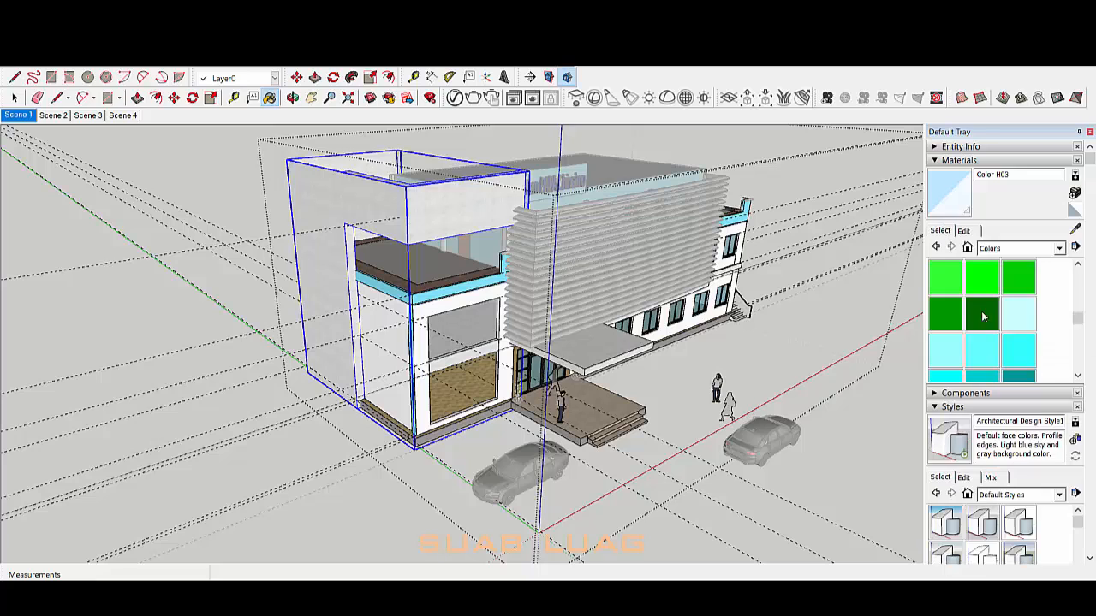
left_click(963, 231)
left_click(1043, 370)
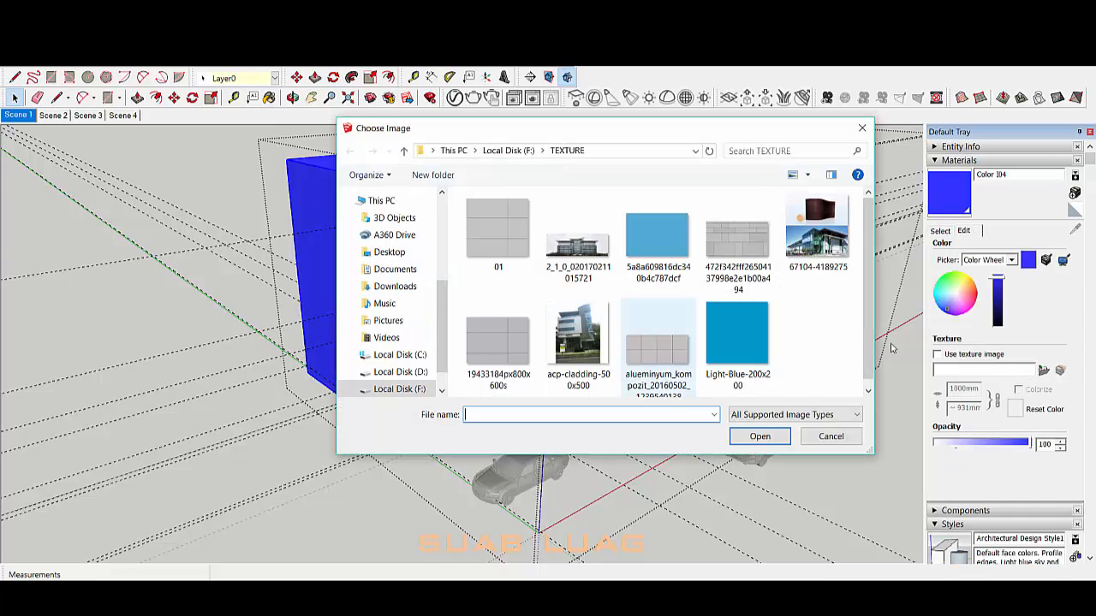
left_click(738, 325)
left_click(657, 229)
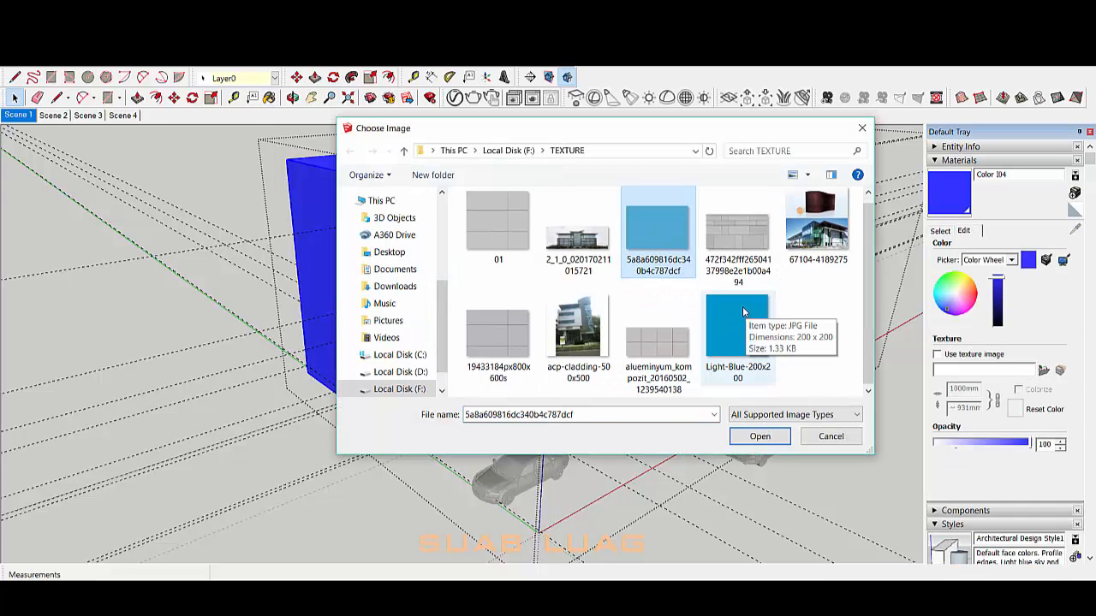
left_click(761, 436)
scroll(448, 208, "up", 6)
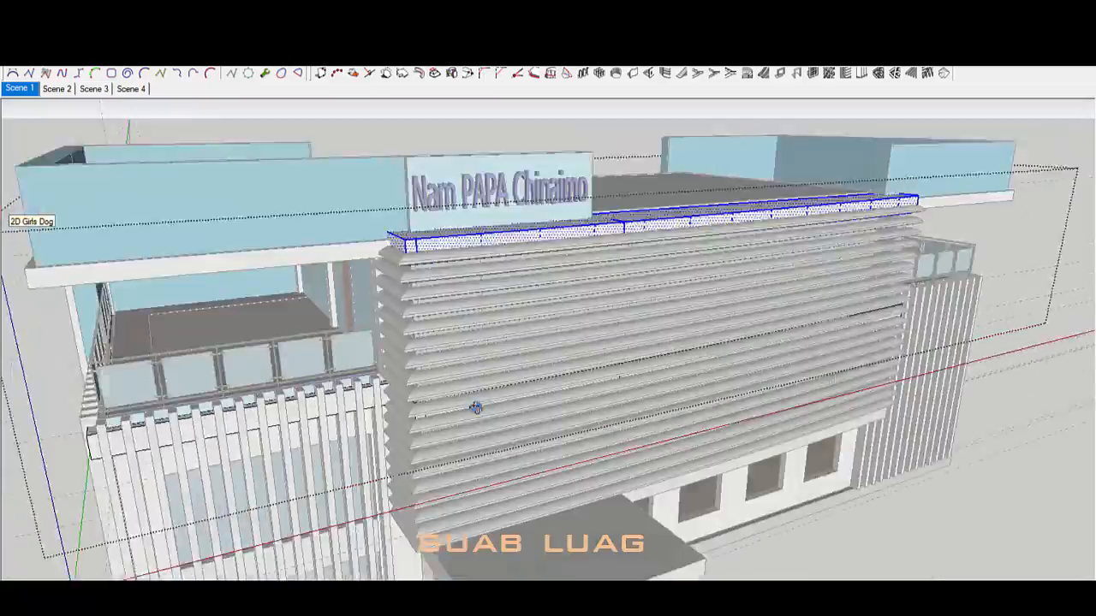
Step: Orbit around the facade to the end of the white capping slab
mouse_move(477, 408)
middle_mouse_down()
mouse_move(335, 322)
mouse_move(541, 333)
mouse_move(632, 306)
mouse_move(641, 384)
mouse_move(546, 416)
middle_mouse_up()
scroll(545, 416, "up", 1)
left_click(545, 416)
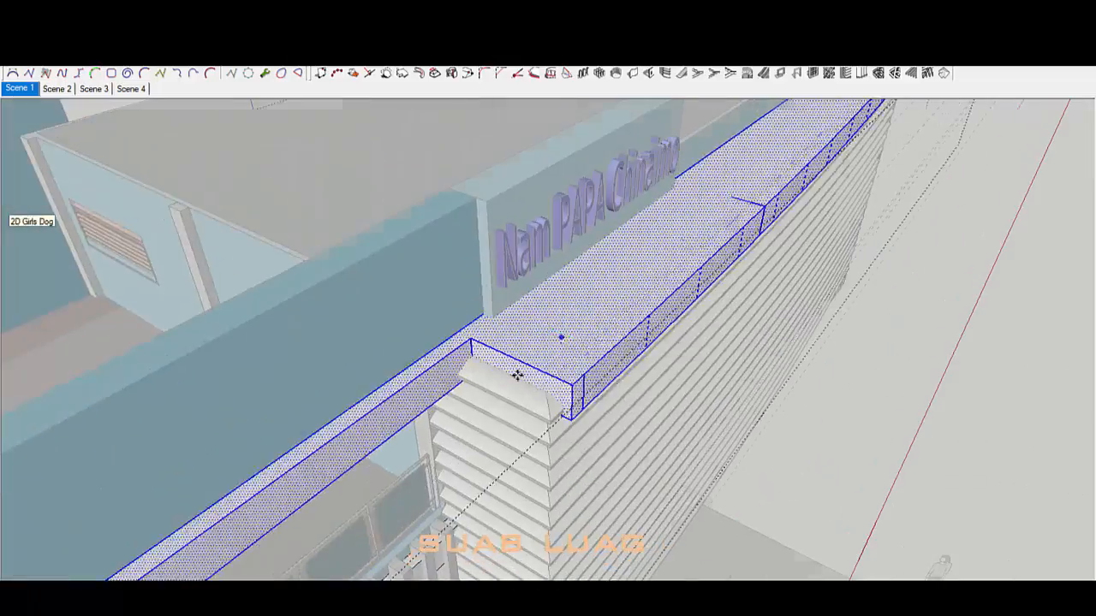
middle_click_drag(517, 375, 373, 334)
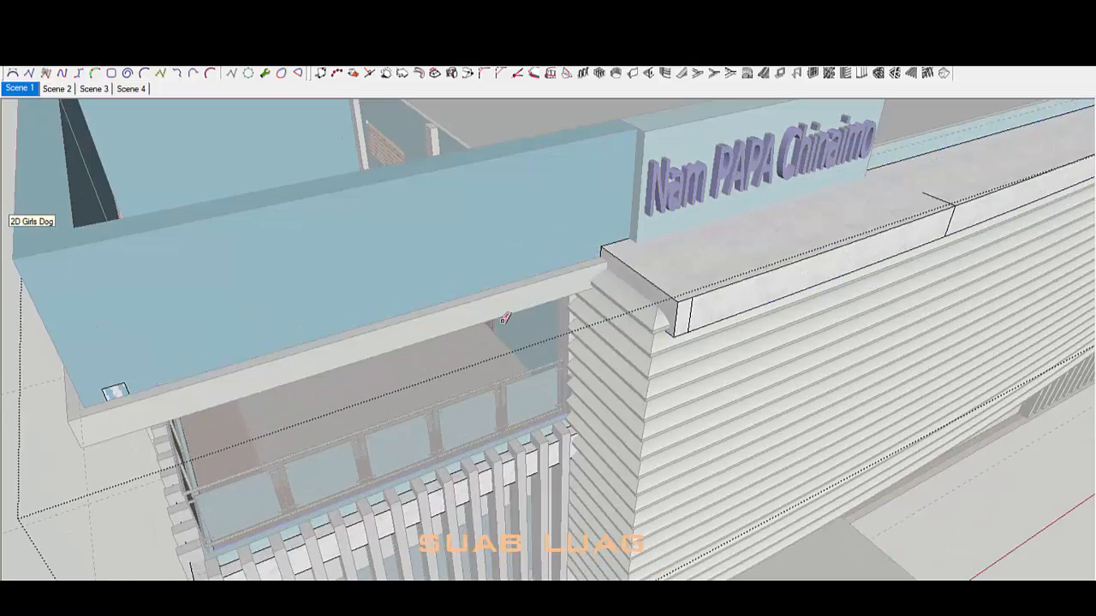
middle_click_drag(506, 319, 590, 313)
scroll(303, 357, "down", 3)
scroll(590, 313, "up", 5)
Step: Select the slab's end faces and move them outward
key("space")
left_click_drag(471, 214, 591, 424)
key("m")
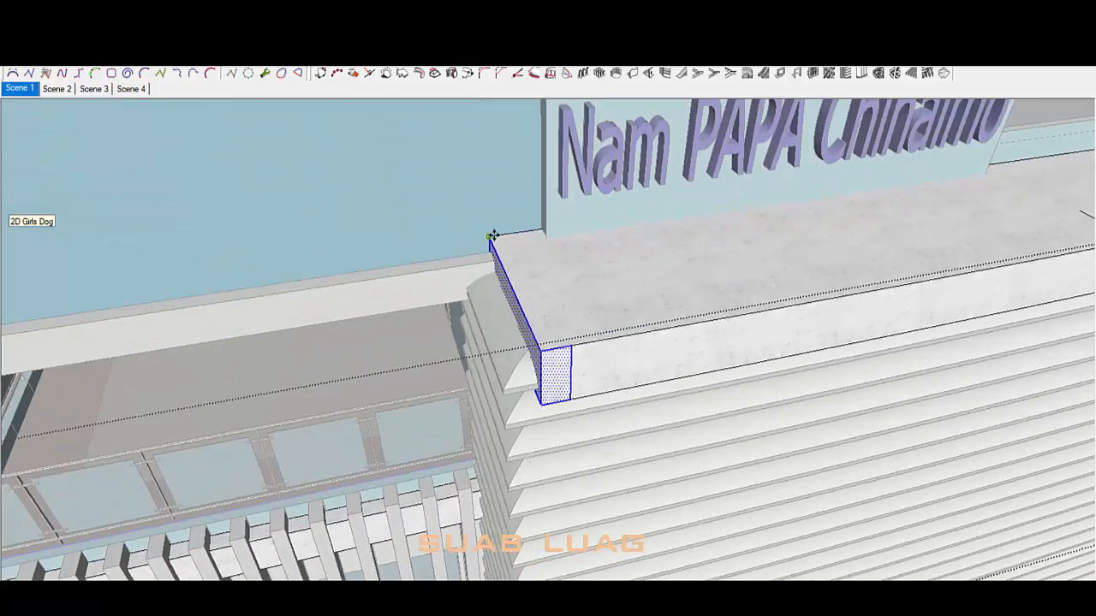
scroll(503, 425, "up", 2)
scroll(506, 424, "down", 10)
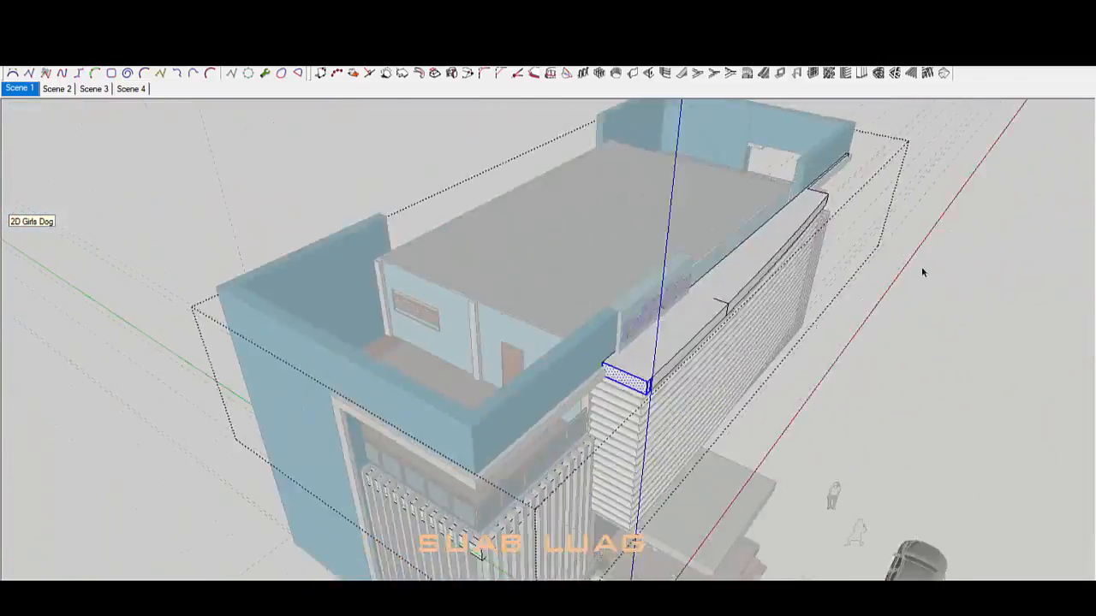
mouse_move(922, 272)
middle_mouse_down()
mouse_move(674, 371)
mouse_move(896, 240)
middle_mouse_up()
scroll(895, 240, "up", 5)
mouse_move(685, 296)
middle_mouse_down()
mouse_move(545, 334)
mouse_move(420, 425)
middle_mouse_up()
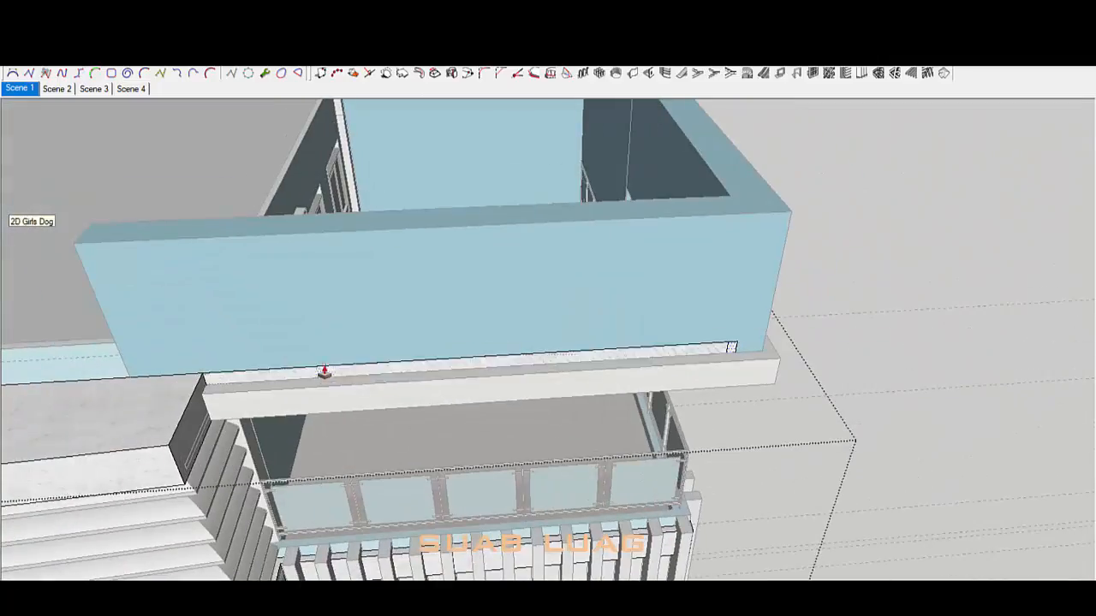
middle_click_drag(349, 377, 411, 356)
Step: Make the slab and its edge strip into one group
key("space")
triple_click(283, 364)
right_click(285, 365)
left_click(359, 202)
triple_click(343, 351)
key("p")
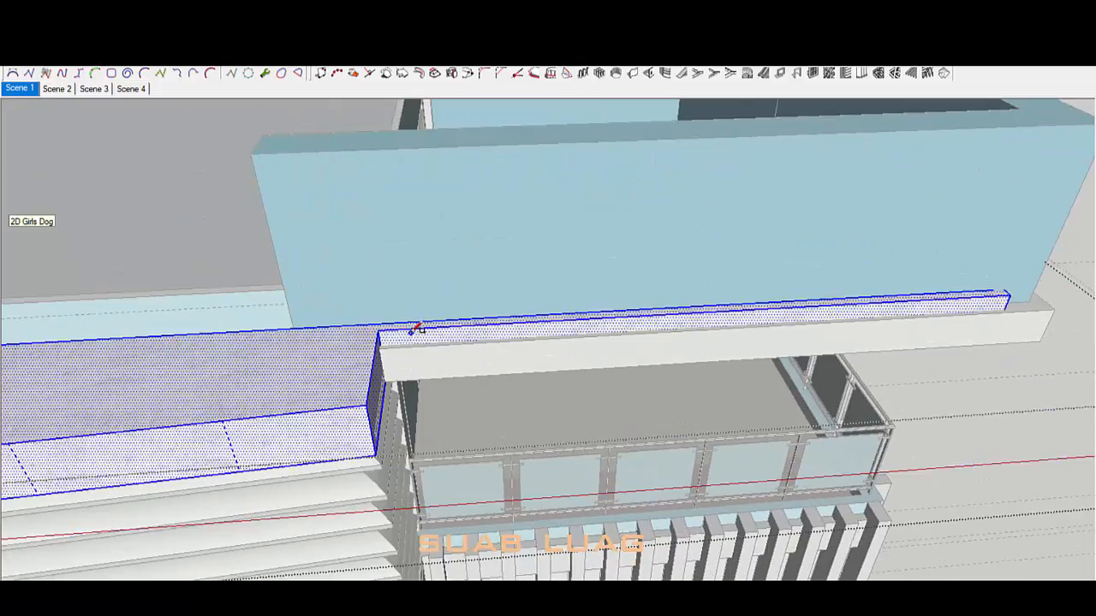
scroll(415, 328, "up", 2)
scroll(433, 328, "down", 4)
Step: Select the slab's top face and inspect the slab, louvred wall and balcony parapet
mouse_move(434, 328)
middle_mouse_down()
mouse_move(668, 320)
mouse_move(636, 421)
mouse_move(536, 342)
middle_mouse_up()
scroll(676, 317, "up", 4)
key("space")
scroll(661, 310, "down", 5)
left_click(635, 423)
scroll(711, 247, "down", 5)
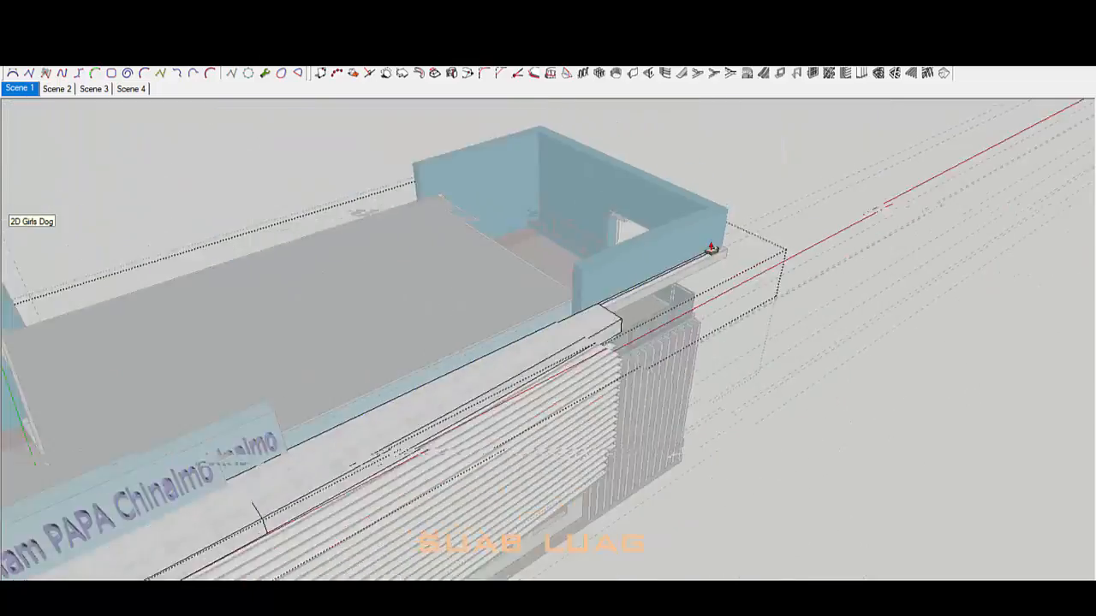
left_click(448, 365)
mouse_move(711, 247)
middle_mouse_down()
mouse_move(448, 365)
mouse_move(367, 450)
mouse_move(519, 399)
mouse_move(651, 296)
mouse_move(636, 288)
middle_mouse_up()
mouse_move(751, 367)
middle_mouse_down()
mouse_move(454, 391)
mouse_move(439, 302)
mouse_move(385, 560)
mouse_move(933, 387)
middle_mouse_up()
scroll(929, 386, "up", 4)
left_click(685, 344)
mouse_move(685, 344)
middle_mouse_down()
mouse_move(627, 395)
mouse_move(470, 335)
mouse_move(149, 248)
mouse_move(266, 268)
middle_mouse_up()
scroll(198, 257, "down", 4)
Step: Draw the first edge from the parapet corner to its left corner above the louvres
key("e")
left_click_drag(704, 373, 705, 346)
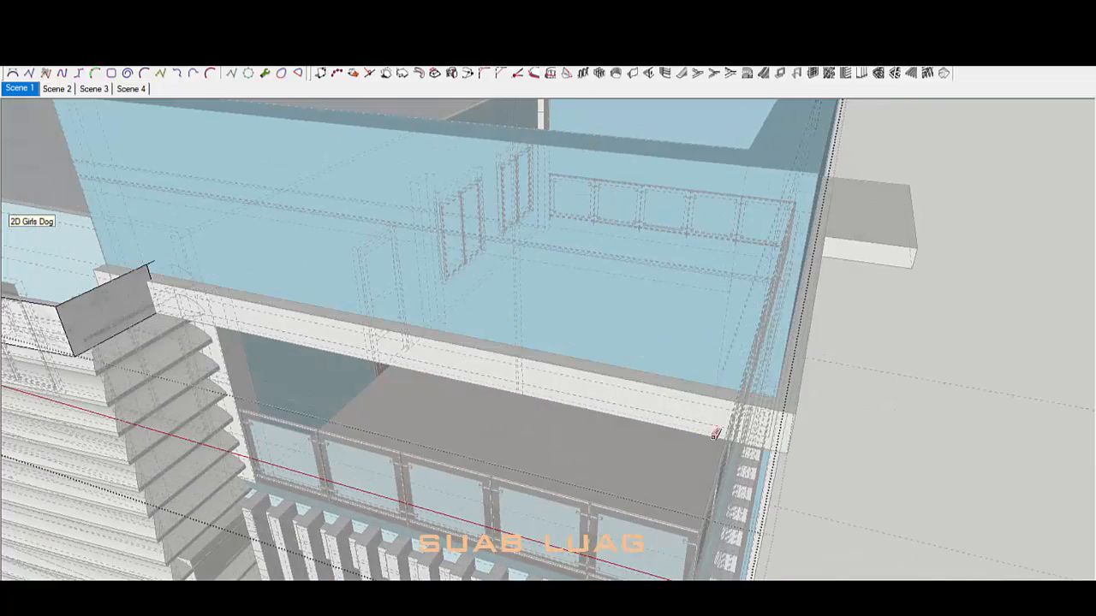
middle_click_drag(716, 435, 815, 215)
mouse_move(531, 287)
middle_mouse_down()
mouse_move(631, 362)
mouse_move(814, 357)
middle_mouse_up()
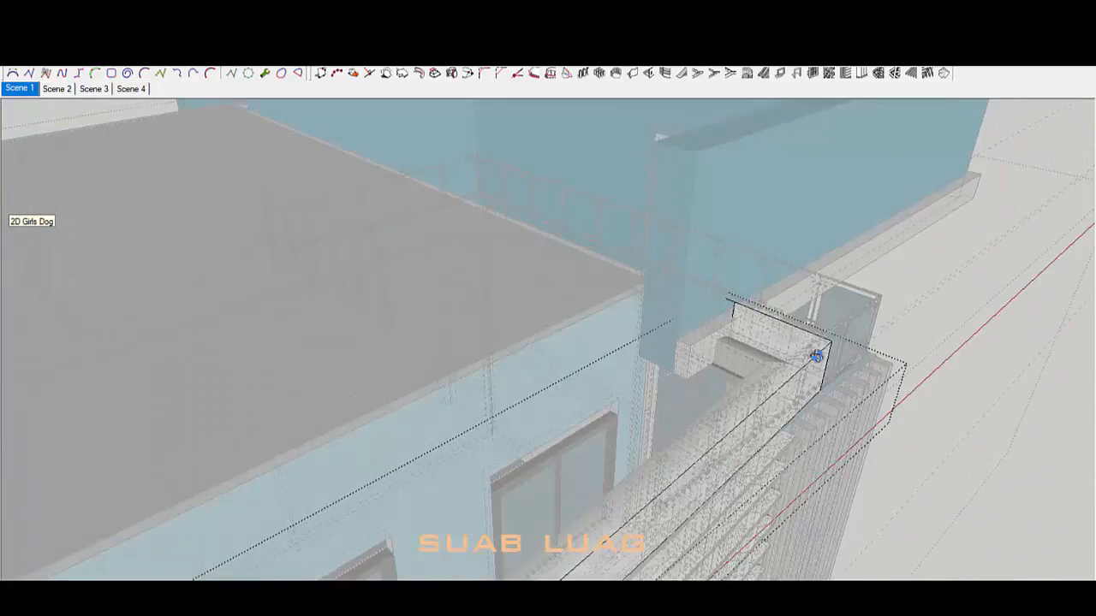
scroll(718, 280, "up", 3)
key("l")
left_click(714, 276)
scroll(745, 250, "down", 8)
scroll(524, 347, "up", 5)
left_click(222, 463)
Step: Add lines to the parapet's far end and left end, closing the top face
mouse_move(343, 440)
middle_mouse_down()
mouse_move(766, 338)
mouse_move(839, 199)
mouse_move(705, 335)
mouse_move(835, 351)
middle_mouse_up()
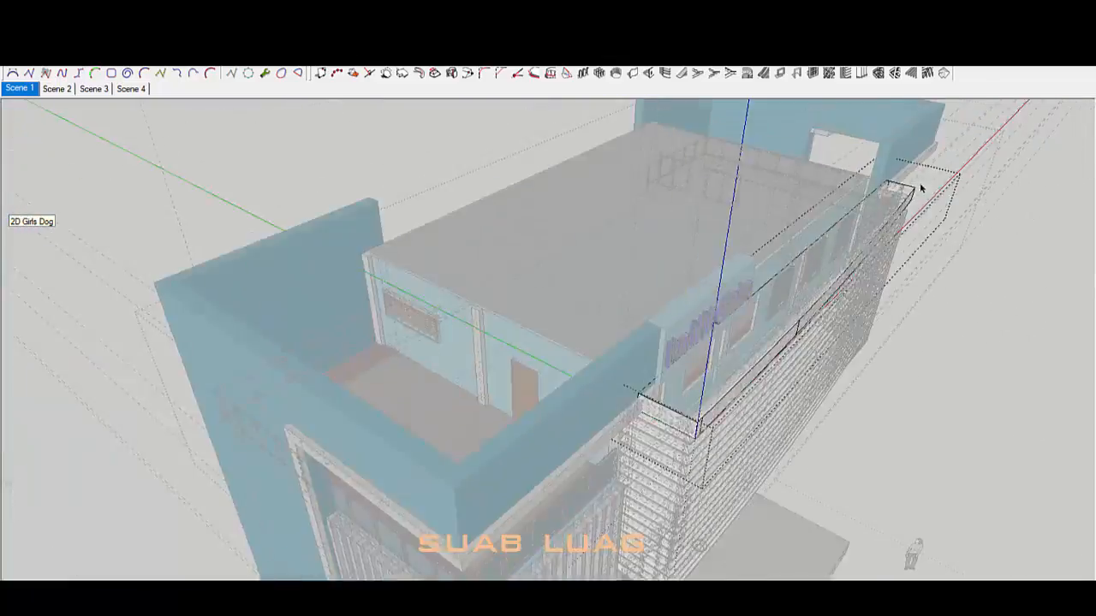
scroll(890, 205, "up", 6)
mouse_move(878, 213)
middle_mouse_down()
mouse_move(781, 233)
mouse_move(863, 177)
middle_mouse_up()
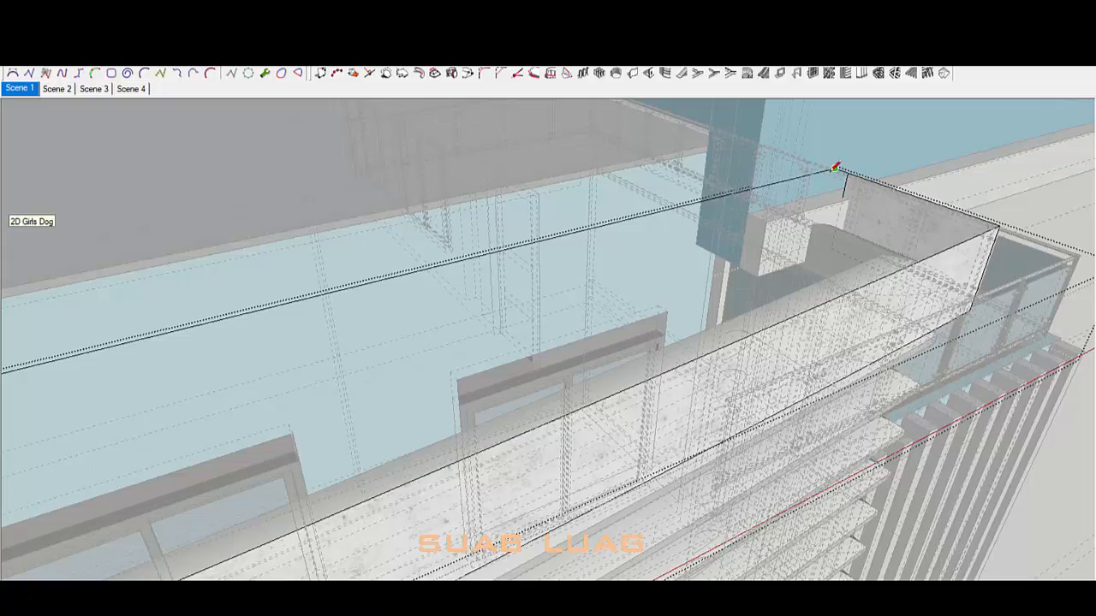
left_click(819, 243)
scroll(819, 244, "down", 7)
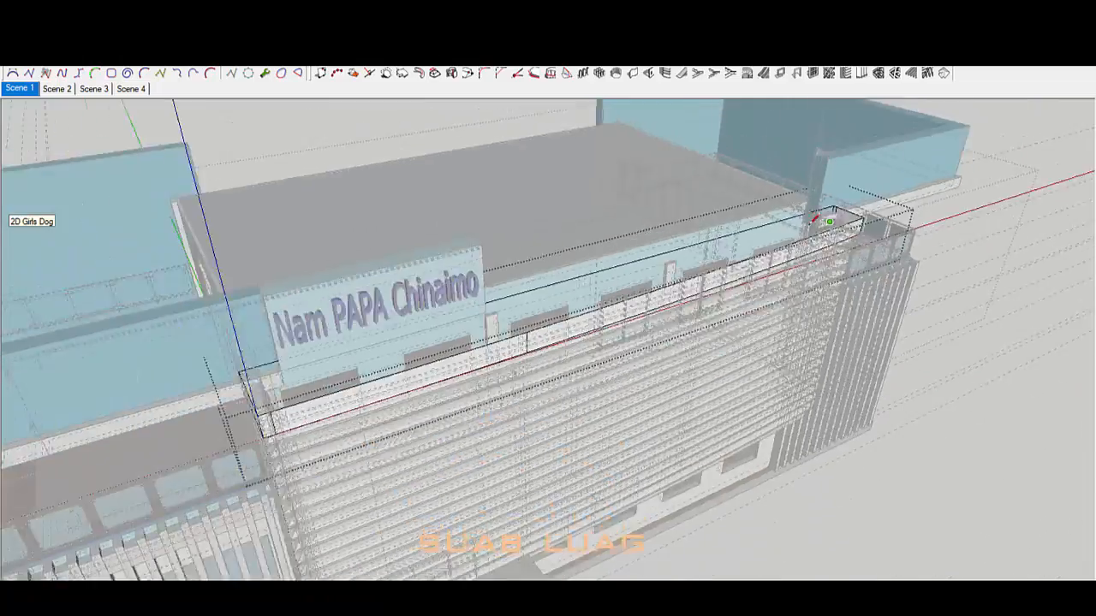
middle_click_drag(292, 377, 514, 321)
scroll(514, 315, "up", 6)
left_click(487, 311)
key("space")
Step: Select the new top face and check the white capping slab over the louvre screen
left_click(728, 248)
scroll(504, 402, "down", 4)
middle_click_drag(503, 401, 662, 373)
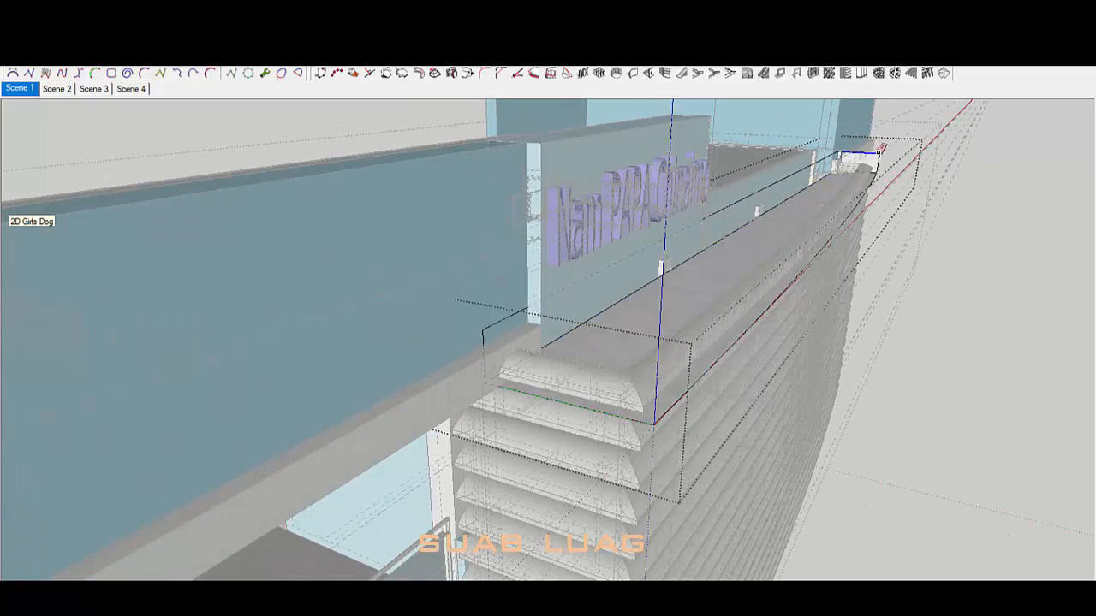
scroll(878, 152, "up", 5)
left_click(885, 163)
scroll(899, 150, "down", 5)
mouse_move(660, 321)
middle_mouse_down()
mouse_move(502, 318)
mouse_move(602, 313)
mouse_move(428, 267)
mouse_move(465, 241)
mouse_move(734, 269)
mouse_move(359, 448)
mouse_move(543, 352)
mouse_move(711, 343)
middle_mouse_up()
scroll(535, 334, "up", 3)
Step: Open the cyan sign wall group for editing
key("p")
scroll(595, 340, "down", 5)
left_click(677, 163)
mouse_move(676, 167)
middle_mouse_down()
mouse_move(844, 218)
mouse_move(884, 140)
mouse_move(728, 189)
mouse_move(590, 369)
mouse_move(416, 310)
mouse_move(445, 238)
middle_mouse_up()
key("space")
scroll(581, 379, "up", 4)
scroll(405, 209, "up", 1)
double_click(409, 202)
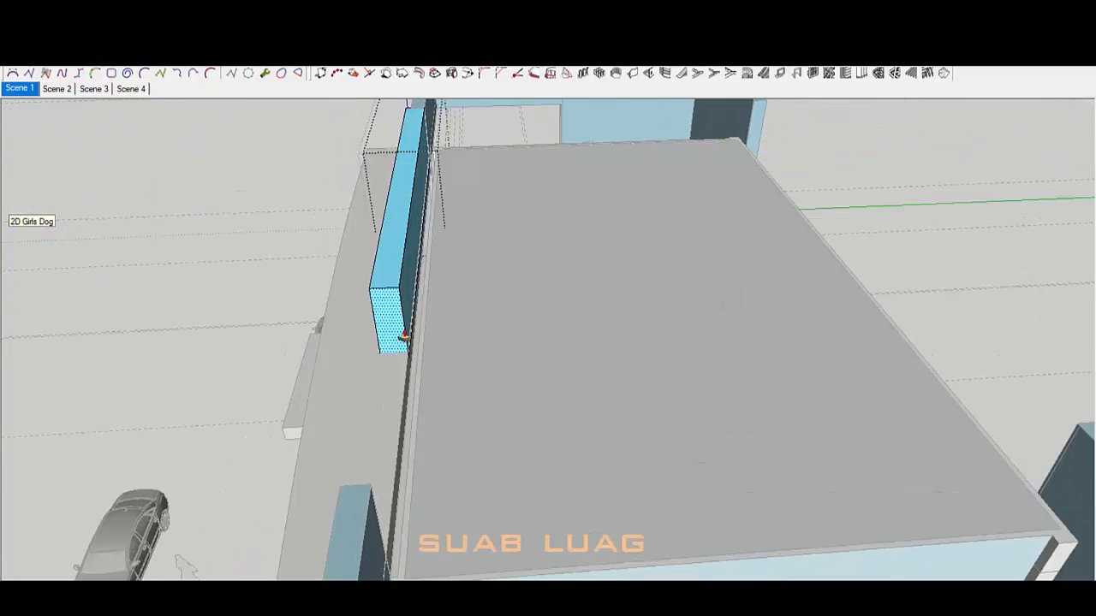
Step: Push/Pull the cyan sign wall's right end face inward, then exit the group
middle_click_drag(404, 335, 848, 245)
scroll(843, 243, "down", 2)
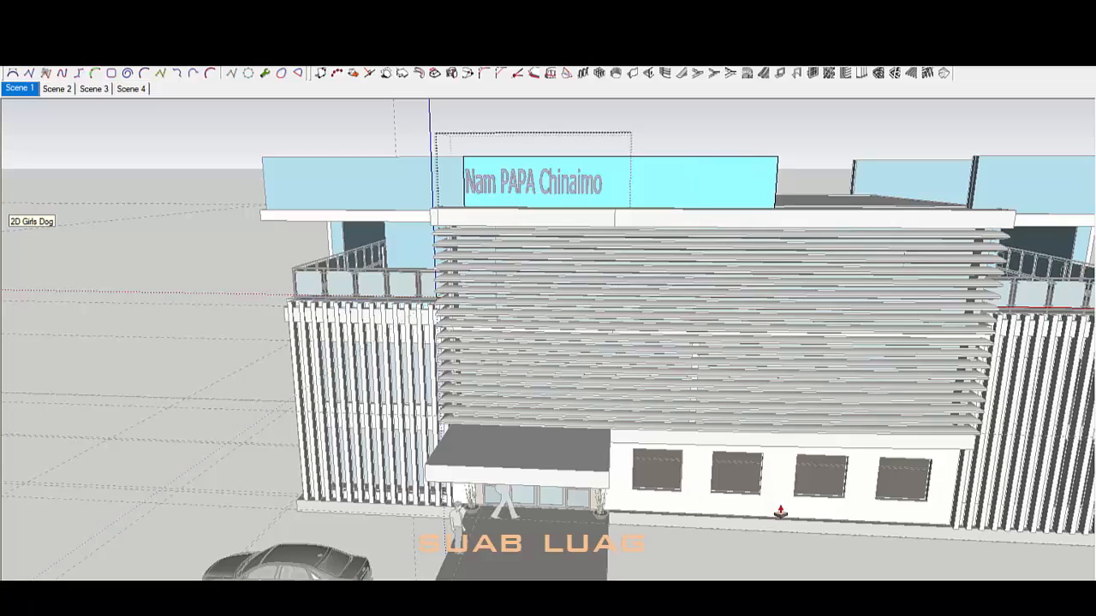
mouse_move(781, 512)
middle_mouse_down()
mouse_move(785, 409)
mouse_move(763, 487)
mouse_move(728, 414)
mouse_move(590, 462)
middle_mouse_up()
scroll(763, 487, "up", 1)
scroll(759, 456, "down", 2)
left_click(590, 238)
middle_click_drag(531, 548, 641, 502)
left_click(641, 502)
key("space")
middle_click_drag(632, 295, 531, 250)
left_click(536, 450)
Step: Open the right blue parapet group, select it, then close its editing
scroll(744, 249, "up", 3)
middle_click_drag(536, 450, 609, 331)
double_click(745, 249)
left_click(744, 249)
scroll(334, 257, "up", 5)
left_click(340, 137)
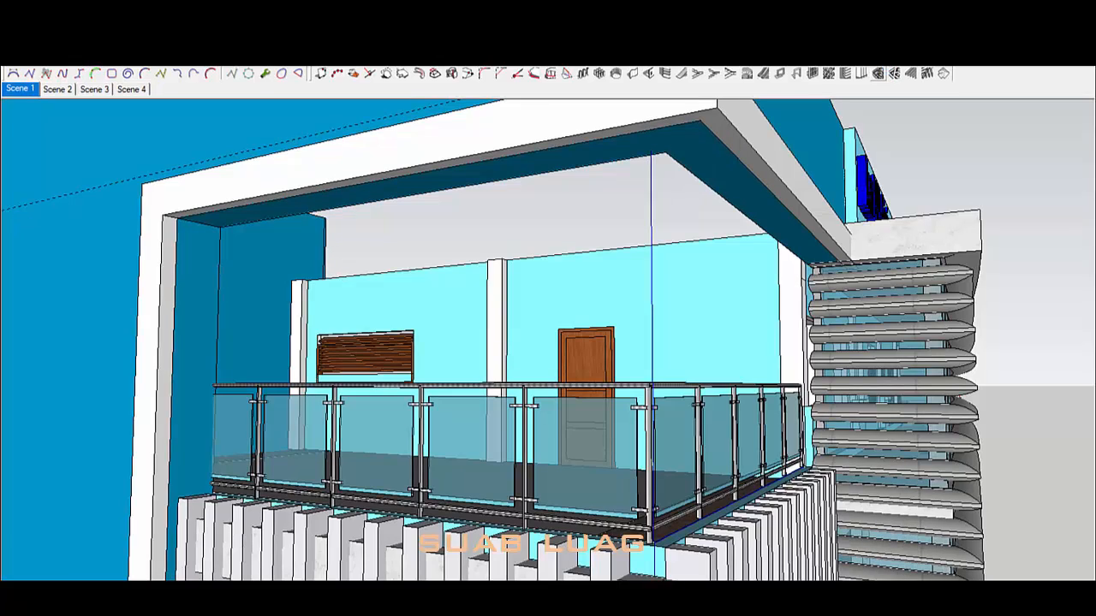
Step: Build an SQ75x75 Profile Builder member beneath the white frame above the left balcony
left_click(894, 68)
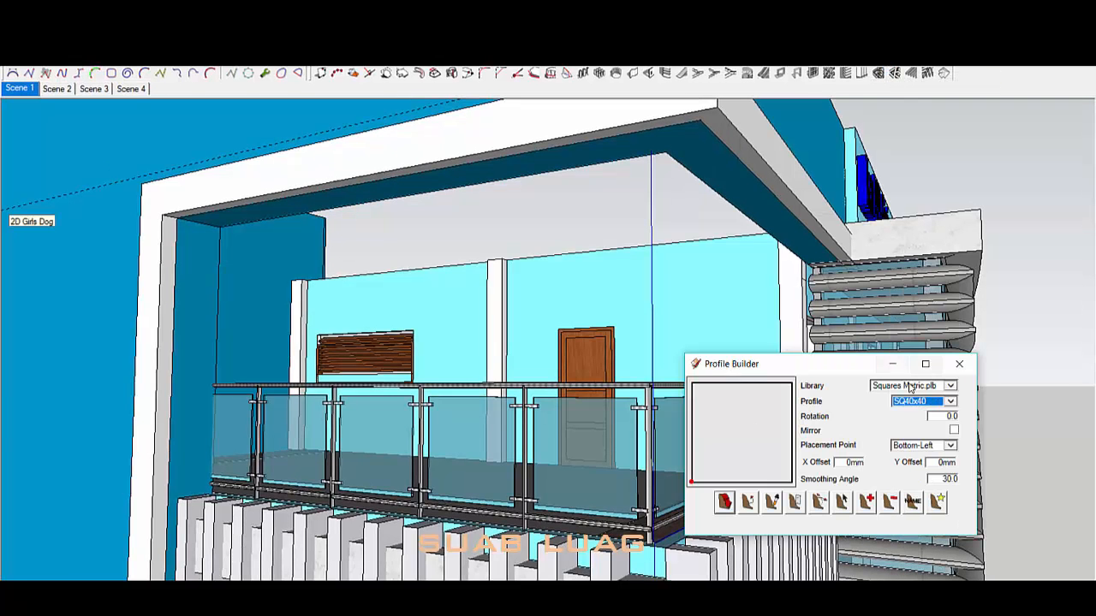
left_click(725, 505)
middle_click_drag(600, 402, 480, 291)
scroll(162, 193, "up", 2)
middle_click_drag(771, 240, 600, 343)
scroll(637, 229, "down", 3)
key("space")
double_click(628, 230)
left_click(627, 230)
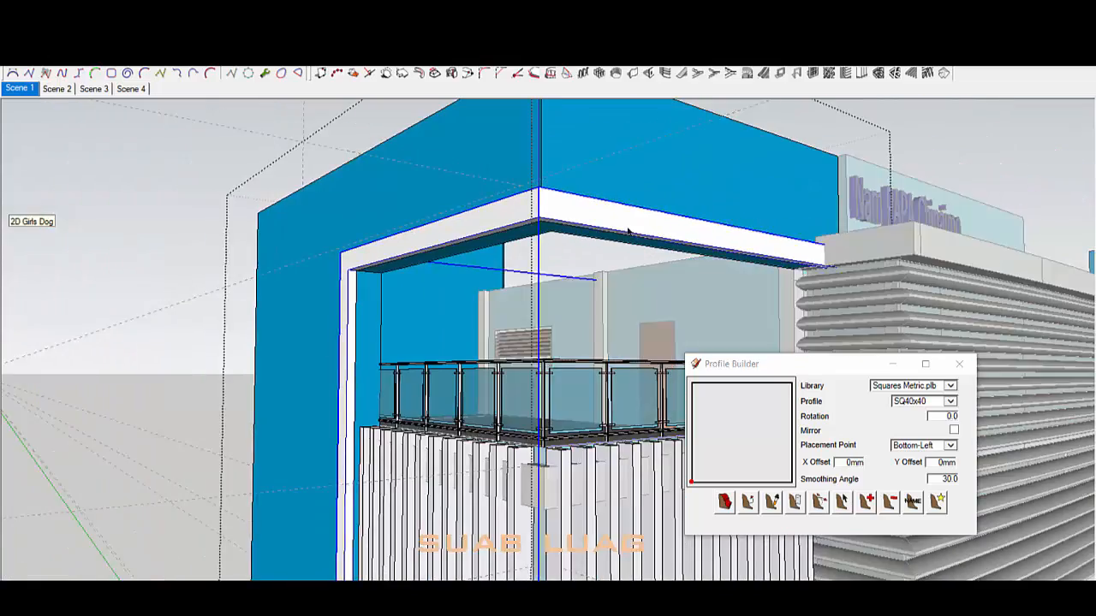
middle_click_drag(627, 231, 628, 162)
left_click(725, 504)
middle_click_drag(771, 300, 770, 223)
scroll(805, 231, "up", 2)
left_click(848, 223)
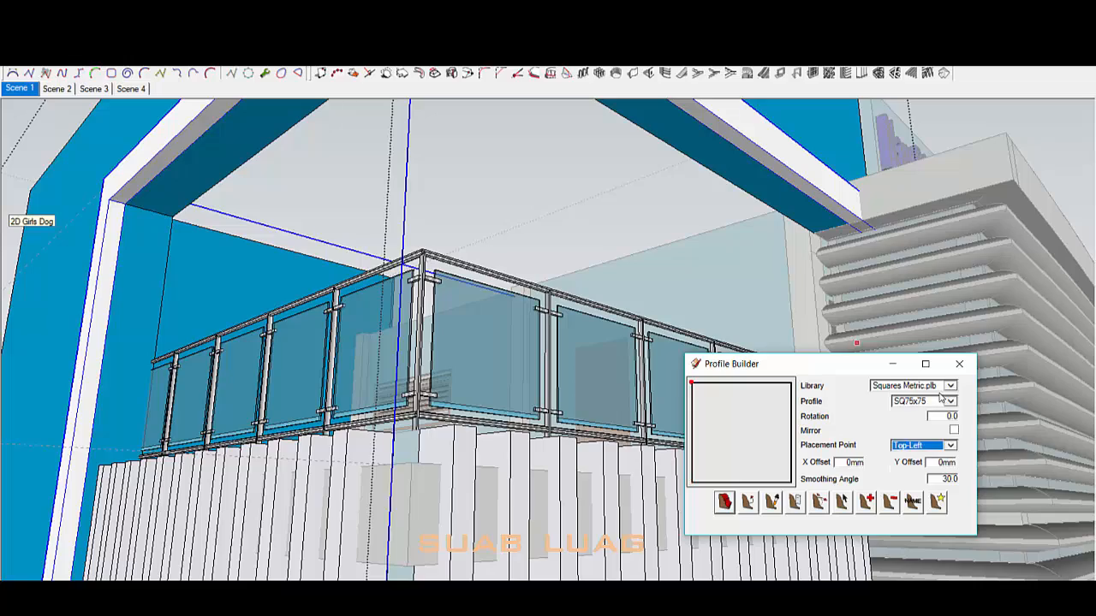
middle_click_drag(801, 190, 661, 138)
Step: Turn the new thin SQ75x75 beam into a component
left_click(597, 179)
middle_click_drag(596, 179, 483, 218)
scroll(436, 188, "up", 1)
key("b")
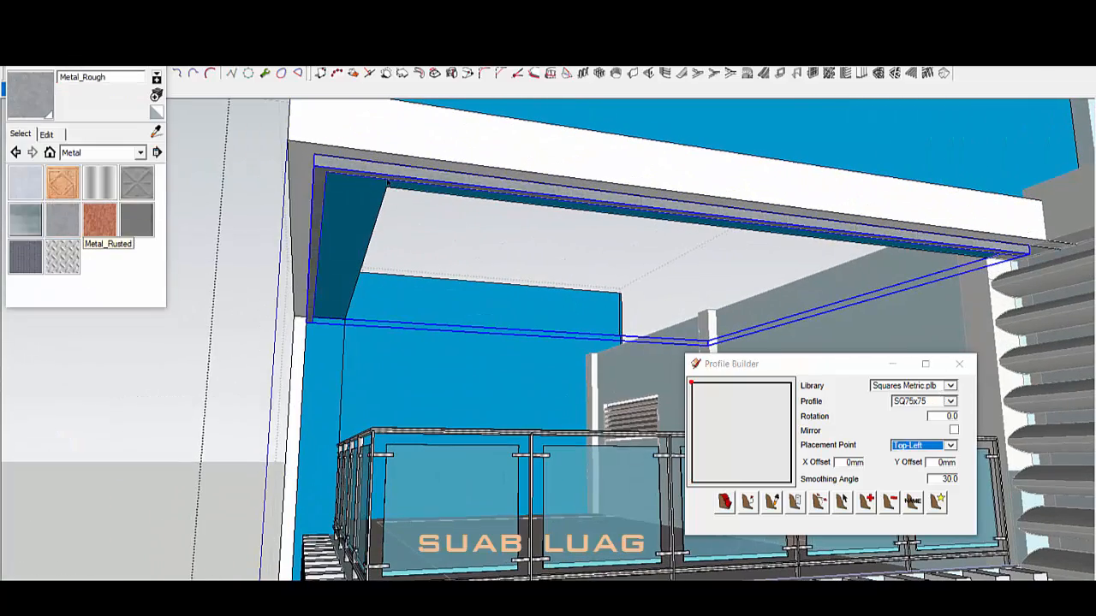
right_click(429, 175)
left_click(476, 119)
Step: Move-copy the beam downward and array it into evenly spaced slats
key("m")
middle_click_drag(371, 171, 386, 334)
left_click(317, 212)
key("ctrl")
scroll(416, 313, "down", 3)
key("space")
Step: Select the bottom slat and review the slat stack and louvred front
left_click(352, 415)
scroll(359, 375, "down", 8)
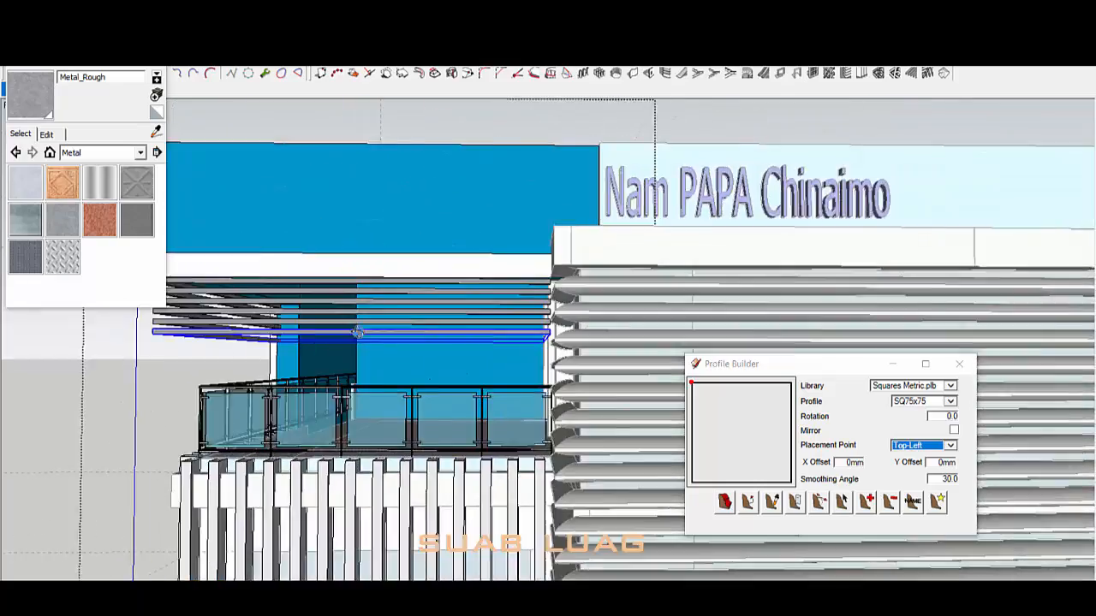
scroll(357, 348, "up", 5)
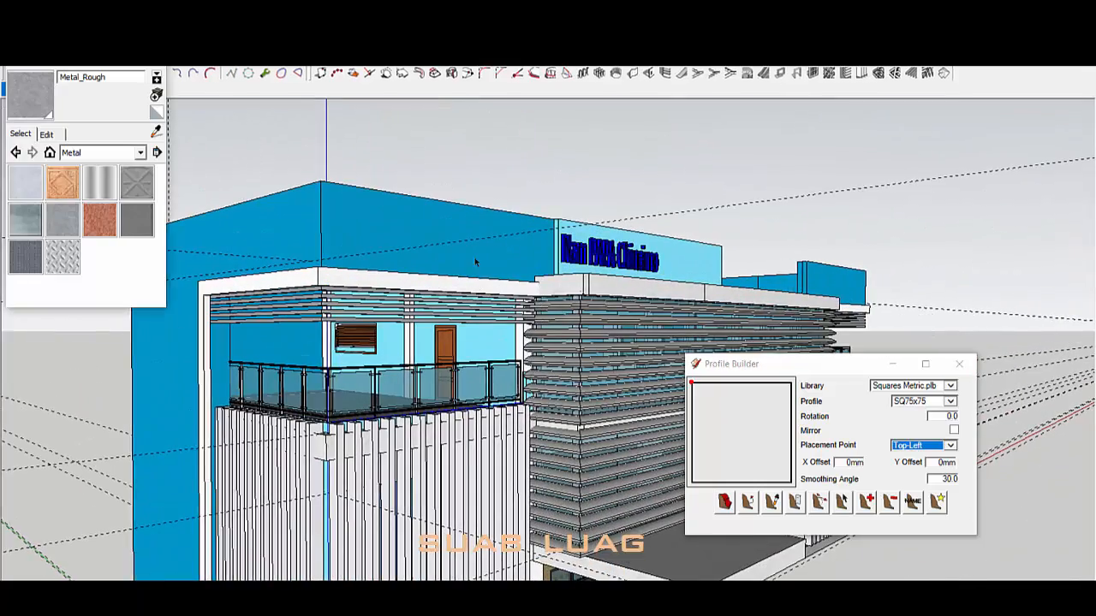
scroll(389, 358, "down", 5)
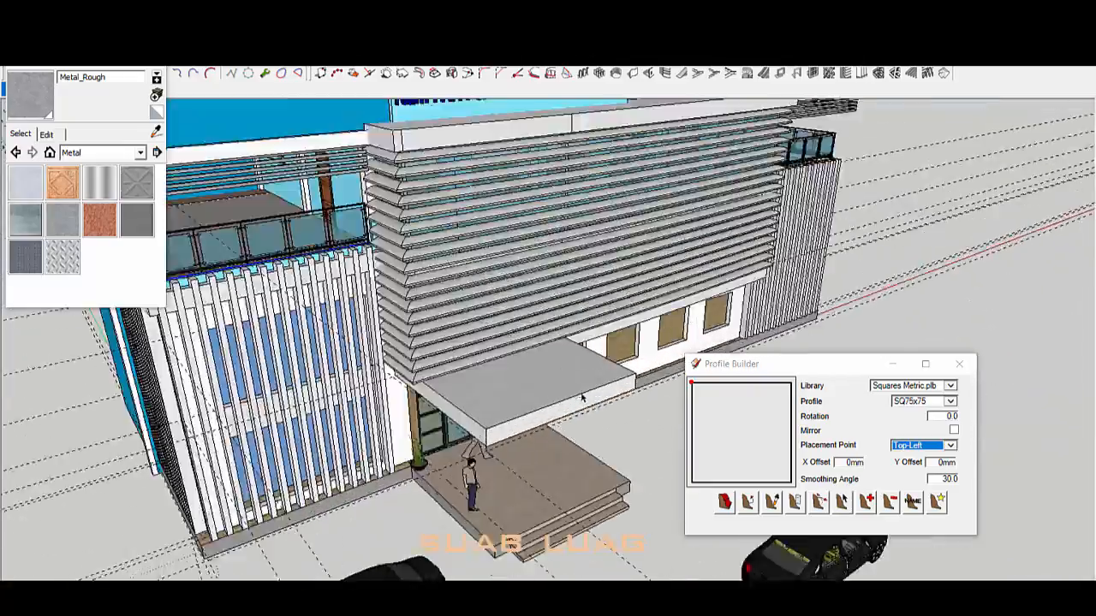
middle_click_drag(582, 398, 588, 311)
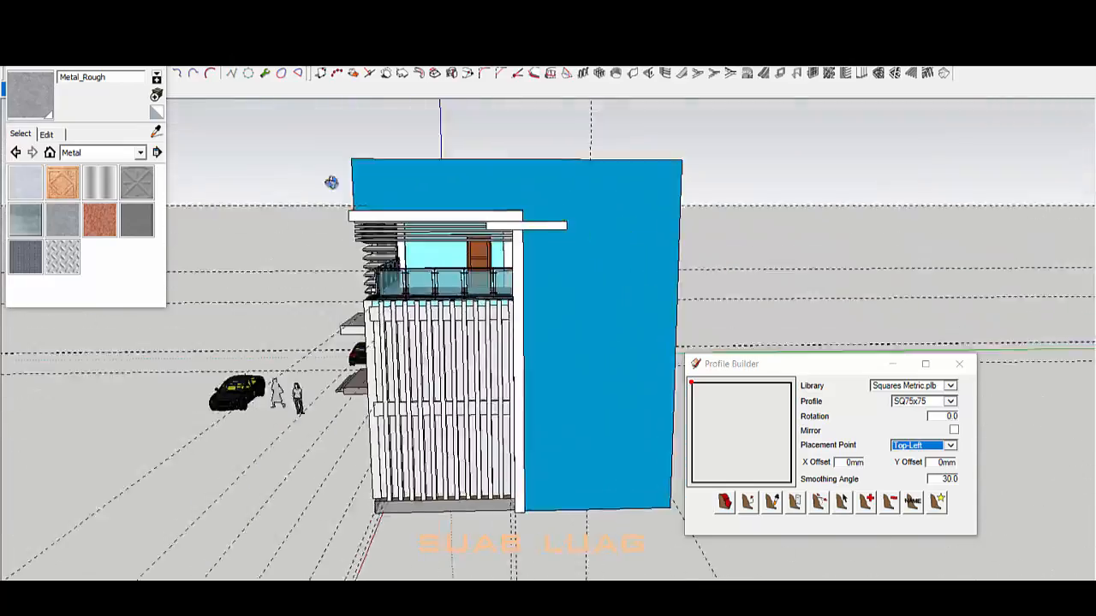
scroll(417, 216, "up", 5)
middle_click_drag(331, 183, 387, 287)
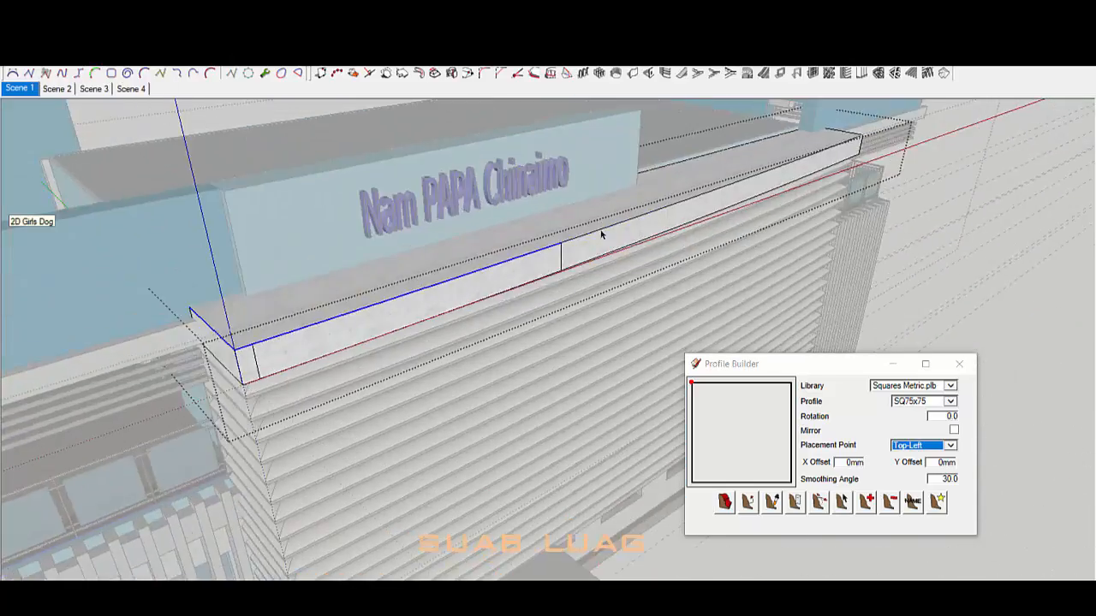
Step: Review the slab edges from the front and side, then exit the slab group
scroll(601, 234, "down", 5)
middle_click_drag(523, 188, 462, 304)
scroll(463, 265, "up", 3)
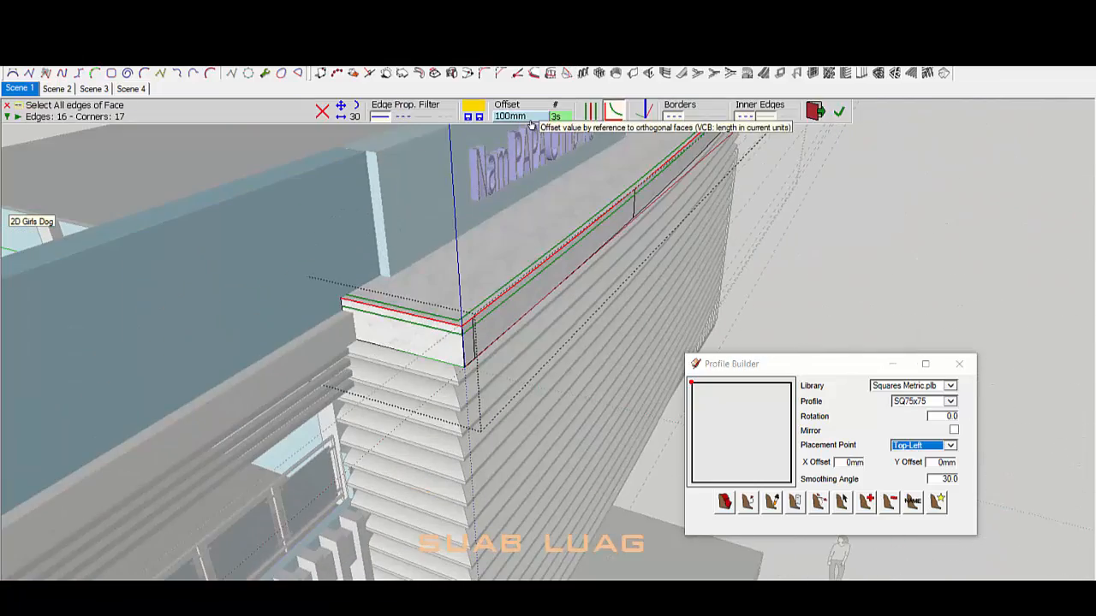
scroll(491, 220, "down", 5)
middle_click_drag(491, 220, 536, 231)
scroll(277, 230, "up", 3)
scroll(536, 231, "down", 3)
left_click(582, 175)
middle_click_drag(582, 175, 641, 256)
scroll(641, 256, "down", 6)
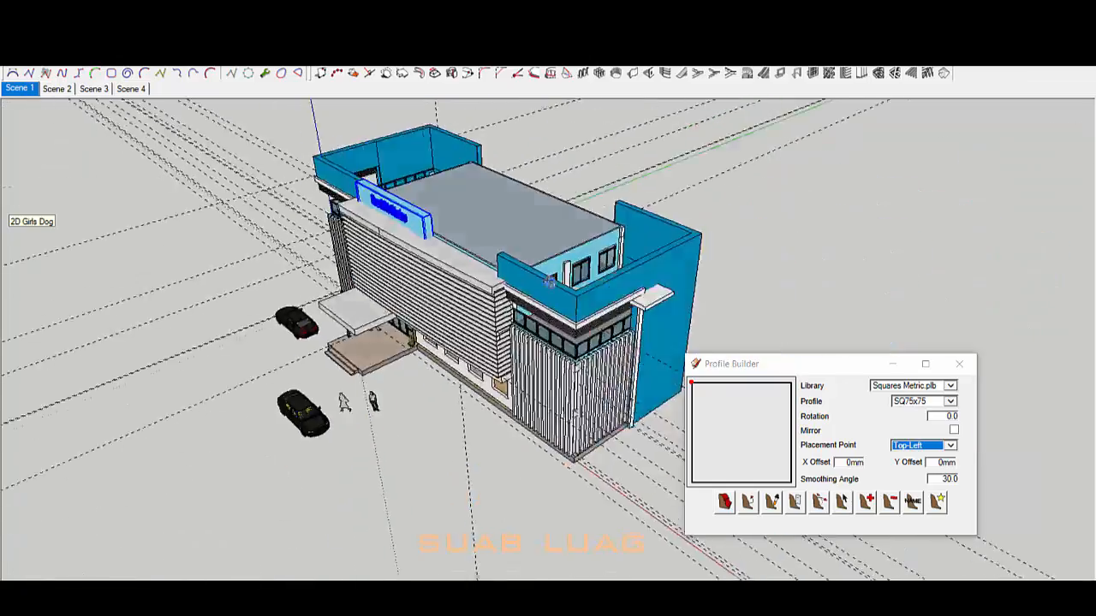
scroll(482, 220, "up", 10)
Step: Fill the parapet gap with a wall segment and paint it blue
scroll(454, 158, "up", 1)
left_click(453, 157)
left_click(543, 410)
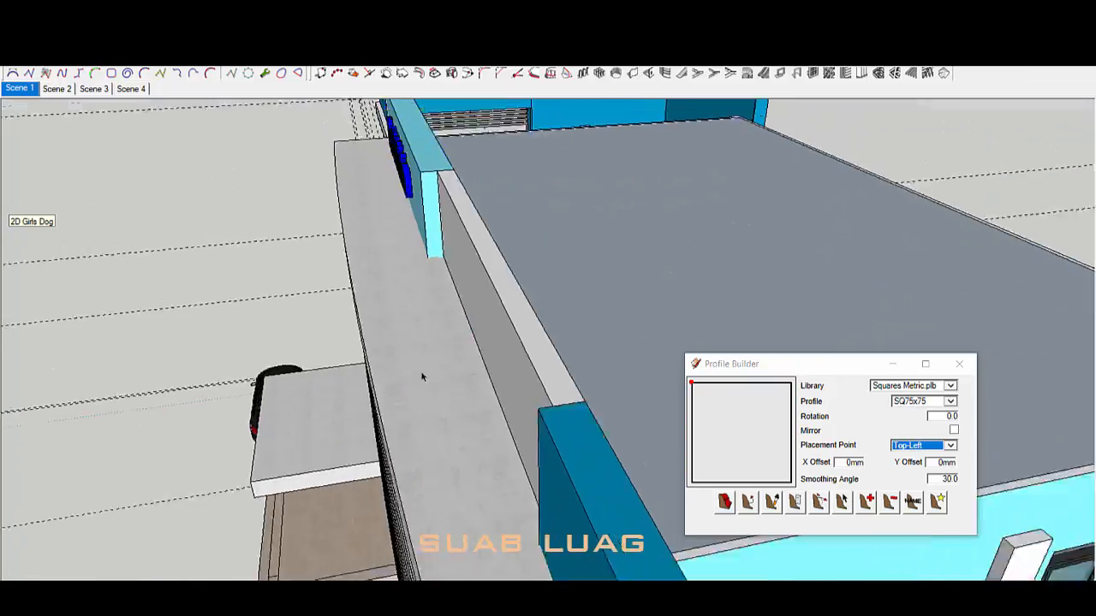
middle_click_drag(423, 377, 680, 248)
left_click(680, 248)
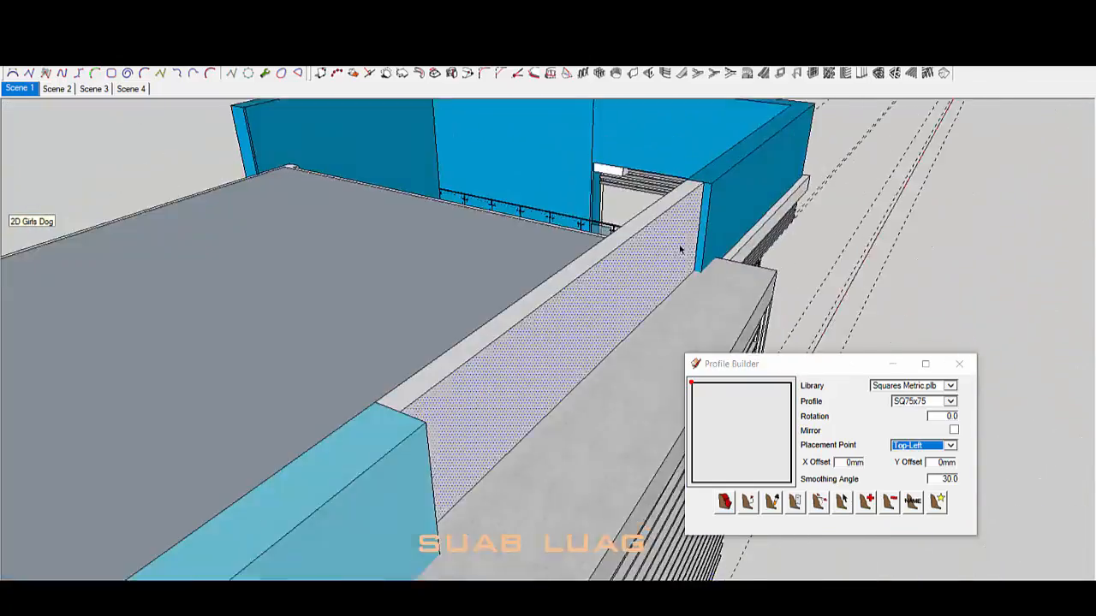
scroll(680, 246, "up", 4)
key("p")
scroll(704, 214, "down", 3)
key("space")
key("b")
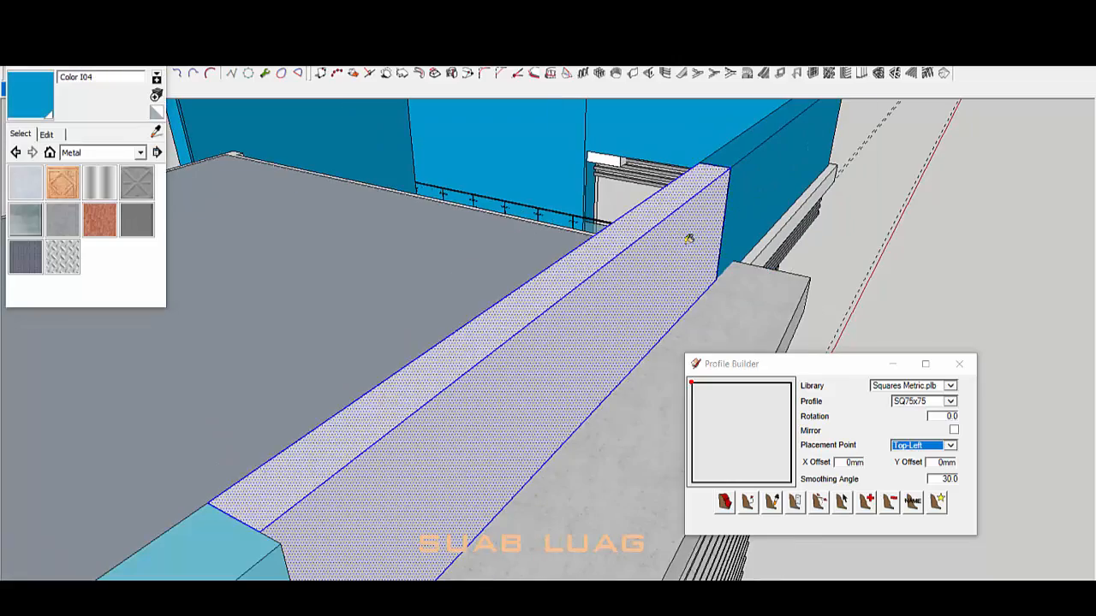
left_click(689, 240)
Step: Finish the parapet segment's options, draw the roof rectangle and select the new roof face
scroll(689, 240, "down", 4)
right_click(701, 228)
left_click(745, 227)
scroll(685, 227, "down", 5)
middle_click_drag(676, 231, 856, 326)
key("s")
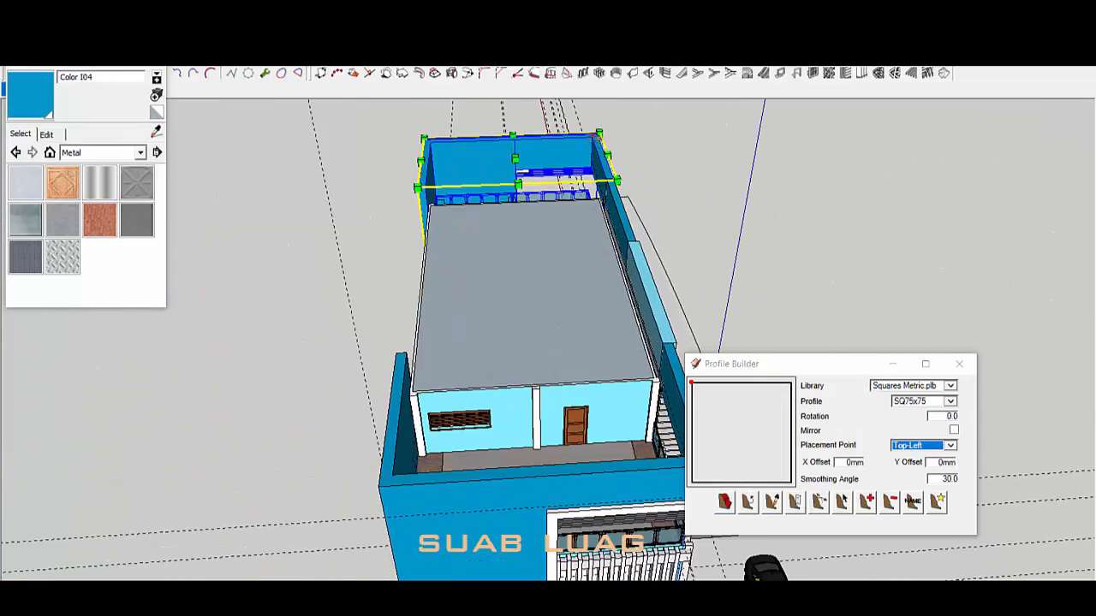
left_click(393, 473)
key("space")
left_click(481, 359)
middle_click_drag(481, 359, 537, 314)
scroll(500, 291, "up", 5)
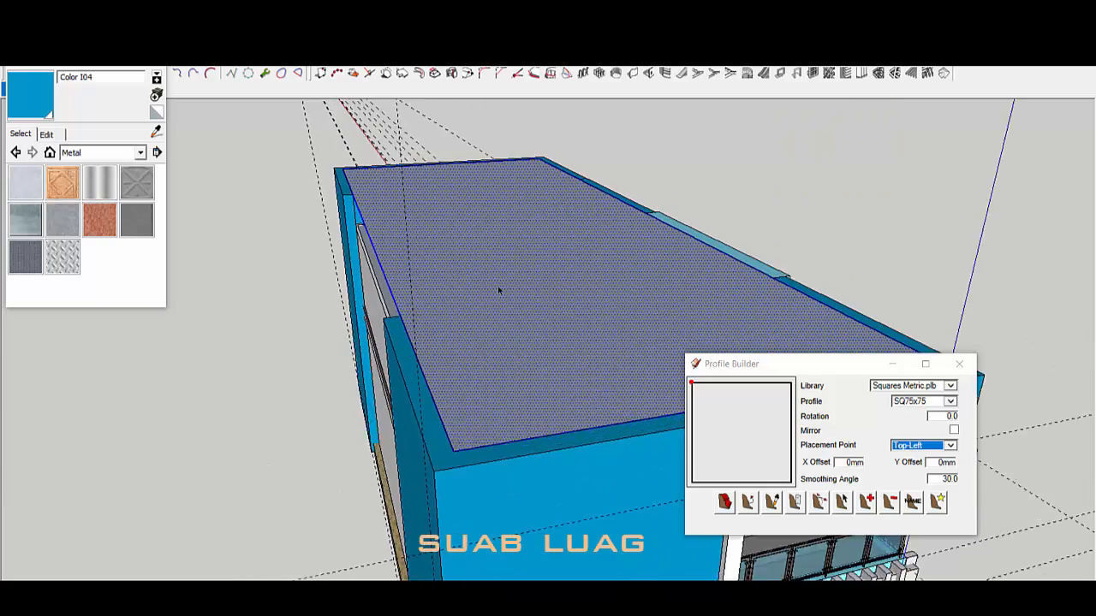
Step: Paint the roof face with red Roofing_Metal_Standing from the Roofing collection
left_click(89, 293)
left_click(105, 152)
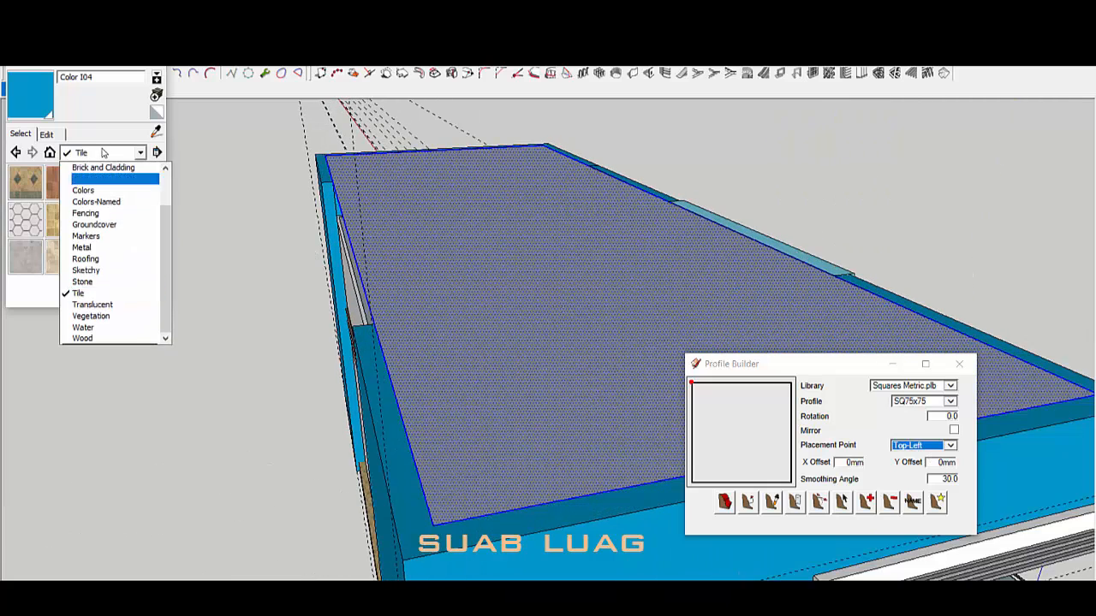
left_click(88, 260)
left_click(27, 184)
left_click(458, 328)
scroll(467, 331, "down", 2)
key("p")
left_click(510, 336)
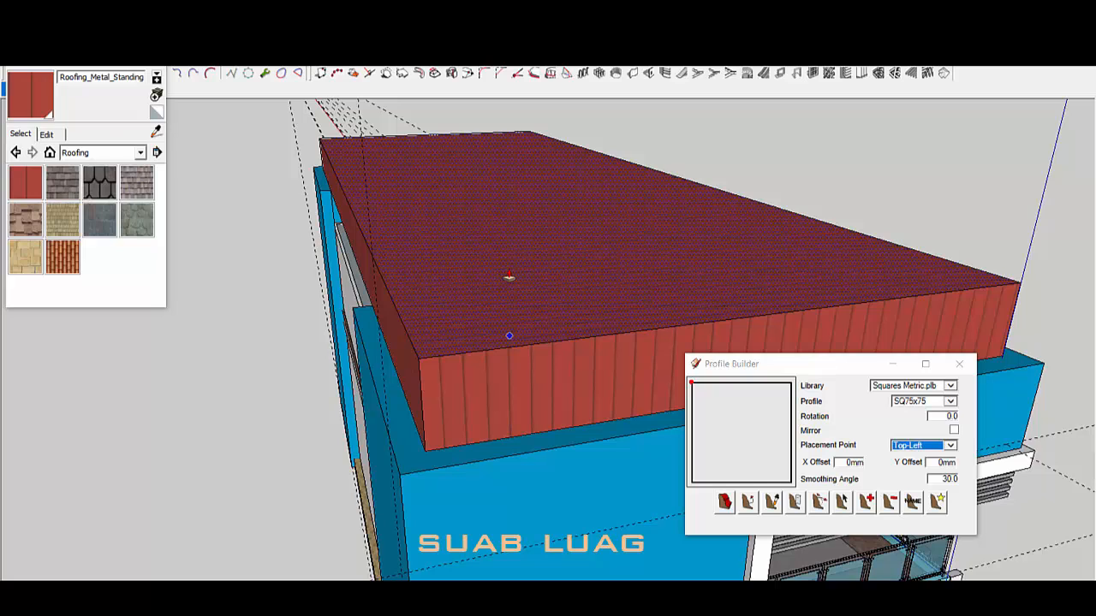
Step: Push/Pull the roof up above the blue walls and make the block a group
left_click(486, 278)
key("space")
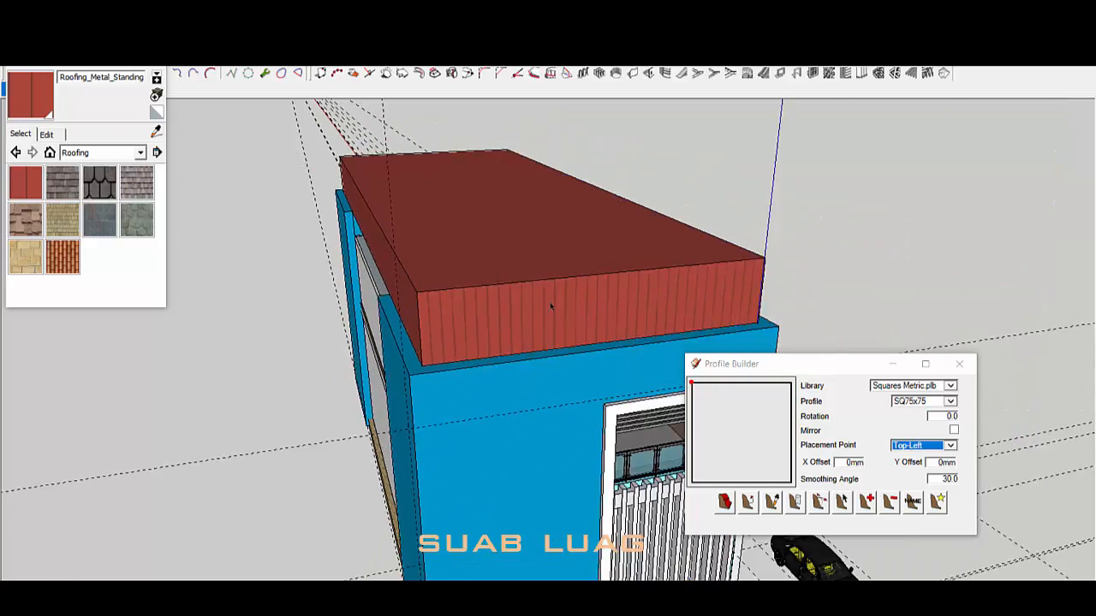
triple_click(521, 291)
right_click(464, 295)
left_click(514, 197)
middle_click_drag(530, 295, 726, 301)
Step: Orbit around the roof block and turn on an extra floating toolset from the view options
key("m")
middle_click_drag(821, 233, 630, 319)
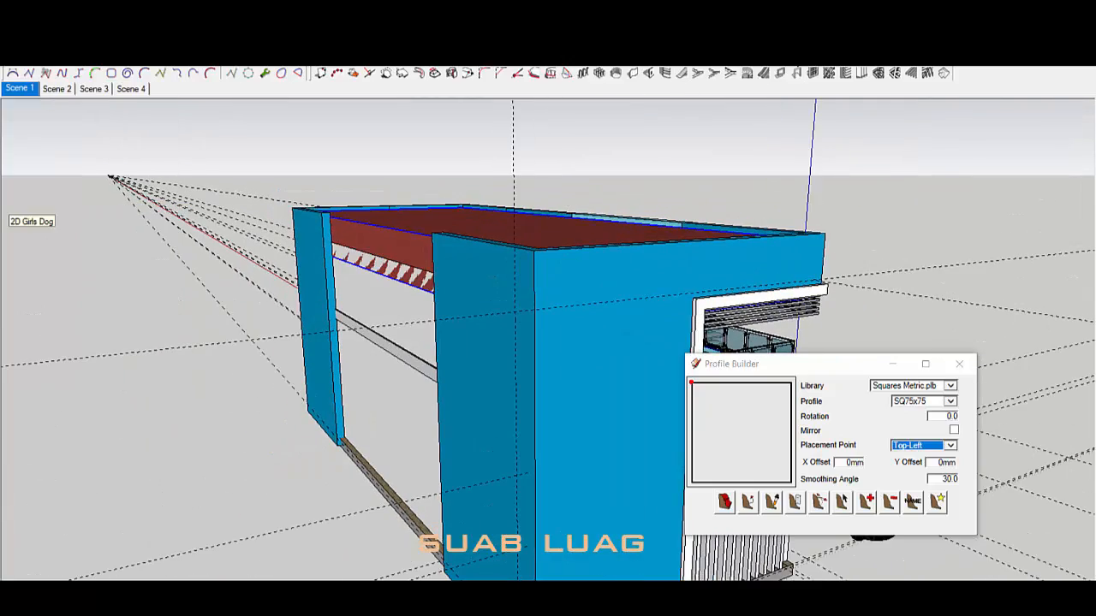
left_click(59, 42)
mouse_move(86, 58)
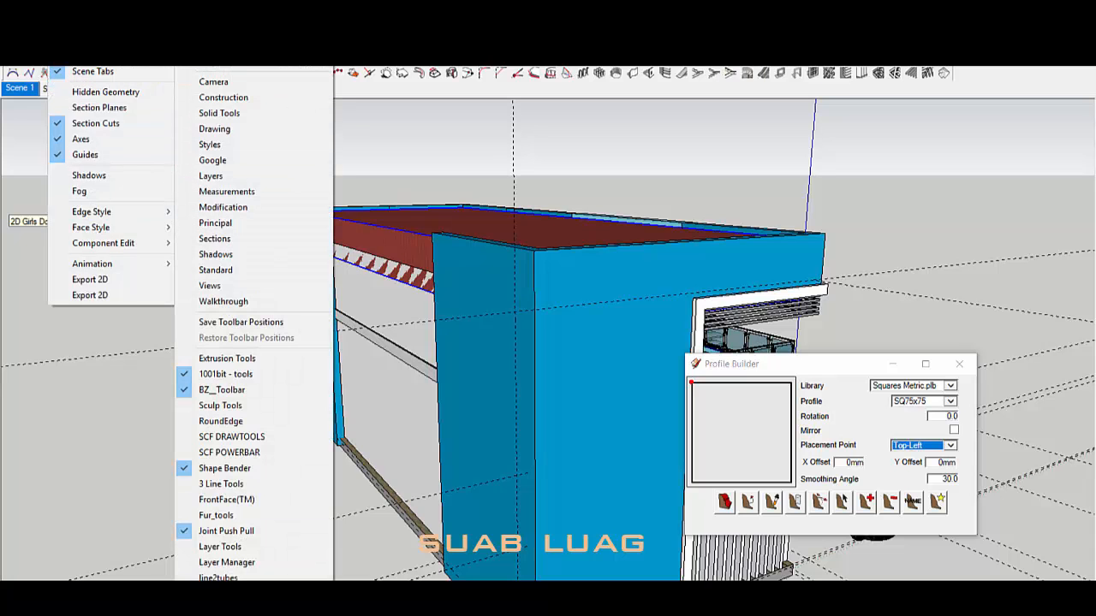
mouse_move(191, 606)
left_click(189, 561)
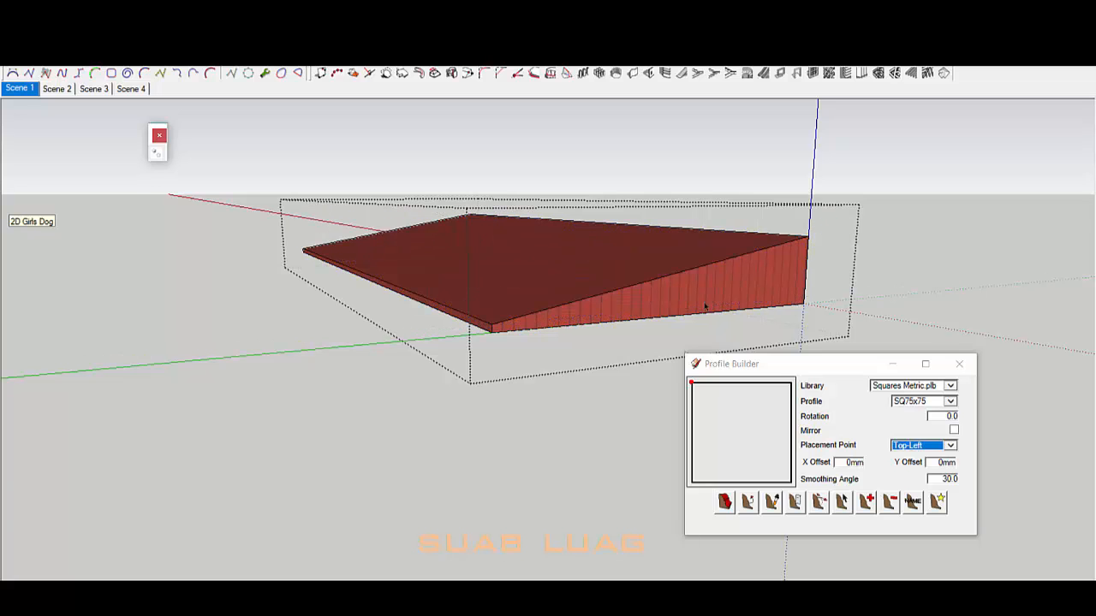
middle_click_drag(706, 307, 584, 298)
Step: Paint a face of the block with a material from the Wood collection
key("b")
left_click(103, 152)
left_click(99, 337)
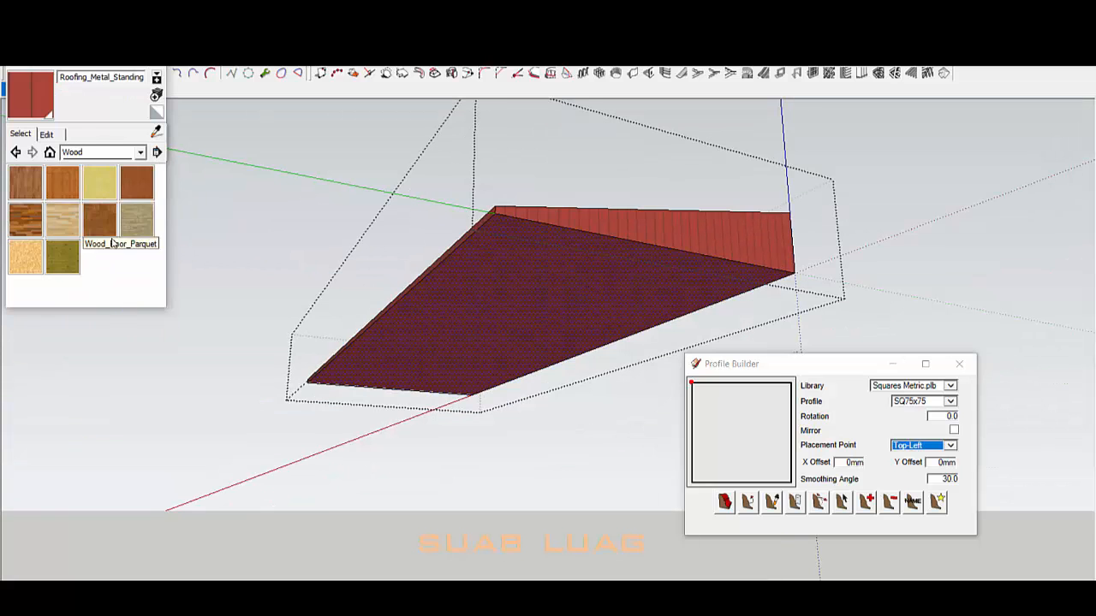
left_click(110, 224)
left_click(501, 288)
middle_click_drag(501, 289, 480, 282)
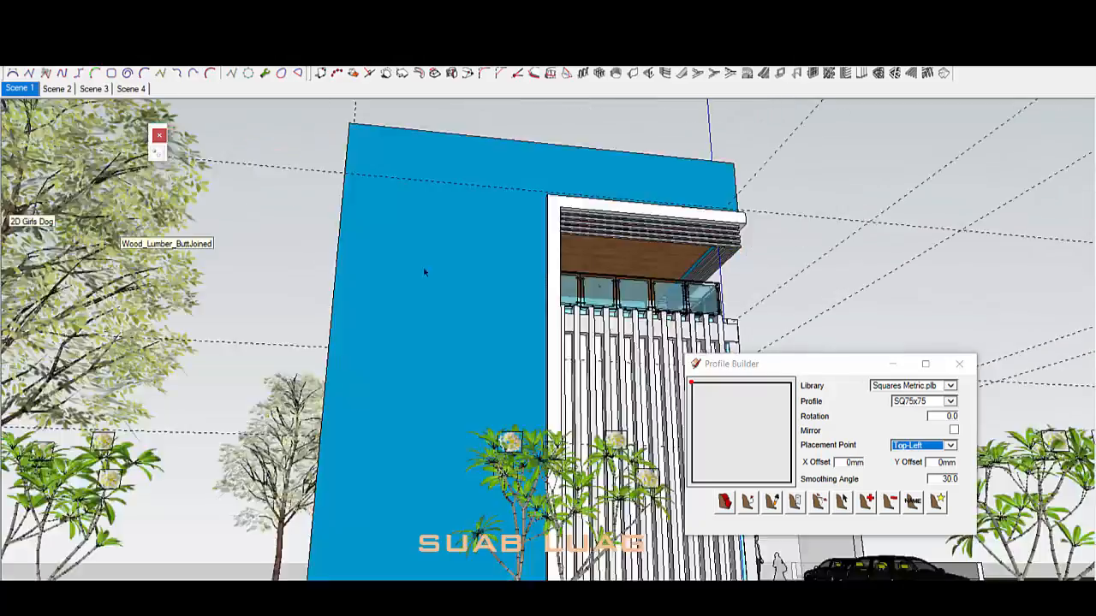
scroll(424, 272, "down", 4)
middle_click_drag(424, 272, 702, 359)
scroll(435, 332, "up", 3)
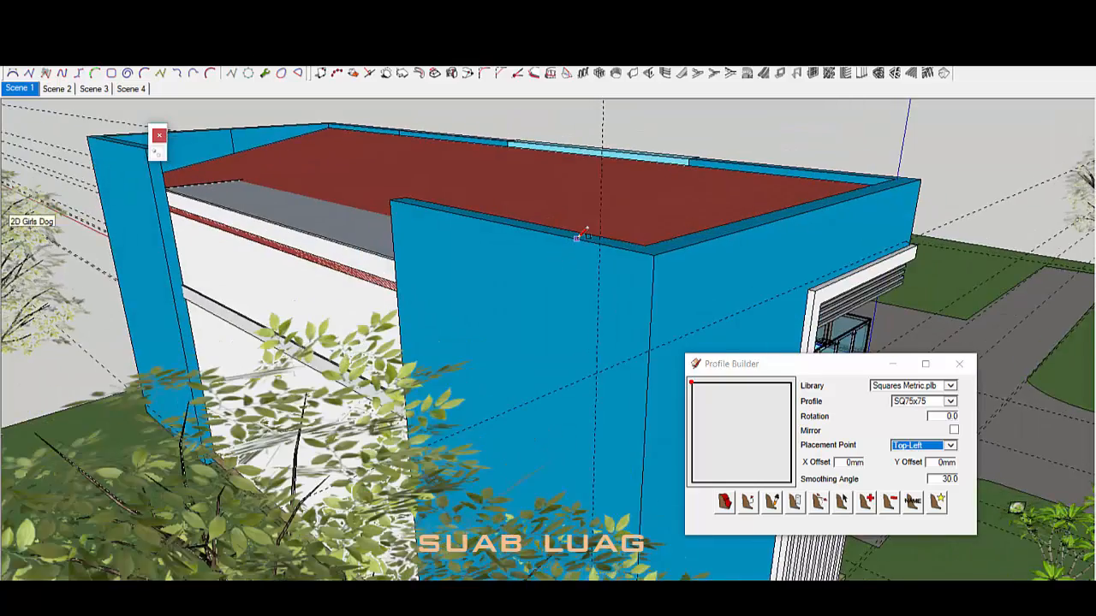
scroll(576, 238, "up", 2)
Step: Place a guide line at the roof edge
left_click(575, 239)
scroll(661, 368, "up", 1)
left_click(661, 370)
key("space")
scroll(457, 301, "down", 2)
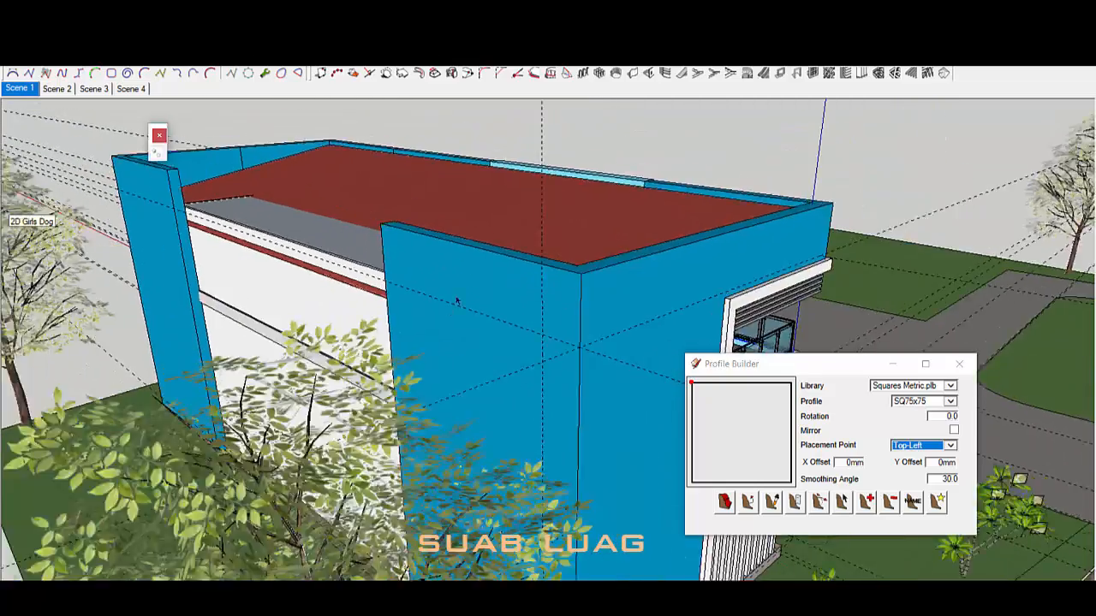
mouse_move(457, 301)
middle_mouse_down()
mouse_move(458, 245)
mouse_move(470, 317)
middle_mouse_up()
Step: Isolate the red roof slab and open its group for editing
left_click(457, 245)
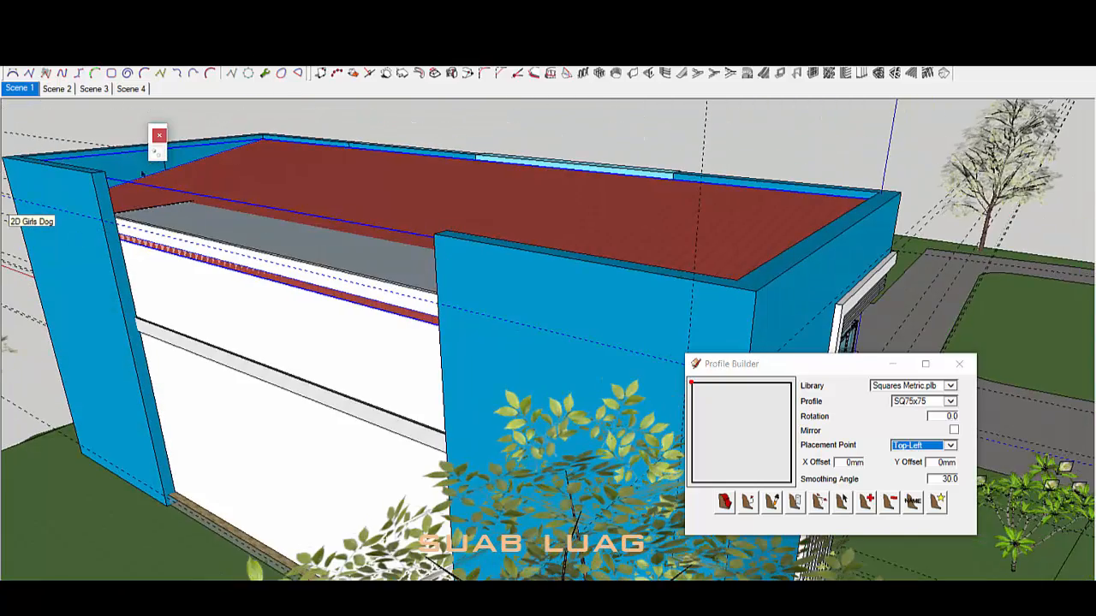
left_click(157, 153)
middle_click_drag(514, 369, 740, 283)
double_click(740, 283)
left_click(435, 287)
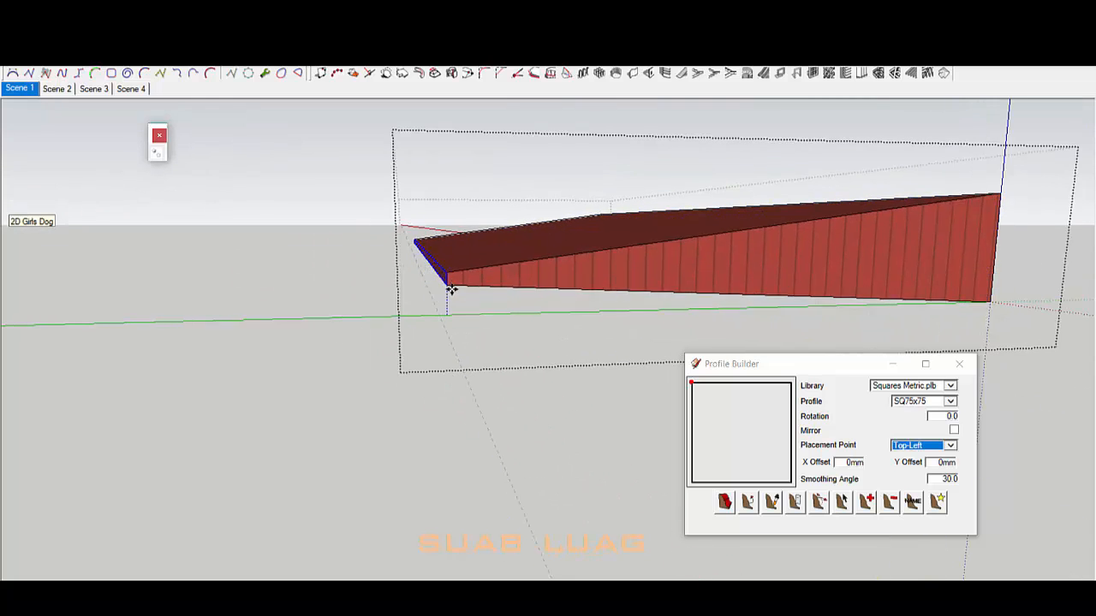
middle_click_drag(451, 291, 486, 304)
Step: Close a triangular slope face on the slab's end and place a guide across the end wall
left_click(944, 188)
left_click(938, 191)
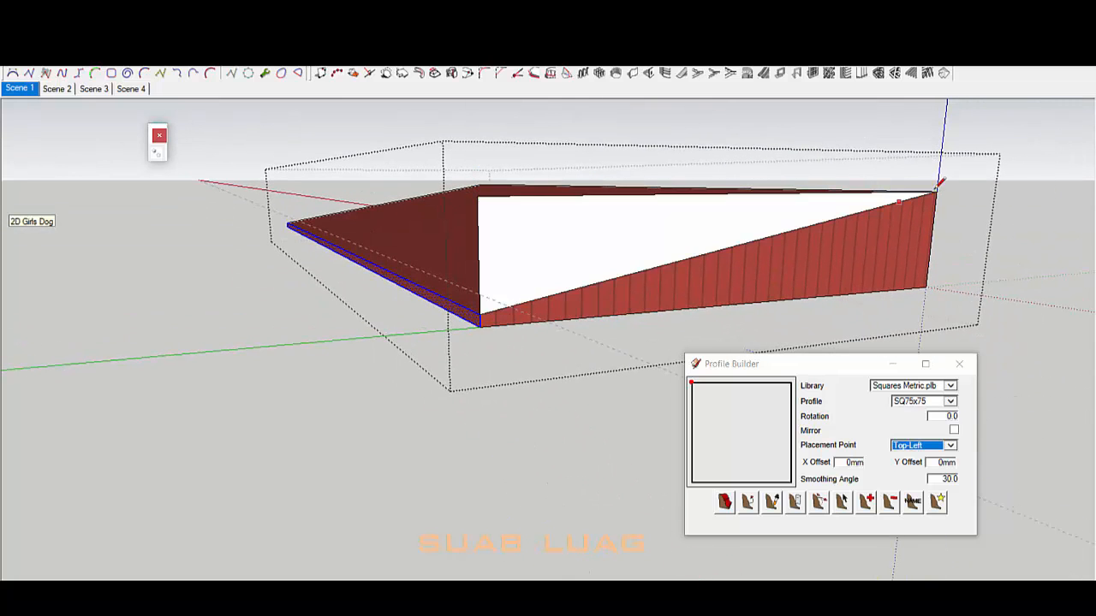
middle_click_drag(489, 285, 510, 316)
scroll(410, 303, "up", 2)
left_click(405, 296)
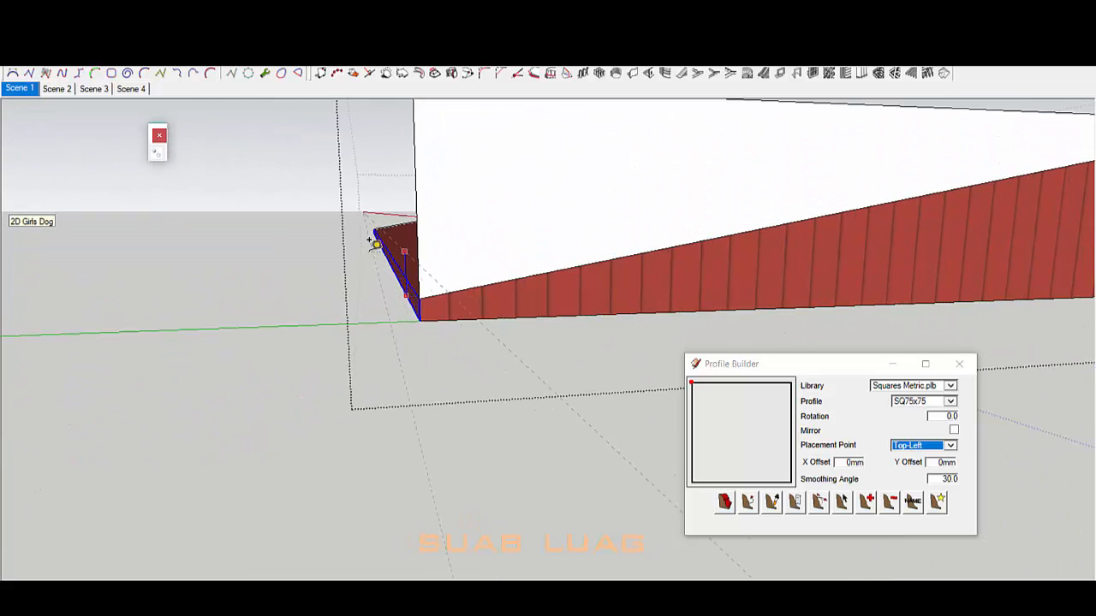
middle_click_drag(408, 293, 461, 388)
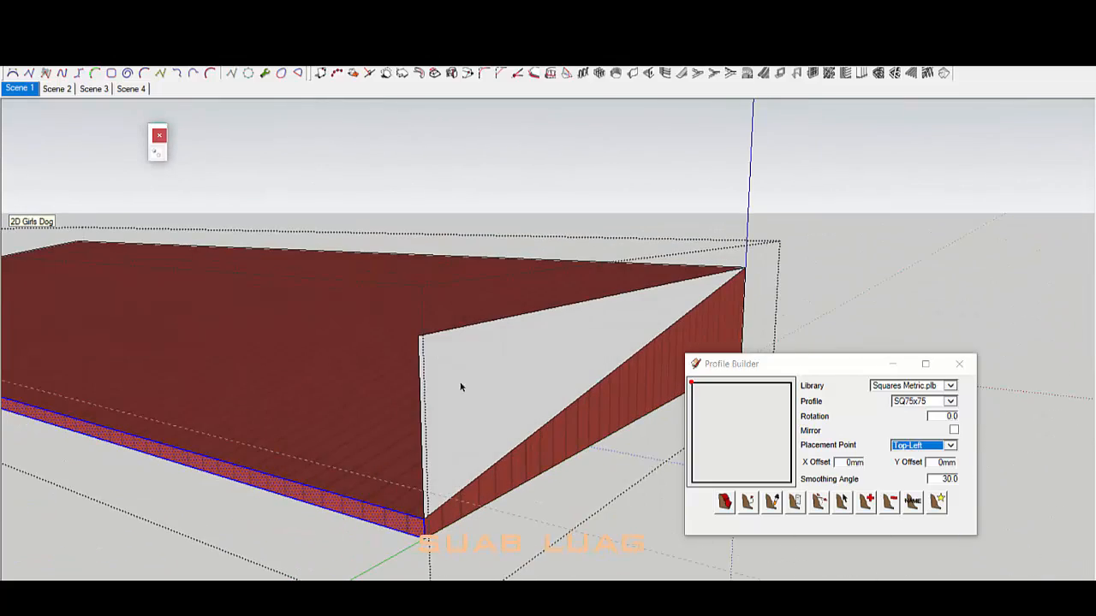
left_click(412, 486)
mouse_move(476, 445)
middle_mouse_down()
mouse_move(420, 409)
mouse_move(390, 413)
middle_mouse_up()
Step: Draw the slope line across the end wall from its left edge
key("l")
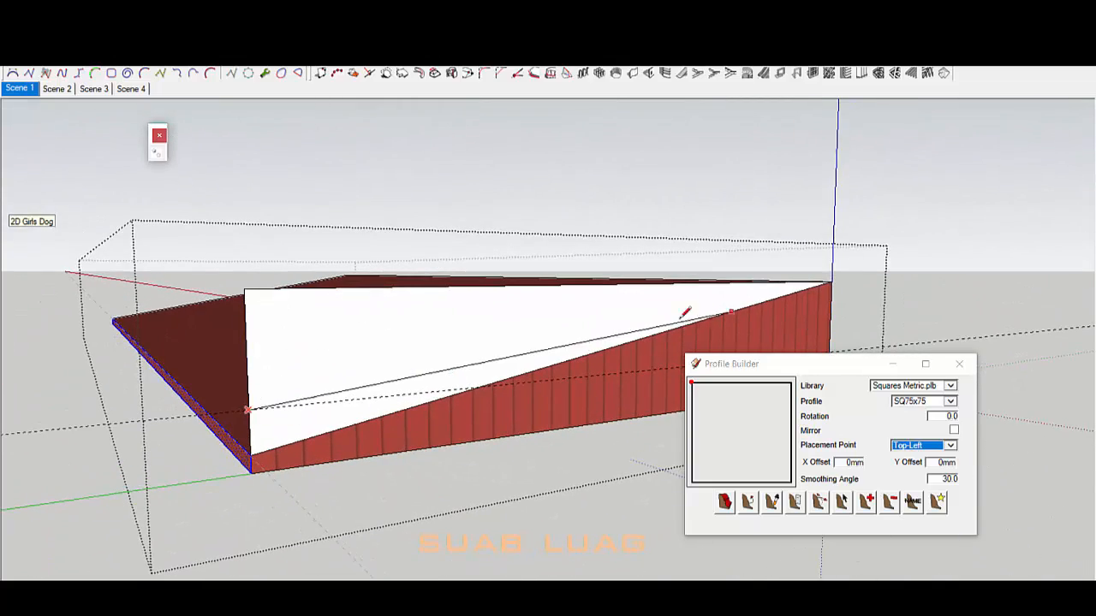
left_click(260, 408)
scroll(260, 408, "down", 3)
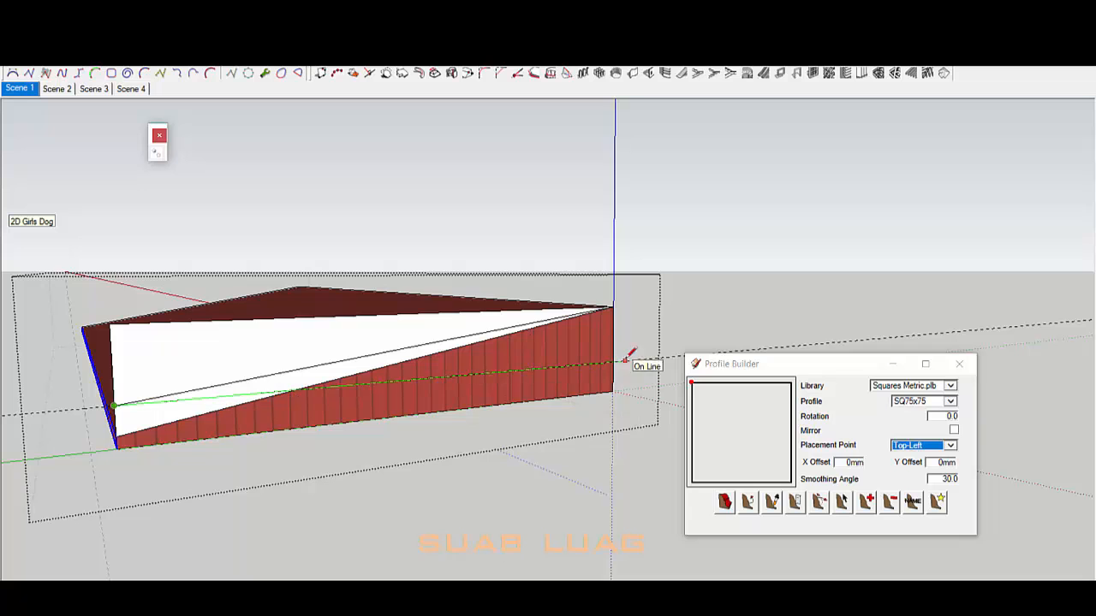
left_click(625, 360)
mouse_move(174, 377)
middle_mouse_down()
mouse_move(374, 345)
mouse_move(325, 329)
middle_mouse_up()
Step: Erase the unwanted upper face and the leftover lower faces and edges
key("e")
left_click(204, 320)
mouse_move(206, 311)
middle_mouse_down()
mouse_move(242, 398)
mouse_move(224, 444)
middle_mouse_up()
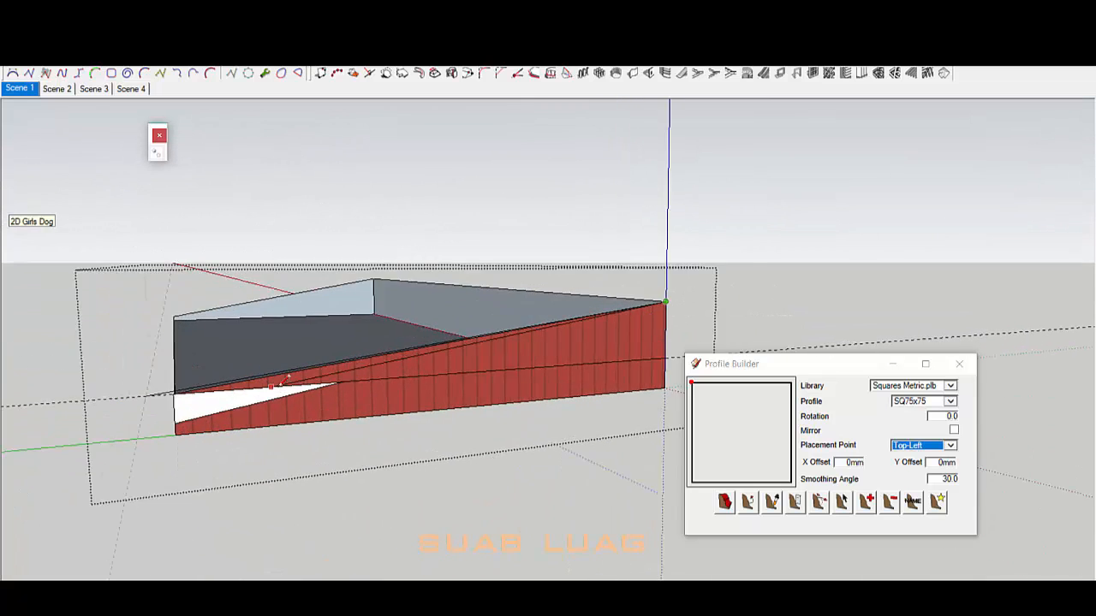
scroll(507, 367, "down", 2)
left_click(562, 352)
key("e")
scroll(244, 379, "up", 5)
left_click_drag(240, 382, 154, 457)
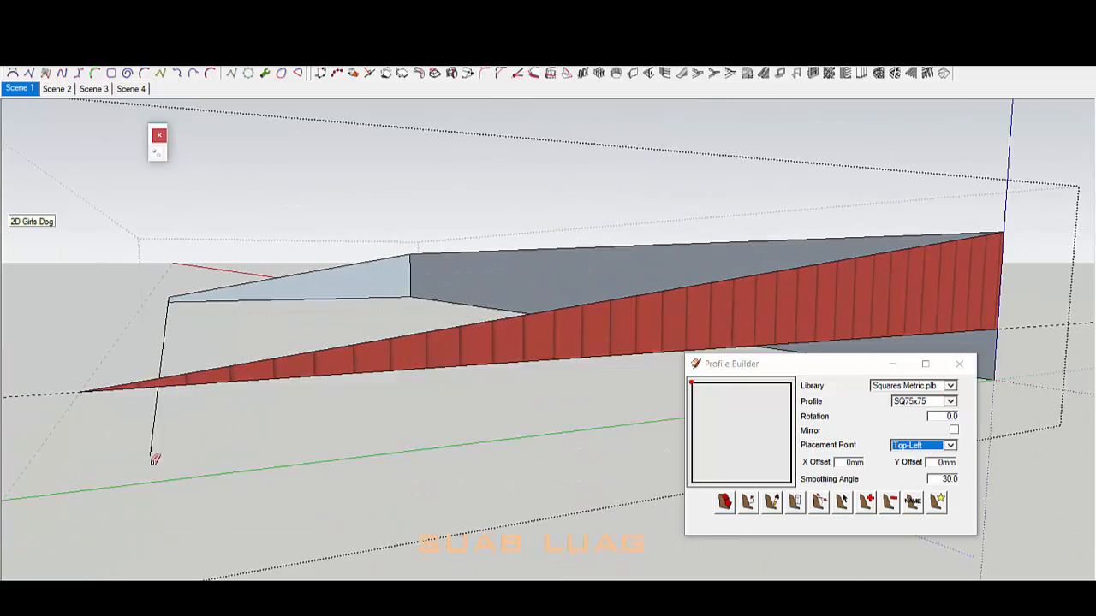
scroll(428, 296, "down", 2)
left_click_drag(368, 310, 409, 277)
scroll(364, 320, "down", 4)
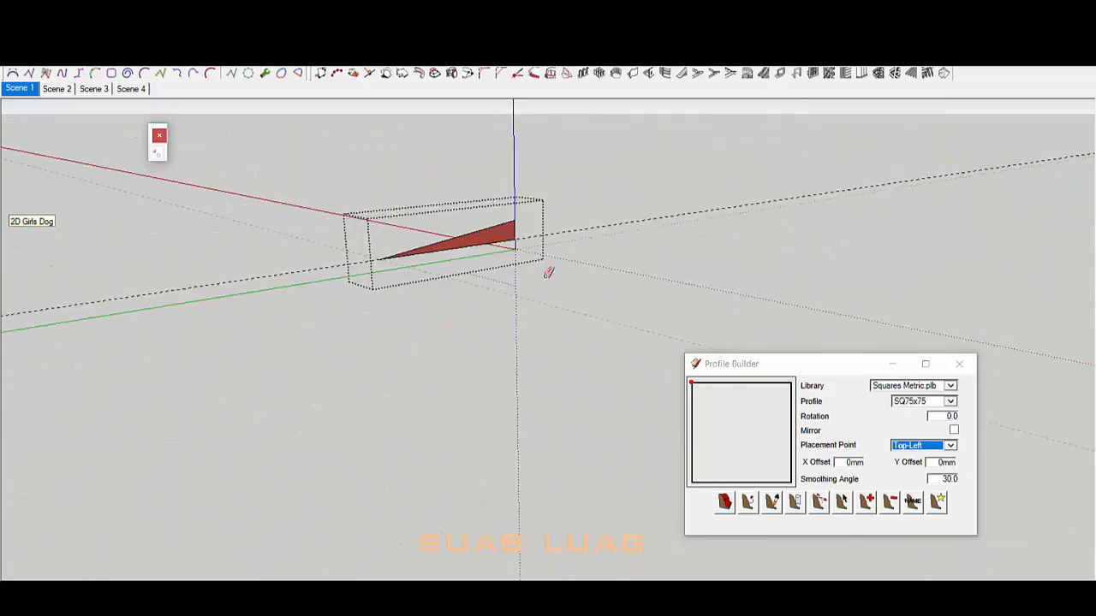
scroll(545, 229, "up", 5)
Step: Push/Pull the wedge profile across the sloped roof's full width
key("p")
scroll(570, 306, "down", 2)
left_click(570, 307)
left_click(332, 262)
Step: Paint the sloped top with red metal Roofing material and close the roof group
key("space")
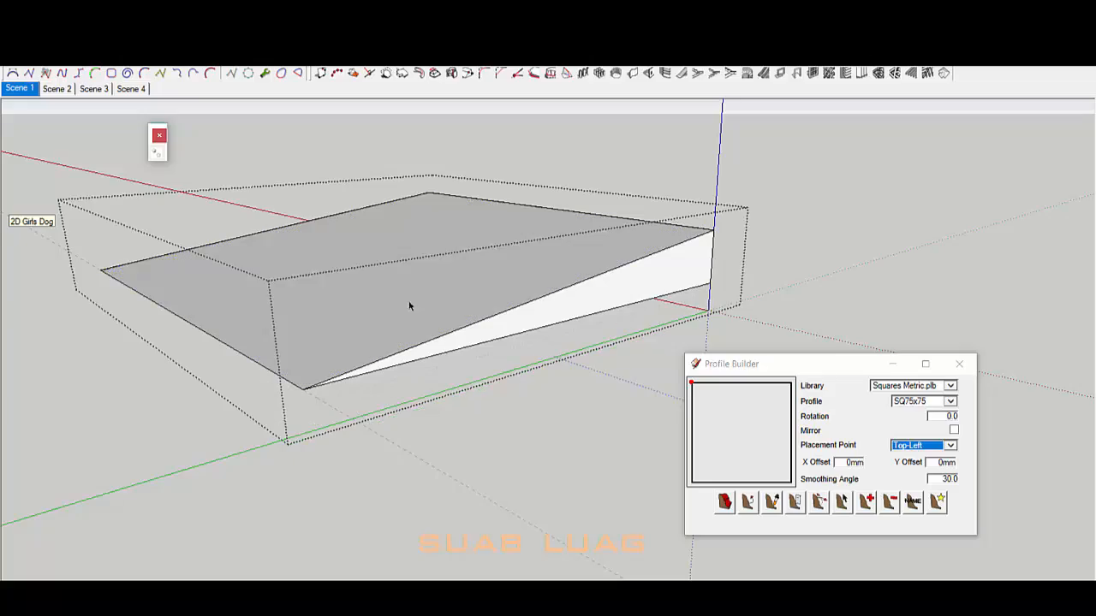
left_click(410, 306)
key("b")
left_click(116, 154)
left_click(108, 256)
left_click(26, 183)
mouse_move(479, 368)
middle_mouse_down()
mouse_move(523, 284)
mouse_move(480, 377)
middle_mouse_up()
left_click(454, 343)
key("space")
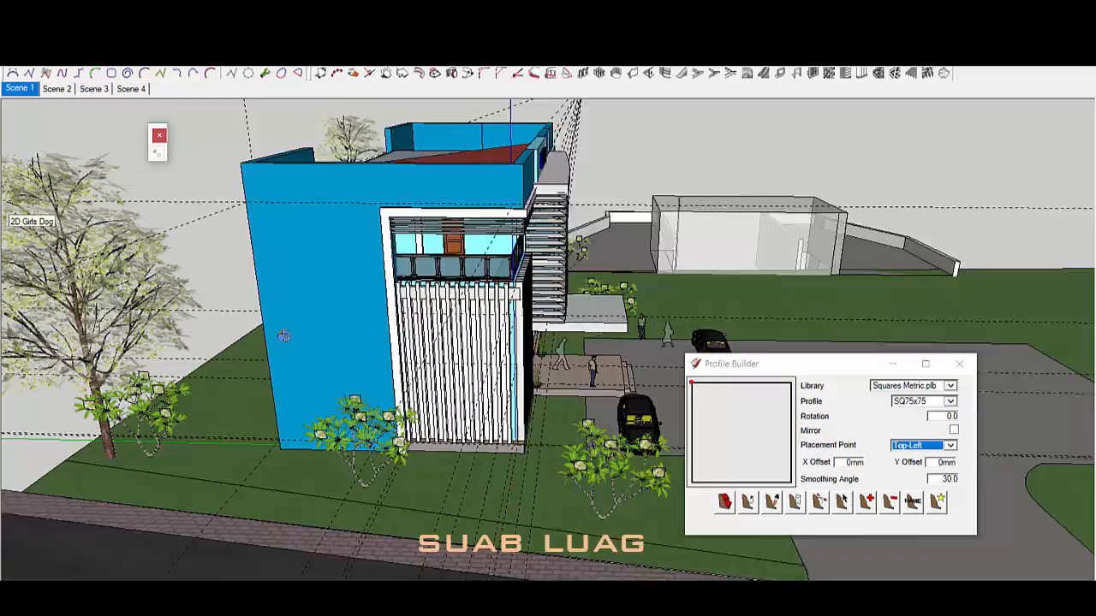
Step: Open the house group for editing and start a Tape Measure guide from the wall's top edge
middle_click_drag(283, 335, 536, 412)
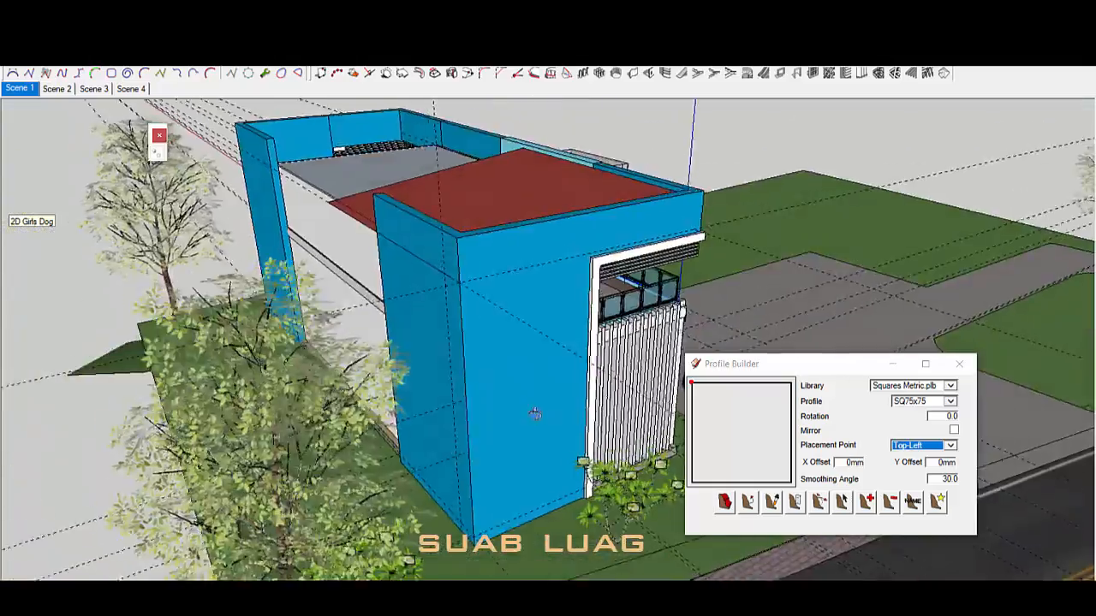
scroll(444, 225, "up", 3)
double_click(445, 226)
left_click(444, 226)
middle_click_drag(445, 225, 482, 268)
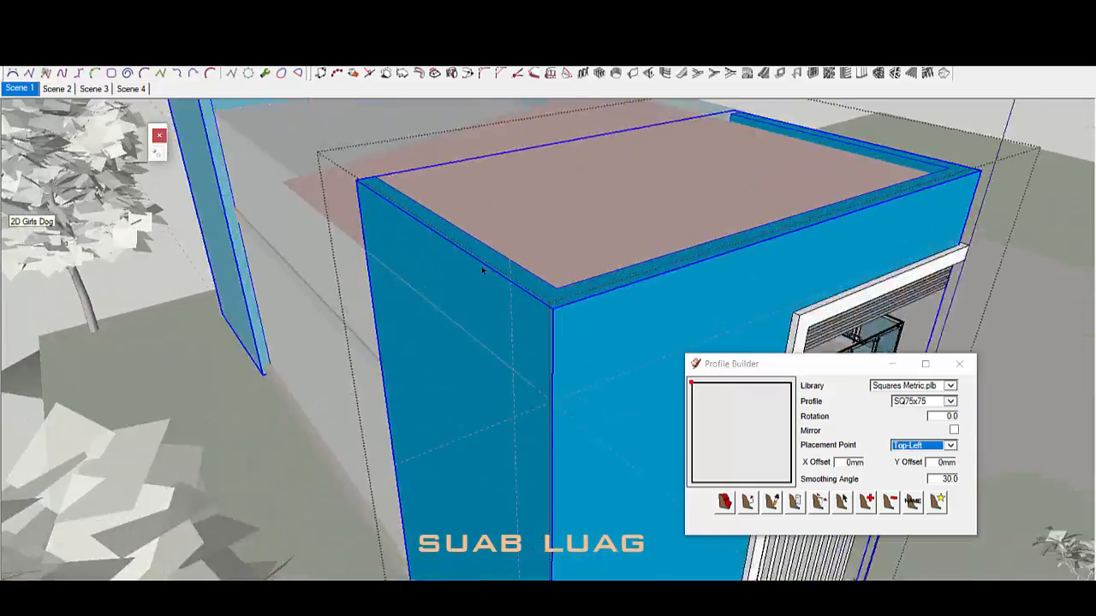
scroll(476, 261, "up", 1)
scroll(476, 261, "up", 1)
key("t")
left_click(465, 222)
Step: Push/Pull the blue parapet's end face leftward to the target length
middle_click_drag(470, 327, 430, 282)
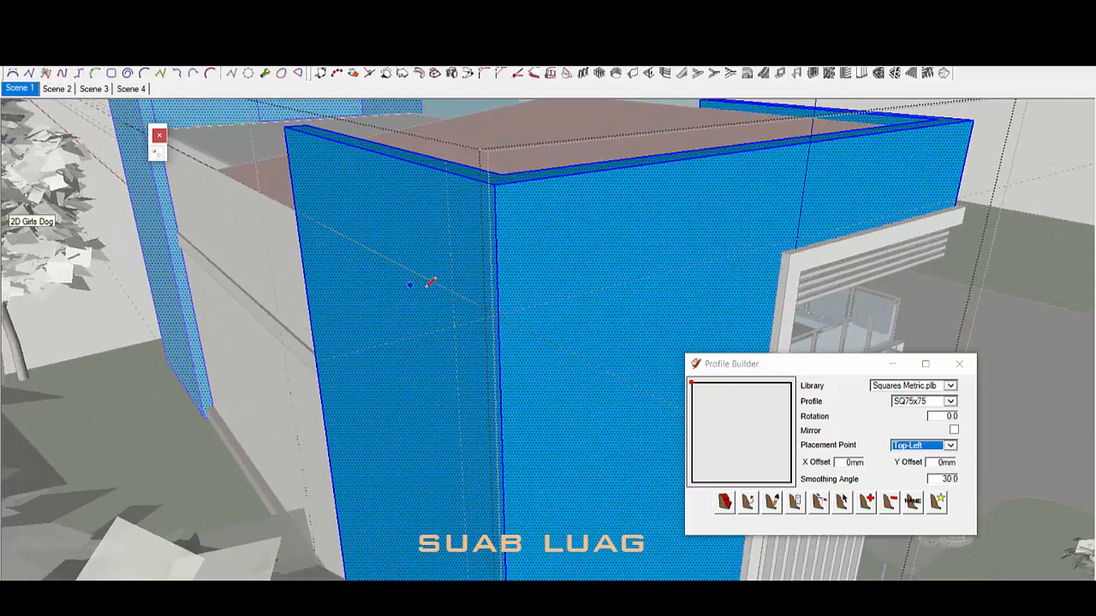
middle_click_drag(498, 313, 657, 378)
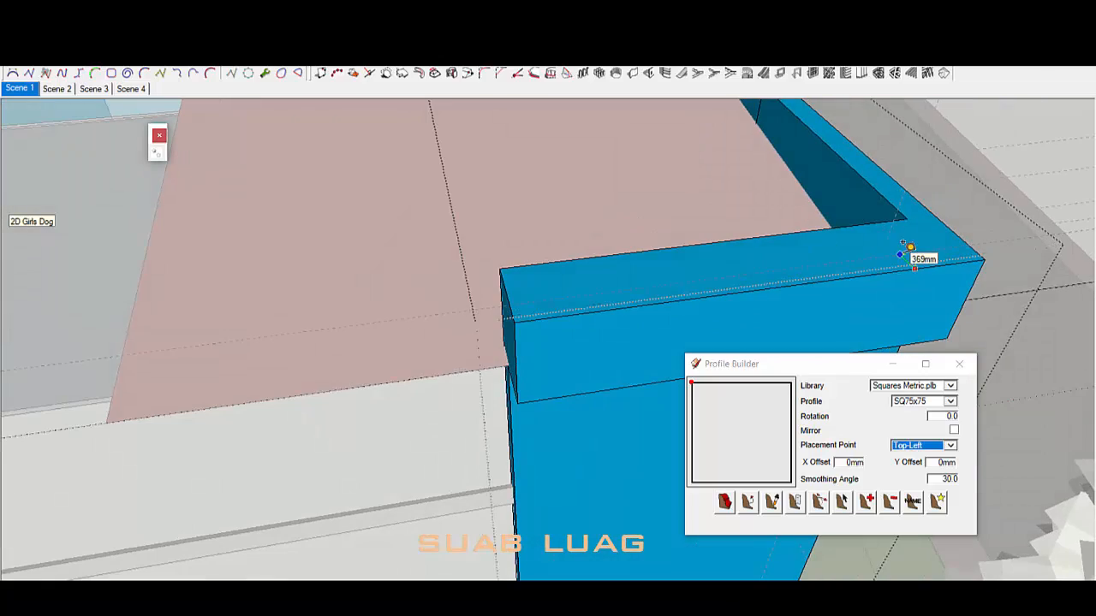
middle_click_drag(796, 287, 599, 318)
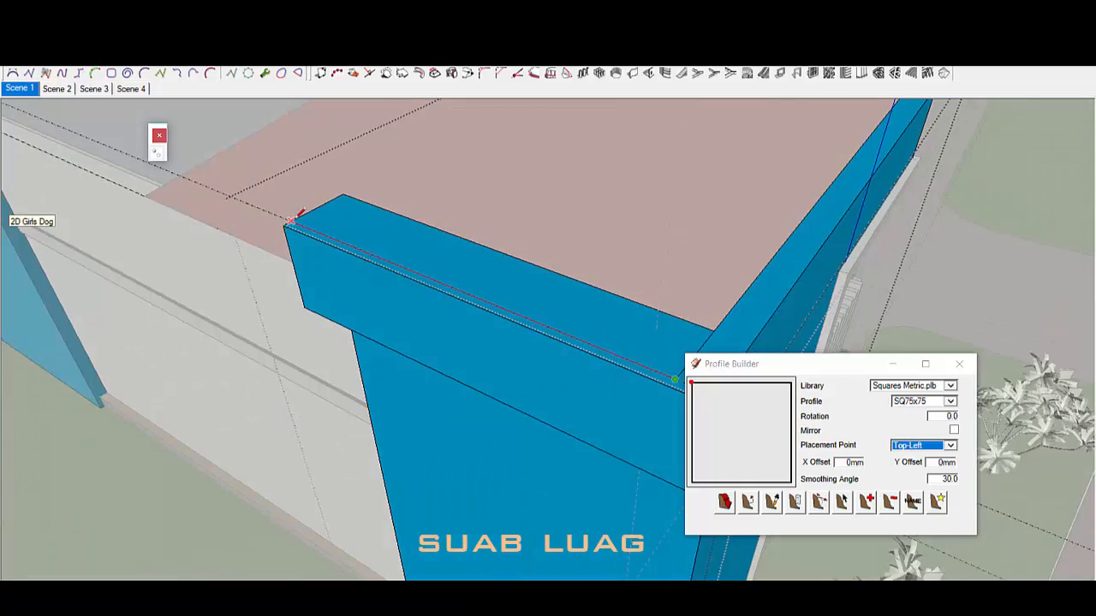
middle_click_drag(377, 248, 830, 203)
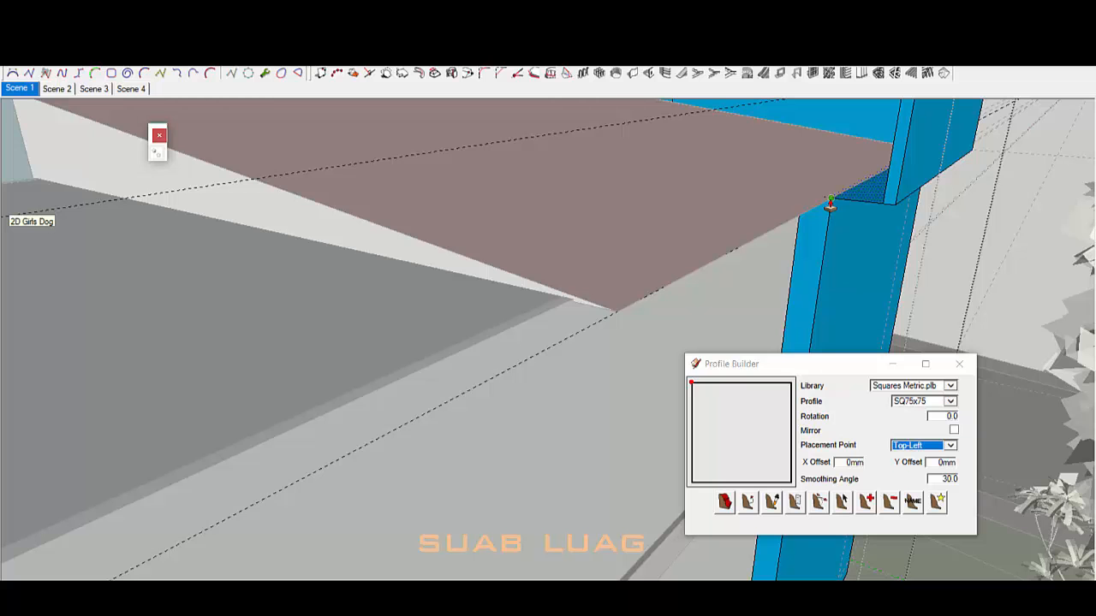
middle_click_drag(860, 198, 882, 139)
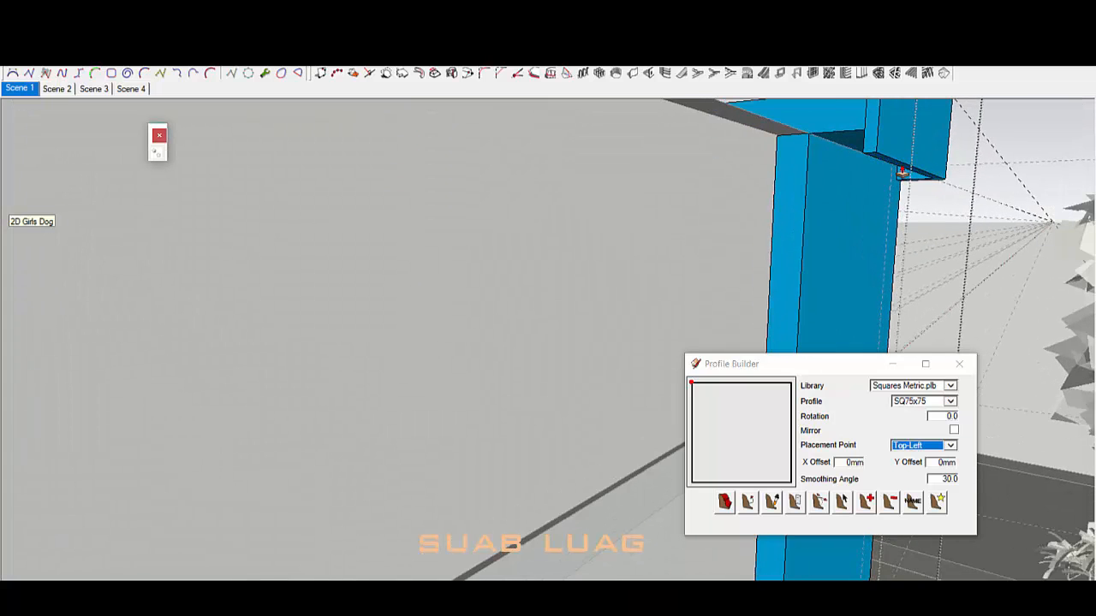
middle_click_drag(852, 203, 865, 368)
scroll(798, 206, "down", 4)
scroll(685, 282, "up", 3)
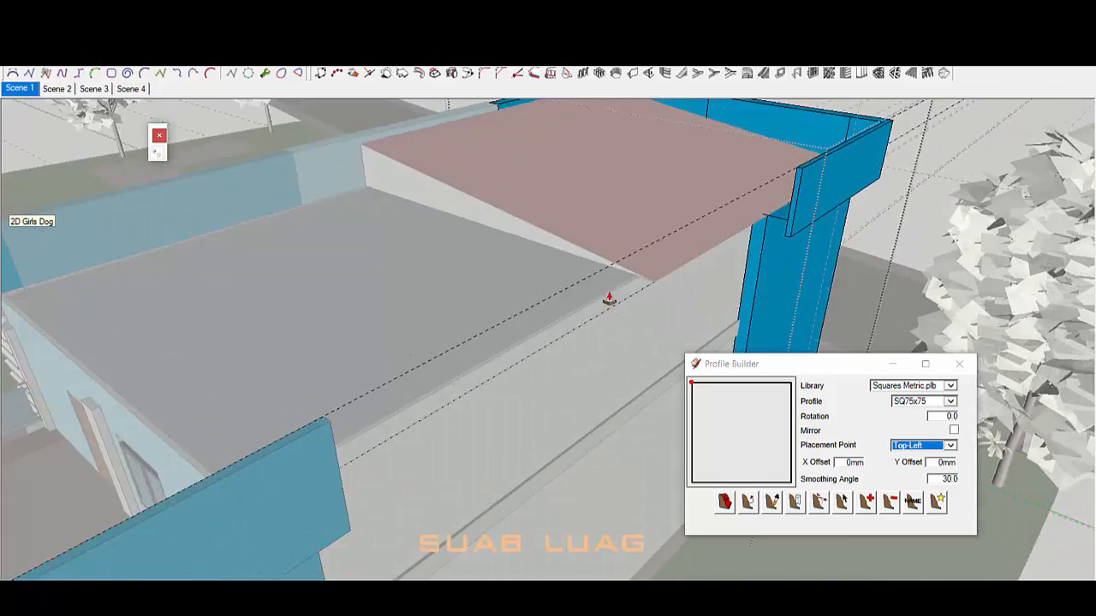
middle_click_drag(608, 301, 685, 244)
left_click(785, 226)
scroll(519, 343, "down", 3)
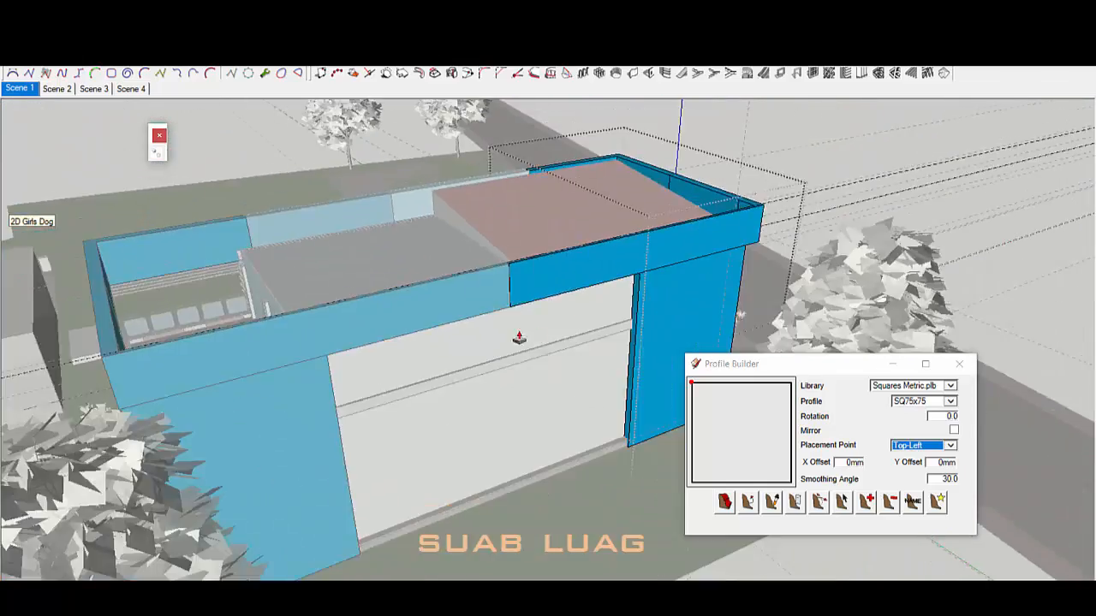
middle_click_drag(519, 337, 689, 333)
left_click(489, 489)
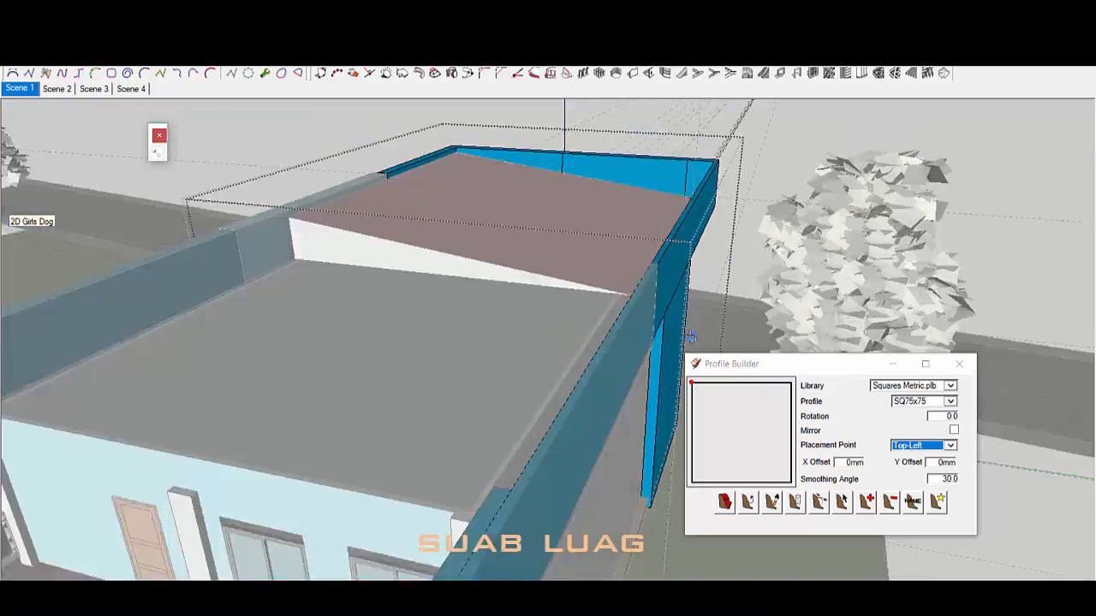
Step: Select the blue wall and its small end face, ready for Push/Pull
scroll(692, 317, "up", 6)
triple_click(702, 266)
middle_click_drag(702, 267, 751, 233)
scroll(735, 140, "down", 5)
scroll(279, 260, "up", 3)
scroll(654, 151, "up", 3)
left_click(654, 152)
key("p")
scroll(655, 152, "down", 4)
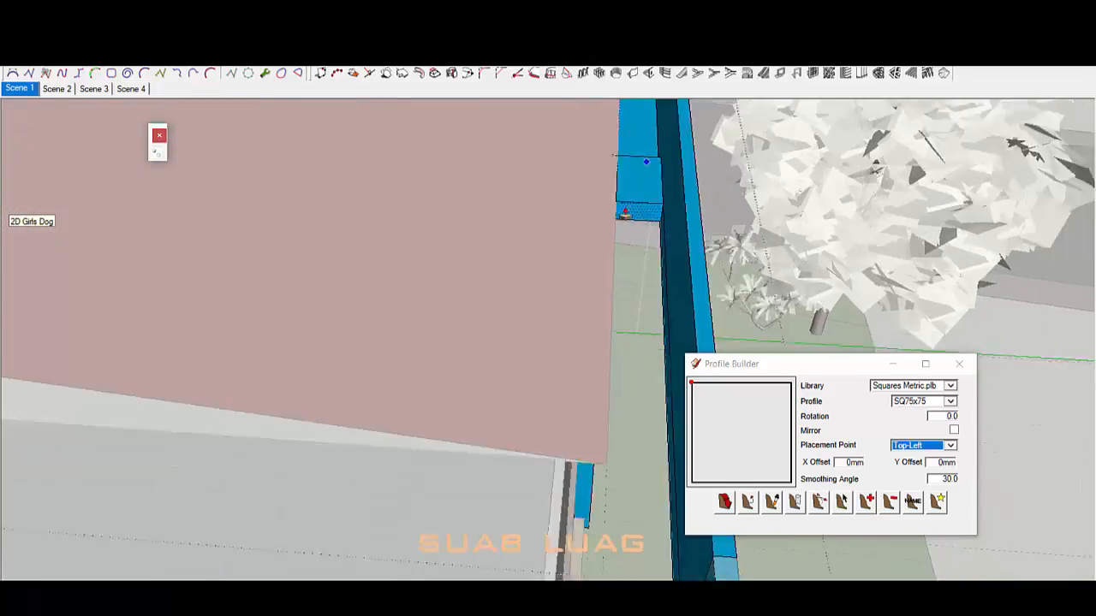
scroll(639, 181, "up", 3)
mouse_move(639, 180)
middle_mouse_down()
mouse_move(550, 441)
mouse_move(514, 438)
mouse_move(542, 364)
mouse_move(655, 336)
mouse_move(656, 403)
middle_mouse_up()
scroll(656, 336, "up", 3)
Step: Start a line at the wall end, then cancel it while inspecting the blue beam corner
key("l")
left_click(677, 339)
scroll(678, 339, "down", 4)
scroll(609, 231, "up", 2)
middle_click_drag(499, 267, 479, 368)
scroll(631, 288, "down", 3)
middle_click_drag(631, 289, 531, 154)
scroll(565, 282, "up", 4)
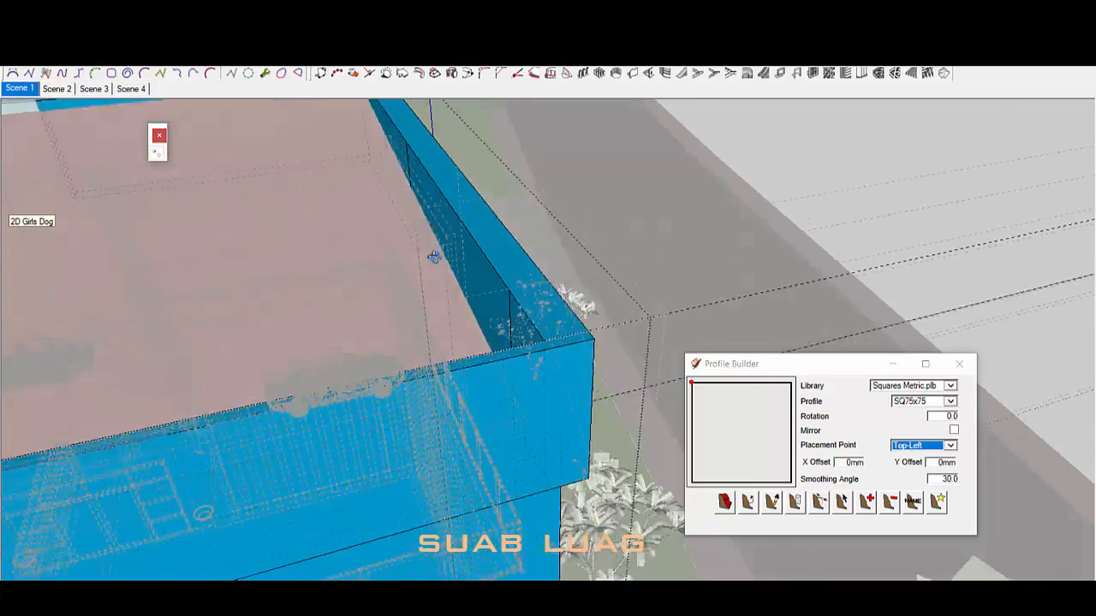
middle_click_drag(435, 258, 408, 217)
middle_click_drag(332, 181, 391, 232)
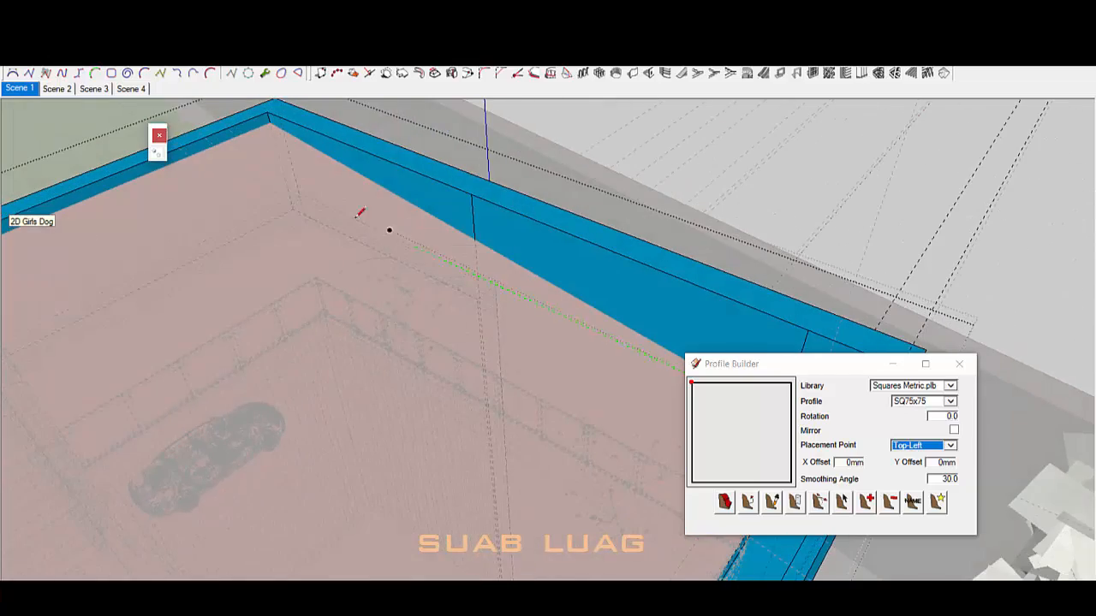
key("space")
scroll(312, 175, "down", 2)
mouse_move(492, 287)
middle_mouse_down()
mouse_move(613, 245)
mouse_move(602, 223)
middle_mouse_up()
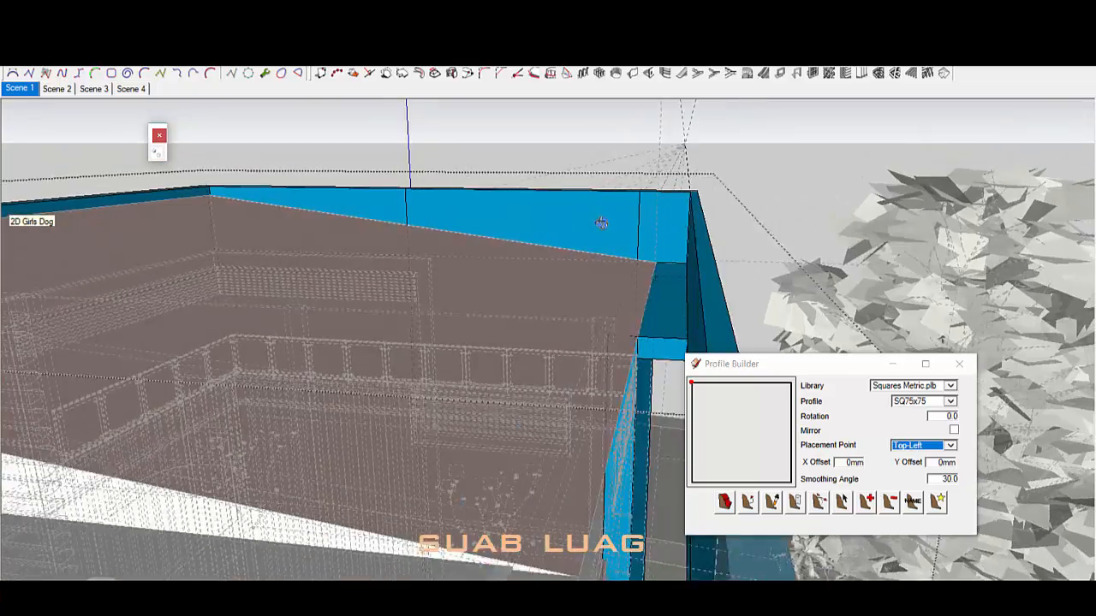
scroll(672, 330, "up", 3)
middle_click_drag(677, 332, 744, 302)
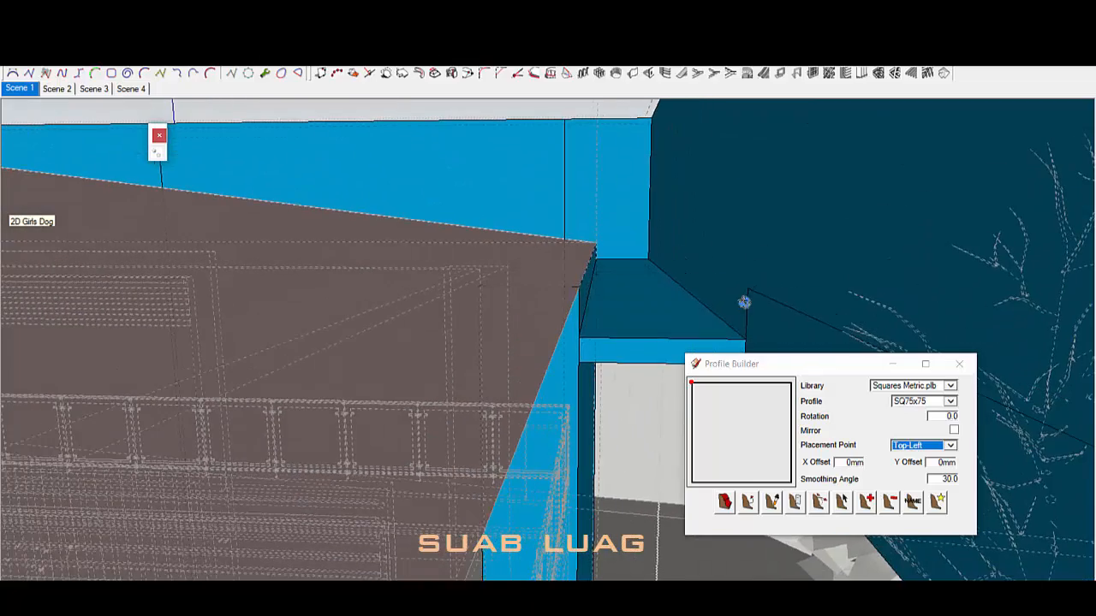
Step: Push the blue wall face outward to the far corner point
left_click(618, 378)
middle_click_drag(618, 378, 610, 213)
scroll(609, 214, "down", 3)
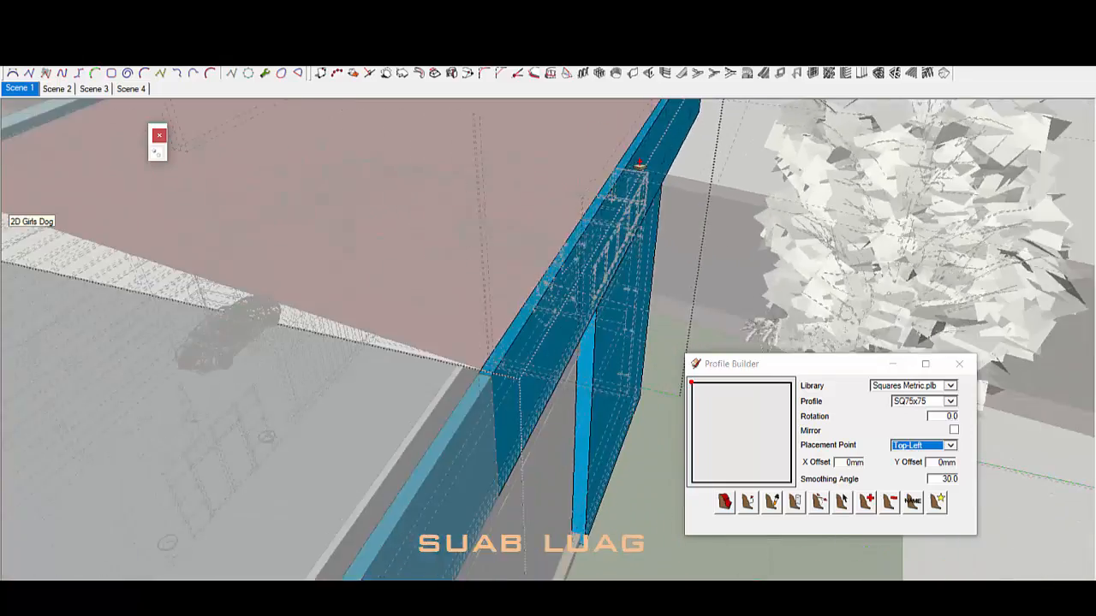
middle_click_drag(641, 171, 479, 321)
left_click(415, 528)
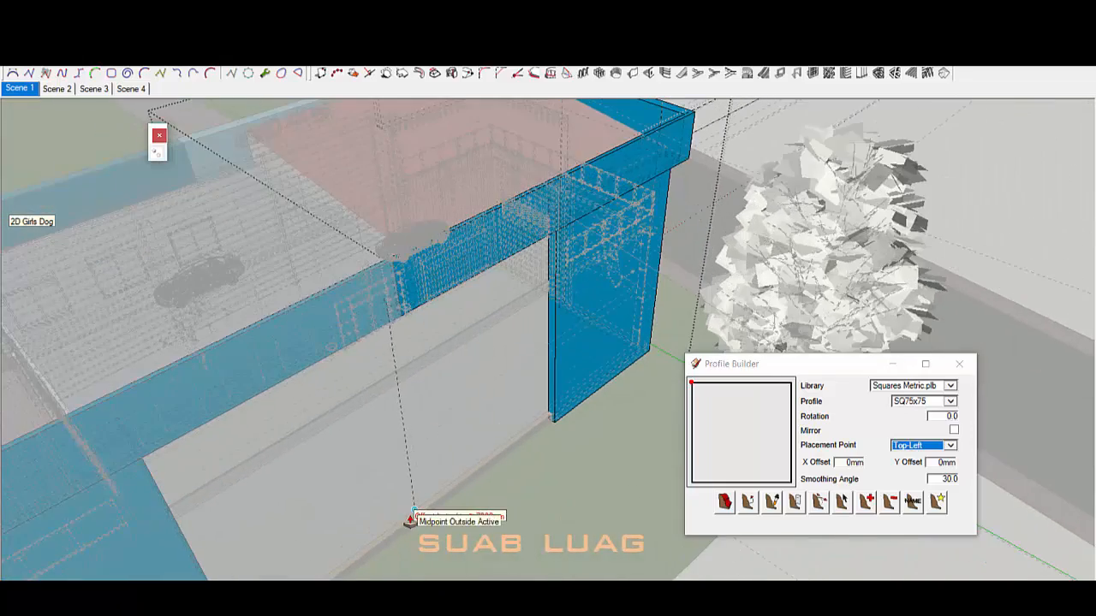
key("space")
middle_click_drag(590, 364, 631, 325)
scroll(638, 322, "down", 5)
Step: Leave the wall editing, delete the ground and road geometry, and select the front trees
left_click(756, 231)
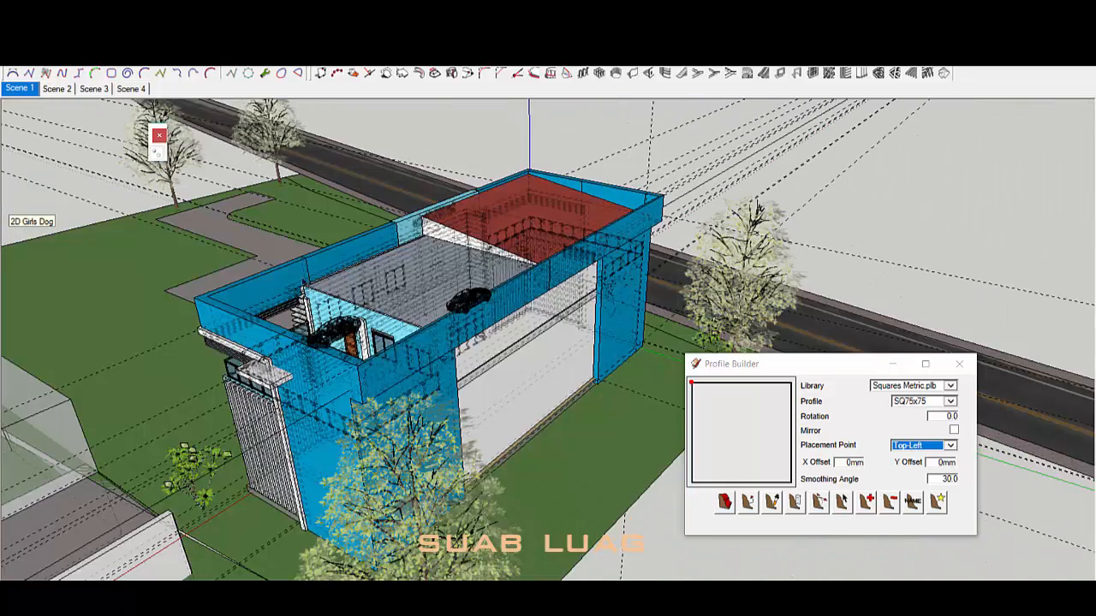
key("Delete")
left_click(276, 149)
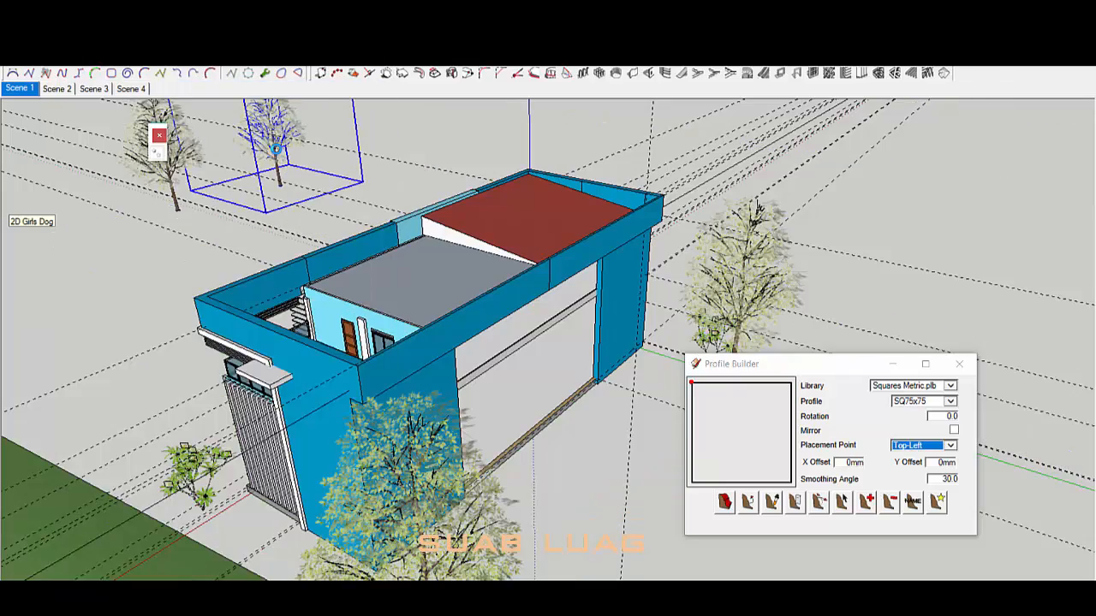
scroll(402, 289, "down", 3)
left_click(420, 440)
right_click(425, 440)
Step: Delete the front tree group and push the roof slab's front face out to the front corner
left_click(463, 89)
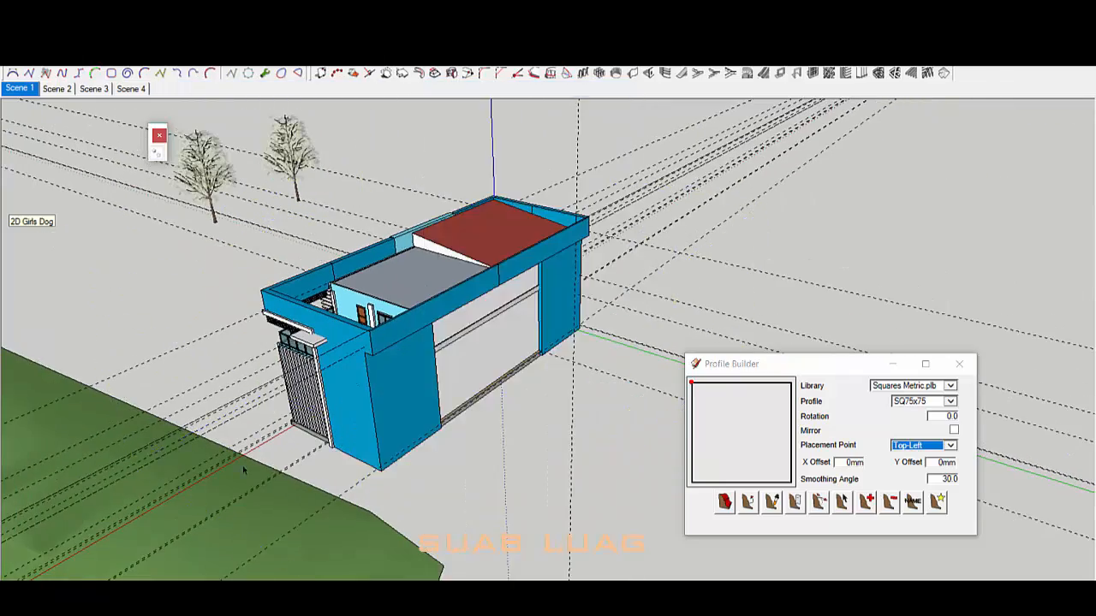
middle_click_drag(244, 468, 428, 483)
scroll(453, 300, "up", 4)
double_click(435, 260)
key("p")
left_click(435, 260)
scroll(180, 274, "up", 3)
middle_click_drag(435, 261, 834, 285)
left_click(174, 273)
Step: Leave the roof group and orbit around the parapets to check the extended roof
scroll(454, 372, "down", 4)
key("space")
left_click(450, 377)
scroll(447, 371, "up", 3)
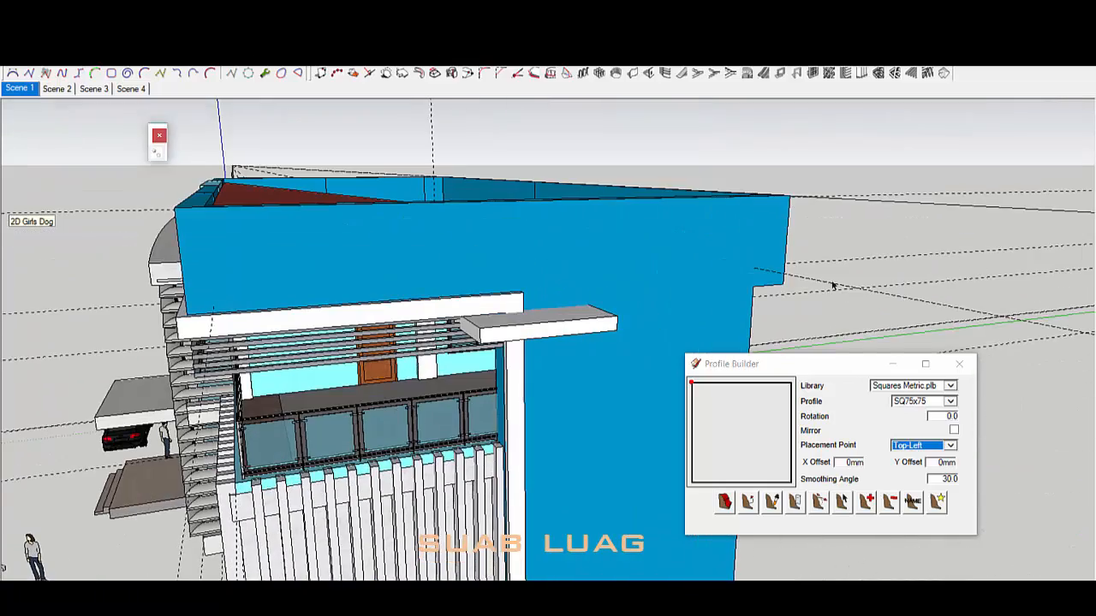
left_click(820, 282)
middle_click_drag(818, 209, 605, 317)
scroll(648, 232, "up", 4)
middle_click_drag(649, 232, 390, 306)
scroll(566, 282, "down", 6)
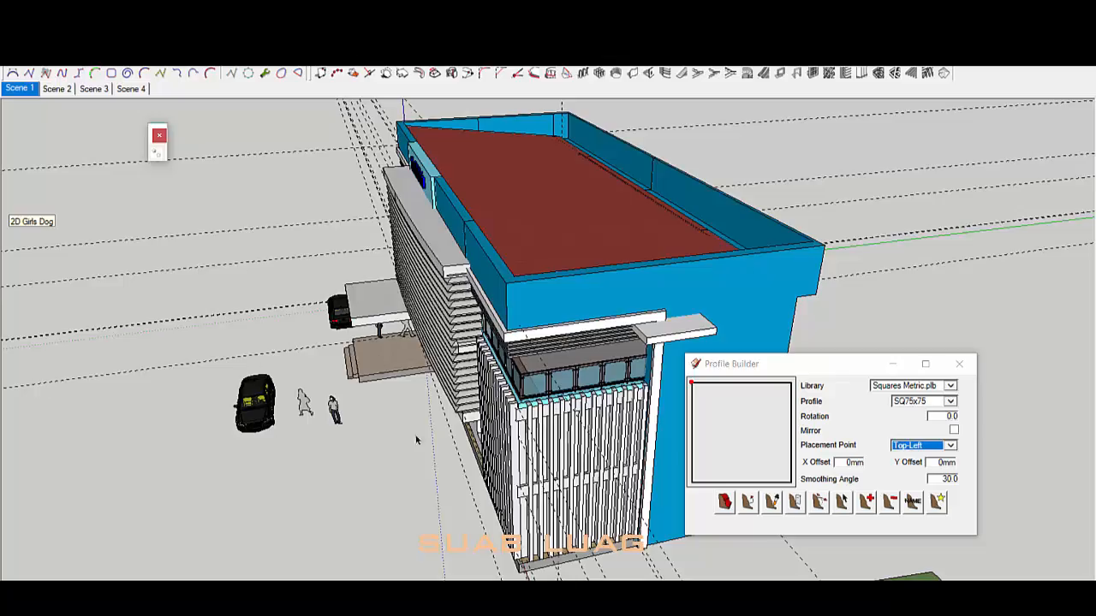
middle_click_drag(417, 440, 782, 166)
mouse_move(309, 266)
middle_mouse_down()
mouse_move(458, 238)
mouse_move(636, 343)
mouse_move(572, 275)
mouse_move(496, 257)
mouse_move(599, 274)
middle_mouse_up()
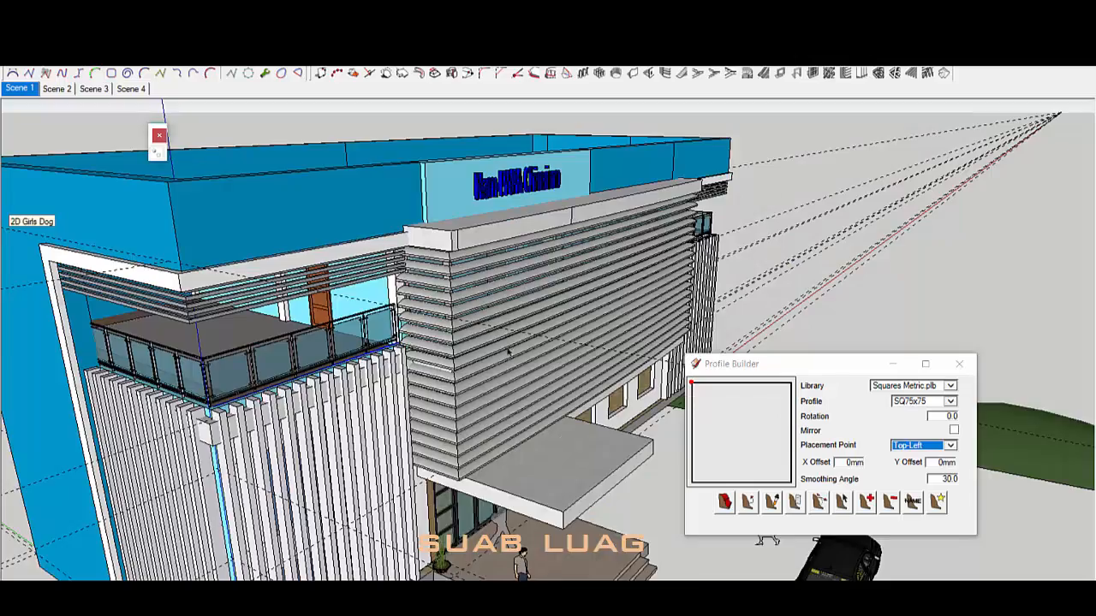
mouse_move(513, 257)
middle_mouse_down()
mouse_move(543, 237)
mouse_move(589, 306)
mouse_move(521, 374)
mouse_move(573, 303)
mouse_move(406, 268)
mouse_move(340, 502)
mouse_move(453, 420)
mouse_move(299, 262)
mouse_move(380, 415)
mouse_move(435, 385)
mouse_move(396, 334)
mouse_move(514, 171)
mouse_move(479, 249)
mouse_move(591, 342)
mouse_move(565, 369)
mouse_move(497, 394)
mouse_move(598, 428)
middle_mouse_up()
left_click(479, 249)
scroll(479, 248, "down", 5)
Step: Inside the wall group, Push/Pull the leftmost window opening's top face upward
scroll(557, 372, "up", 5)
mouse_move(556, 372)
middle_mouse_down()
mouse_move(619, 394)
mouse_move(385, 343)
middle_mouse_up()
scroll(220, 208, "up", 3)
double_click(220, 208)
triple_click(220, 208)
middle_click_drag(220, 208, 242, 209)
key("p")
left_click(228, 242)
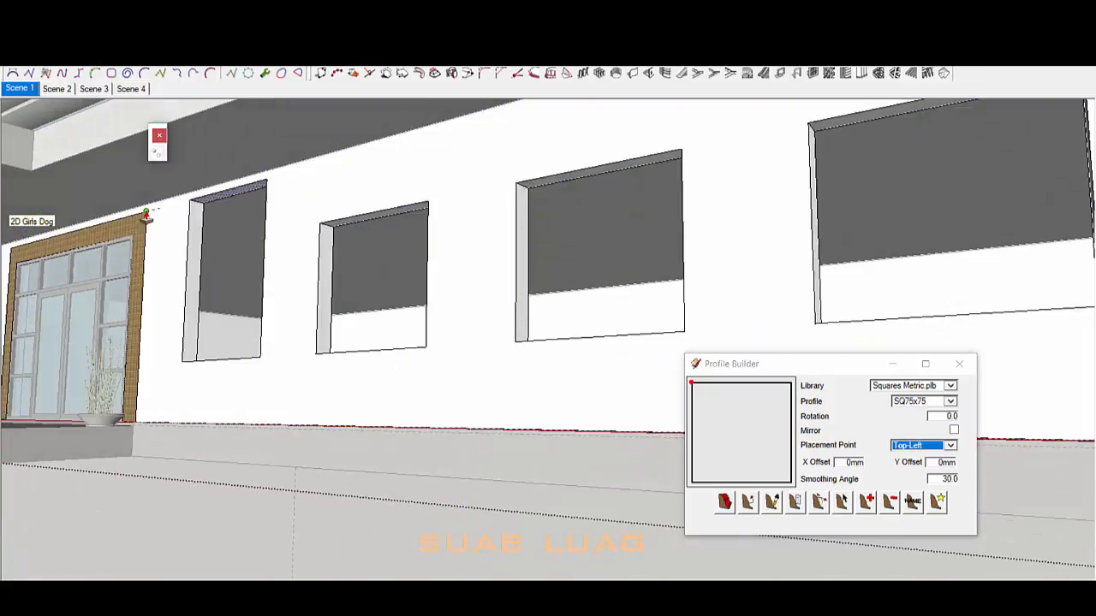
scroll(531, 240, "down", 6)
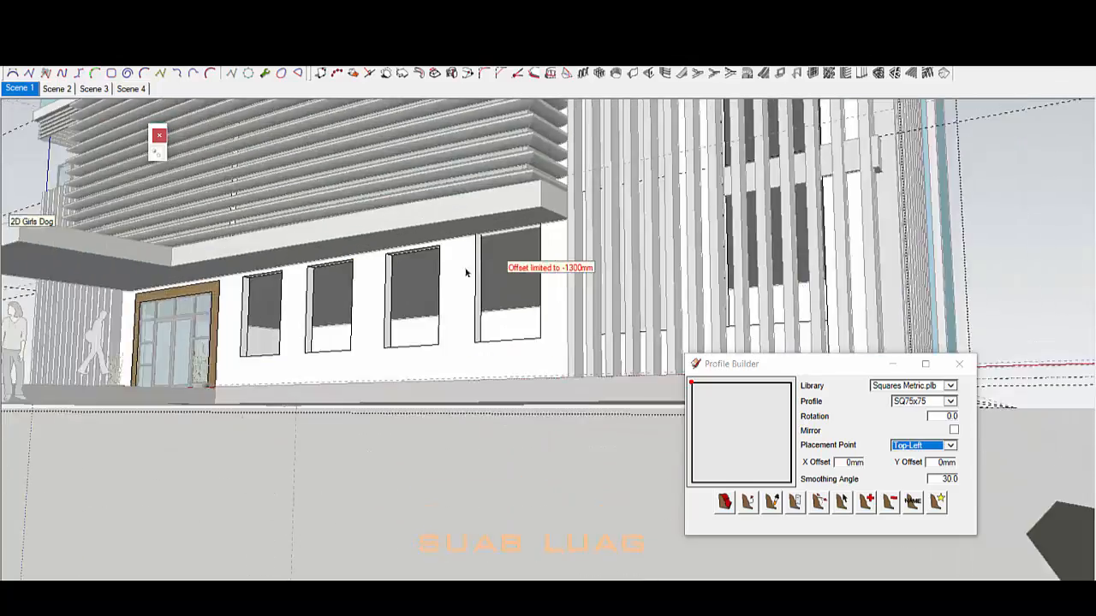
Step: Undo the fourth opening's change and raise it by the same offset instead
key("ctrl+z")
scroll(496, 257, "up", 3)
double_click(485, 240)
middle_click_drag(486, 240, 572, 334)
scroll(443, 274, "down", 6)
scroll(637, 290, "up", 7)
Step: Inspect the slatted corner, selecting the wall face behind the slats and all slat geometry
left_click(580, 240)
scroll(580, 241, "down", 4)
middle_click_drag(579, 240, 529, 310)
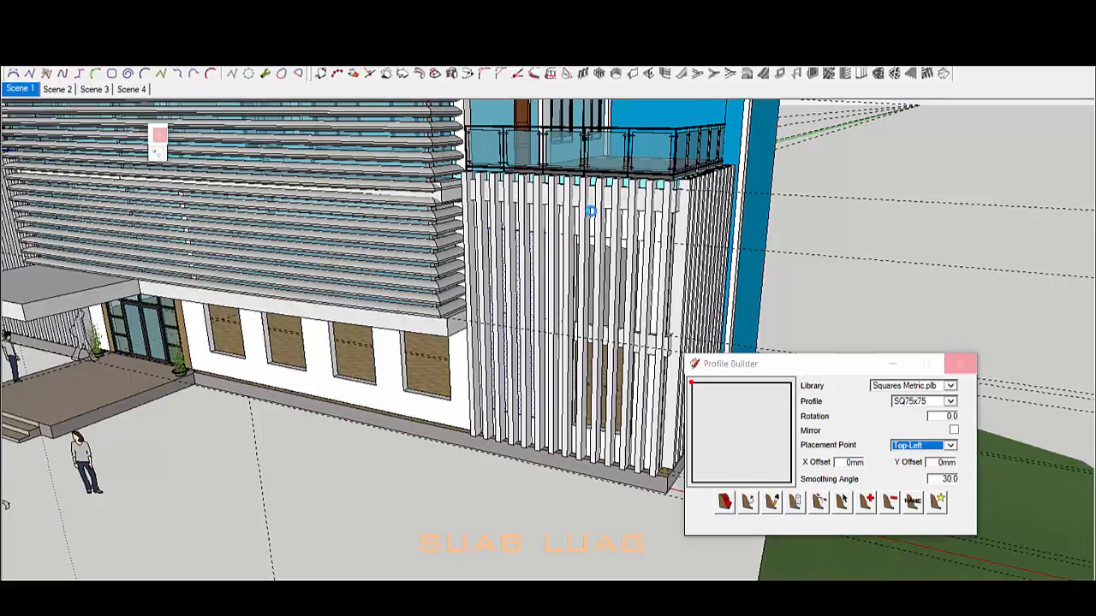
middle_click_drag(728, 224, 669, 229)
scroll(519, 227, "up", 4)
double_click(519, 228)
triple_click(519, 229)
scroll(531, 238, "down", 6)
middle_click_drag(531, 239, 579, 268)
scroll(548, 233, "up", 3)
scroll(565, 270, "up", 4)
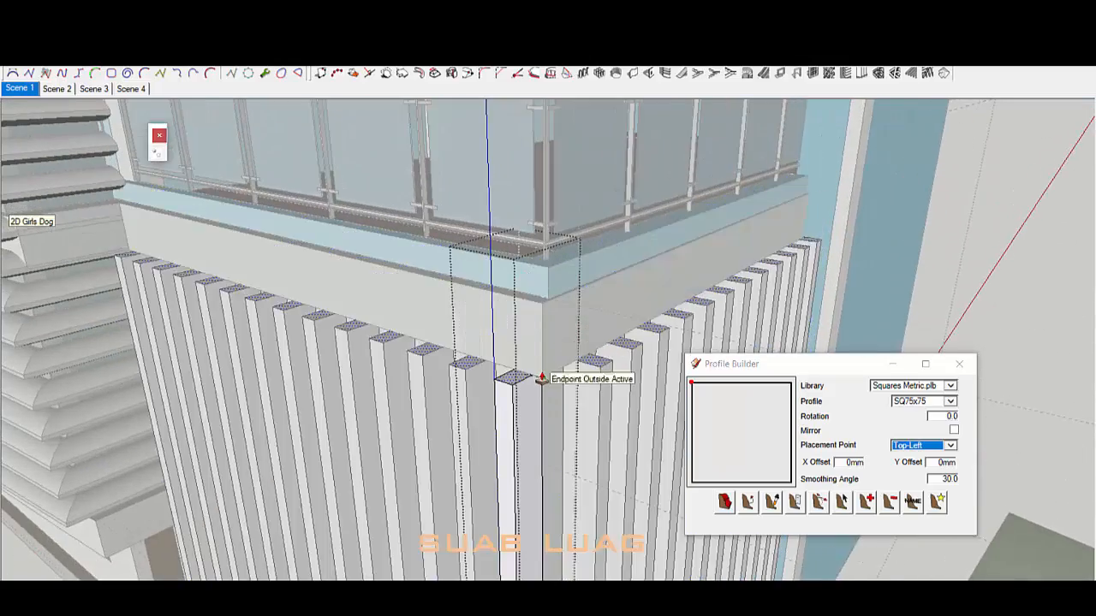
Step: Orbit from the slatted facade round to the blue side wall and concrete slab band
scroll(542, 379, "up", 3)
scroll(545, 330, "down", 4)
scroll(580, 220, "up", 2)
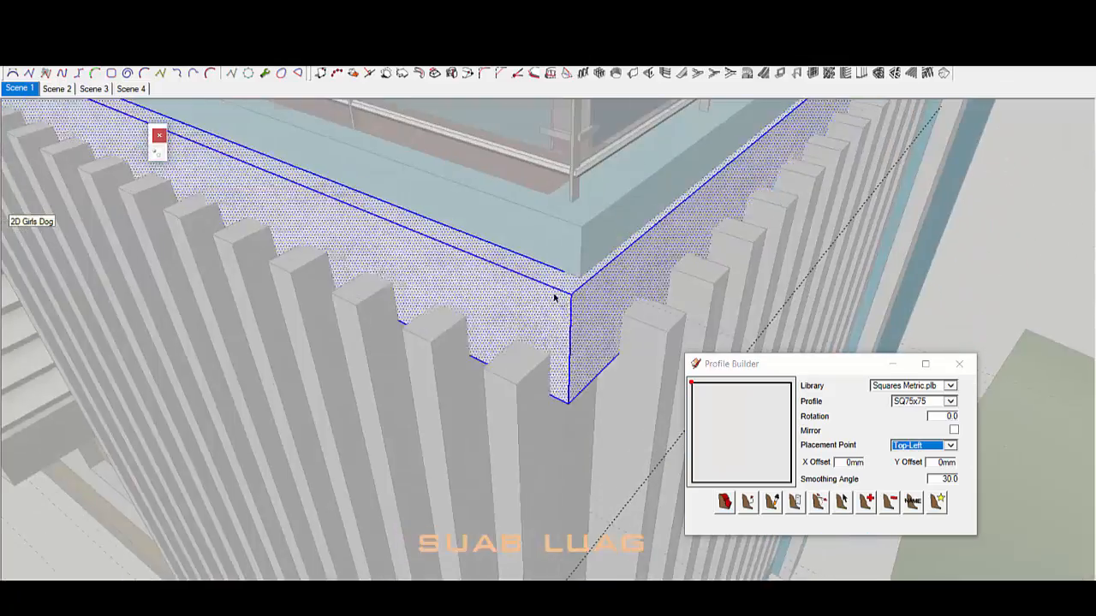
scroll(579, 231, "down", 5)
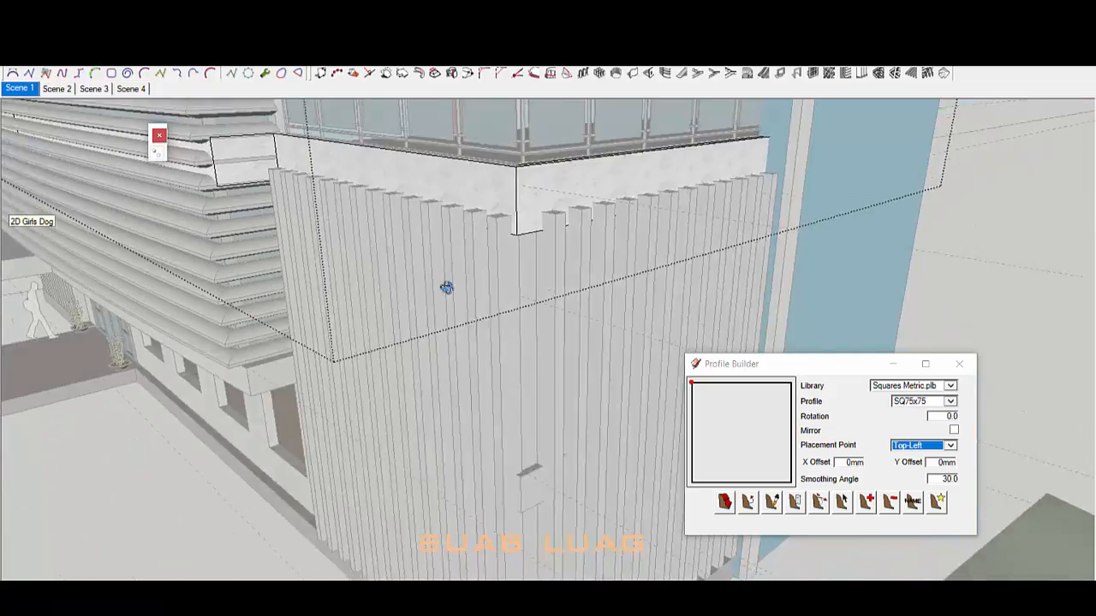
middle_click_drag(557, 199, 599, 272)
middle_click_drag(642, 239, 677, 178)
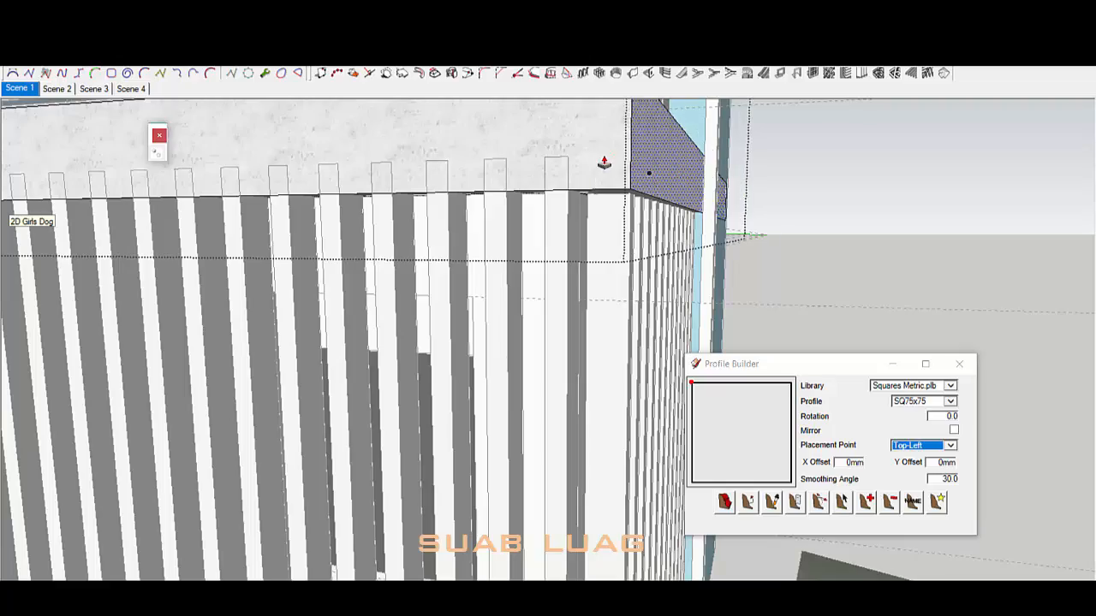
scroll(598, 177, "down", 5)
middle_click_drag(457, 241, 548, 342)
scroll(626, 269, "up", 5)
middle_click_drag(626, 268, 741, 284)
Step: Select the concrete slab and examine the band's end from several angles
triple_click(744, 286)
scroll(744, 286, "down", 8)
middle_click_drag(411, 248, 650, 299)
scroll(673, 288, "up", 5)
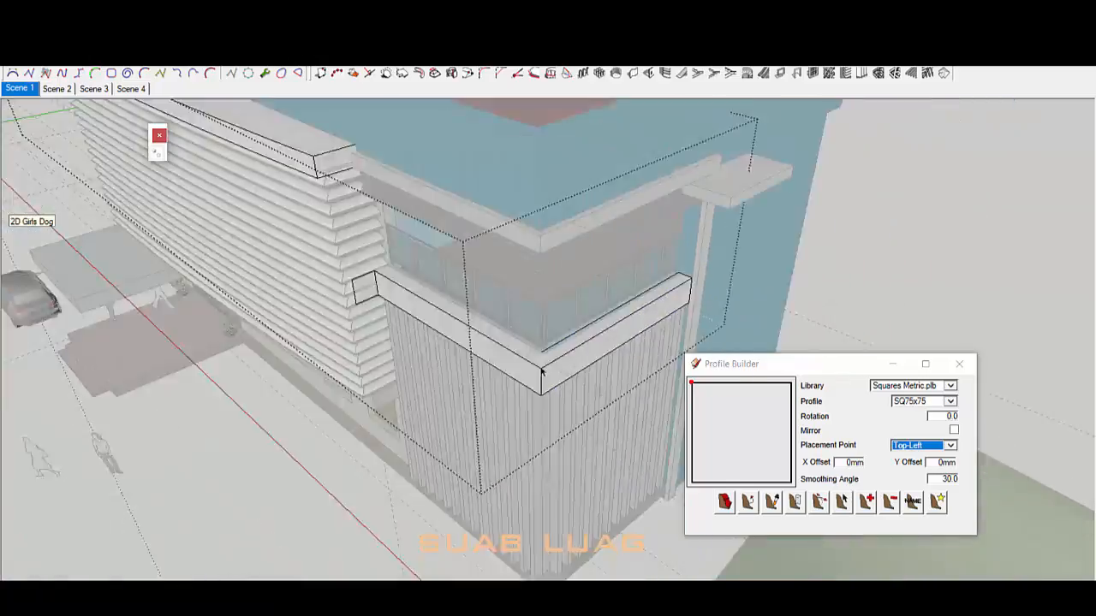
middle_click_drag(541, 371, 654, 211)
scroll(411, 240, "up", 5)
middle_click_drag(411, 240, 454, 140)
scroll(455, 140, "down", 6)
left_click(660, 422)
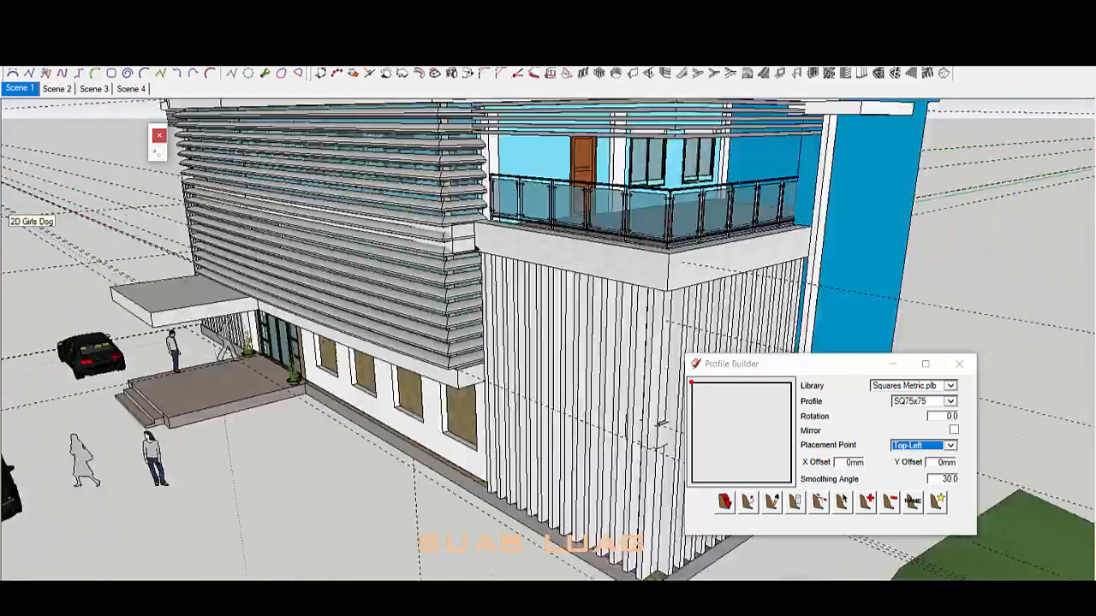
scroll(488, 248, "up", 5)
middle_click_drag(488, 248, 533, 315)
Step: Draw a dividing line across the slab's top to split off its end
triple_click(521, 295)
scroll(513, 287, "up", 8)
key("l")
left_click(441, 223)
middle_click_drag(582, 210, 480, 257)
left_click(608, 223)
Step: Push the split-off slab part down to cut it away, then reselect the slab
key("space")
key("p")
left_click(557, 257)
middle_click_drag(557, 257, 501, 272)
left_click(540, 449)
scroll(577, 257, "down", 10)
scroll(663, 319, "down", 8)
scroll(528, 303, "up", 7)
triple_click(531, 250)
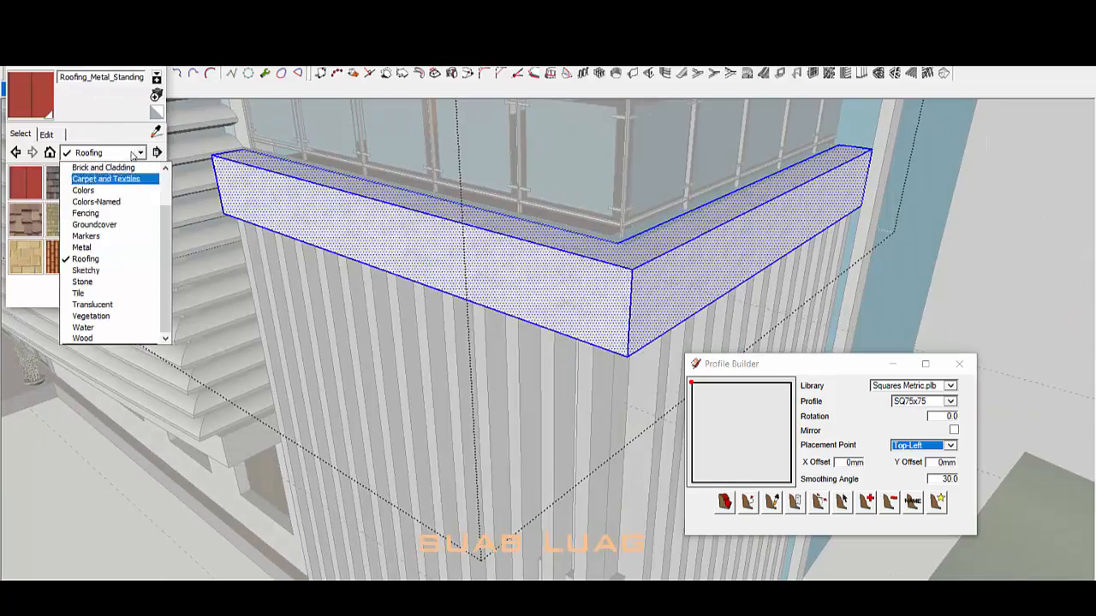
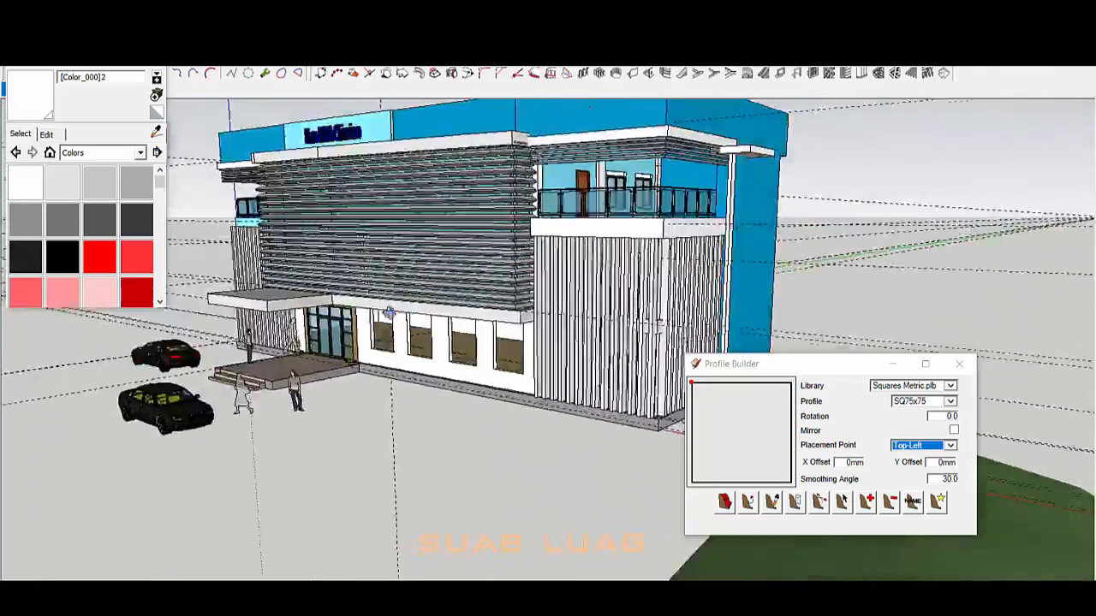
Step: Orbit around the building to inspect the wings, balcony slats and roof
middle_click_drag(390, 312, 548, 315)
scroll(342, 311, "up", 5)
middle_click_drag(342, 310, 813, 293)
scroll(380, 391, "down", 8)
middle_click_drag(589, 256, 638, 246)
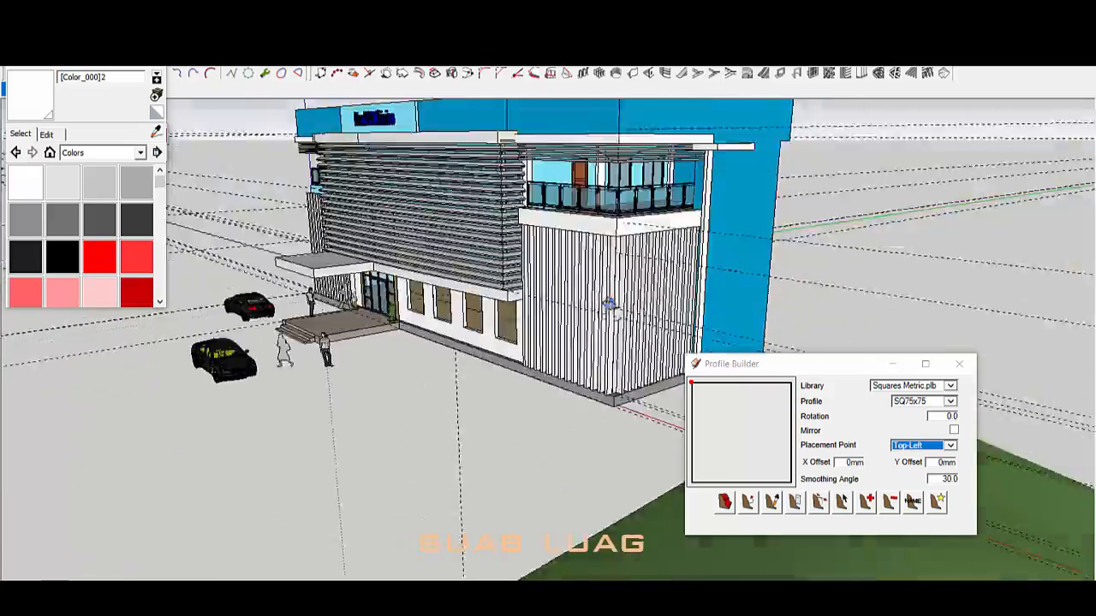
scroll(642, 244, "up", 5)
middle_click_drag(637, 292, 693, 294)
scroll(364, 304, "down", 3)
scroll(365, 304, "up", 3)
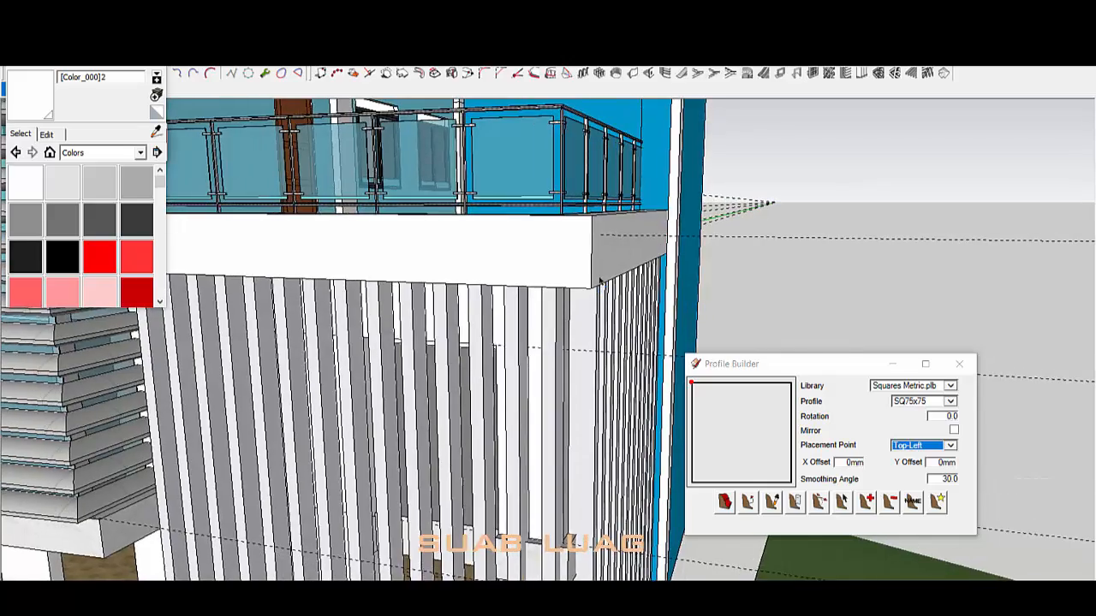
middle_click_drag(599, 281, 555, 268)
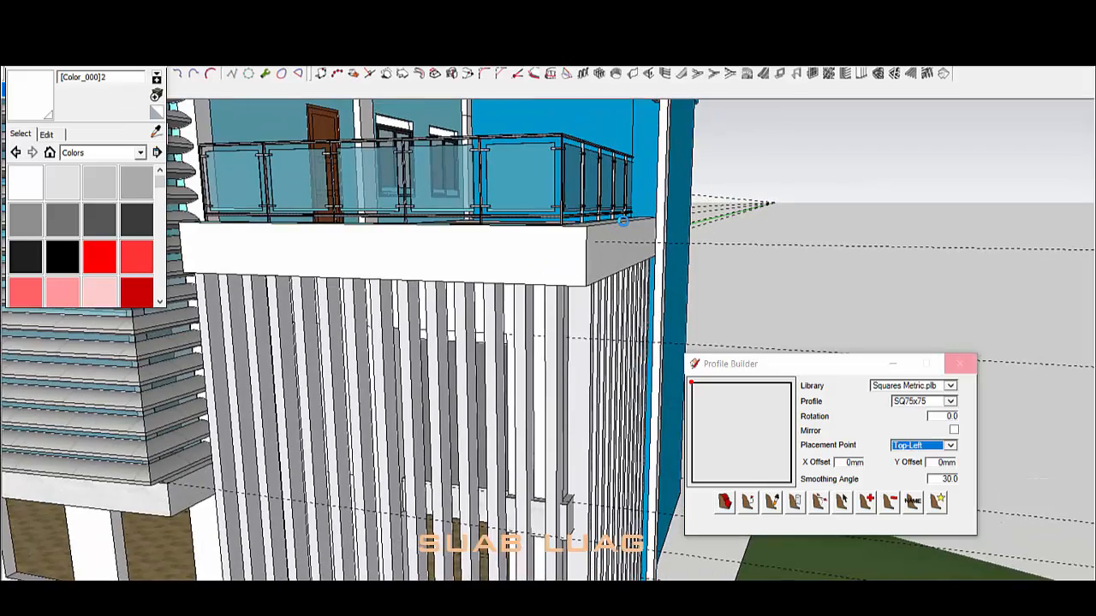
scroll(433, 283, "down", 6)
middle_click_drag(433, 284, 843, 347)
scroll(514, 334, "down", 4)
middle_click_drag(514, 334, 522, 377)
scroll(411, 343, "up", 4)
middle_click_drag(411, 342, 531, 445)
scroll(514, 334, "down", 4)
scroll(485, 249, "up", 4)
middle_click_drag(484, 250, 485, 291)
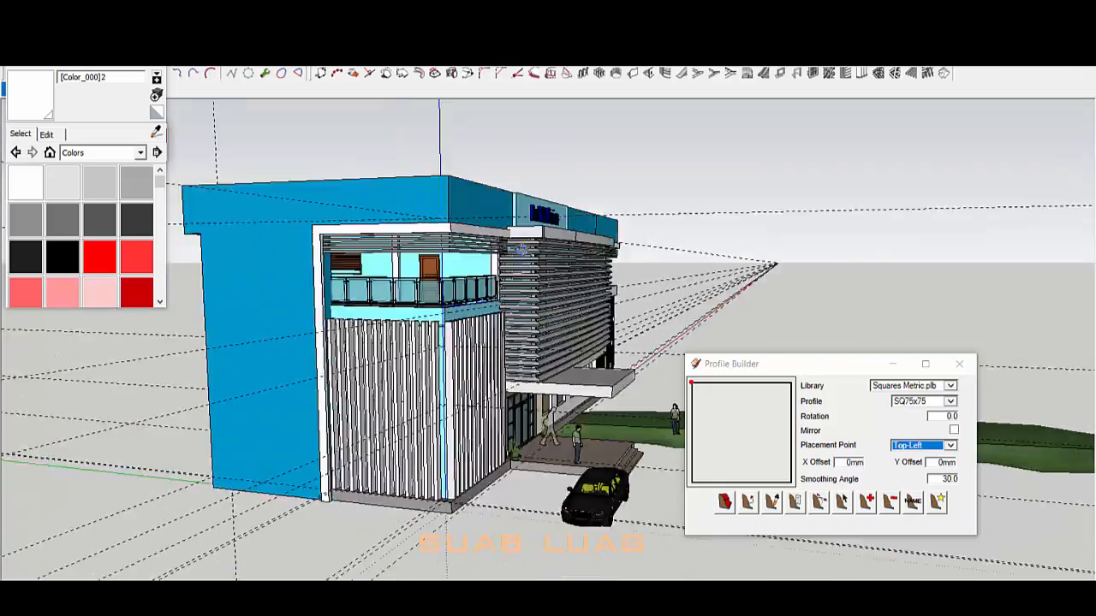
mouse_move(548, 309)
middle_mouse_down()
mouse_move(539, 296)
mouse_move(569, 213)
mouse_move(538, 315)
middle_mouse_up()
scroll(526, 298, "up", 3)
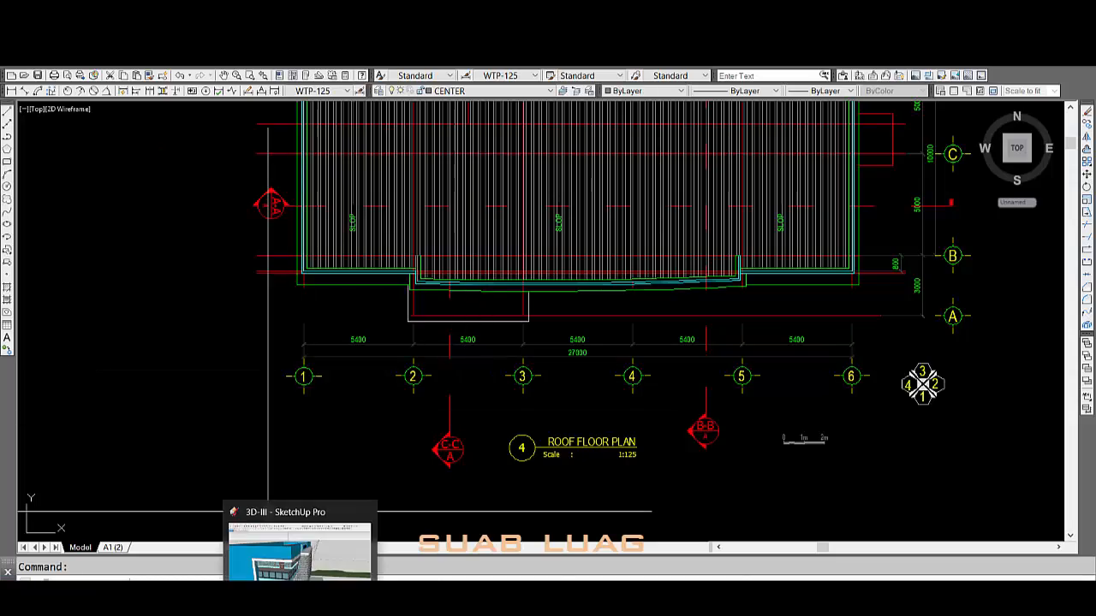
Step: Inspect the corner balcony railing up close and select everything in its group
left_click(300, 598)
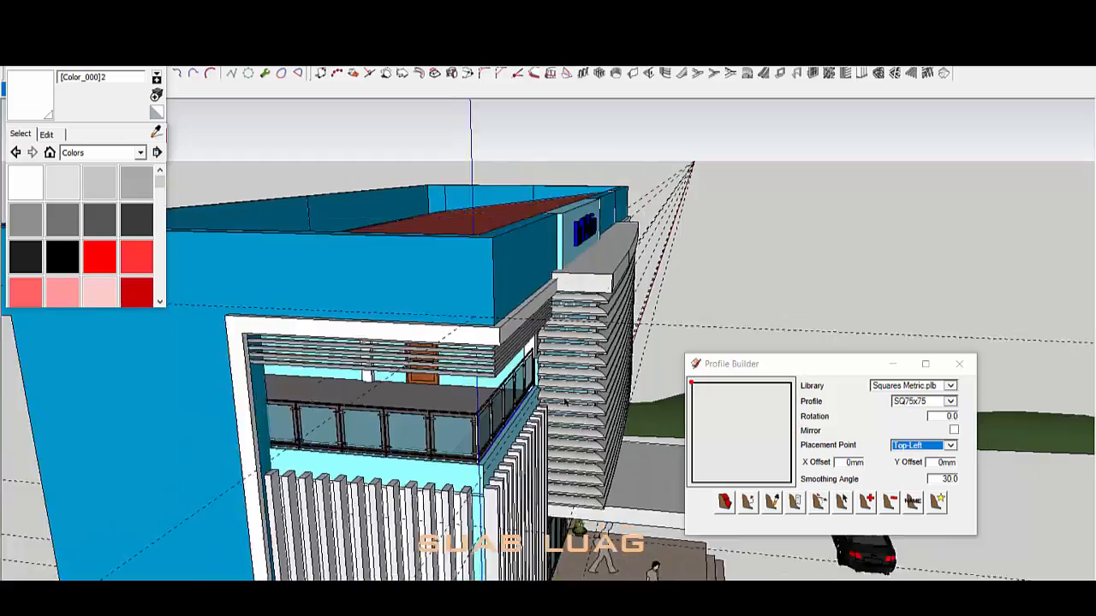
mouse_move(548, 343)
middle_mouse_down()
mouse_move(445, 372)
mouse_move(411, 343)
mouse_move(516, 308)
middle_mouse_up()
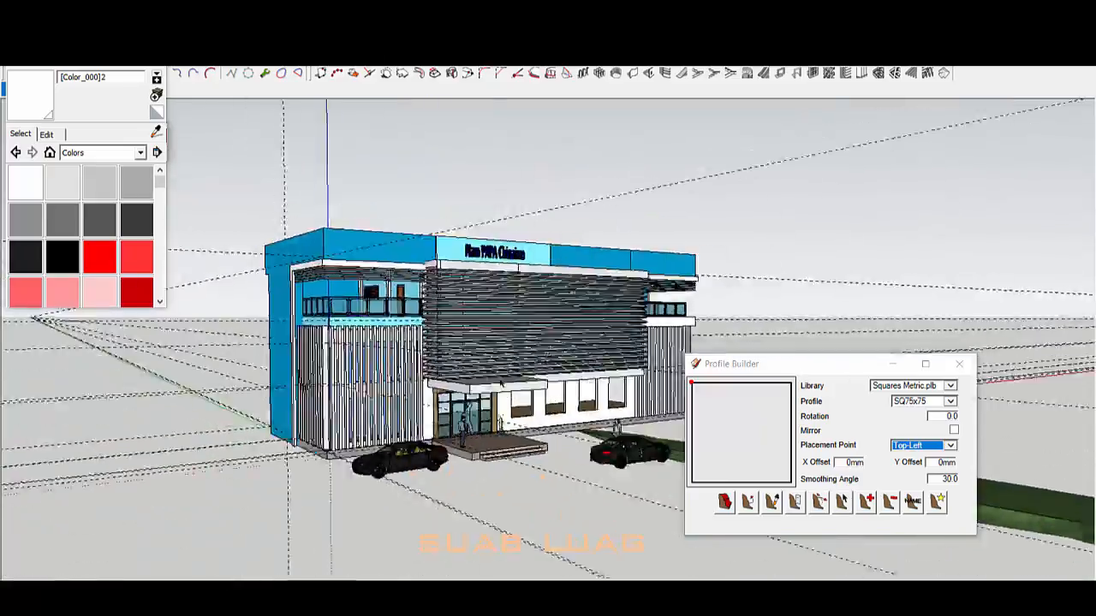
middle_click_drag(366, 441, 505, 462)
scroll(506, 299, "up", 5)
middle_click_drag(514, 411, 561, 512)
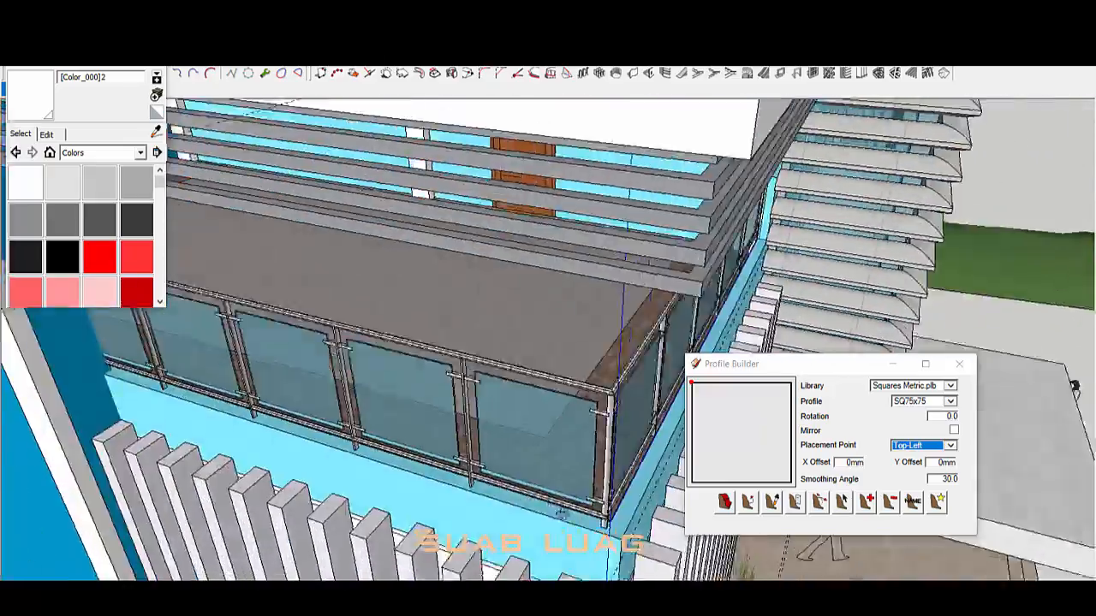
scroll(518, 376, "down", 6)
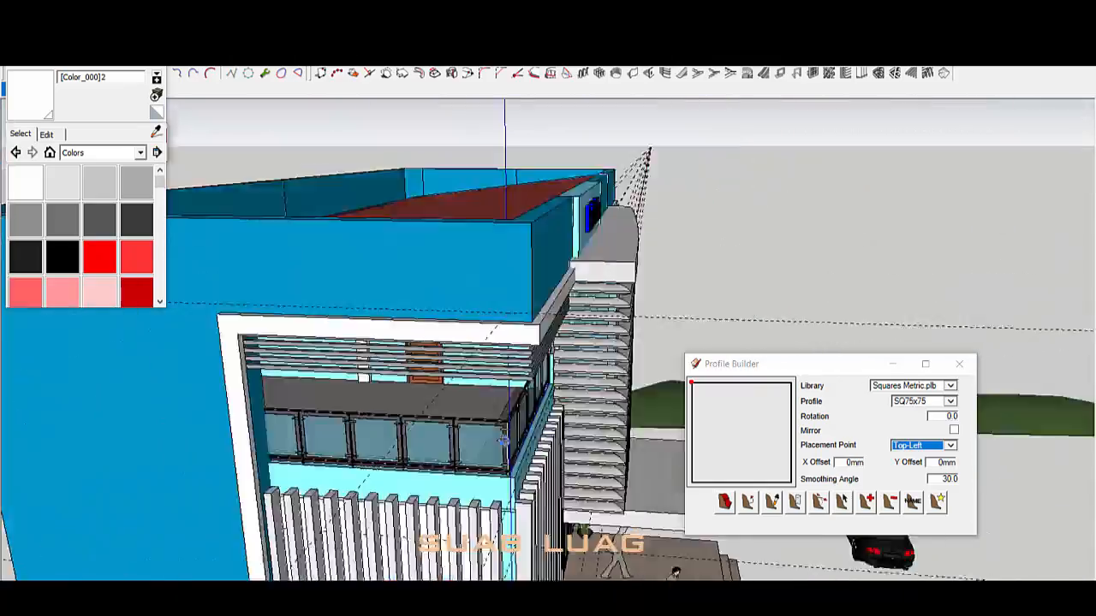
scroll(502, 441, "up", 5)
mouse_move(583, 386)
middle_mouse_down()
mouse_move(589, 462)
mouse_move(480, 451)
mouse_move(535, 493)
middle_mouse_up()
scroll(482, 324, "up", 5)
scroll(482, 324, "up", 2)
triple_click(482, 323)
key("e")
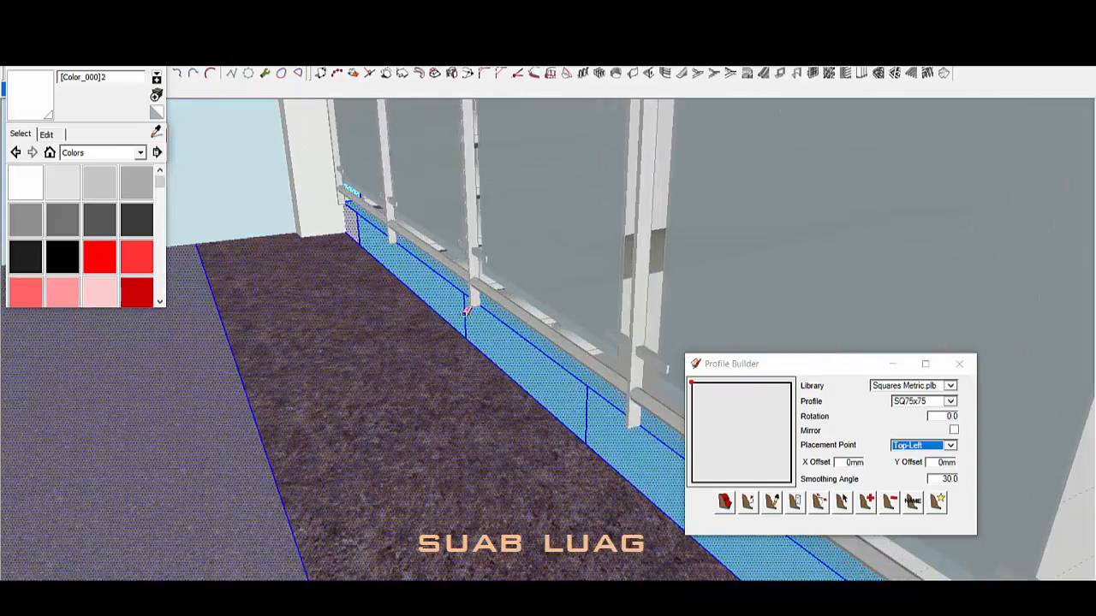
mouse_move(399, 487)
middle_mouse_down()
mouse_move(734, 325)
mouse_move(899, 330)
mouse_move(347, 360)
middle_mouse_up()
scroll(348, 359, "down", 8)
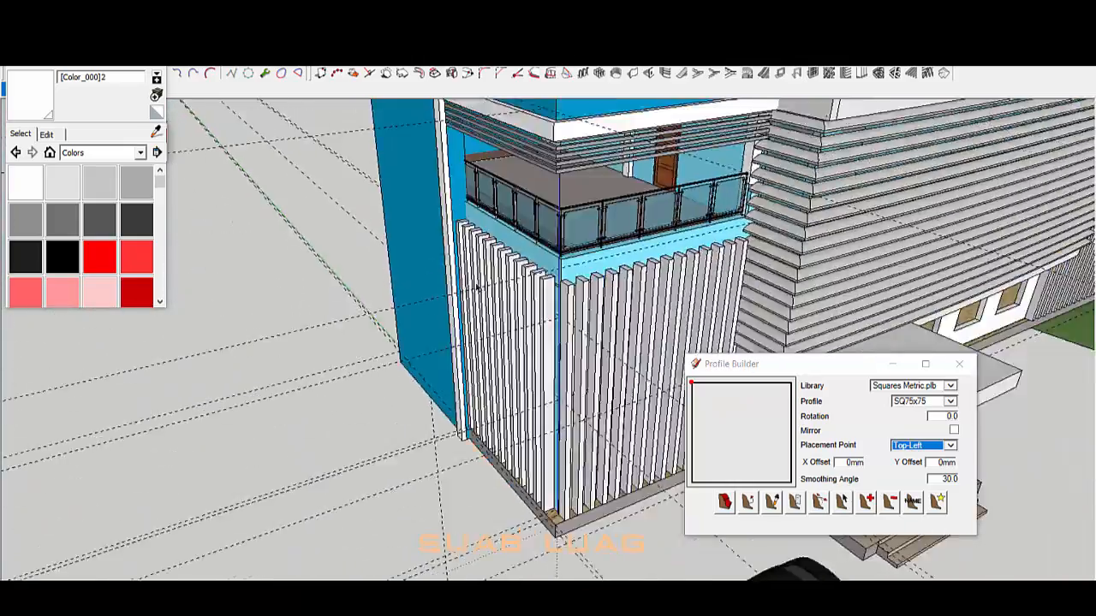
scroll(668, 283, "down", 3)
Step: Orbit round the building to bring the blue right-side wall into view
mouse_move(748, 203)
middle_mouse_down()
mouse_move(668, 283)
mouse_move(591, 242)
mouse_move(536, 288)
middle_mouse_up()
scroll(642, 296, "up", 4)
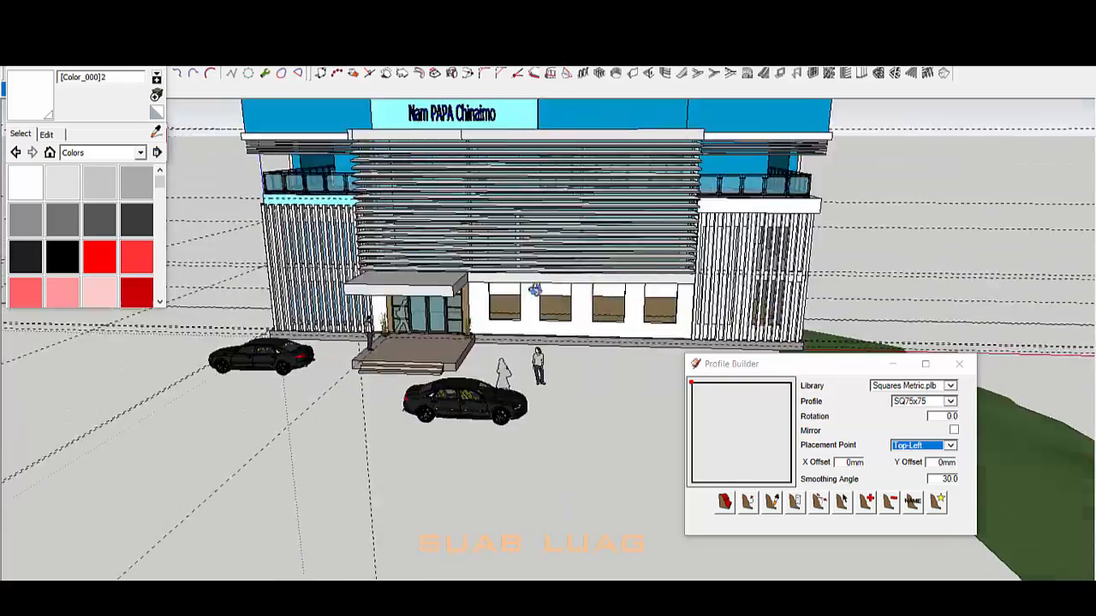
scroll(685, 317, "up", 3)
middle_click_drag(685, 317, 673, 259)
scroll(672, 260, "down", 3)
middle_click_drag(410, 273, 558, 288)
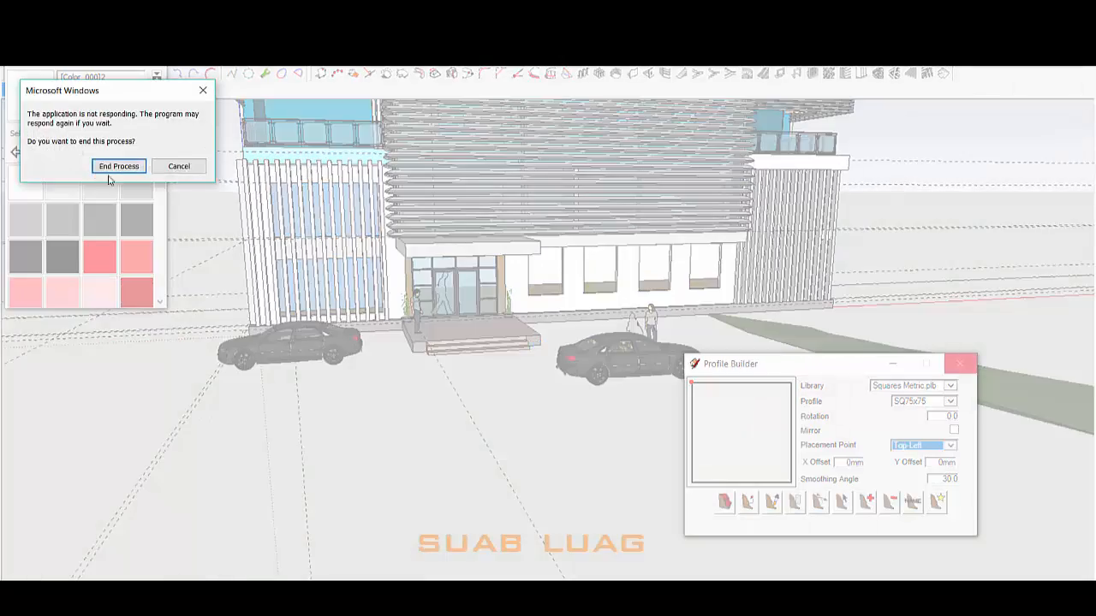
mouse_move(608, 402)
middle_mouse_down()
mouse_move(611, 338)
mouse_move(501, 374)
mouse_move(539, 401)
middle_mouse_up()
middle_click_drag(685, 269, 566, 318, "shift")
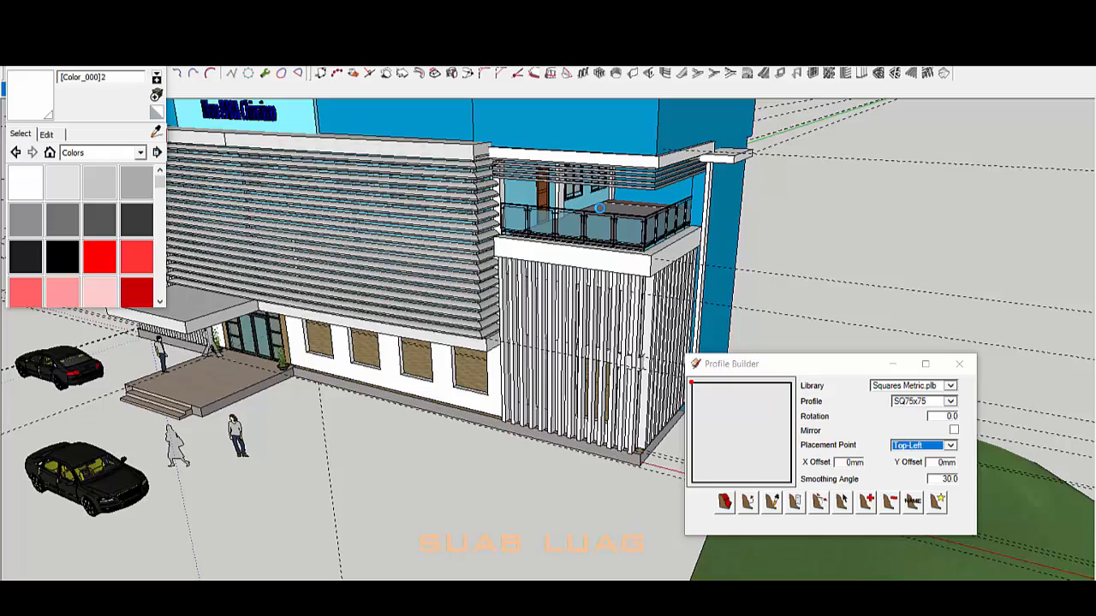
scroll(605, 221, "down", 3)
scroll(663, 248, "up", 8)
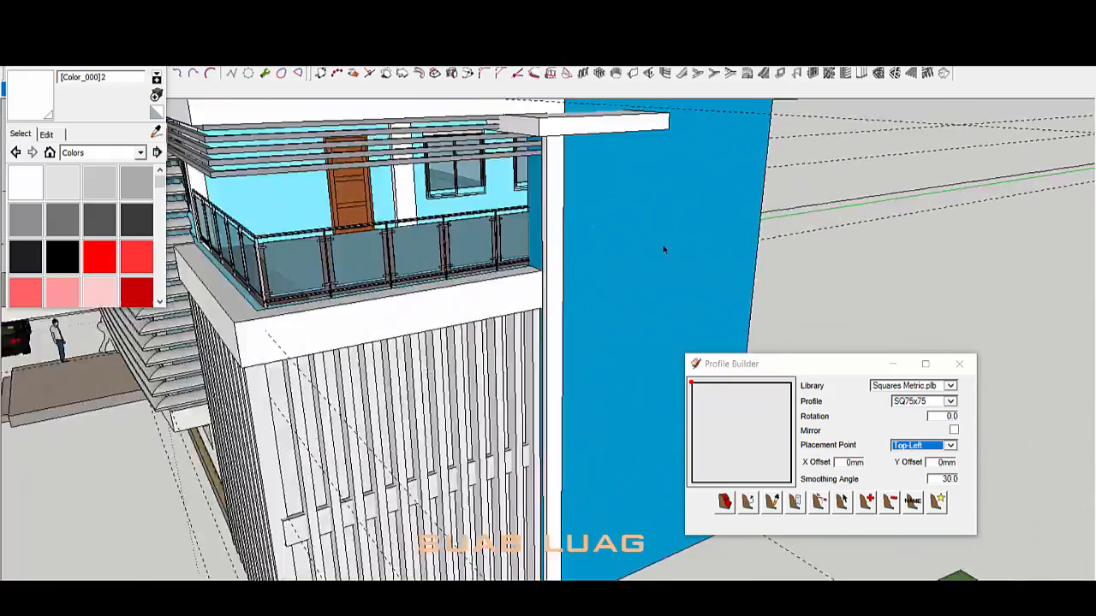
scroll(452, 273, "up", 3)
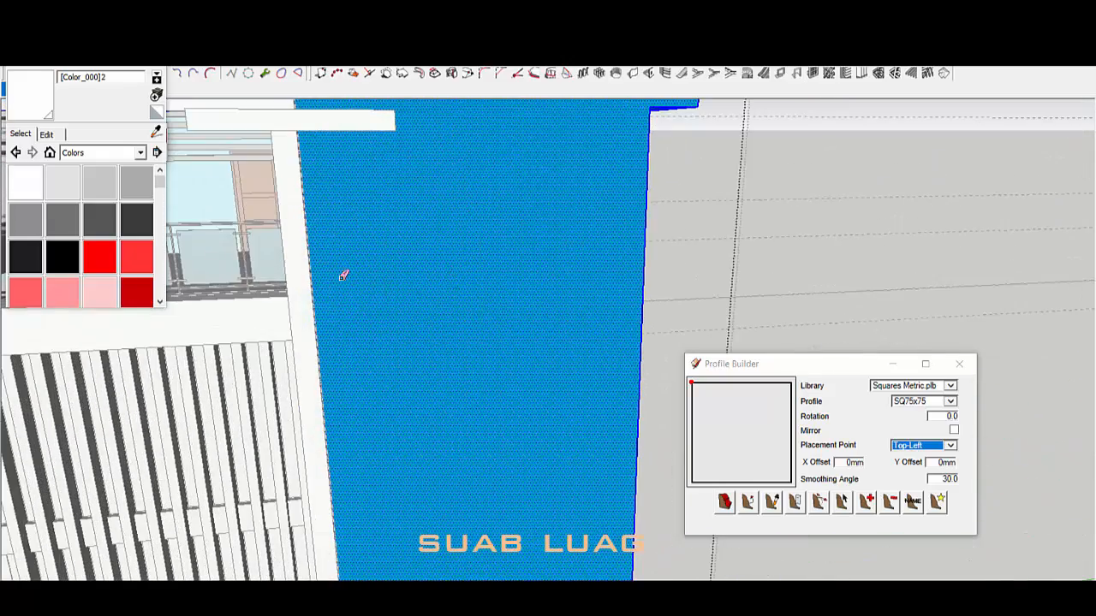
Step: Draw a window rectangle on the blue wall and push it through into an opening
left_click(384, 167)
scroll(368, 230, "up", 3)
key("p")
left_click(386, 231)
left_click(351, 211)
scroll(351, 211, "down", 6)
middle_click_drag(352, 211, 470, 288)
scroll(447, 306, "up", 4)
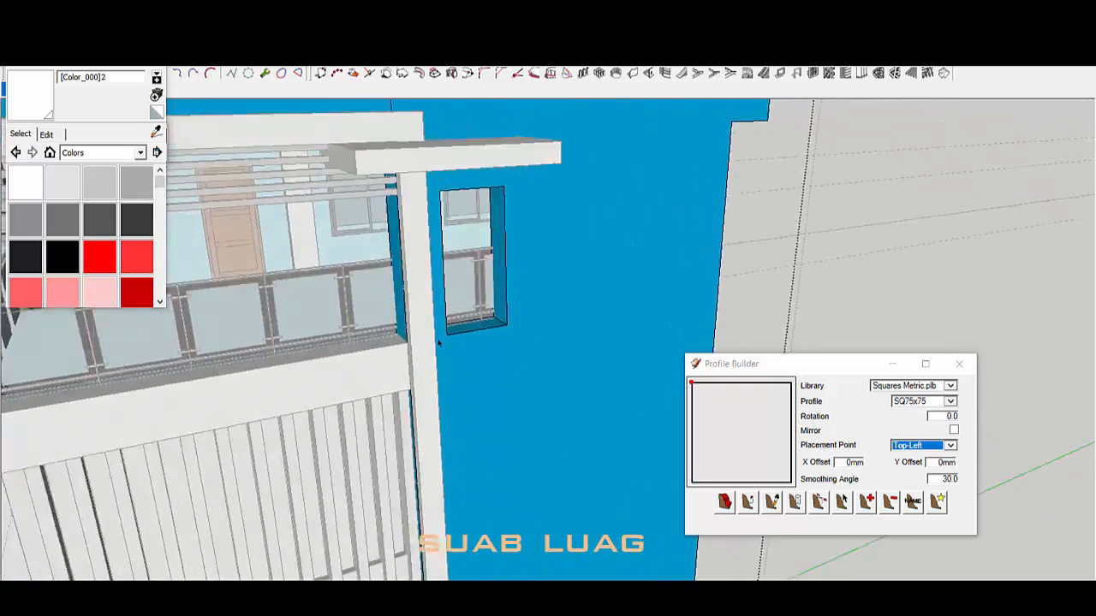
scroll(439, 343, "up", 3)
middle_click_drag(354, 374, 470, 374)
Step: Place Tape Measure guides around the opening below the canopy
key("t")
left_click(473, 254)
scroll(474, 254, "down", 4)
middle_click_drag(474, 255, 502, 188)
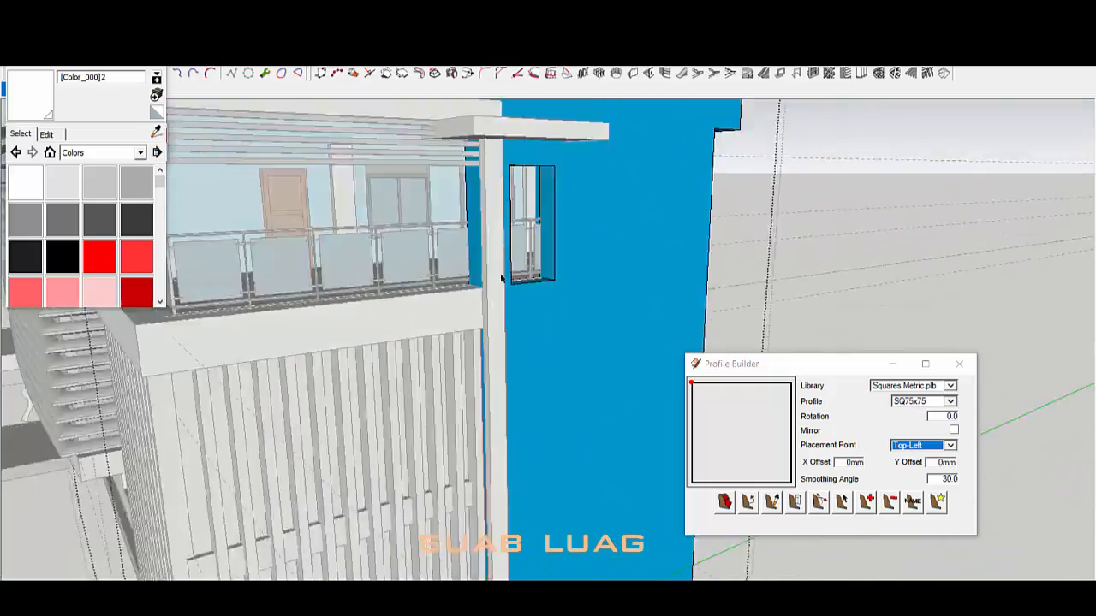
scroll(502, 277, "up", 5)
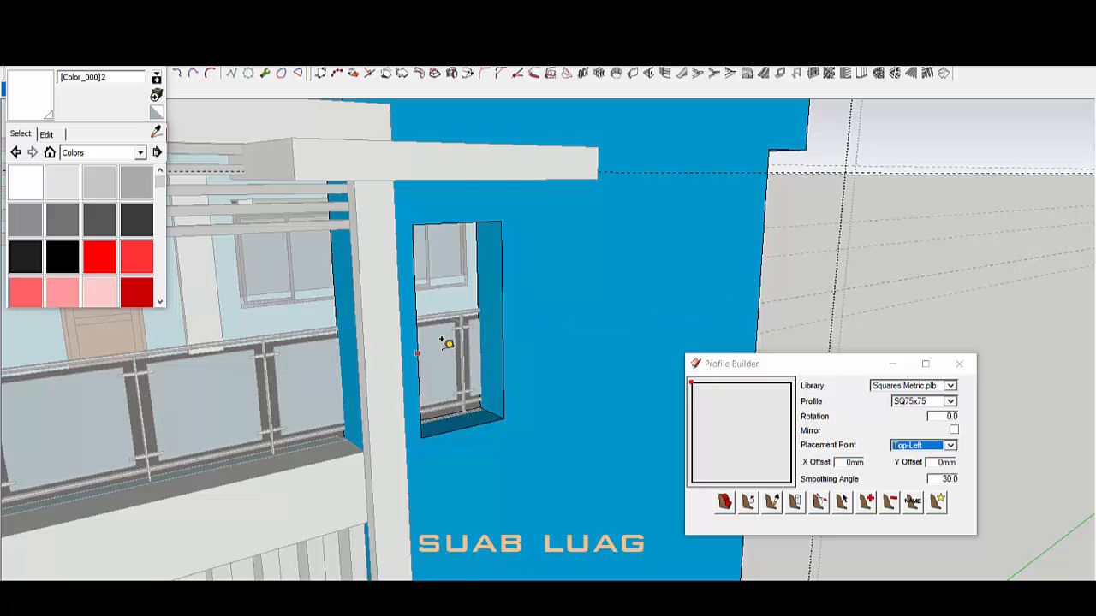
scroll(442, 340, "down", 3)
middle_click_drag(442, 340, 519, 232)
scroll(507, 283, "up", 3)
Step: Push/Pull the opening's top face up to the new height
key("space")
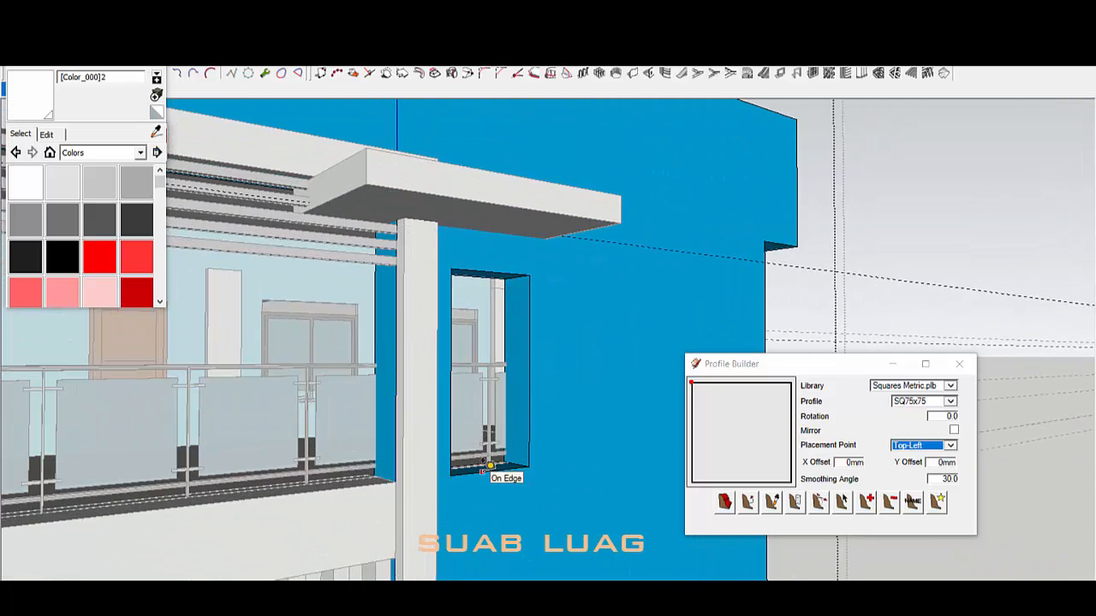
key("Return")
scroll(489, 298, "up", 4)
key("p")
left_click(496, 268)
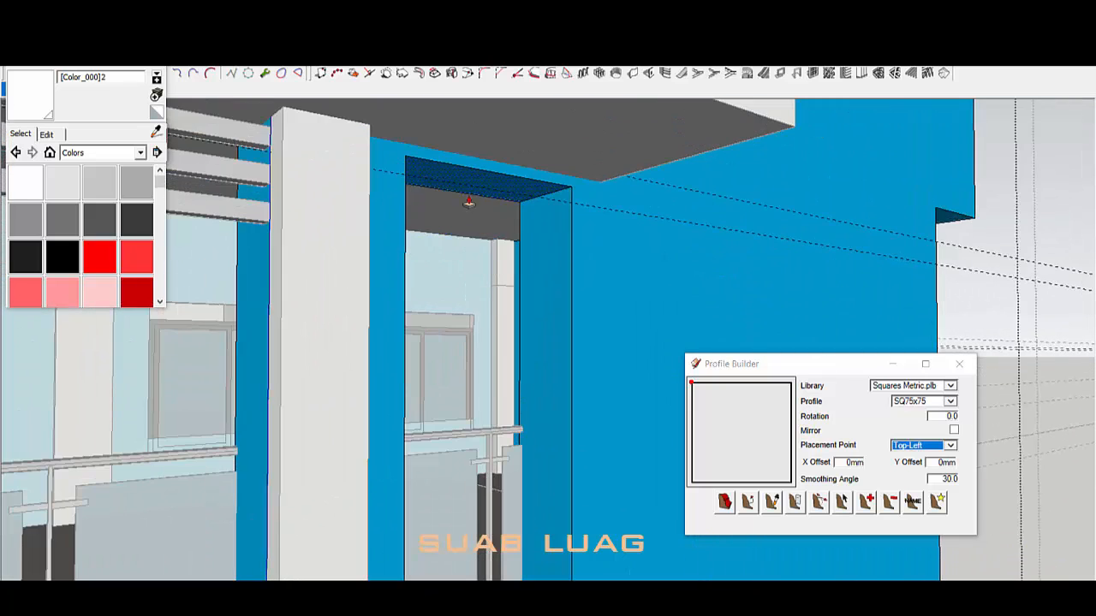
Step: Move the canopy beam above the opening into position
scroll(721, 182, "down", 4)
middle_click_drag(599, 256, 508, 274)
key("space")
left_click(466, 230)
left_click(466, 230)
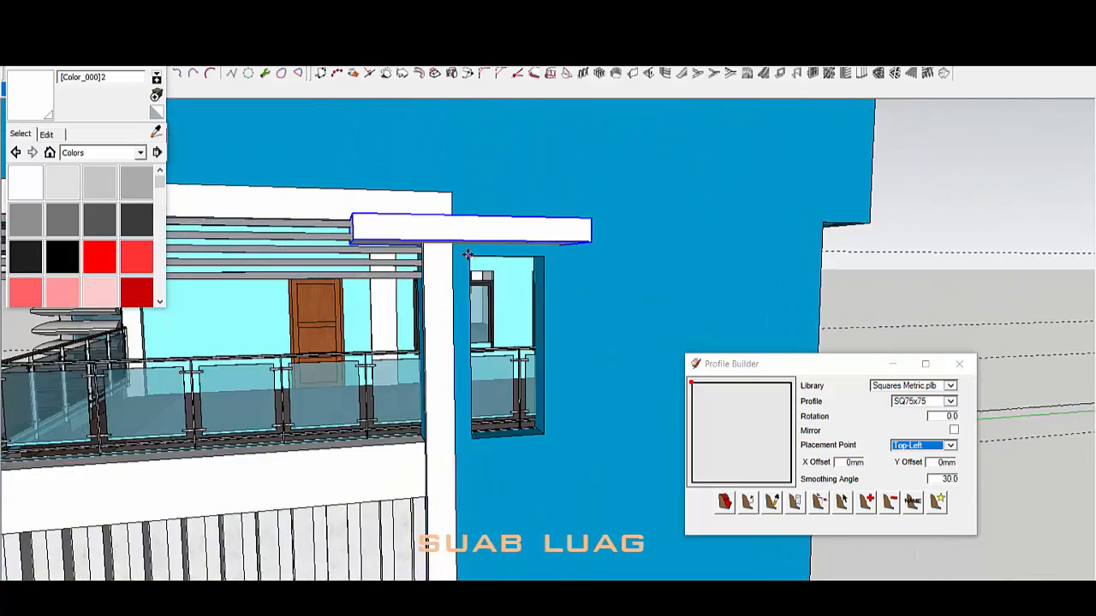
middle_click_drag(467, 230, 452, 207)
key("m")
Step: Push the canopy beam's left end inward to shorten it
middle_click_drag(497, 240, 514, 184)
scroll(514, 184, "up", 3)
key("space")
triple_click(506, 177)
key("p")
left_click(450, 168)
Step: Exit group editing, clear the selection and view the whole building
key("space")
middle_click_drag(491, 245, 535, 351)
scroll(555, 152, "down", 5)
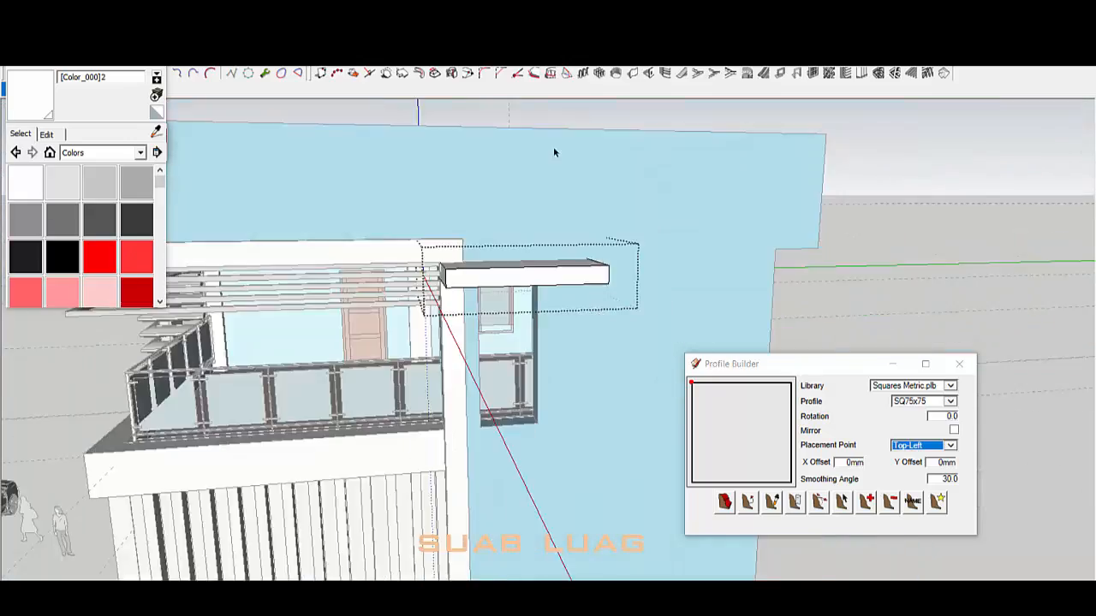
left_click(555, 152)
scroll(502, 283, "down", 4)
left_click(156, 60)
middle_click_drag(386, 343, 576, 345)
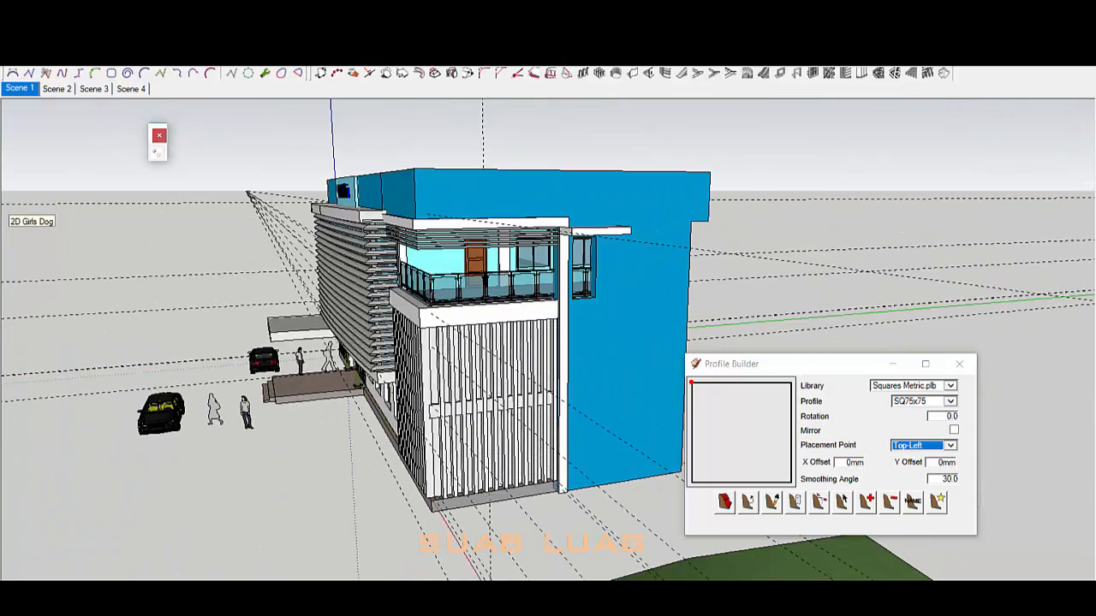
Step: Open the facade fin group and select the wall face behind the fins
middle_click_drag(462, 419, 655, 337)
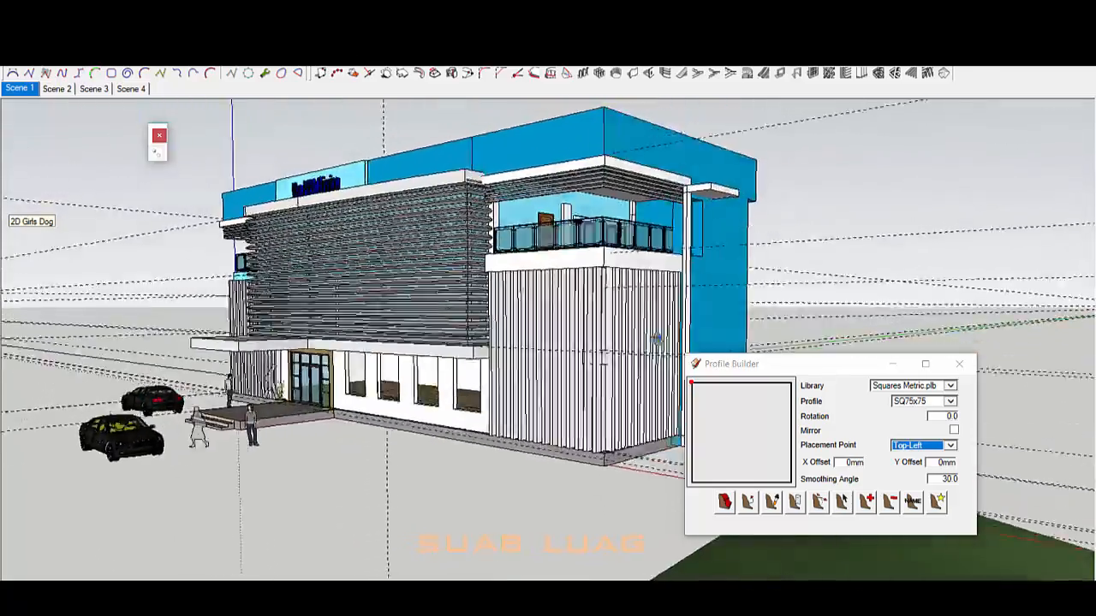
scroll(584, 333, "up", 3)
double_click(584, 333)
left_click(585, 333)
middle_click_drag(578, 506, 497, 440)
scroll(579, 448, "up", 3)
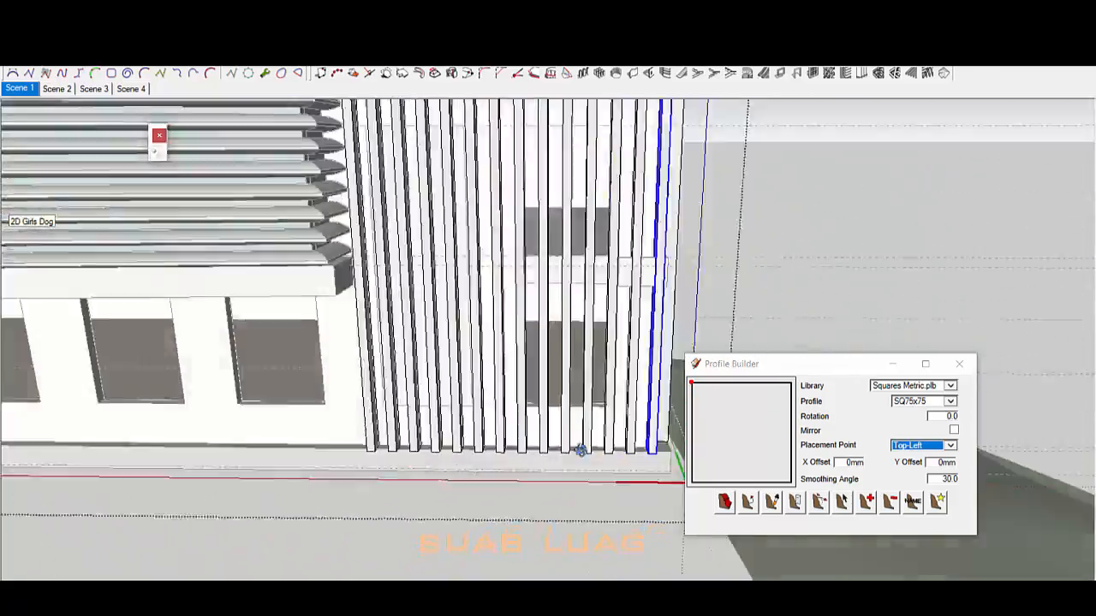
middle_click_drag(580, 448, 480, 343)
scroll(457, 228, "up", 3)
left_click(457, 228)
scroll(457, 228, "down", 3)
middle_click_drag(457, 228, 482, 133)
scroll(481, 132, "down", 3)
middle_click_drag(475, 359, 406, 186)
scroll(406, 186, "up", 3)
middle_click_drag(505, 341, 483, 257)
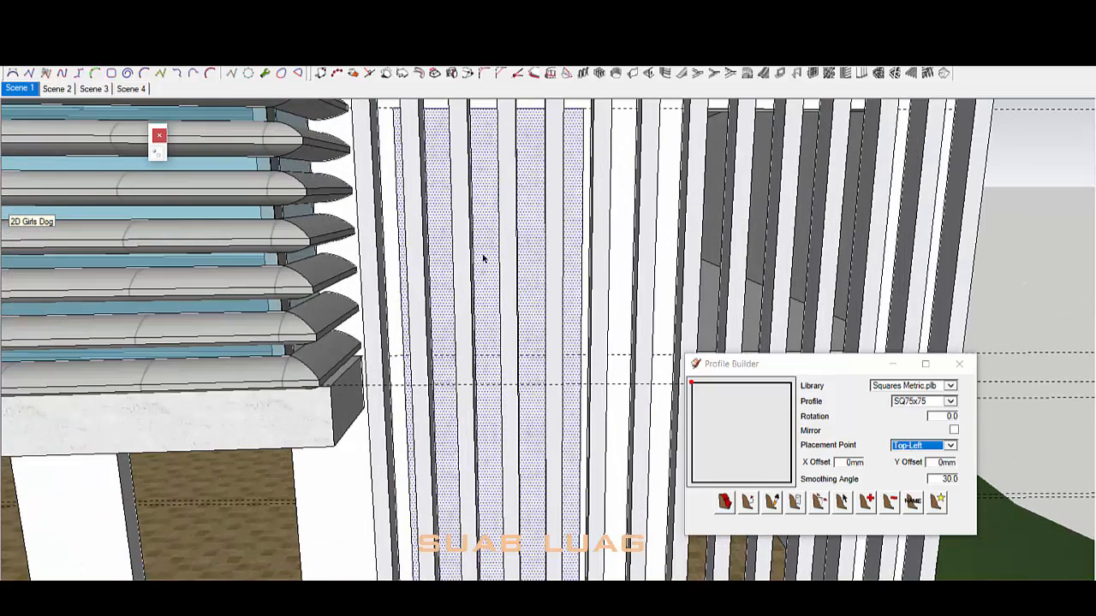
Step: Generate a gridded window frame on the face with Panel Divider, entering 6
left_click(813, 75)
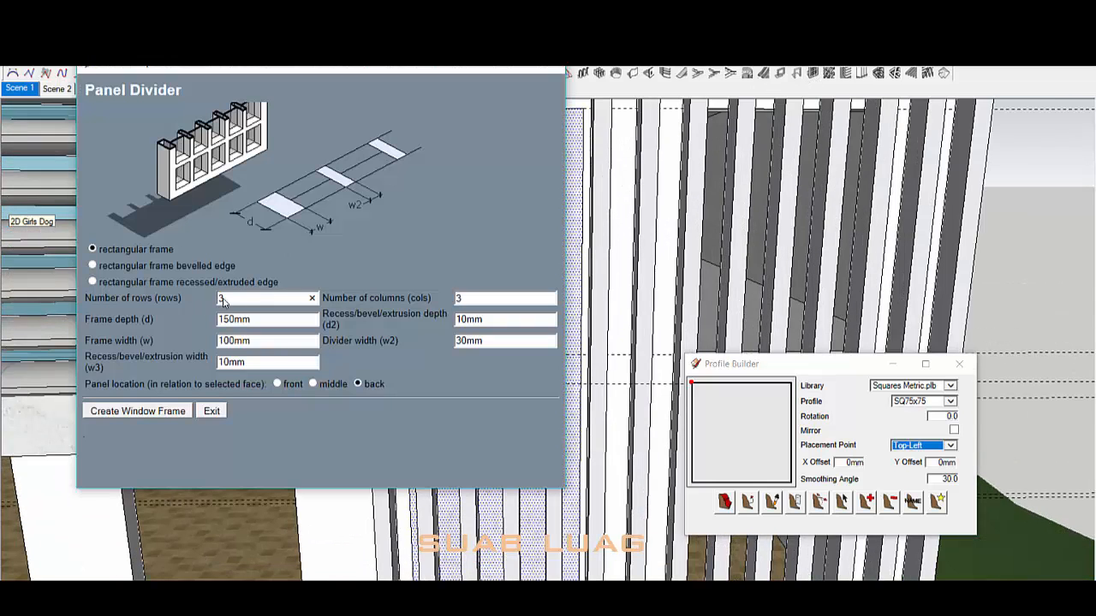
type("6")
double_click(265, 321)
left_click(181, 409)
scroll(506, 415, "down", 4)
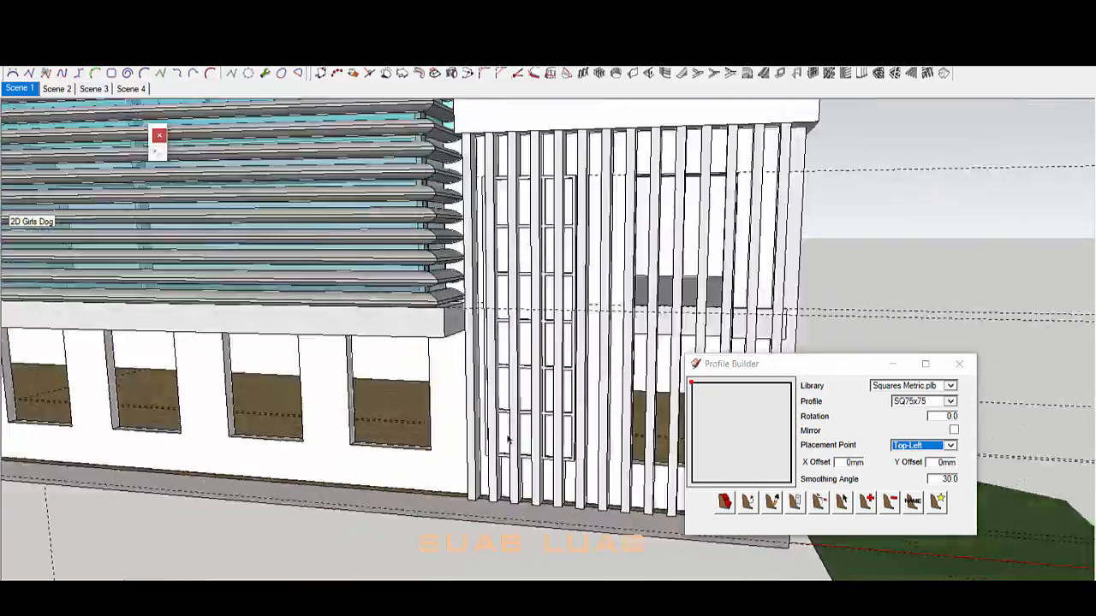
Step: Select the new gridded frame behind the slats and make it a component
middle_click_drag(508, 441, 589, 412)
scroll(548, 382, "down", 2)
scroll(548, 381, "up", 2)
middle_click_drag(548, 382, 612, 362)
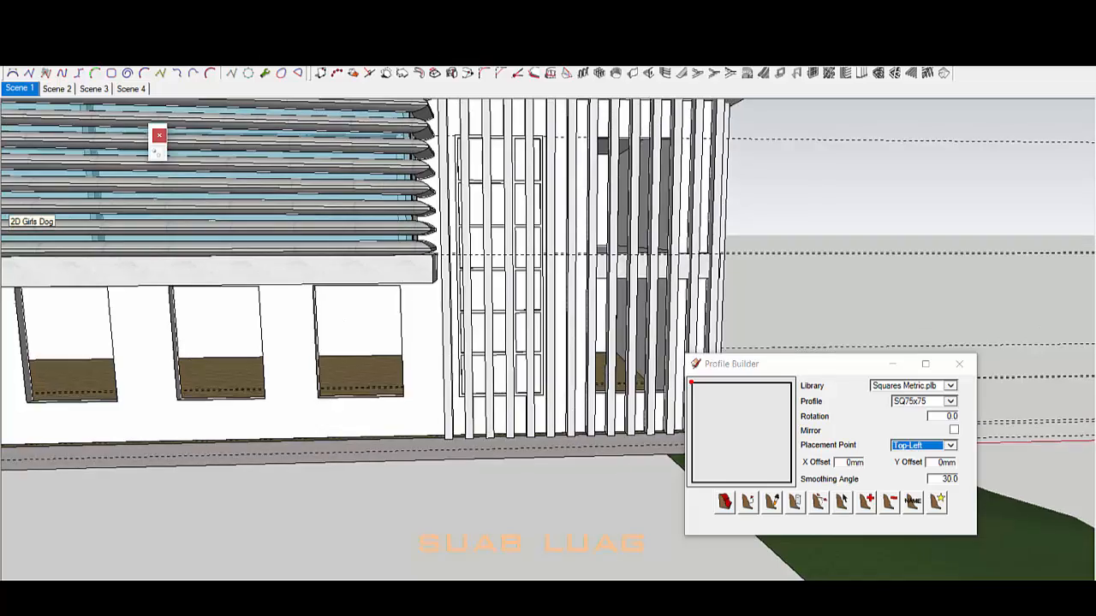
scroll(514, 386, "up", 5)
middle_click_drag(543, 327, 444, 488)
left_click(475, 394)
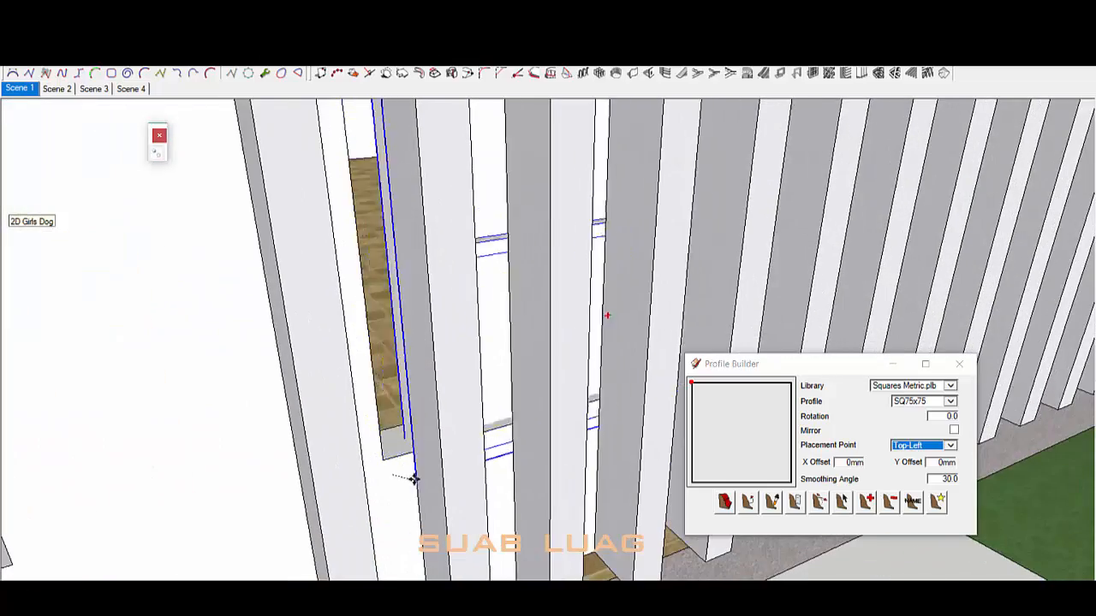
scroll(412, 480, "up", 2)
scroll(398, 457, "down", 8)
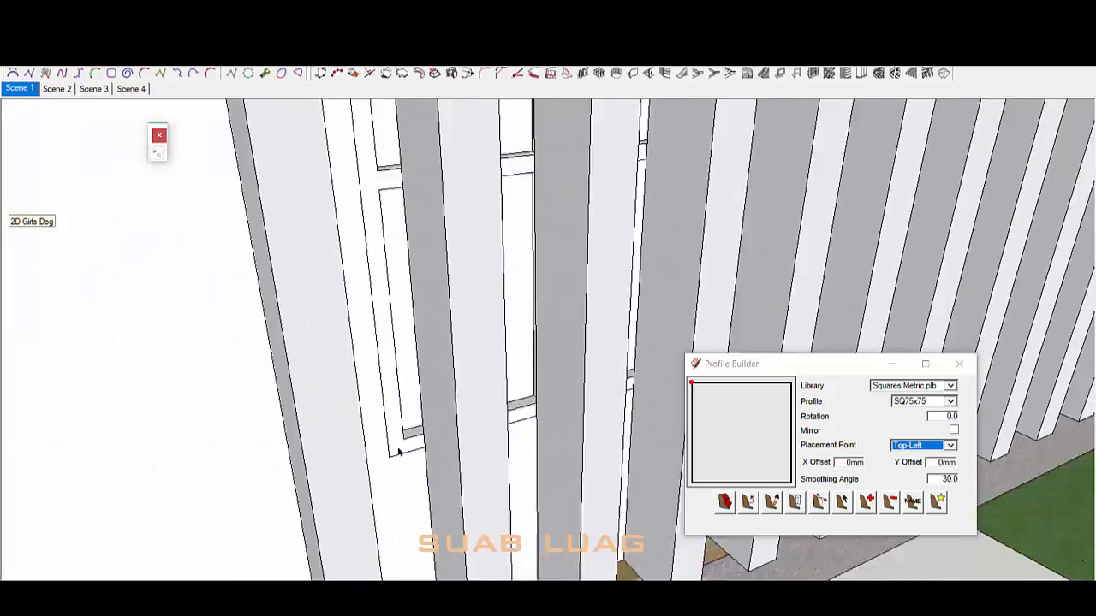
middle_click_drag(399, 456, 280, 271)
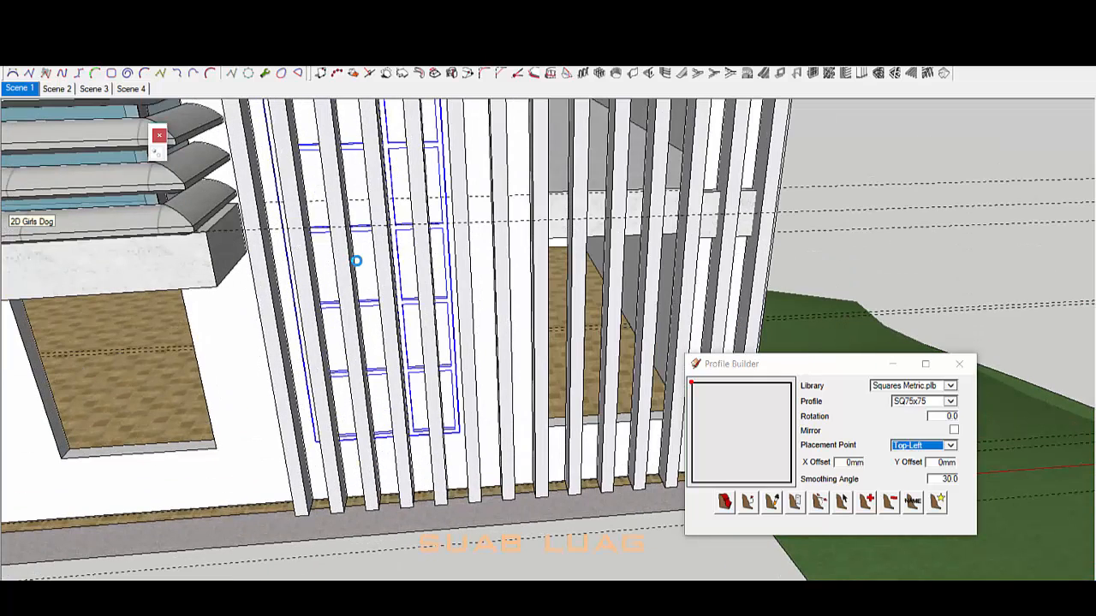
right_click(371, 307)
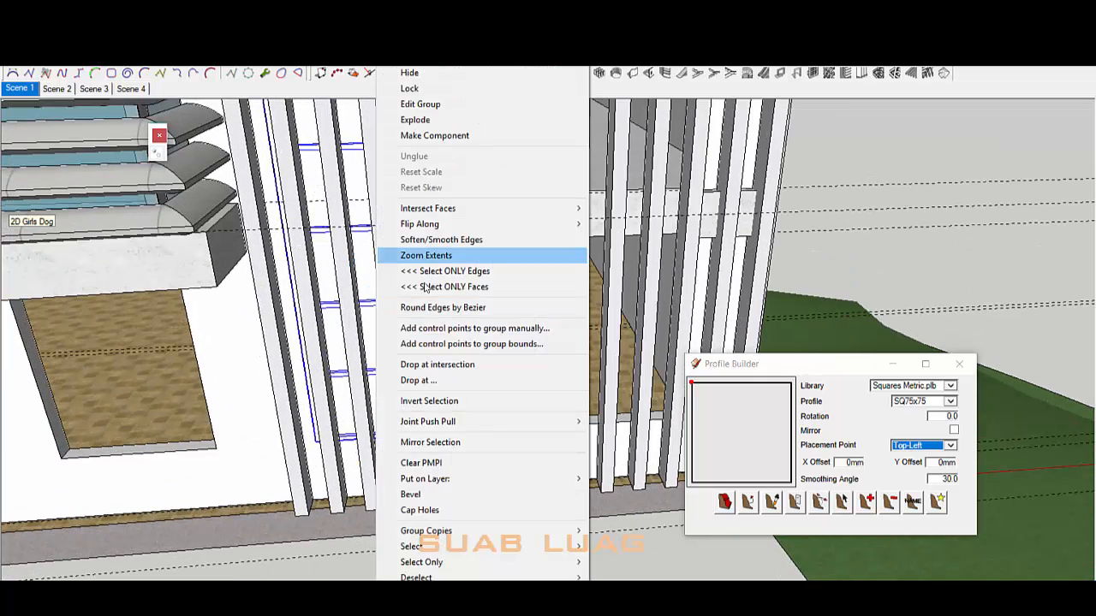
left_click(460, 140)
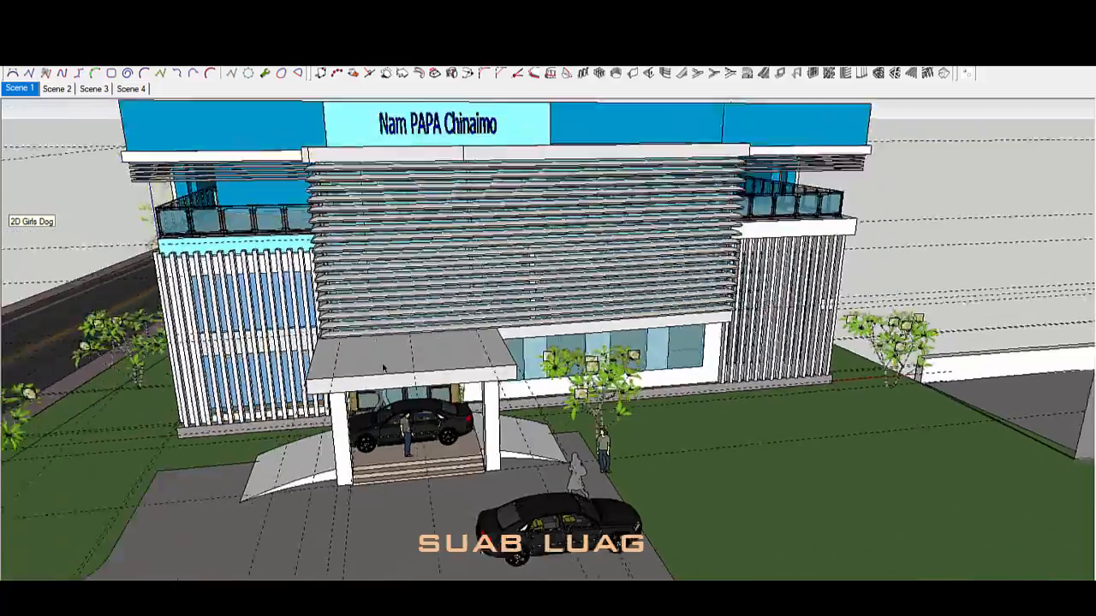
Step: Make the entrance canopy unique so it no longer changes with its copies
scroll(383, 368, "up", 4)
middle_click_drag(382, 368, 634, 351)
double_click(650, 315)
triple_click(650, 315)
middle_click_drag(660, 312, 597, 325)
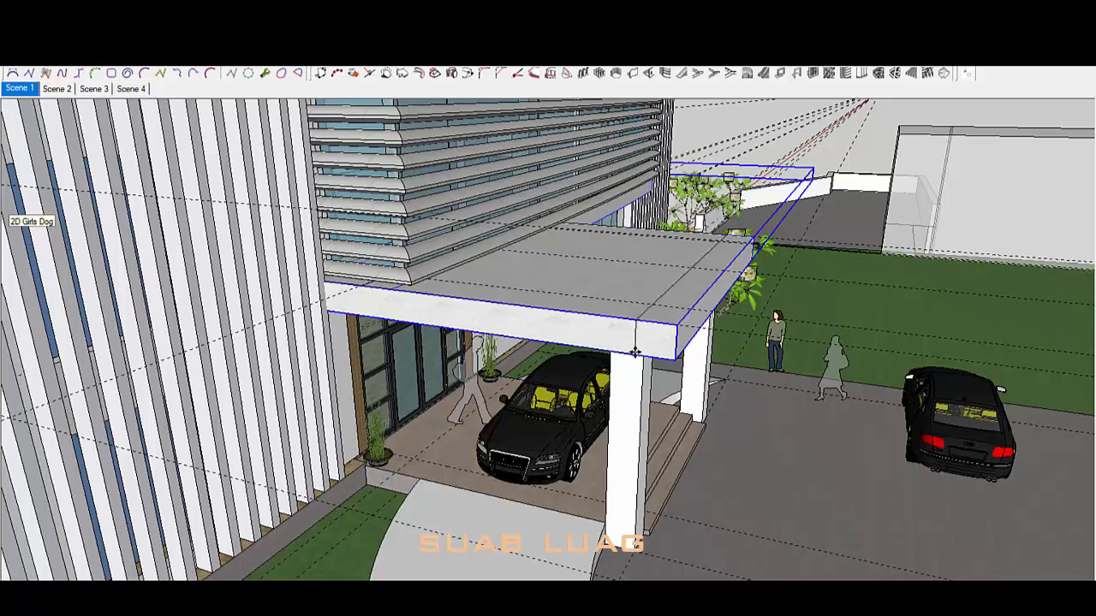
middle_click_drag(676, 360, 257, 373)
right_click(447, 282)
left_click(514, 123)
Step: Draw a rectangle at the canopy slab's rear corner
scroll(556, 235, "up", 3)
middle_click_drag(556, 235, 677, 178)
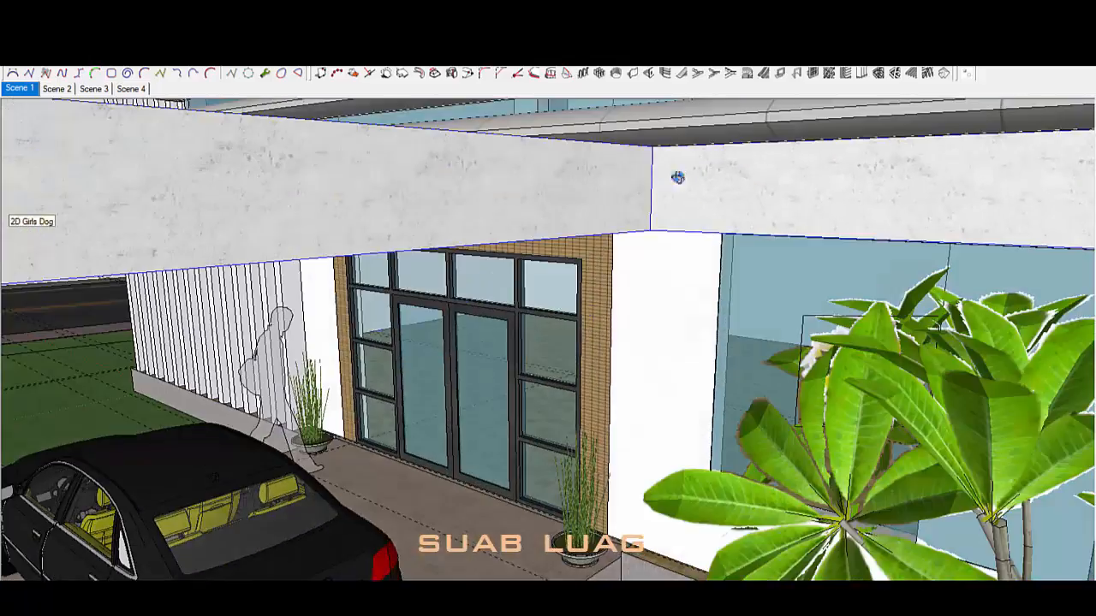
key("r")
middle_click_drag(656, 140, 660, 123)
scroll(608, 138, "up", 3)
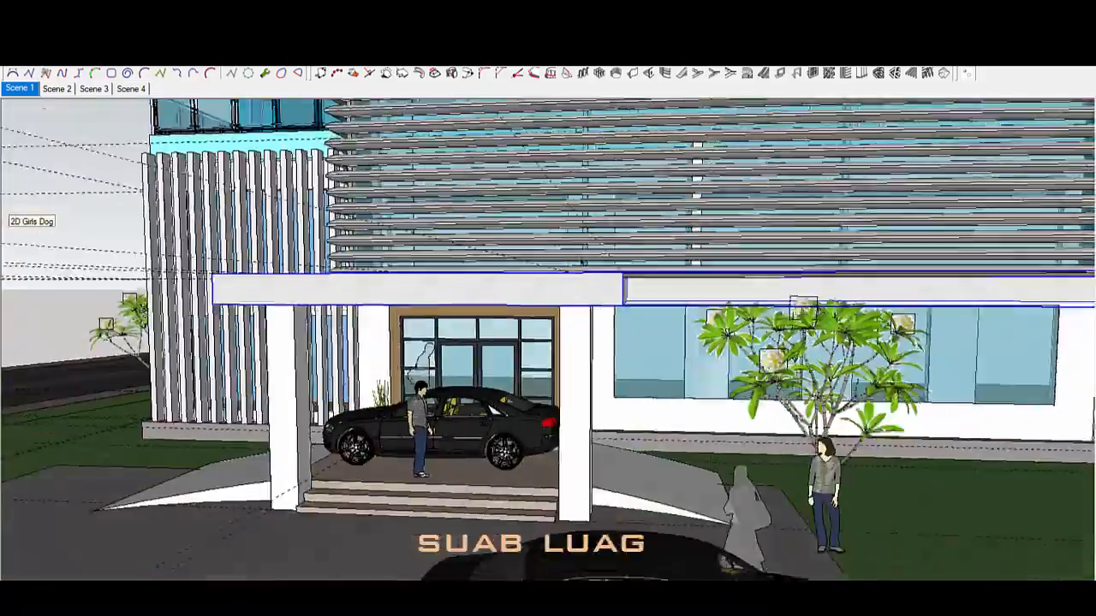
scroll(566, 364, "up", 2)
middle_click_drag(581, 263, 551, 228)
key("space")
Step: Push/pull the canopy slab and draw a line on its underside
double_click(584, 369)
triple_click(584, 369)
key("p")
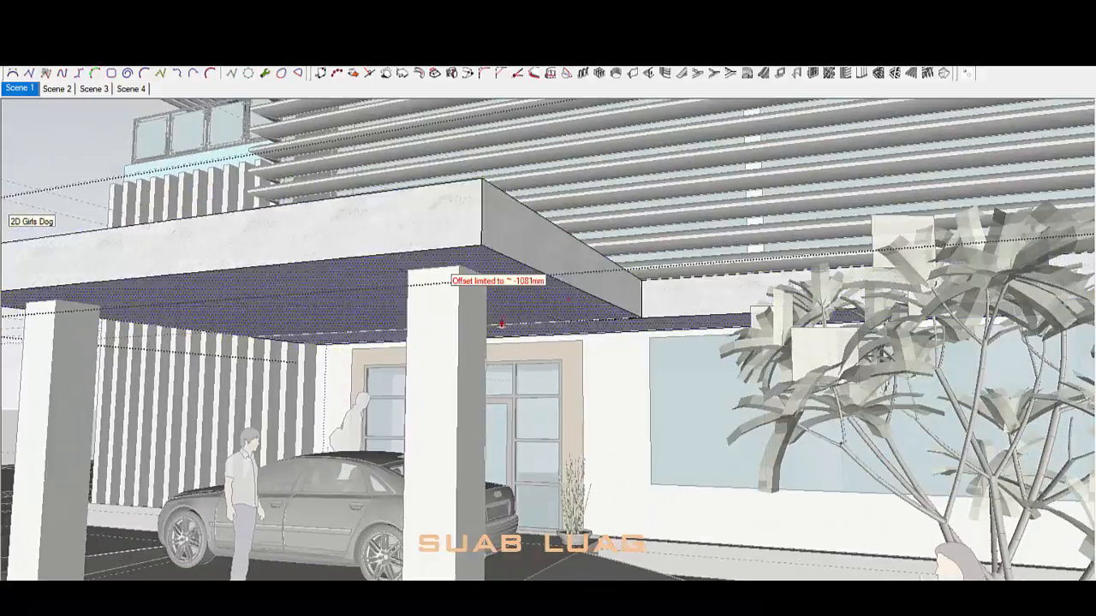
scroll(582, 319, "up", 3)
key("l")
key("k")
key("k")
left_click(585, 319)
scroll(931, 331, "down", 4)
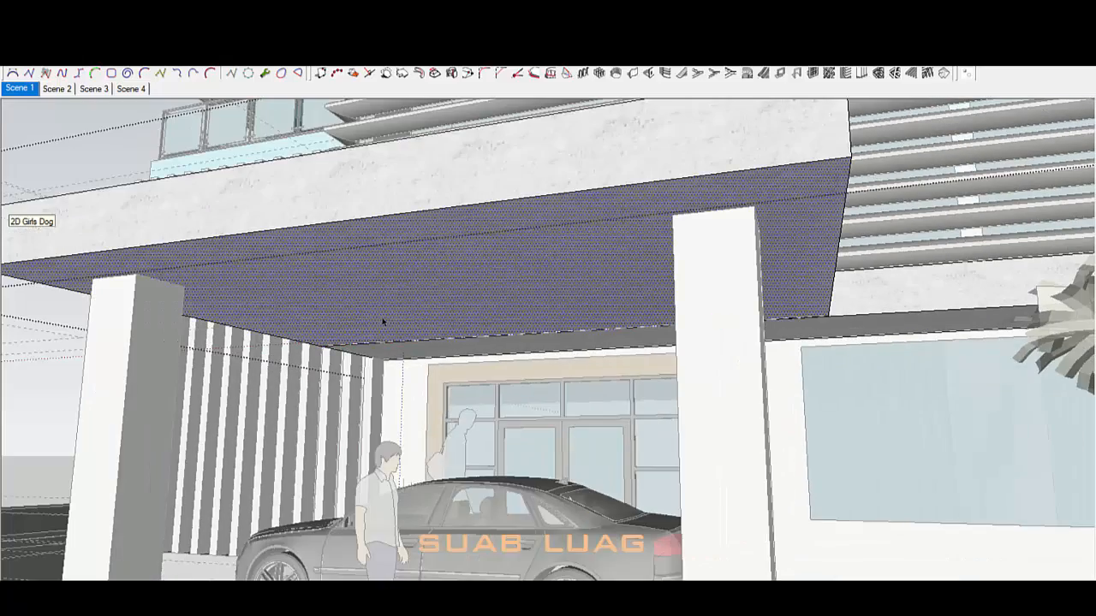
Step: Make the reworked canopy slab geometry into a new group
middle_click_drag(436, 142, 506, 458)
scroll(506, 457, "down", 3)
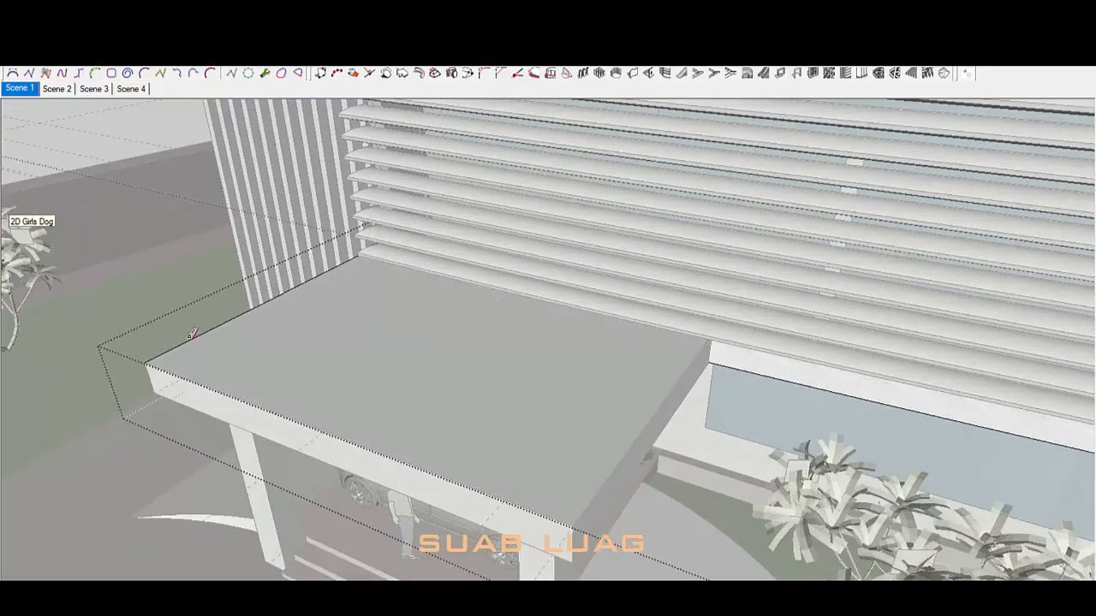
middle_click_drag(249, 474, 852, 292)
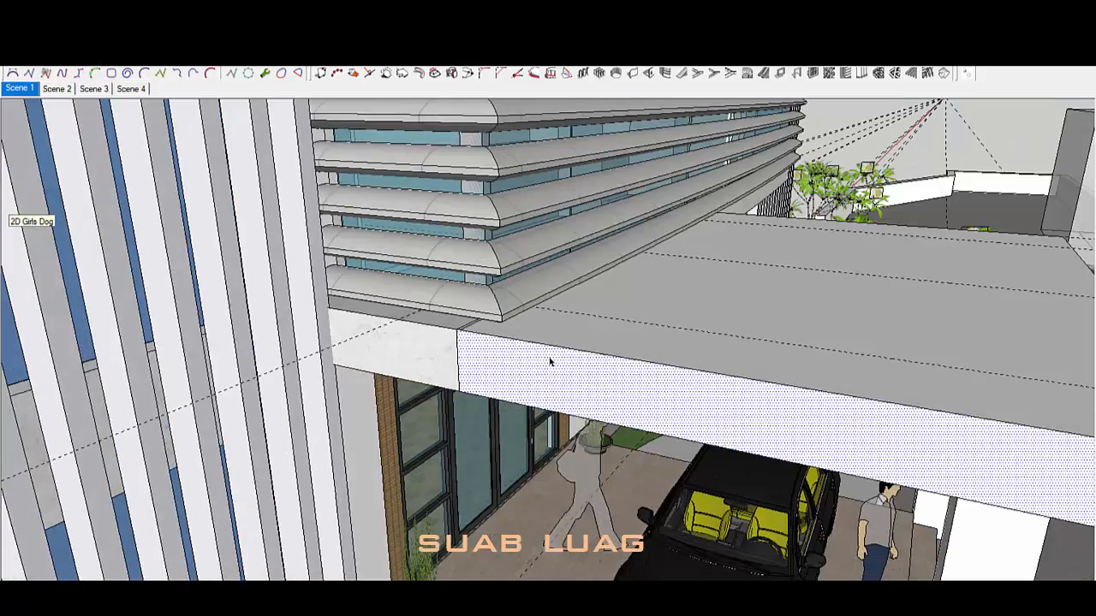
right_click(558, 346)
left_click(649, 221)
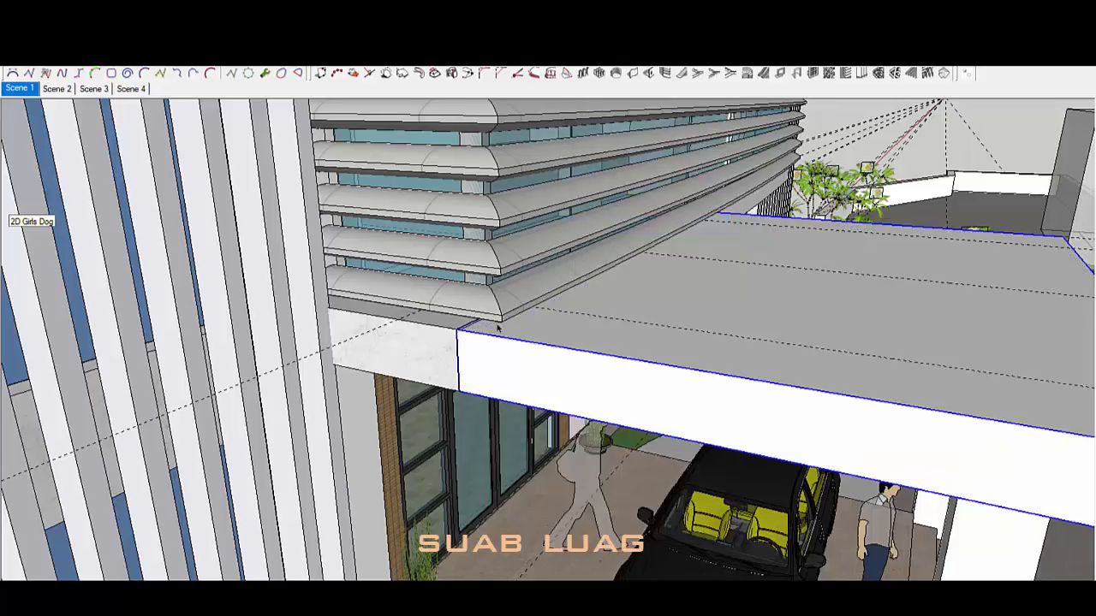
Step: Sample Polished Concrete Old and paint three canopy faces with it
key("b")
left_click(156, 131)
left_click(395, 346)
left_click(505, 368)
key("space")
left_click(385, 333)
Step: Orbit around the building to review the finished canopy and facades
scroll(389, 336, "down", 3)
middle_click_drag(719, 274, 367, 394)
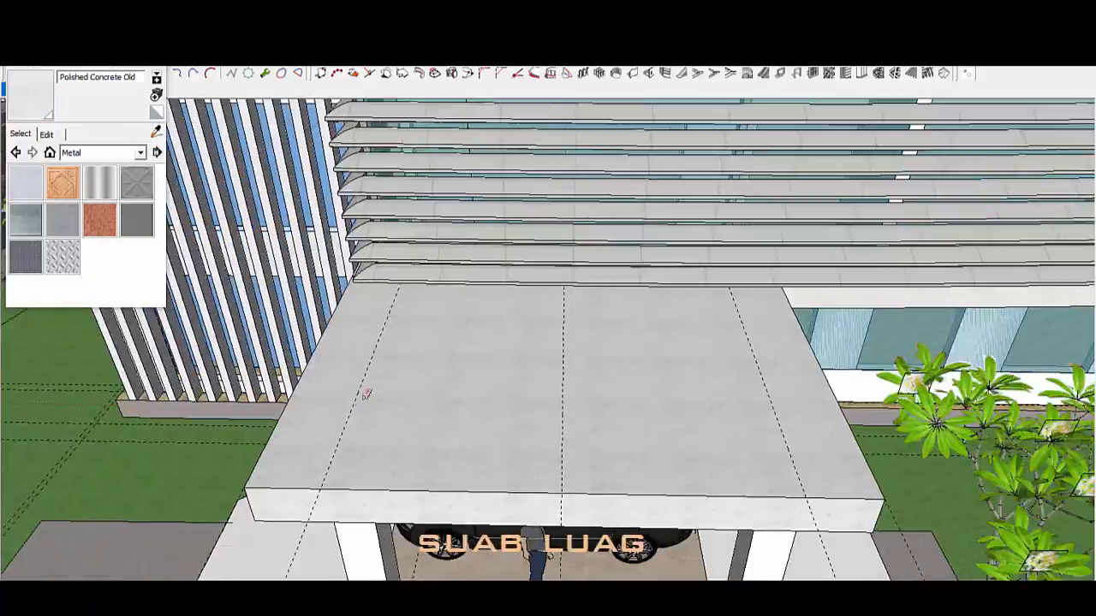
mouse_move(676, 385)
middle_mouse_down()
mouse_move(538, 410)
mouse_move(637, 404)
middle_mouse_up()
scroll(656, 286, "down", 5)
middle_click_drag(711, 368, 951, 406)
scroll(661, 394, "up", 3)
middle_click_drag(661, 394, 629, 370)
scroll(661, 325, "down", 5)
mouse_move(661, 325)
middle_mouse_down()
mouse_move(599, 266)
mouse_move(677, 261)
middle_mouse_up()
mouse_move(630, 304)
middle_mouse_down()
mouse_move(775, 300)
mouse_move(753, 330)
mouse_move(668, 266)
middle_mouse_up()
scroll(669, 266, "down", 3)
scroll(663, 278, "up", 5)
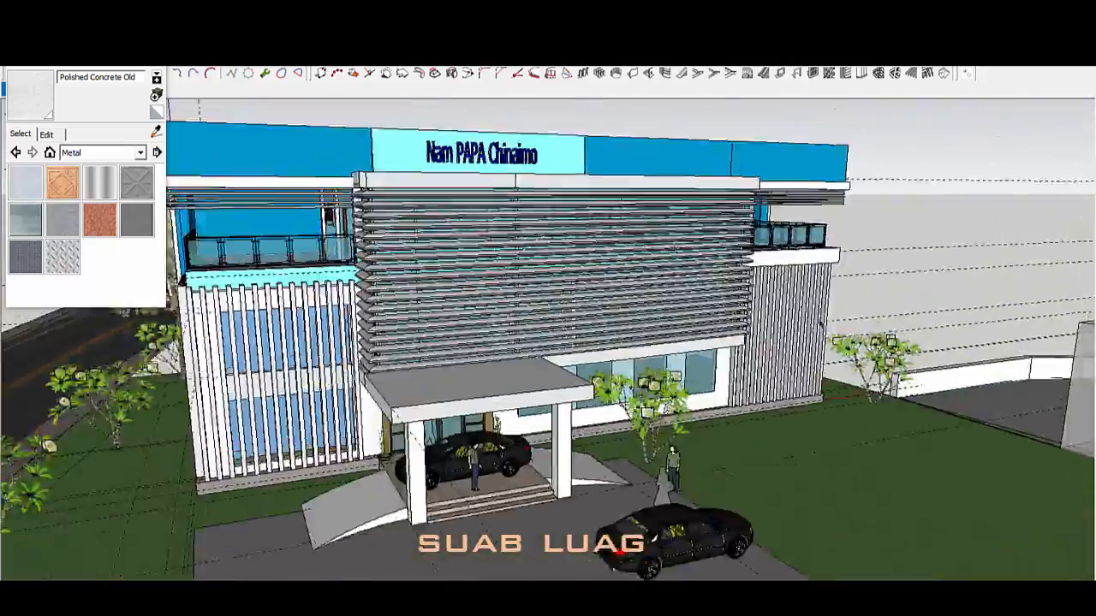
mouse_move(673, 308)
middle_mouse_down()
mouse_move(581, 274)
mouse_move(497, 374)
mouse_move(560, 385)
mouse_move(587, 349)
middle_mouse_up()
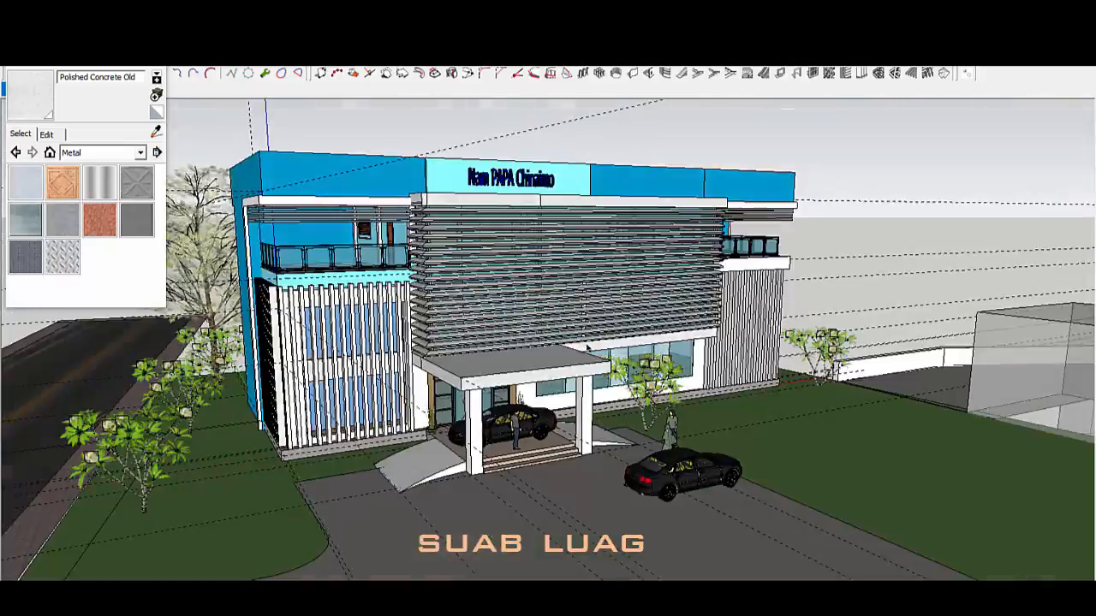
mouse_move(562, 399)
middle_mouse_down()
mouse_move(676, 334)
mouse_move(736, 343)
mouse_move(563, 279)
mouse_move(302, 369)
mouse_move(489, 404)
middle_mouse_up()
Step: Hide the tree group in front of the building
scroll(489, 404, "down", 3)
left_click(260, 450)
right_click(263, 445)
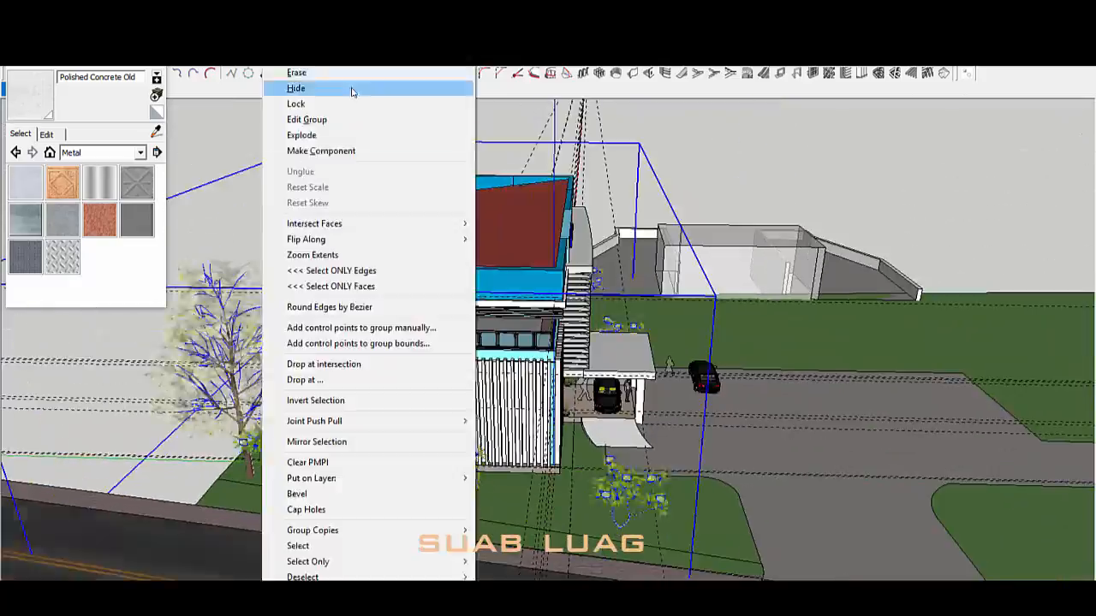
left_click(352, 91)
middle_click_drag(599, 377, 682, 325)
scroll(514, 377, "up", 4)
mouse_move(514, 377)
middle_mouse_down()
mouse_move(711, 368)
mouse_move(445, 384)
mouse_move(636, 376)
middle_mouse_up()
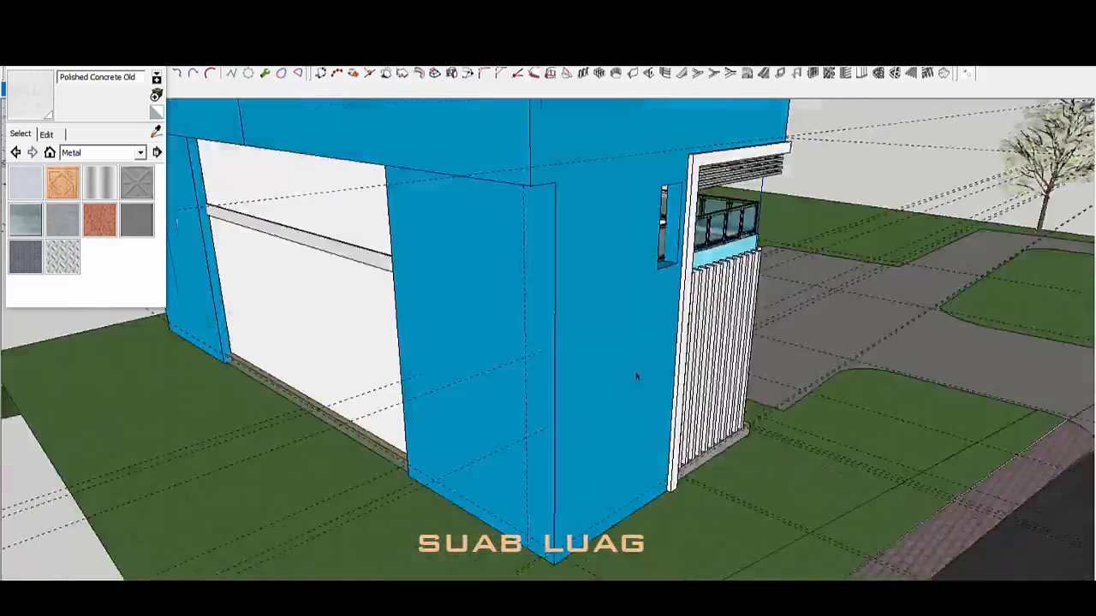
Step: Select the whole L-shaped balcony slab on the right wing
mouse_move(615, 305)
middle_mouse_down()
mouse_move(342, 312)
mouse_move(330, 270)
mouse_move(343, 235)
middle_mouse_up()
scroll(486, 263, "up", 4)
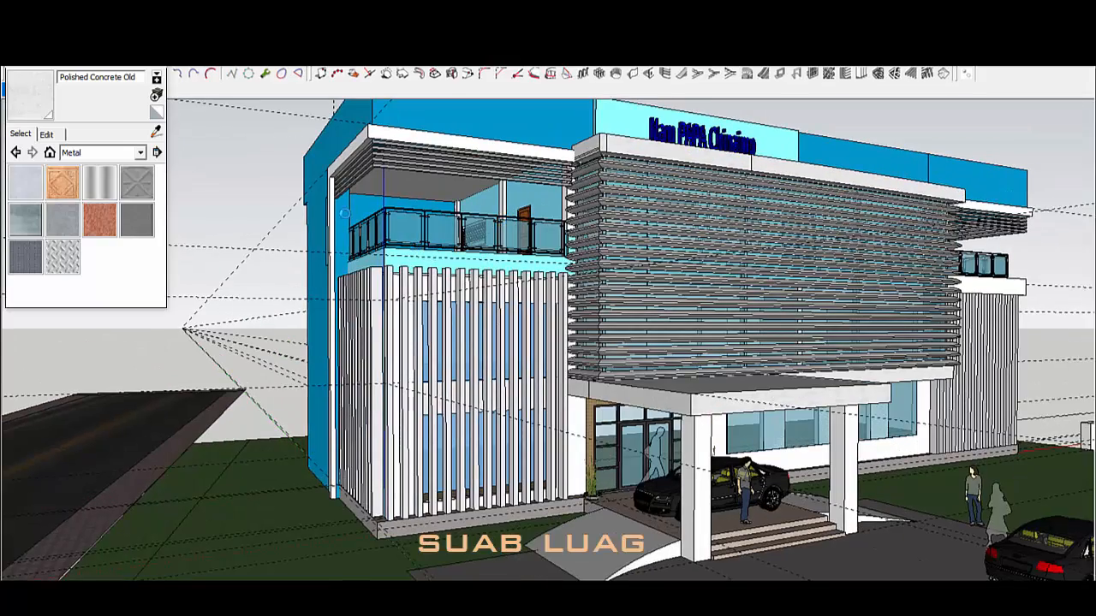
scroll(345, 213, "down", 3)
middle_click_drag(830, 232, 791, 296)
scroll(790, 297, "up", 2)
left_click(744, 274)
middle_click_drag(917, 271, 727, 420)
scroll(711, 287, "up", 4)
key("m")
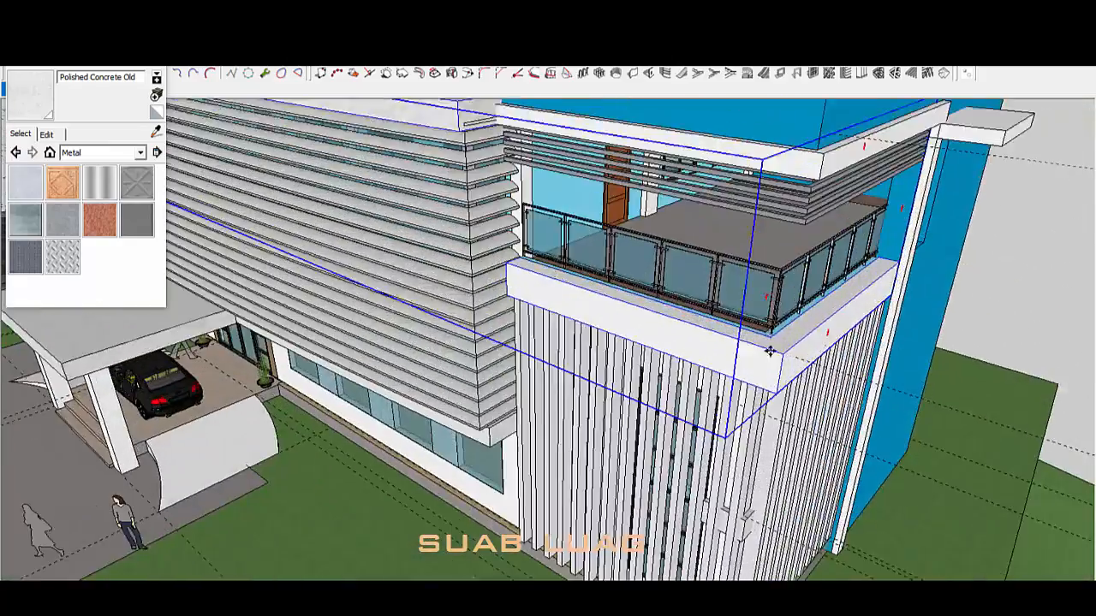
scroll(837, 424, "down", 4)
double_click(790, 390)
triple_click(789, 391)
Step: Copy the balcony slab to the building's left corner
key("m")
left_click(795, 369)
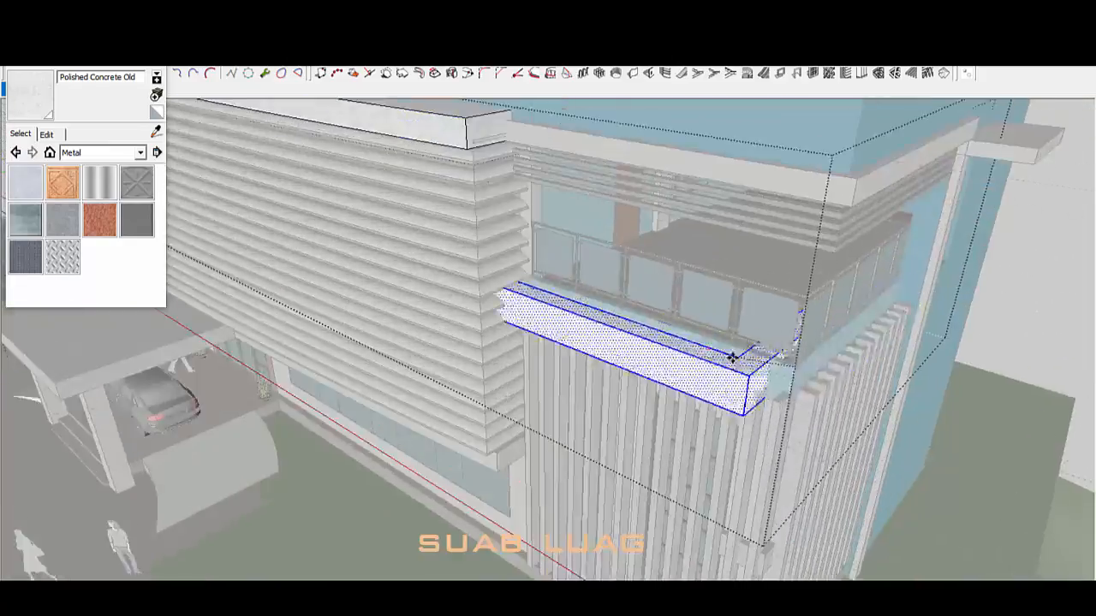
key("ctrl")
scroll(731, 357, "down", 5)
middle_click_drag(732, 357, 425, 365)
scroll(425, 365, "up", 5)
scroll(354, 367, "up", 3)
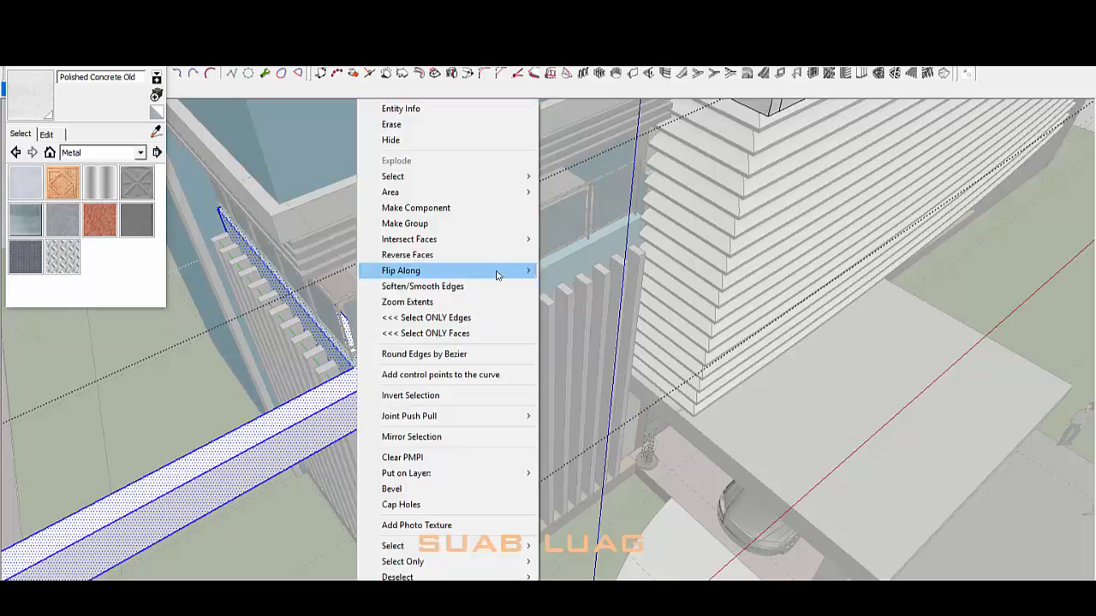
Step: Flip the copied slab to mirror it, then check it from above
left_click(591, 271)
scroll(377, 343, "down", 4)
middle_click_drag(368, 343, 409, 367)
scroll(351, 382, "up", 2)
middle_click_drag(640, 297, 484, 242)
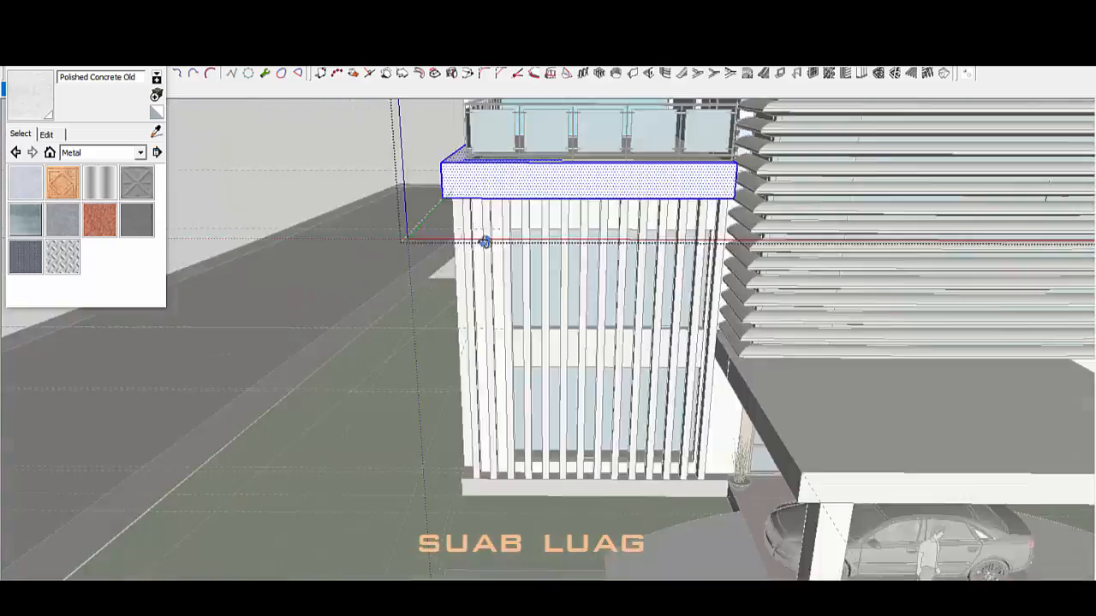
scroll(611, 220, "up", 3)
scroll(741, 188, "up", 3)
scroll(750, 165, "down", 3)
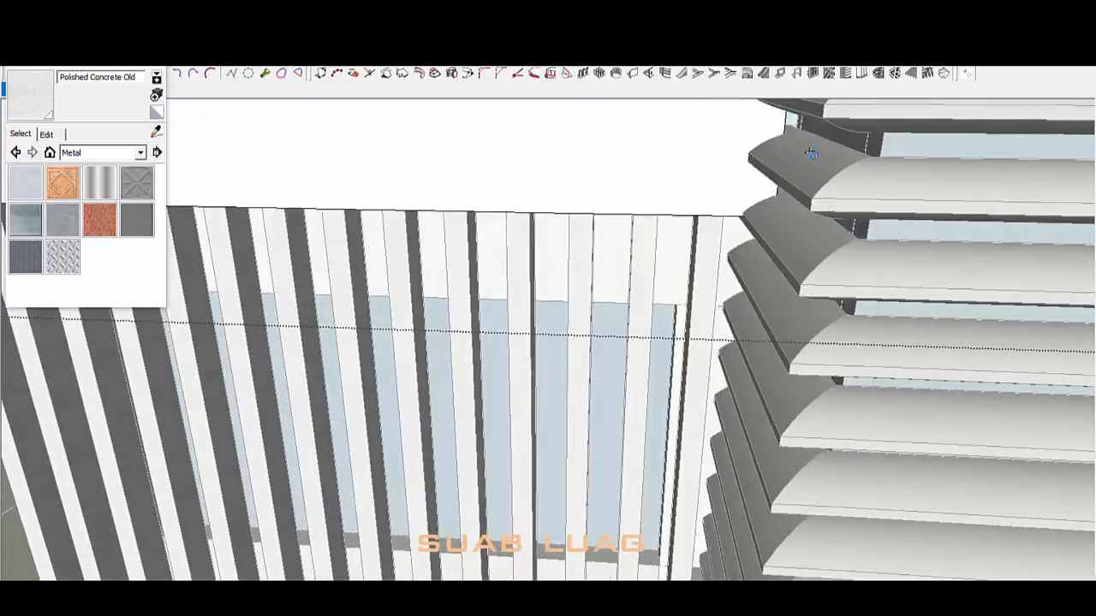
middle_click_drag(750, 165, 727, 317)
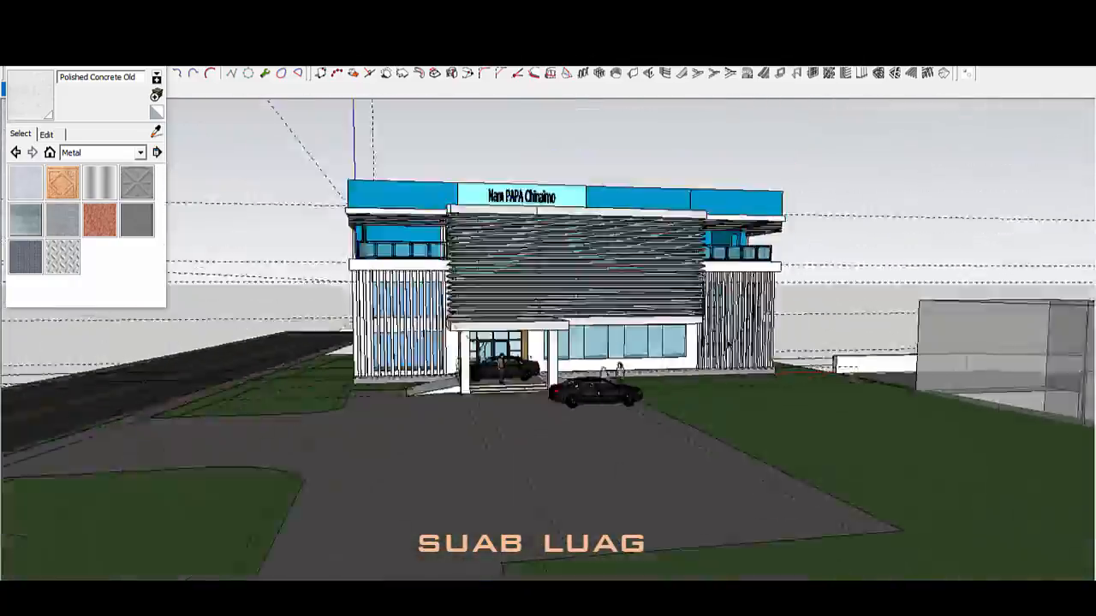
scroll(728, 345, "up", 3)
mouse_move(576, 304)
middle_mouse_down()
mouse_move(640, 345)
mouse_move(622, 341)
mouse_move(482, 506)
mouse_move(671, 261)
middle_mouse_up()
scroll(351, 291, "up", 3)
mouse_move(368, 283)
middle_mouse_down()
mouse_move(531, 270)
mouse_move(577, 294)
middle_mouse_up()
scroll(577, 294, "down", 2)
mouse_move(650, 325)
middle_mouse_down()
mouse_move(460, 325)
mouse_move(648, 337)
mouse_move(590, 201)
mouse_move(631, 277)
middle_mouse_up()
scroll(638, 338, "up", 3)
scroll(292, 443, "up", 1)
scroll(291, 443, "up", 2)
scroll(295, 436, "down", 5)
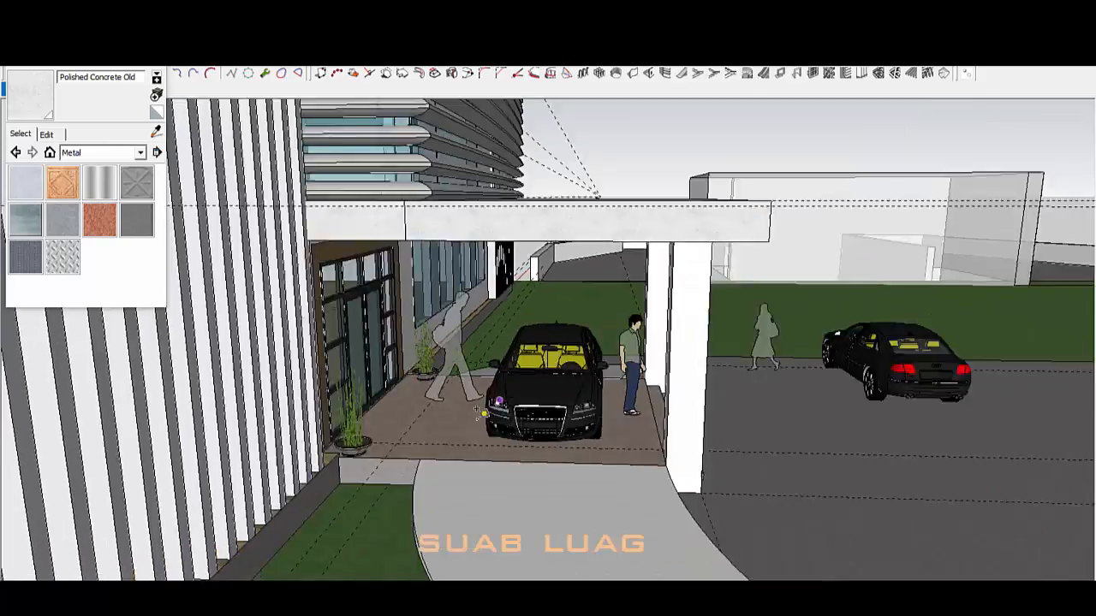
scroll(340, 485, "up", 2)
mouse_move(341, 486)
middle_mouse_down()
mouse_move(719, 530)
mouse_move(619, 382)
mouse_move(530, 355)
middle_mouse_up()
scroll(696, 505, "up", 3)
scroll(531, 354, "down", 2)
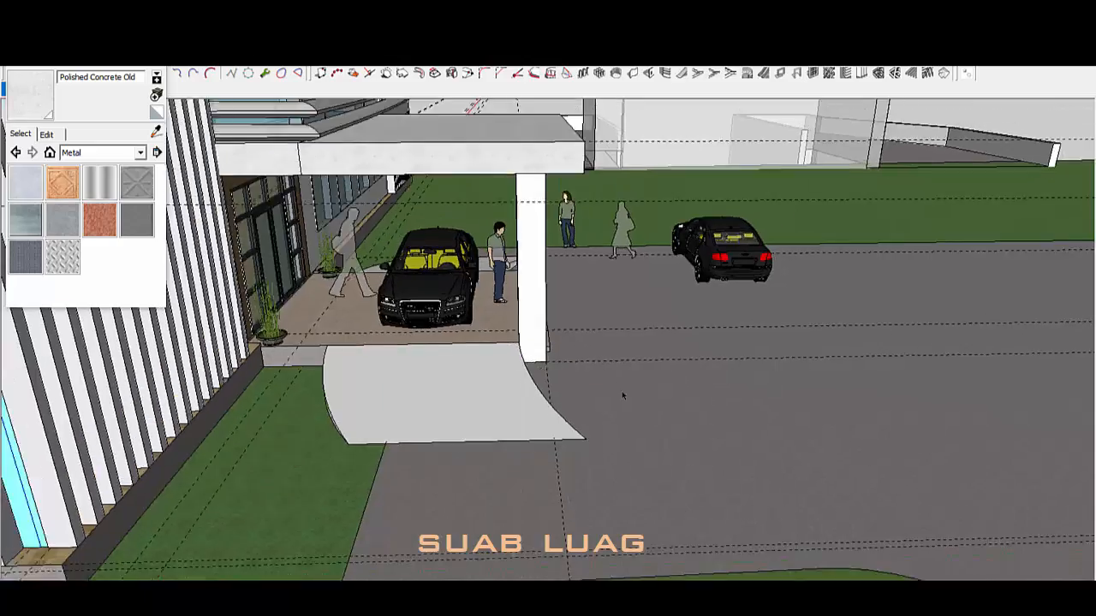
scroll(622, 394, "down", 2)
mouse_move(622, 394)
middle_mouse_down()
mouse_move(535, 364)
mouse_move(536, 239)
mouse_move(556, 244)
middle_mouse_up()
scroll(537, 236, "up", 3)
double_click(557, 244)
triple_click(557, 243)
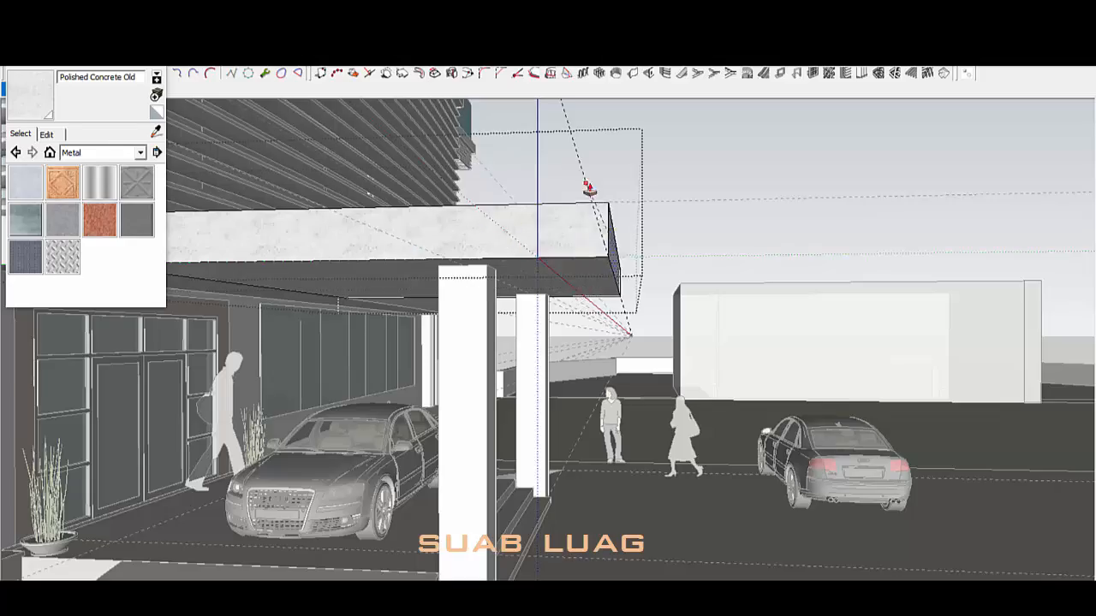
mouse_move(589, 186)
middle_mouse_down()
mouse_move(668, 176)
mouse_move(609, 300)
mouse_move(513, 222)
mouse_move(517, 418)
mouse_move(682, 127)
mouse_move(567, 314)
mouse_move(499, 247)
mouse_move(449, 324)
mouse_move(543, 266)
mouse_move(372, 279)
middle_mouse_up()
key("space")
left_click(671, 163)
scroll(573, 223, "down", 5)
double_click(543, 267)
triple_click(542, 266)
scroll(372, 279, "up", 1)
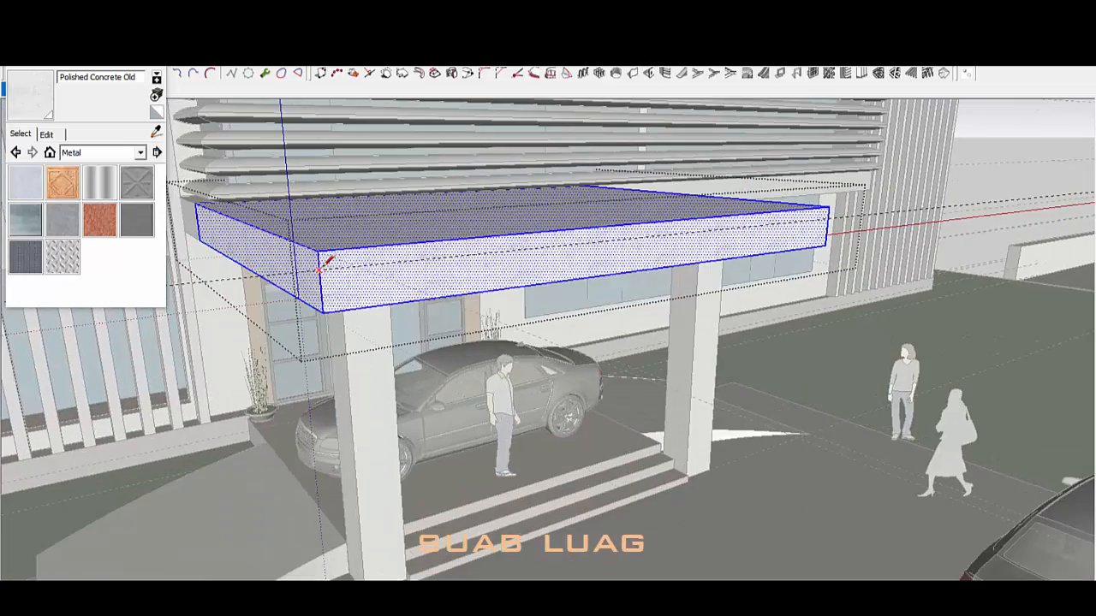
left_click(635, 224)
scroll(635, 224, "up", 2)
key("p")
scroll(765, 225, "down", 1)
left_click(765, 225)
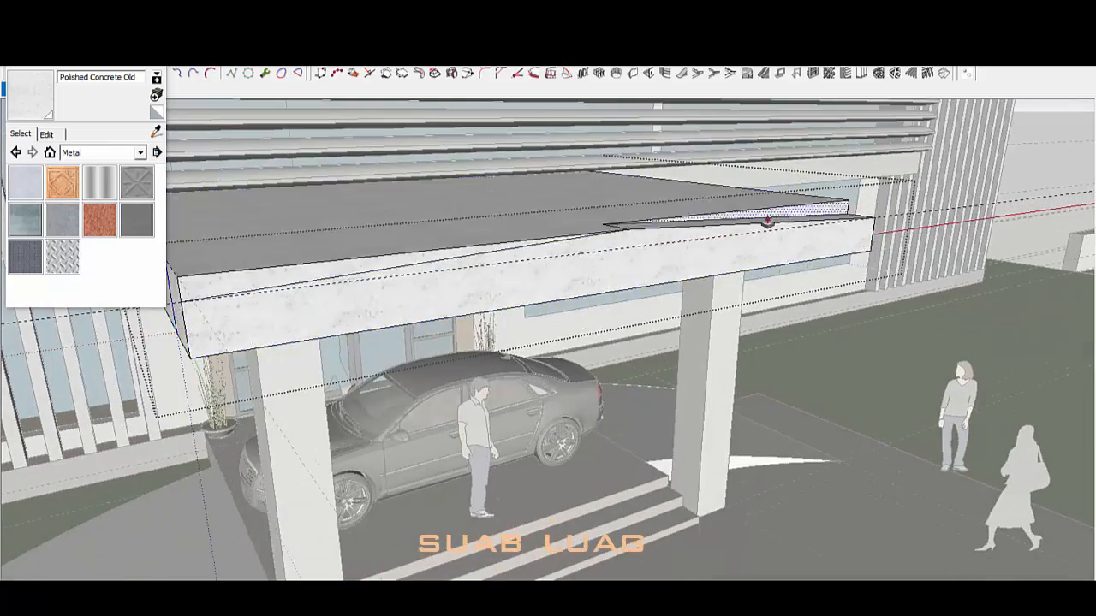
scroll(719, 193, "down", 3)
middle_click_drag(712, 188, 548, 248)
scroll(663, 197, "up", 3)
scroll(663, 193, "down", 3)
mouse_move(651, 188)
middle_mouse_down()
mouse_move(666, 283)
mouse_move(564, 264)
middle_mouse_up()
scroll(681, 249, "up", 1)
mouse_move(677, 243)
middle_mouse_down()
mouse_move(536, 240)
mouse_move(561, 301)
mouse_move(540, 479)
mouse_move(601, 489)
mouse_move(629, 468)
middle_mouse_up()
left_click(537, 257)
scroll(540, 265, "down", 2)
scroll(556, 308, "down", 3)
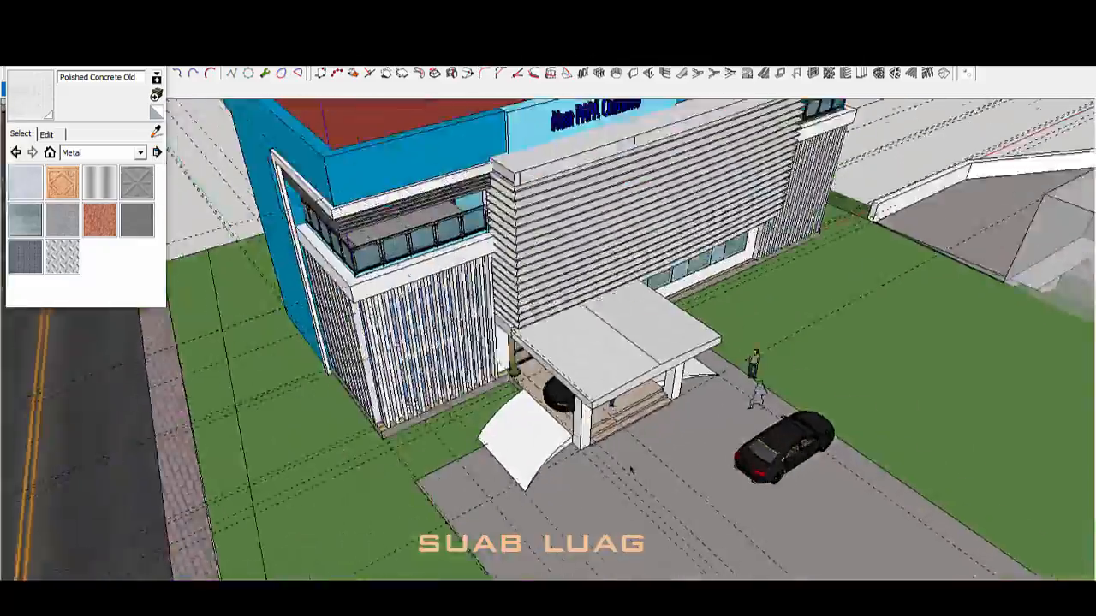
scroll(631, 454, "up", 3)
mouse_move(642, 385)
middle_mouse_down()
mouse_move(736, 411)
mouse_move(715, 338)
mouse_move(508, 274)
middle_mouse_up()
scroll(736, 411, "down", 3)
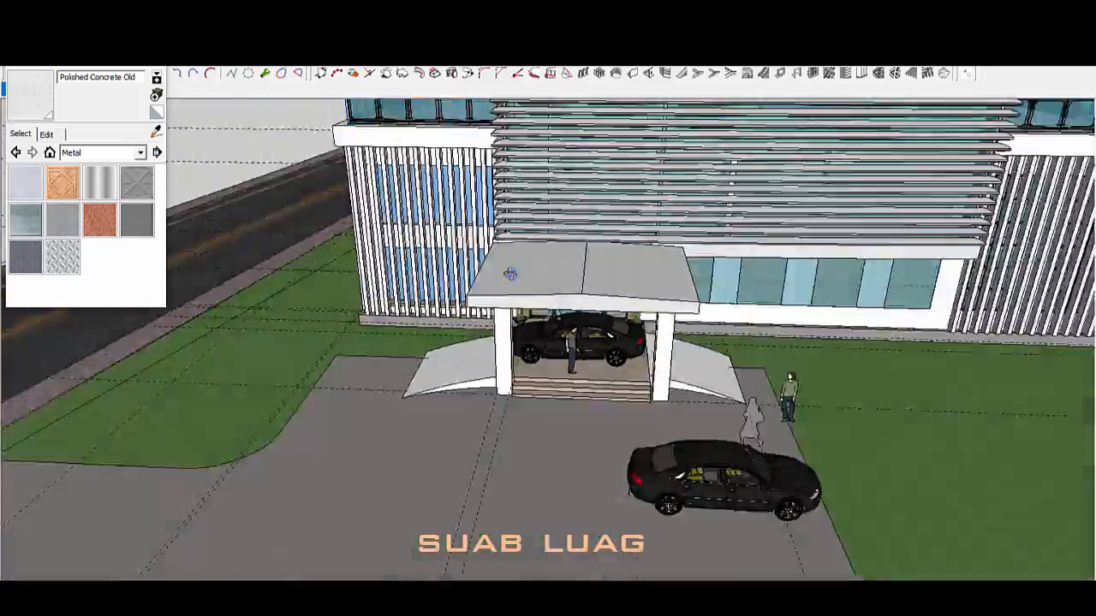
scroll(511, 274, "up", 2)
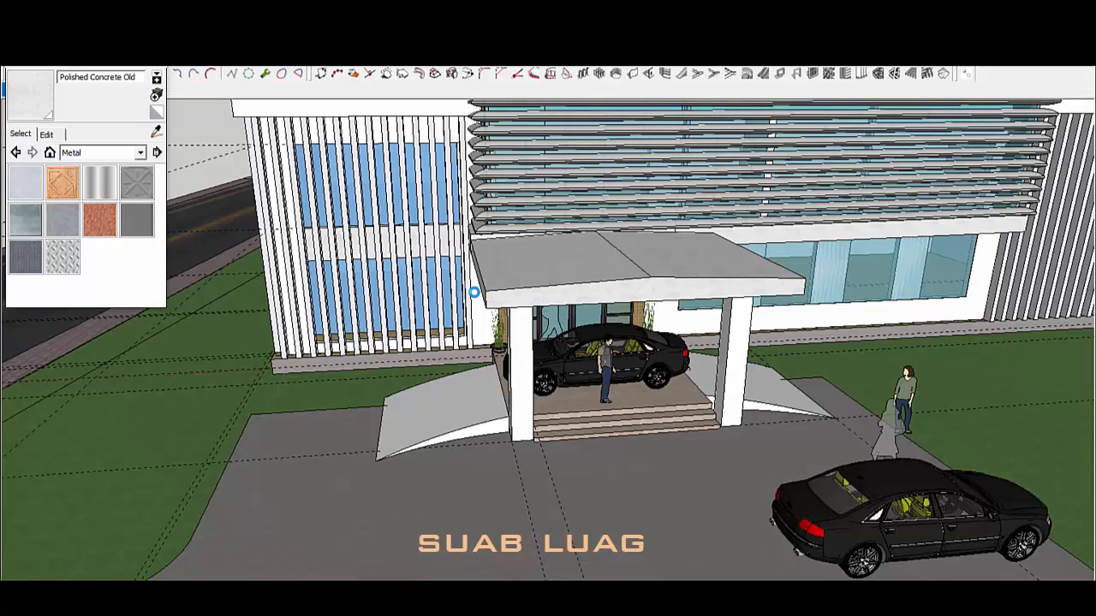
Step: Open the left canopy column group and select all its geometry
scroll(746, 282, "down", 2)
middle_click_drag(547, 274, 685, 308)
scroll(652, 428, "up", 5)
left_click(440, 399)
mouse_move(441, 399)
middle_mouse_down()
mouse_move(443, 491)
mouse_move(459, 454)
middle_mouse_up()
key("l")
scroll(468, 417, "up", 3)
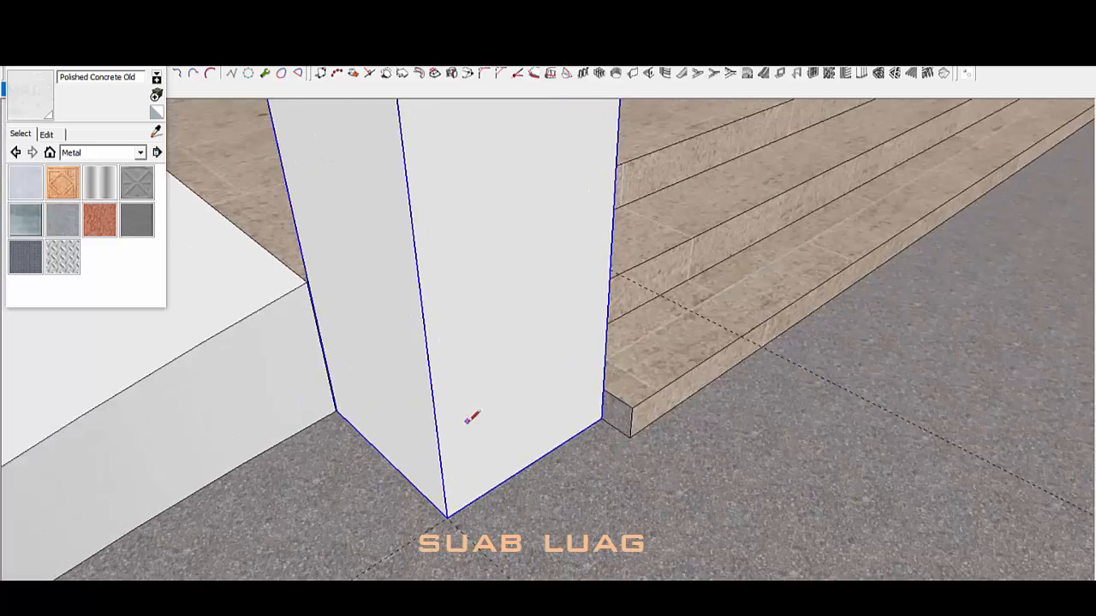
key("k")
key("Return")
key("ctrl+a")
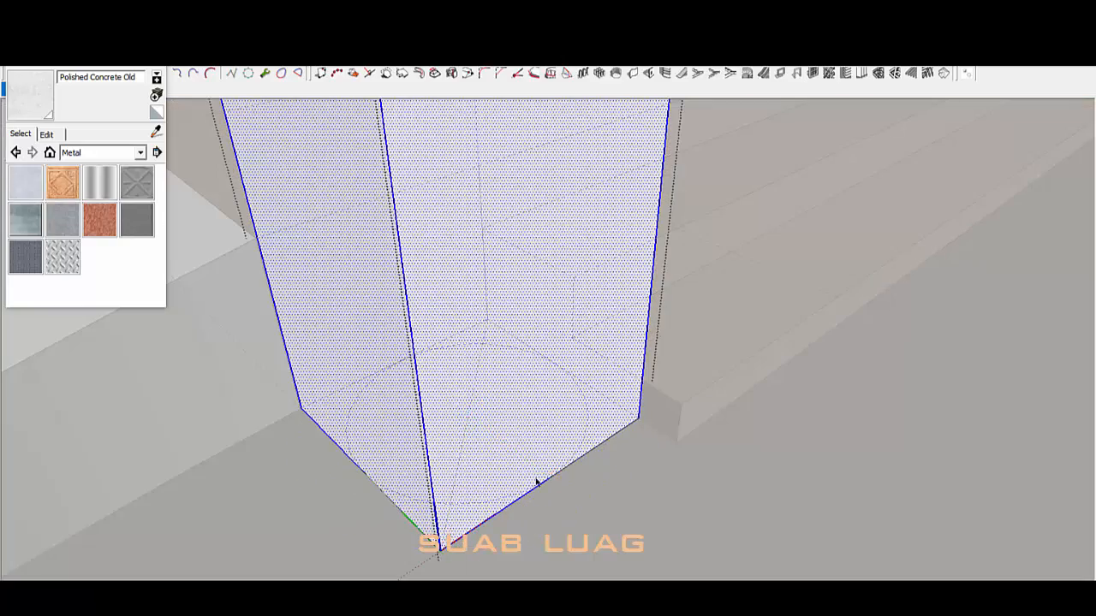
Step: Orbit beneath the left column to inspect the outline of its base
middle_click_drag(537, 482, 540, 189)
middle_click_drag(489, 331, 540, 233)
scroll(582, 281, "down", 5)
middle_click_drag(587, 283, 582, 142)
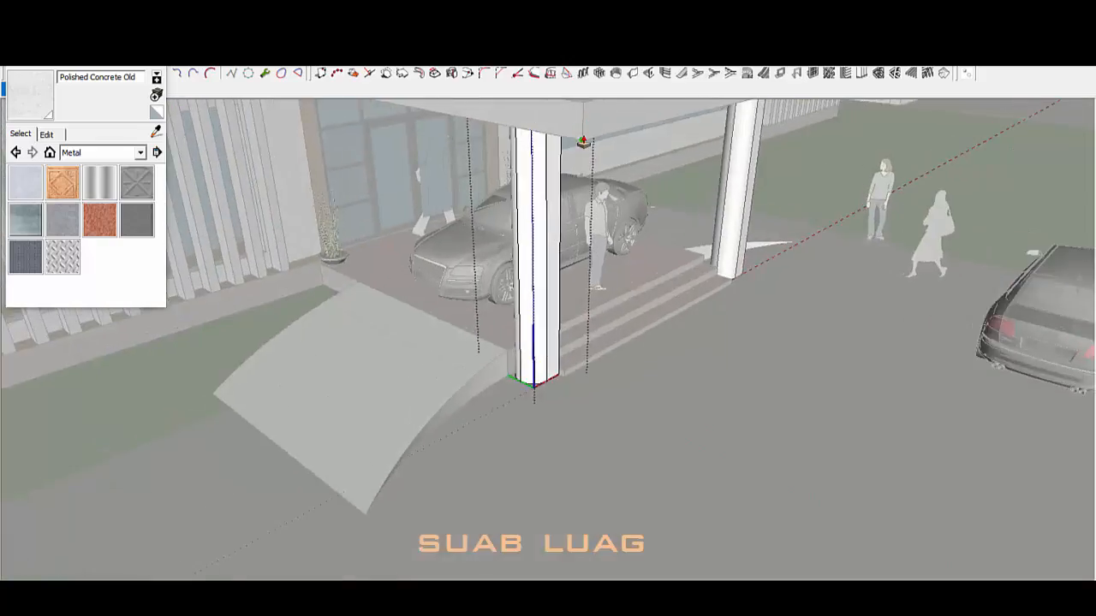
scroll(590, 257, "up", 4)
middle_click_drag(597, 379, 600, 231)
scroll(698, 471, "up", 4)
middle_click_drag(698, 471, 695, 351)
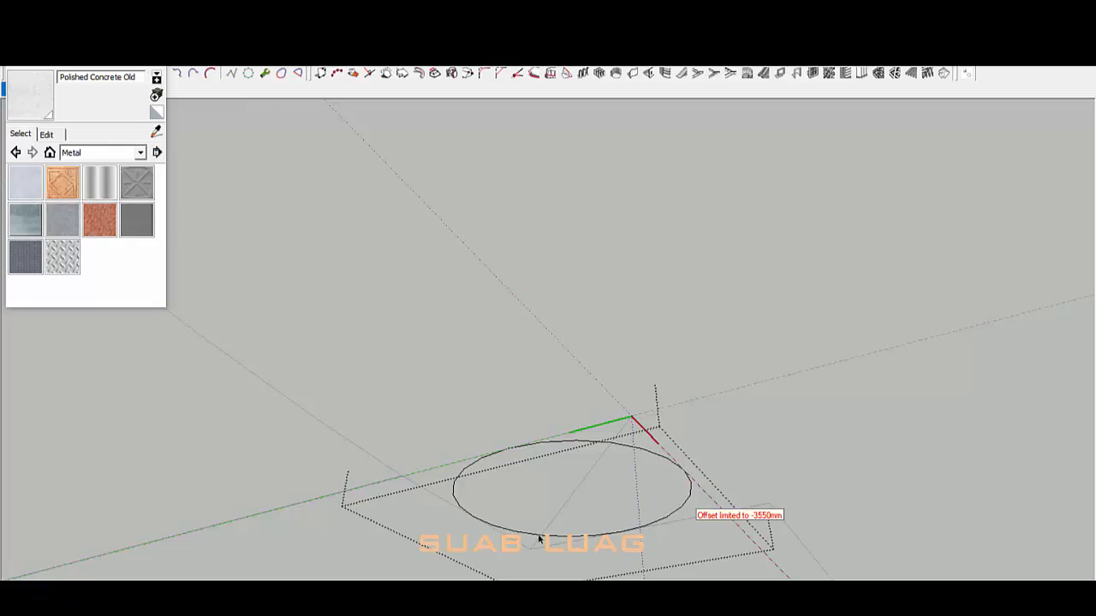
middle_click_drag(539, 538, 556, 457)
scroll(560, 145, "up", 8)
scroll(497, 462, "up", 7)
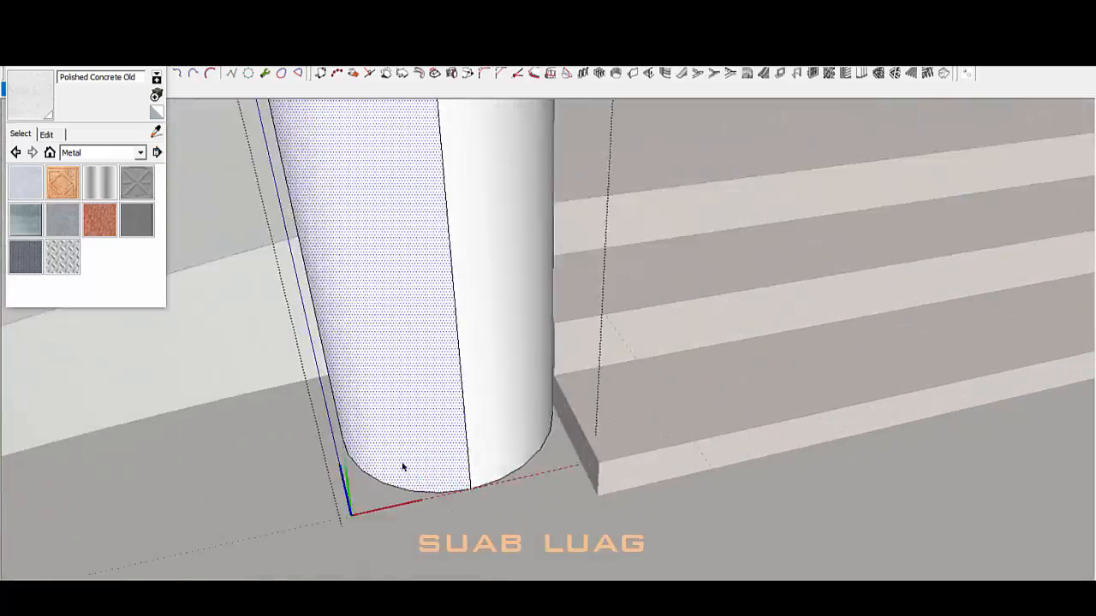
middle_click_drag(403, 466, 451, 497)
middle_click_drag(631, 383, 744, 282)
Step: Orbit around the porch and front facade to review both columns
scroll(537, 495, "down", 5)
scroll(744, 282, "down", 4)
scroll(622, 285, "up", 3)
middle_click_drag(622, 285, 542, 291)
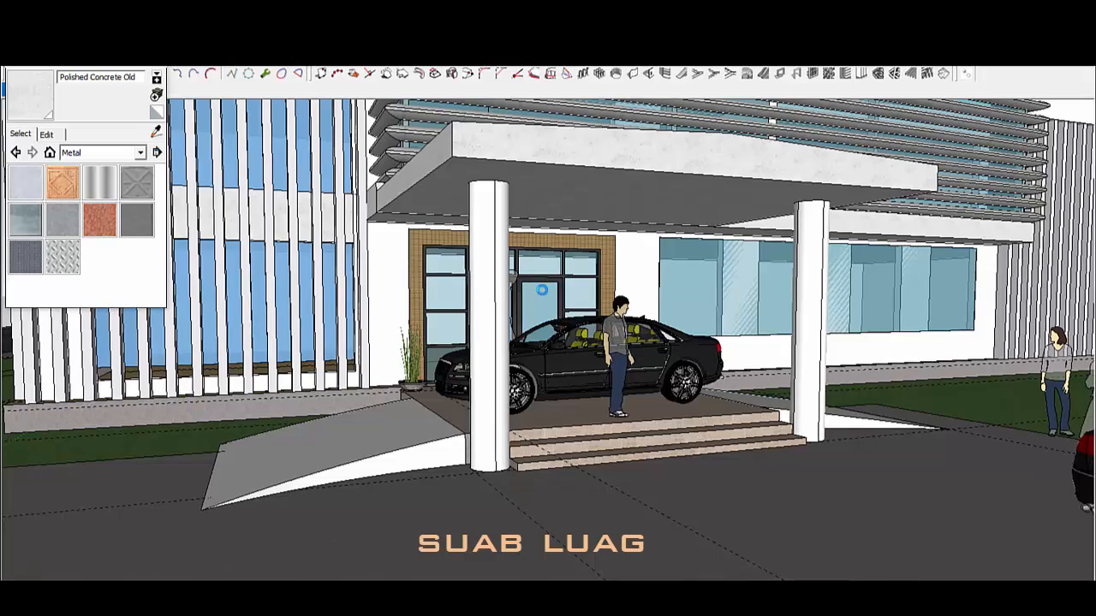
scroll(501, 282, "down", 5)
middle_click_drag(702, 300, 782, 391)
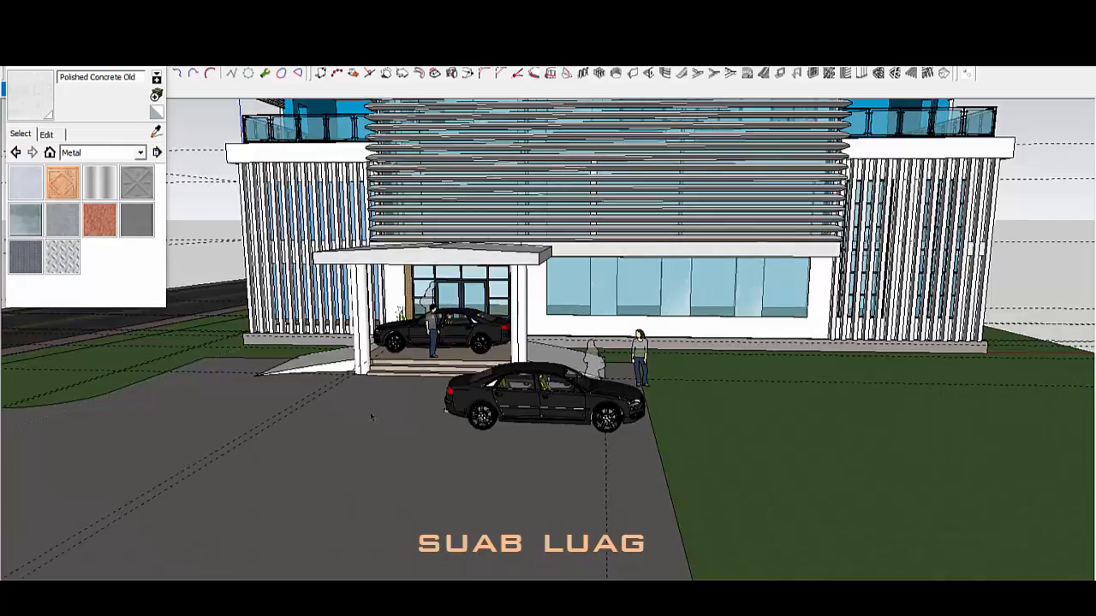
scroll(372, 417, "up", 3)
middle_click_drag(372, 417, 737, 369)
scroll(826, 328, "up", 2)
scroll(827, 327, "down", 4)
scroll(460, 323, "down", 3)
scroll(293, 446, "up", 3)
middle_click_drag(294, 445, 636, 468)
scroll(631, 428, "down", 5)
Step: Zoom in on the lawn right of the curved entrance ramp
scroll(590, 531, "up", 4)
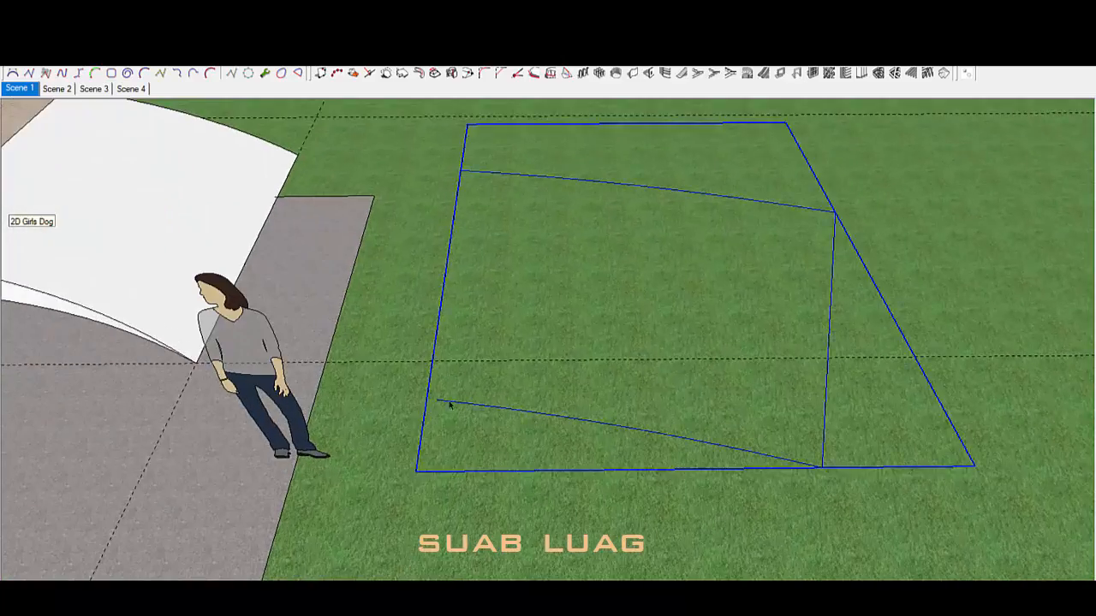
Step: Inside the lawn rectangle's group, undo the box extrusion and pull the rectangle into a thick slab
double_click(449, 404)
key("l")
scroll(438, 400, "up", 1)
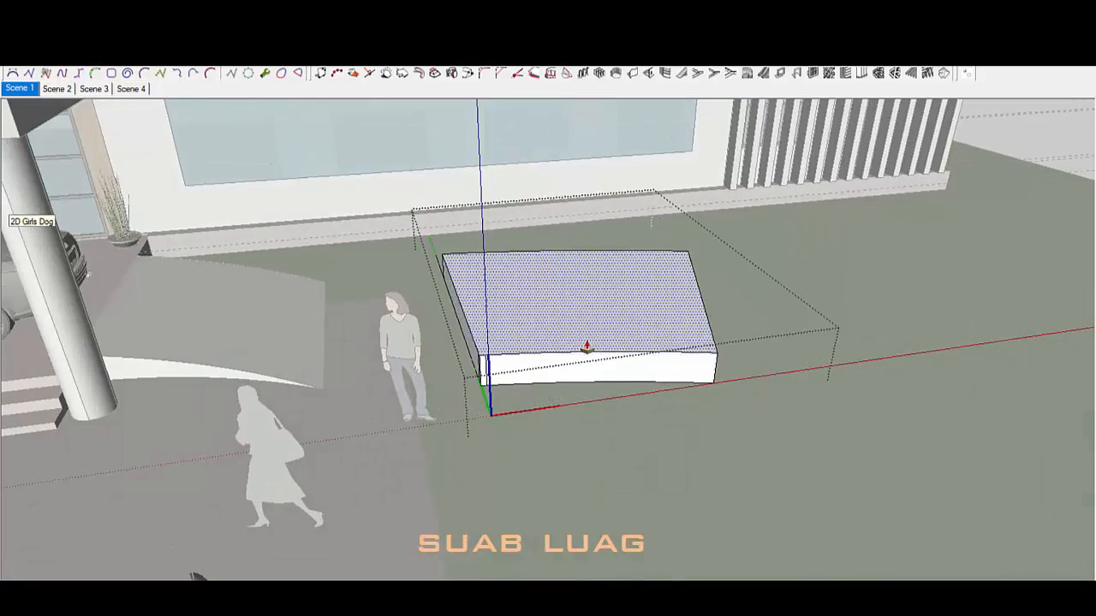
middle_click_drag(587, 346, 780, 346)
scroll(717, 297, "up", 2)
key("ctrl+z")
scroll(780, 346, "up", 2)
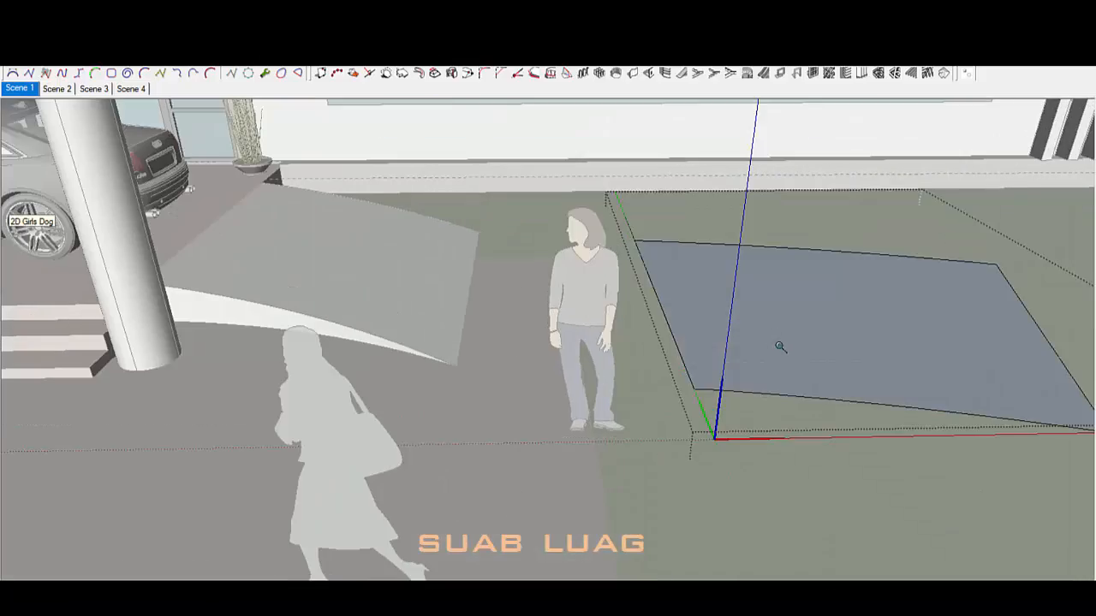
left_click_drag(789, 351, 793, 322)
middle_click_drag(793, 322, 610, 416)
scroll(929, 344, "down", 3)
scroll(507, 414, "down", 3)
Step: Select the whole lawn slab, delete it, and leave the group
key("space")
left_click(573, 468)
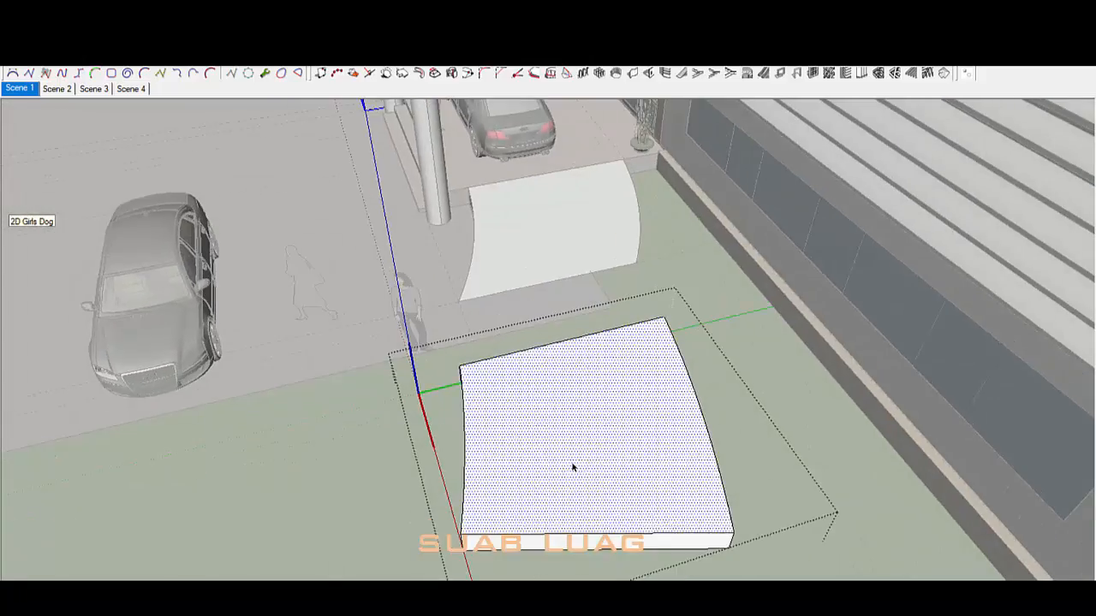
triple_click(573, 468)
middle_click_drag(574, 468, 739, 455)
key("Delete")
scroll(575, 421, "up", 2)
left_click(574, 420)
Step: Open the curved ramp group and delete the ramp's top face
scroll(582, 360, "down", 3)
scroll(582, 351, "up", 3)
middle_click_drag(616, 342, 641, 367)
scroll(462, 282, "up", 3)
double_click(456, 275)
left_click(456, 276)
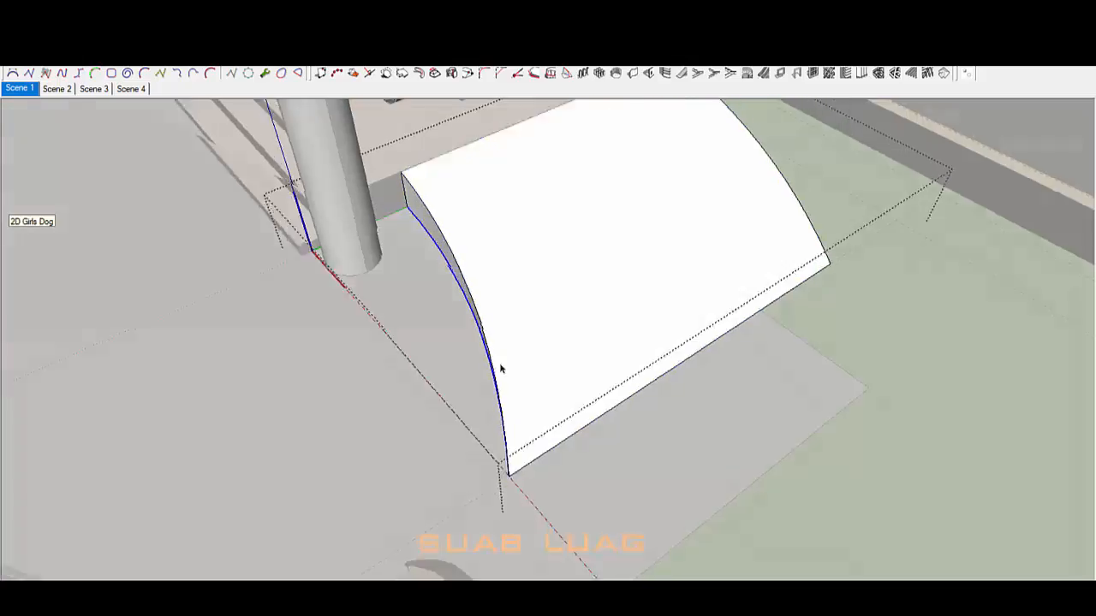
middle_click_drag(501, 368, 758, 353)
scroll(440, 327, "up", 4)
left_click(494, 339)
key("Delete")
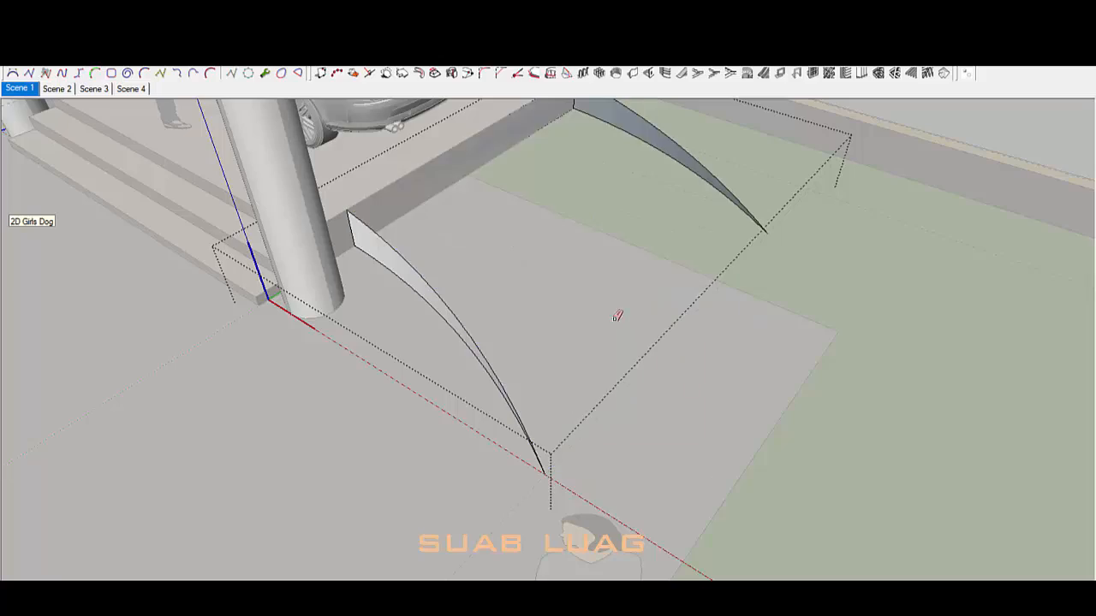
Step: Erase the leftover sliver edge and the back ramp face, leaving only the arc
middle_click_drag(619, 313, 370, 246)
scroll(469, 325, "up", 5)
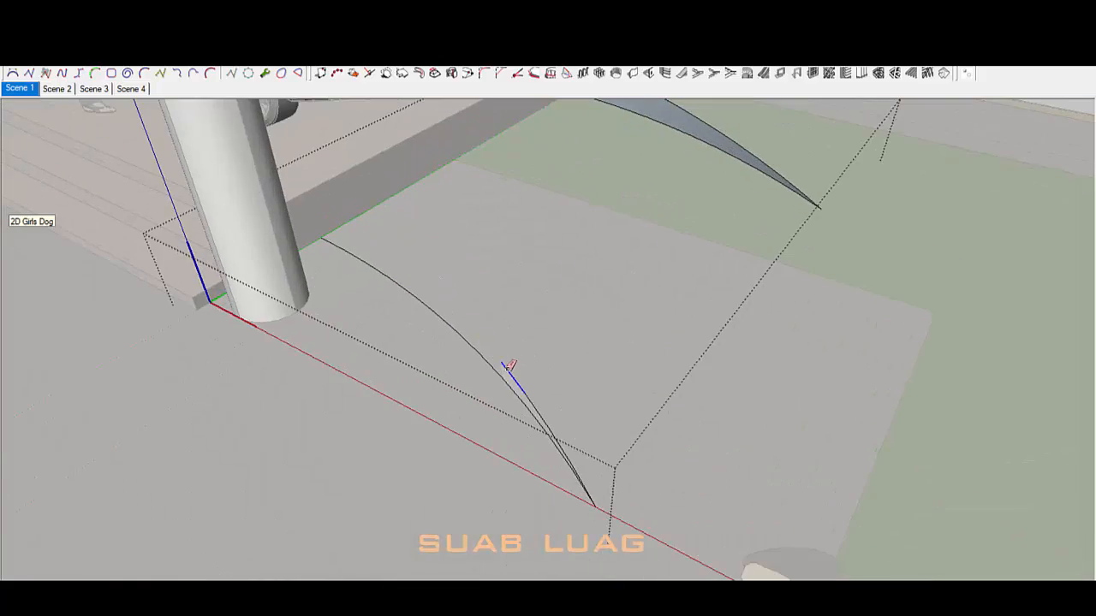
left_click(649, 458)
scroll(651, 454, "down", 5)
key("space")
double_click(584, 222)
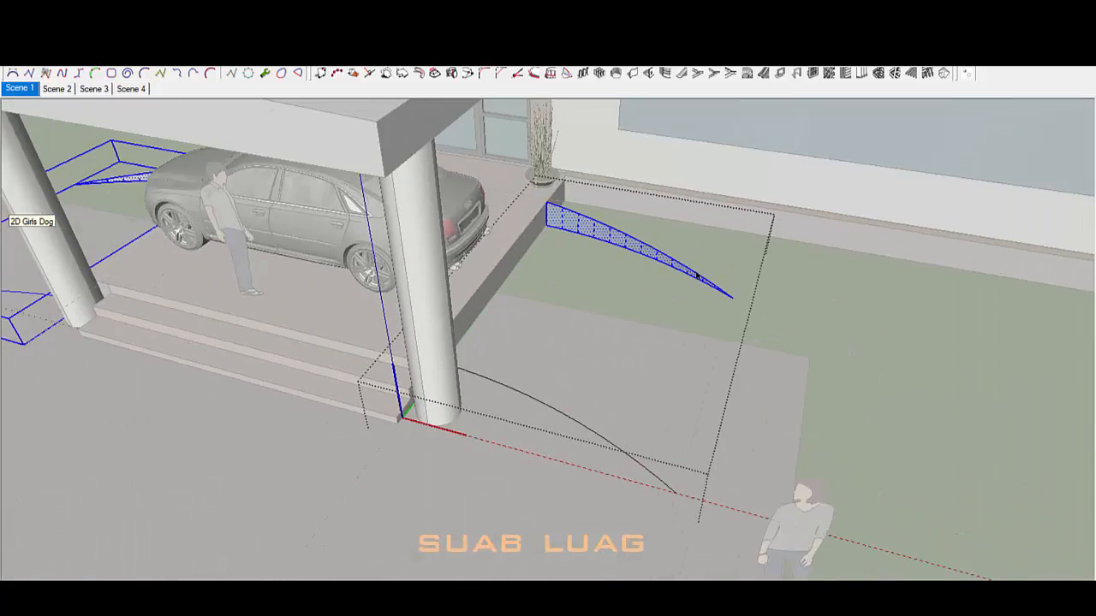
key("Delete")
Step: Move-copy the remaining arc further to the right
mouse_move(685, 317)
middle_mouse_down()
mouse_move(418, 409)
mouse_move(518, 362)
middle_mouse_up()
scroll(524, 362, "up", 3)
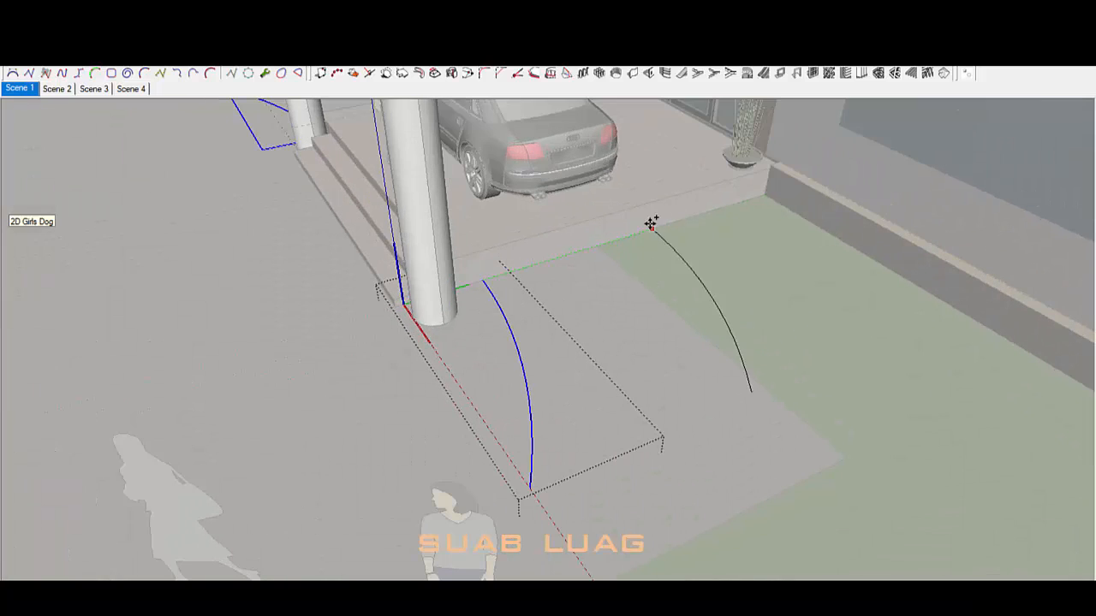
left_click(692, 240)
middle_click_drag(692, 240, 666, 250)
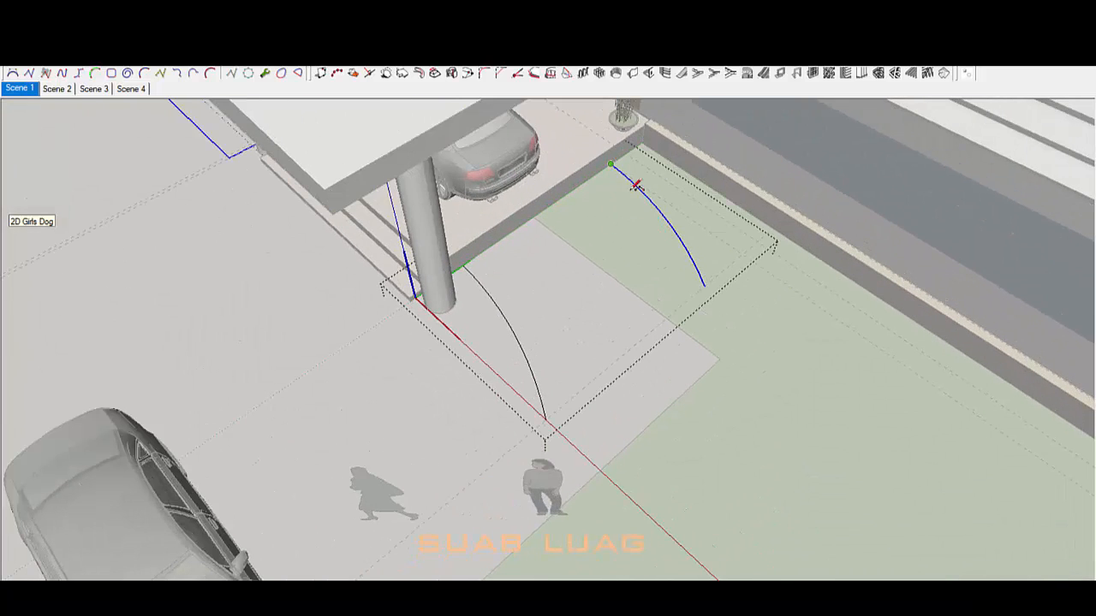
middle_click_drag(766, 431, 742, 471)
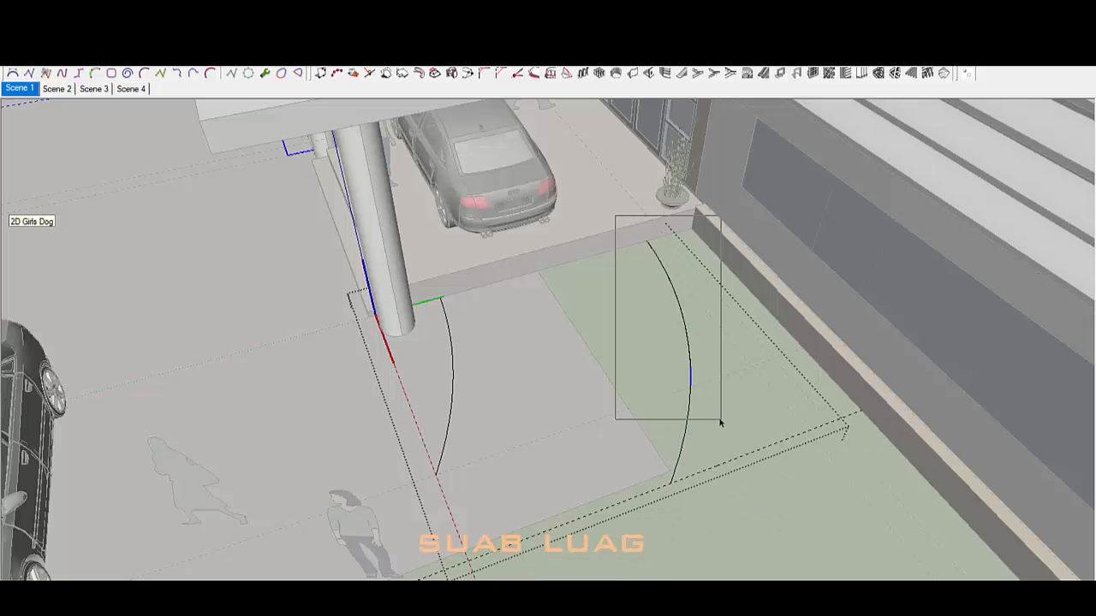
scroll(727, 371, "up", 2)
Step: Draw lines joining the two arcs' ends to close the curved outline into a face
left_click(727, 372)
mouse_move(599, 421)
middle_mouse_down()
mouse_move(631, 405)
mouse_move(624, 438)
middle_mouse_up()
key("l")
left_click(402, 515)
left_click(387, 286)
scroll(630, 205, "up", 5)
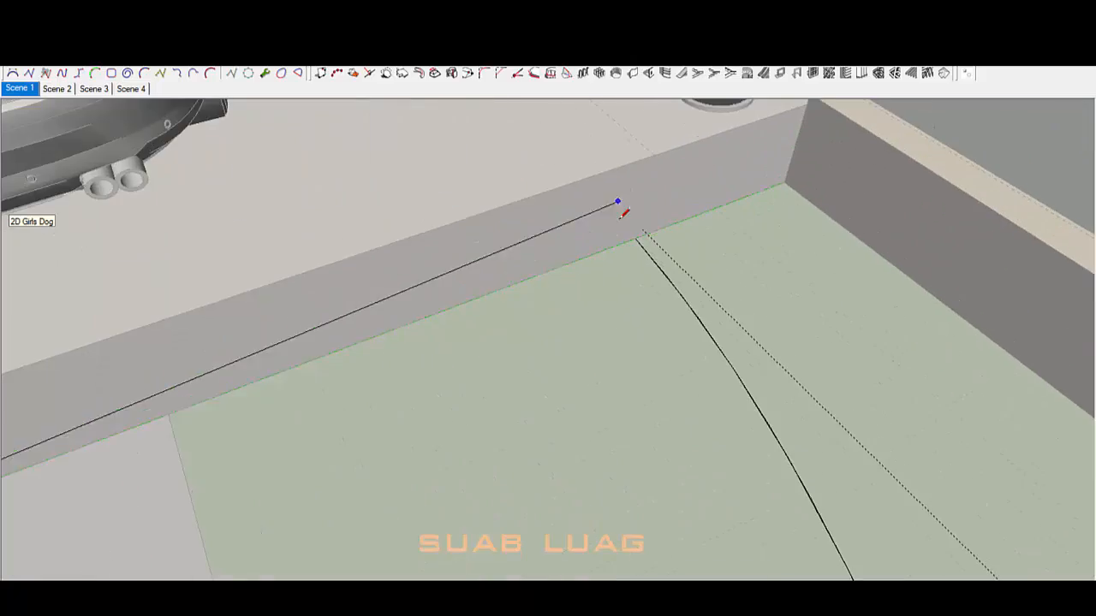
left_click(637, 236)
Step: Reverse the curved face so its front is up and Push/Pull it into a slab
key("space")
scroll(639, 238, "down", 7)
middle_click_drag(411, 360, 58, 300)
key("p")
left_click(516, 301)
key("Escape")
key("space")
double_click(331, 300)
right_click(330, 300)
left_click(382, 208)
key("p")
left_click(345, 269)
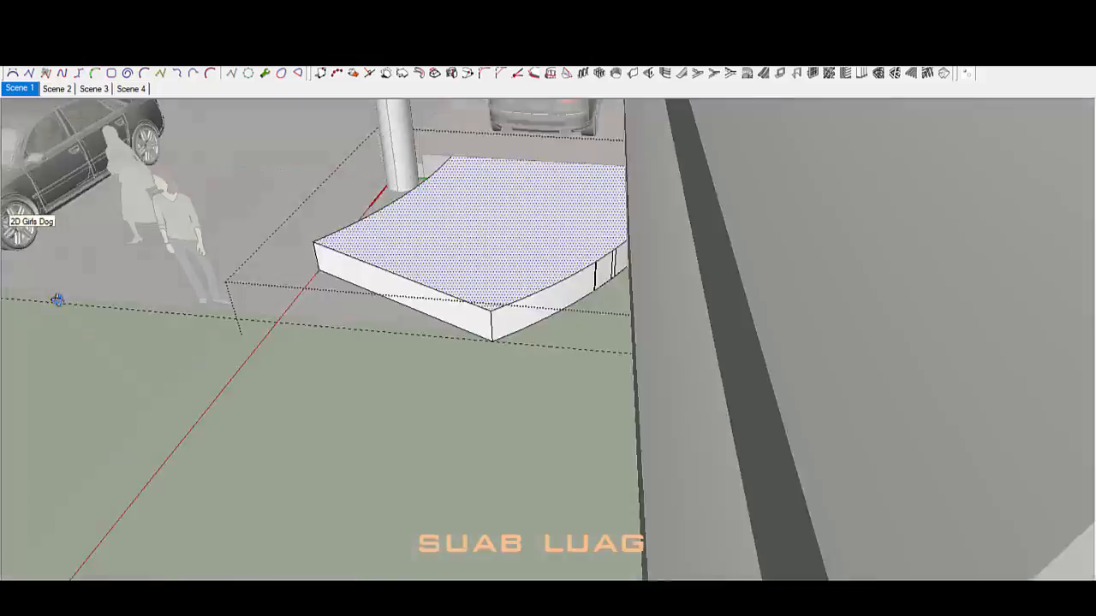
Step: Exit the group editing and select the slab's curved top edge
scroll(497, 240, "up", 4)
middle_click_drag(514, 252, 528, 295)
key("space")
key("Escape")
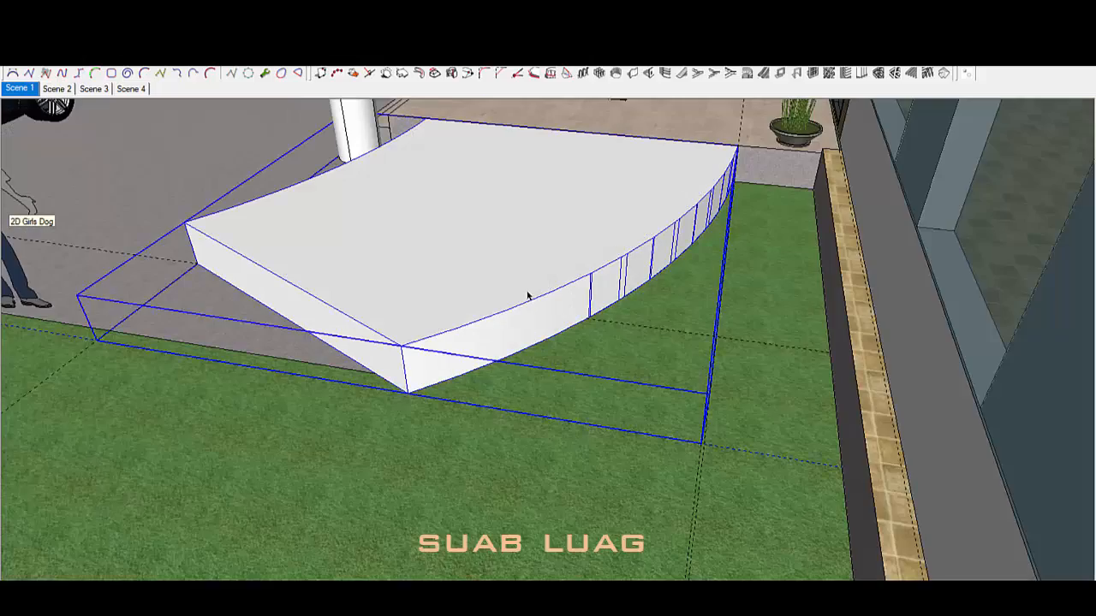
scroll(640, 245, "up", 3)
middle_click_drag(641, 246, 648, 268)
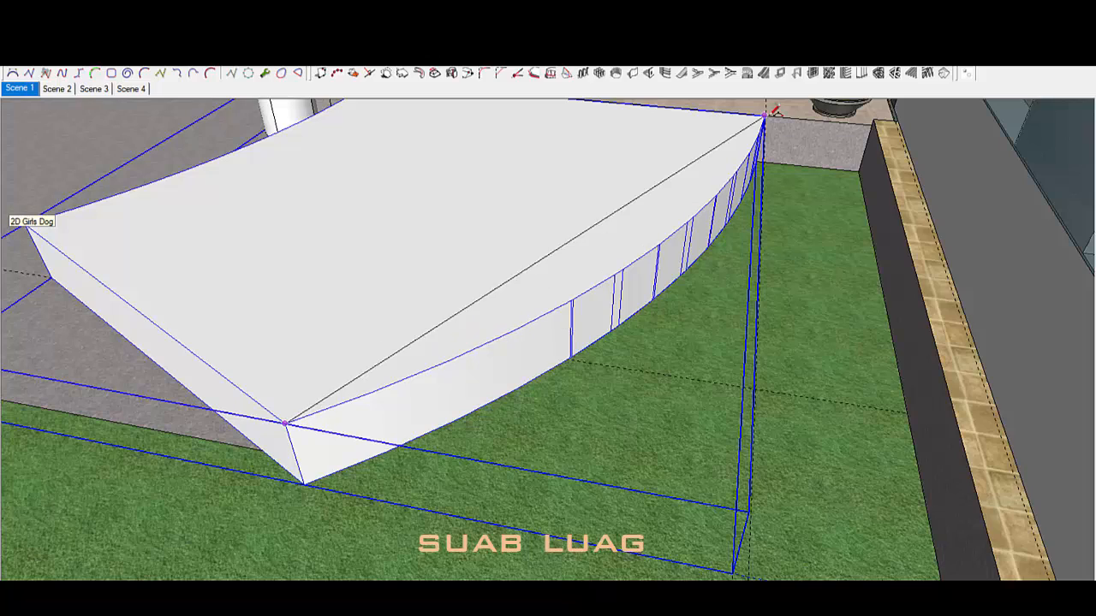
key("space")
left_click(657, 248)
middle_click_drag(651, 249, 641, 311)
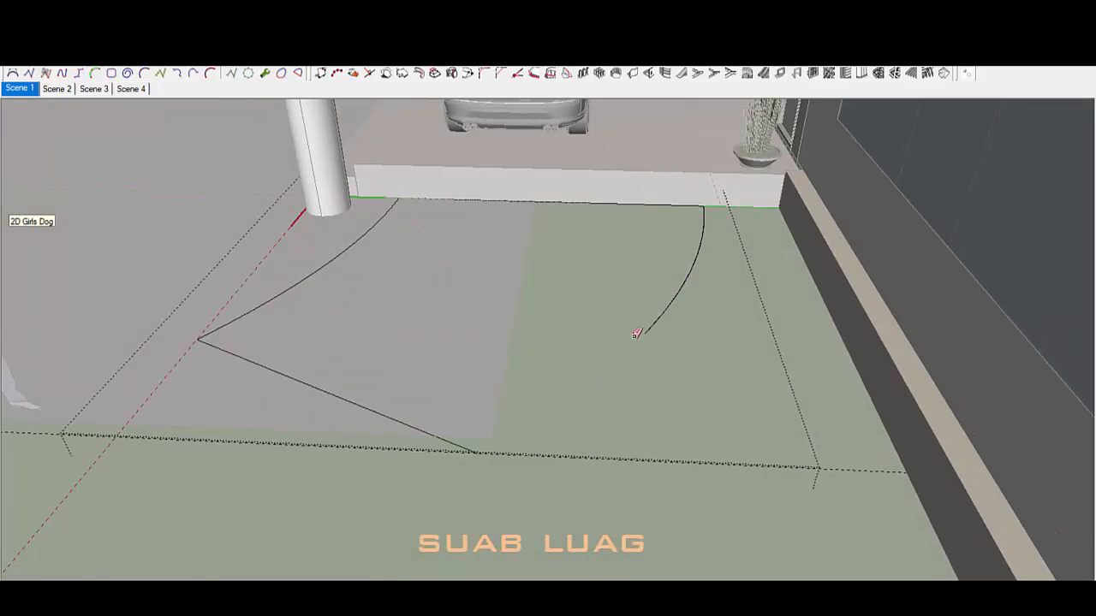
Step: Group the new box and move it against the arc slab
middle_click_drag(453, 414, 537, 456)
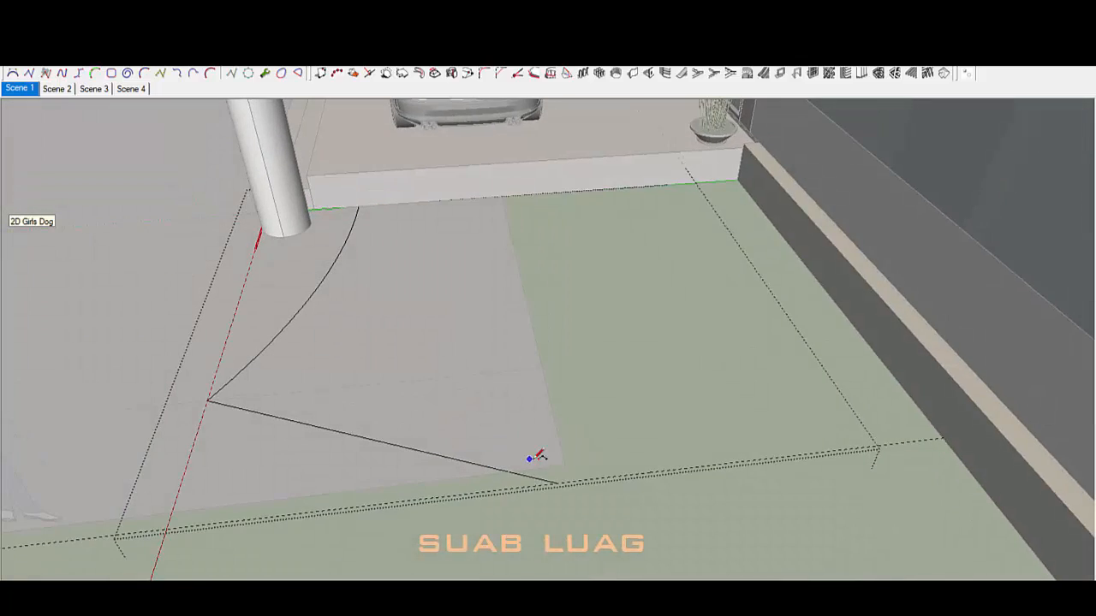
middle_click_drag(712, 297, 728, 308)
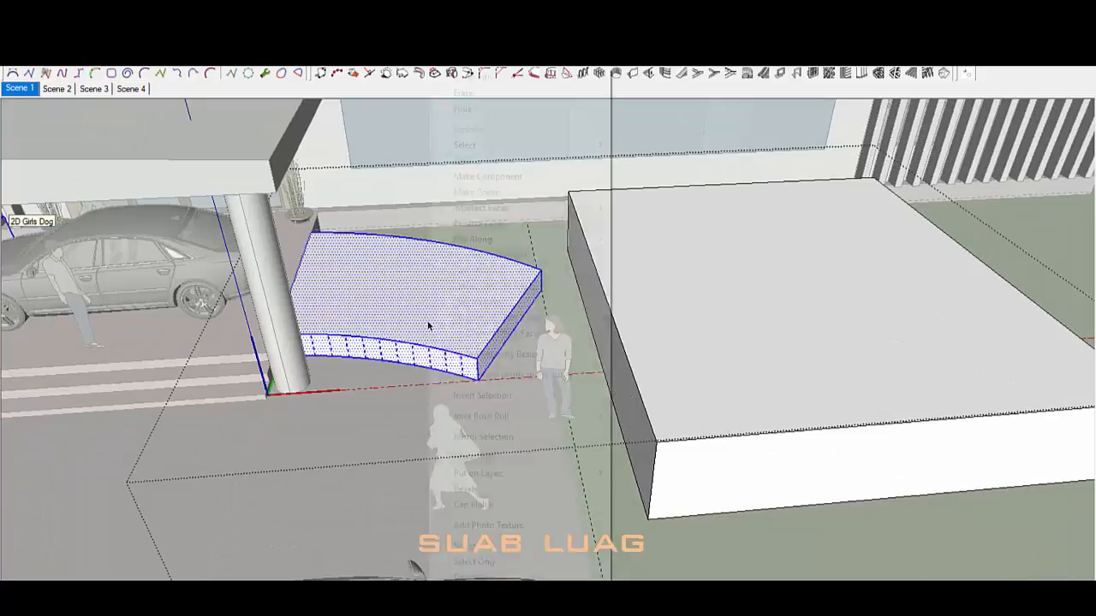
left_click(763, 345)
right_click(644, 257)
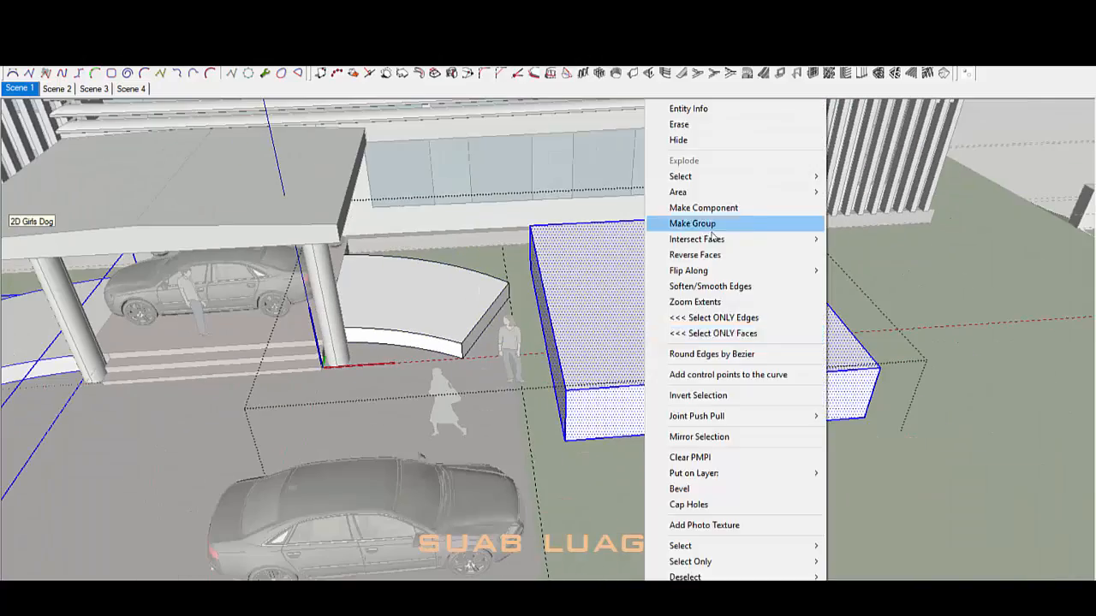
left_click(710, 227)
key("m")
left_click(861, 418)
left_click(462, 358)
scroll(450, 349, "up", 4)
middle_click_drag(448, 348, 369, 351)
Step: Rotate the box to align with the slab edge and shift it into place
key("q")
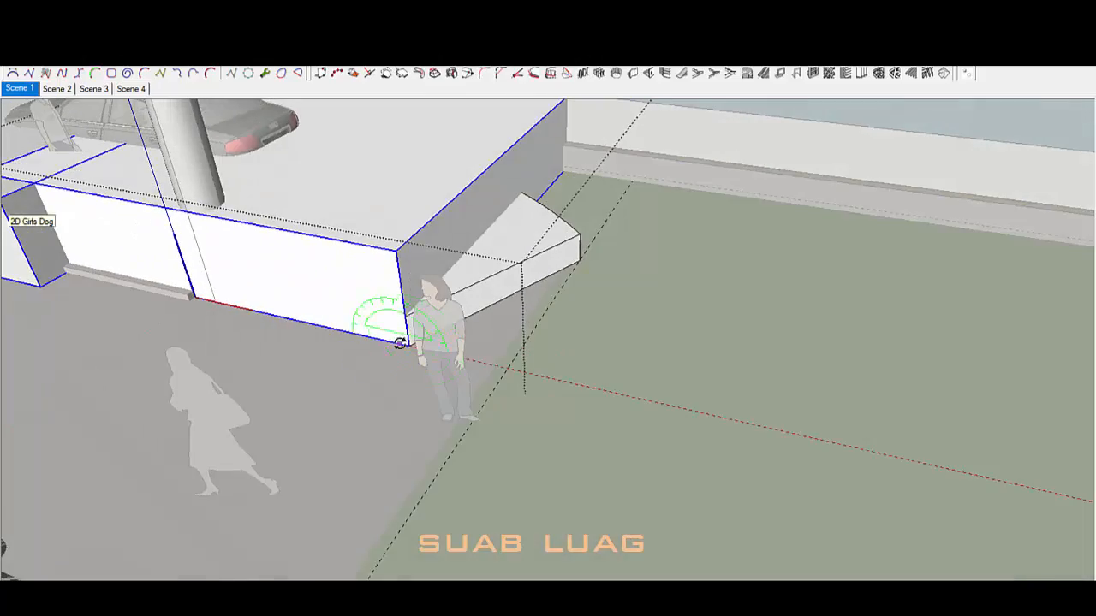
left_click(552, 184)
left_click(589, 255)
middle_click_drag(589, 254, 655, 258)
left_click(391, 364)
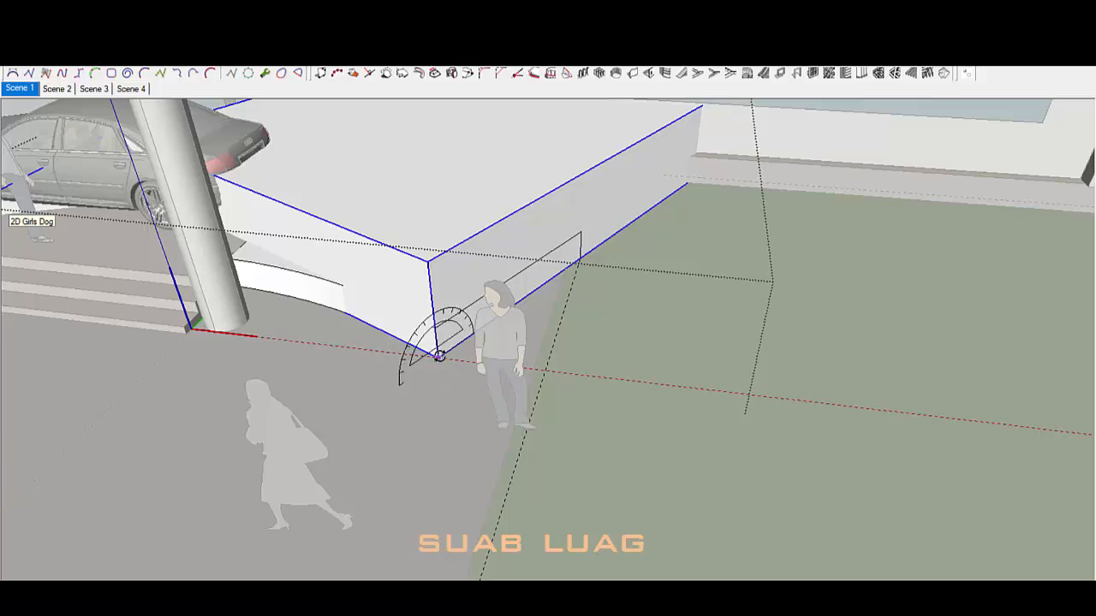
key("m")
left_click(438, 358)
left_click(435, 400)
scroll(411, 179, "up", 3)
Step: Inspect the model's underside and select the whole terrace box
mouse_move(472, 271)
middle_mouse_down()
mouse_move(600, 171)
mouse_move(475, 375)
mouse_move(710, 442)
mouse_move(232, 130)
mouse_move(647, 417)
mouse_move(520, 345)
mouse_move(382, 342)
mouse_move(481, 276)
middle_mouse_up()
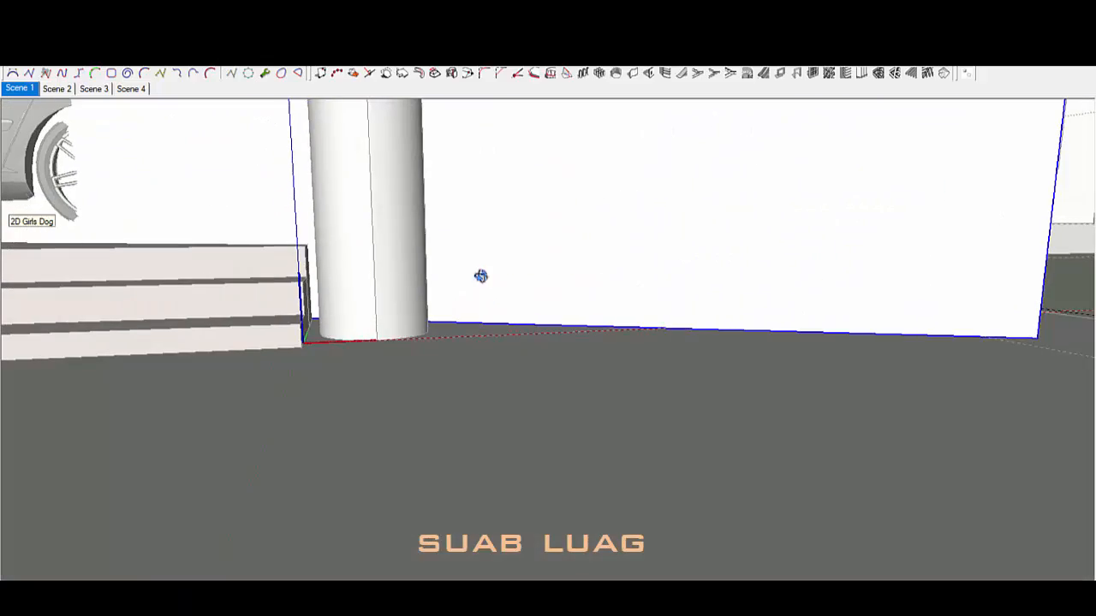
middle_click_drag(257, 264, 485, 167)
middle_click_drag(501, 117, 600, 103)
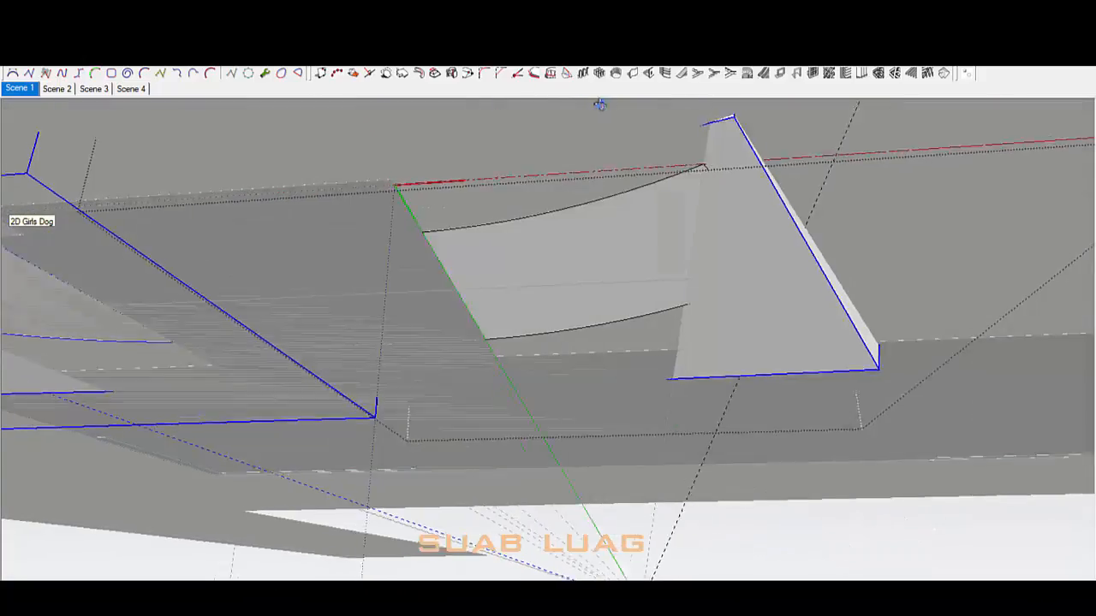
middle_click_drag(732, 219, 637, 281)
middle_click_drag(716, 227, 719, 440)
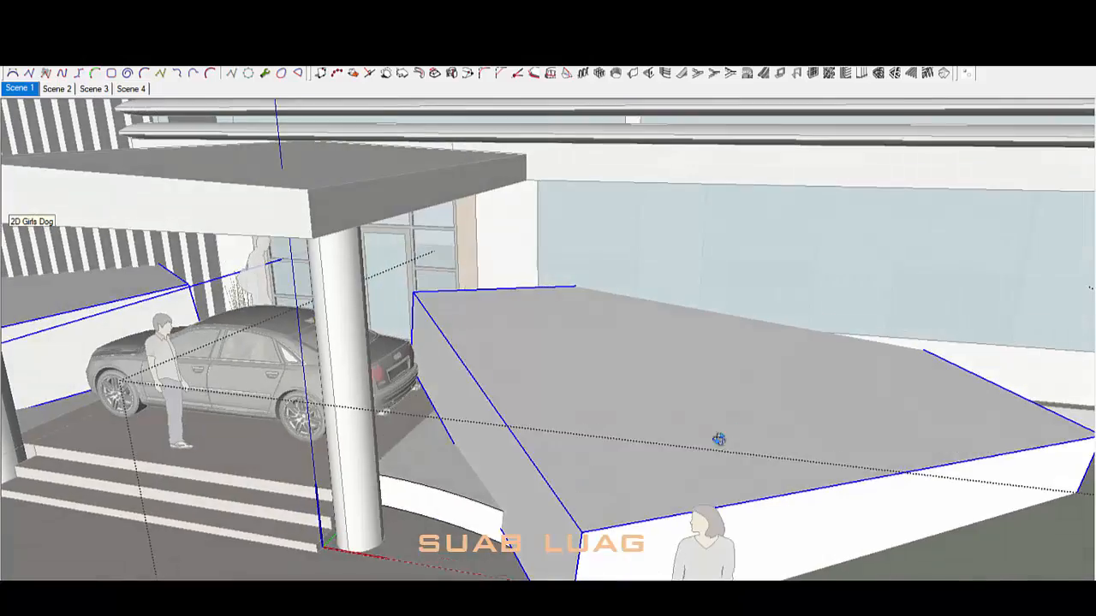
key("space")
triple_click(477, 428)
key("p")
Step: Orbit around the terrace slab from above and below, then exit the slab group
middle_click_drag(477, 428, 533, 303)
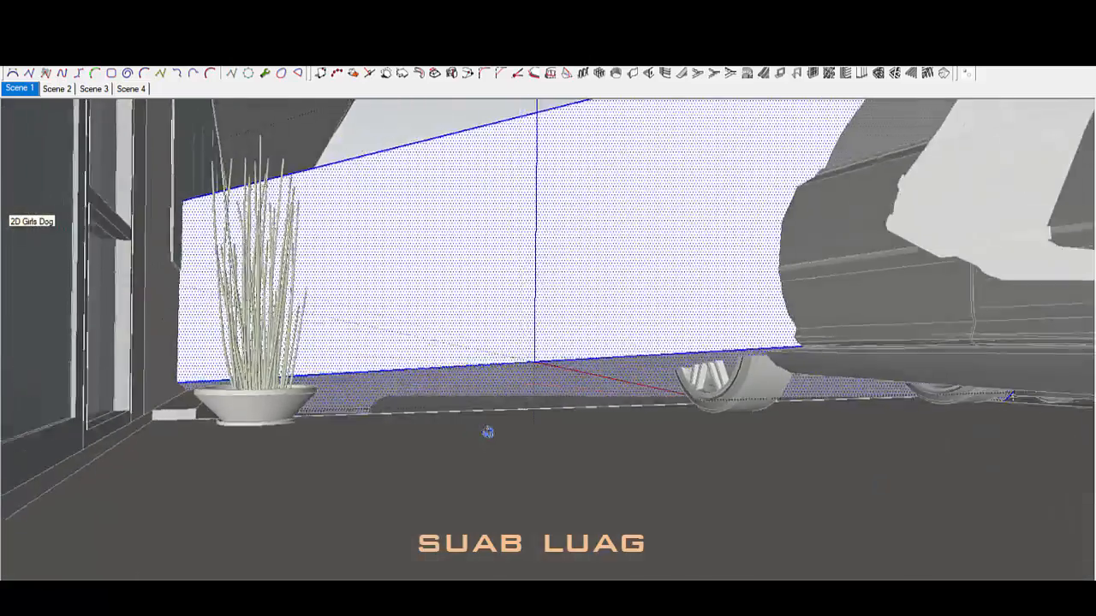
middle_click_drag(487, 432, 847, 369)
middle_click_drag(470, 570, 515, 480, "shift")
scroll(531, 538, "up", 5)
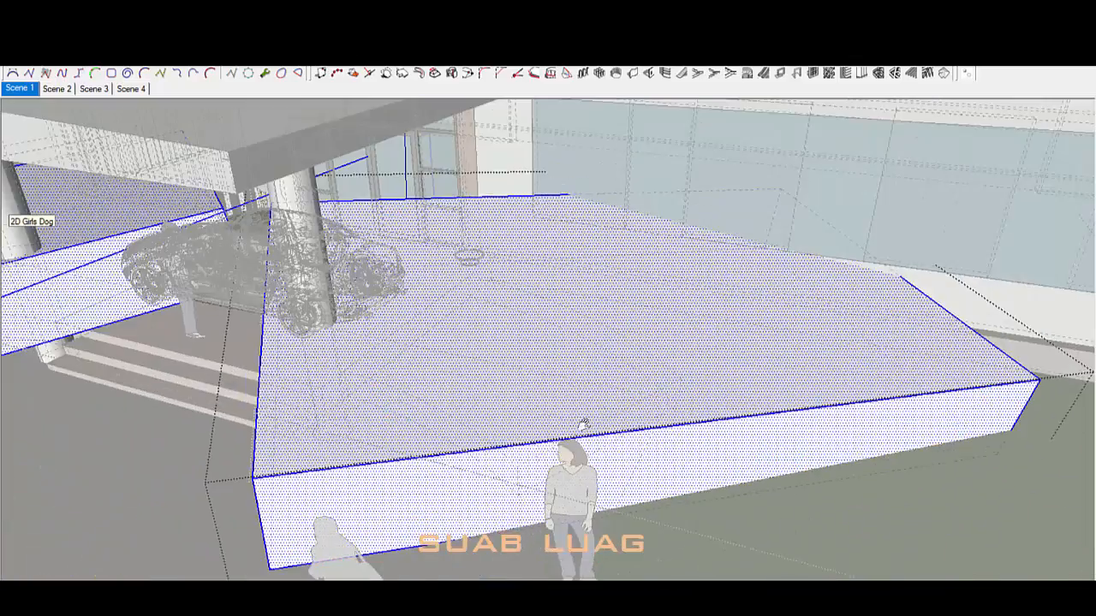
middle_click_drag(503, 442, 343, 385)
scroll(342, 385, "up", 3)
middle_click_drag(394, 416, 650, 102)
scroll(558, 393, "down", 2)
scroll(524, 406, "up", 3)
middle_click_drag(306, 125, 499, 331, "shift")
scroll(499, 331, "up", 2)
scroll(499, 330, "down", 2)
middle_click_drag(469, 372, 743, 89, "shift")
middle_click_drag(685, 467, 839, 295)
middle_click_drag(731, 325, 660, 201)
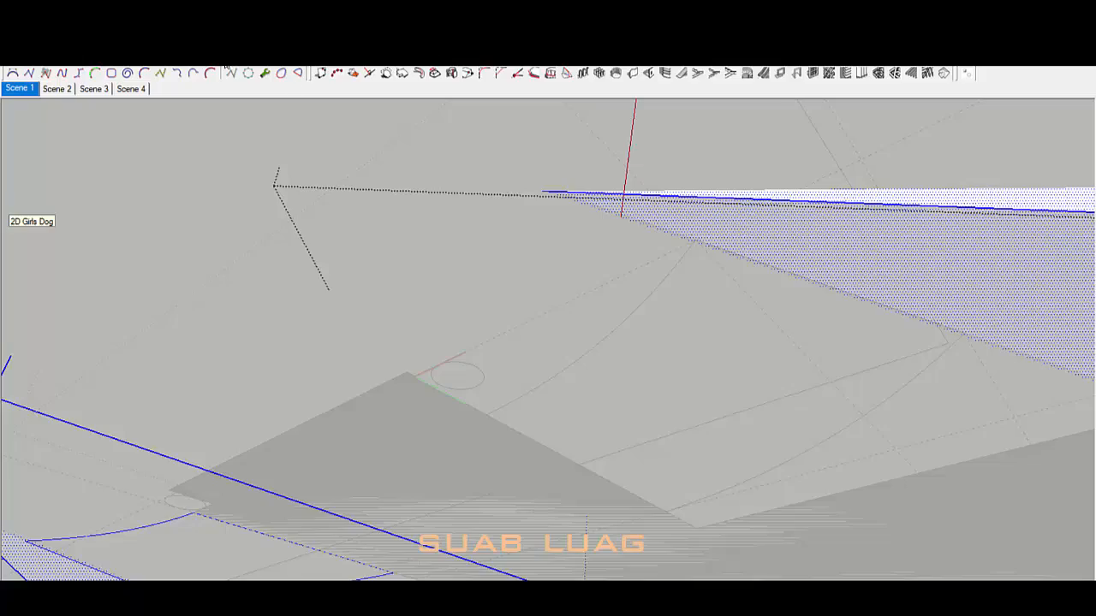
middle_click_drag(227, 66, 626, 376)
middle_click_drag(831, 402, 701, 334)
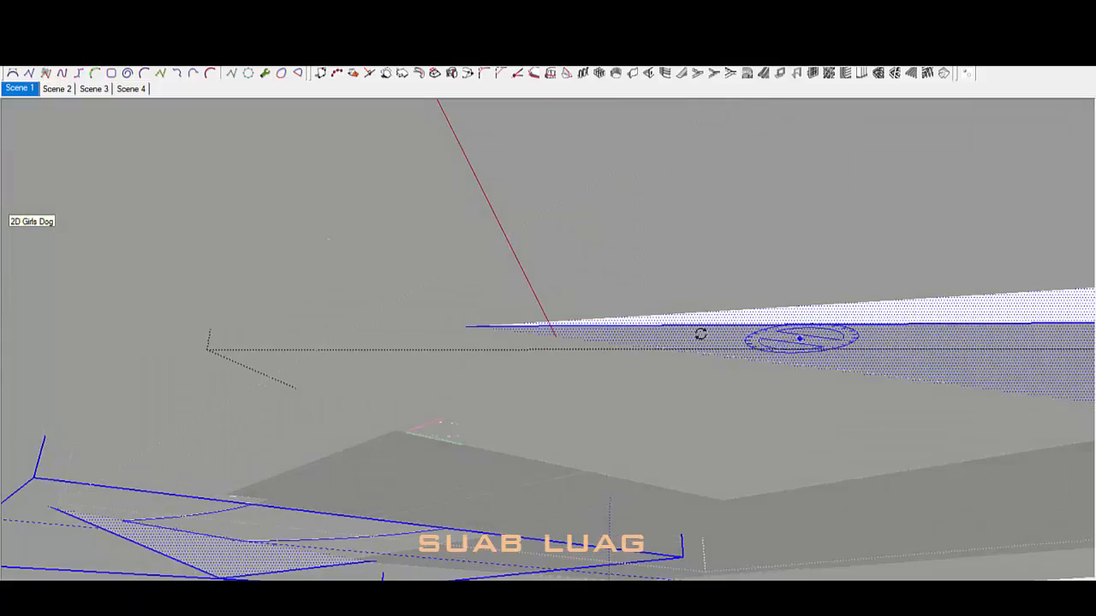
mouse_move(462, 327)
middle_mouse_down()
mouse_move(543, 323)
mouse_move(761, 359)
mouse_move(751, 313)
mouse_move(576, 226)
mouse_move(592, 296)
mouse_move(873, 548)
mouse_move(971, 382)
mouse_move(977, 411)
mouse_move(573, 294)
mouse_move(662, 411)
mouse_move(688, 405)
middle_mouse_up()
left_click(557, 401)
Step: Move the ramp's front top edge down to ground level to form the slope
scroll(557, 401, "down", 4)
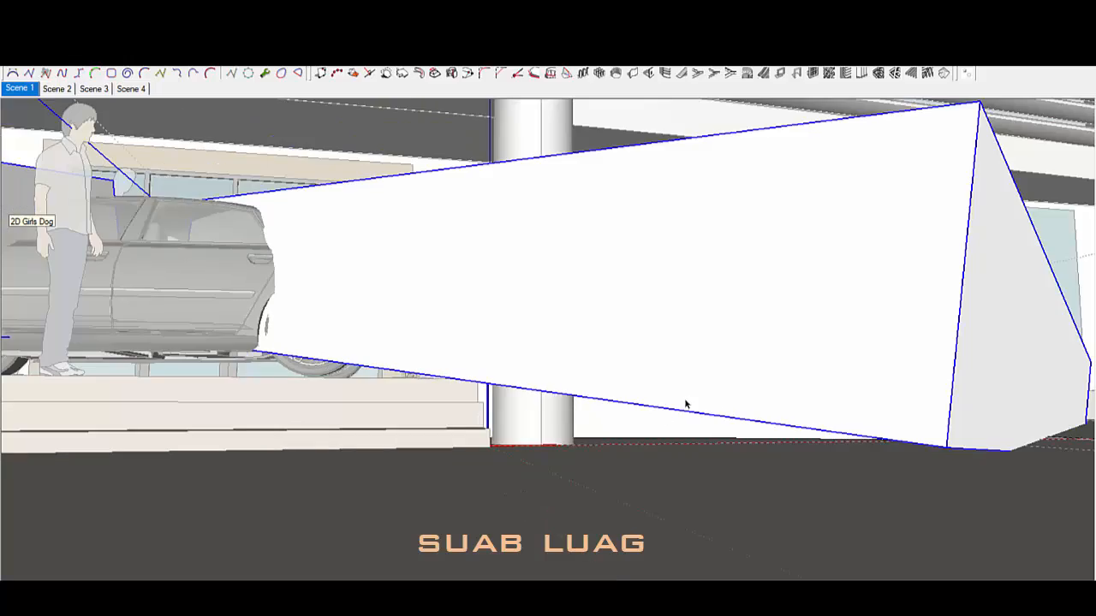
mouse_move(576, 403)
middle_mouse_down()
mouse_move(617, 499)
mouse_move(514, 467)
middle_mouse_up()
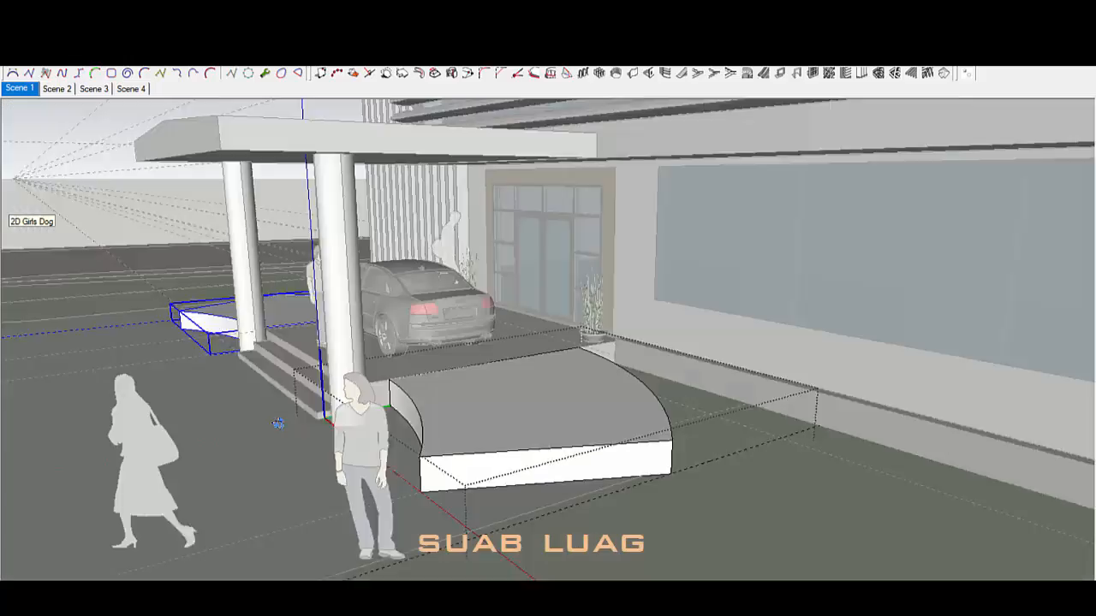
middle_click_drag(277, 426, 253, 445)
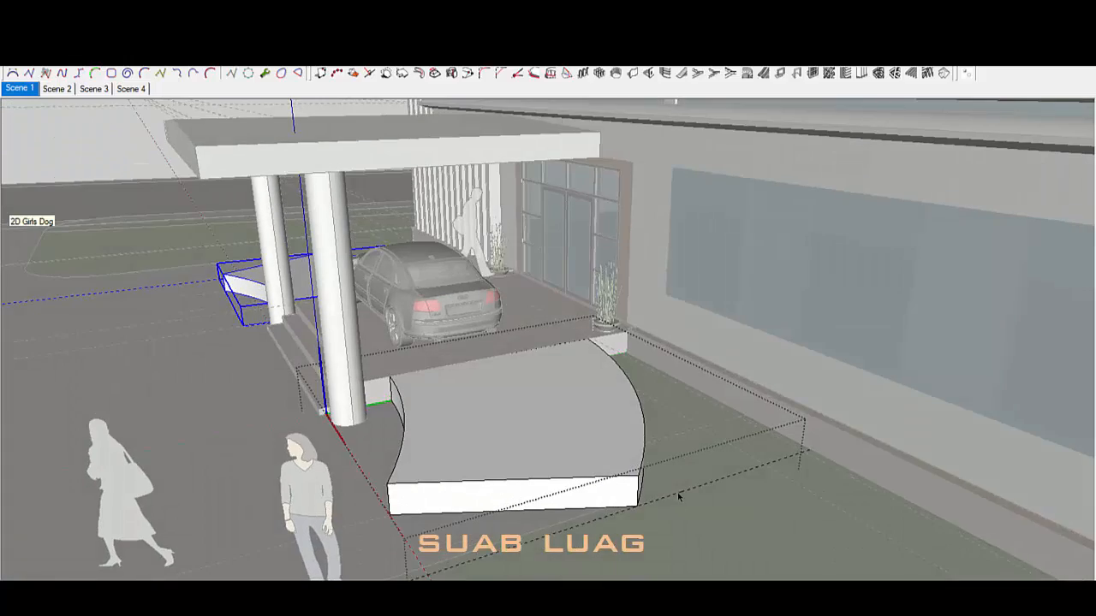
left_click(619, 478)
scroll(625, 480, "up", 4)
middle_click_drag(626, 479, 603, 480)
key("m")
left_click(622, 480)
left_click(627, 515)
Step: Paint the entrance ramps with scored concrete from the Asphalt and Concrete materials
mouse_move(627, 515)
middle_mouse_down()
mouse_move(469, 422)
mouse_move(673, 448)
mouse_move(710, 362)
mouse_move(571, 410)
middle_mouse_up()
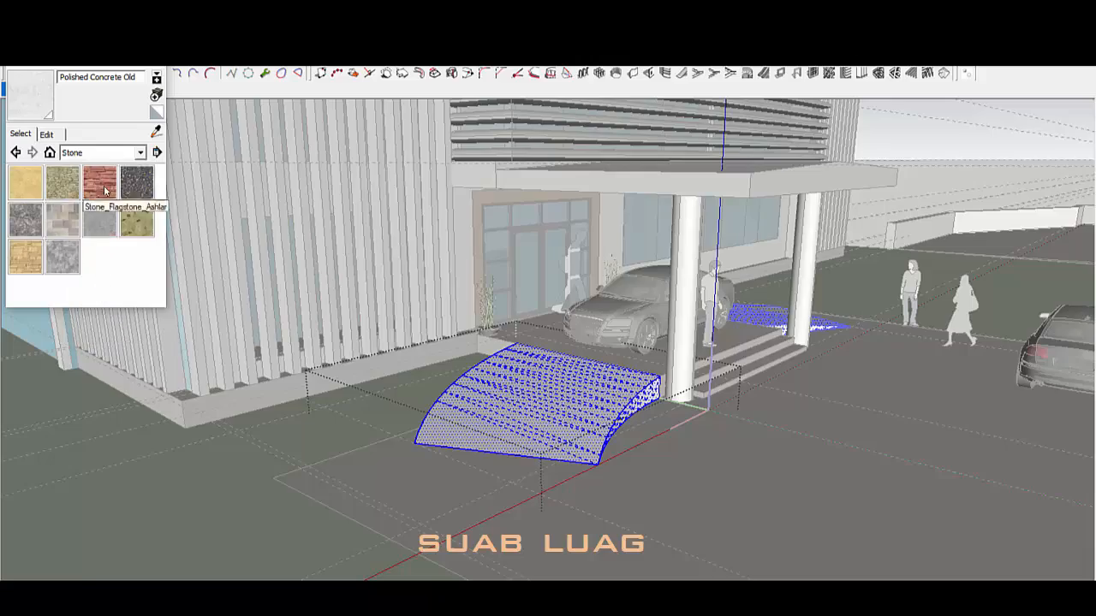
left_click(110, 190)
left_click(26, 257)
middle_click_drag(514, 377, 360, 402)
scroll(526, 391, "up", 4)
left_click(526, 392)
left_click(780, 415)
middle_click_drag(780, 415, 763, 440)
scroll(675, 374, "up", 10)
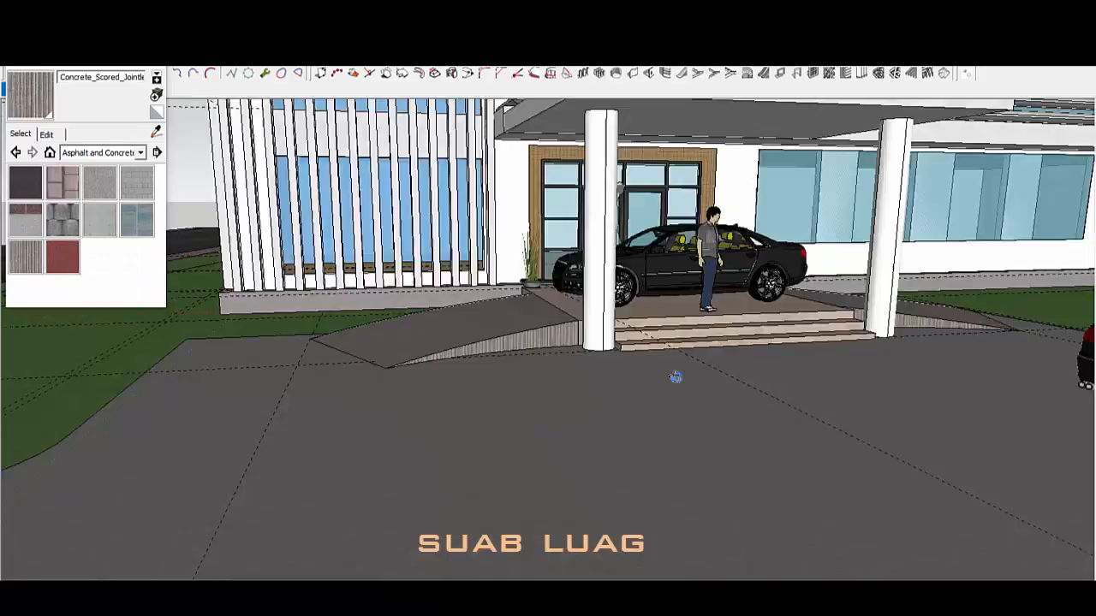
scroll(616, 440, "up", 5)
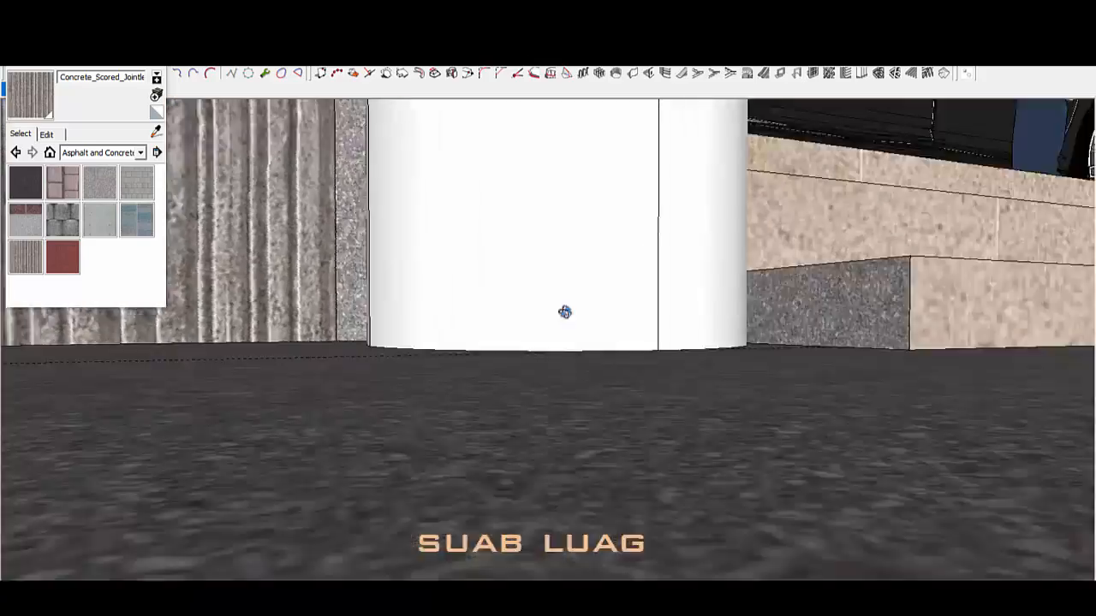
scroll(548, 343, "down", 8)
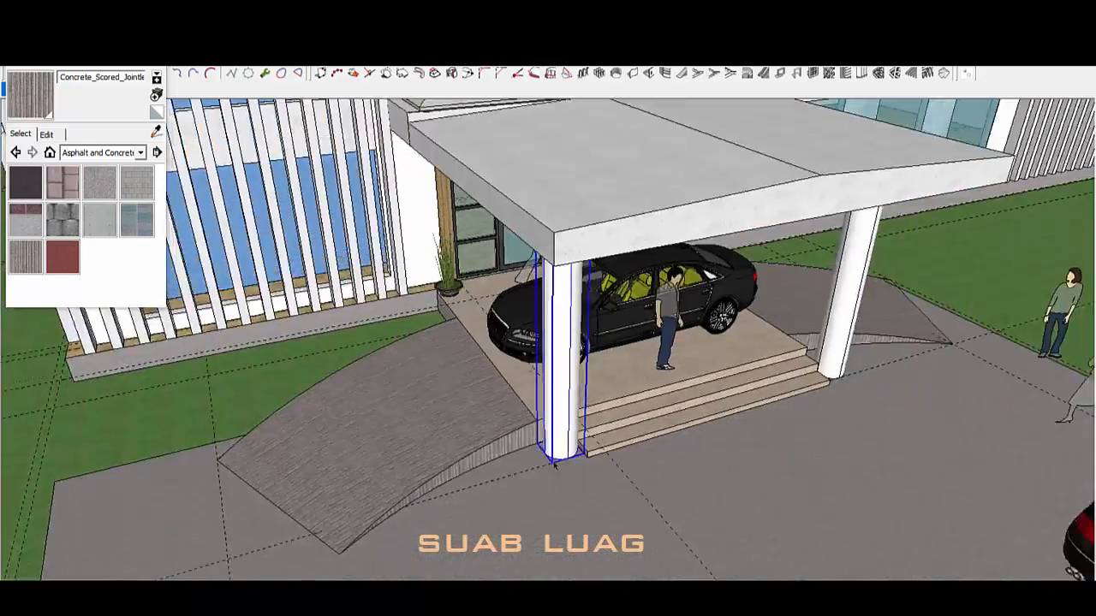
Step: Explode the selected column's curved outline and ready the Eraser
right_click(567, 256)
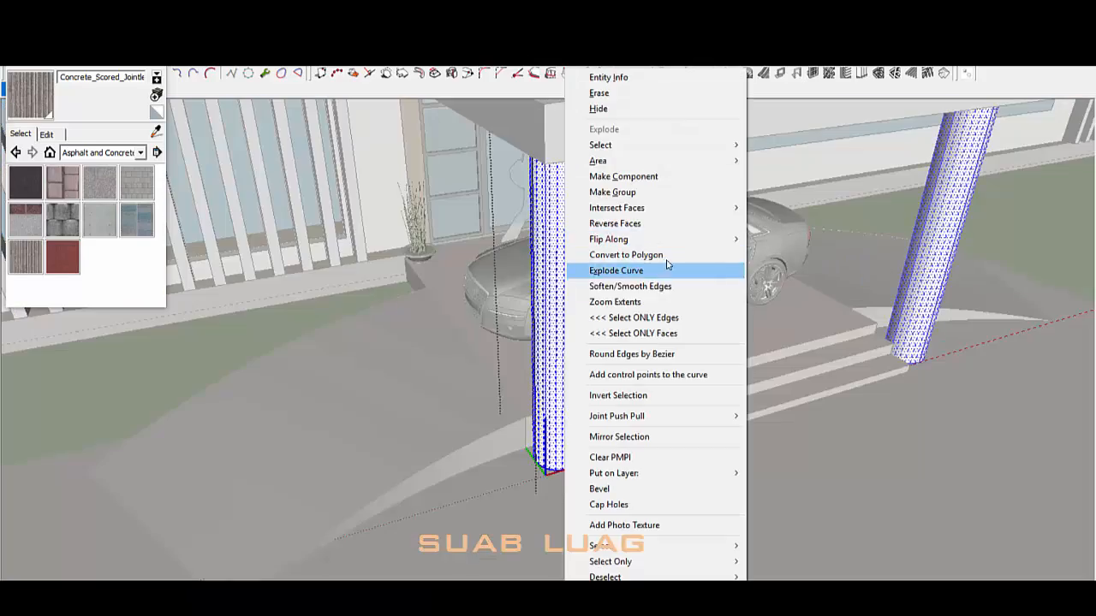
left_click(667, 270)
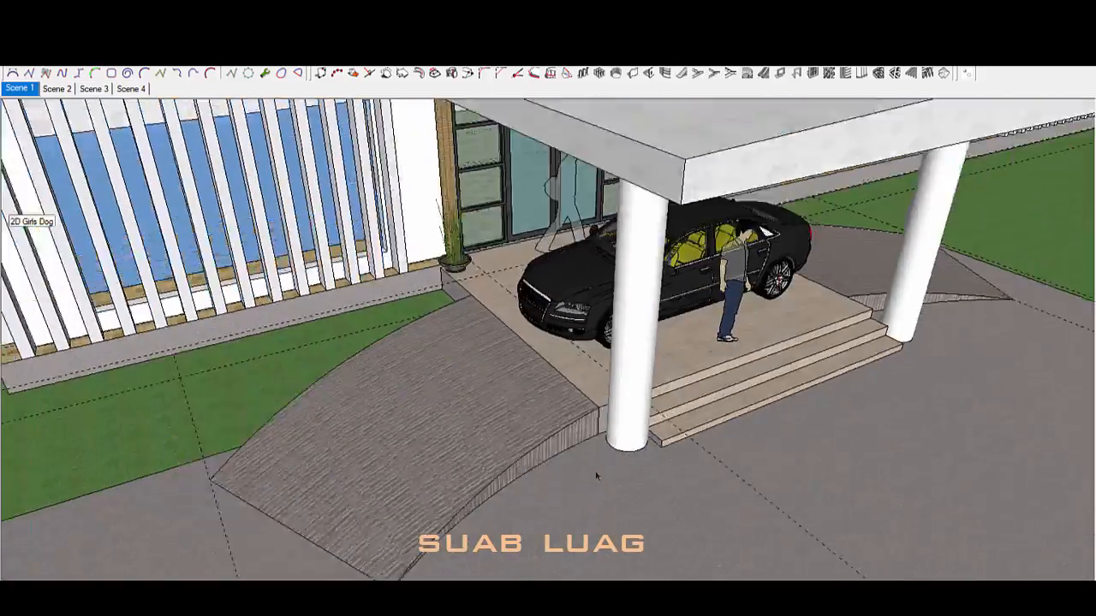
scroll(623, 359, "down", 4)
key("e")
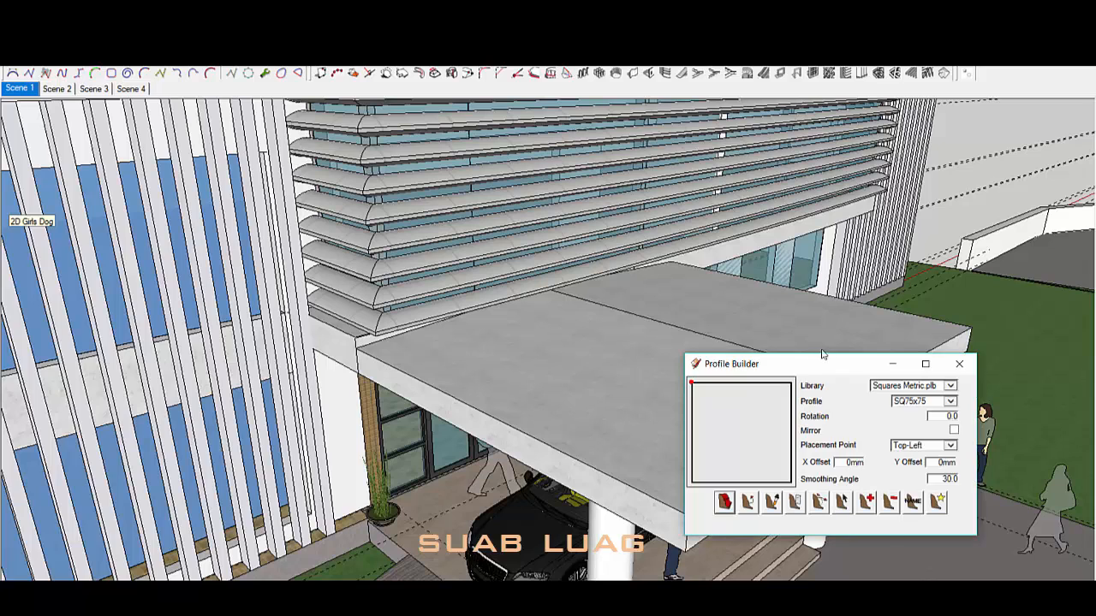
Step: Choose the SQ80x80 square profile in Profile Builder
left_click(944, 406)
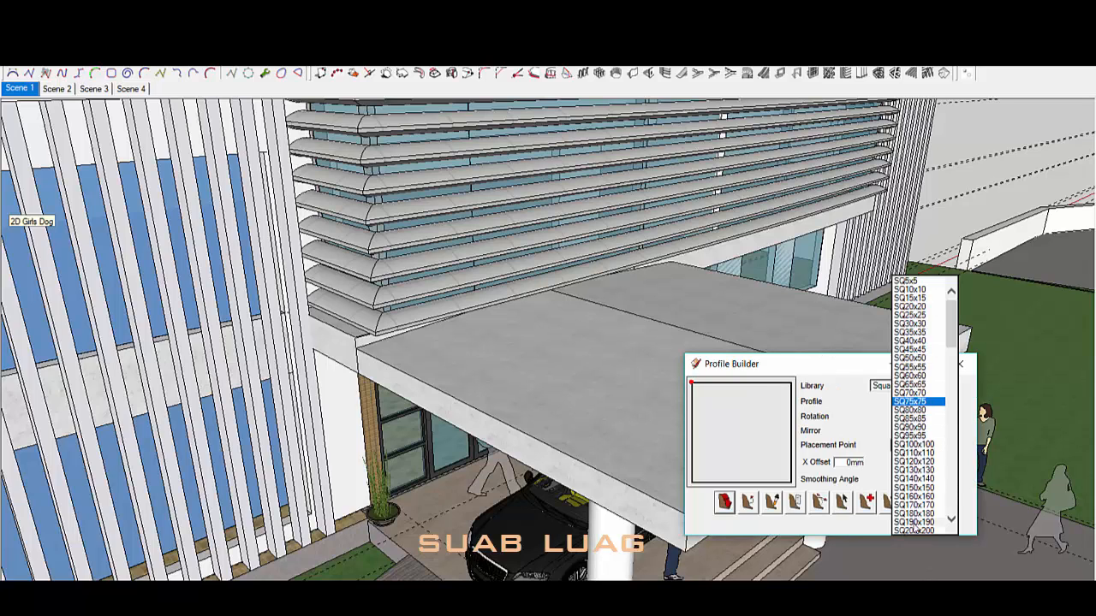
left_click(909, 410)
scroll(366, 364, "up", 4)
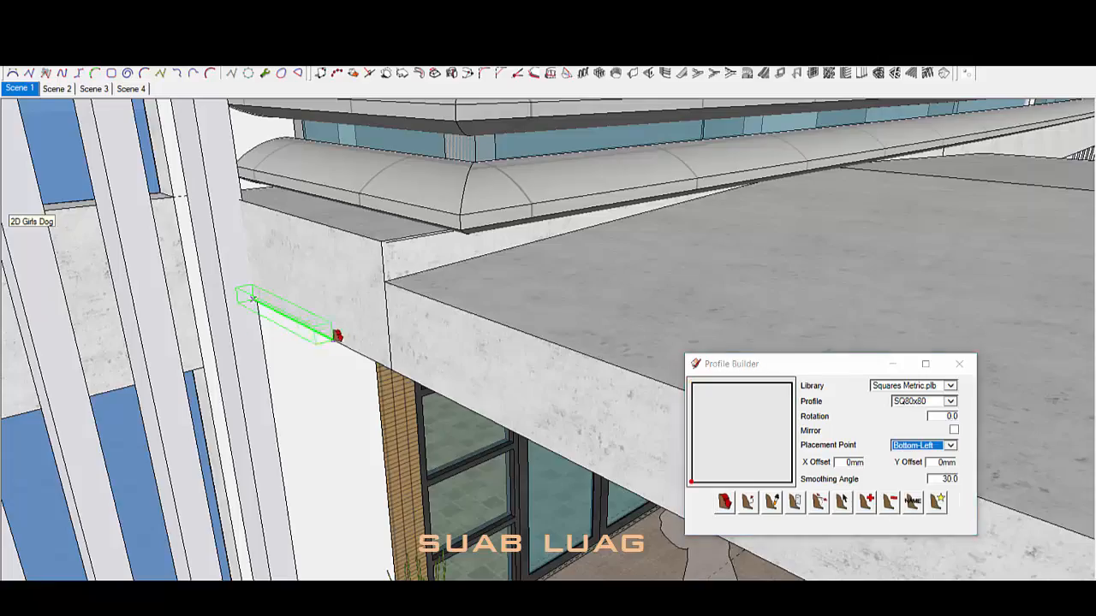
scroll(335, 336, "down", 10)
scroll(494, 404, "up", 4)
Step: Trace the SQ80x80 profile path along the canopy's front edge to the canopy-wall corner
left_click(494, 404)
middle_click_drag(495, 403, 445, 231)
left_click(504, 262)
middle_click_drag(503, 262, 359, 325)
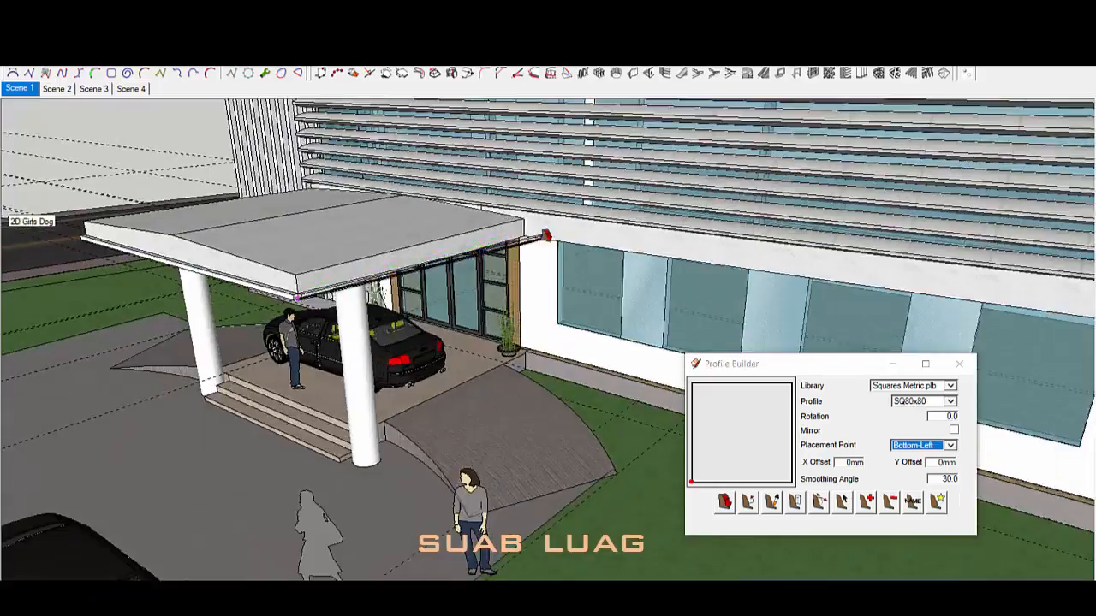
left_click(528, 241)
Step: With Push/Pull active, enter the canopy group and select its connected slab geometry
scroll(540, 240, "down", 5)
middle_click_drag(717, 282, 435, 181)
scroll(457, 213, "up", 3)
scroll(369, 240, "up", 3)
key("space")
scroll(377, 248, "up", 4)
left_click(394, 273)
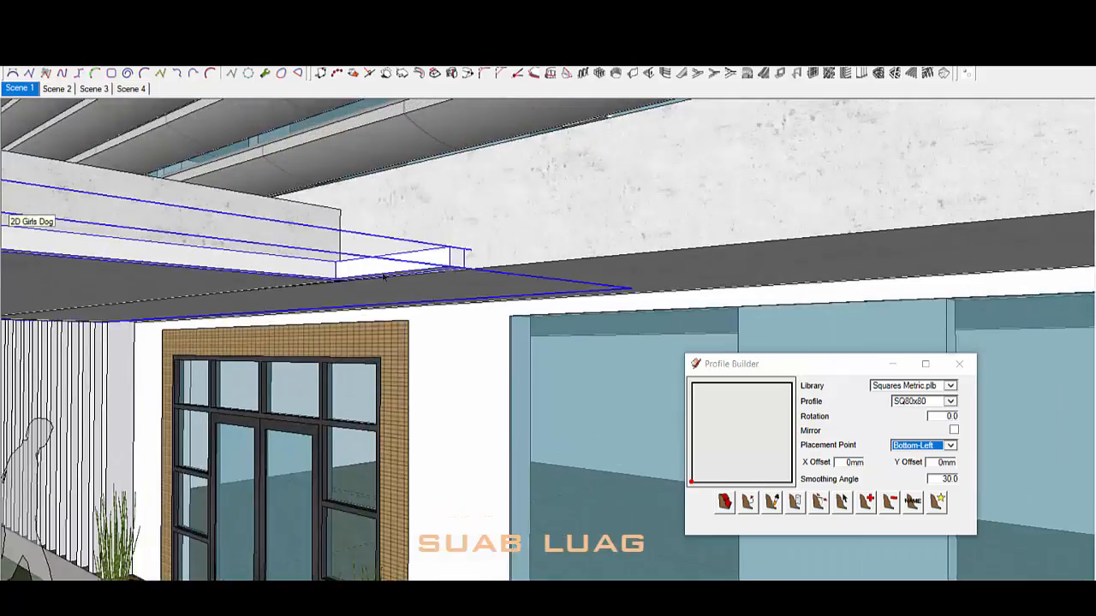
middle_click_drag(393, 272, 409, 231)
double_click(409, 308)
triple_click(409, 310)
Step: Raise the edge strip flush with the slab top and close the canopy group
middle_click_drag(479, 291, 482, 504)
scroll(485, 501, "up", 1)
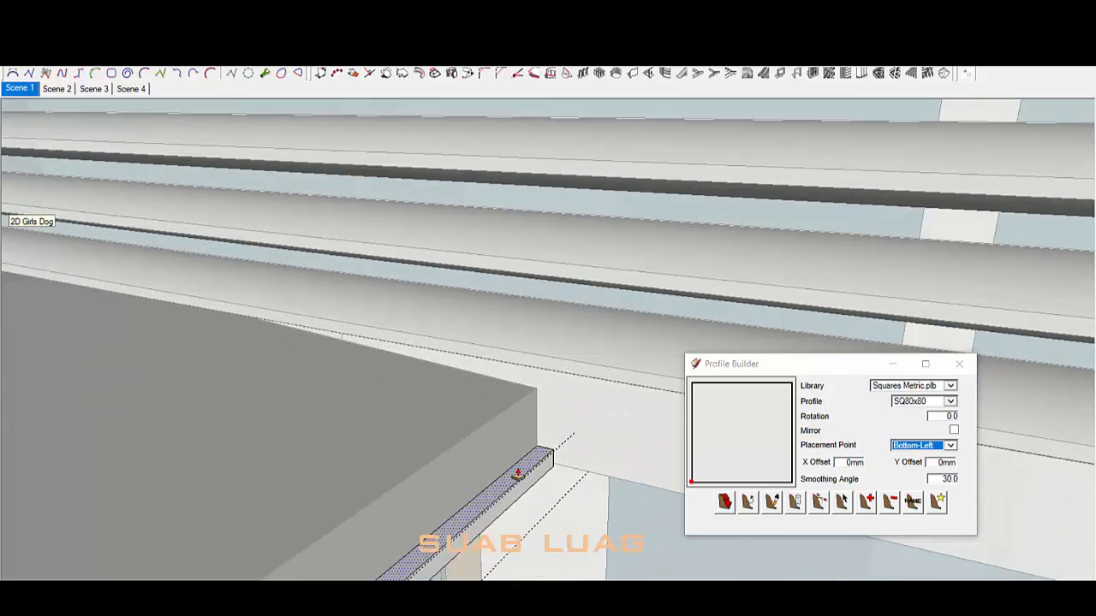
left_click(517, 475)
left_click(546, 399)
scroll(546, 399, "down", 8)
middle_click_drag(545, 399, 669, 387)
key("space")
left_click(670, 387)
scroll(595, 334, "up", 5)
middle_click_drag(480, 317, 377, 385)
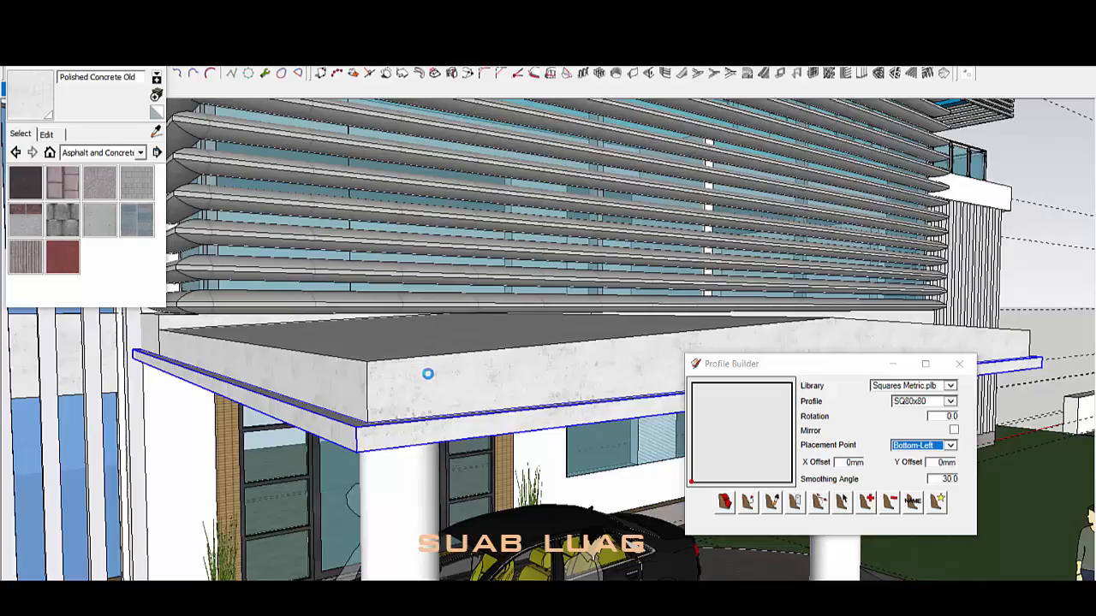
Step: Orbit to a low frontal view of the ground-floor windows
scroll(428, 374, "down", 10)
middle_click_drag(478, 341, 459, 286)
scroll(455, 277, "up", 3)
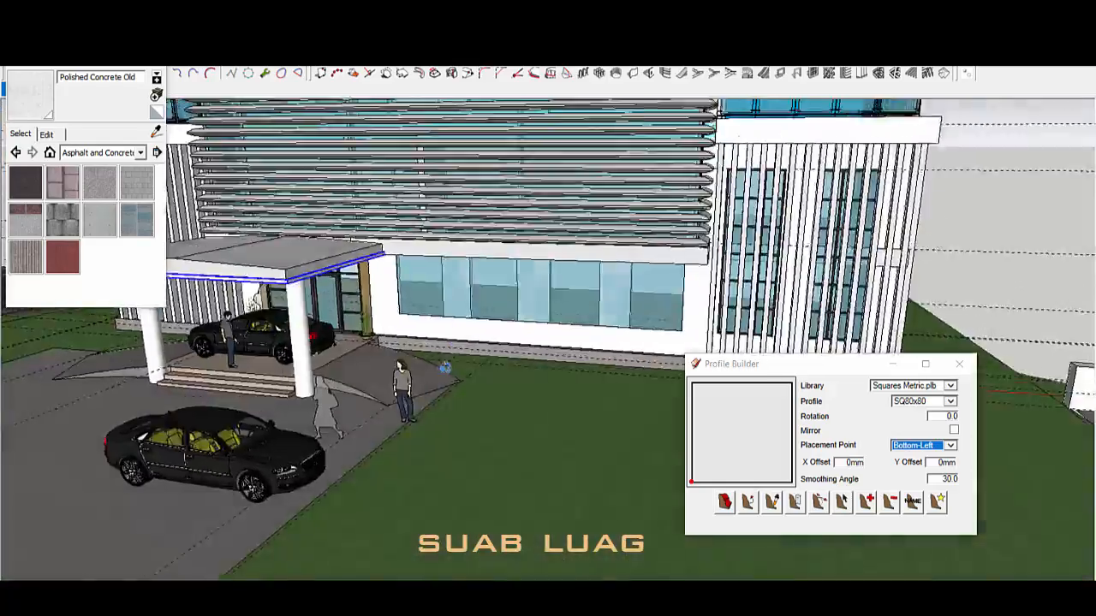
middle_click_drag(445, 367, 413, 350)
scroll(585, 347, "up", 3)
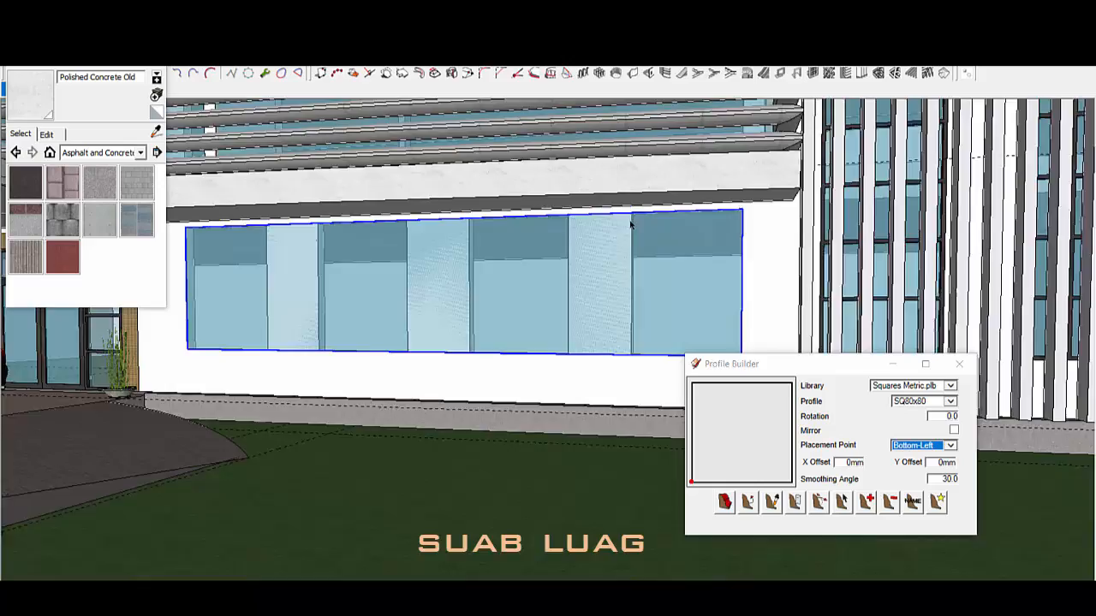
Step: Open the glass window group and select its top edge with the Move tool
double_click(631, 224)
scroll(1033, 266, "down", 3)
scroll(634, 222, "up", 3)
left_click(634, 221)
scroll(856, 248, "up", 1)
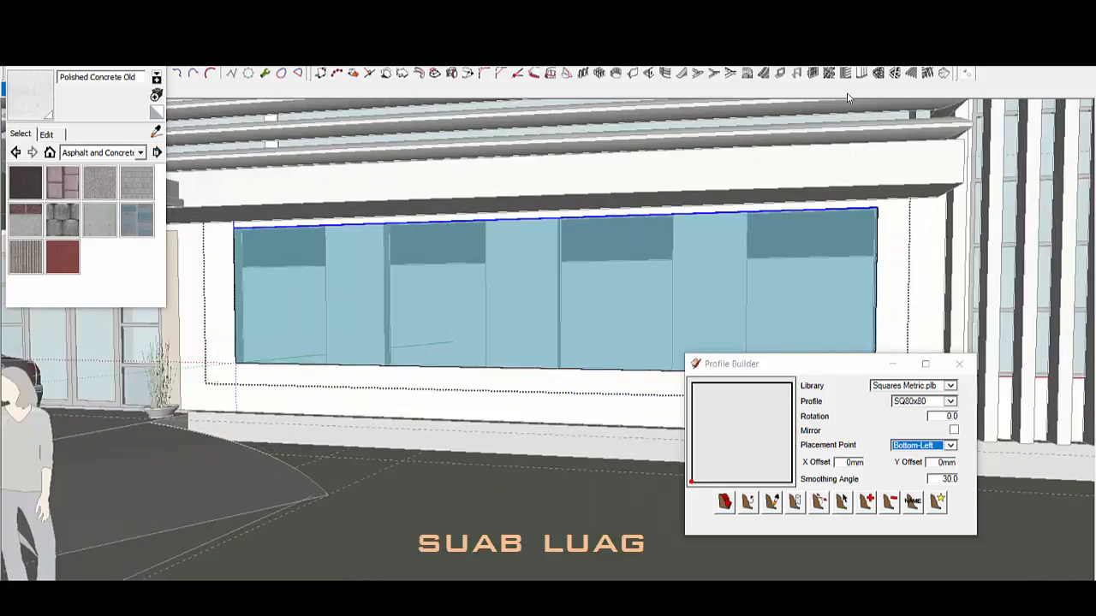
key("m")
scroll(856, 230, "down", 2)
scroll(856, 227, "up", 5)
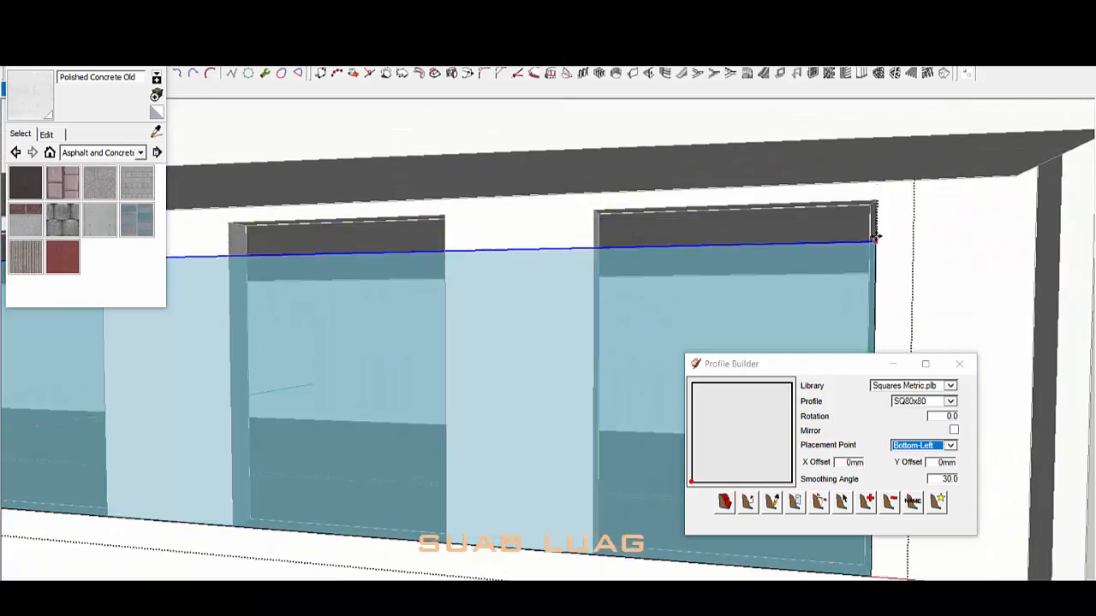
scroll(918, 202, "down", 3)
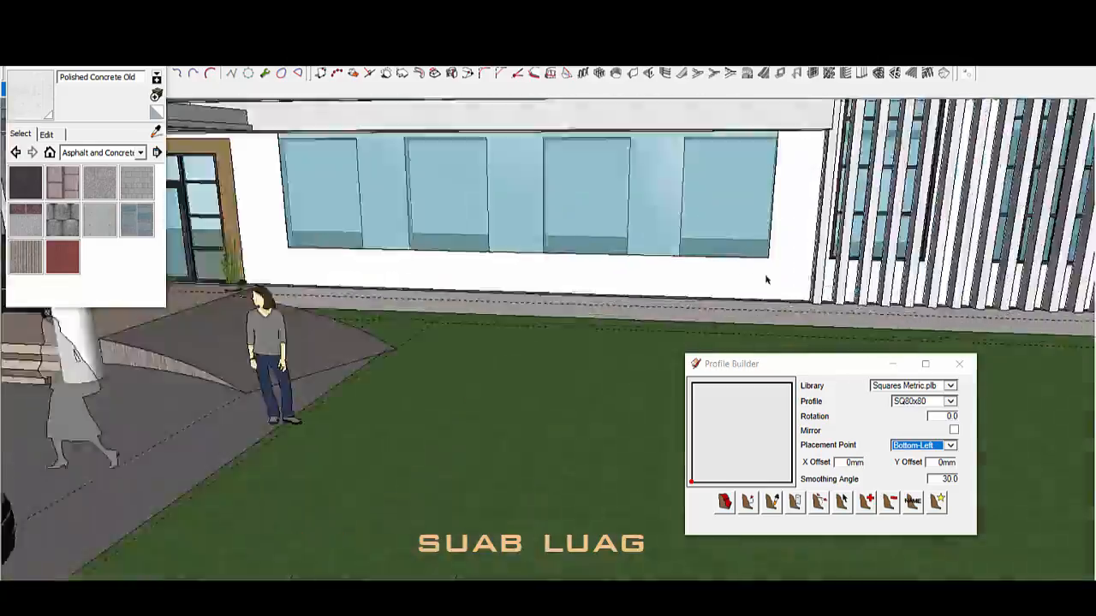
scroll(766, 280, "down", 7)
Step: Orbit around the building to view the left side, roof and balcony side
mouse_move(767, 280)
middle_mouse_down()
mouse_move(843, 301)
mouse_move(908, 338)
middle_mouse_up()
scroll(800, 232, "up", 4)
mouse_move(801, 231)
middle_mouse_down()
mouse_move(876, 129)
mouse_move(819, 296)
middle_mouse_up()
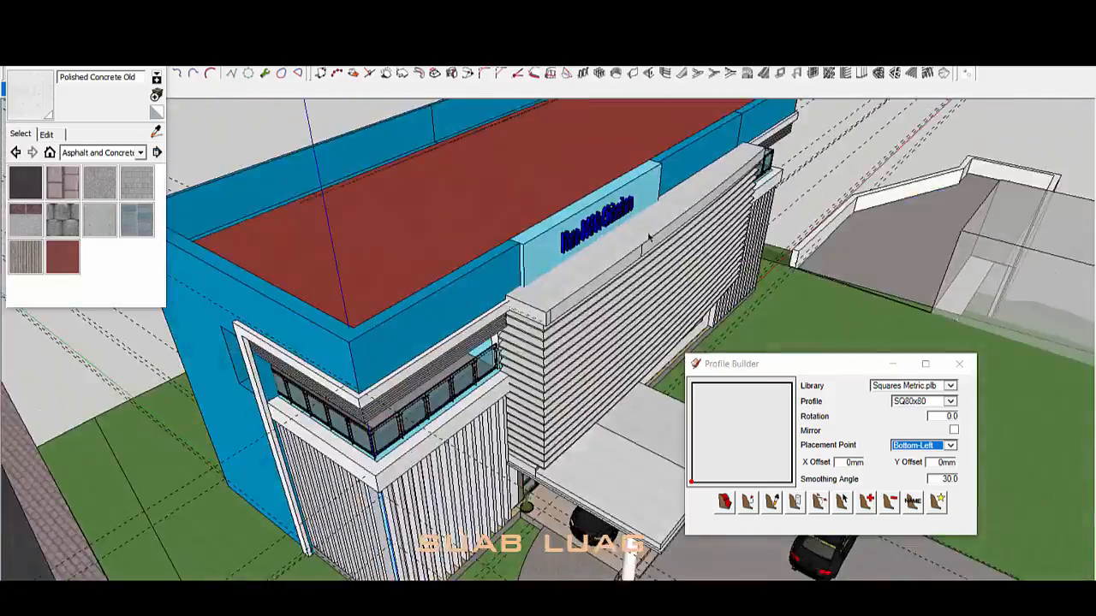
middle_click_drag(648, 240, 726, 274)
middle_click_drag(895, 145, 908, 190)
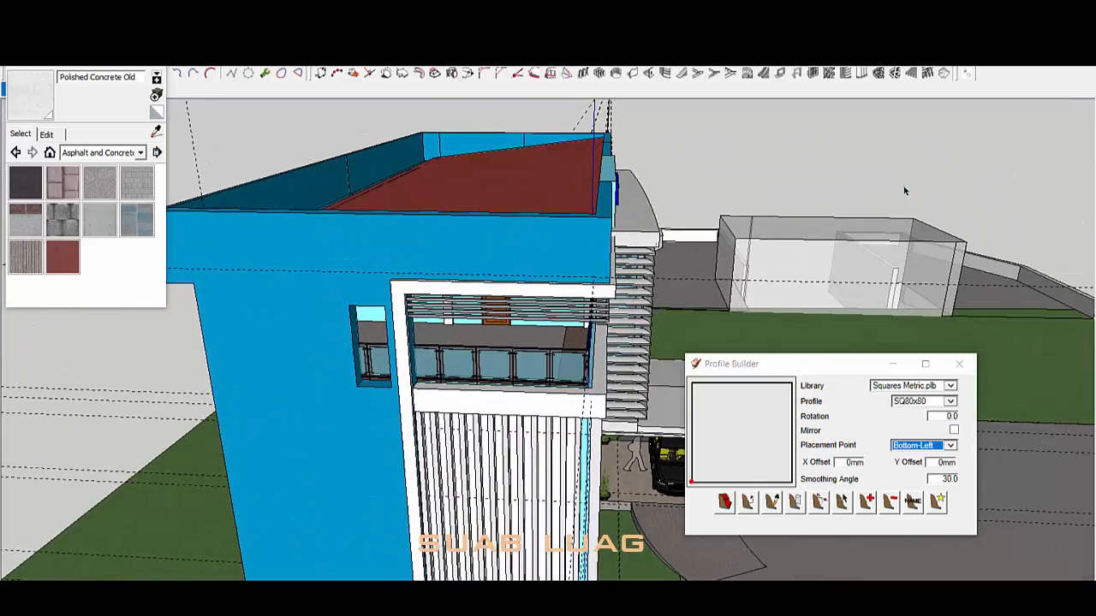
scroll(599, 300, "down", 3)
Step: Start a Tape Measure guide from the bottom edge of the blue side wall
middle_click_drag(360, 360, 572, 306)
key("t")
scroll(556, 368, "up", 3)
left_click(567, 439)
scroll(587, 348, "down", 1)
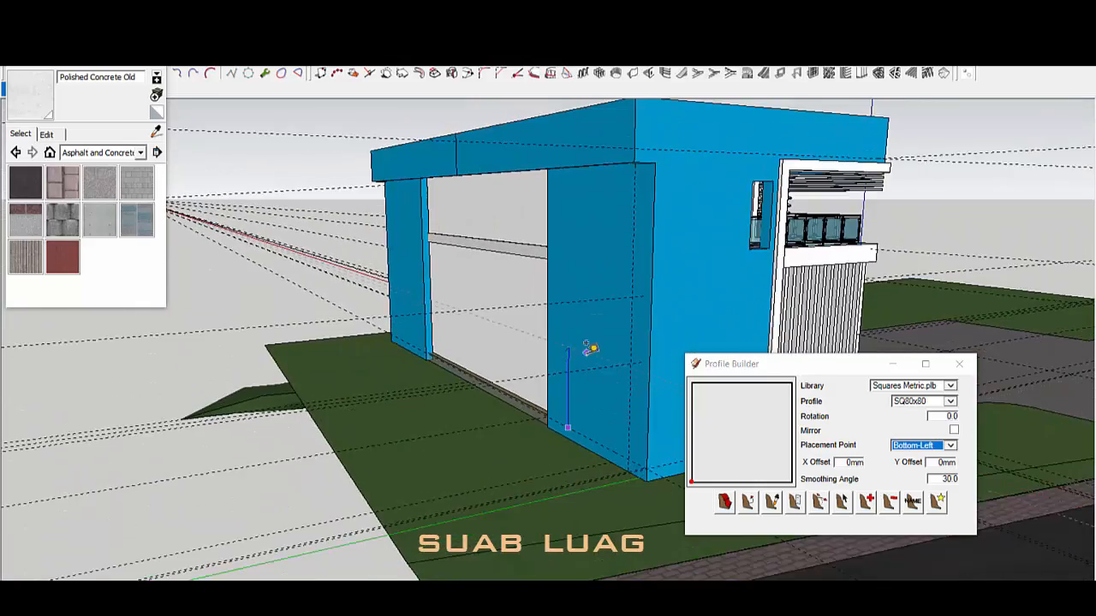
scroll(616, 356, "up", 2)
scroll(640, 364, "up", 3)
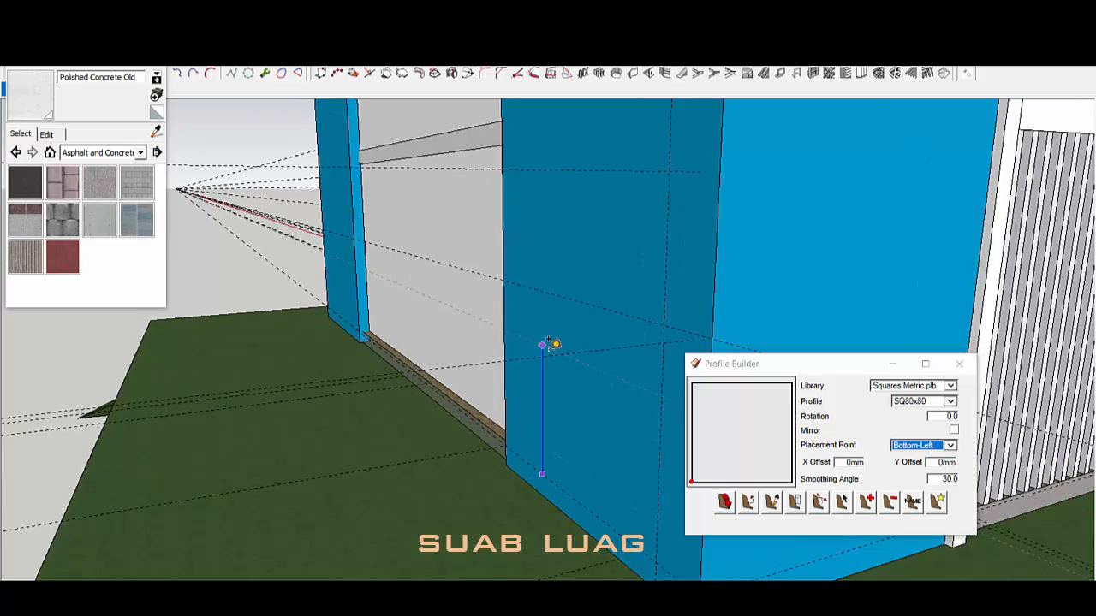
scroll(624, 309, "down", 2)
scroll(624, 308, "down", 4)
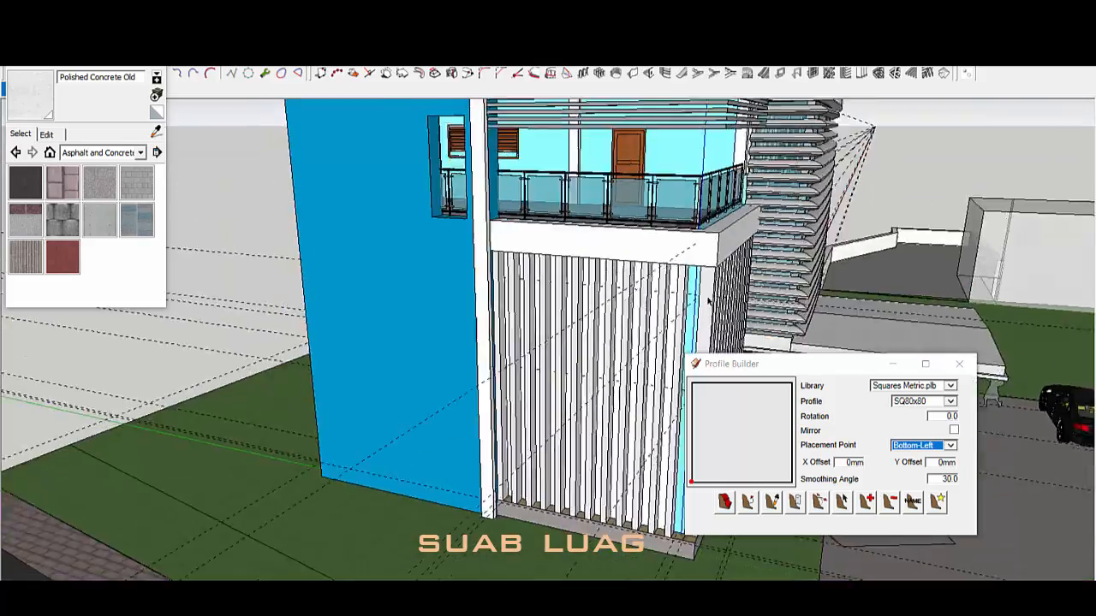
Step: Orbit from the building front to an elevated view of its right wing
middle_click_drag(697, 245, 600, 274)
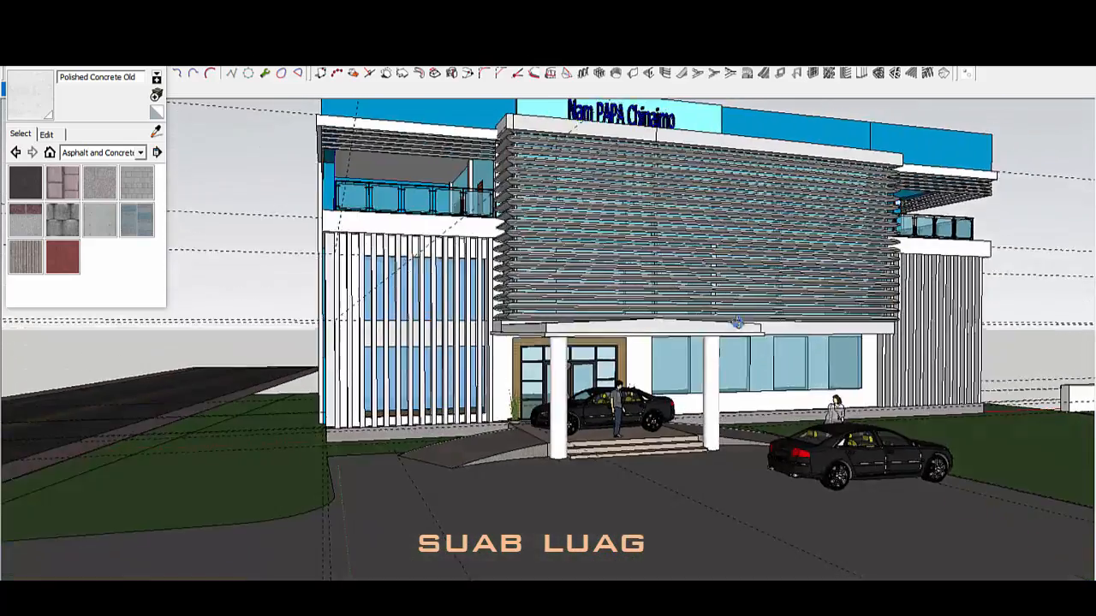
middle_click_drag(737, 322, 675, 355)
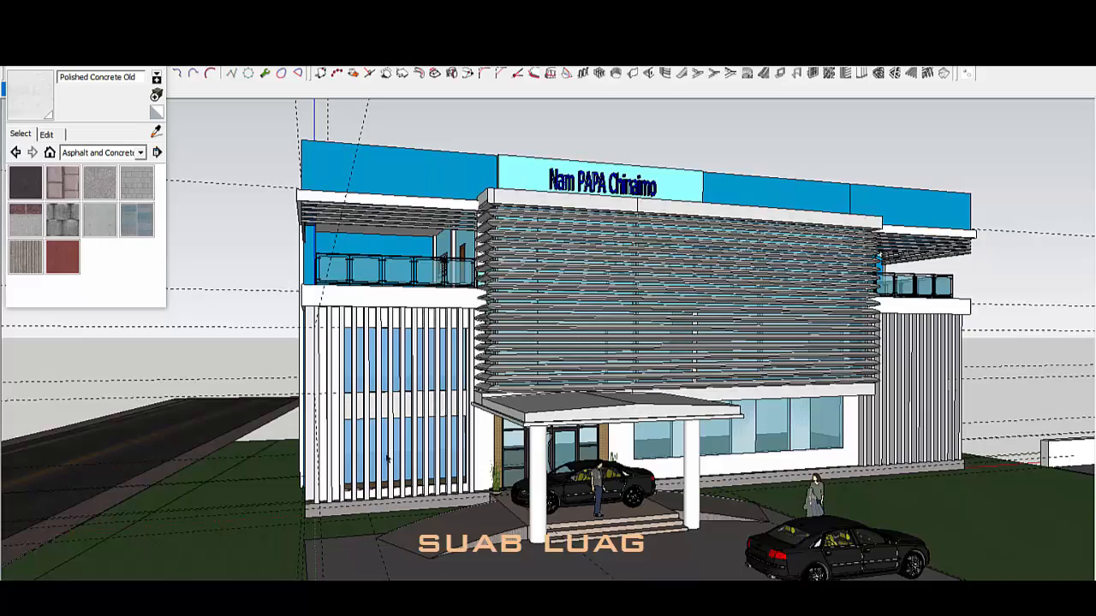
middle_click_drag(387, 460, 376, 418)
middle_click_drag(346, 341, 248, 349)
scroll(376, 471, "up", 3)
scroll(697, 444, "down", 4)
Step: Orbit to low frontal façade views, ending on the building's left side
mouse_move(771, 441)
middle_mouse_down()
mouse_move(697, 445)
mouse_move(681, 466)
mouse_move(719, 447)
middle_mouse_up()
scroll(796, 446, "up", 2)
middle_click_drag(843, 458, 796, 447)
middle_click_drag(719, 438, 750, 435)
scroll(750, 428, "down", 3)
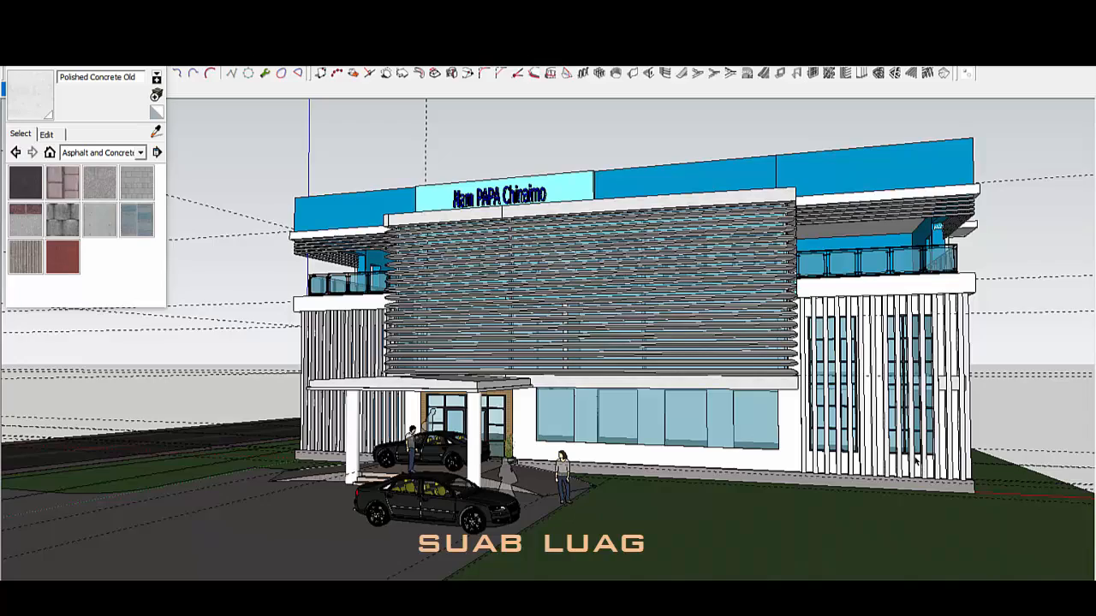
middle_click_drag(764, 484, 861, 456)
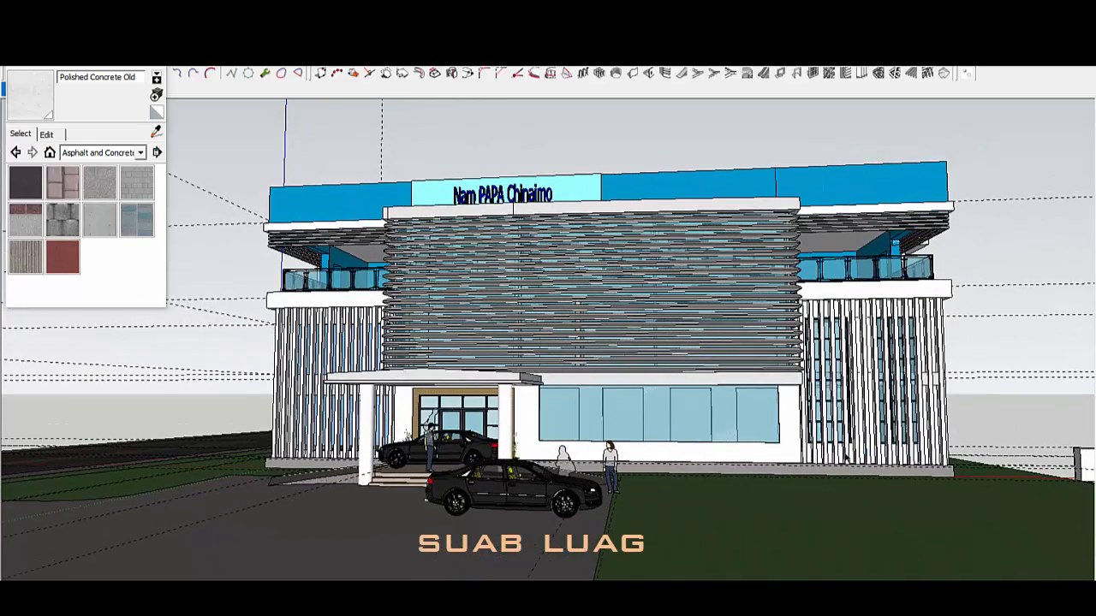
mouse_move(301, 341)
middle_mouse_down()
mouse_move(447, 404)
mouse_move(690, 428)
mouse_move(466, 411)
mouse_move(396, 458)
middle_mouse_up()
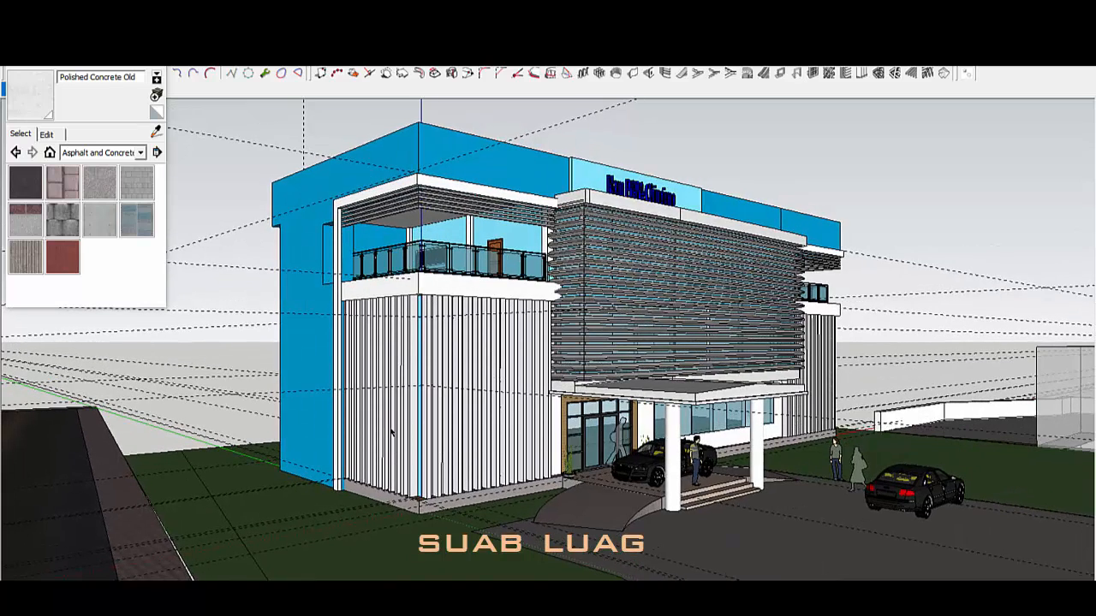
Step: Close the Materials browser, bring the blue side wall into view and select the building group
left_click(157, 60)
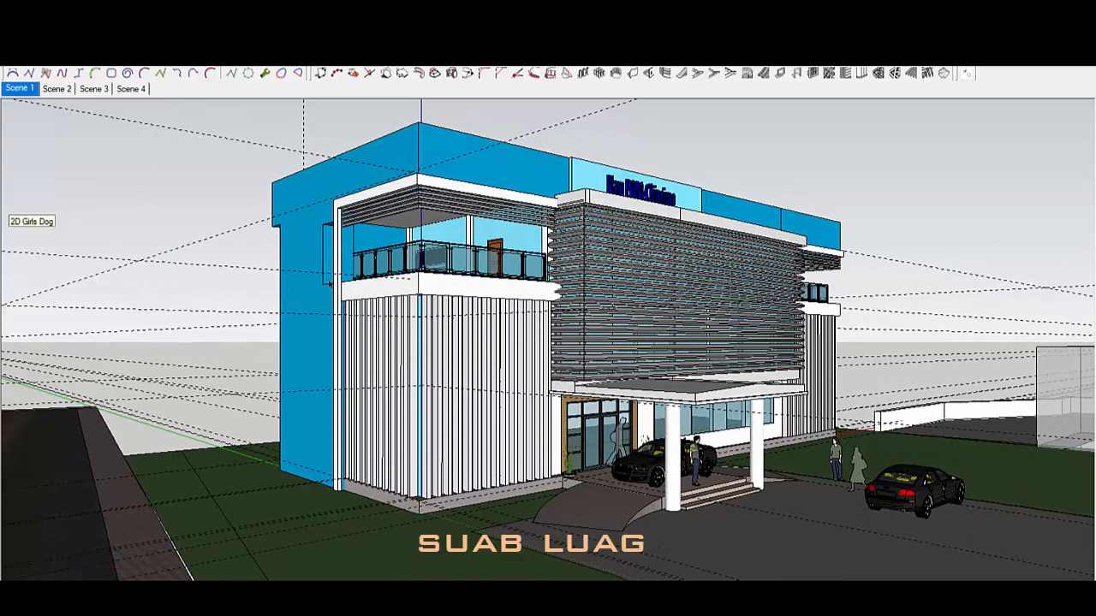
middle_click_drag(376, 411, 736, 488)
key("t")
left_click(591, 525)
middle_click_drag(590, 447, 519, 329)
key("space")
left_click(573, 395)
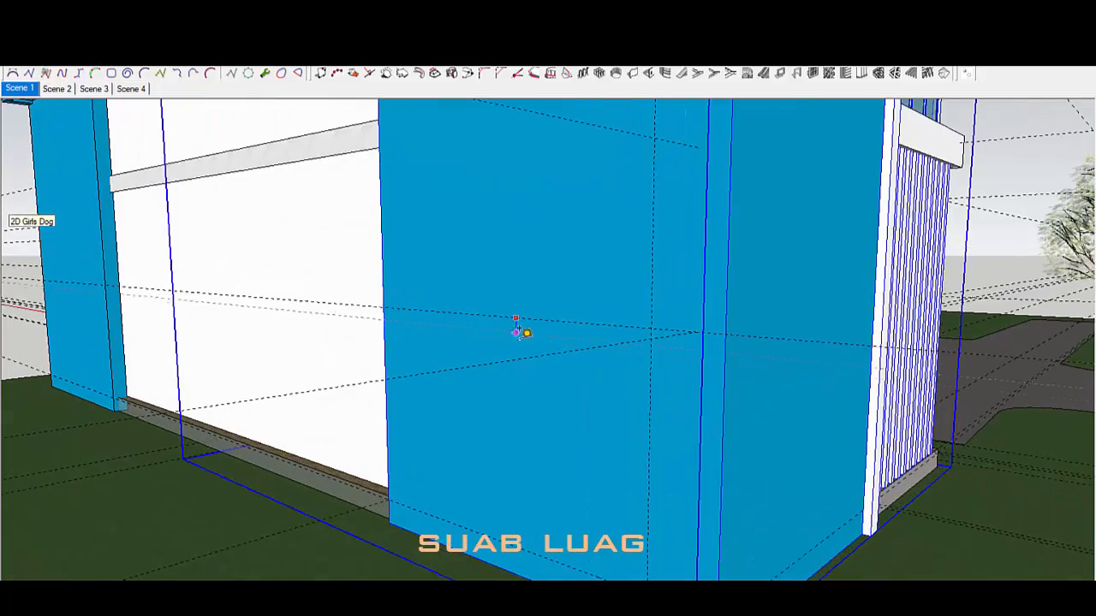
Step: Inside the building group, draw a rectangle across the blue pier on the wall
key("space")
double_click(527, 339)
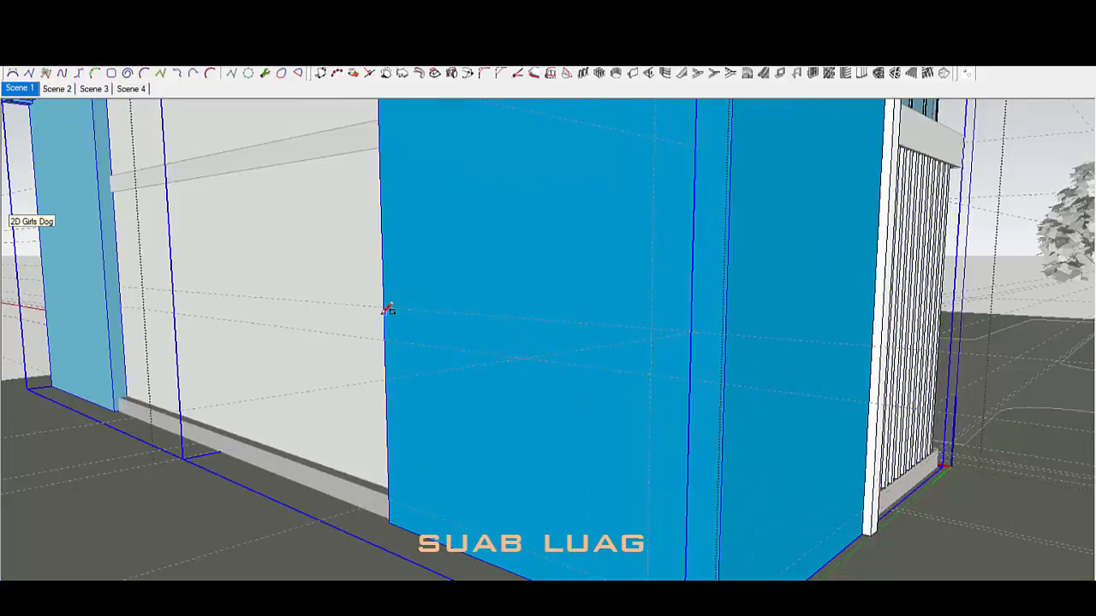
triple_click(387, 309)
key("r")
left_click(385, 308)
middle_click_drag(648, 368, 629, 391)
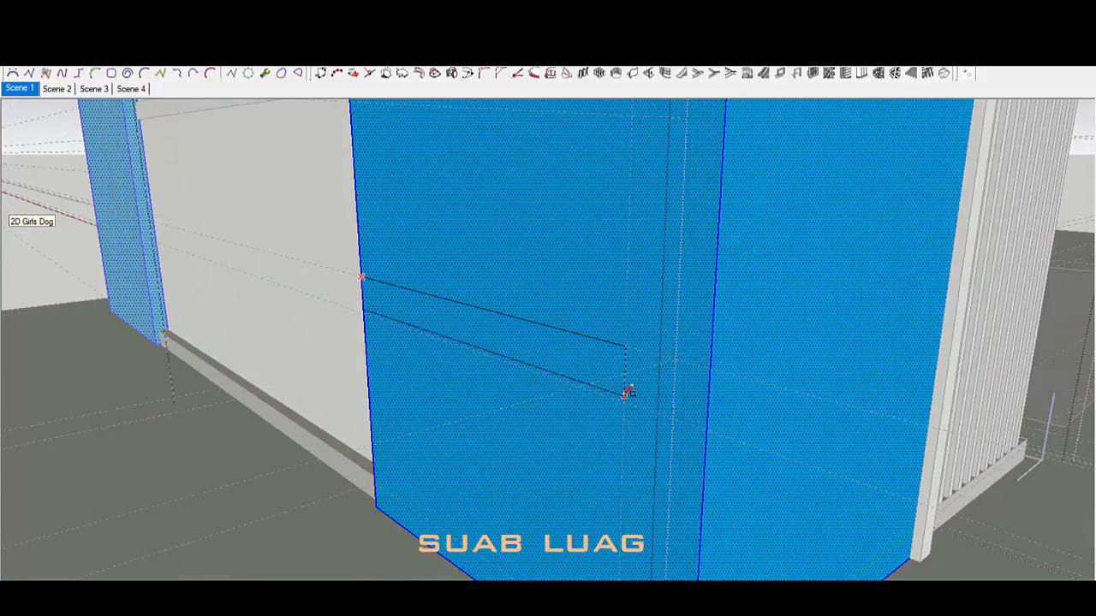
left_click(626, 395)
scroll(626, 396, "down", 5)
scroll(624, 399, "up", 5)
Step: Push/Pull the rectangle outward into a projecting ledge
key("p")
left_click(614, 448)
middle_click_drag(591, 459, 503, 434)
left_click(500, 455)
scroll(866, 349, "up", 2)
key("space")
scroll(557, 497, "down", 1)
Step: Select the ledge's top face and run a Tape Measure guide up the wall from its edge
double_click(570, 512)
middle_click_drag(570, 512, 499, 403)
scroll(499, 403, "up", 1)
key("t")
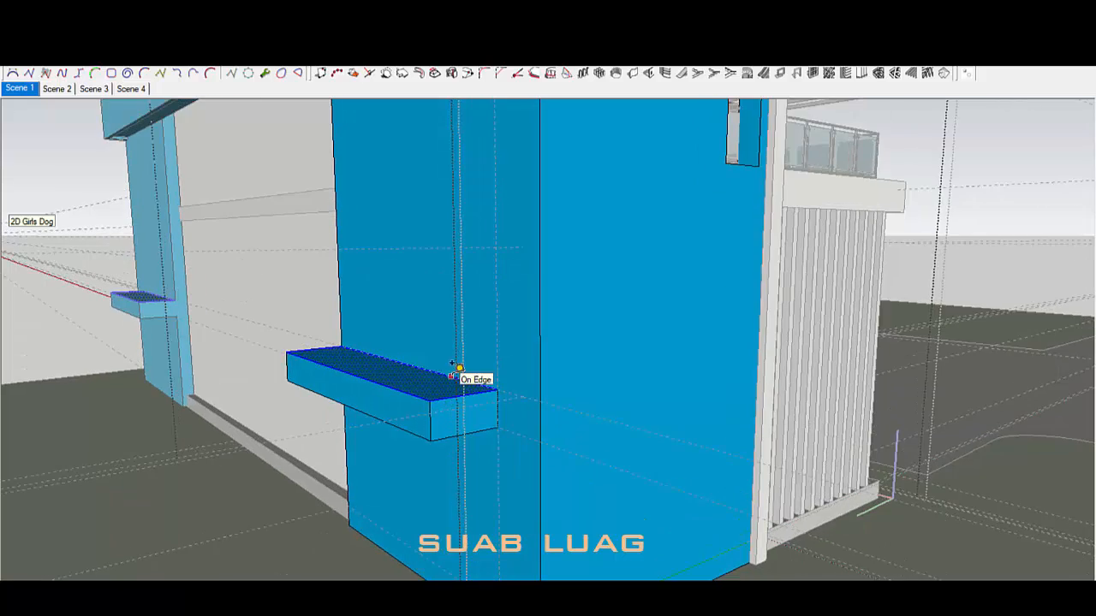
left_click(455, 375)
middle_click_drag(454, 266, 429, 291)
middle_click_drag(523, 320, 474, 415)
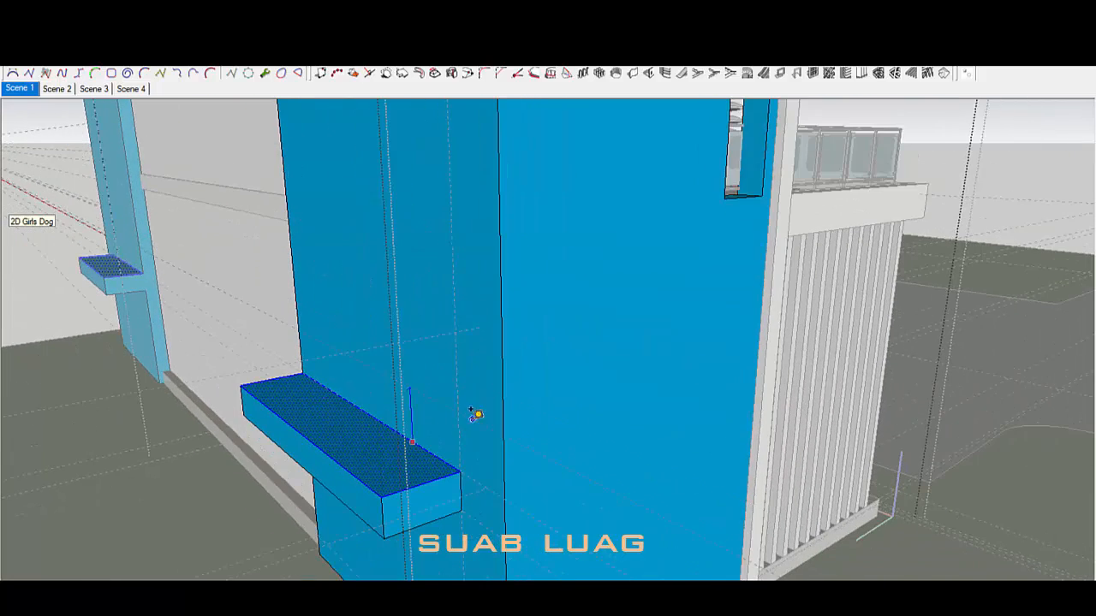
middle_click_drag(452, 228, 477, 421)
Step: Copy the ledge face to the guide and extrude it into a second ledge
left_click(463, 213)
scroll(463, 213, "down", 4)
middle_click_drag(462, 213, 558, 316)
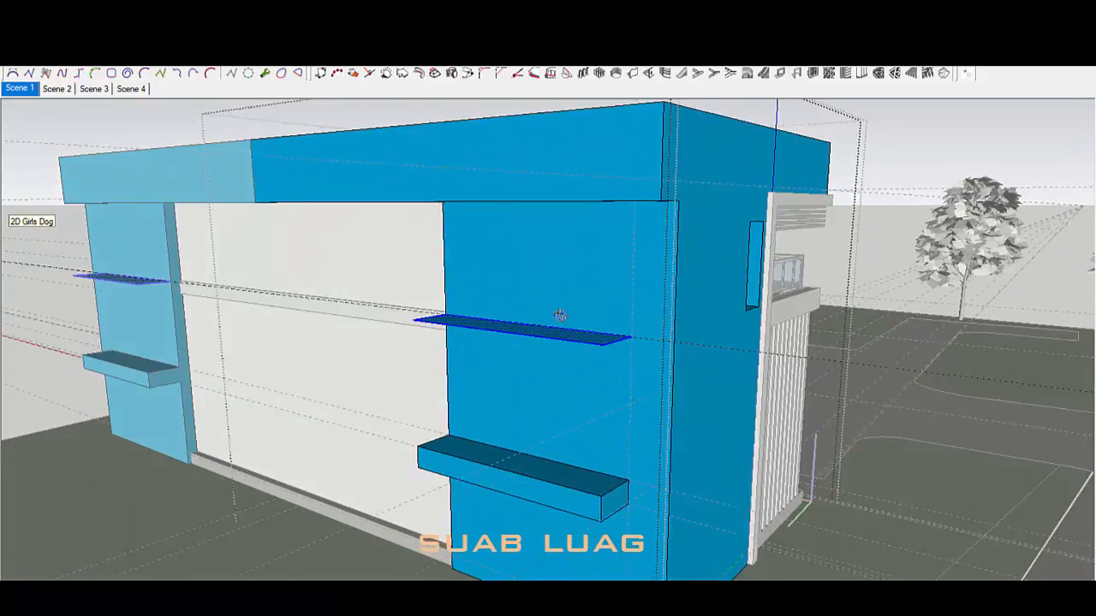
scroll(548, 345, "up", 2)
key("p")
left_click(548, 346)
scroll(548, 368, "down", 1)
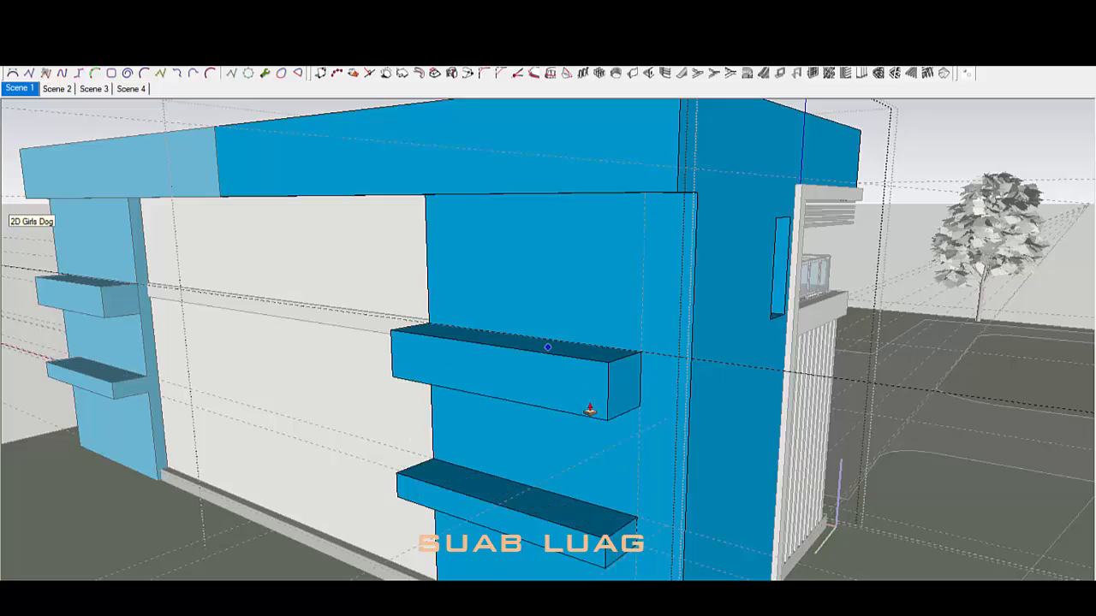
mouse_move(628, 387)
middle_mouse_down()
mouse_move(676, 331)
mouse_move(668, 251)
middle_mouse_up()
scroll(676, 331, "down", 3)
scroll(668, 251, "up", 3)
Step: Draw a line from the ledge corner down to the wall base
key("l")
scroll(704, 292, "up", 1)
left_click(703, 296)
scroll(685, 308, "down", 4)
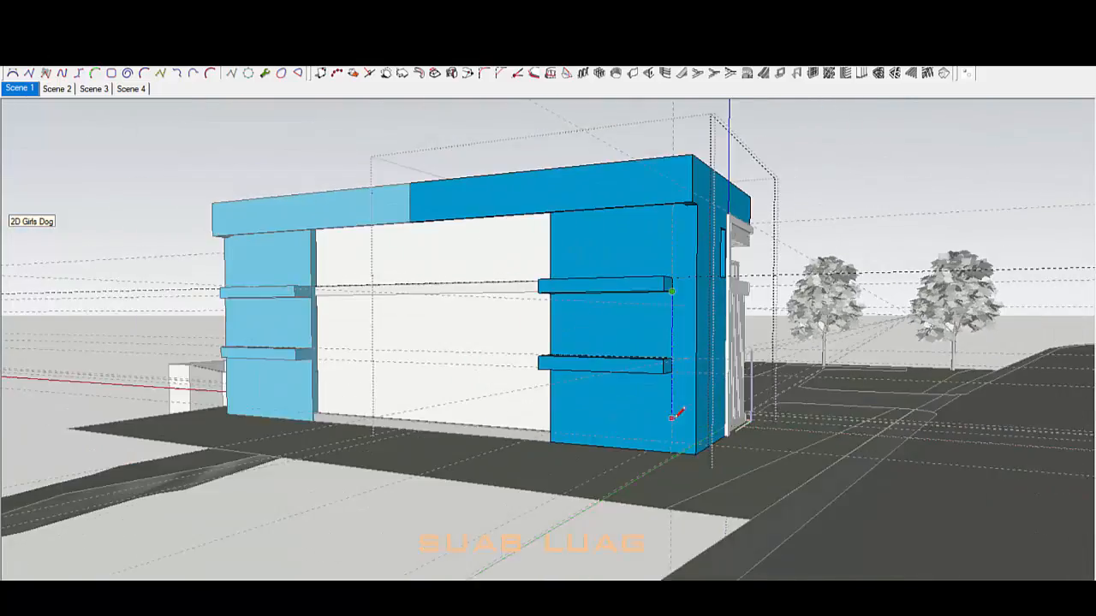
scroll(675, 432, "up", 1)
left_click(673, 455)
key("space")
middle_click_drag(673, 342, 679, 463)
scroll(685, 162, "up", 3)
scroll(685, 162, "down", 4)
middle_click_drag(592, 299, 607, 182)
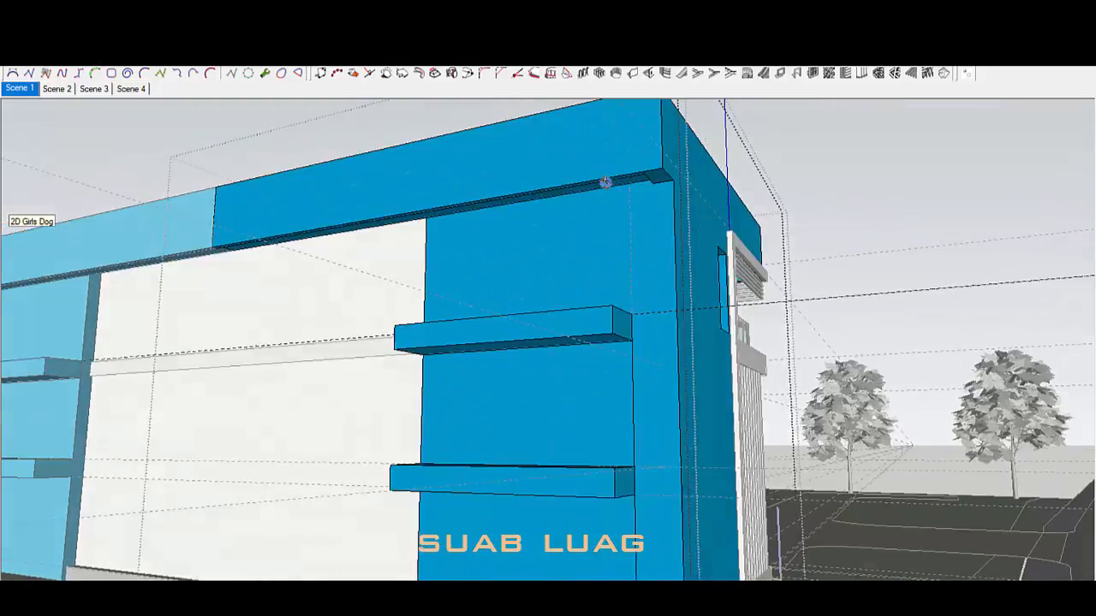
scroll(610, 184, "up", 3)
middle_click_drag(657, 269, 686, 282)
Step: Push the corner column face back so it sits level with the ledge
key("l")
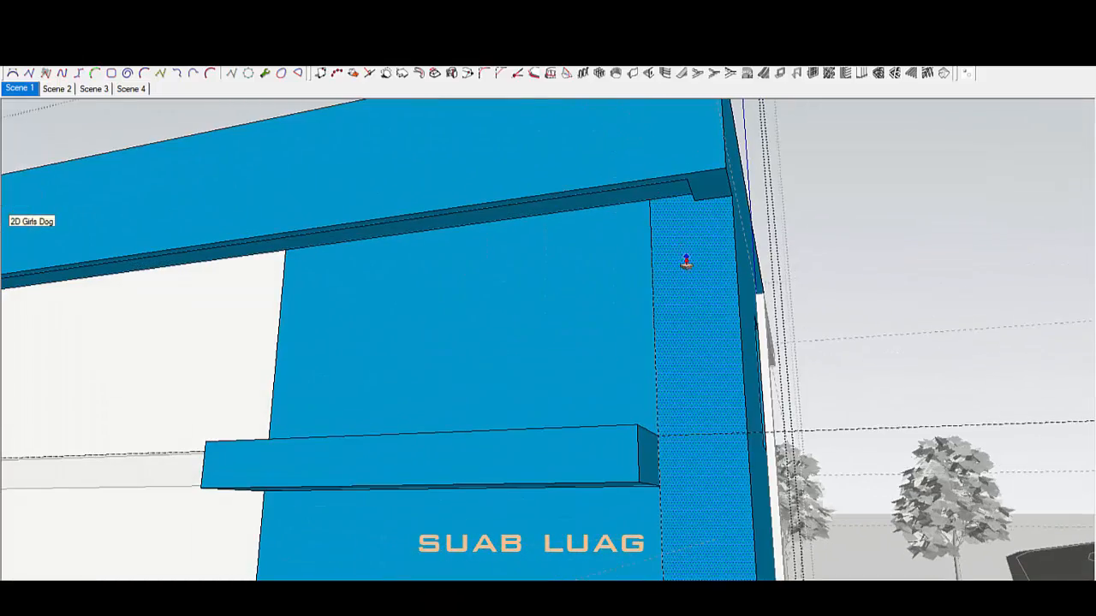
scroll(713, 175, "down", 5)
middle_click_drag(714, 175, 599, 327)
scroll(639, 255, "up", 3)
scroll(639, 254, "down", 5)
scroll(670, 274, "up", 4)
scroll(554, 346, "up", 2)
left_click(556, 347)
left_click(519, 355)
scroll(556, 366, "down", 3)
Step: Push the adjoining beam face back to match the ledge
key("space")
middle_click_drag(599, 367, 475, 385)
scroll(462, 341, "up", 4)
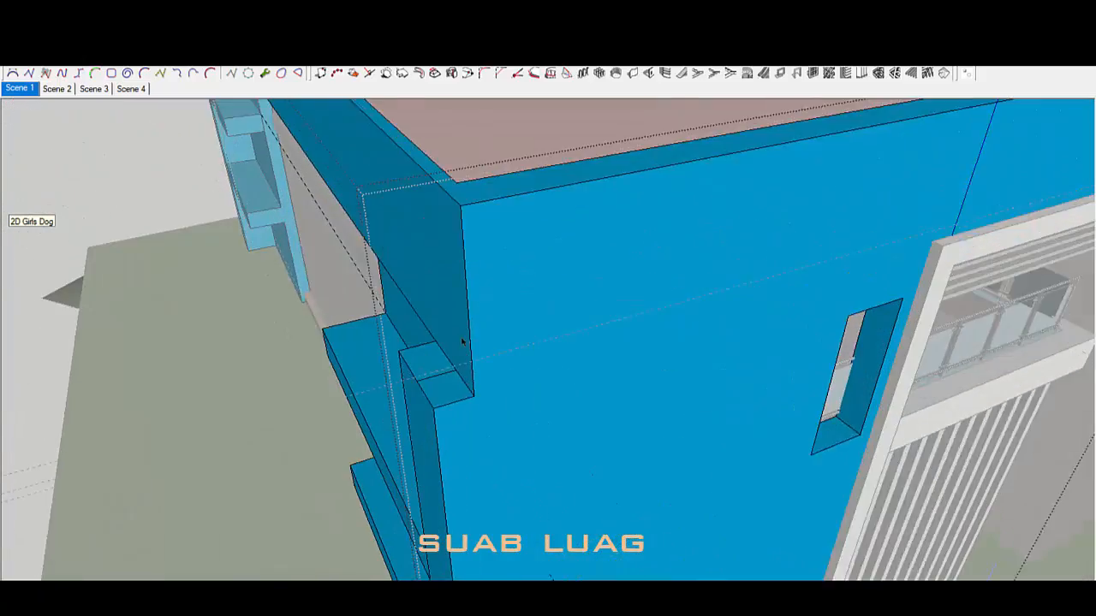
left_click(433, 411)
key("space")
scroll(414, 401, "down", 3)
Step: Orbit around the blue building and over the roof to a frontal view of the wall
middle_click_drag(414, 401, 677, 400)
scroll(653, 325, "up", 4)
scroll(653, 325, "down", 4)
scroll(655, 326, "up", 3)
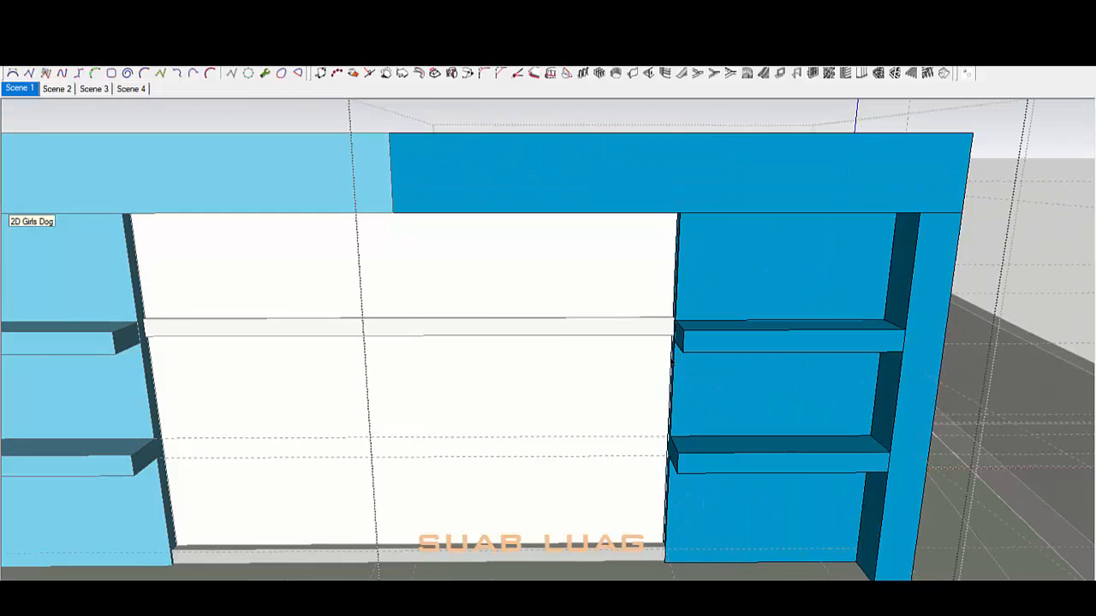
scroll(742, 369, "down", 4)
mouse_move(742, 369)
middle_mouse_down()
mouse_move(602, 413)
mouse_move(671, 319)
mouse_move(532, 427)
mouse_move(765, 433)
mouse_move(737, 497)
middle_mouse_up()
scroll(653, 326, "up", 3)
scroll(608, 357, "down", 3)
mouse_move(609, 357)
middle_mouse_down()
mouse_move(474, 425)
mouse_move(654, 332)
mouse_move(534, 387)
mouse_move(442, 407)
middle_mouse_up()
scroll(654, 332, "up", 4)
scroll(442, 407, "down", 3)
middle_click_drag(203, 401, 260, 333)
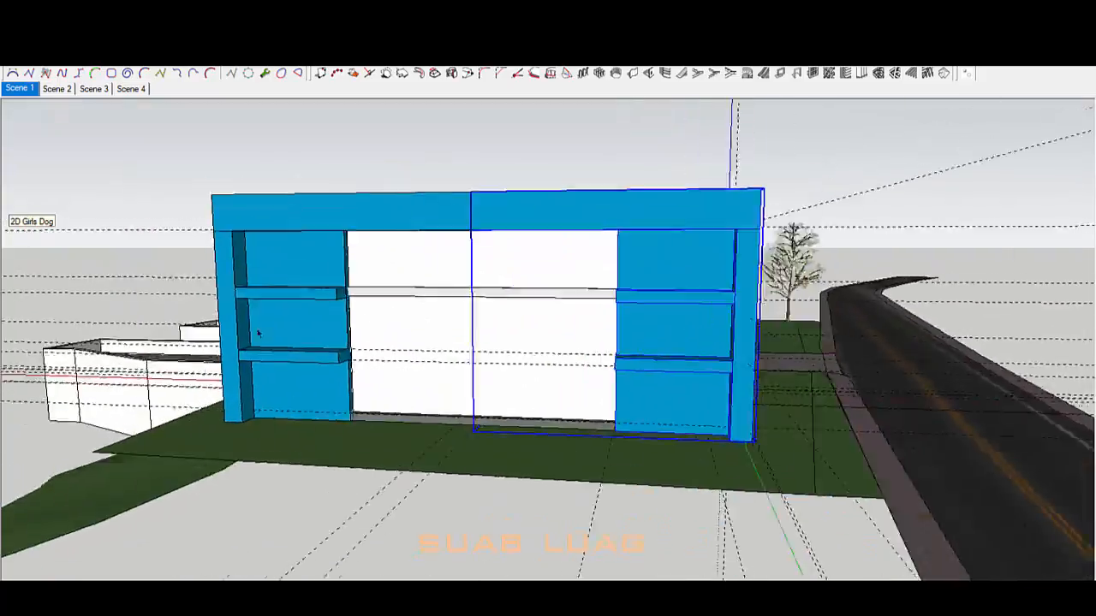
scroll(262, 300, "up", 2)
Step: Enter and exit the left half of the wall, then orbit to the wall's left end
double_click(288, 279)
left_click(288, 280)
key("Escape")
scroll(443, 331, "down", 3)
mouse_move(443, 331)
middle_mouse_down()
mouse_move(768, 421)
mouse_move(419, 352)
middle_mouse_up()
scroll(327, 274, "up", 3)
scroll(312, 313, "down", 3)
middle_click_drag(312, 314, 870, 428)
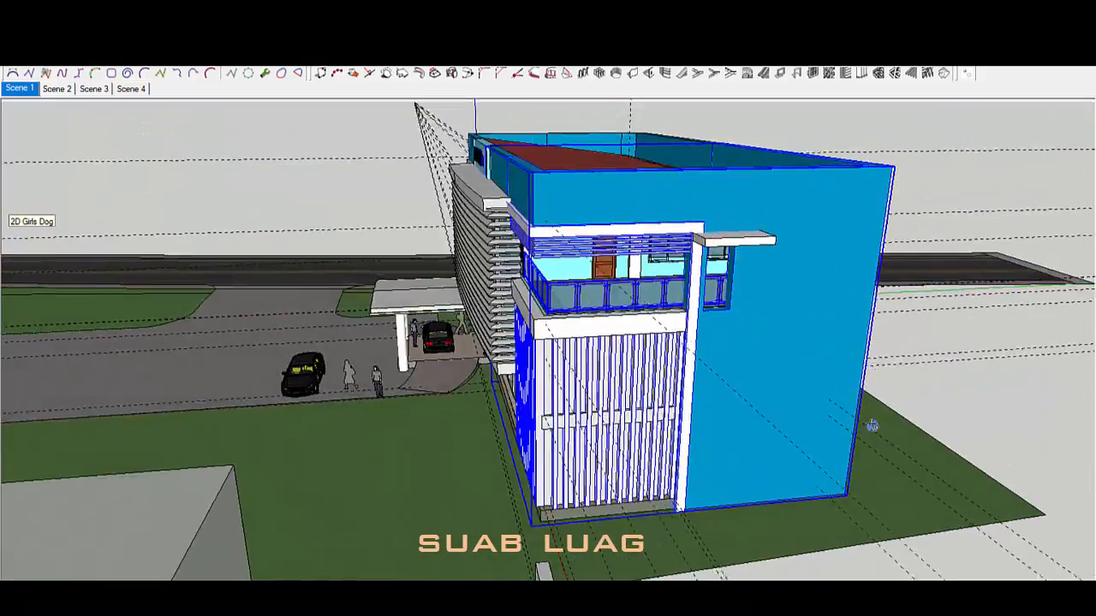
scroll(770, 379, "up", 2)
mouse_move(976, 385)
middle_mouse_down()
mouse_move(702, 340)
mouse_move(591, 299)
mouse_move(764, 329)
middle_mouse_up()
scroll(684, 261, "down", 3)
Step: Open the right part of the wall for editing and view the ledges from the front
double_click(685, 262)
scroll(643, 232, "up", 5)
middle_click_drag(781, 463, 695, 257)
scroll(694, 257, "down", 3)
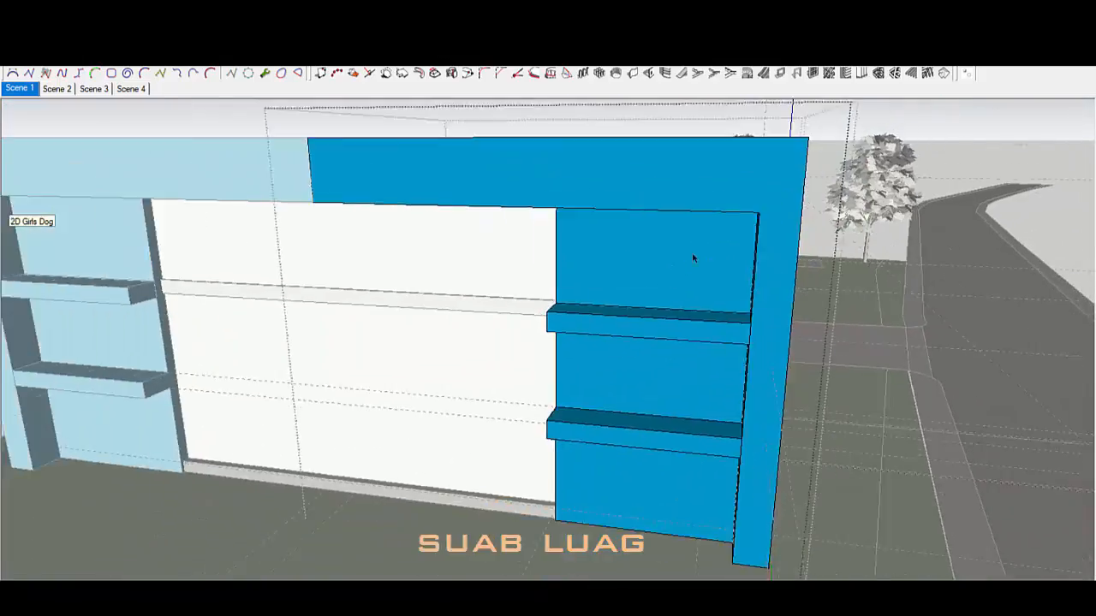
scroll(694, 257, "up", 2)
middle_click_drag(651, 360, 591, 394)
Step: Select the face between the two ledges, then the upper back face, inspecting them closely
key("space")
left_click(604, 380)
left_click(642, 241)
middle_click_drag(642, 244, 843, 298)
scroll(648, 331, "down", 3)
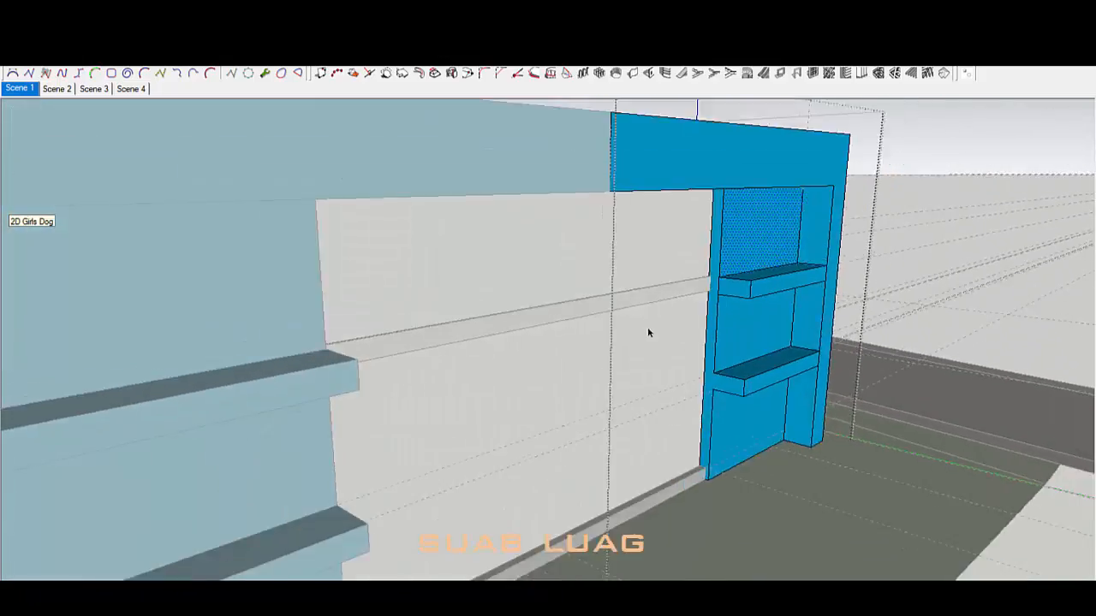
scroll(754, 334, "up", 3)
middle_click_drag(771, 336, 636, 358)
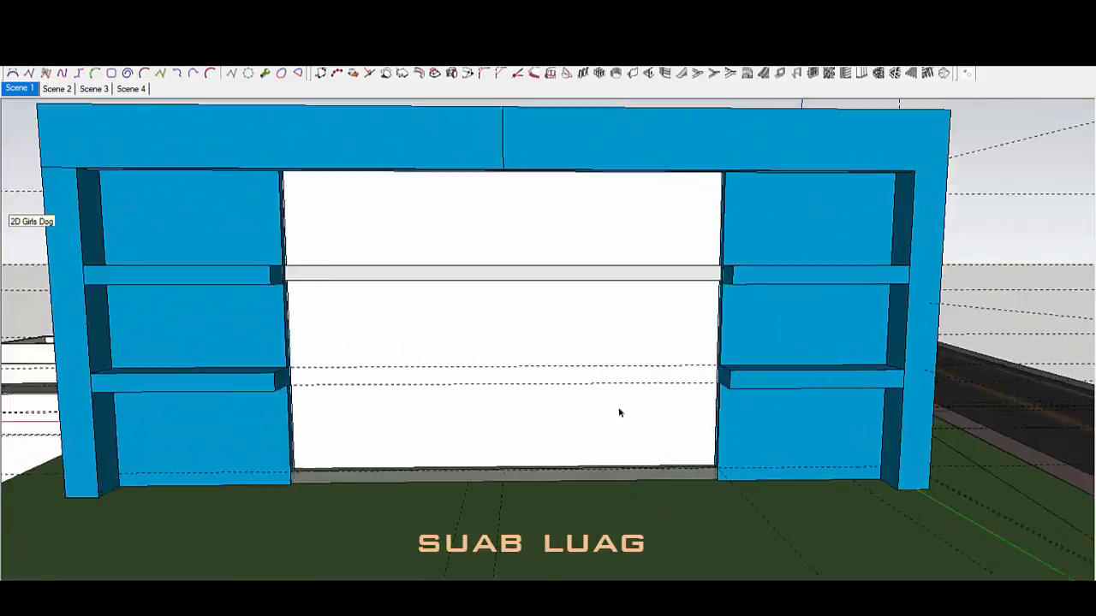
middle_click_drag(619, 413, 770, 500)
scroll(794, 521, "up", 3)
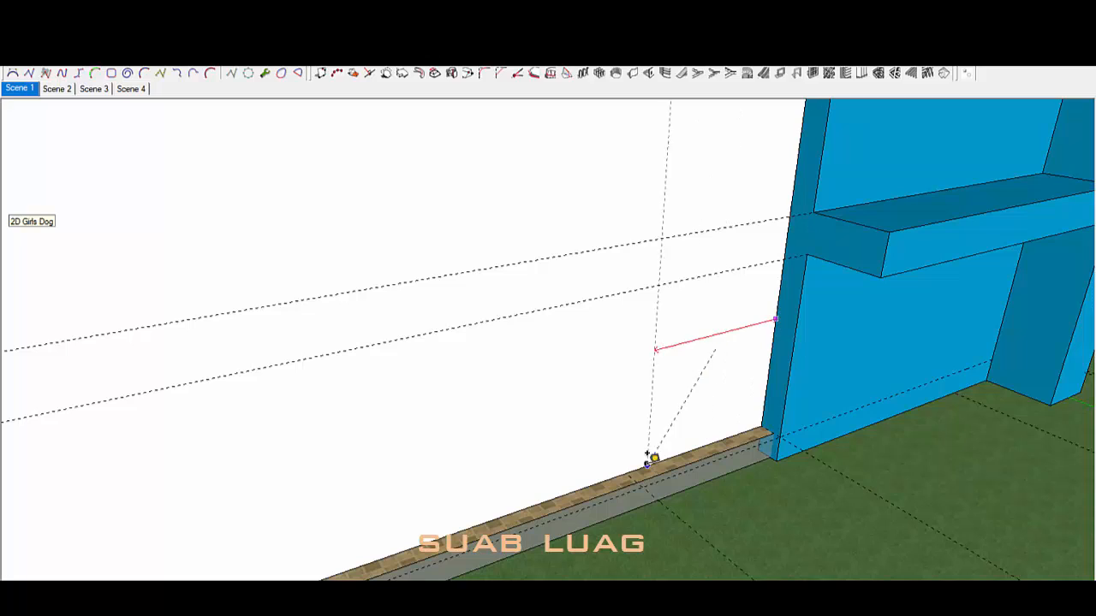
Step: Commit the measured guide line at the base of the white wall
scroll(693, 430, "down", 4)
middle_click_drag(693, 431, 700, 350)
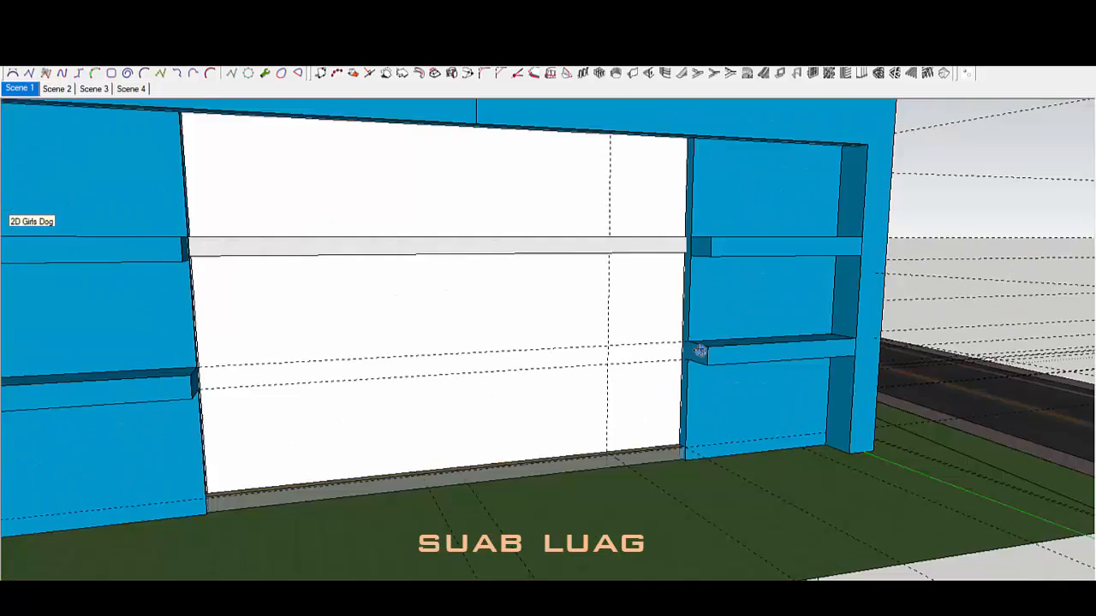
scroll(699, 350, "up", 3)
middle_click_drag(665, 505, 652, 549)
scroll(652, 549, "up", 2)
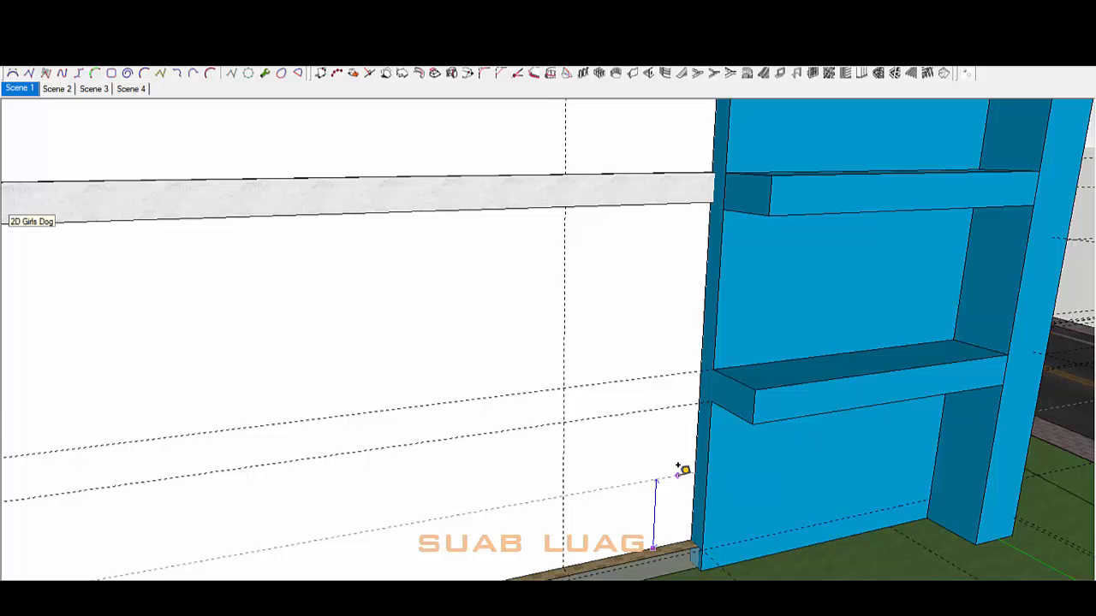
key("Return")
middle_click_drag(677, 474, 664, 343)
scroll(660, 445, "down", 3)
Step: Build a square SQ120x120 post with Profile Builder and stretch it up the wall
left_click(809, 72)
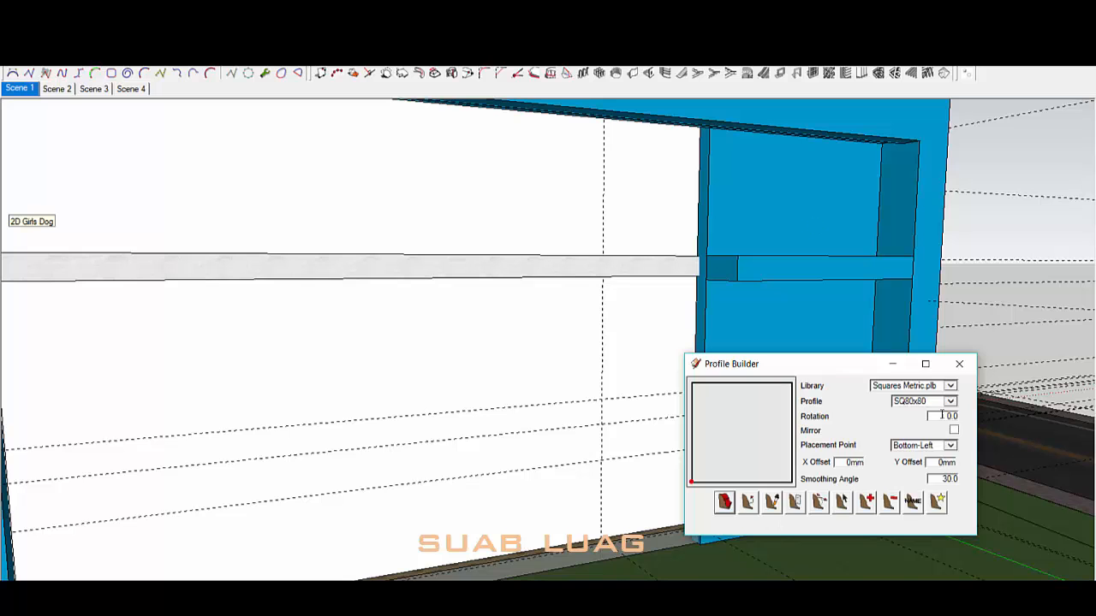
left_click(724, 503)
middle_click_drag(606, 522, 613, 572)
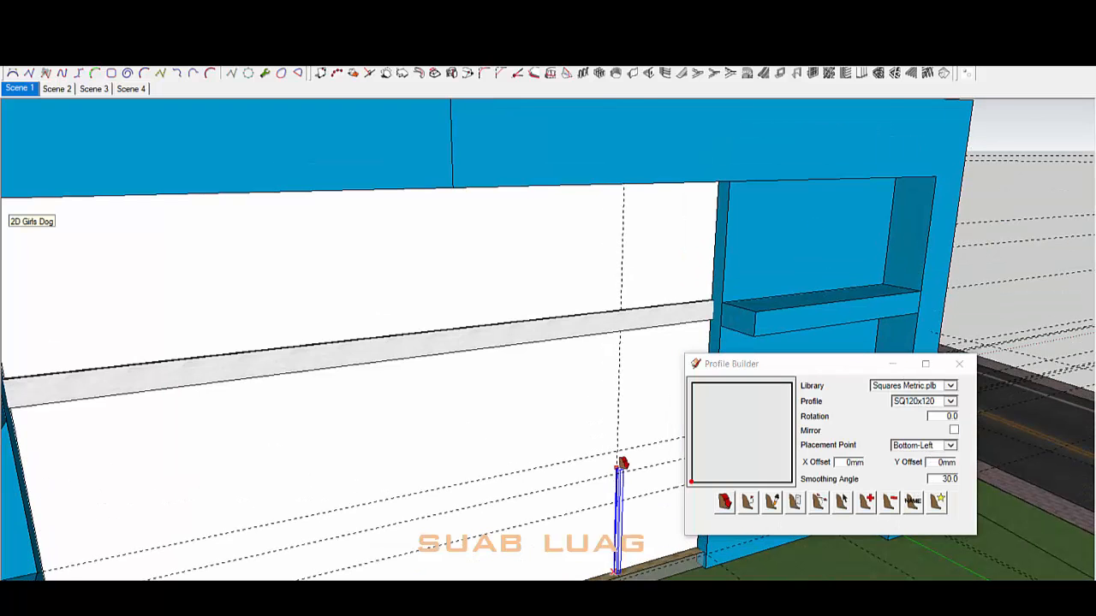
scroll(618, 467, "down", 2)
middle_click_drag(617, 467, 607, 379)
scroll(597, 201, "up", 3)
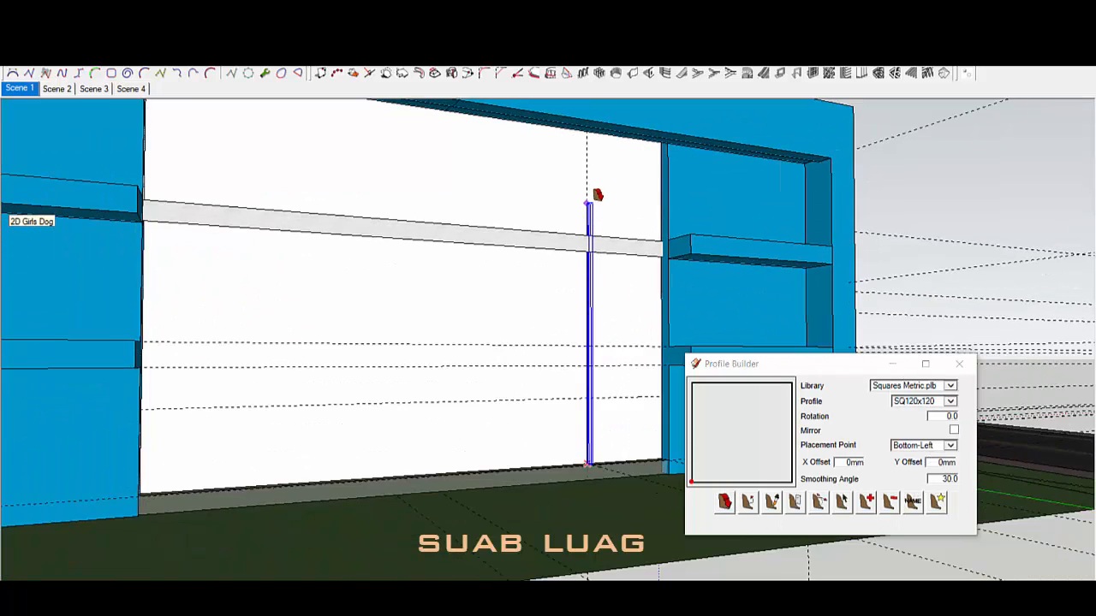
scroll(580, 116, "up", 3)
scroll(578, 124, "down", 2)
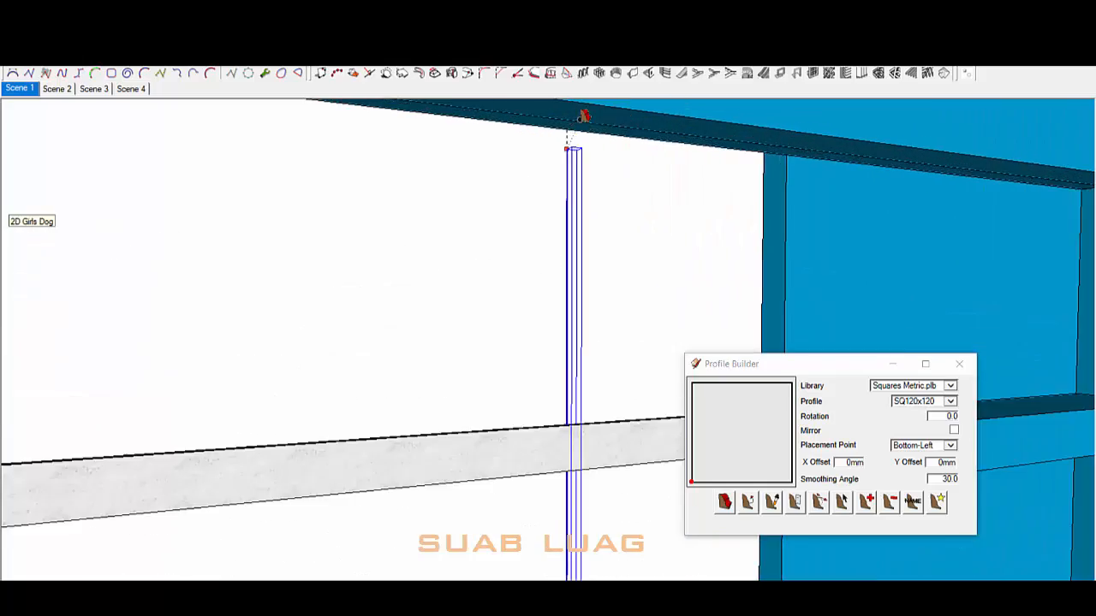
middle_click_drag(1028, 181, 575, 455)
scroll(557, 480, "up", 5)
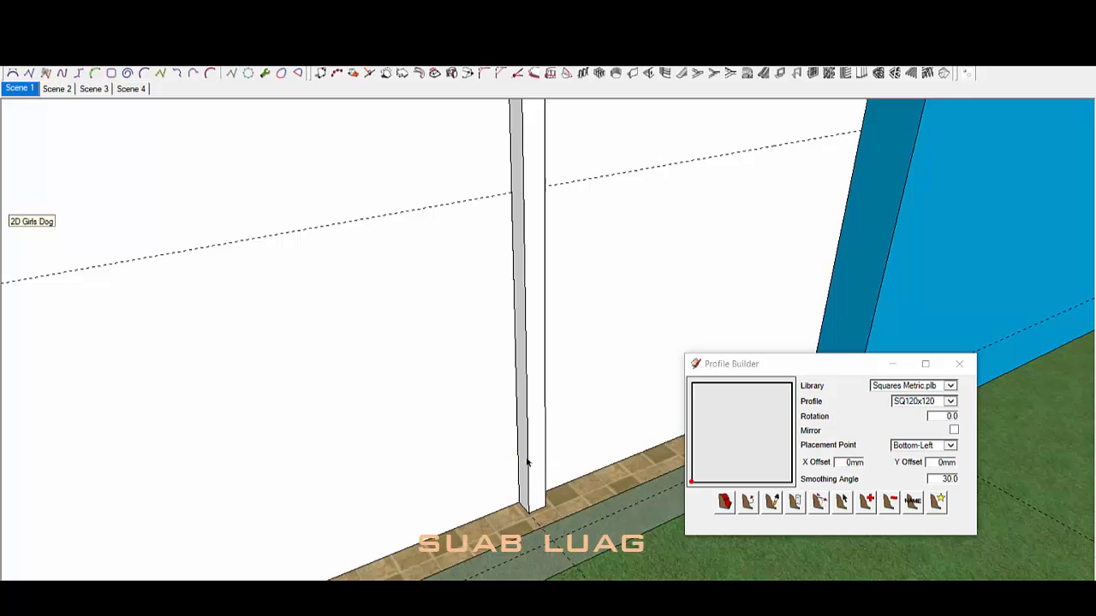
Step: Open the new column group, select the post and inspect it against the wall
double_click(528, 461)
left_click(529, 460)
scroll(527, 460, "up", 1)
key("r")
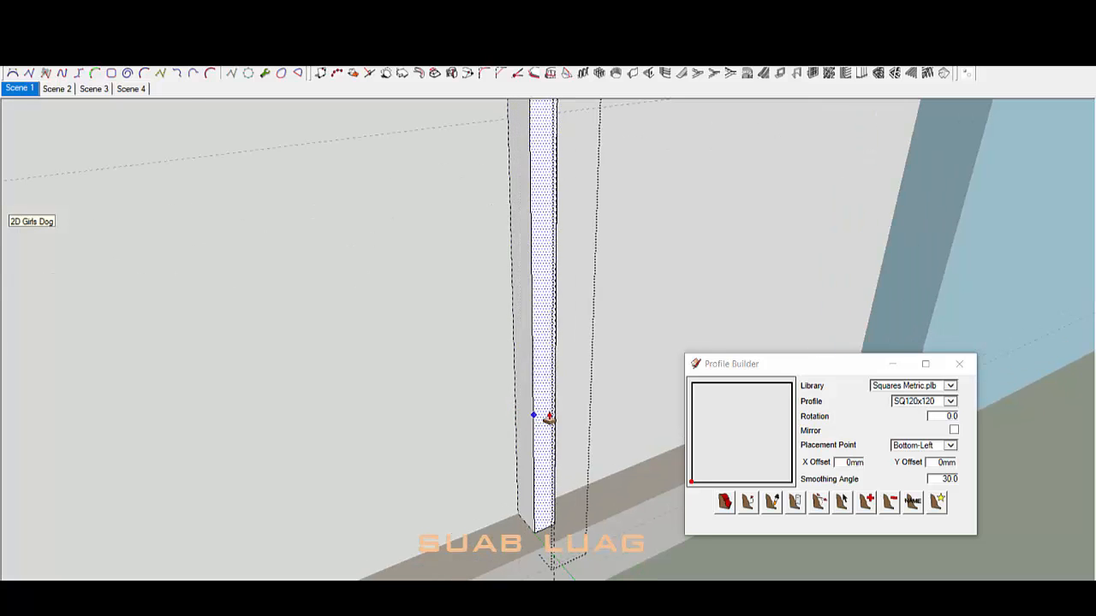
middle_click_drag(548, 417, 603, 279)
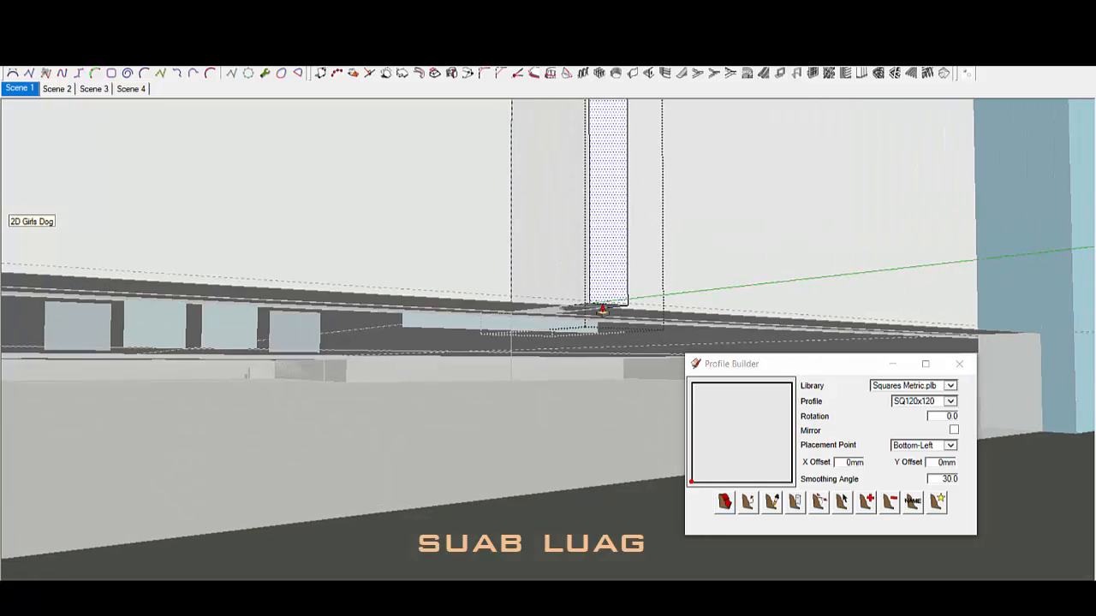
middle_click_drag(568, 364, 614, 232)
scroll(646, 222, "down", 5)
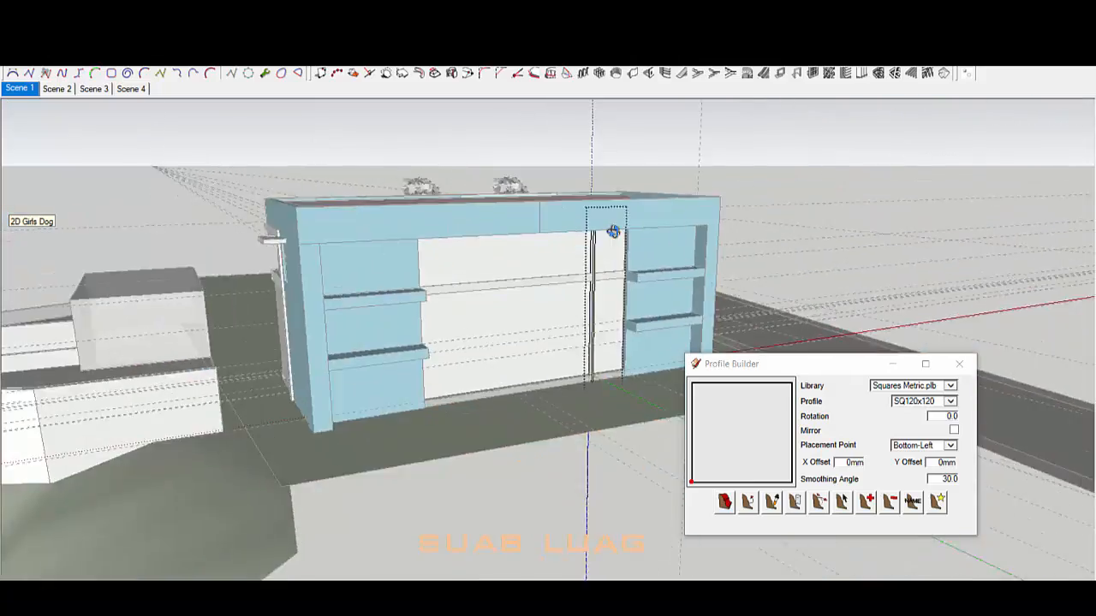
scroll(613, 234, "up", 4)
scroll(642, 274, "down", 1)
middle_click_drag(641, 274, 520, 415)
Step: Check the wall group's upper and lower faces, then select the whole wall group
double_click(526, 350)
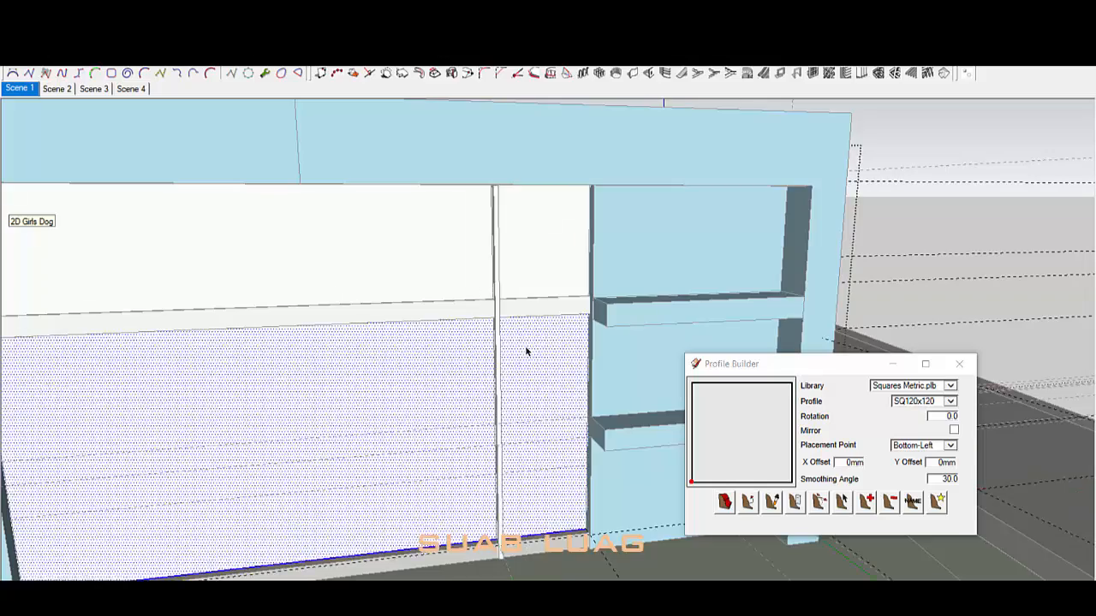
key("Escape")
double_click(531, 355)
left_click(531, 355)
scroll(570, 279, "down", 2)
double_click(510, 226)
middle_click_drag(571, 279, 491, 381)
left_click(493, 361)
key("Escape")
scroll(492, 364, "down", 3)
left_click(491, 364)
scroll(491, 383, "up", 4)
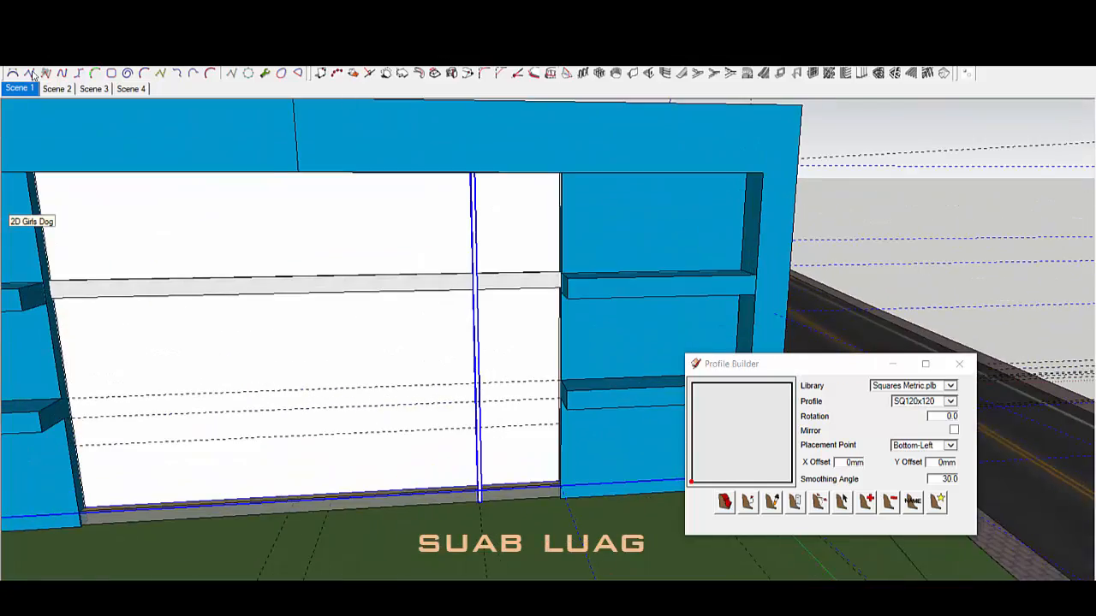
Step: Hide the rest of the model and select all connected wall geometry inside the group
left_click(967, 75)
scroll(492, 308, "down", 5)
middle_click_drag(491, 283, 536, 384)
double_click(508, 411)
triple_click(508, 411)
Step: Place Tape Measure guides from the post's edge, including one 1755mm up the wall
key("t")
left_click(209, 236)
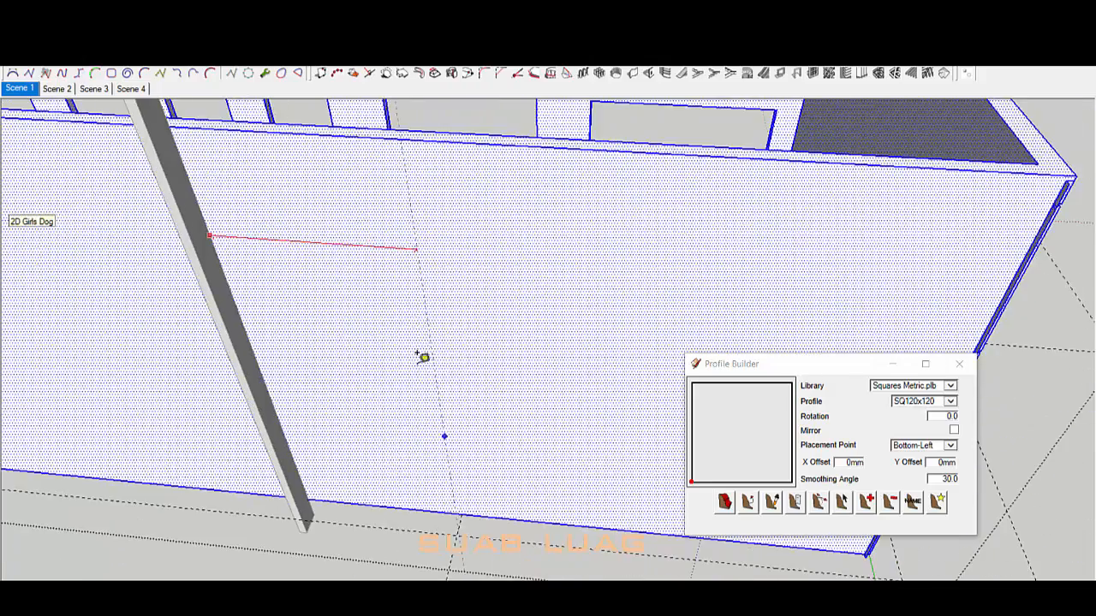
scroll(465, 509, "down", 3)
scroll(503, 457, "up", 3)
mouse_move(504, 457)
middle_mouse_down()
mouse_move(502, 478)
mouse_move(446, 371)
middle_mouse_up()
scroll(502, 464, "up", 2)
key("l")
left_click(501, 465)
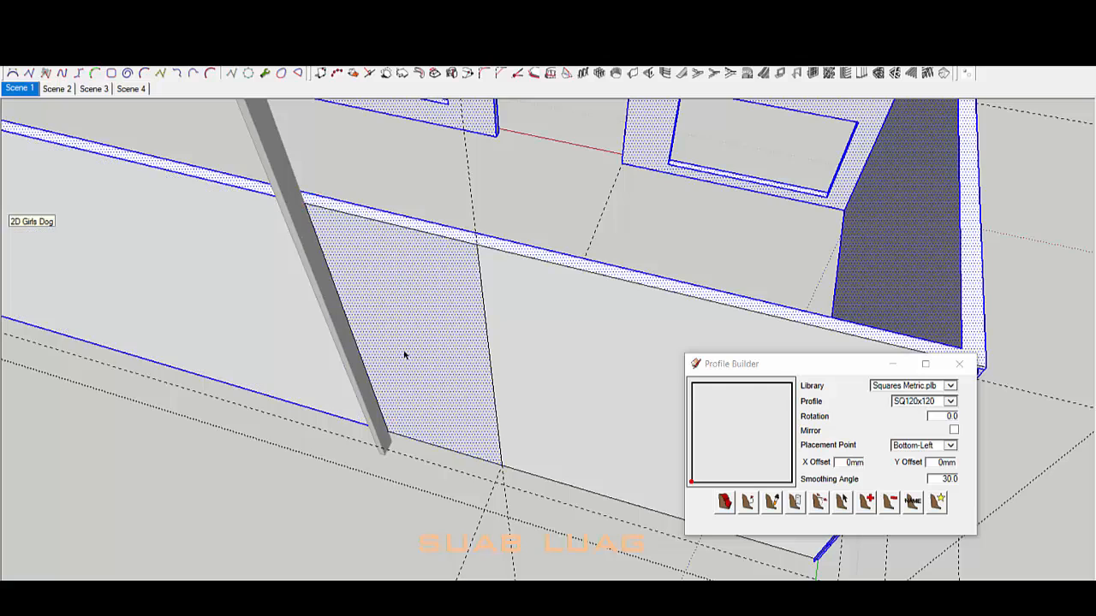
key("ctrl+z")
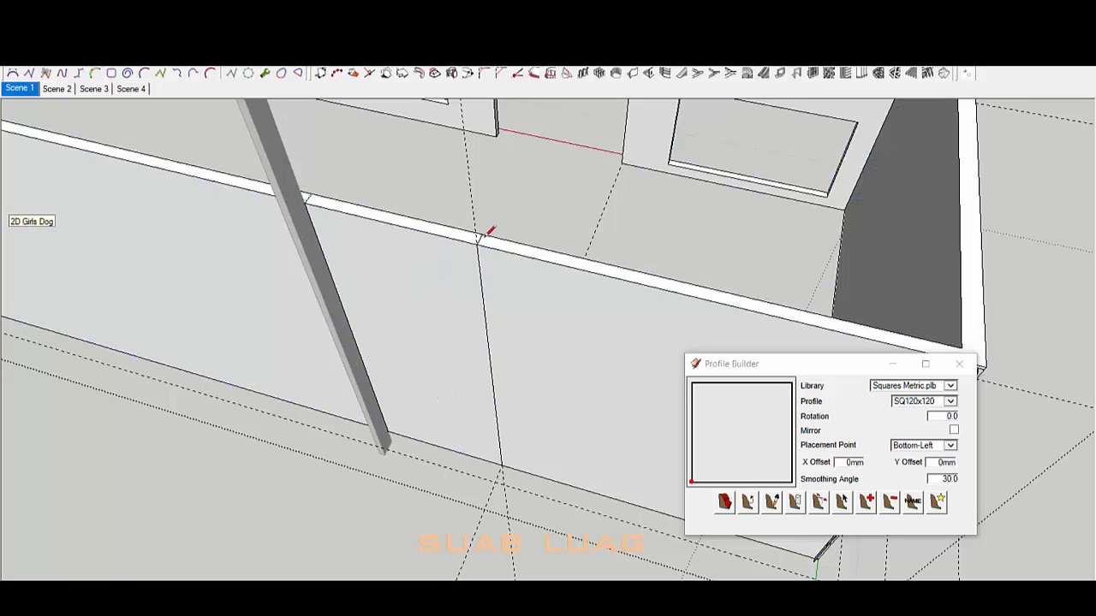
middle_click_drag(420, 347, 497, 424)
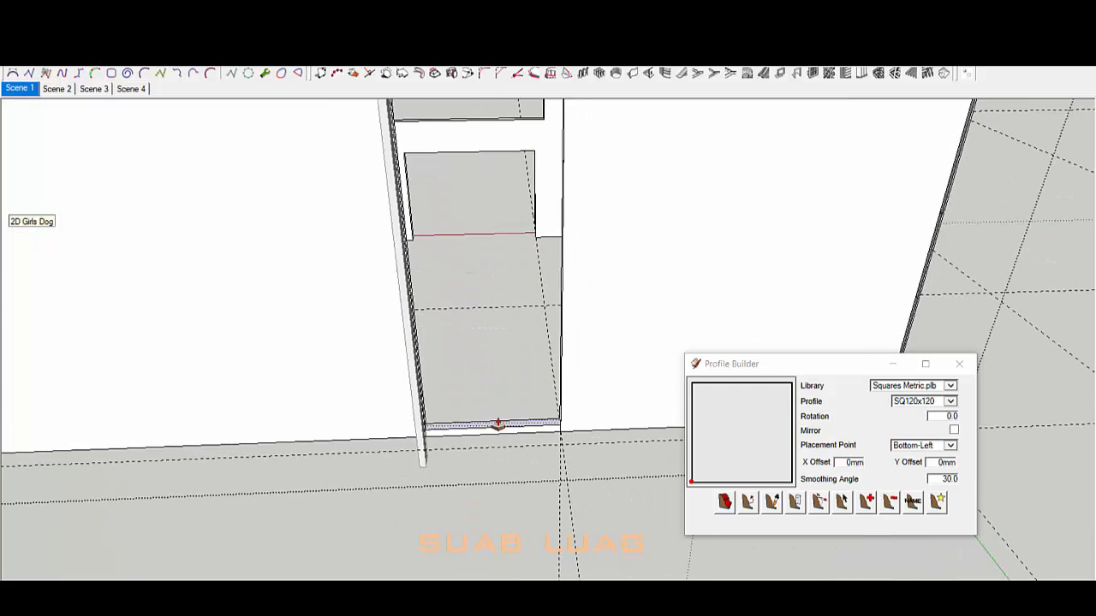
left_click(504, 345)
key("space")
scroll(499, 293, "down", 4)
Step: Copy the post to the right side of the doorway
key("space")
scroll(410, 416, "down", 3)
scroll(501, 386, "up", 3)
mouse_move(416, 363)
middle_mouse_down()
mouse_move(502, 387)
mouse_move(405, 390)
mouse_move(286, 351)
middle_mouse_up()
key("e")
key("space")
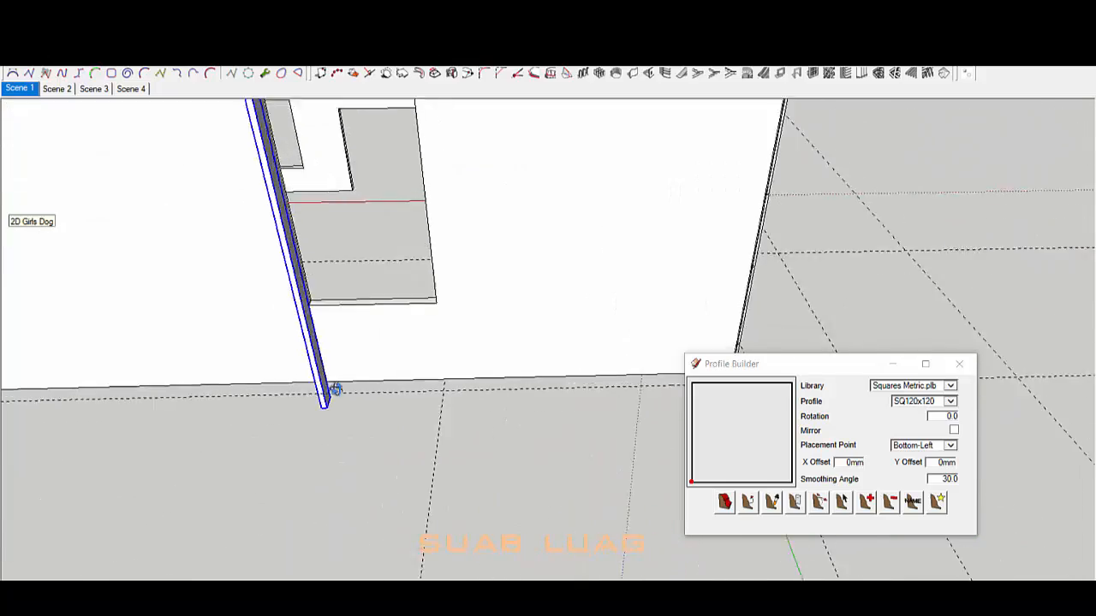
middle_click_drag(334, 389, 364, 443)
left_click(511, 386)
scroll(511, 385, "down", 3)
key("space")
scroll(453, 397, "down", 2)
middle_click_drag(606, 349, 420, 359)
scroll(421, 360, "down", 3)
scroll(421, 360, "up", 4)
Step: Push the two groove faces flush with the wall surface
middle_click_drag(620, 505, 342, 283)
scroll(590, 428, "up", 3)
scroll(291, 213, "up", 3)
triple_click(291, 213)
middle_click_drag(334, 419, 352, 292)
key("p")
left_click(335, 289)
scroll(462, 290, "up", 2)
left_click(463, 290)
scroll(294, 270, "down", 3)
middle_click_drag(411, 314, 508, 362)
scroll(508, 363, "down", 5)
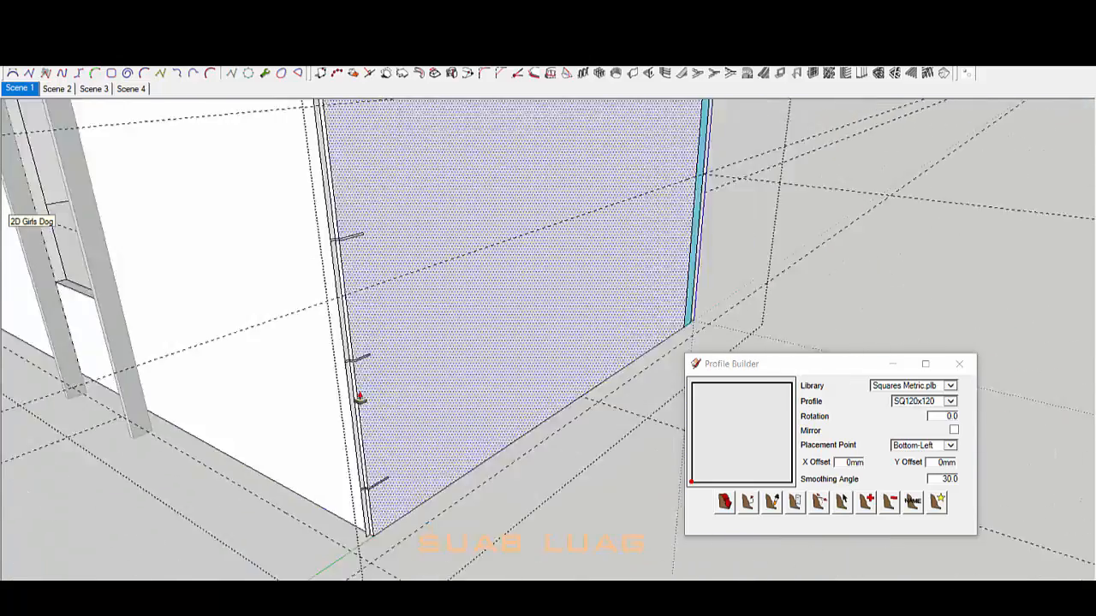
scroll(360, 399, "up", 3)
middle_click_drag(359, 399, 380, 385)
scroll(368, 265, "up", 5)
middle_click_drag(336, 201, 339, 280)
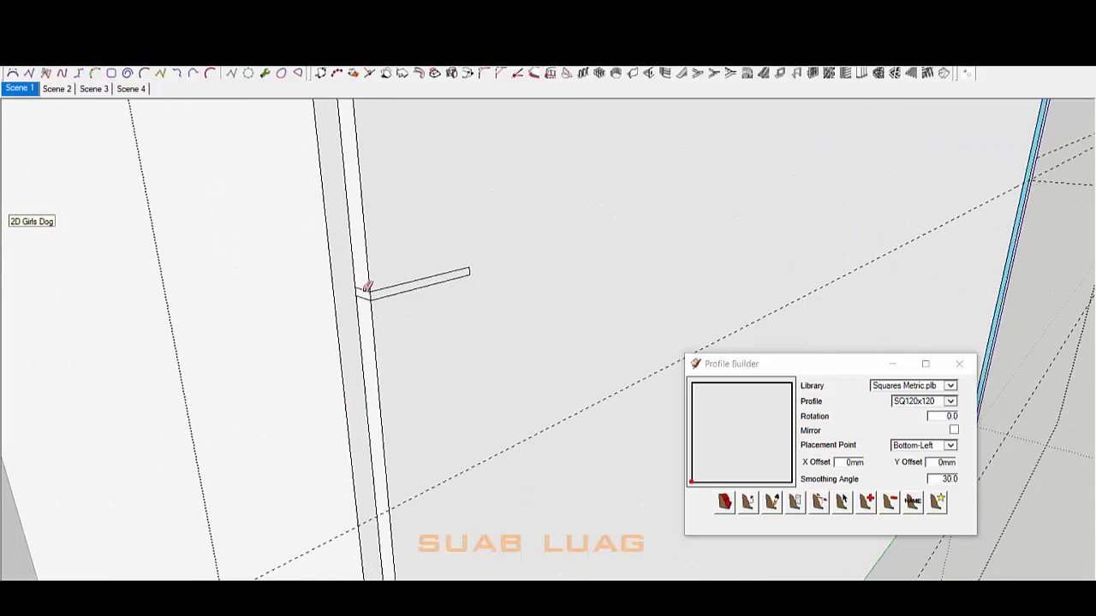
Step: Erase the leftover edges of the post strip on the wall
scroll(477, 272, "down", 5)
scroll(480, 243, "up", 5)
left_click_drag(490, 254, 547, 241)
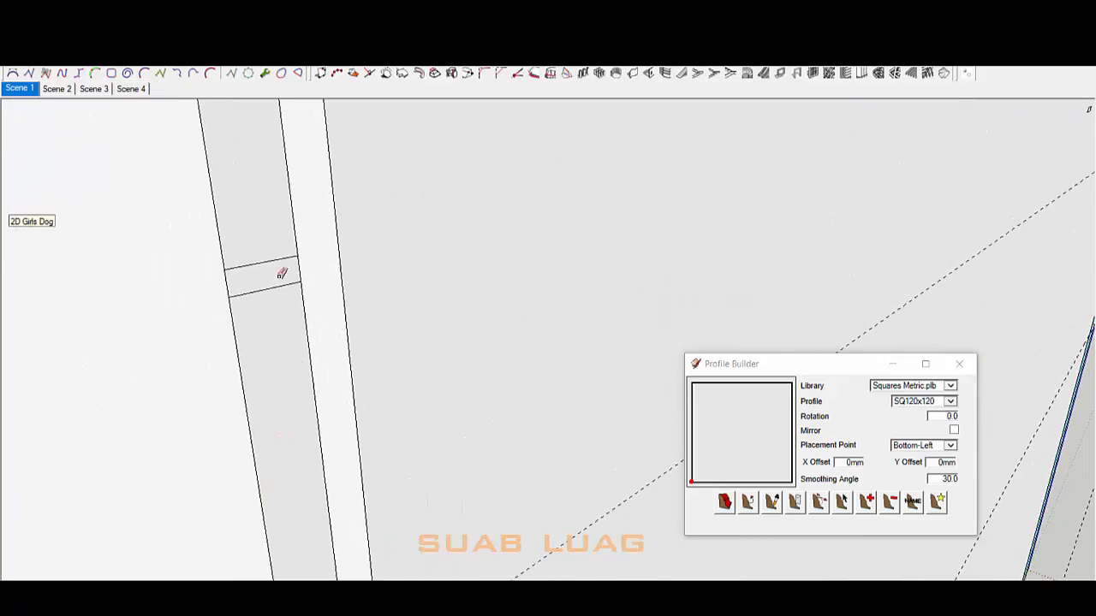
scroll(808, 176, "down", 5)
scroll(462, 226, "up", 5)
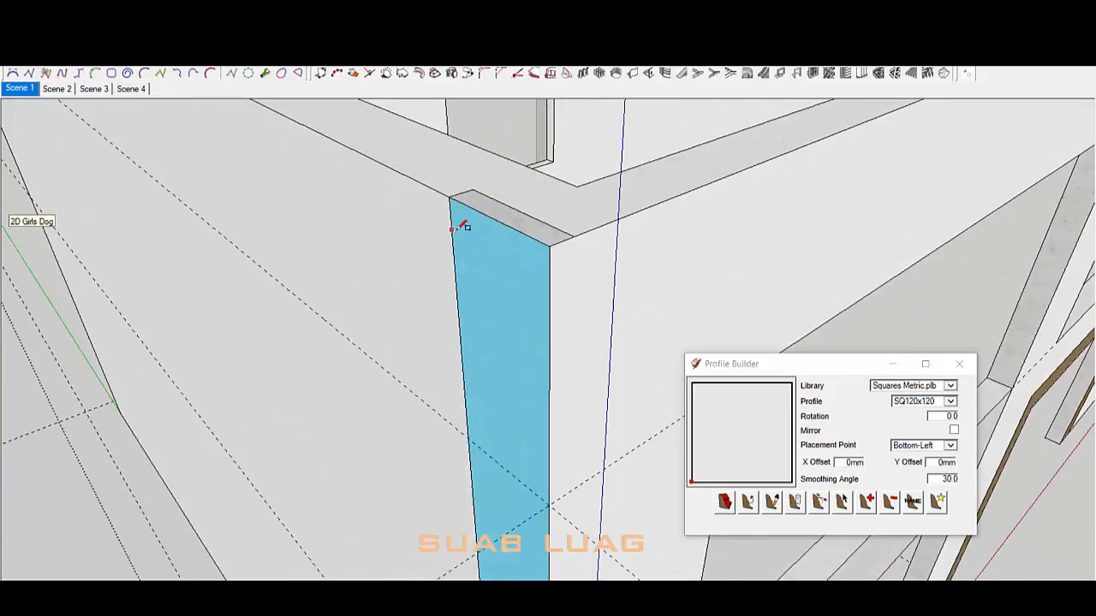
scroll(547, 227, "down", 5)
scroll(533, 291, "up", 5)
scroll(665, 289, "down", 6)
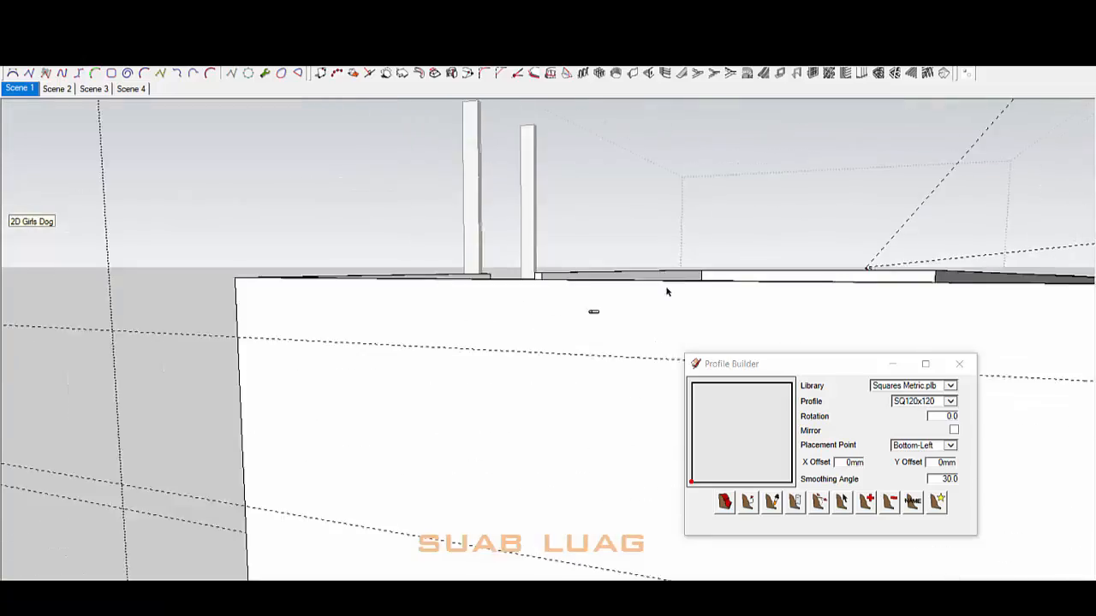
scroll(429, 228, "up", 5)
scroll(440, 237, "down", 6)
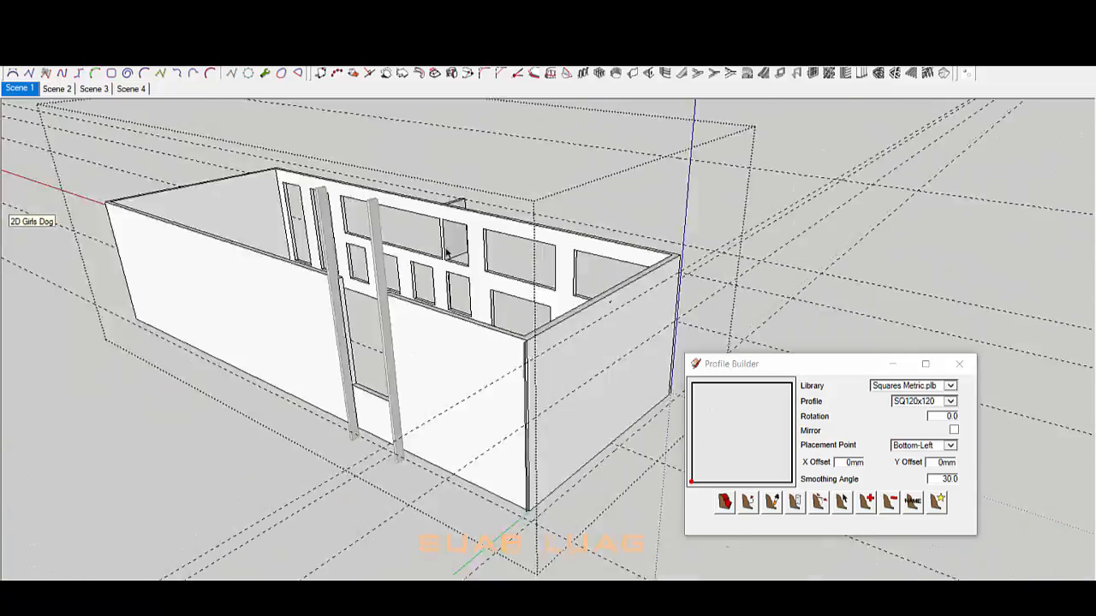
Step: Draw the door rectangle from the post's top corner and push it through the wall
middle_click_drag(448, 250, 408, 322)
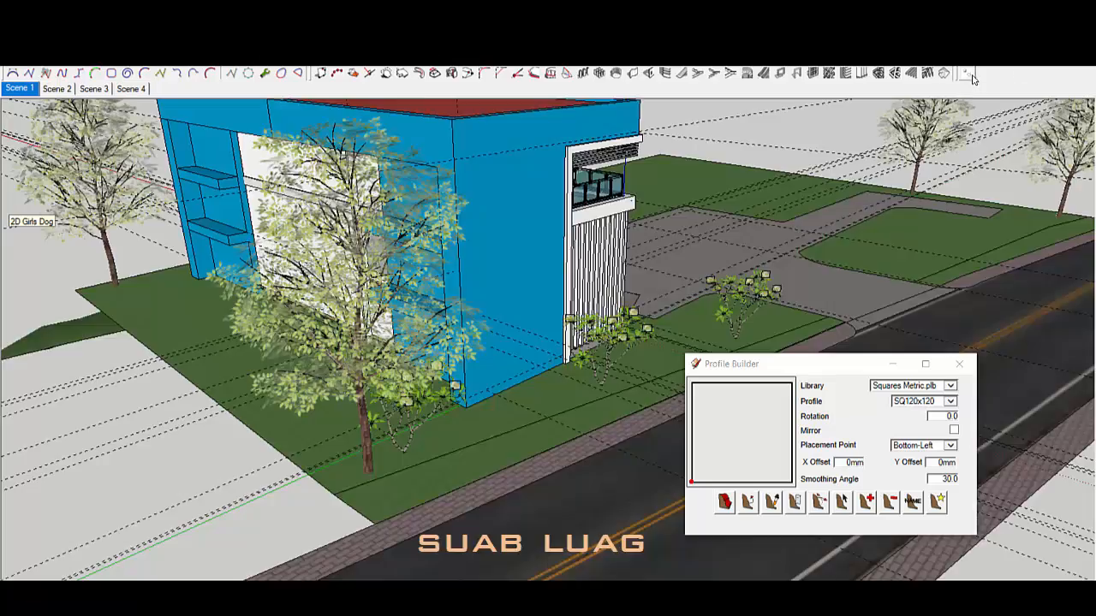
scroll(538, 183, "up", 6)
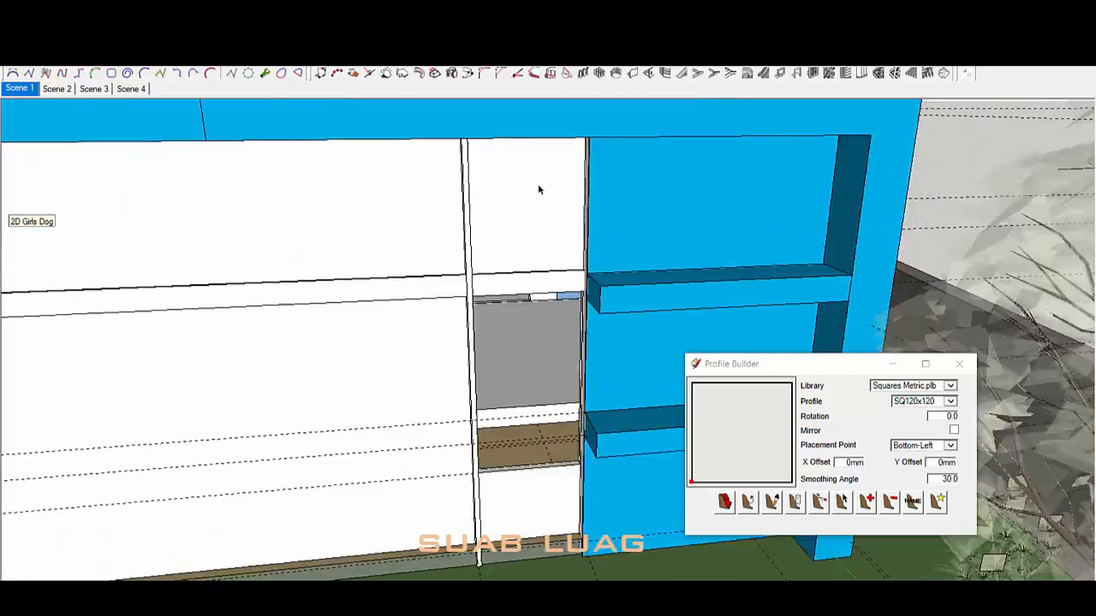
scroll(505, 318, "down", 5)
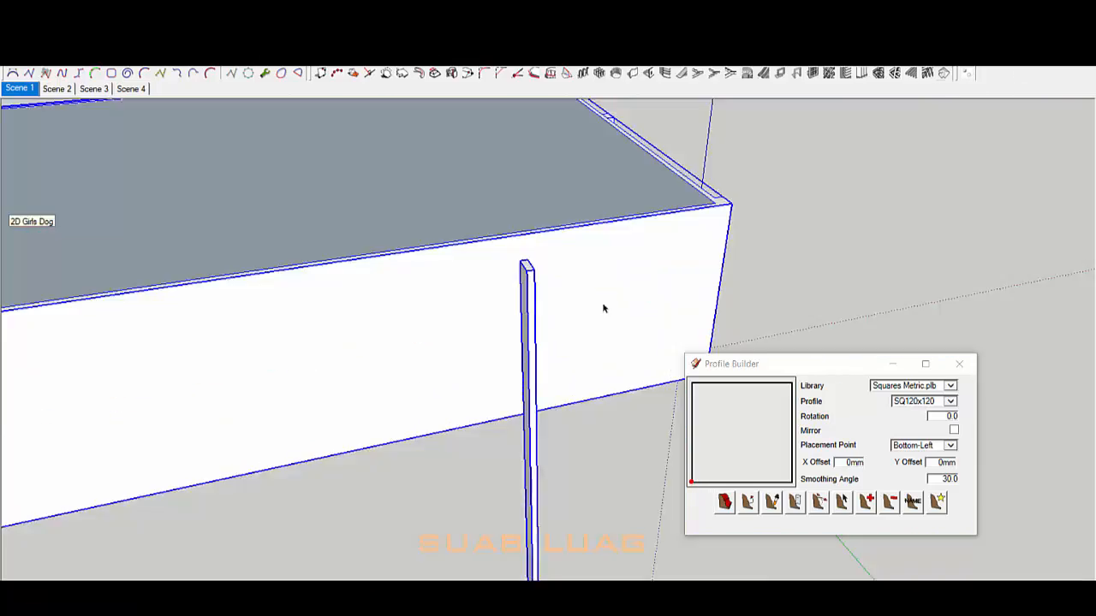
scroll(351, 239, "up", 3)
middle_click_drag(600, 248, 441, 300)
left_click(442, 300)
scroll(442, 321, "down", 3)
left_click(507, 445)
scroll(500, 436, "up", 4)
key("p")
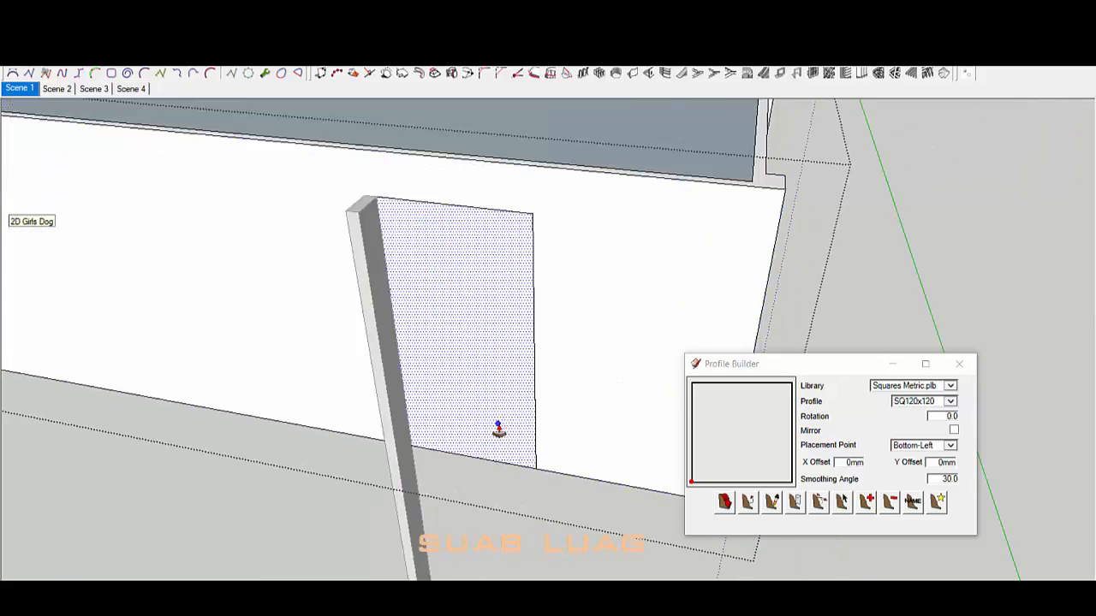
left_click(497, 428)
scroll(503, 411, "down", 6)
scroll(504, 377, "up", 4)
middle_click_drag(514, 385, 677, 325)
Step: Repeat the push on the inner wall face to clear the doorway
left_click(768, 103)
scroll(548, 377, "up", 3)
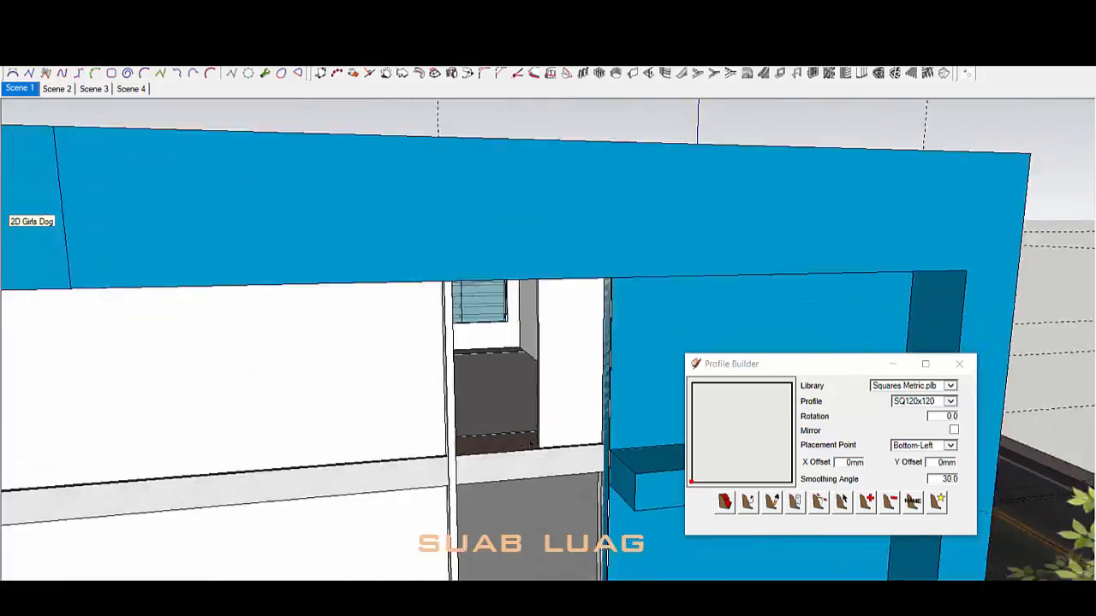
scroll(565, 359, "up", 3)
double_click(627, 287)
middle_click_drag(627, 287, 668, 330)
key("p")
scroll(755, 219, "down", 5)
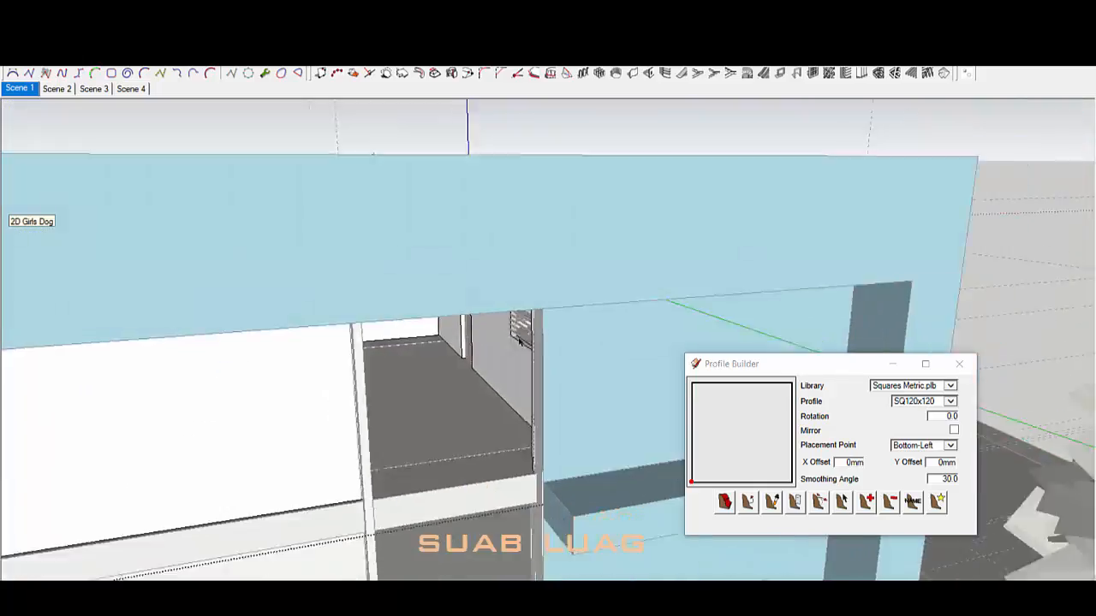
middle_click_drag(540, 342, 534, 477)
key("space")
Step: Close the wall group to show the full building, then briefly open and exit the blue wall group
left_click(597, 145)
scroll(552, 342, "up", 4)
scroll(420, 504, "down", 5)
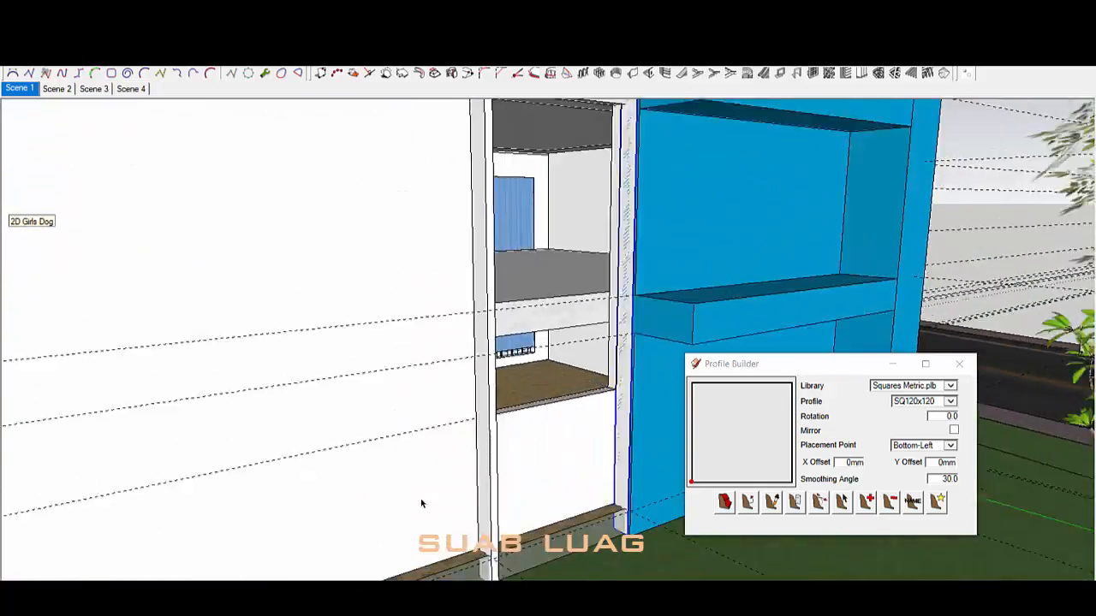
middle_click_drag(573, 283, 561, 458)
scroll(539, 308, "up", 4)
double_click(540, 311)
key("Escape")
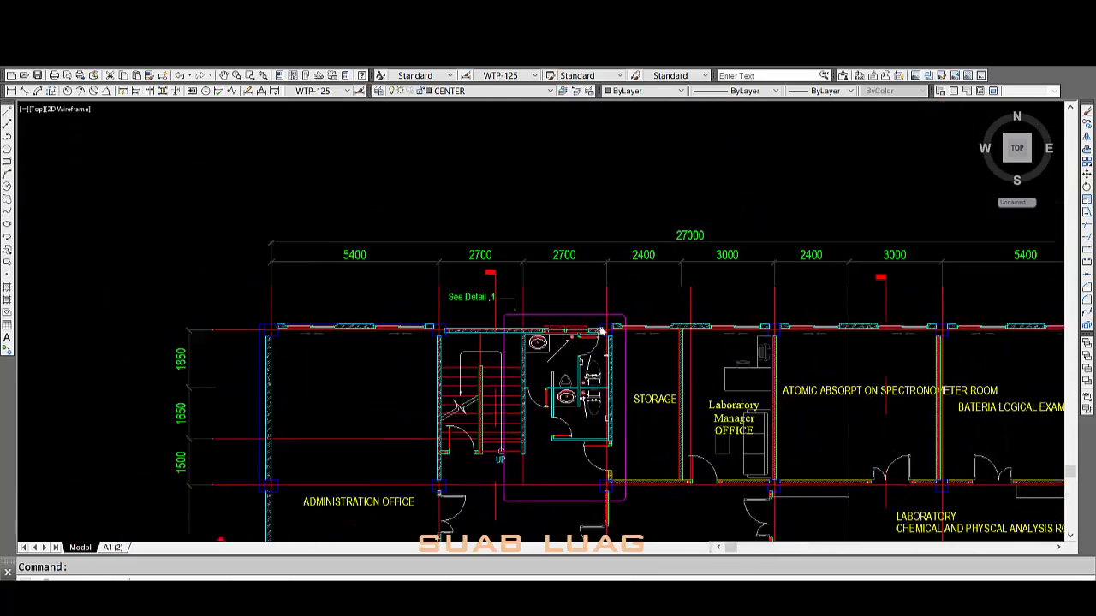
scroll(626, 446, "down", 2)
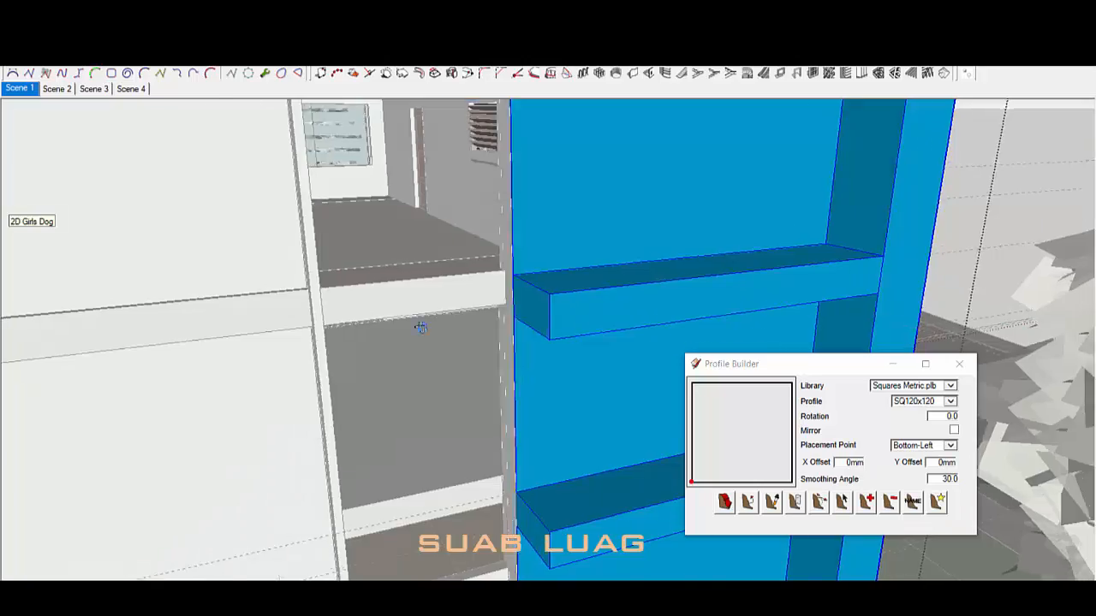
scroll(531, 326, "down", 3)
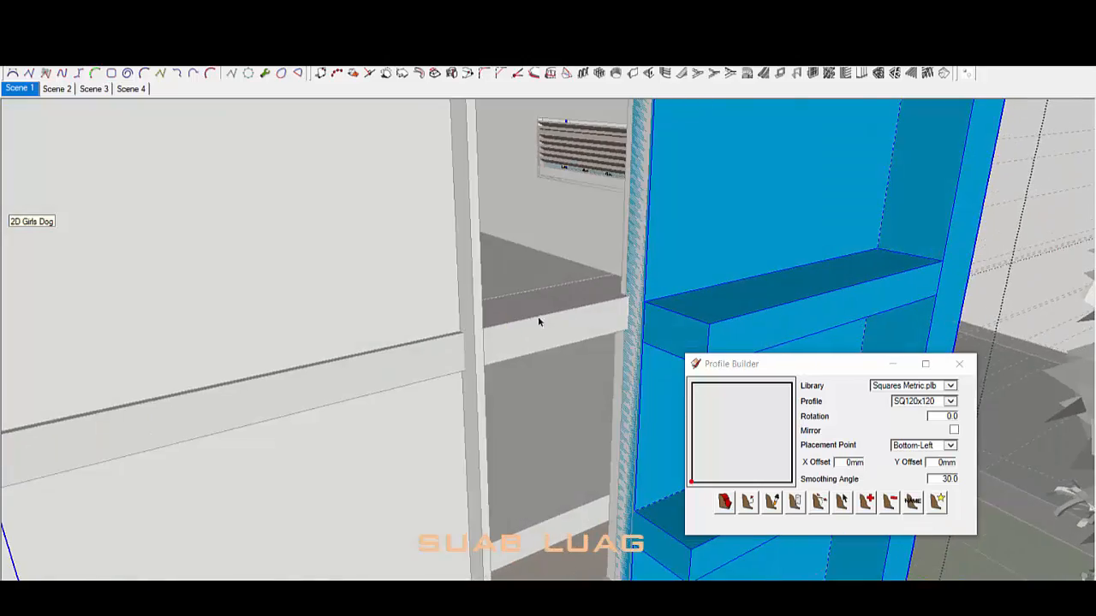
Step: Orbit, pan and zoom to bring the blue side wall's window into close view
mouse_move(538, 316)
middle_mouse_down()
mouse_move(722, 284)
mouse_move(648, 314)
mouse_move(602, 149)
mouse_move(602, 196)
mouse_move(502, 300)
mouse_move(281, 360)
middle_mouse_up()
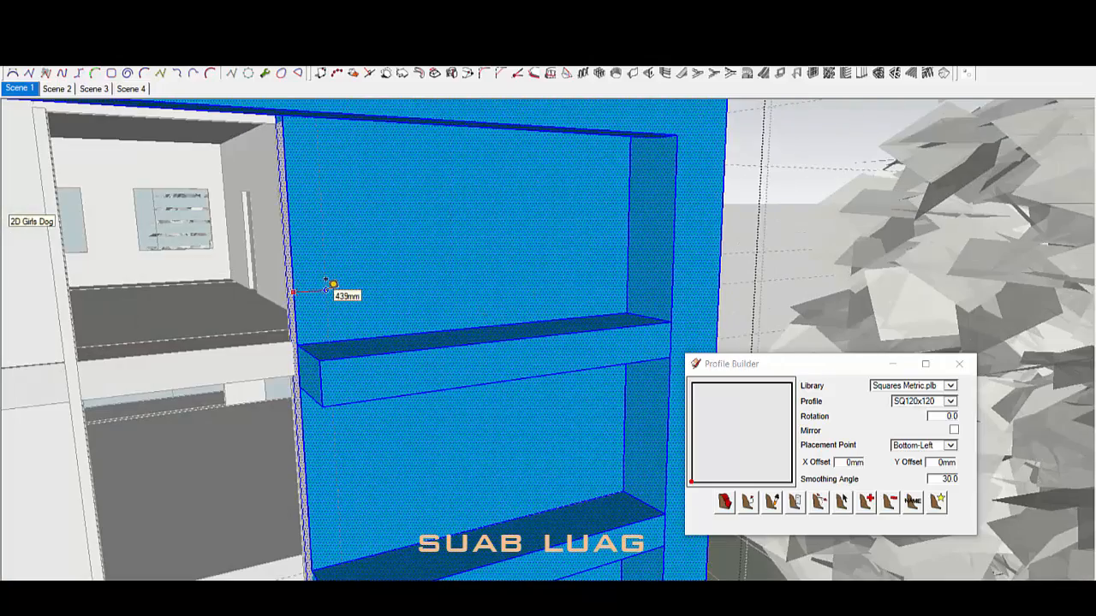
mouse_move(380, 278)
middle_mouse_down()
mouse_move(675, 186)
mouse_move(540, 202)
middle_mouse_up()
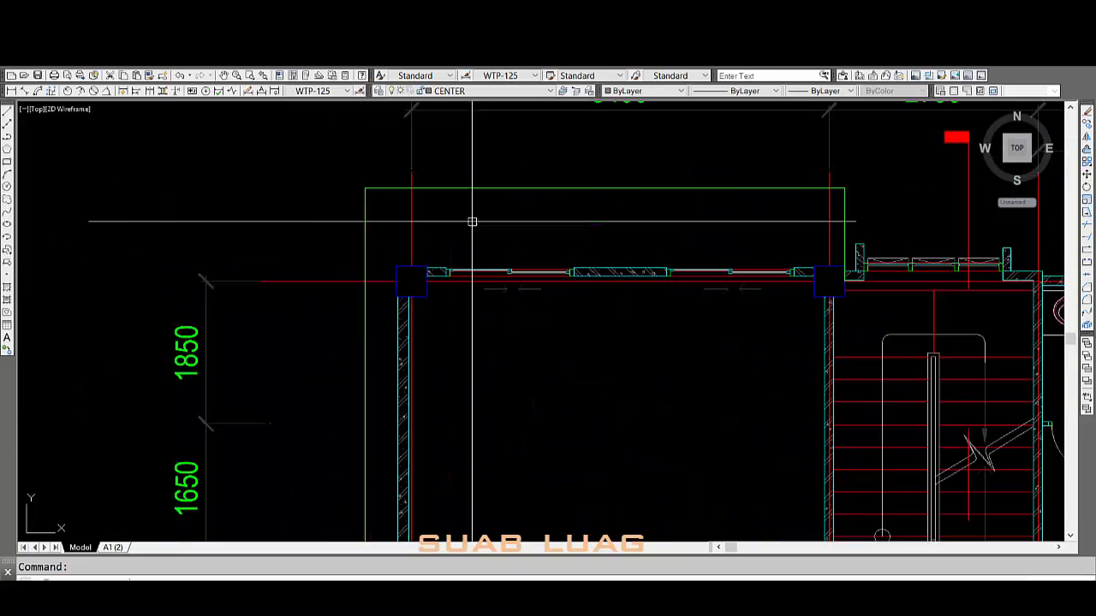
scroll(577, 319, "up", 5)
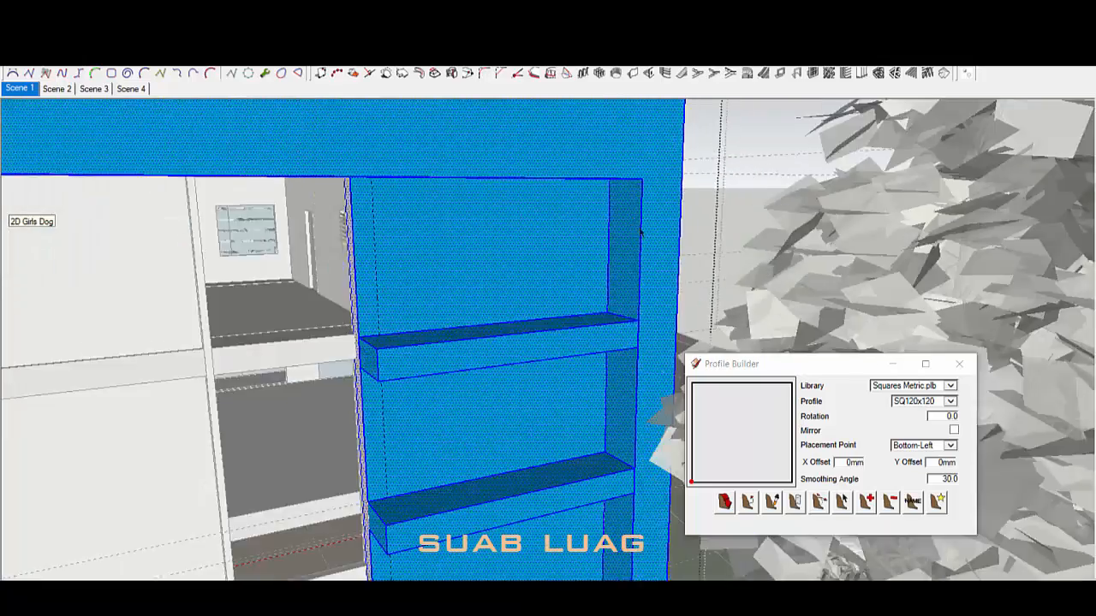
scroll(355, 302, "down", 8)
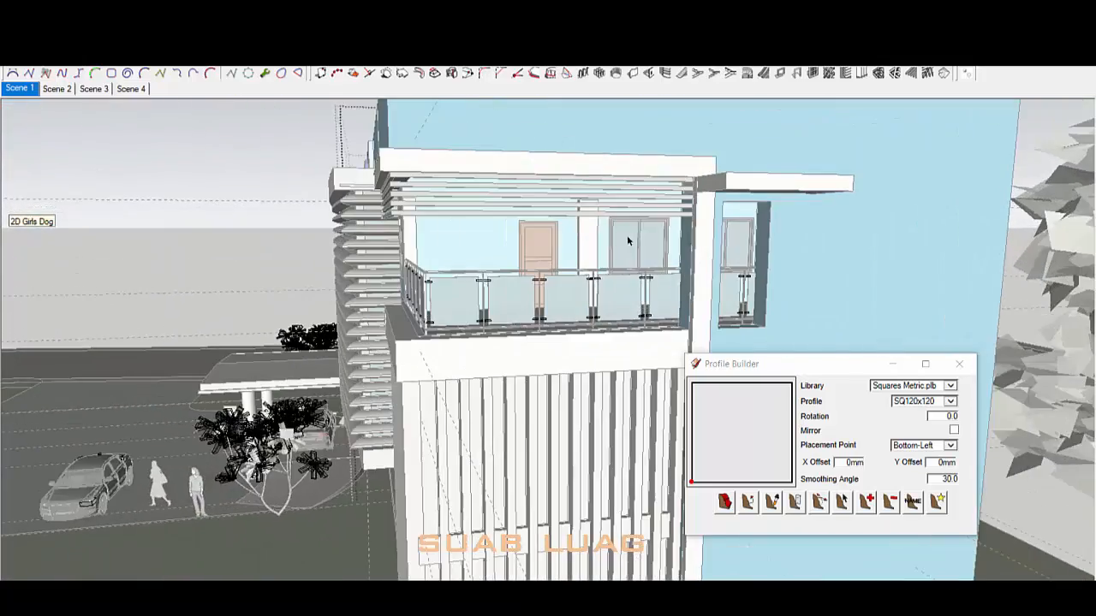
scroll(507, 244, "up", 6)
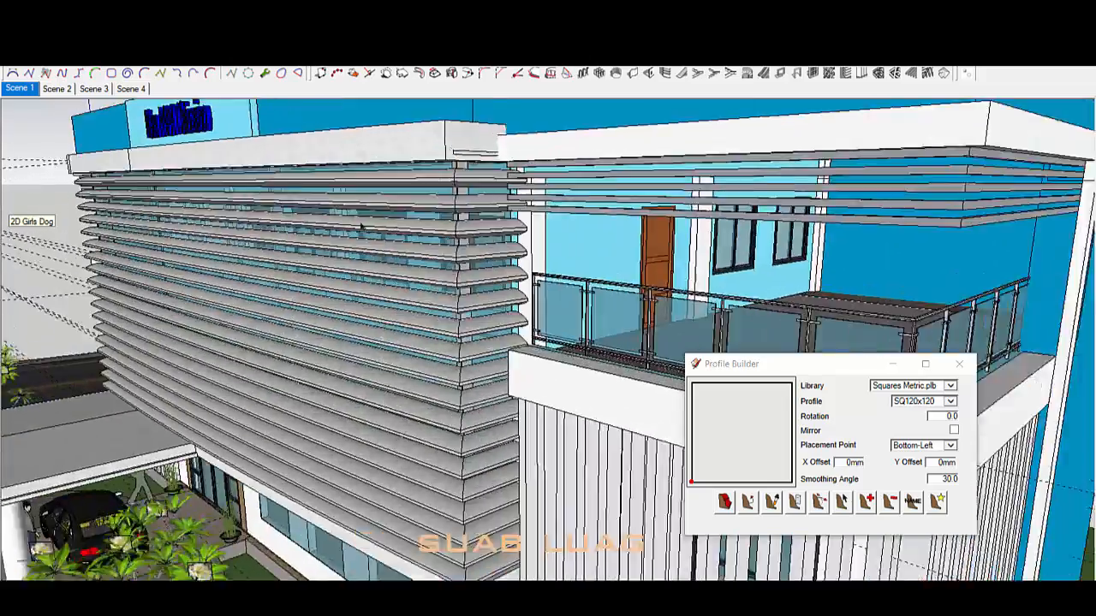
scroll(506, 244, "up", 10)
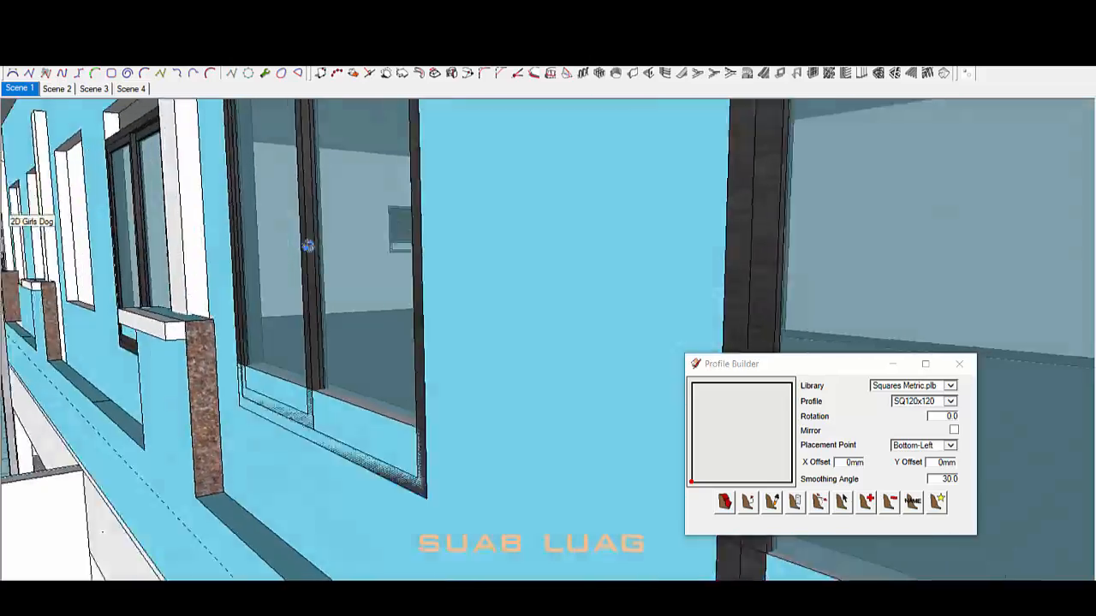
mouse_move(307, 246)
middle_mouse_down()
mouse_move(299, 325)
mouse_move(286, 314)
middle_mouse_up()
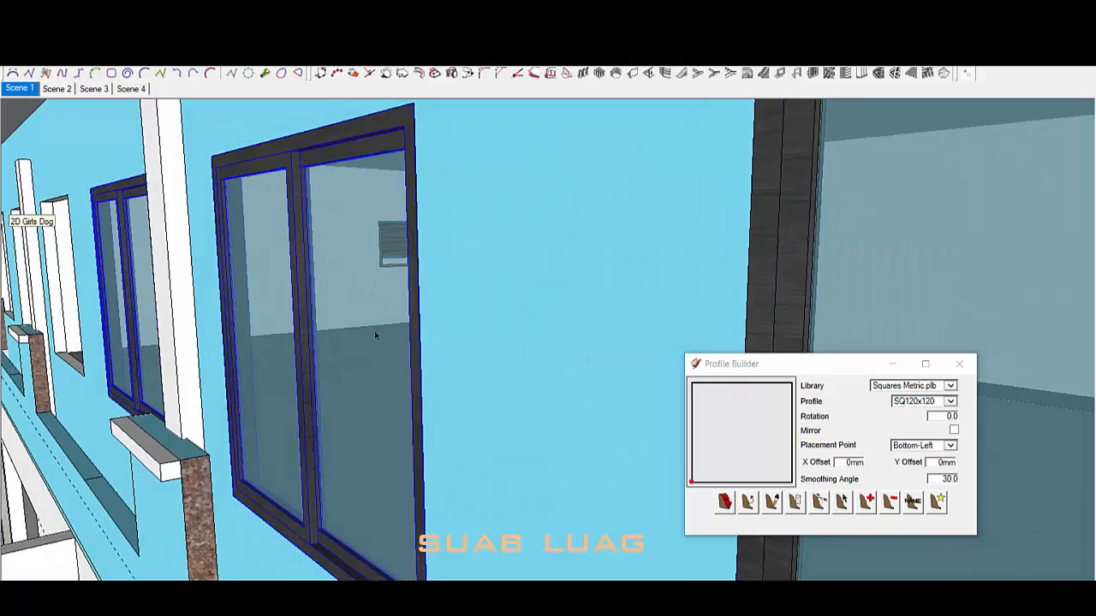
middle_click_drag(278, 364, 236, 366)
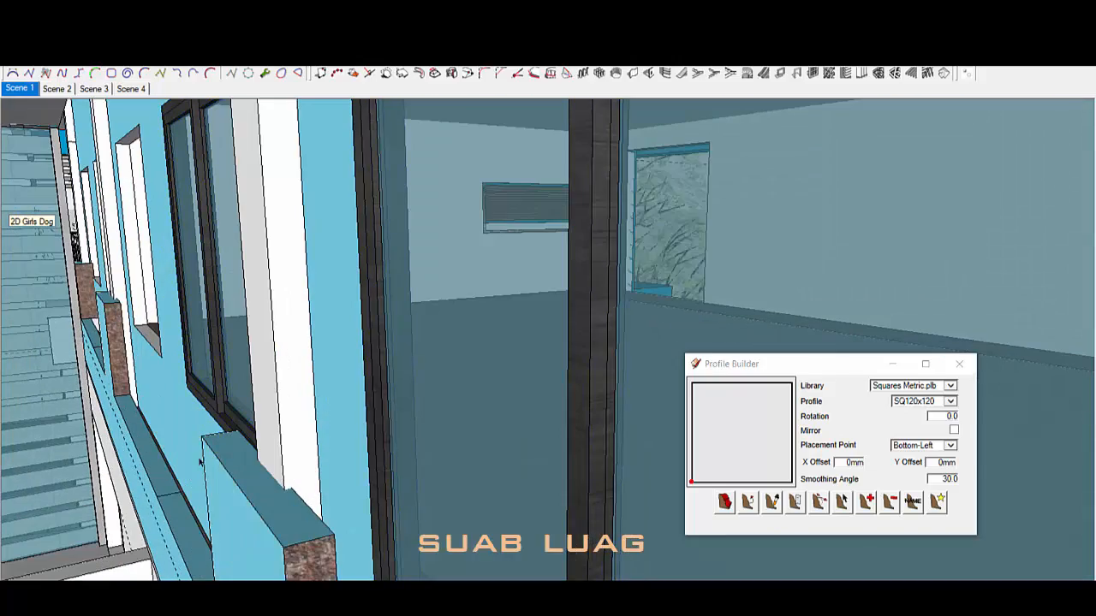
mouse_move(201, 462)
middle_mouse_down()
mouse_move(141, 375)
mouse_move(291, 467)
mouse_move(553, 443)
mouse_move(557, 406)
middle_mouse_up()
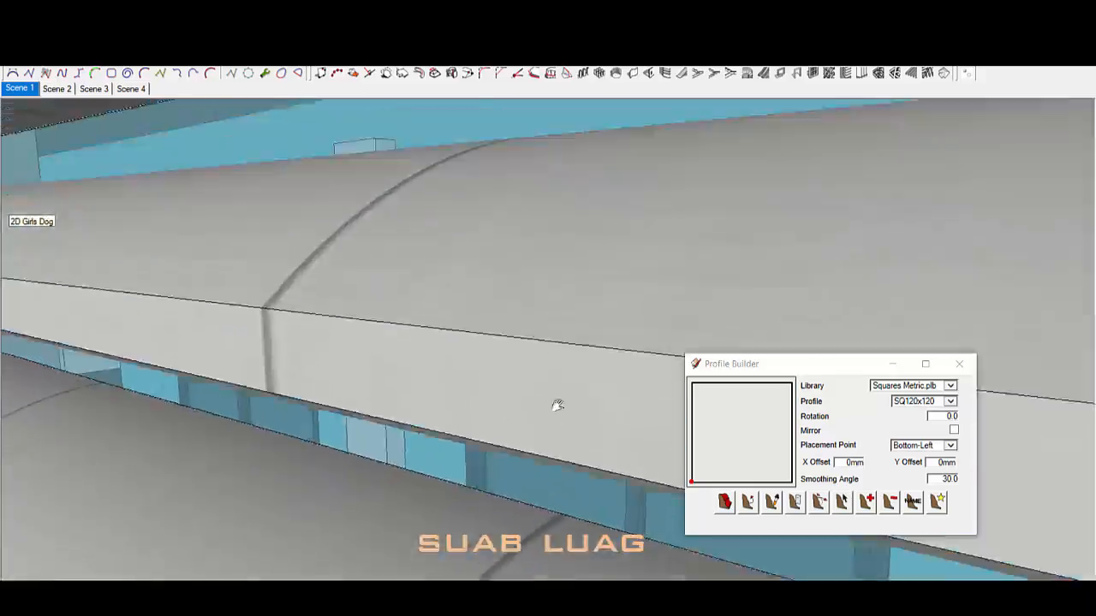
scroll(321, 232, "down", 12)
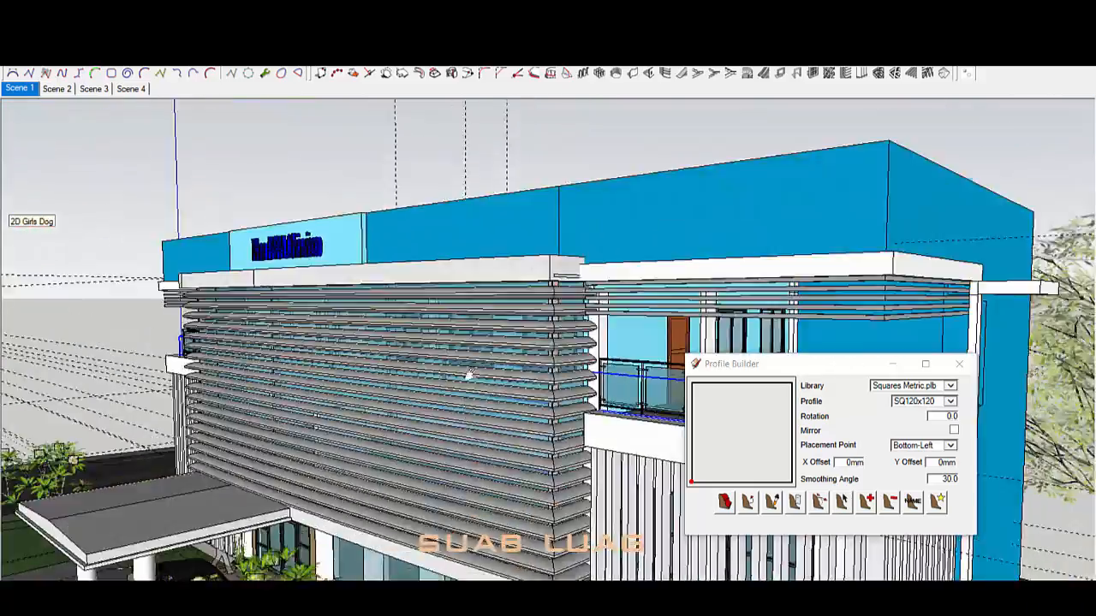
mouse_move(468, 374)
middle_mouse_down("shift")
mouse_move(244, 347)
mouse_move(357, 411)
mouse_move(377, 215)
mouse_move(296, 355)
mouse_move(359, 377)
mouse_move(557, 364)
middle_mouse_up("shift")
scroll(377, 215, "up", 6)
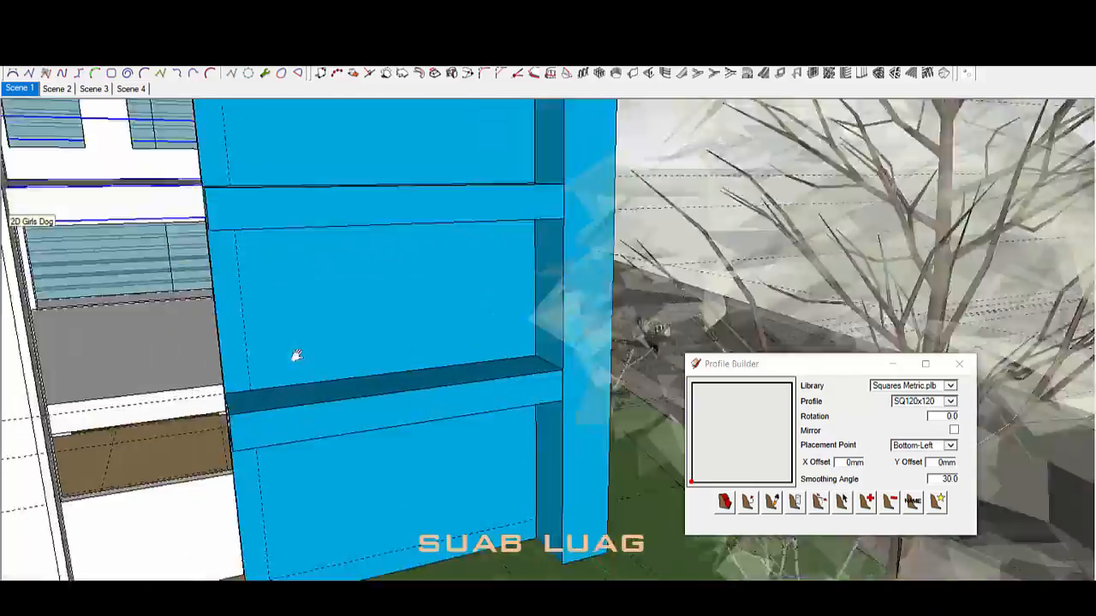
scroll(359, 376, "up", 3)
Step: Copy the dark-framed window to the right with Move plus Ctrl, placing it beside the original
key("ctrl+v")
left_click(399, 372)
scroll(480, 357, "down", 1)
left_click(391, 359)
key("ctrl")
left_click(593, 343)
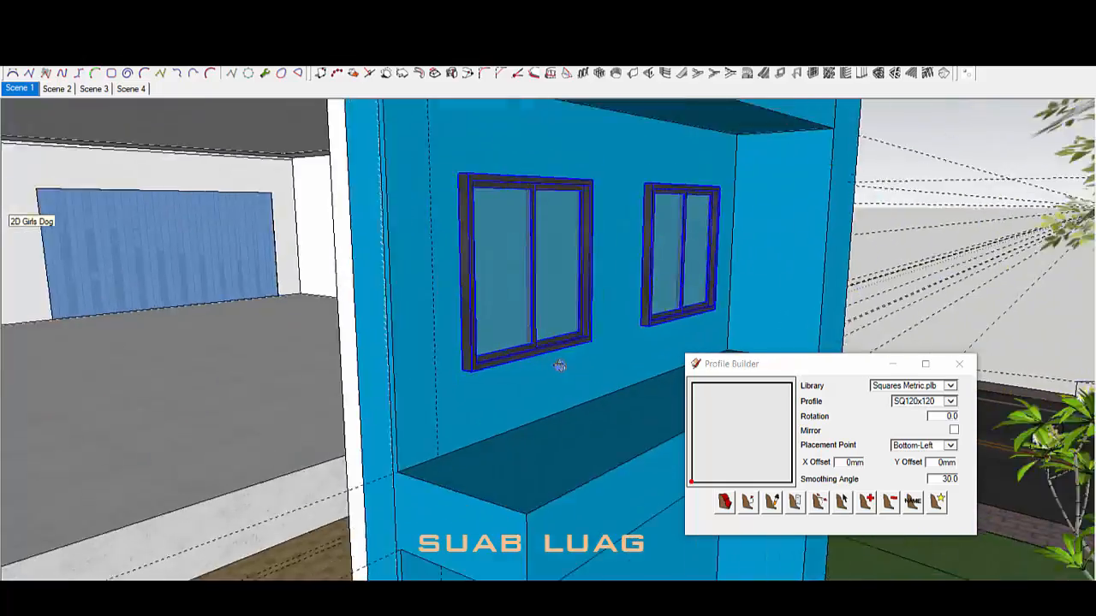
scroll(561, 351, "up", 3)
scroll(394, 411, "down", 1)
middle_click_drag(394, 411, 403, 454, "shift")
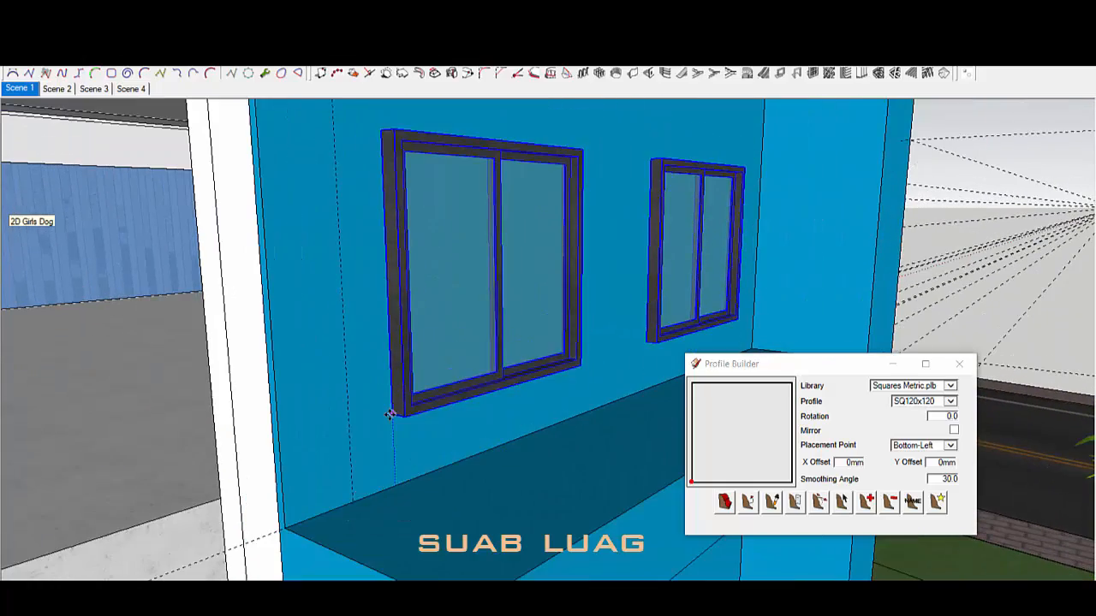
scroll(389, 416, "down", 5)
mouse_move(389, 416)
middle_mouse_down()
mouse_move(271, 337)
mouse_move(588, 292)
mouse_move(463, 341)
middle_mouse_up()
key("space")
scroll(587, 292, "down", 3)
scroll(465, 228, "up", 10)
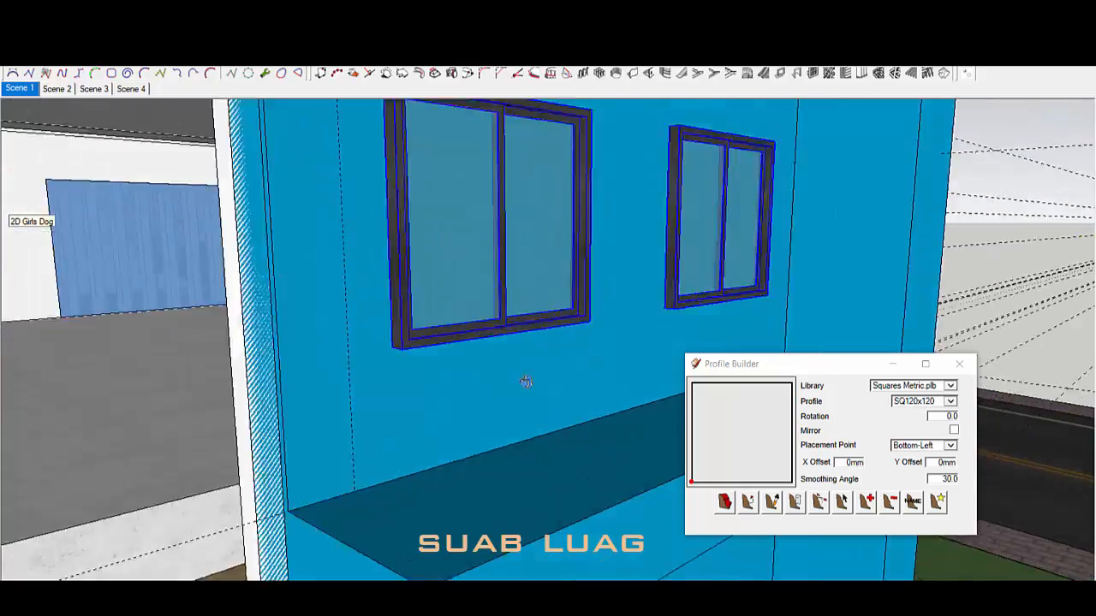
Step: Move the left window back into the blue side wall
key("m")
left_click(363, 462)
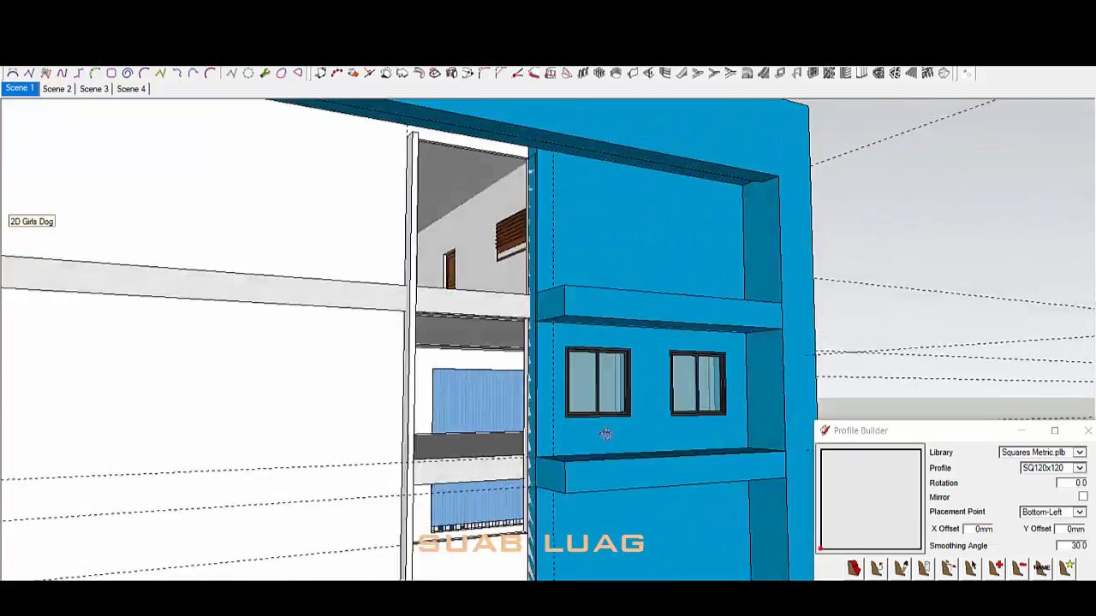
middle_click_drag(606, 435, 638, 401)
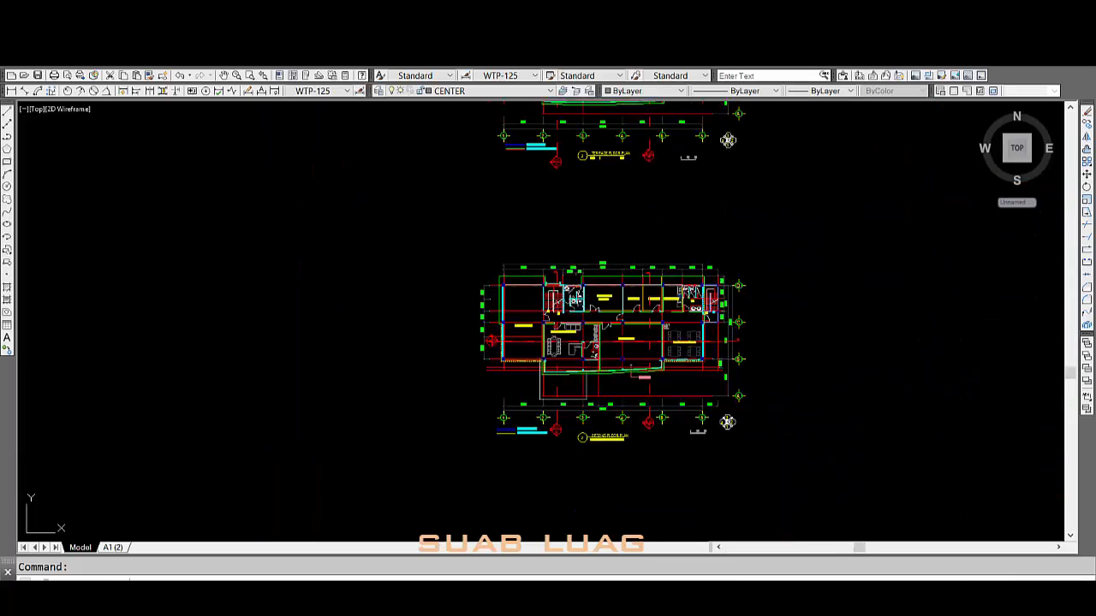
scroll(501, 246, "up", 5)
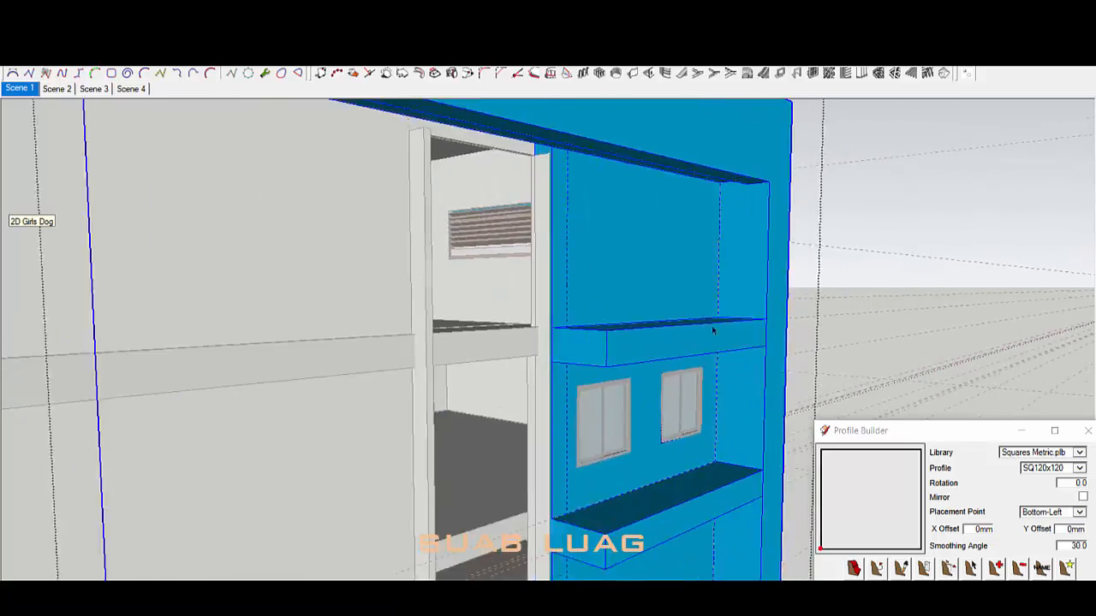
Step: Push the balcony face back into the wall, then undo the change
left_click(676, 344)
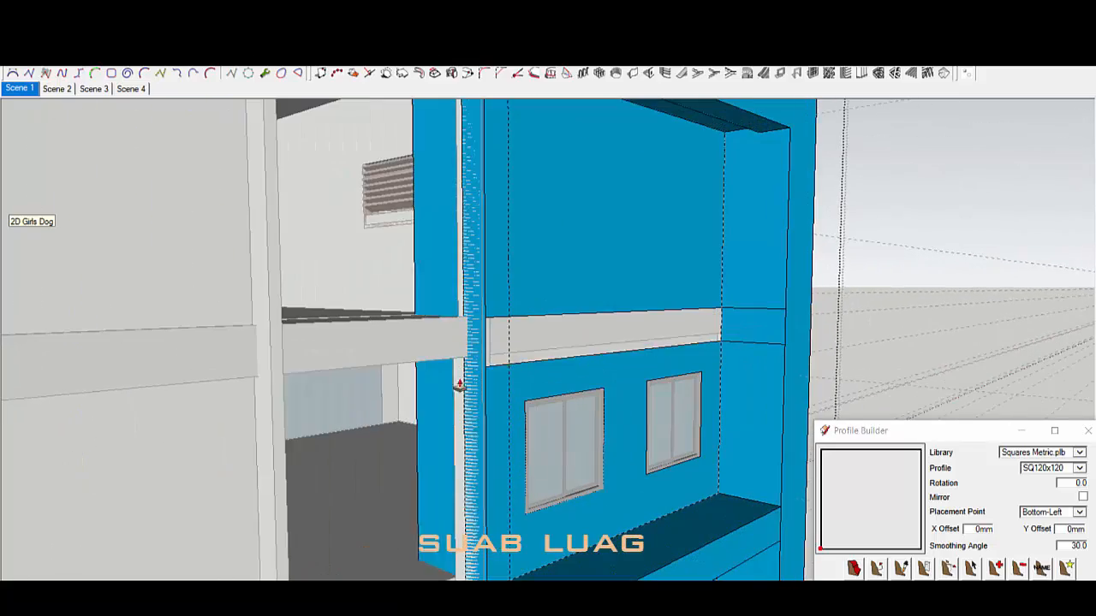
key("ctrl+z")
middle_click_drag(580, 326, 466, 253)
scroll(408, 322, "up", 3)
key("space")
key("ctrl+z")
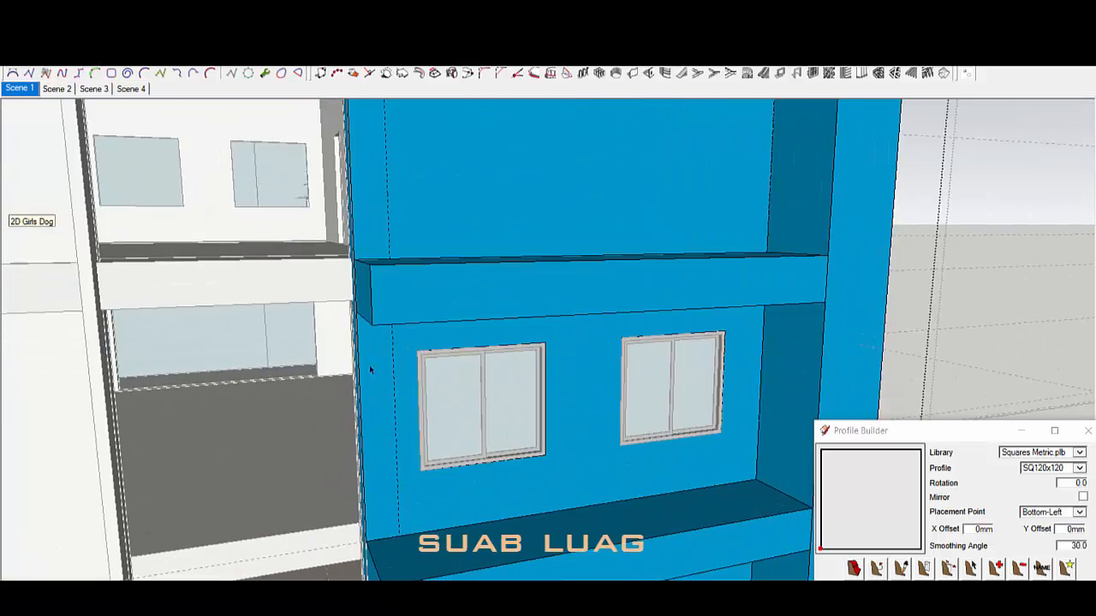
mouse_move(370, 369)
middle_mouse_down()
mouse_move(371, 433)
mouse_move(377, 370)
middle_mouse_up()
Step: Place a 600 dimension from the corner column to the stair wall on the plan
key("t")
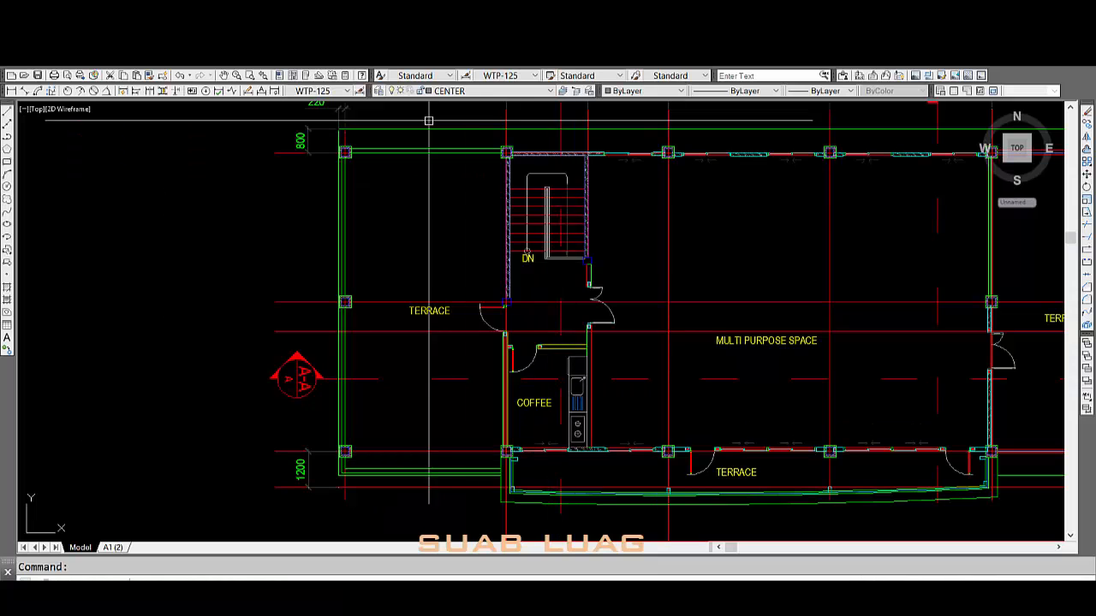
scroll(521, 303, "up", 5)
scroll(479, 407, "down", 8)
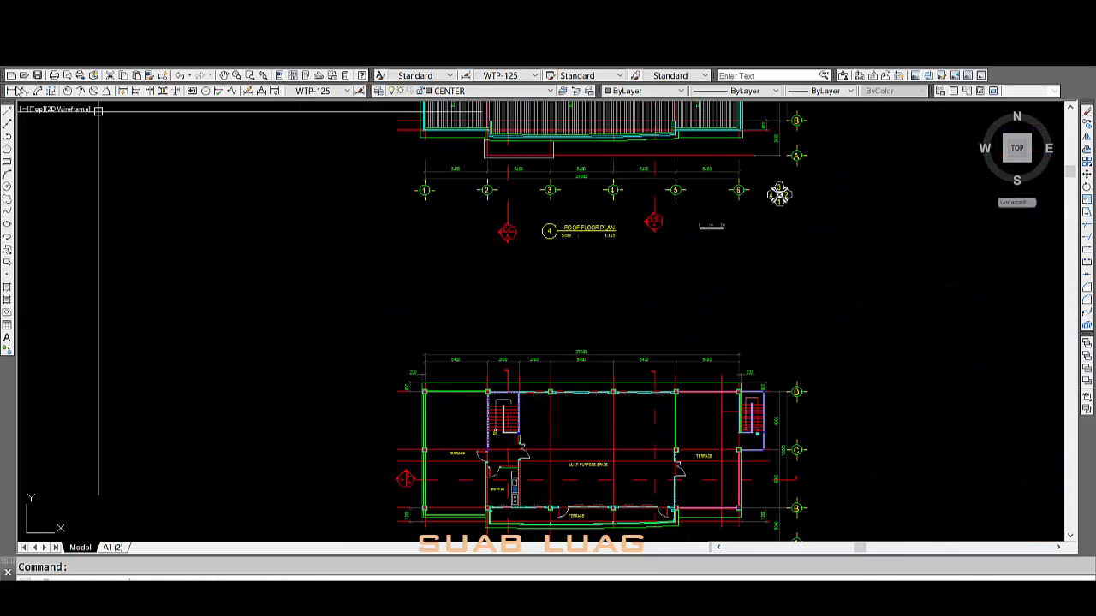
left_click(11, 90)
scroll(443, 407, "up", 8)
scroll(739, 306, "up", 2)
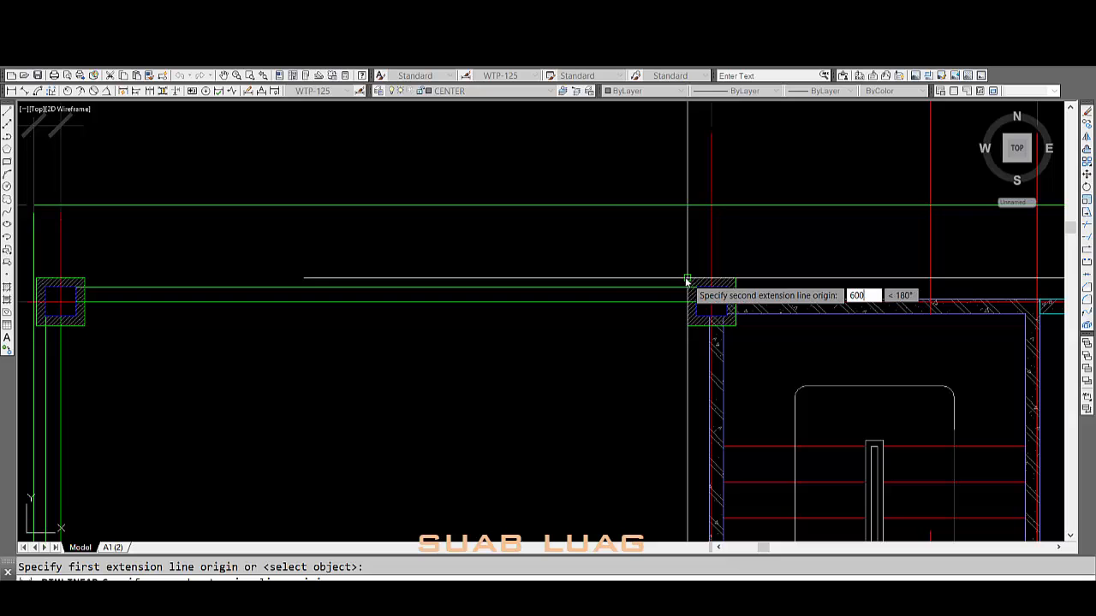
left_click(645, 413)
scroll(603, 308, "down", 2)
scroll(670, 293, "down", 3)
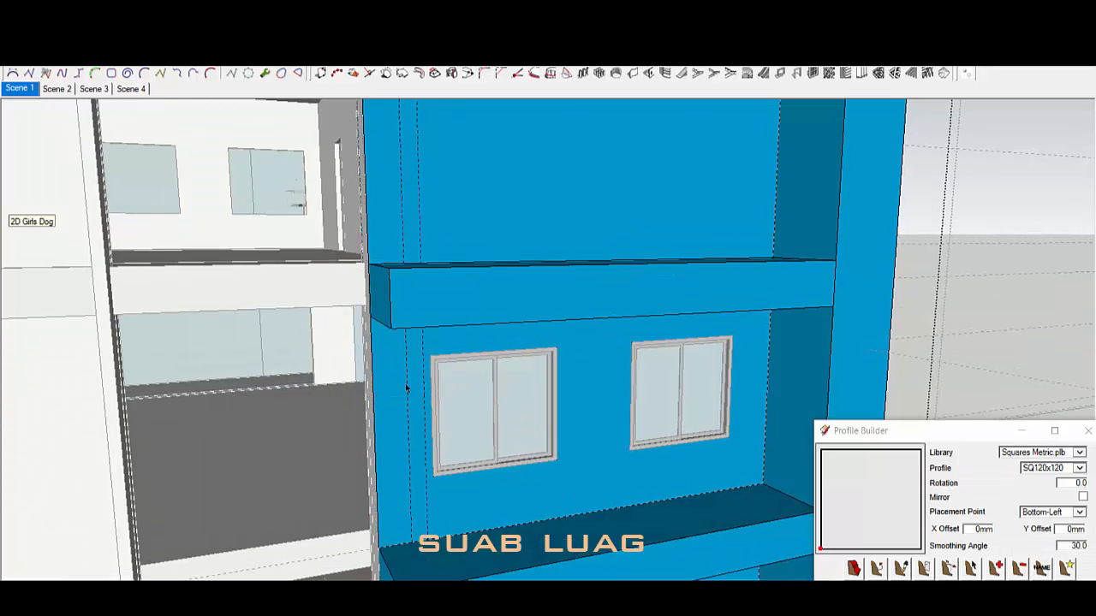
Step: Select the blue facade and erase the horizontal dividing edges above the windows
scroll(407, 389, "down", 4)
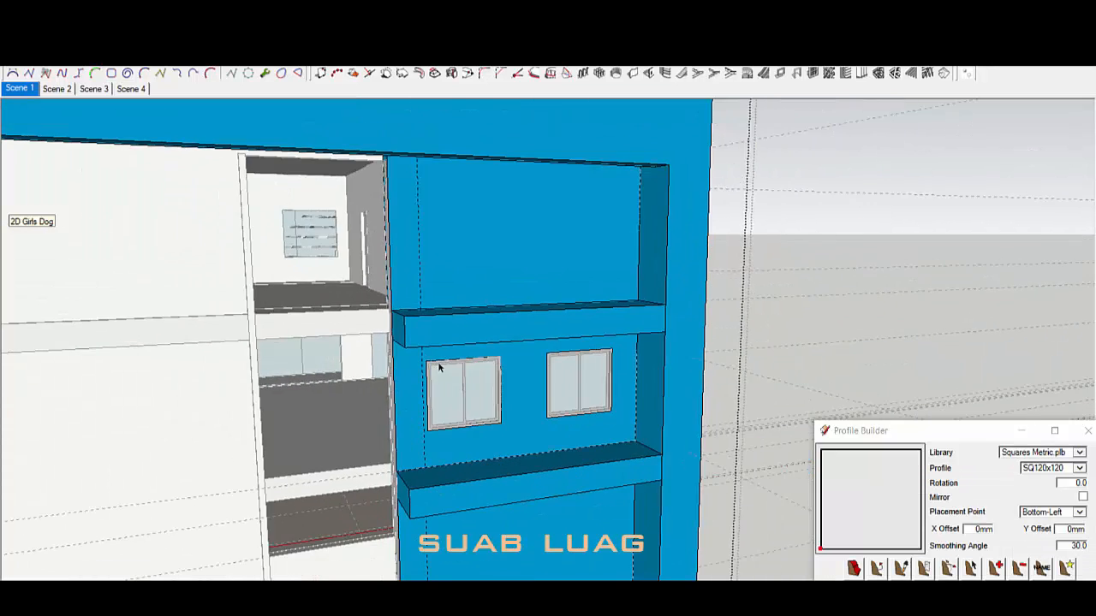
scroll(440, 366, "up", 2)
mouse_move(467, 330)
middle_mouse_down()
mouse_move(614, 303)
mouse_move(545, 269)
mouse_move(538, 322)
mouse_move(471, 375)
middle_mouse_up()
scroll(545, 269, "up", 2)
scroll(545, 269, "down", 1)
triple_click(557, 268)
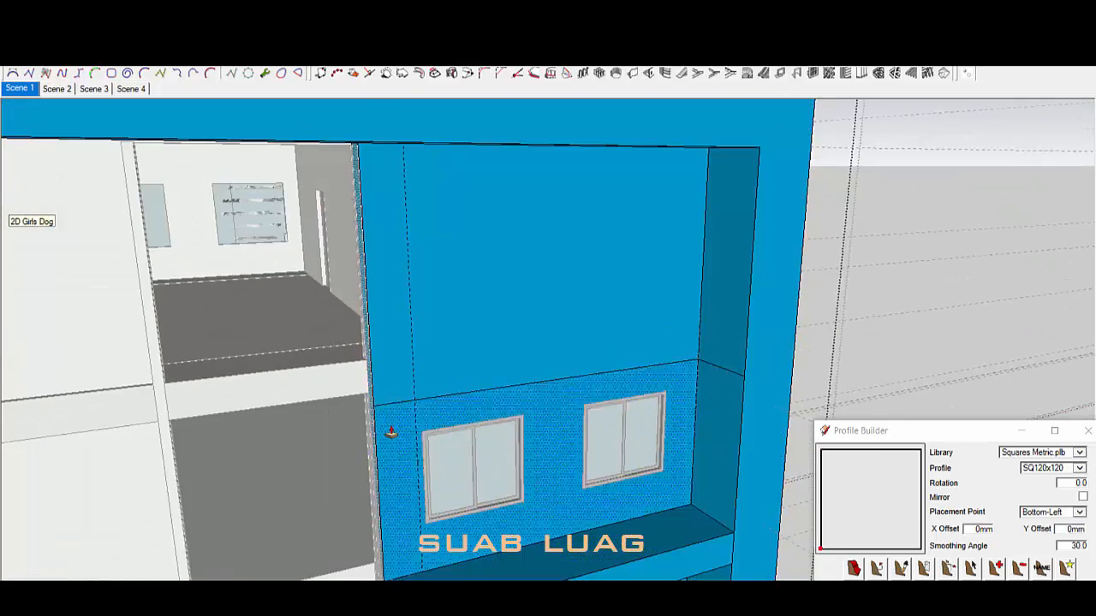
middle_click_drag(392, 433, 455, 311)
key("e")
left_click(455, 294)
left_click(700, 296)
middle_click_drag(695, 299, 692, 342)
scroll(692, 342, "down", 3)
mouse_move(566, 359)
middle_mouse_down()
mouse_move(569, 406)
mouse_move(543, 443)
mouse_move(582, 427)
middle_mouse_up()
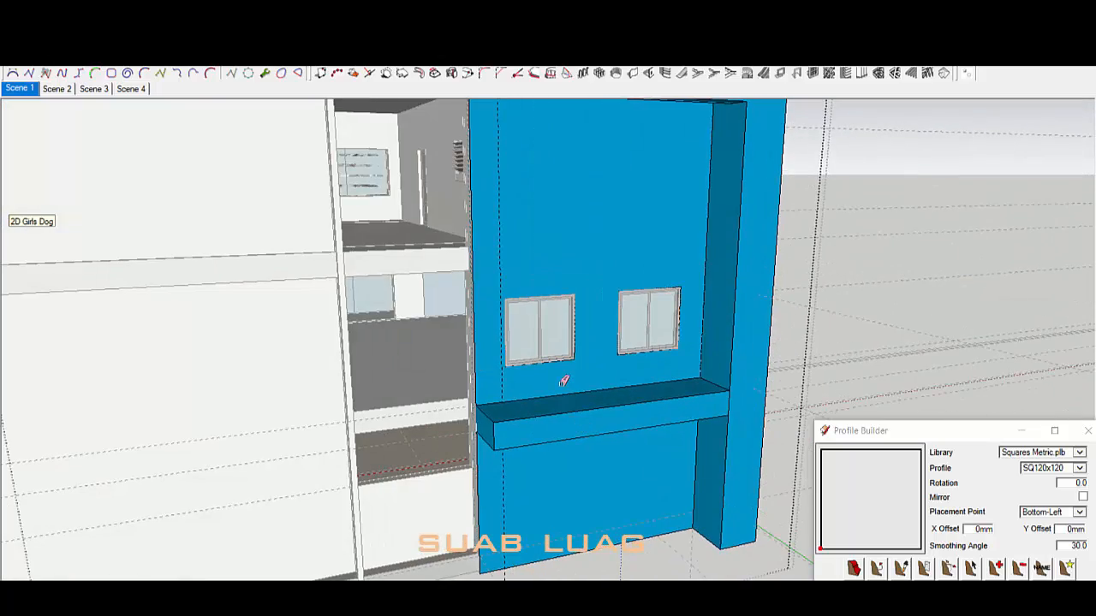
Step: Draw a vertical edge on the upper blue wall face
mouse_move(540, 306)
middle_mouse_down()
mouse_move(810, 254)
mouse_move(731, 260)
mouse_move(664, 316)
mouse_move(684, 291)
mouse_move(611, 277)
middle_mouse_up()
left_click(646, 247)
scroll(643, 270, "down", 3)
scroll(643, 291, "up", 3)
key("l")
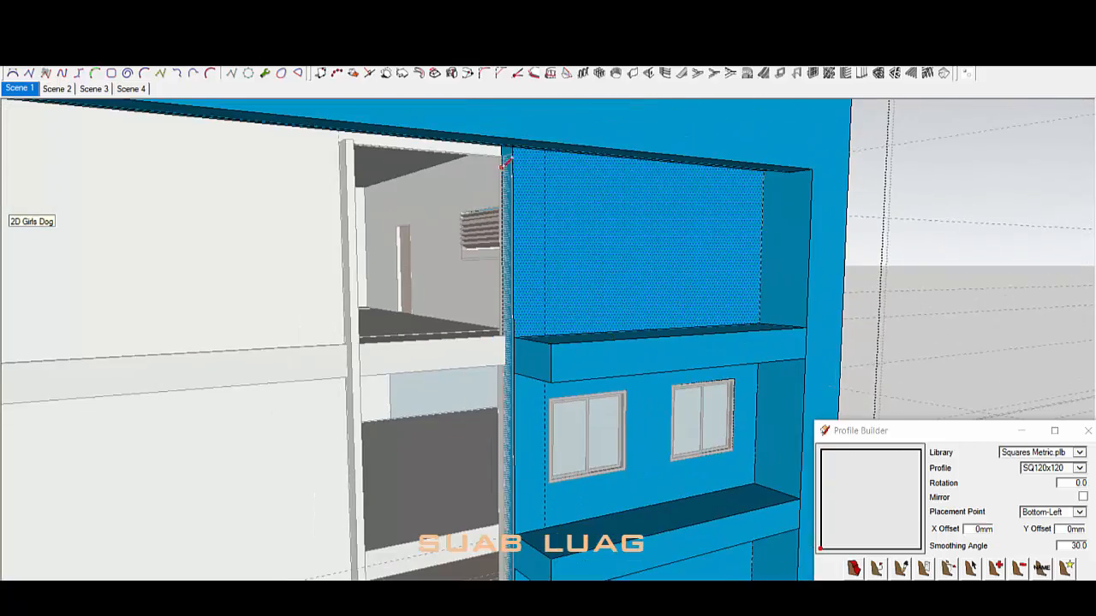
left_click(544, 334)
middle_click_drag(544, 338, 499, 482)
scroll(396, 386, "up", 3)
middle_click_drag(396, 386, 638, 174)
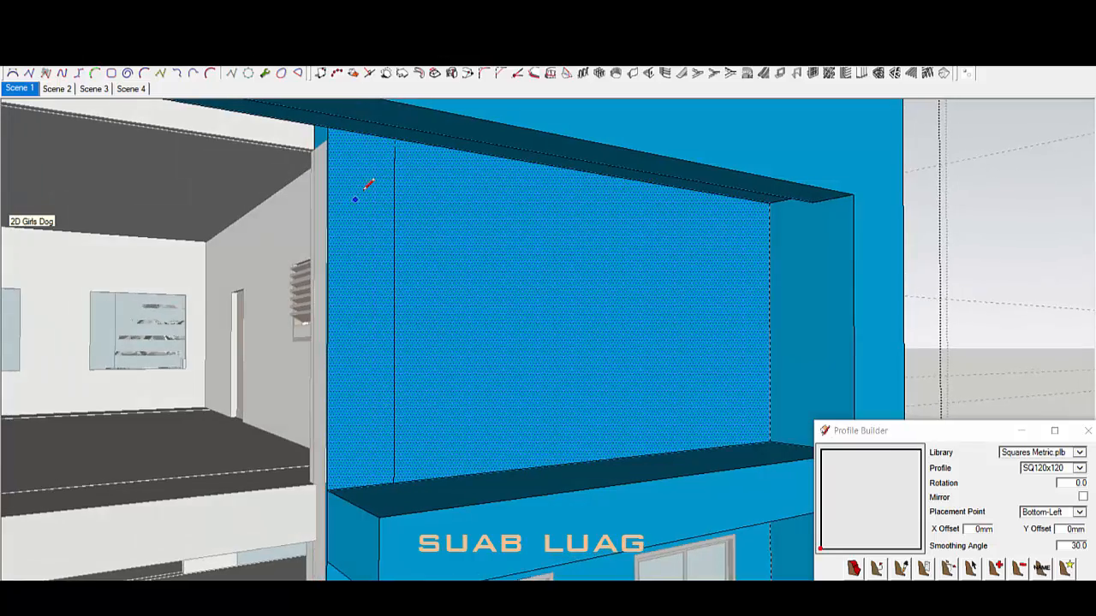
scroll(363, 190, "up", 3)
middle_click_drag(397, 137, 612, 317)
scroll(244, 230, "down", 4)
middle_click_drag(514, 308, 394, 356)
scroll(394, 356, "up", 2)
Step: Inside the wall group, Push/Pull the column's side face, then close the group
key("space")
double_click(363, 312)
triple_click(338, 331)
middle_click_drag(368, 304, 85, 419)
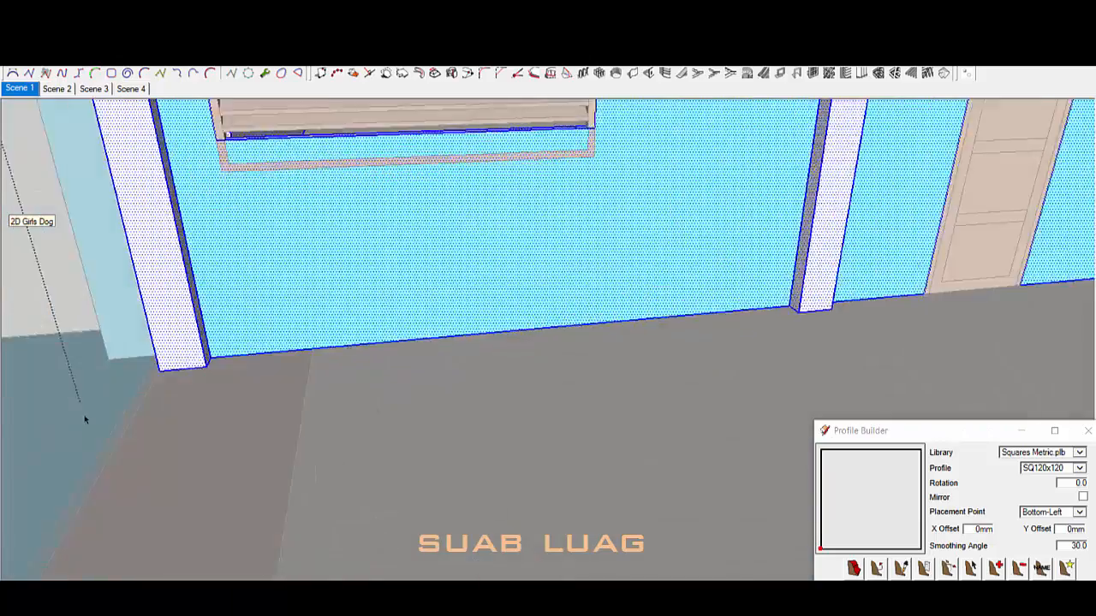
scroll(202, 356, "up", 2)
key("p")
left_click(106, 328)
scroll(107, 328, "down", 4)
middle_click_drag(106, 328, 514, 360)
key("space")
left_click(514, 364)
scroll(518, 364, "up", 2)
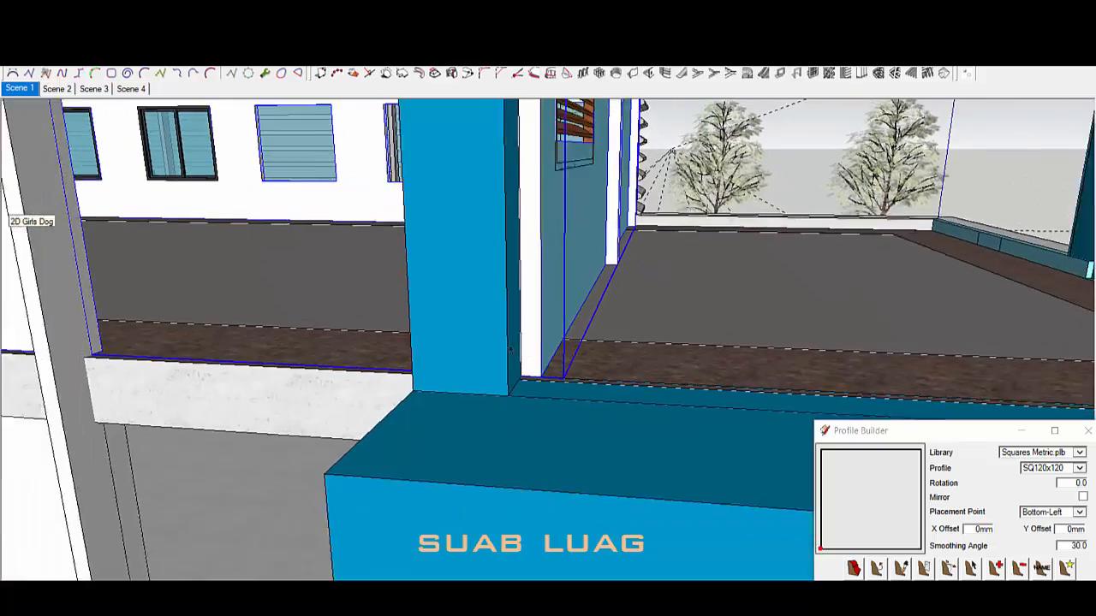
key("t")
scroll(511, 291, "down", 10)
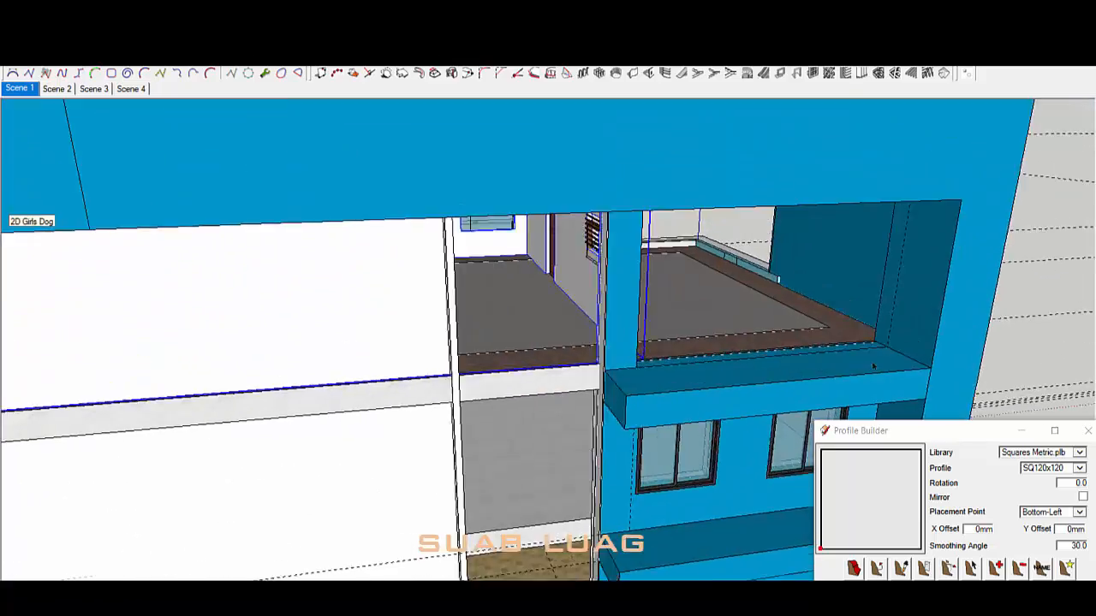
scroll(698, 302, "up", 3)
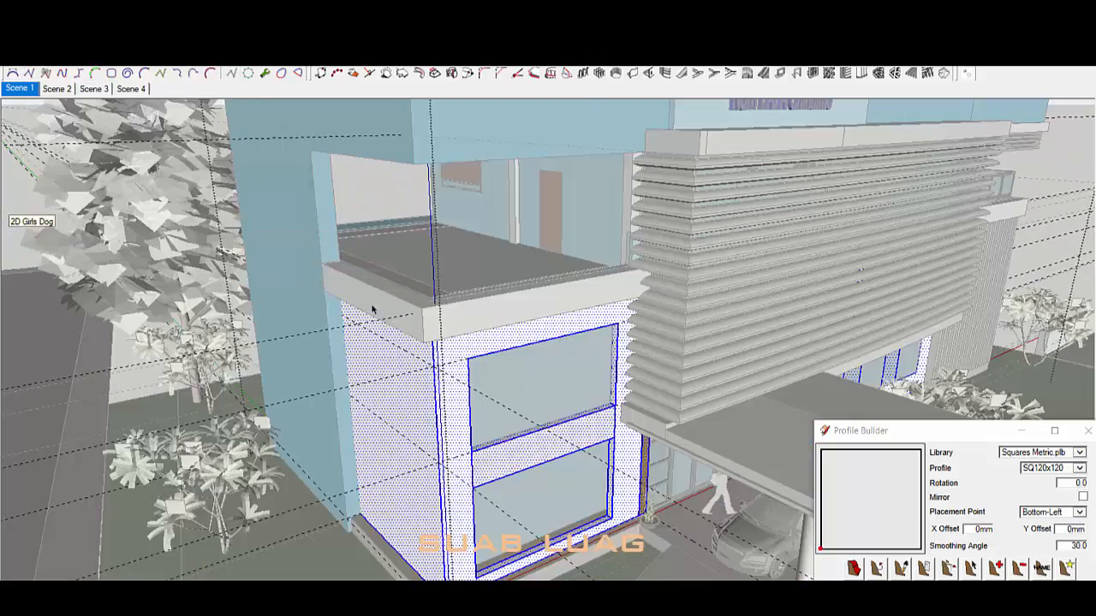
Step: Unhide the hidden slats and railings and orbit round to the rear balcony
left_click(420, 127)
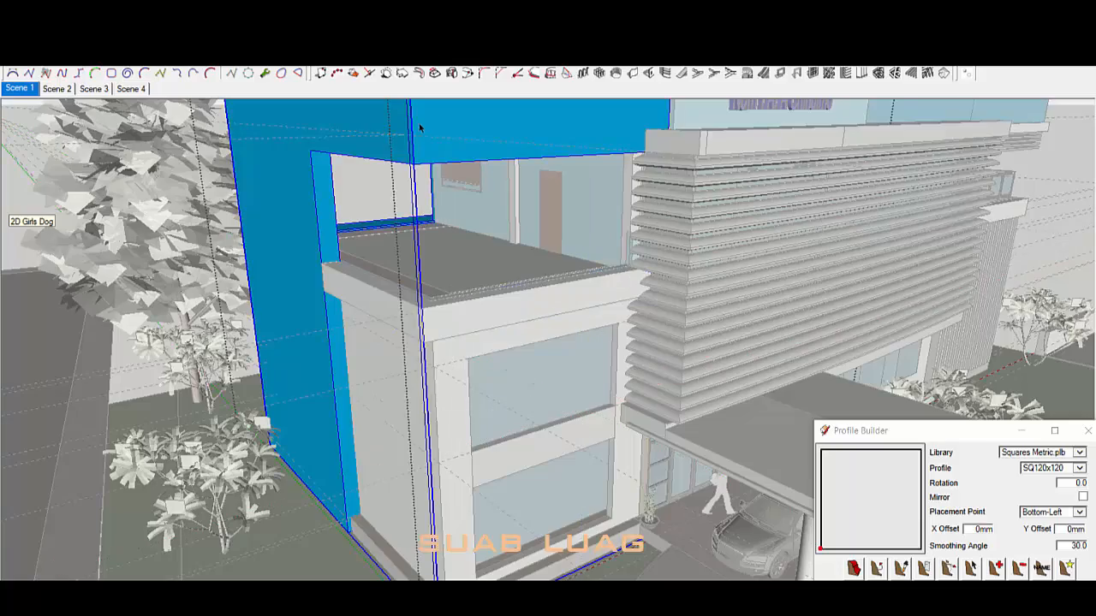
scroll(506, 231, "down", 3)
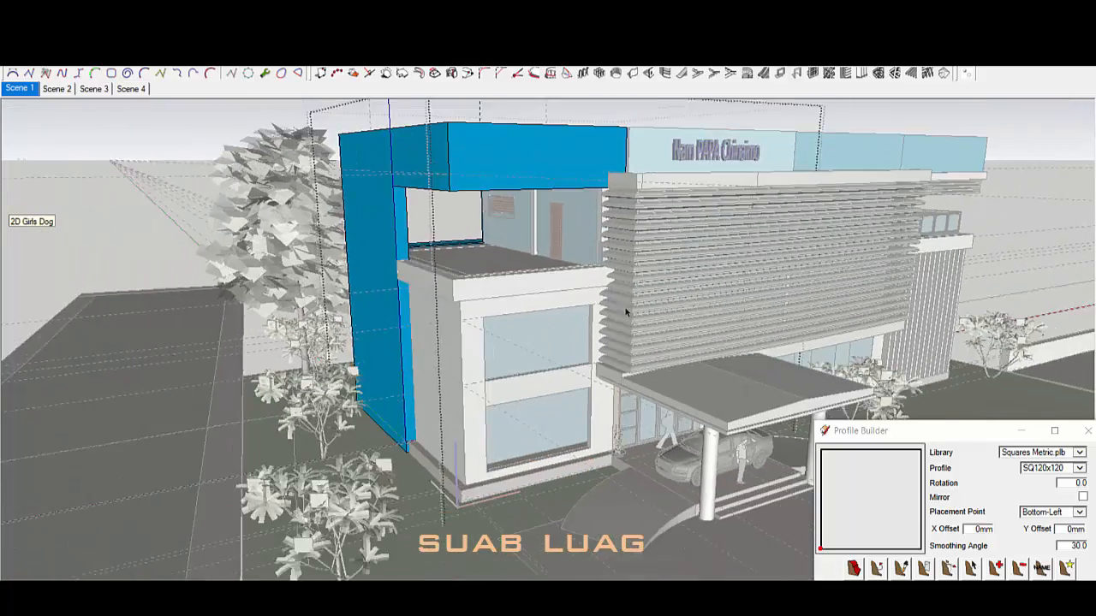
middle_click_drag(626, 311, 574, 274)
left_click(470, 150)
left_click(32, 27)
left_click(279, 274)
middle_click_drag(385, 287, 753, 295)
scroll(516, 291, "up", 3)
middle_click_drag(516, 291, 505, 335)
scroll(505, 336, "up", 5)
Step: Open the brown-floored balcony group for editing
left_click(396, 348)
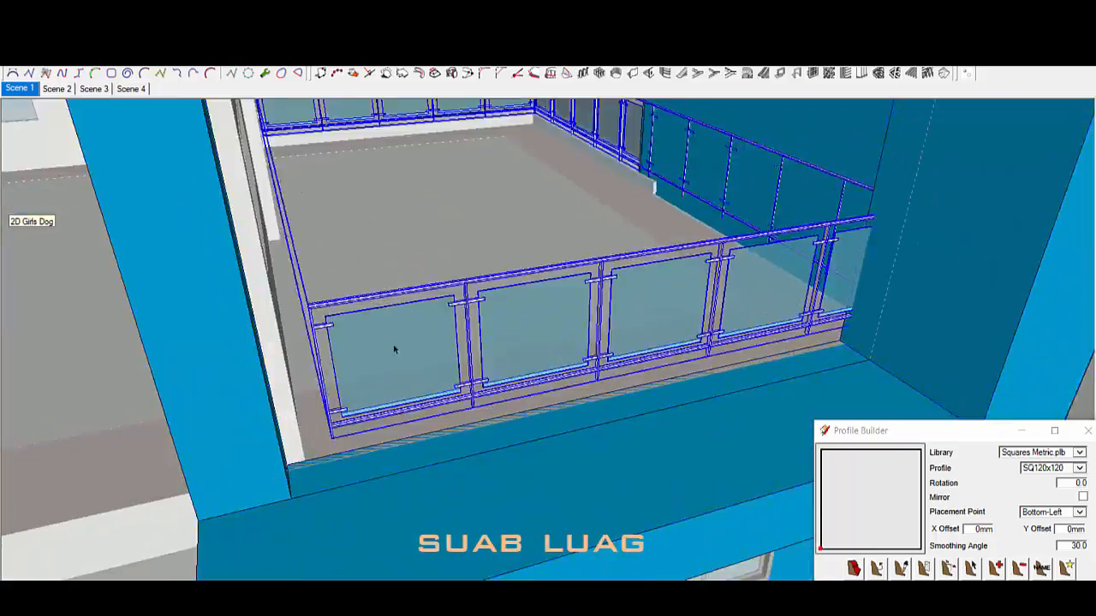
middle_click_drag(397, 347, 377, 360)
scroll(430, 302, "up", 2)
scroll(429, 303, "down", 8)
scroll(368, 295, "up", 7)
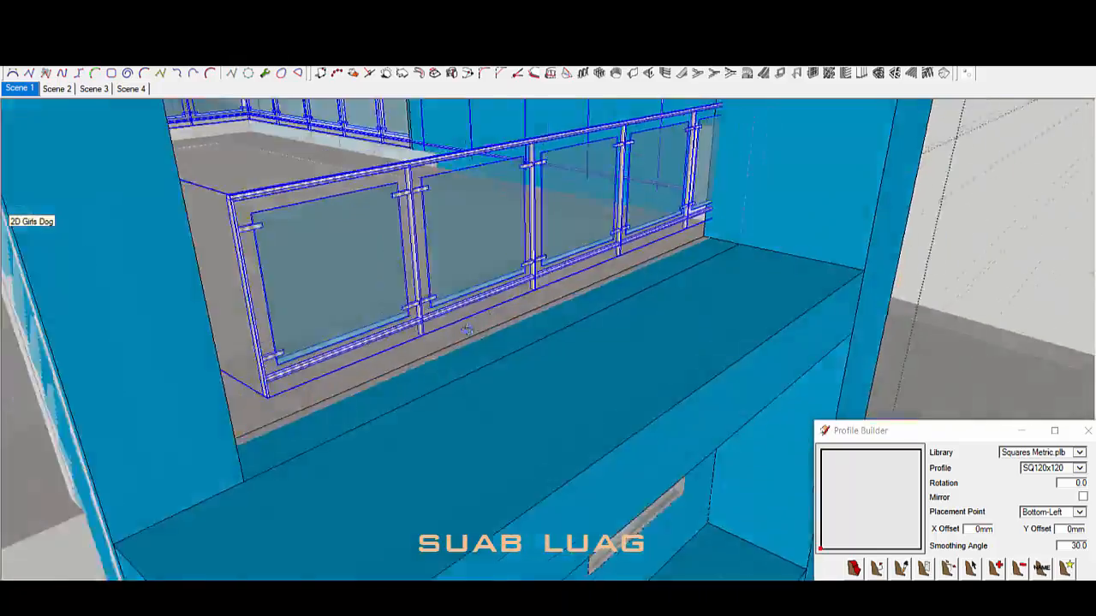
left_click(466, 351)
mouse_move(411, 300)
middle_mouse_down()
mouse_move(462, 342)
mouse_move(482, 323)
mouse_move(578, 318)
mouse_move(252, 399)
middle_mouse_up()
scroll(471, 356, "up", 2)
double_click(482, 367)
left_click(482, 366)
scroll(482, 366, "down", 6)
scroll(176, 305, "up", 3)
Step: Draw a new edge to the brown floor corner and dismiss the Profile Builder window
key("l")
middle_click_drag(169, 302, 142, 258)
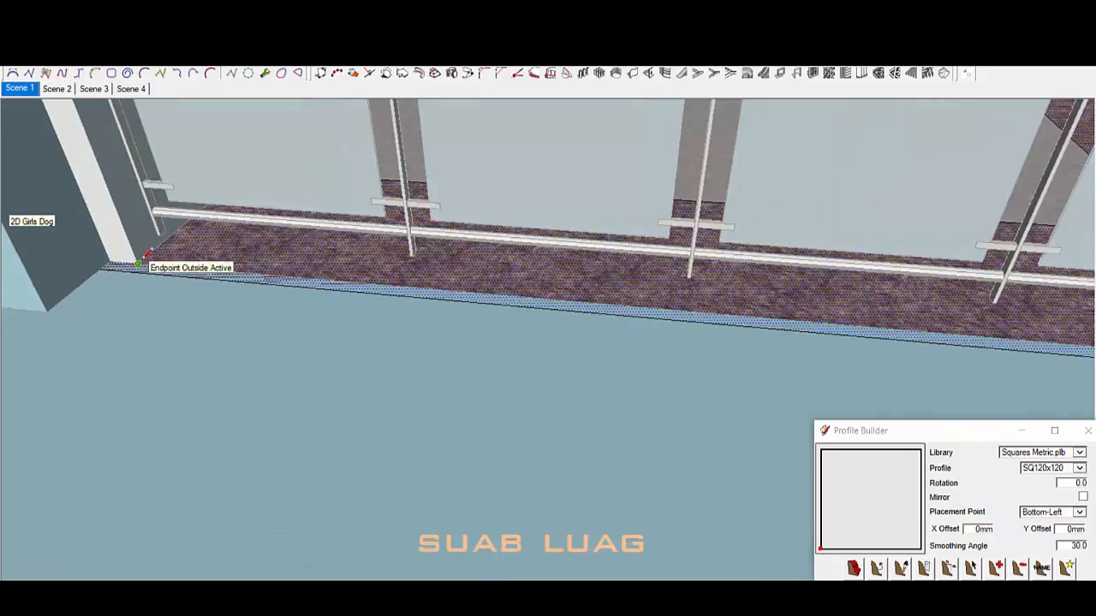
scroll(128, 264, "up", 4)
left_click(147, 263)
scroll(148, 260, "up", 2)
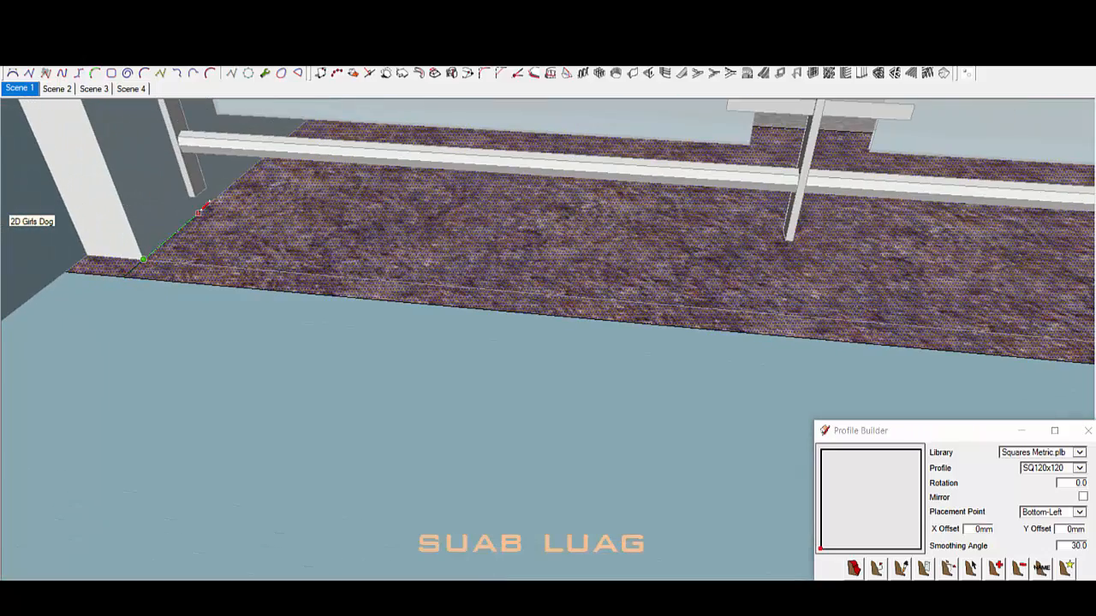
left_click(1089, 432)
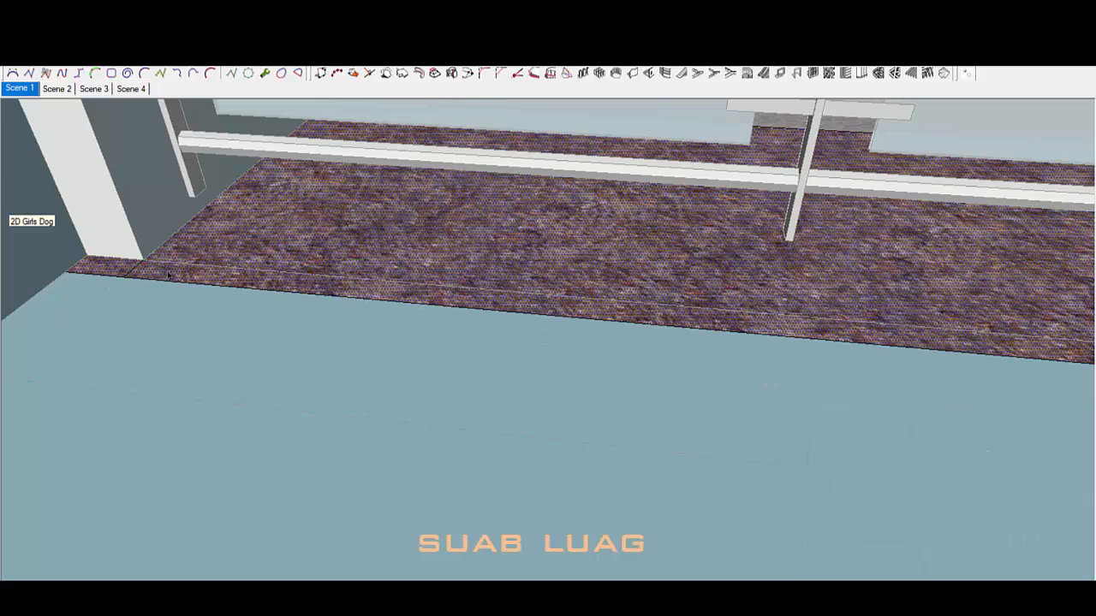
Step: Push/Pull the low ledge's top face up to a greater height
left_click(178, 230)
scroll(179, 230, "down", 6)
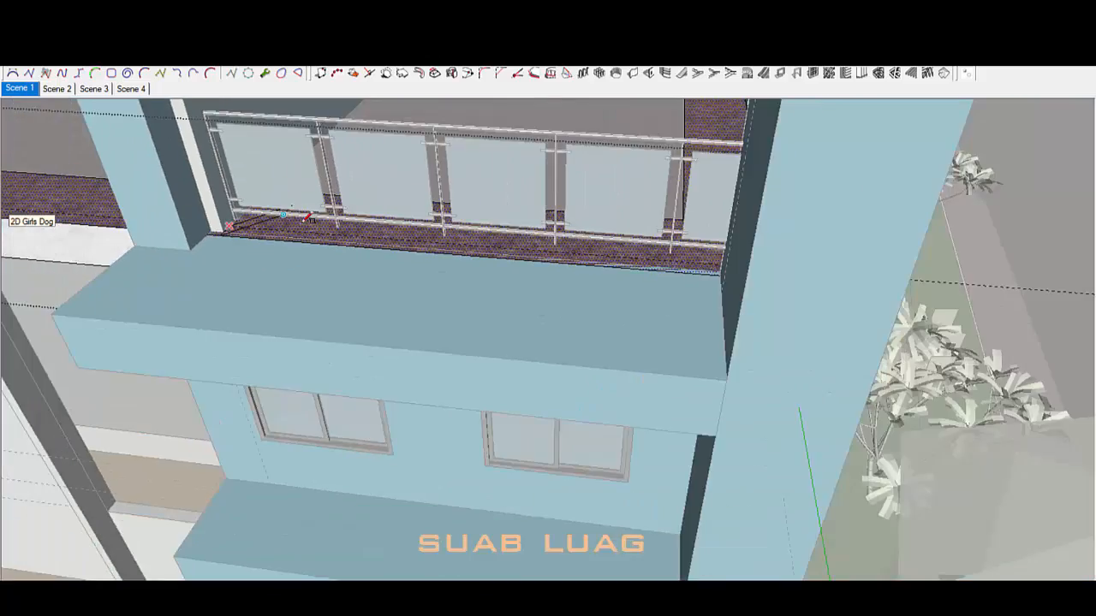
scroll(682, 222, "up", 4)
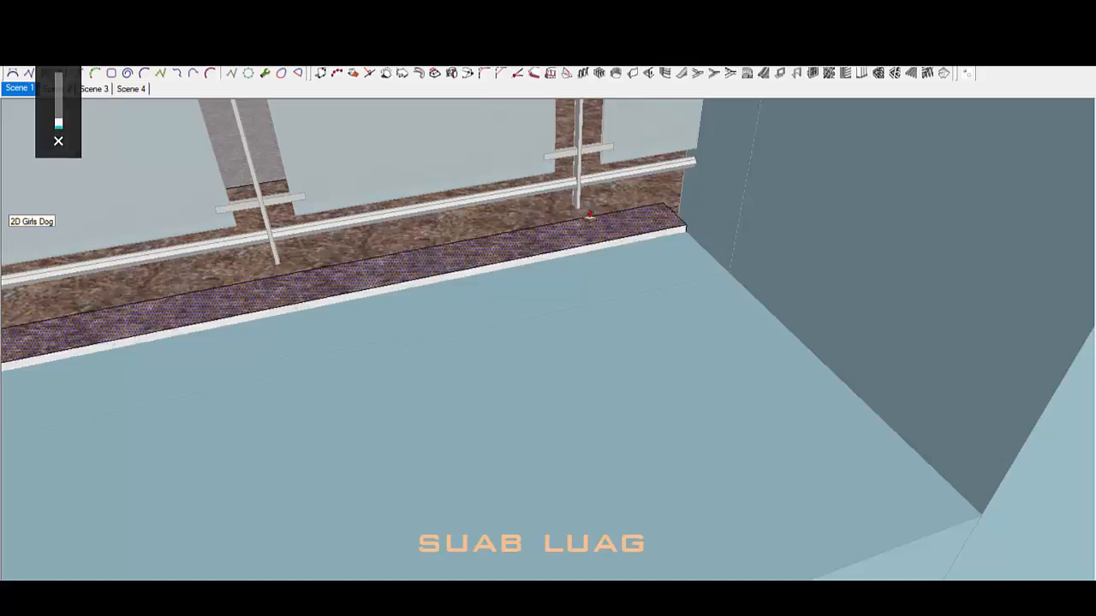
left_click(588, 211)
scroll(527, 273, "down", 3)
scroll(656, 196, "up", 4)
middle_click_drag(527, 273, 801, 209)
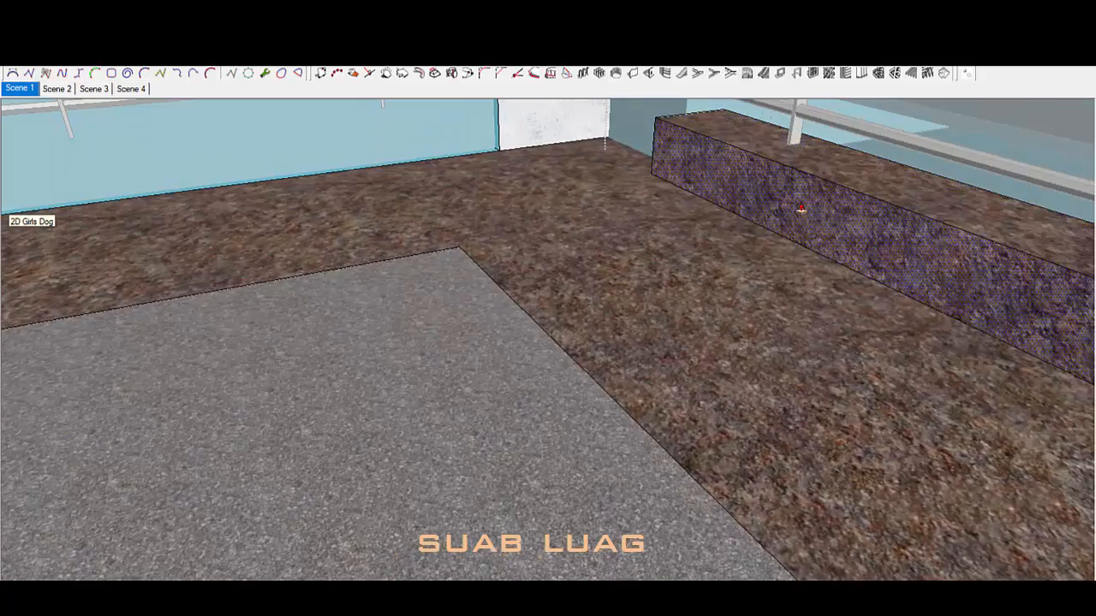
middle_click_drag(688, 112, 601, 274)
Step: Paint the room floor and ledge with Polished Concrete Old
key("b")
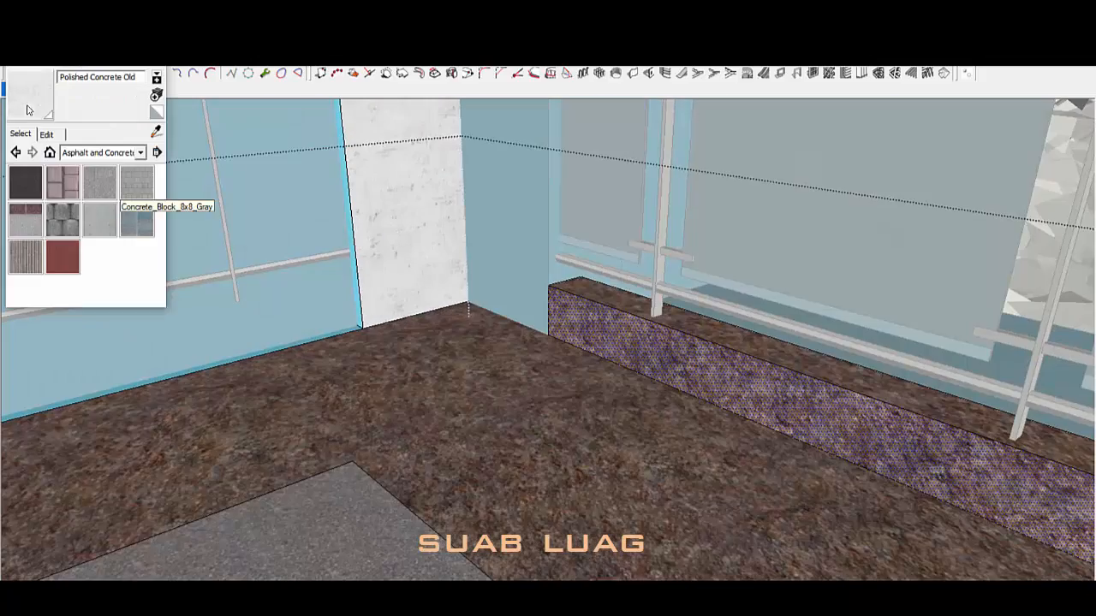
middle_click_drag(768, 362, 742, 337)
scroll(742, 337, "down", 2)
left_click(514, 433)
left_click(385, 480)
key("space")
left_click(386, 479)
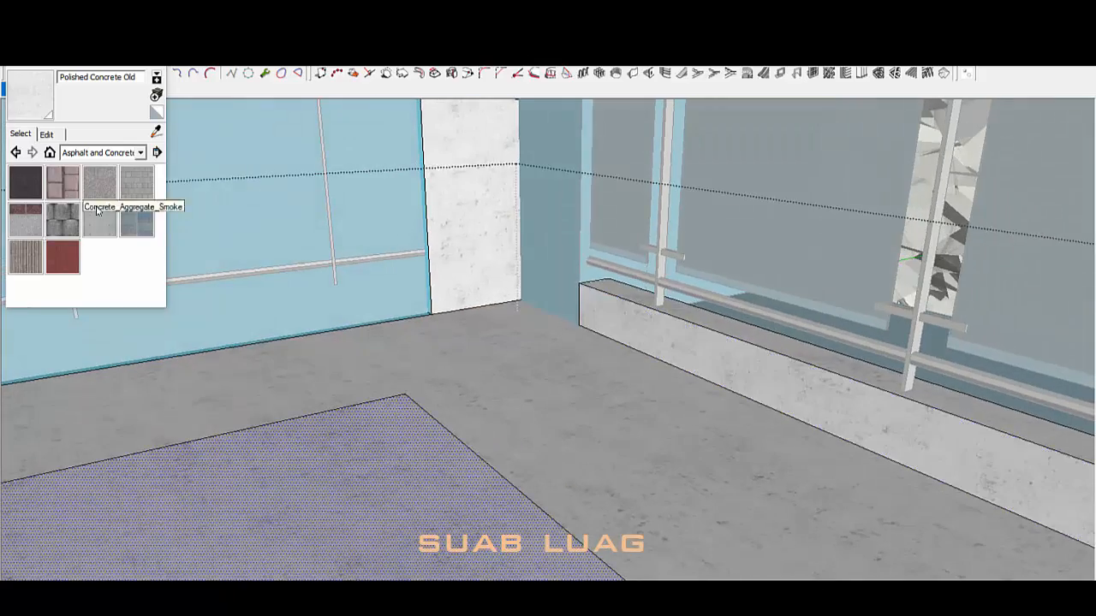
Step: Give the balcony slab the Tile_Ceramic_Natural finish
left_click(272, 485)
mouse_move(591, 385)
middle_mouse_down()
mouse_move(604, 431)
mouse_move(188, 451)
mouse_move(707, 435)
mouse_move(656, 370)
middle_mouse_up()
scroll(707, 435, "down", 6)
key("space")
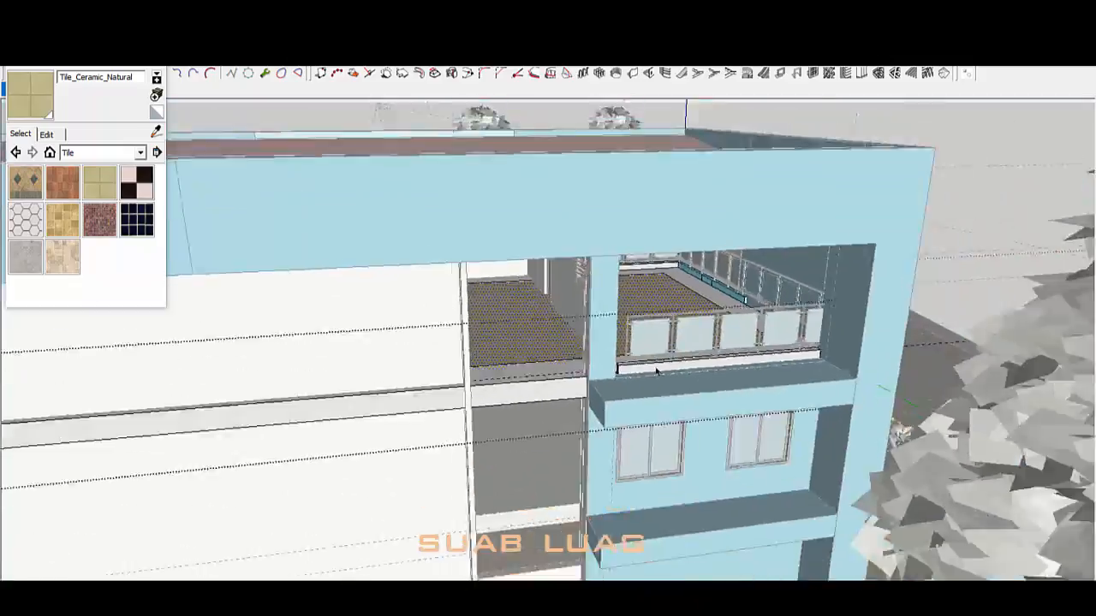
Step: Exit the group being edited
scroll(443, 394, "down", 4)
scroll(442, 398, "up", 4)
middle_click_drag(443, 397, 573, 329)
left_click(600, 318)
Step: Orbit around the building's side, roof and low front facade toward the balcony
scroll(634, 299, "down", 4)
scroll(597, 248, "up", 2)
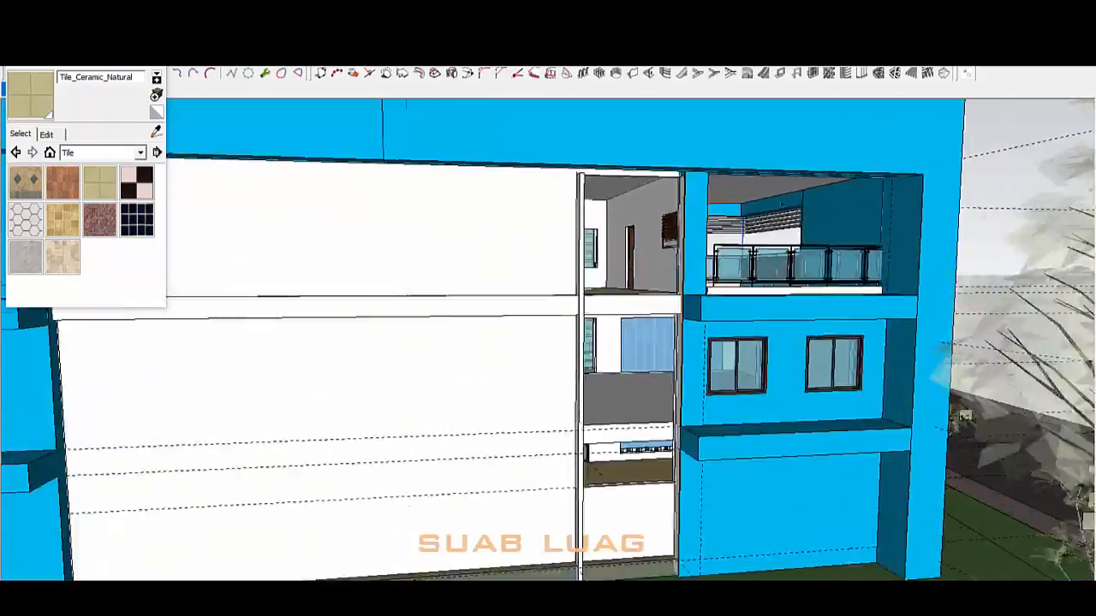
scroll(591, 257, "down", 4)
middle_click_drag(590, 266, 335, 385)
middle_click_drag(445, 364, 737, 346)
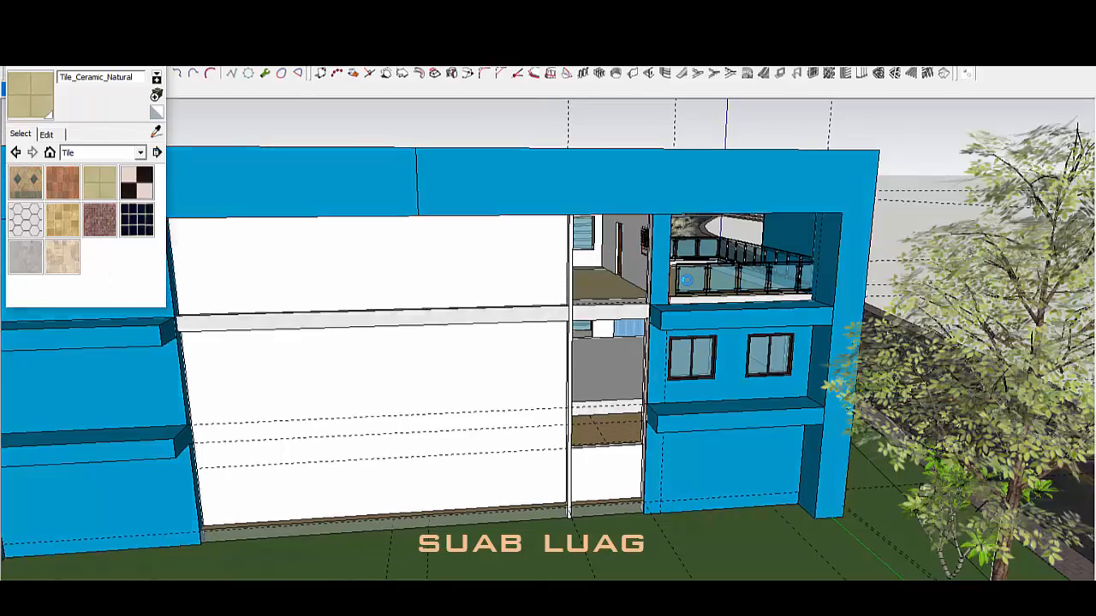
scroll(687, 280, "down", 5)
middle_click_drag(687, 280, 607, 443)
scroll(648, 443, "up", 5)
scroll(771, 231, "up", 5)
Step: Hide the trees, road and site surrounding the building
middle_click_drag(491, 355, 505, 317)
left_click(214, 356)
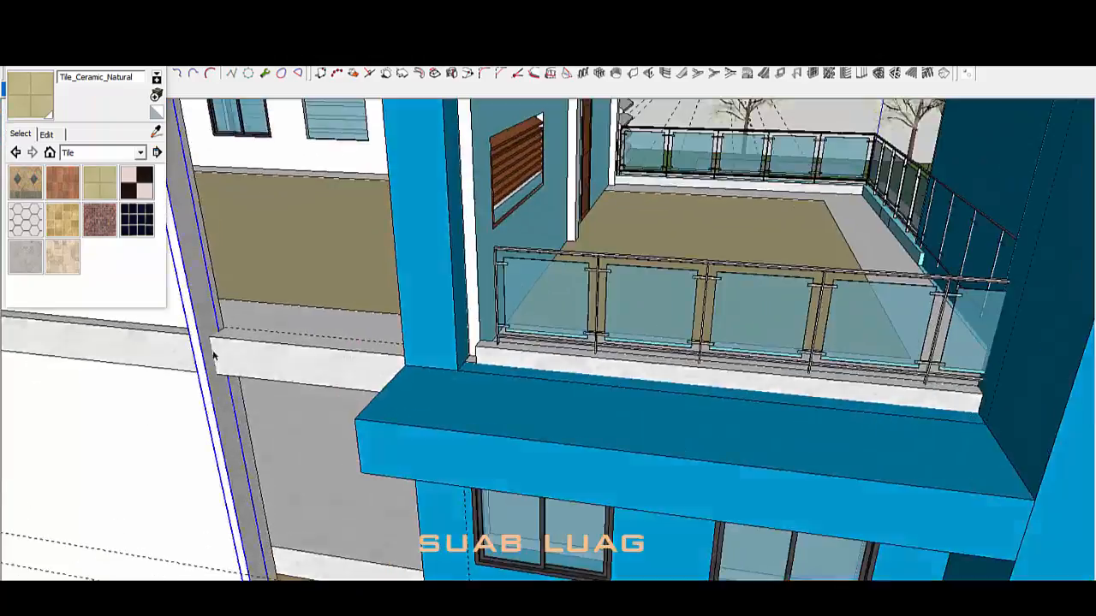
middle_click_drag(214, 356, 379, 364)
scroll(575, 274, "down", 10)
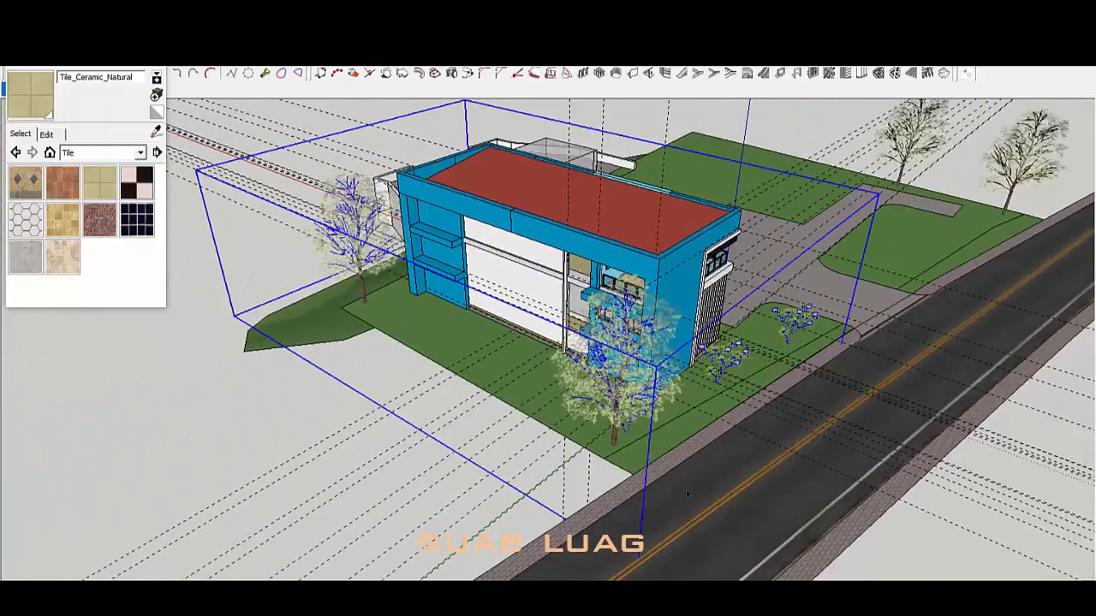
left_click(714, 108)
Step: Orbit over the facade, windows, side wall and glass-railed balcony back to a frontal view
scroll(666, 291, "up", 3)
middle_click_drag(666, 291, 666, 315)
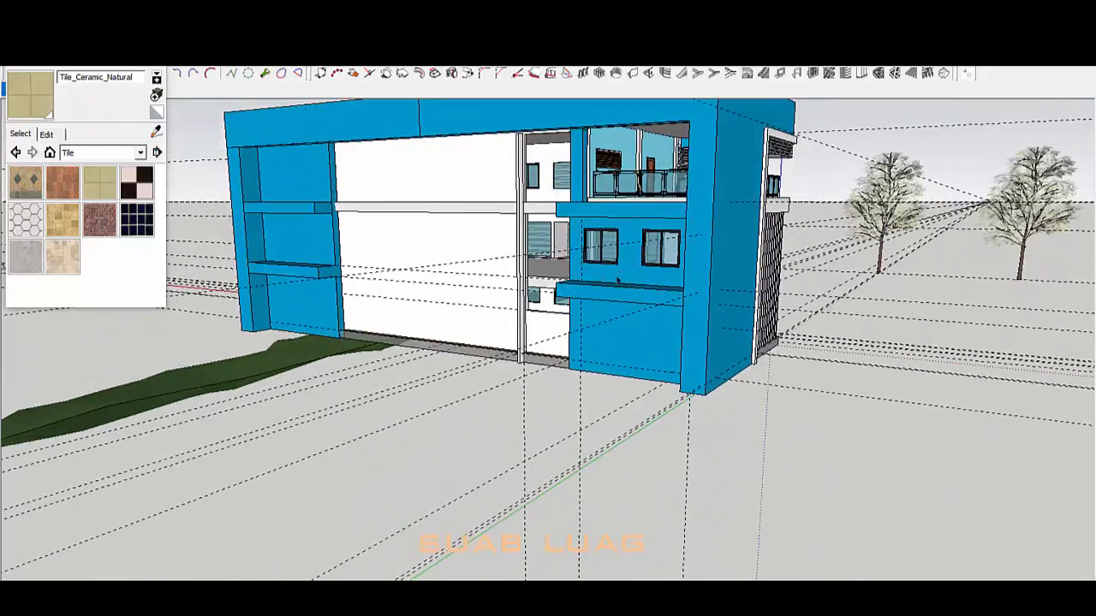
scroll(551, 319, "up", 2)
middle_click_drag(552, 319, 560, 416)
scroll(599, 257, "up", 3)
middle_click_drag(599, 257, 460, 294)
scroll(460, 294, "down", 3)
scroll(381, 115, "up", 2)
scroll(381, 115, "down", 3)
scroll(462, 342, "up", 3)
middle_click_drag(513, 377, 758, 546)
middle_click_drag(605, 351, 759, 223)
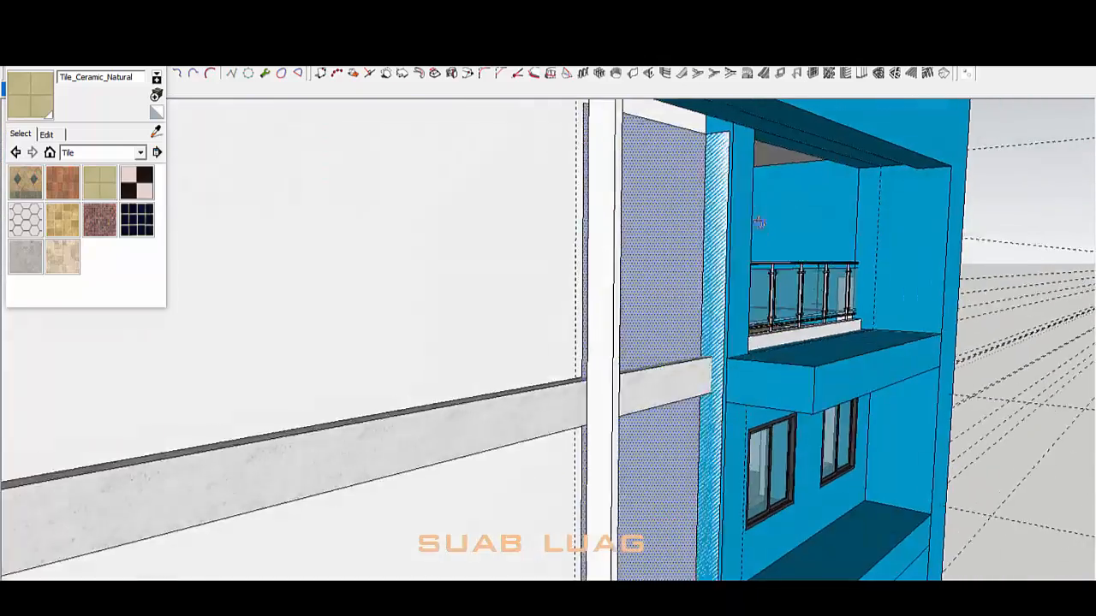
middle_click_drag(614, 170, 514, 256)
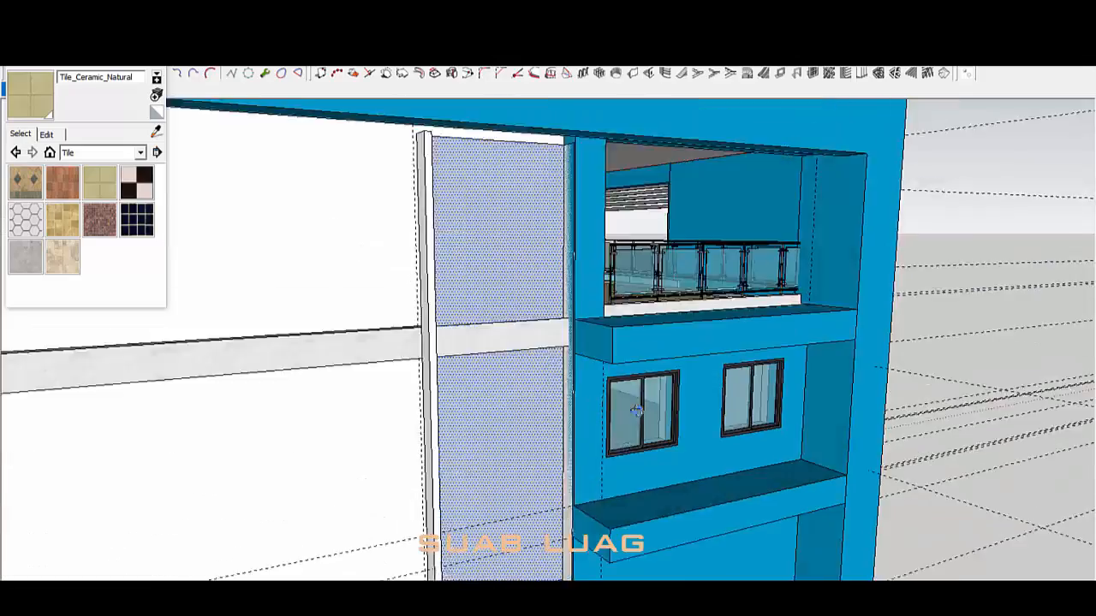
scroll(602, 166, "up", 5)
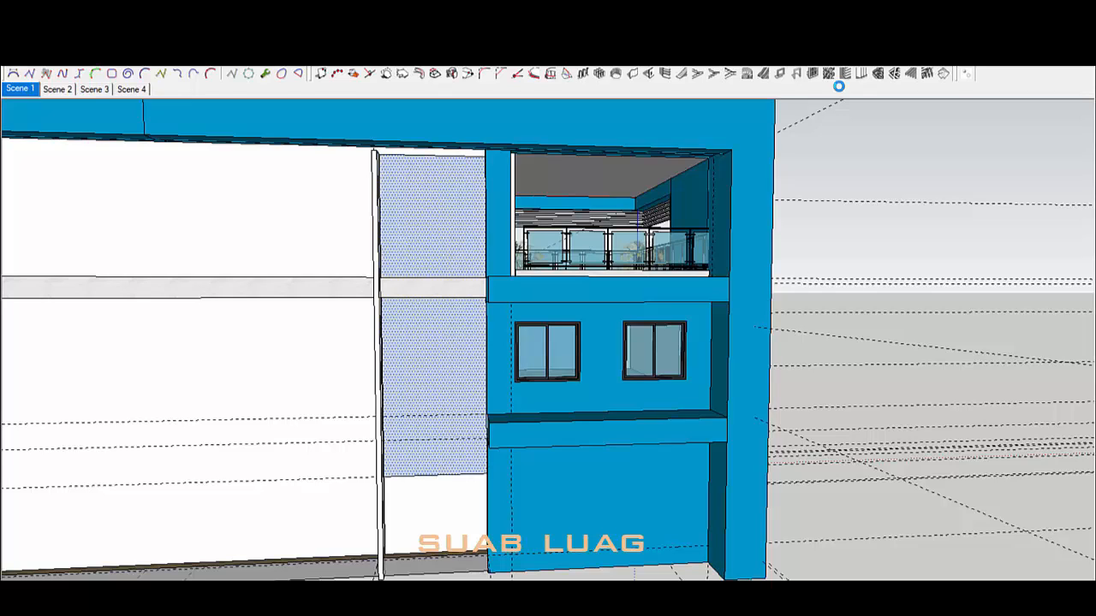
Step: Divide the opening into a 6-row, 3-column panel grid and create the window frame
left_click(813, 74)
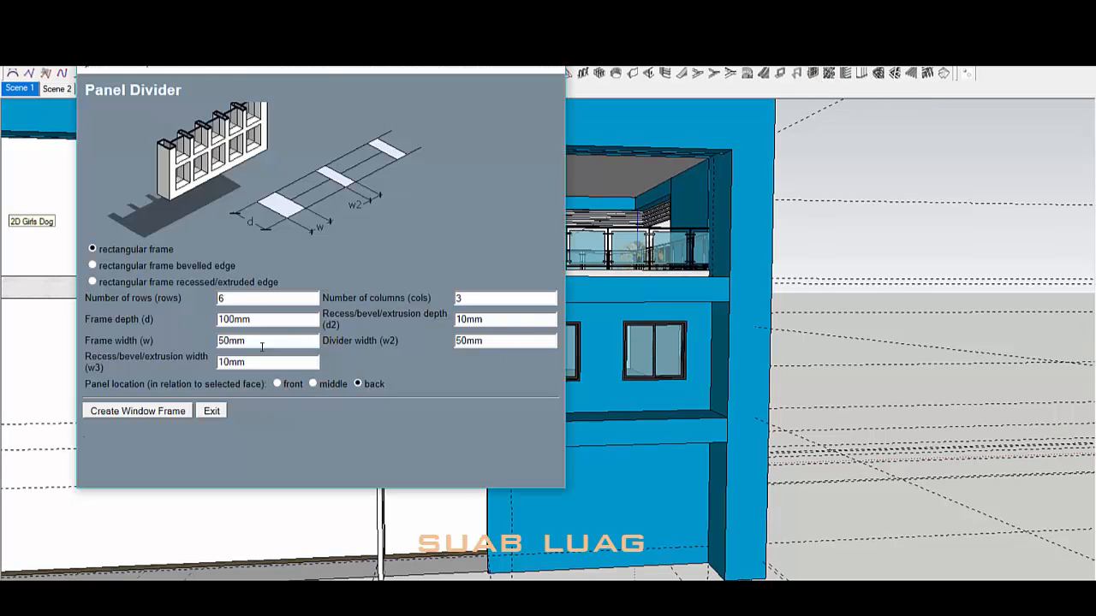
left_click(138, 411)
scroll(475, 436, "up", 10)
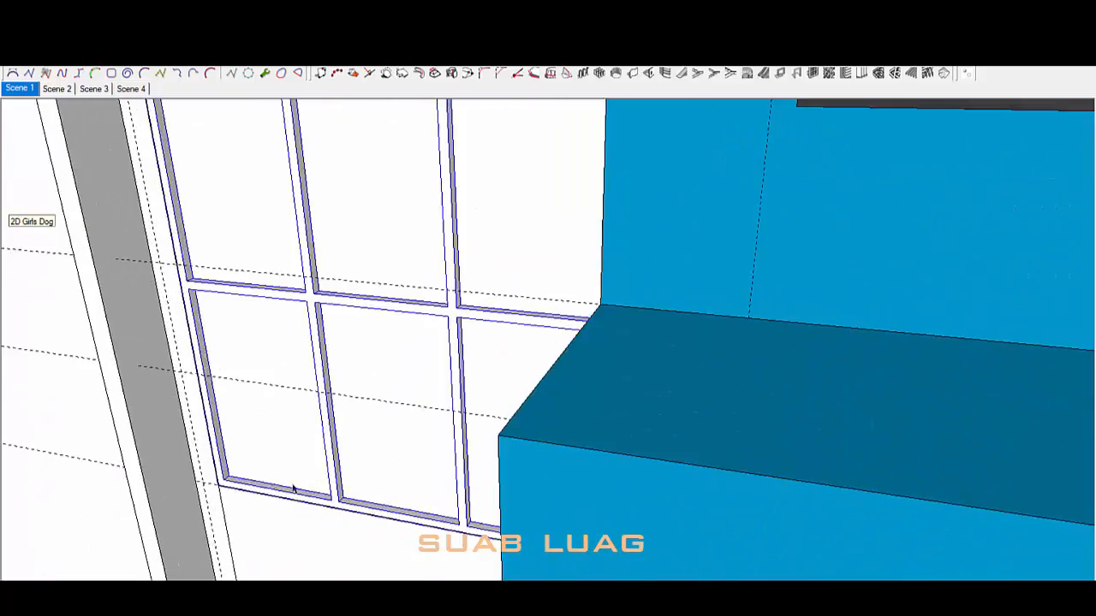
middle_click_drag(293, 489, 854, 297)
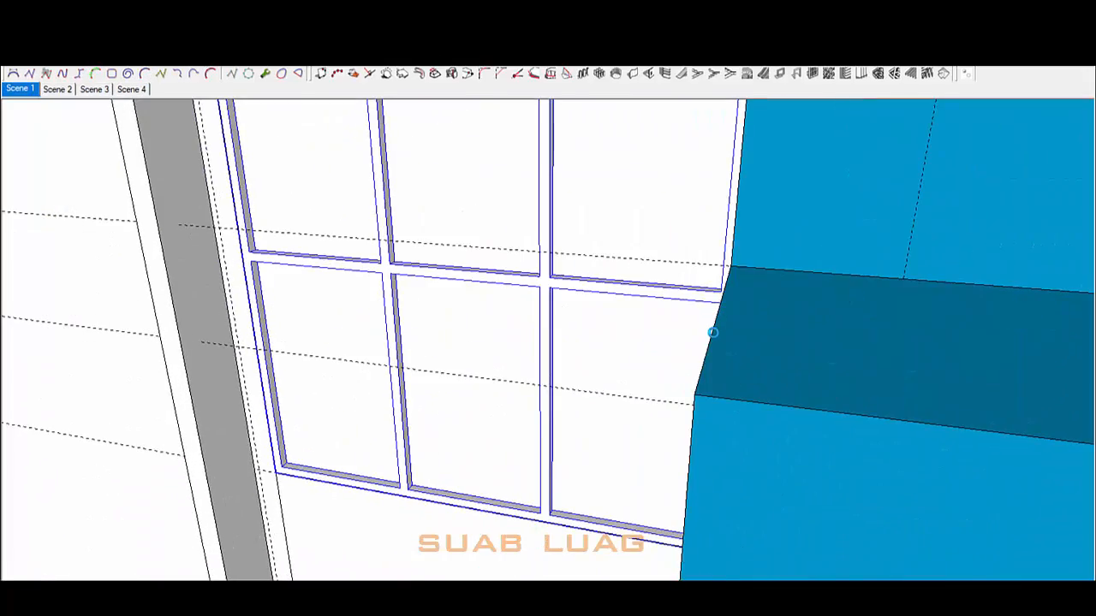
Step: Paint the window panes with translucent glass
double_click(341, 460)
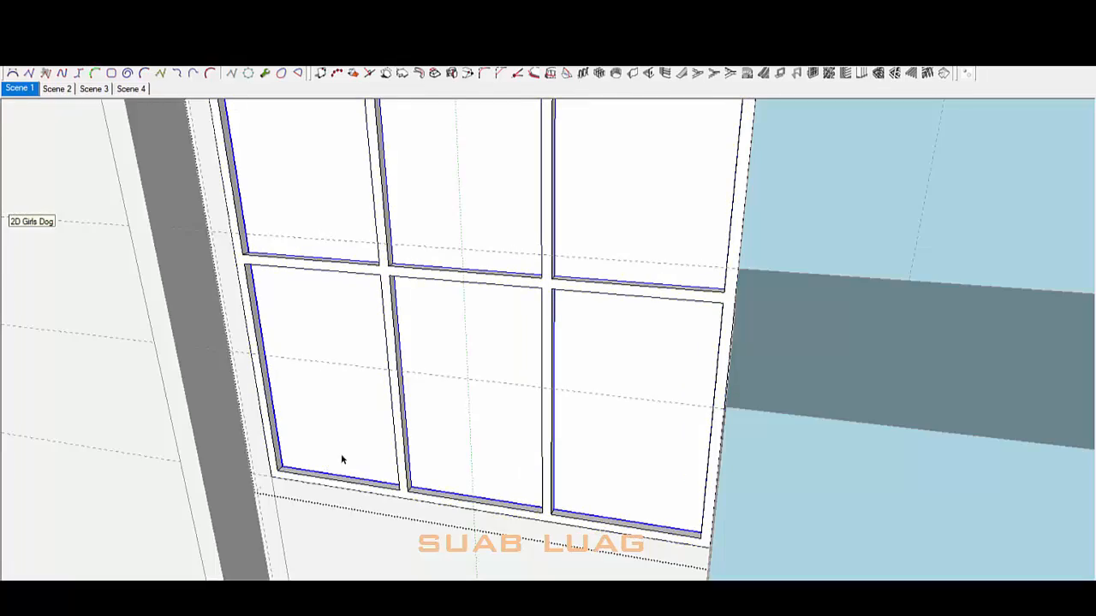
left_click(156, 132)
scroll(621, 390, "down", 4)
left_click(959, 150)
left_click(518, 406)
scroll(503, 452, "up", 5)
key("space")
Step: Paint the window frame Aluminum
triple_click(509, 474)
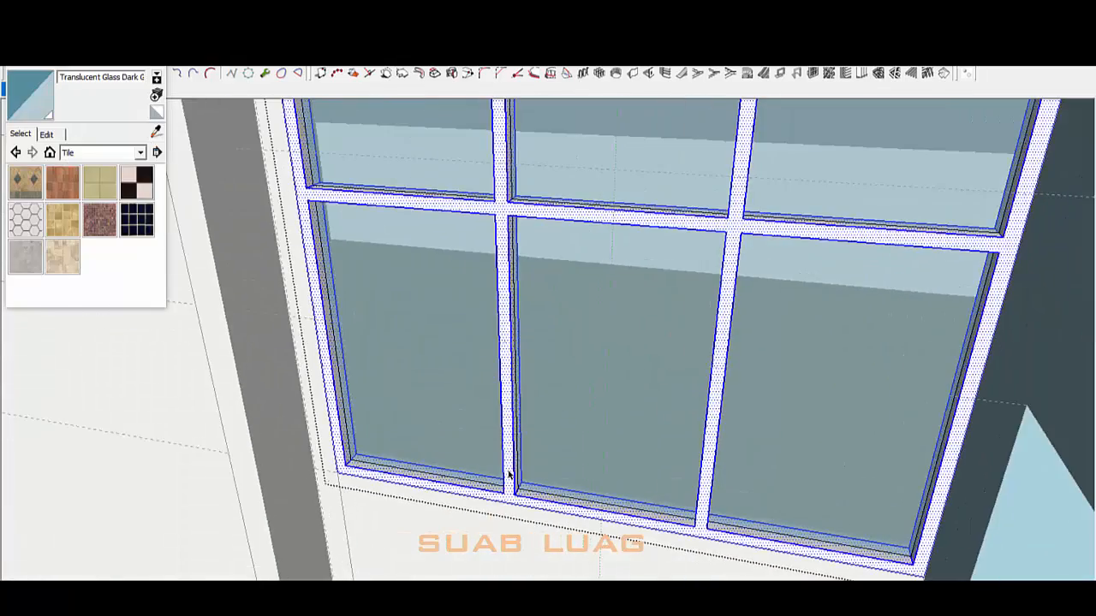
left_click(155, 132)
scroll(639, 388, "down", 5)
scroll(898, 222, "up", 2)
left_click(897, 224)
left_click(643, 447)
scroll(642, 447, "down", 8)
mouse_move(643, 448)
middle_mouse_down()
mouse_move(665, 337)
mouse_move(702, 456)
mouse_move(680, 539)
mouse_move(534, 526)
mouse_move(534, 433)
middle_mouse_up()
scroll(665, 338, "up", 2)
scroll(633, 532, "up", 4)
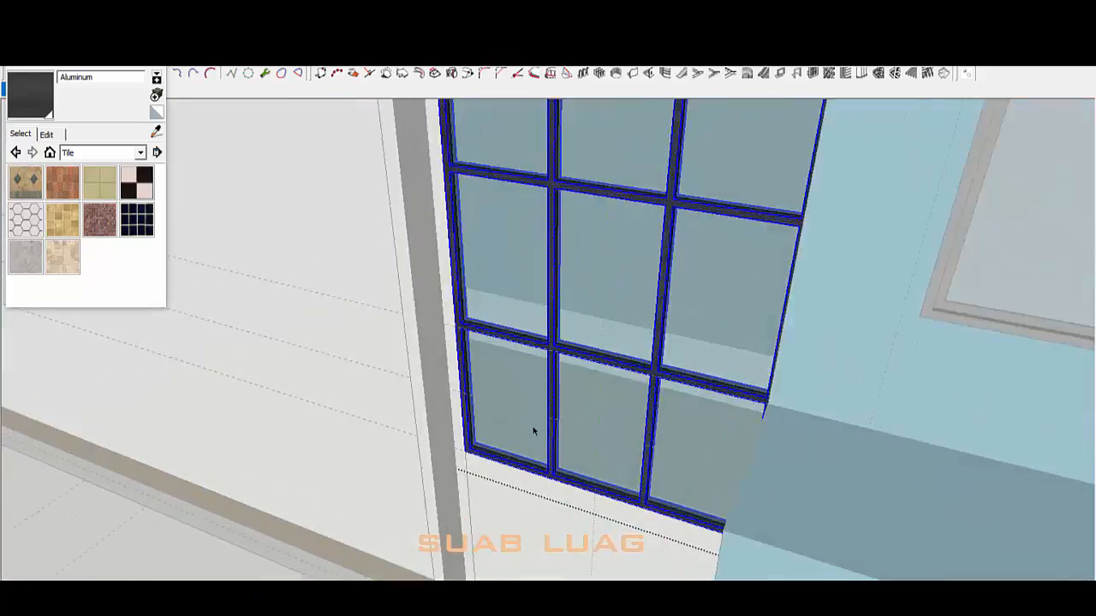
scroll(534, 431, "up", 4)
Step: Push the glass panes back into the frame with Push/Pull
triple_click(483, 345)
double_click(484, 349)
key("p")
left_click(484, 349)
scroll(591, 330, "down", 3)
double_click(658, 357)
double_click(796, 377)
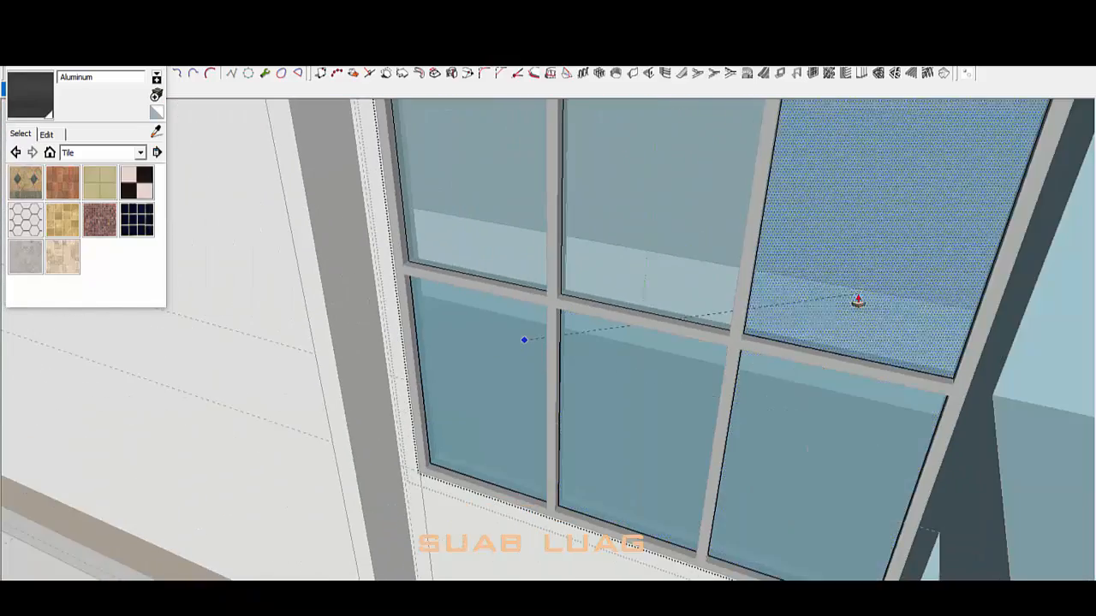
double_click(856, 301)
scroll(609, 495, "down", 5)
Step: Orbit in to inspect the beam above the window and the pane grid
middle_click_drag(609, 496, 585, 320)
middle_click_drag(732, 351, 570, 330)
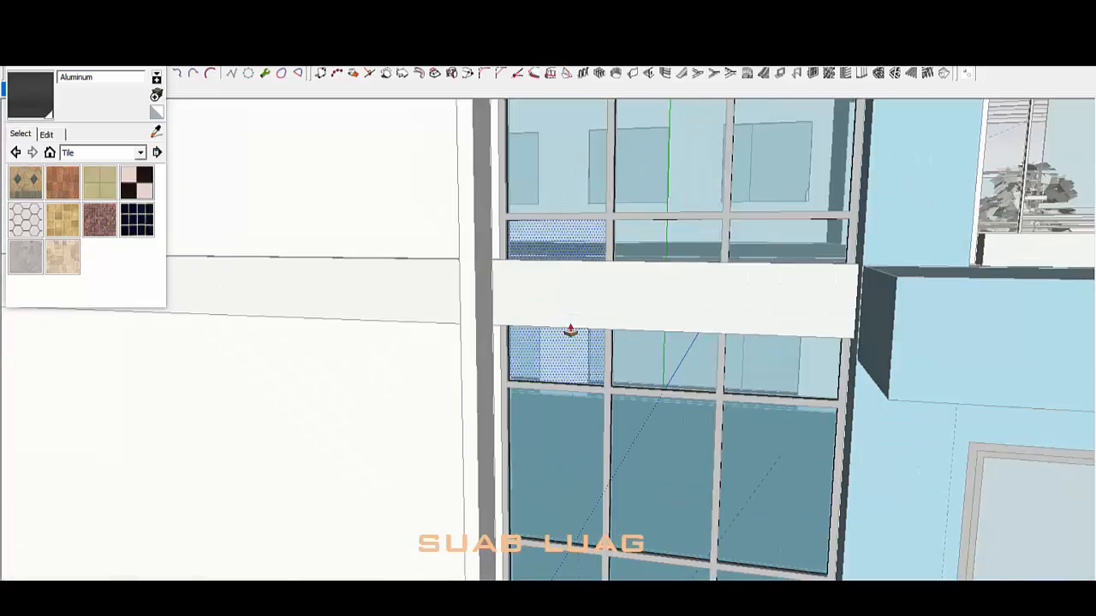
middle_click_drag(782, 382, 695, 261)
scroll(616, 291, "up", 2)
middle_click_drag(803, 251, 523, 242)
scroll(872, 349, "up", 1)
scroll(632, 419, "down", 4)
Step: Orbit out to view the whole building from the front
middle_click_drag(632, 420, 742, 281)
scroll(773, 267, "down", 8)
scroll(673, 423, "up", 3)
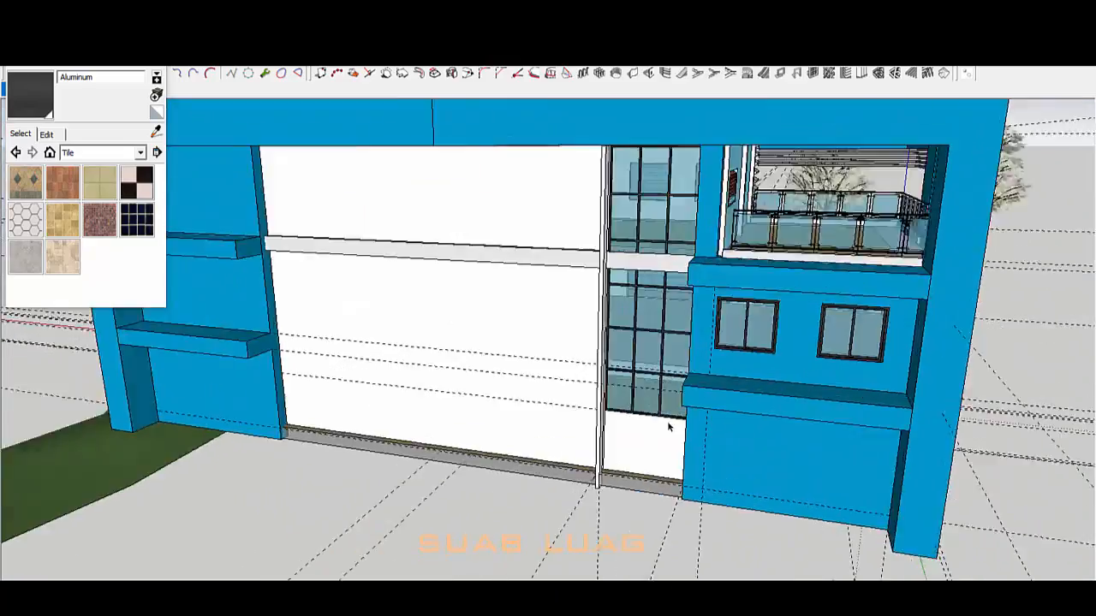
scroll(779, 367, "up", 2)
scroll(710, 448, "down", 1)
scroll(822, 363, "up", 2)
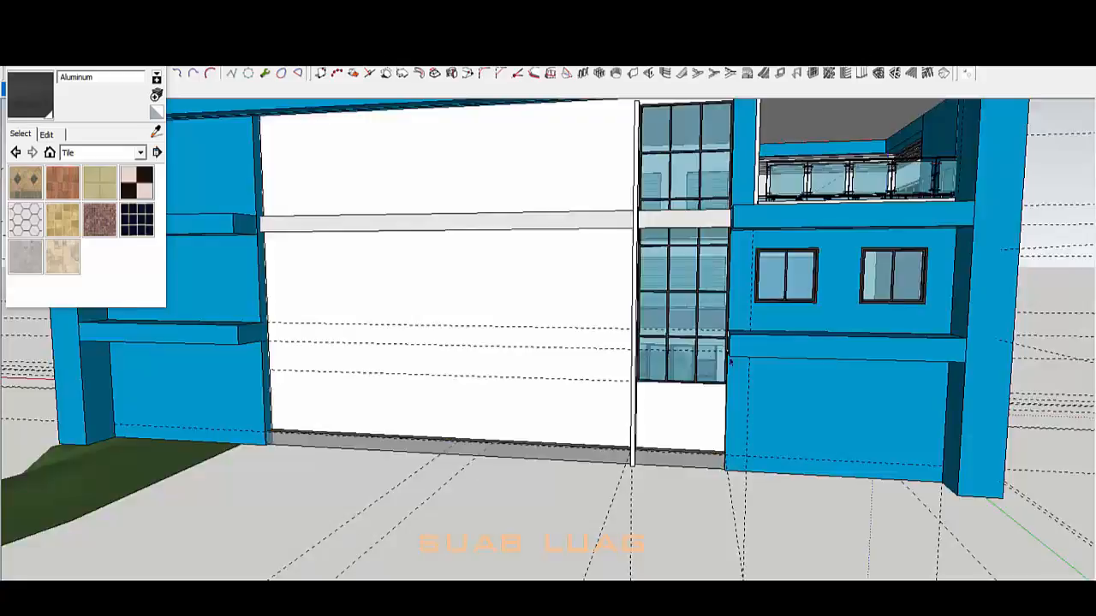
scroll(548, 308, "down", 3)
middle_click_drag(548, 308, 600, 325)
Step: Delete the right window on the blue wall, leaving an empty opening
scroll(548, 308, "up", 2)
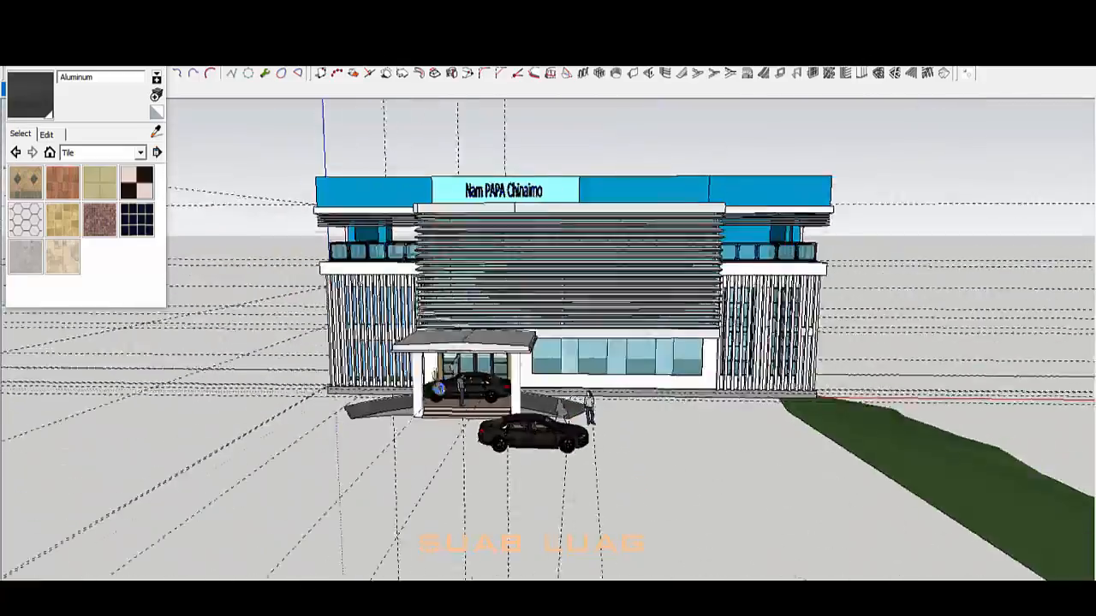
middle_click_drag(439, 389, 411, 407)
scroll(796, 360, "up", 3)
middle_click_drag(557, 471, 614, 491)
scroll(590, 494, "up", 5)
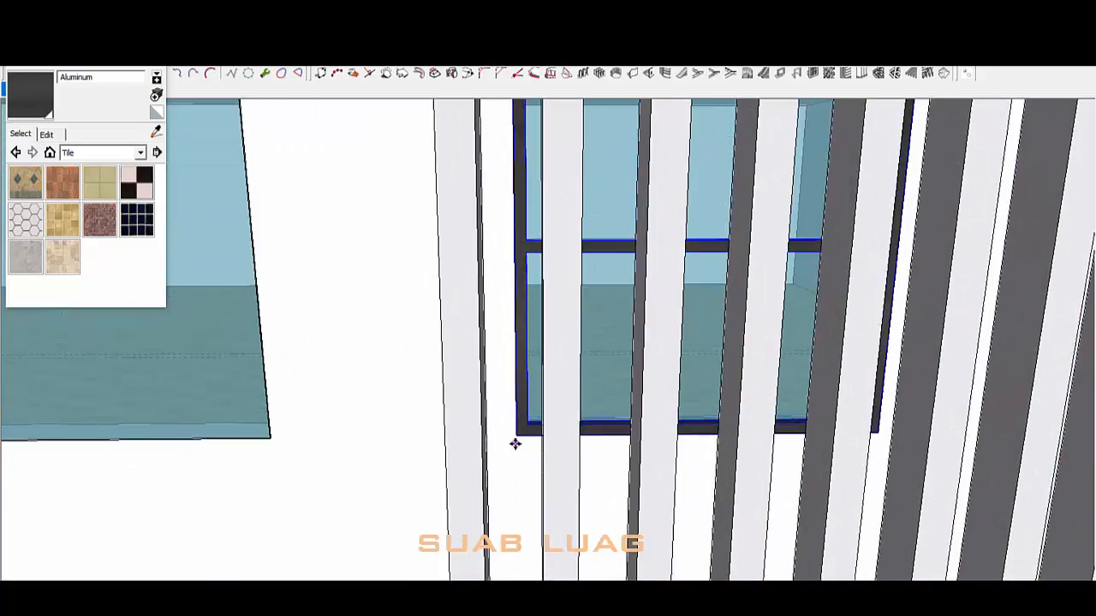
scroll(514, 443, "down", 5)
scroll(548, 343, "down", 3)
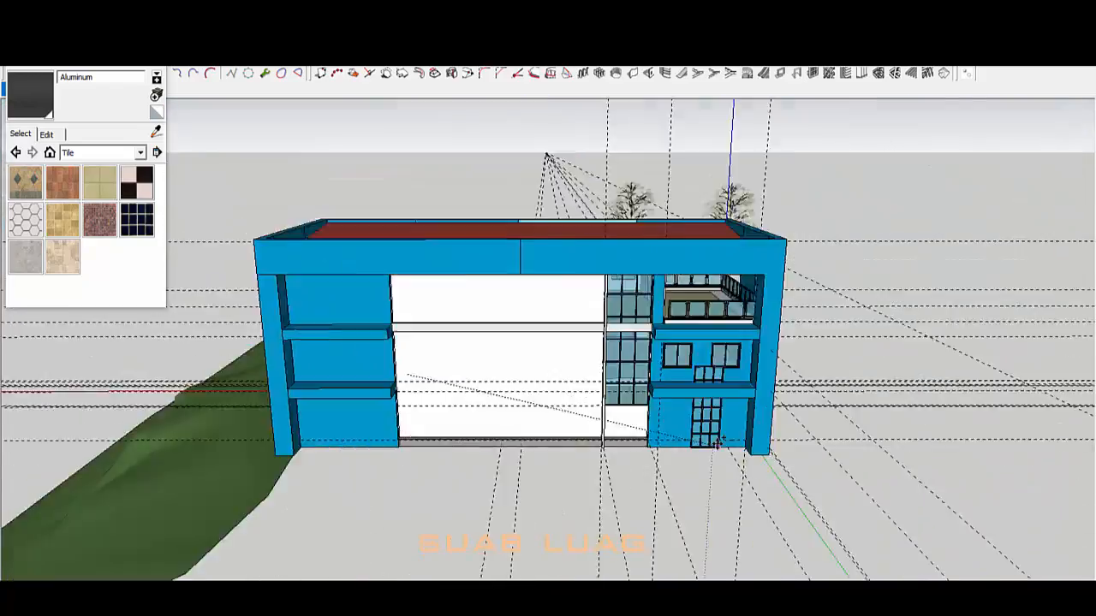
scroll(638, 230, "up", 5)
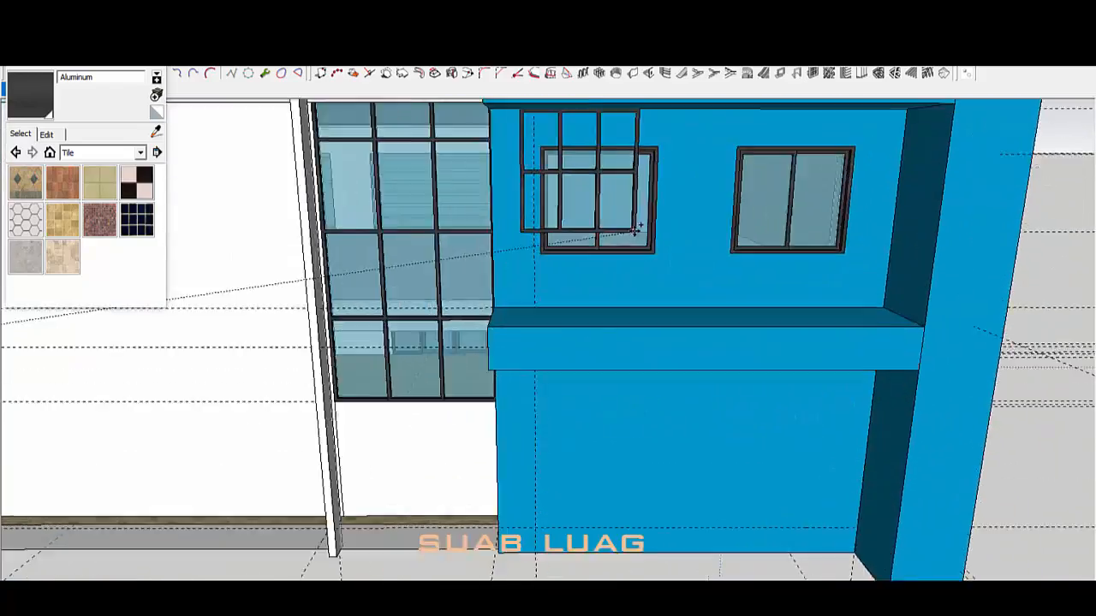
scroll(638, 230, "up", 5)
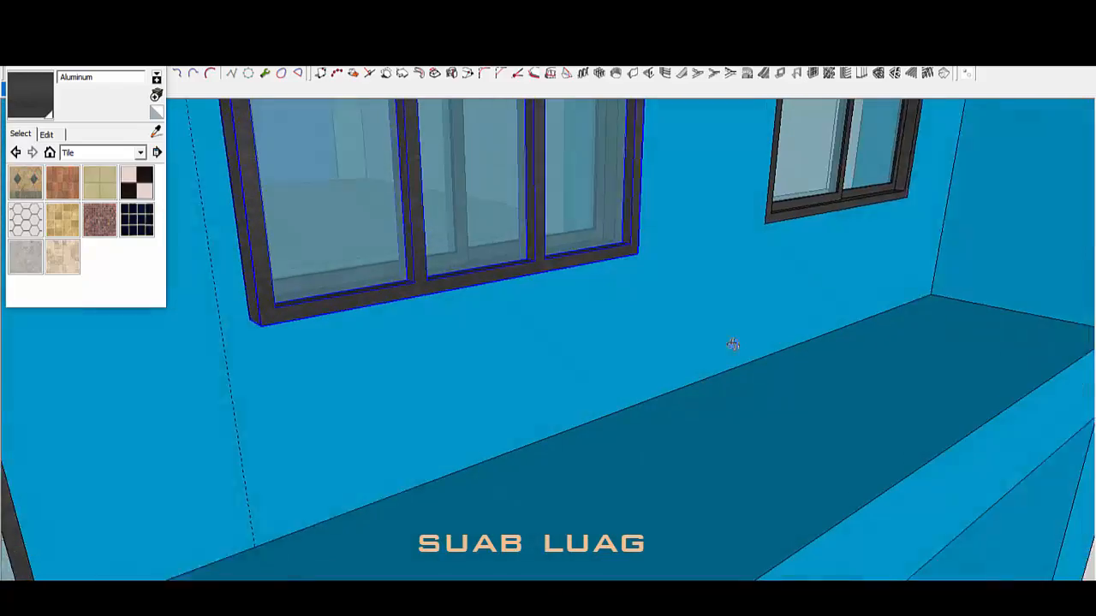
middle_click_drag(733, 344, 704, 339)
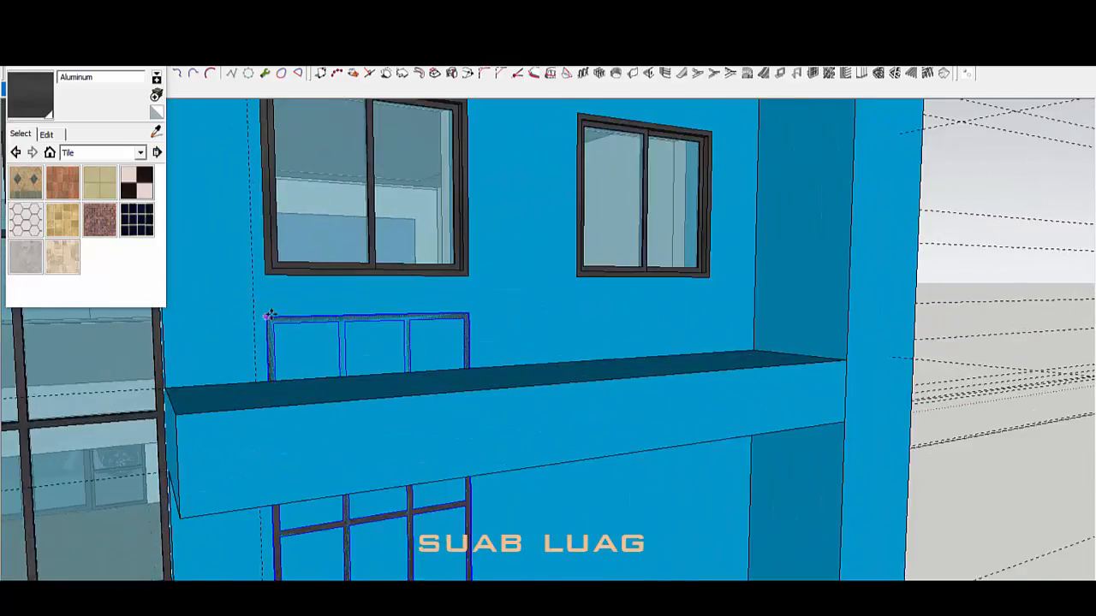
scroll(266, 165, "down", 3)
scroll(303, 418, "down", 3)
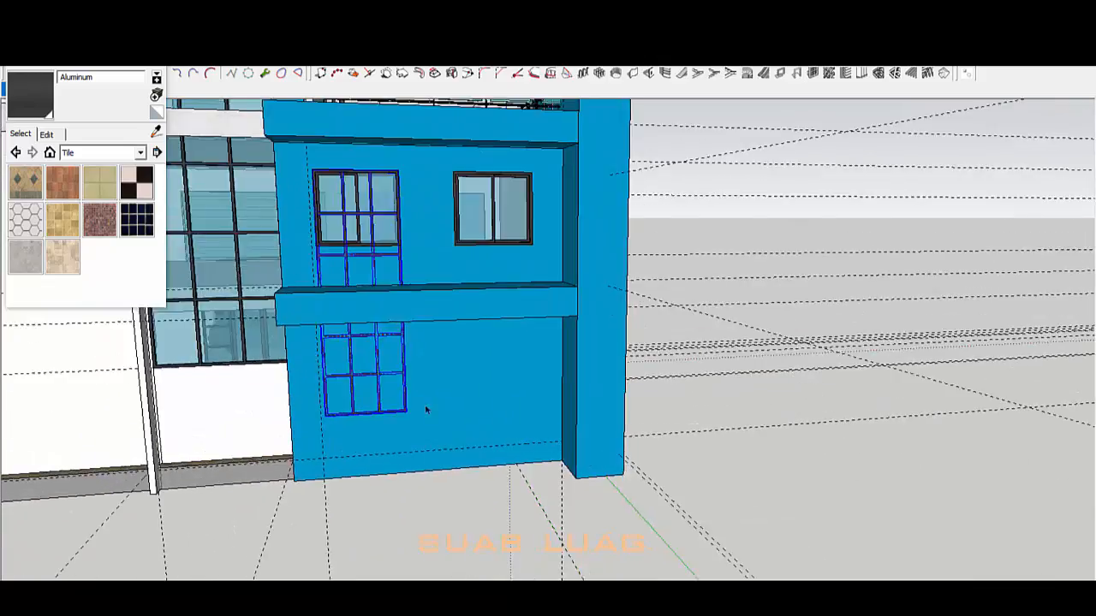
scroll(425, 410, "down", 5)
scroll(580, 377, "up", 5)
scroll(554, 352, "up", 3)
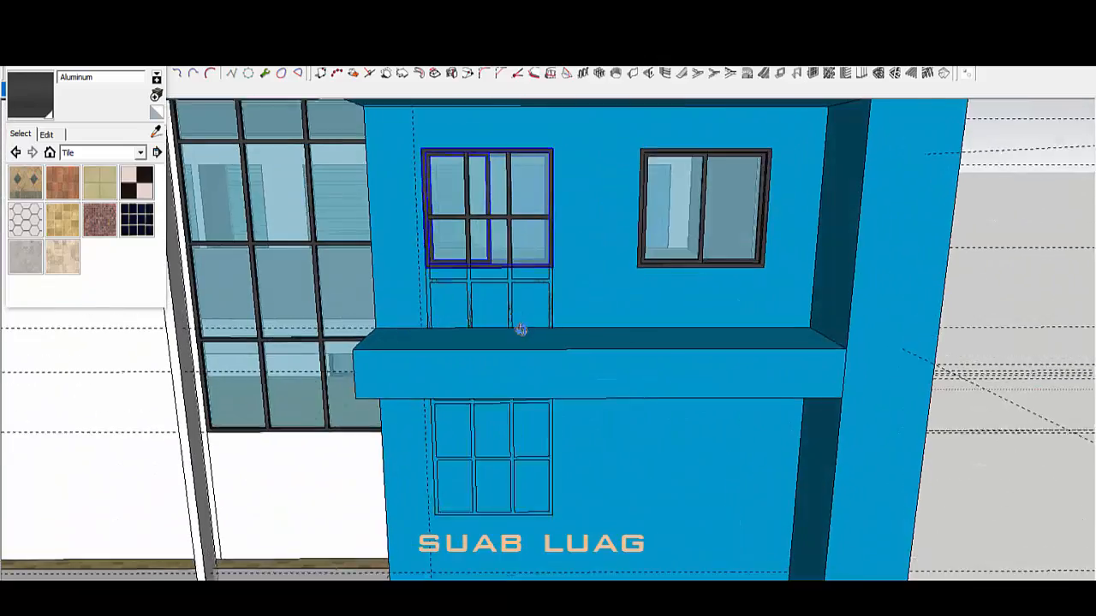
left_click(695, 233)
key("Delete")
Step: Outline the lower window opening beneath the ledge and delete its face
middle_click_drag(695, 233, 572, 437)
middle_click_drag(535, 277, 564, 320)
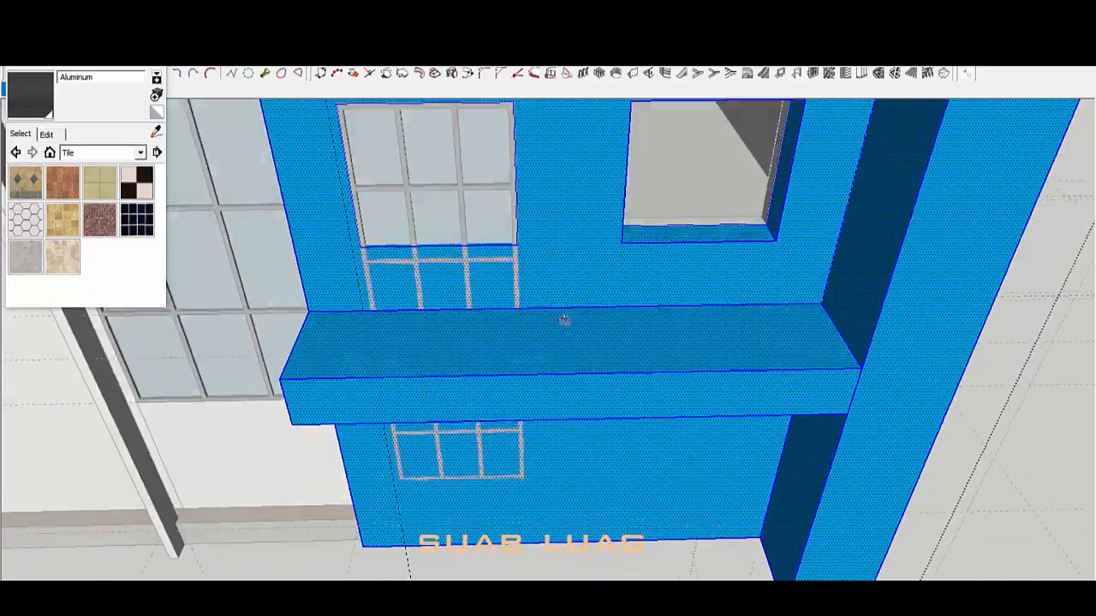
middle_click_drag(486, 255, 476, 119)
middle_click_drag(443, 314, 613, 75)
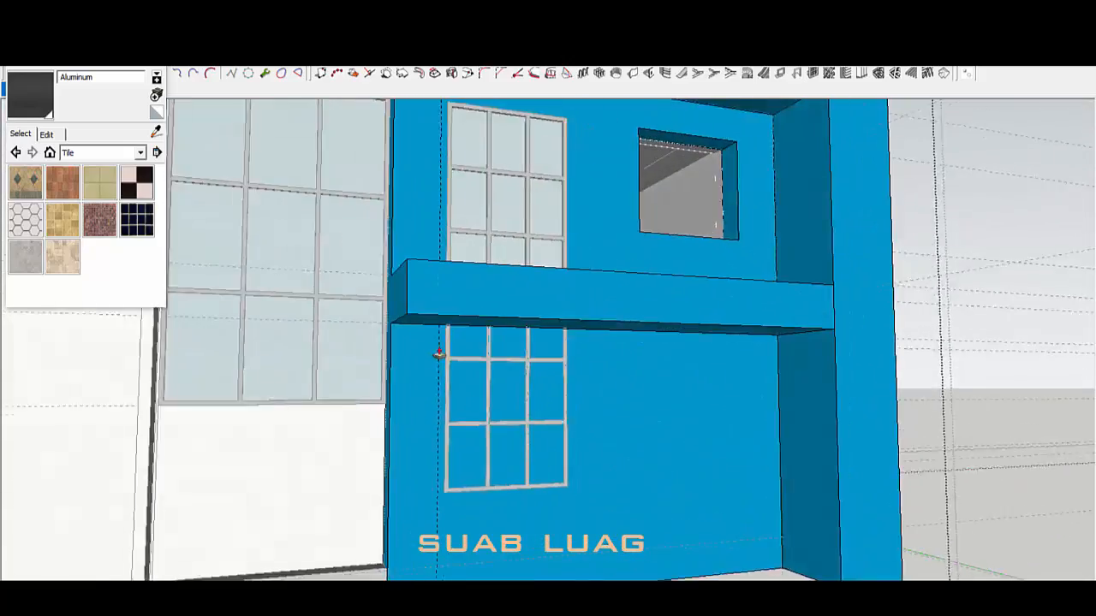
middle_click_drag(601, 282, 588, 420)
scroll(587, 421, "down", 5)
scroll(574, 505, "up", 5)
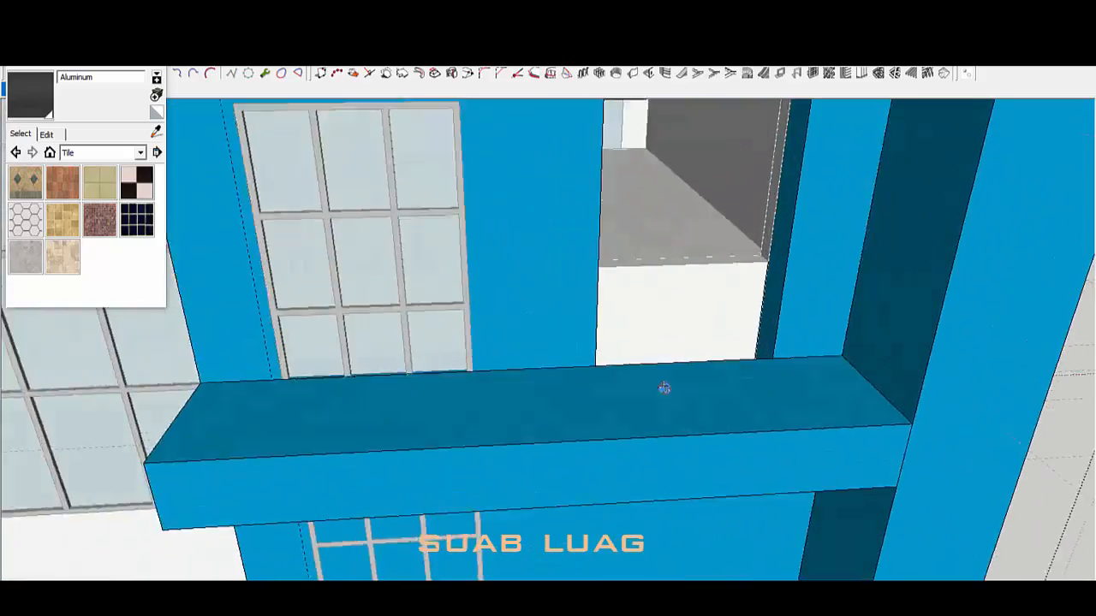
scroll(662, 386, "up", 5)
middle_click_drag(663, 386, 979, 230)
scroll(573, 499, "down", 10)
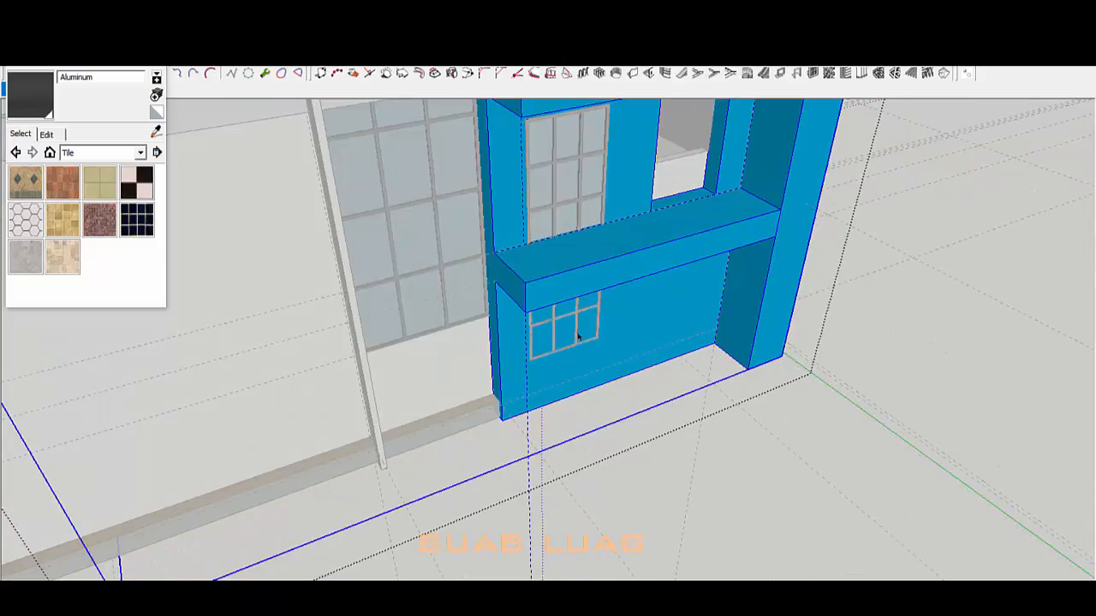
scroll(653, 276, "up", 2)
scroll(501, 385, "up", 5)
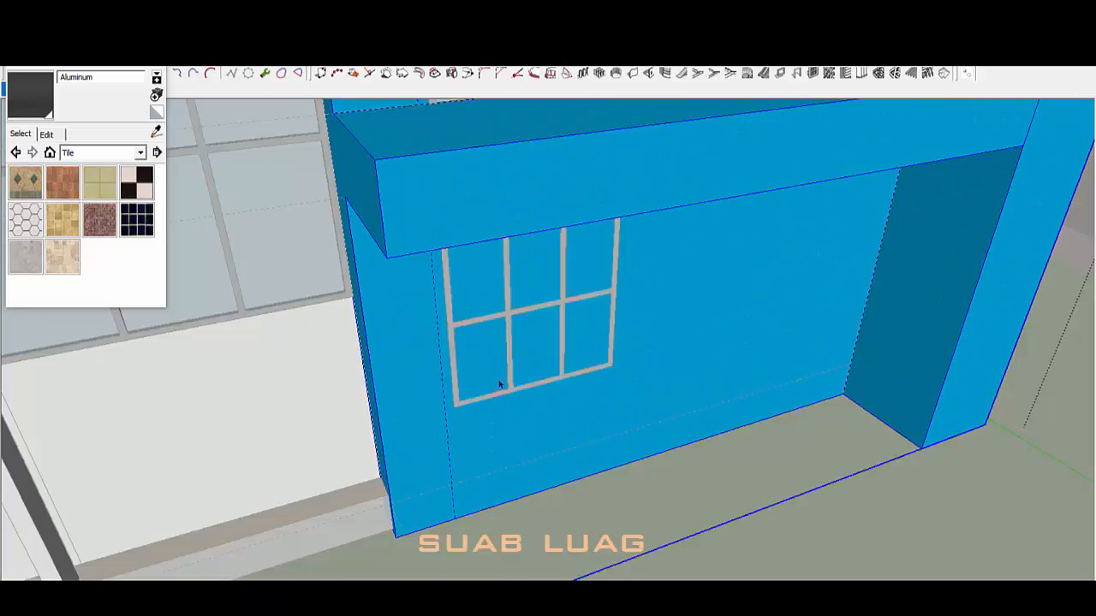
left_click(458, 402)
scroll(599, 447, "down", 3)
middle_click_drag(606, 331, 623, 197)
scroll(637, 322, "up", 2)
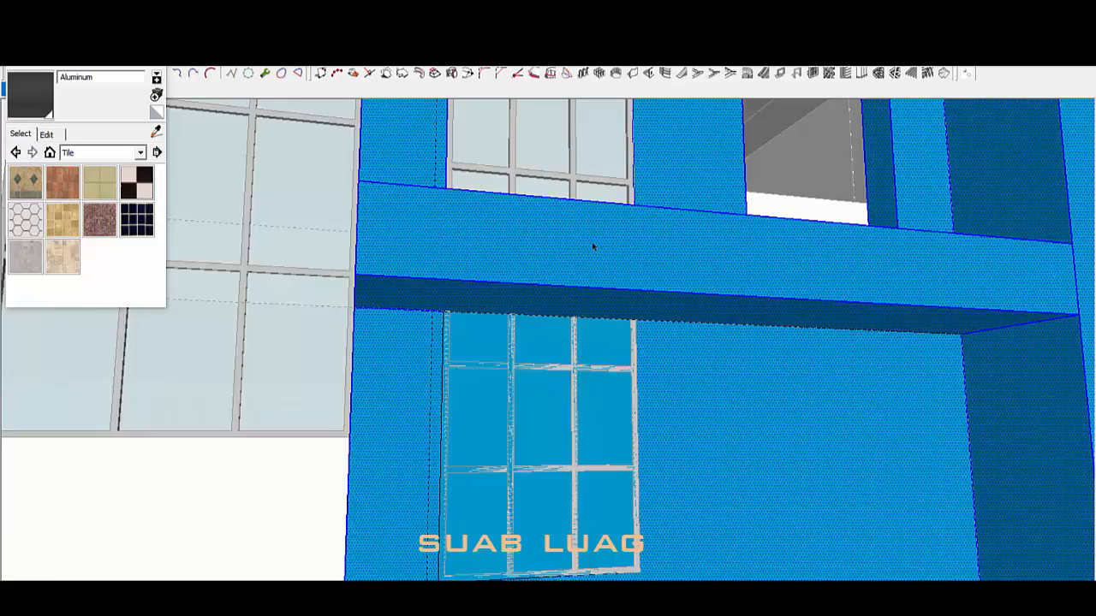
middle_click_drag(592, 246, 570, 368)
left_click(562, 438)
key("Delete")
Step: Clear the remaining blue wall face out of the lower window opening
mouse_move(561, 437)
middle_mouse_down()
mouse_move(939, 447)
mouse_move(504, 440)
middle_mouse_up()
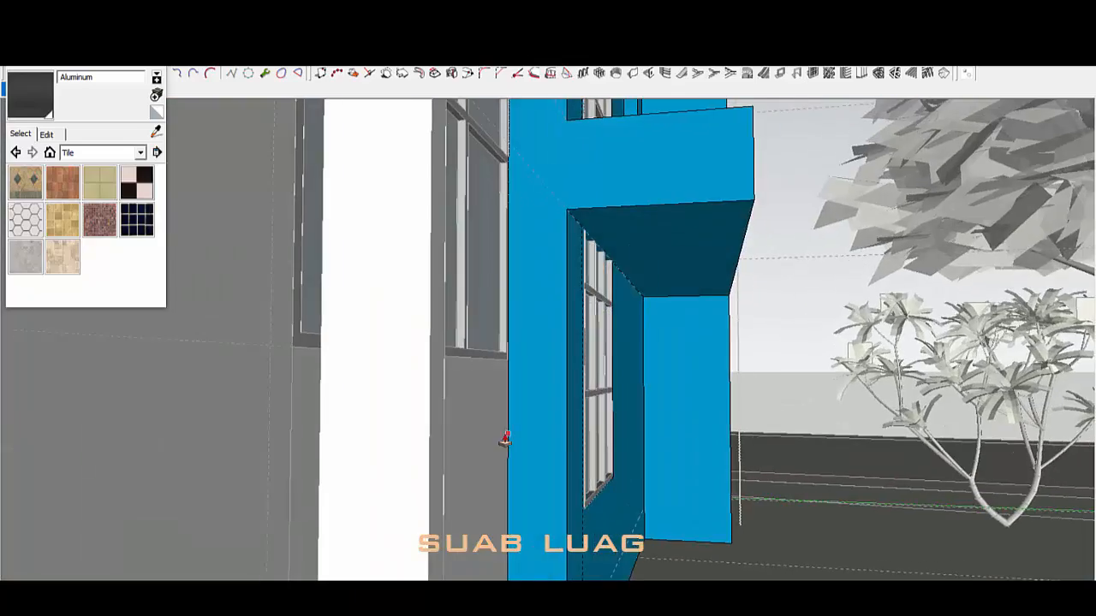
left_click(698, 433)
mouse_move(698, 432)
middle_mouse_down()
mouse_move(401, 436)
mouse_move(528, 440)
mouse_move(532, 326)
middle_mouse_up()
left_click(528, 440)
scroll(529, 440, "up", 2)
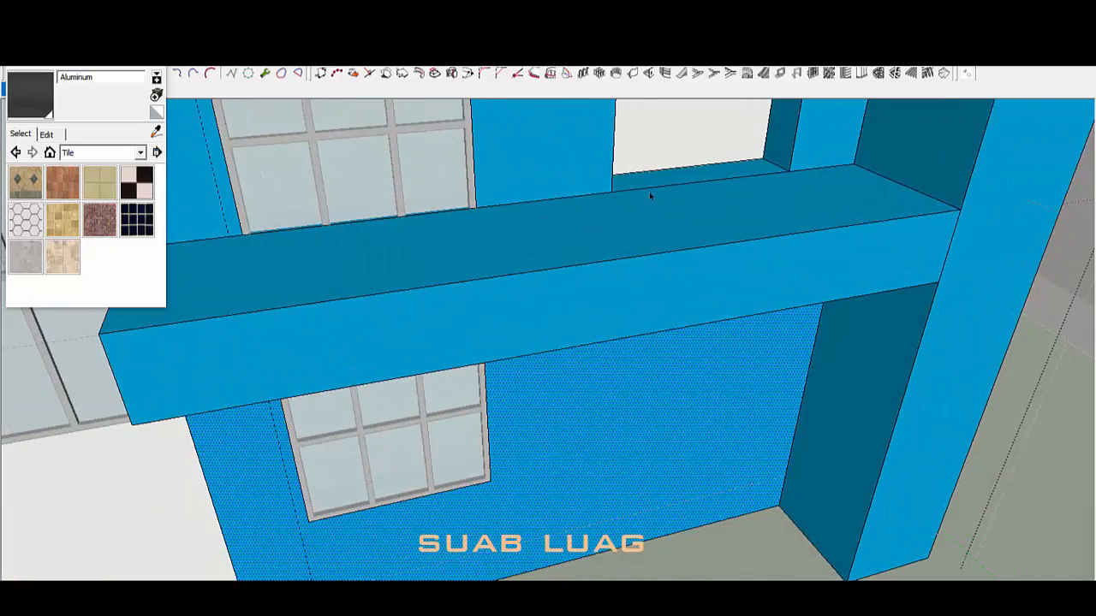
key("Delete")
mouse_move(703, 387)
middle_mouse_down()
mouse_move(683, 300)
mouse_move(619, 265)
mouse_move(569, 352)
mouse_move(631, 357)
middle_mouse_up()
Step: Select the wall geometry and top strip behind the opening, then exit the wall group
triple_click(619, 256)
scroll(622, 251, "down", 3)
scroll(631, 357, "up", 3)
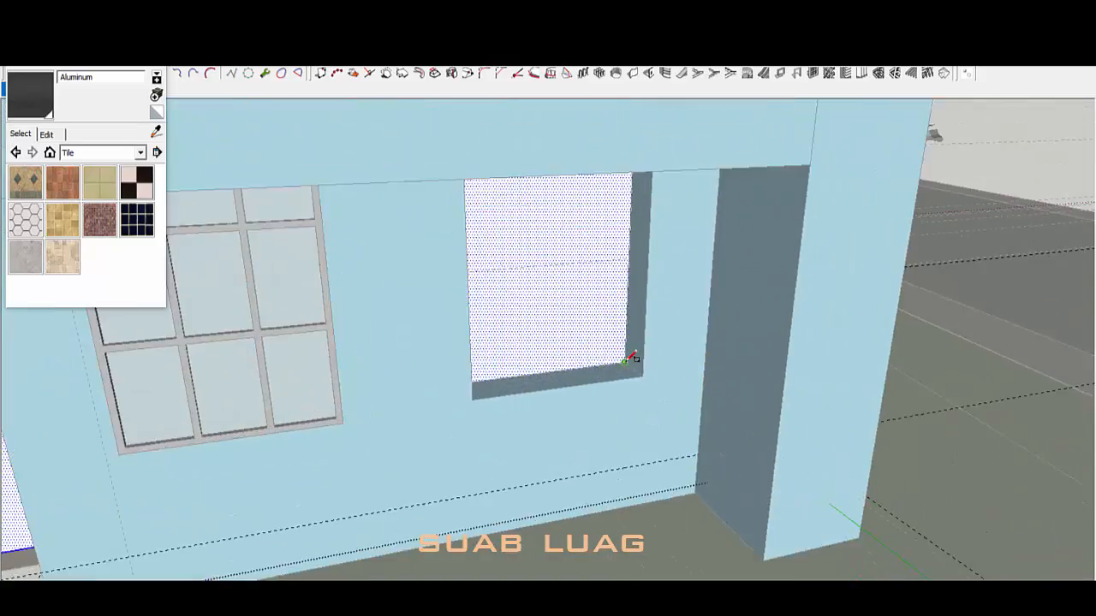
scroll(631, 357, "down", 3)
middle_click_drag(531, 162, 465, 254)
scroll(505, 197, "up", 1)
left_click(536, 147)
middle_click_drag(552, 309, 573, 216)
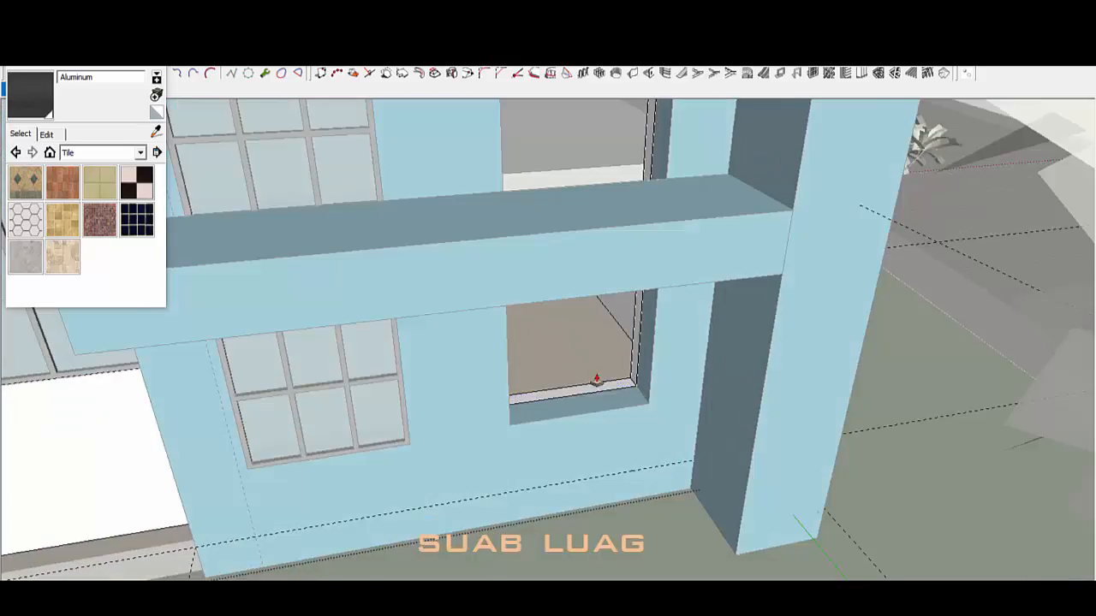
middle_click_drag(597, 380, 624, 408)
key("space")
left_click(592, 370)
scroll(649, 324, "up", 5)
Step: Reopen the wall group and Push/Pull the wall at the window above the ledge
double_click(660, 374)
triple_click(660, 374)
scroll(660, 374, "down", 5)
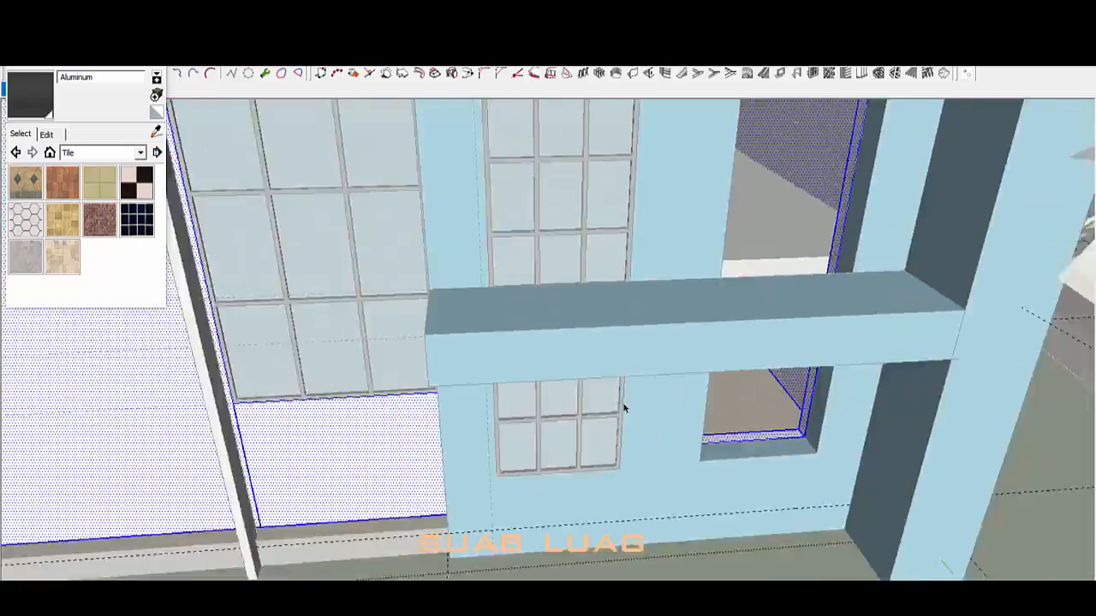
scroll(599, 283, "up", 4)
middle_click_drag(599, 291, 524, 320)
key("p")
middle_click_drag(720, 210, 575, 445)
key("space")
scroll(841, 291, "up", 3)
left_click(842, 291)
scroll(842, 292, "down", 5)
scroll(805, 163, "up", 4)
scroll(743, 404, "down", 2)
scroll(742, 404, "up", 3)
scroll(626, 215, "down", 3)
scroll(626, 215, "up", 3)
scroll(575, 446, "down", 3)
scroll(572, 483, "up", 4)
Step: Select the two stacked window frames and Push/Pull the wall on their white side
left_click(572, 483)
scroll(572, 483, "down", 3)
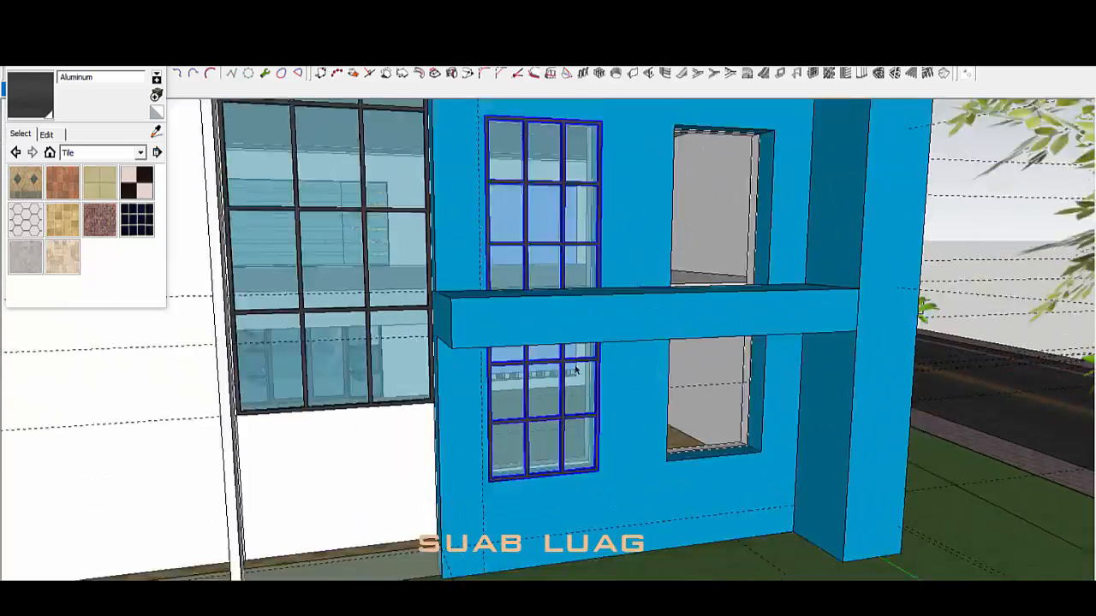
scroll(621, 416, "up", 2)
scroll(496, 453, "up", 3)
middle_click_drag(496, 453, 573, 497)
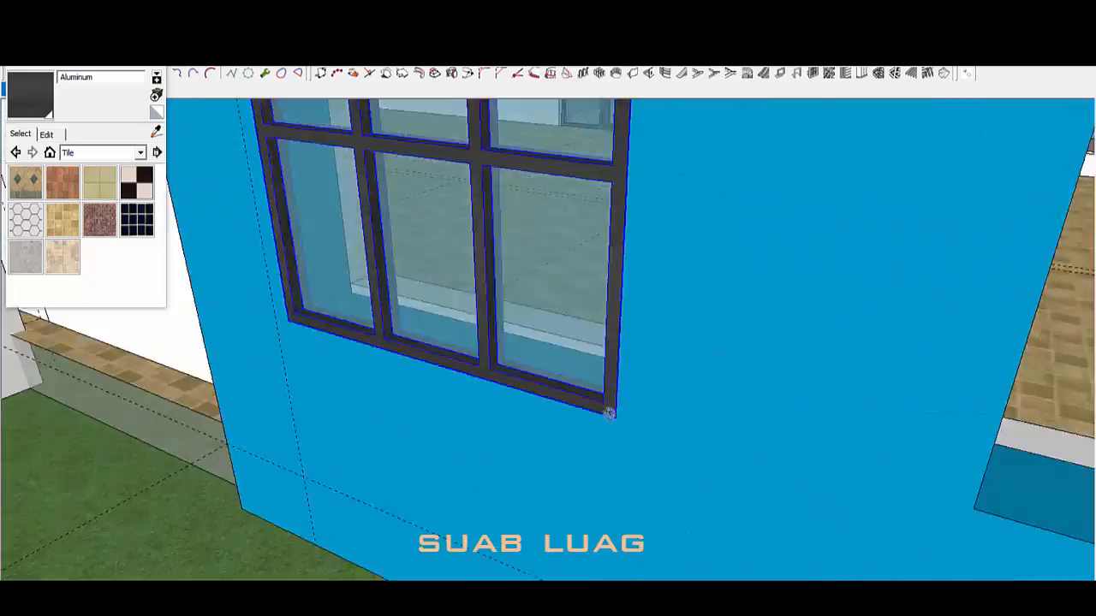
middle_click_drag(609, 413, 779, 358)
double_click(780, 359)
key("p")
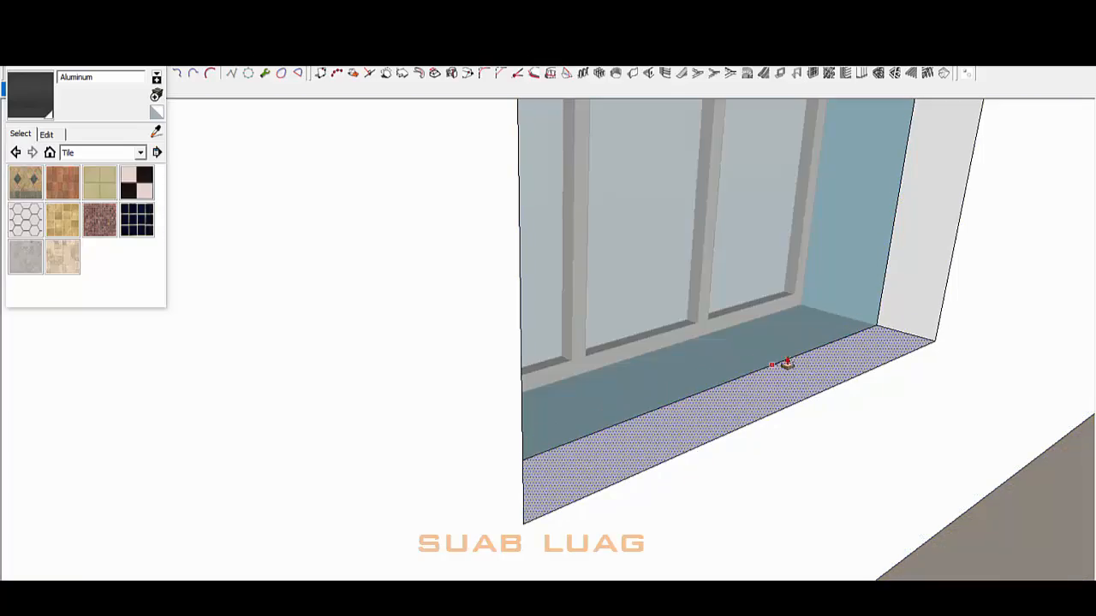
key("space")
left_click(704, 326)
Step: Move the windows so they sit flush on the sill edge
key("m")
scroll(676, 151, "up", 2)
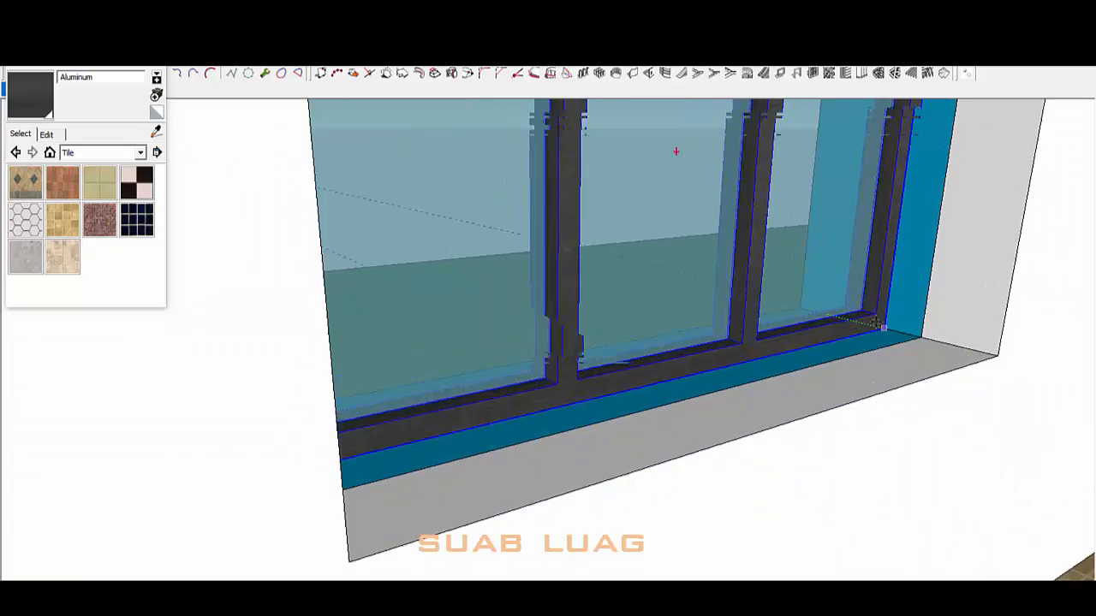
middle_click_drag(676, 151, 599, 377)
scroll(586, 468, "down", 5)
mouse_move(586, 469)
middle_mouse_down()
mouse_move(725, 416)
mouse_move(673, 348)
mouse_move(577, 374)
mouse_move(524, 459)
mouse_move(576, 356)
mouse_move(571, 461)
middle_mouse_up()
scroll(577, 375, "up", 4)
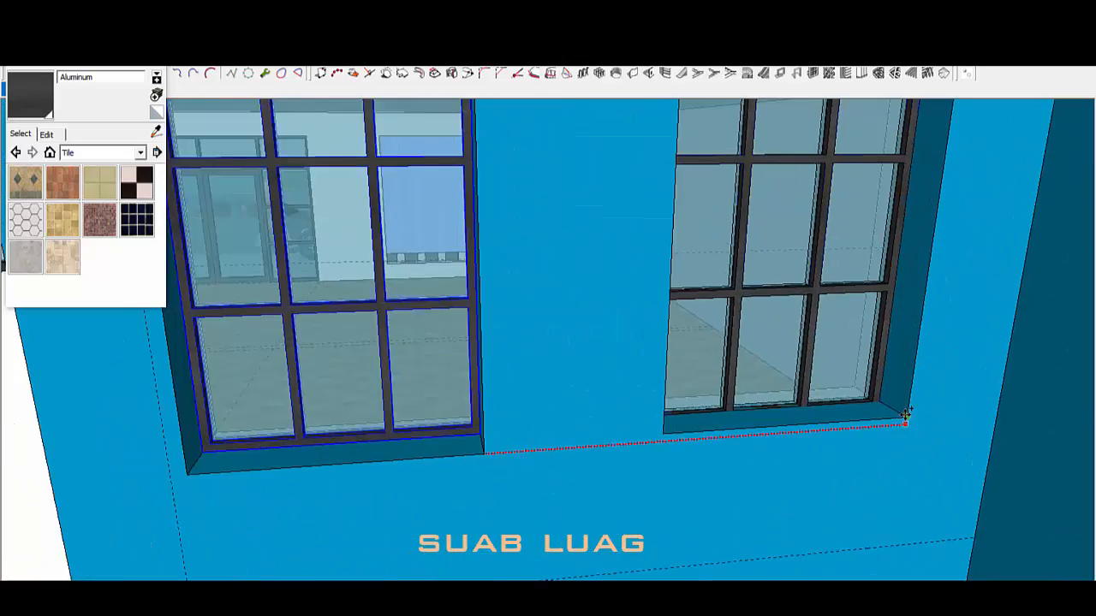
scroll(848, 417, "up", 3)
scroll(629, 486, "down", 10)
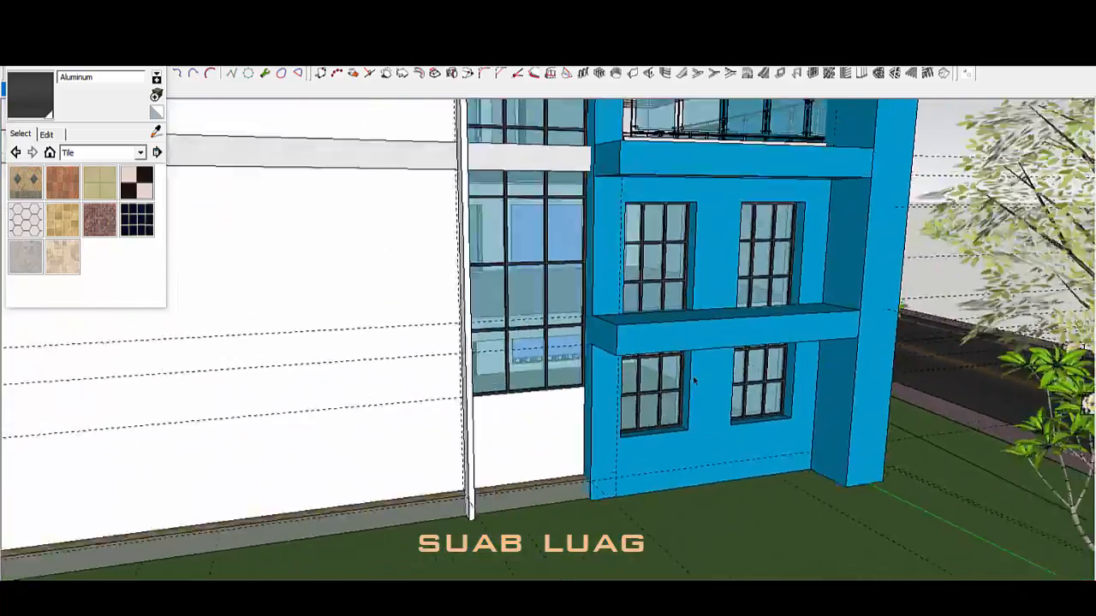
mouse_move(694, 381)
middle_mouse_down()
mouse_move(634, 385)
mouse_move(702, 385)
middle_mouse_up()
Step: Select and copy the balcony's glass railing group
middle_click_drag(702, 266, 727, 360)
scroll(743, 236, "up", 3)
left_click(745, 236)
double_click(745, 236)
scroll(745, 236, "down", 1)
scroll(743, 236, "down", 5)
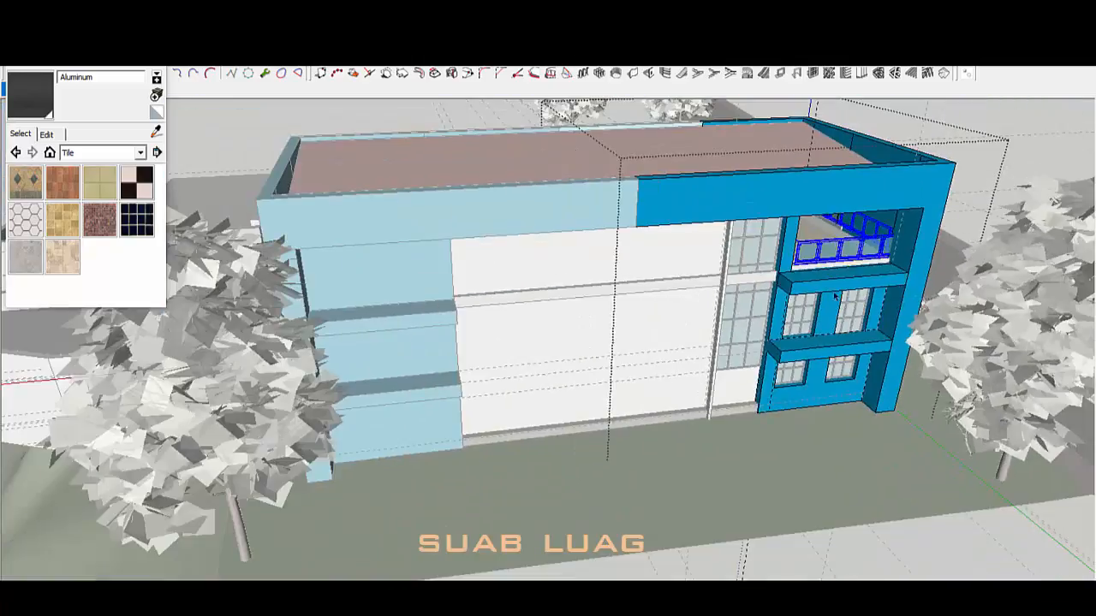
key("Escape")
scroll(864, 333, "up", 5)
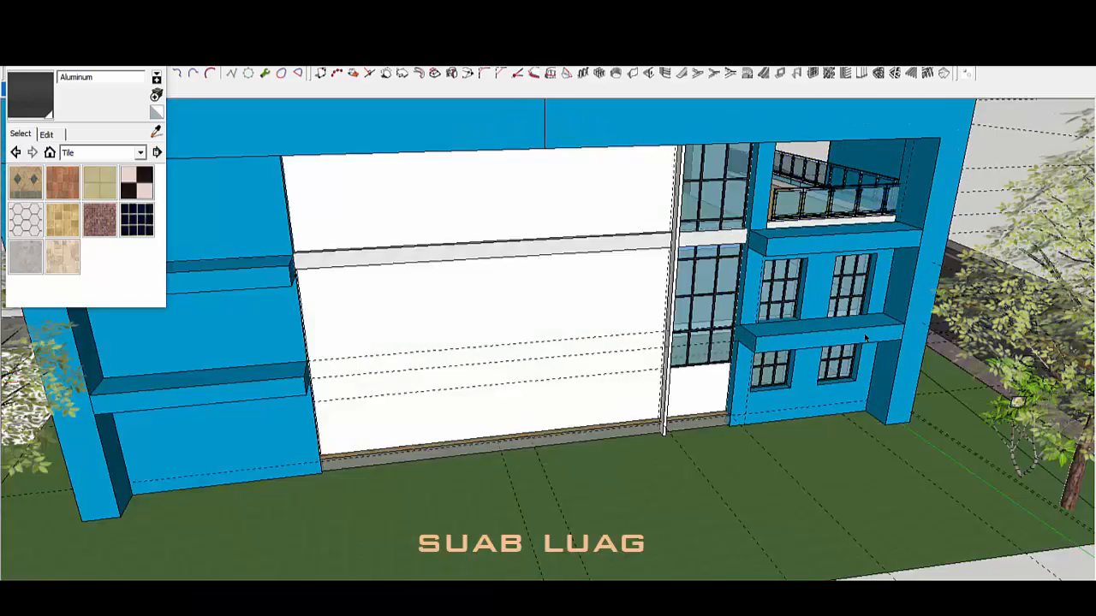
Step: Paste the railing inside the facade group at ground level and flip it outward
double_click(864, 329)
left_click(864, 327)
key("ctrl+v")
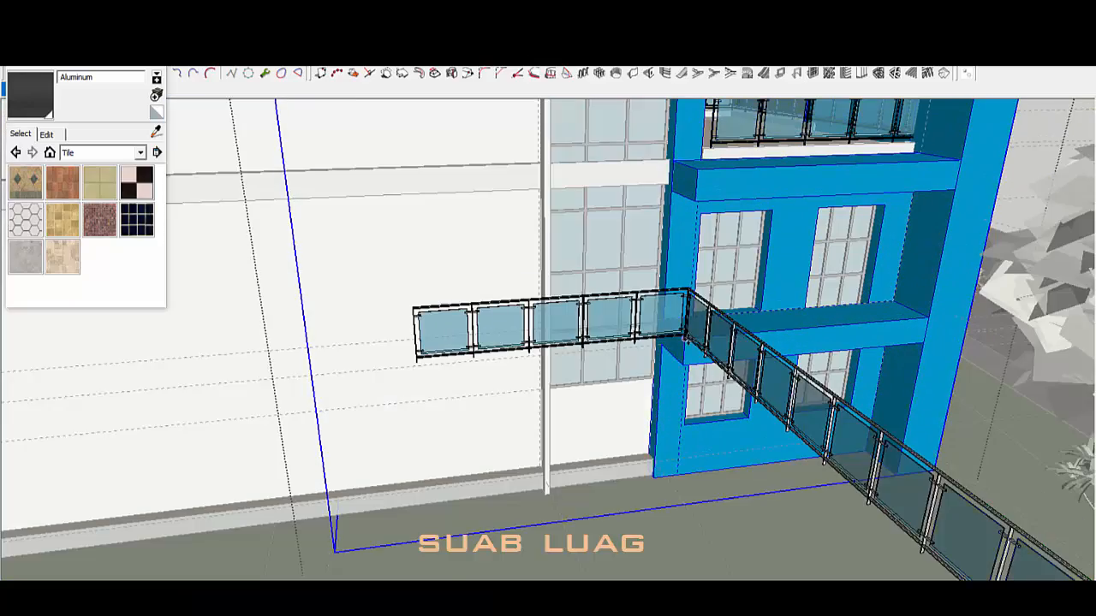
left_click(685, 338)
scroll(685, 338, "down", 3)
scroll(641, 324, "up", 3)
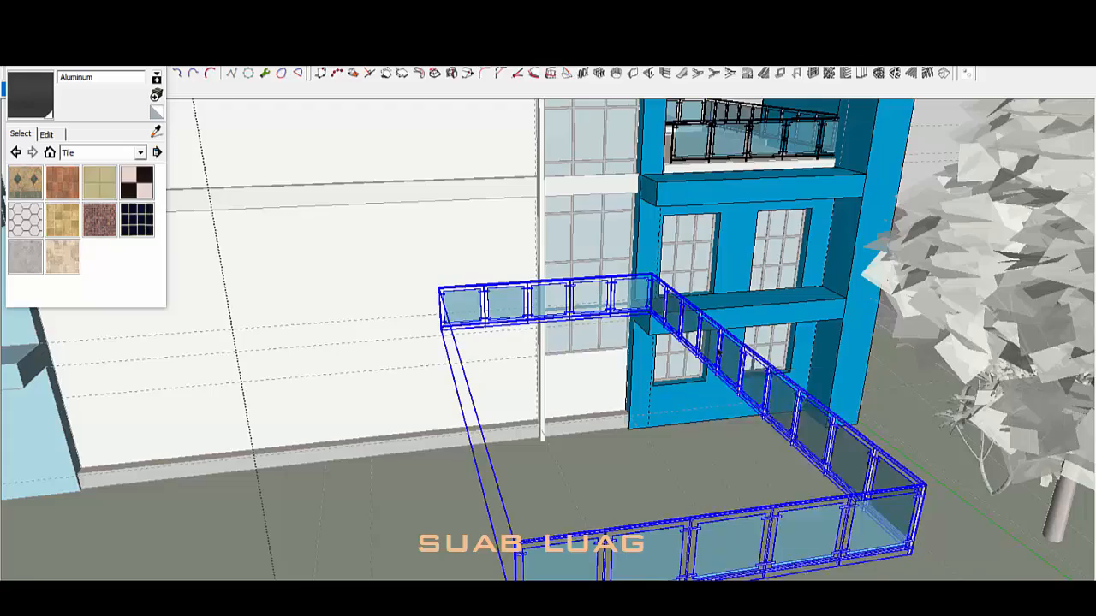
left_click(889, 309)
mouse_move(677, 517)
middle_mouse_down()
mouse_move(683, 488)
mouse_move(722, 497)
middle_mouse_up()
scroll(463, 482, "down", 4)
middle_click_drag(464, 482, 505, 441)
middle_click_drag(566, 476, 623, 448)
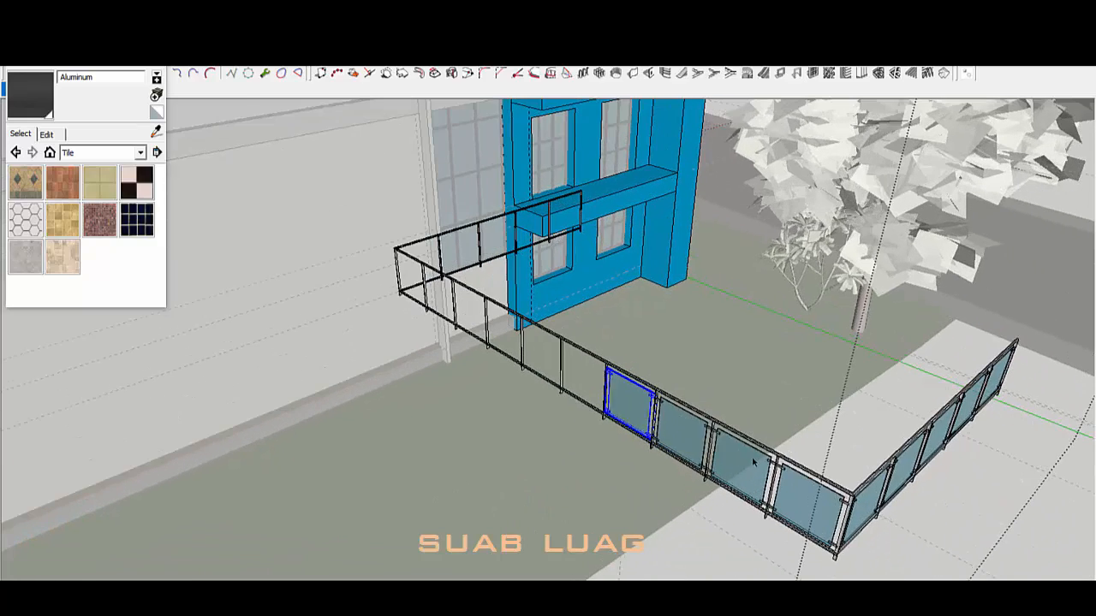
Step: Delete one bottom rail segment from the ground-level railing
triple_click(752, 445)
scroll(758, 454, "up", 5)
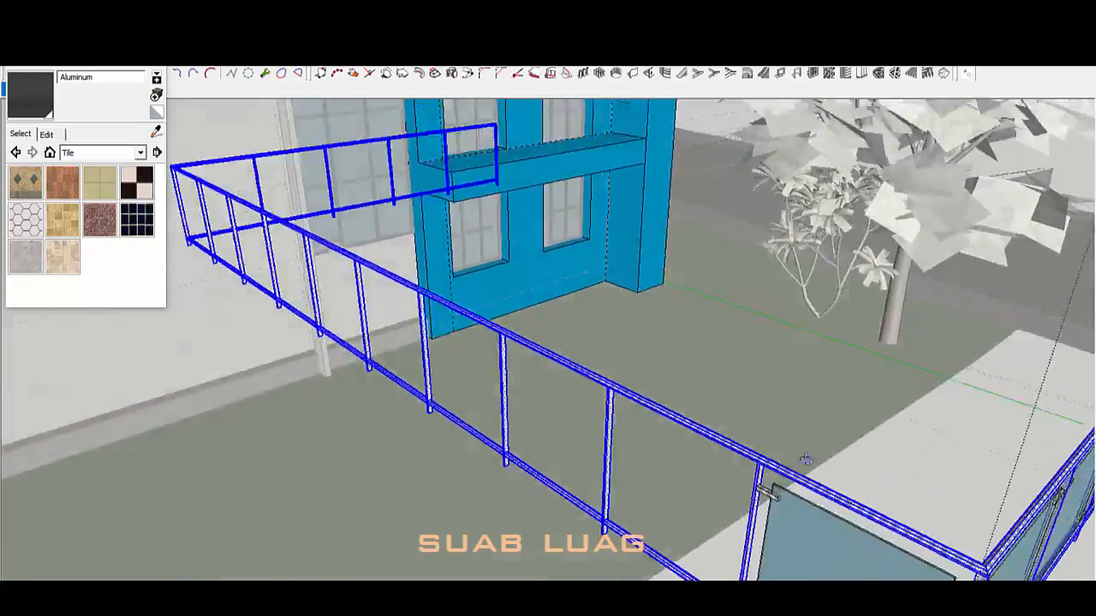
scroll(727, 479, "down", 4)
scroll(706, 474, "up", 4)
mouse_move(706, 474)
middle_mouse_down()
mouse_move(627, 503)
mouse_move(688, 460)
mouse_move(668, 377)
mouse_move(750, 534)
middle_mouse_up()
scroll(687, 460, "down", 3)
left_click(751, 518)
scroll(776, 505, "up", 4)
key("Delete")
Step: Select the top rail and the octagonal face on a railing post
scroll(751, 517, "down", 4)
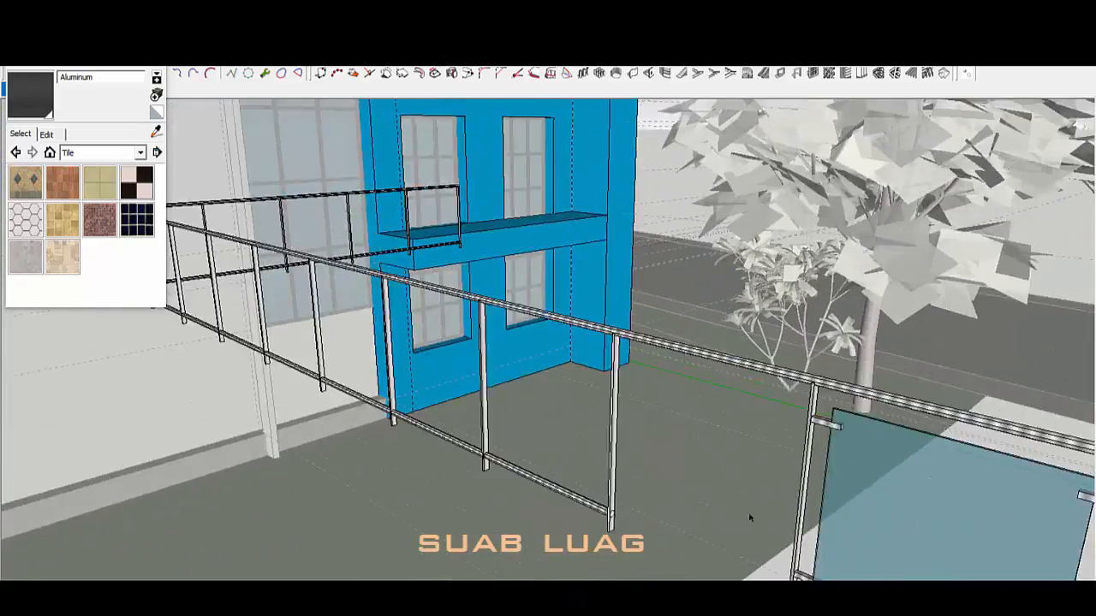
left_click(725, 375)
scroll(797, 400, "up", 5)
scroll(796, 400, "down", 4)
scroll(757, 439, "up", 5)
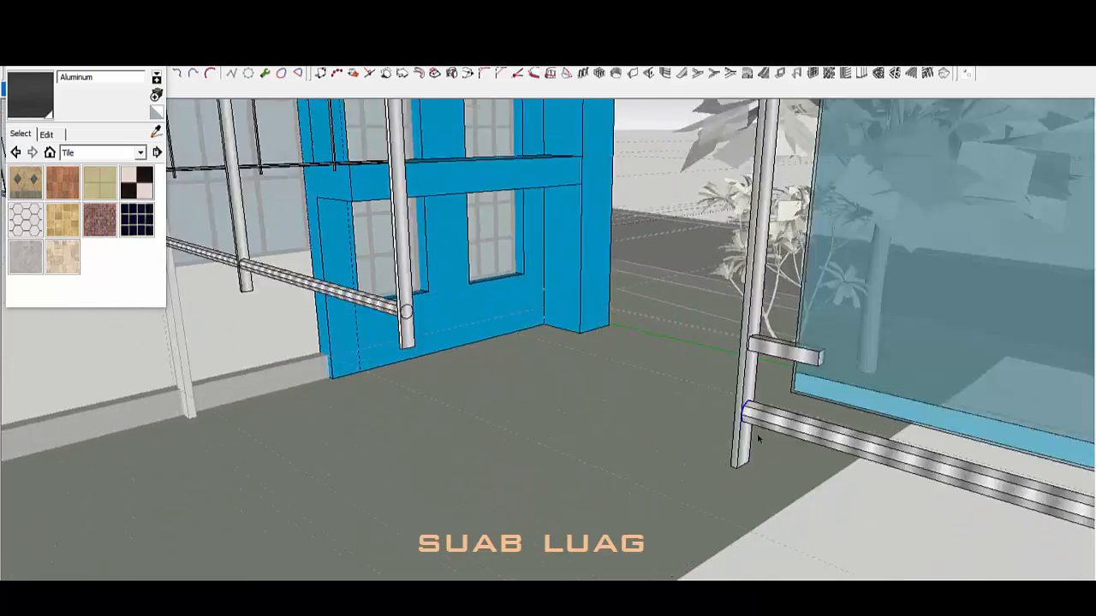
mouse_move(758, 438)
middle_mouse_down()
mouse_move(707, 387)
mouse_move(714, 352)
mouse_move(474, 434)
mouse_move(742, 289)
mouse_move(842, 320)
middle_mouse_up()
double_click(720, 359)
scroll(741, 289, "up", 3)
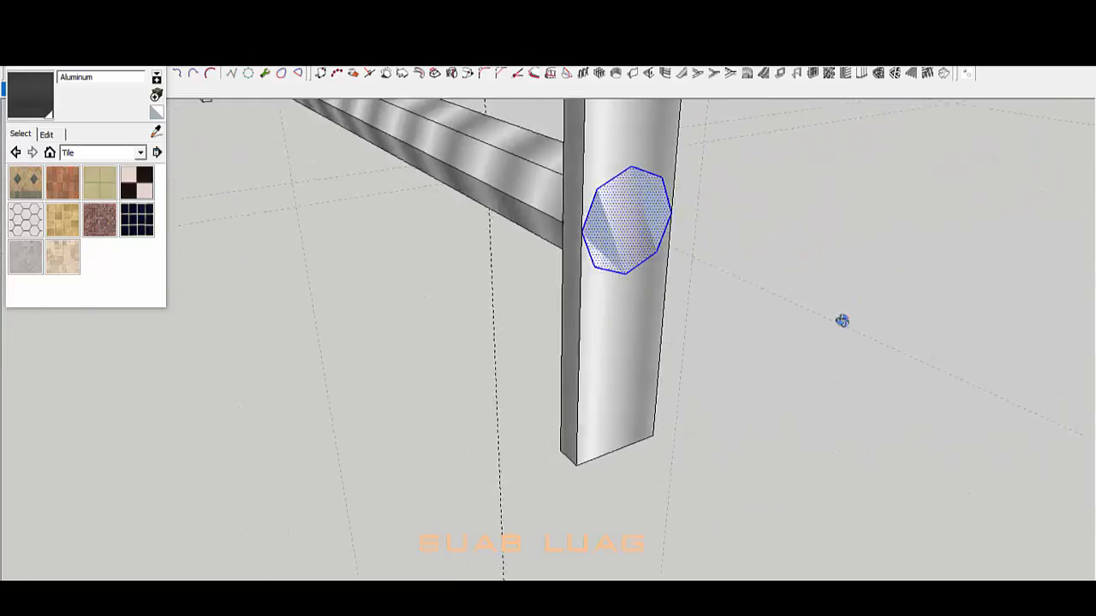
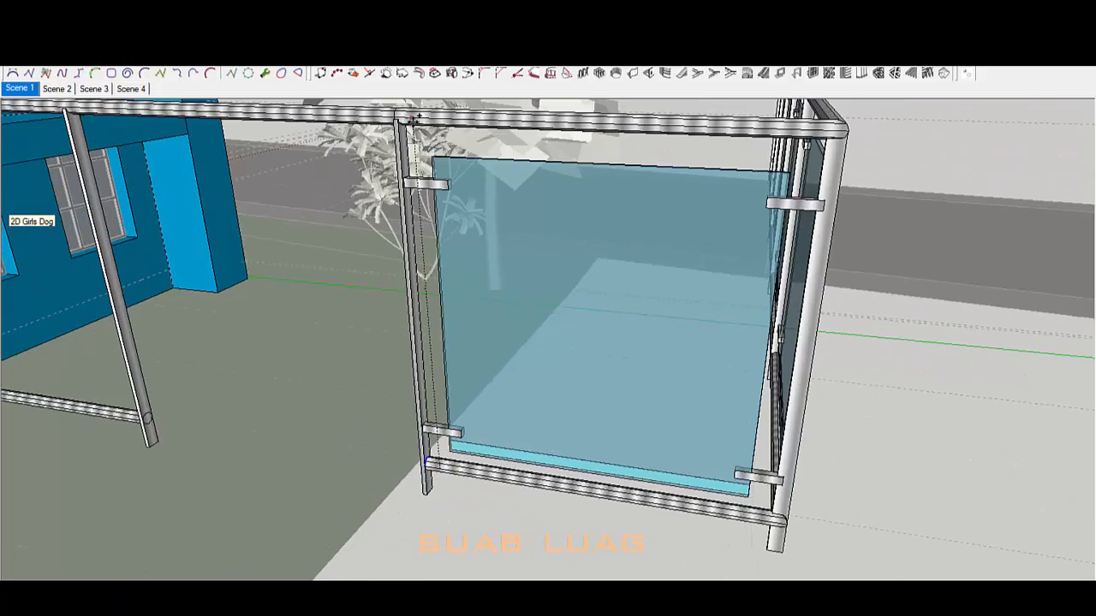
Step: Soften and smooth the edges of the selected railing
scroll(377, 361, "down", 5)
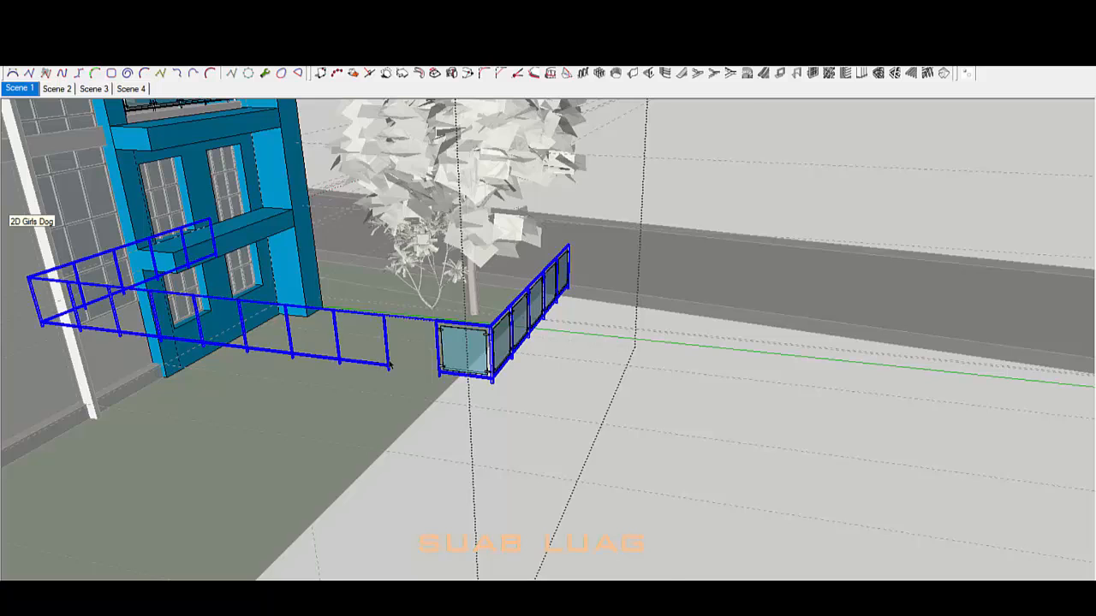
scroll(424, 325, "up", 3)
right_click(504, 322)
left_click(597, 292)
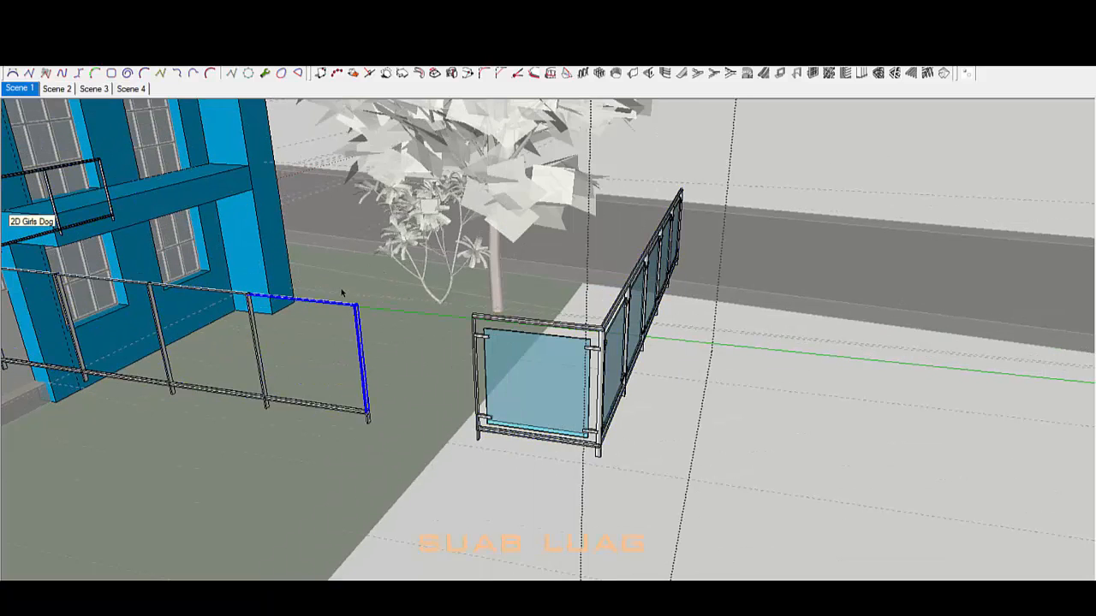
Step: Delete the black railing pieces along the fence, leaving only the glass railing section
left_click(359, 413)
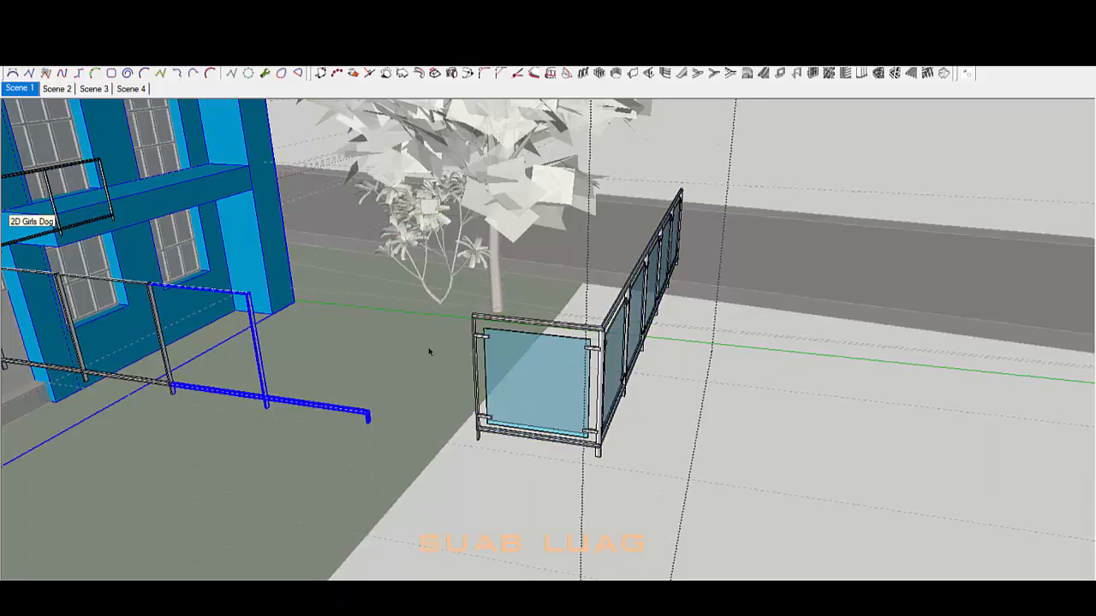
middle_click_drag(430, 351, 382, 372)
left_click_drag(671, 471, 675, 473)
key("Delete")
middle_click_drag(675, 473, 408, 422)
key("Delete")
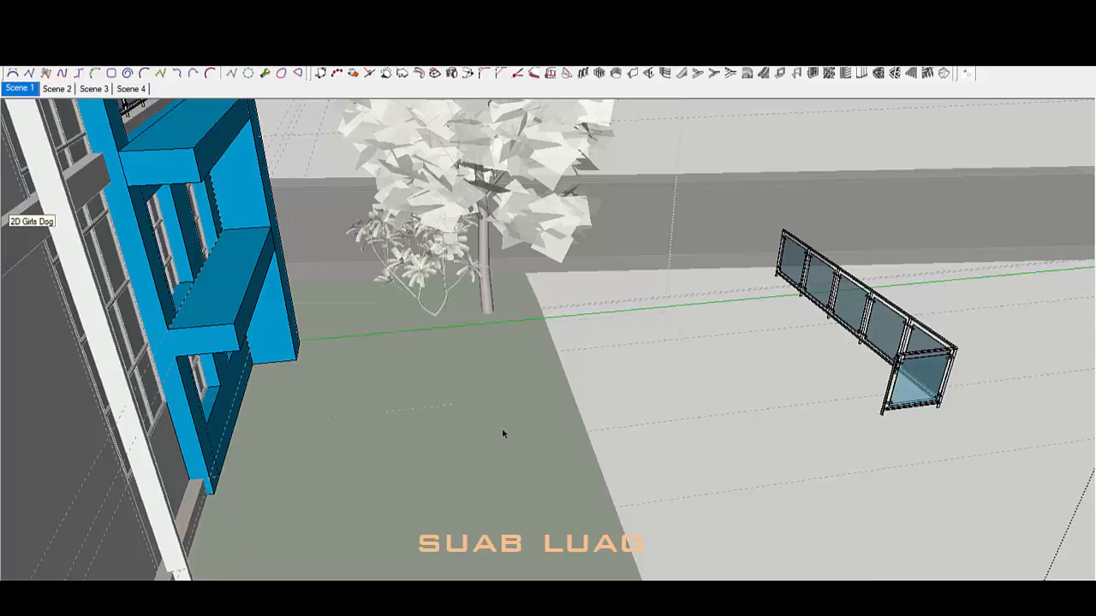
middle_click_drag(503, 434, 248, 385)
Step: Make the glass railing pieces into a single group
scroll(707, 415, "down", 6)
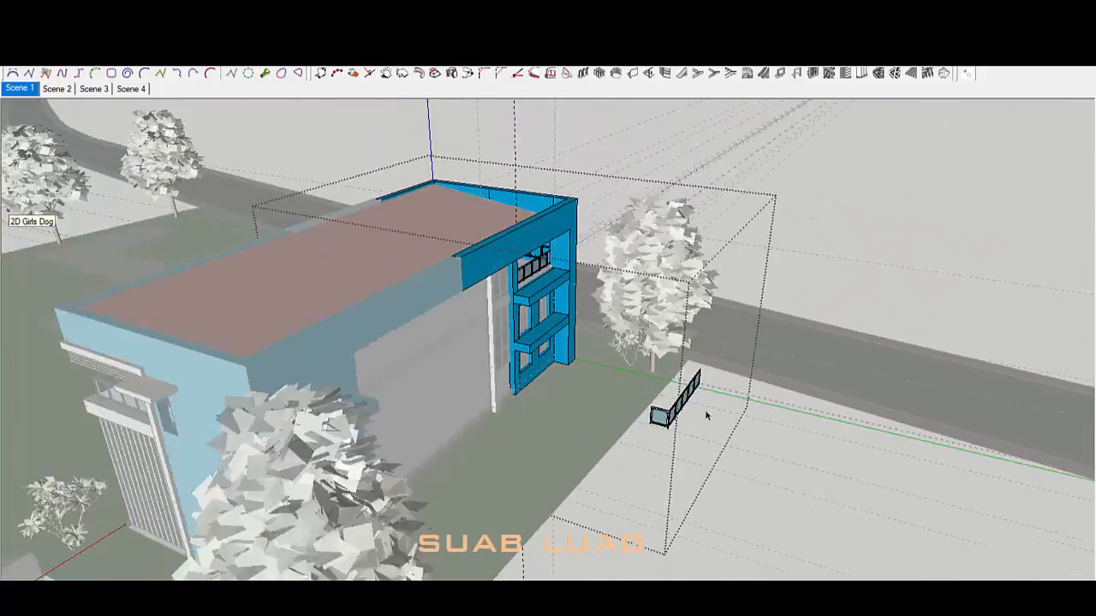
scroll(667, 411, "up", 6)
left_click(667, 412)
middle_click_drag(667, 413, 710, 409)
scroll(710, 409, "up", 1)
right_click(709, 409)
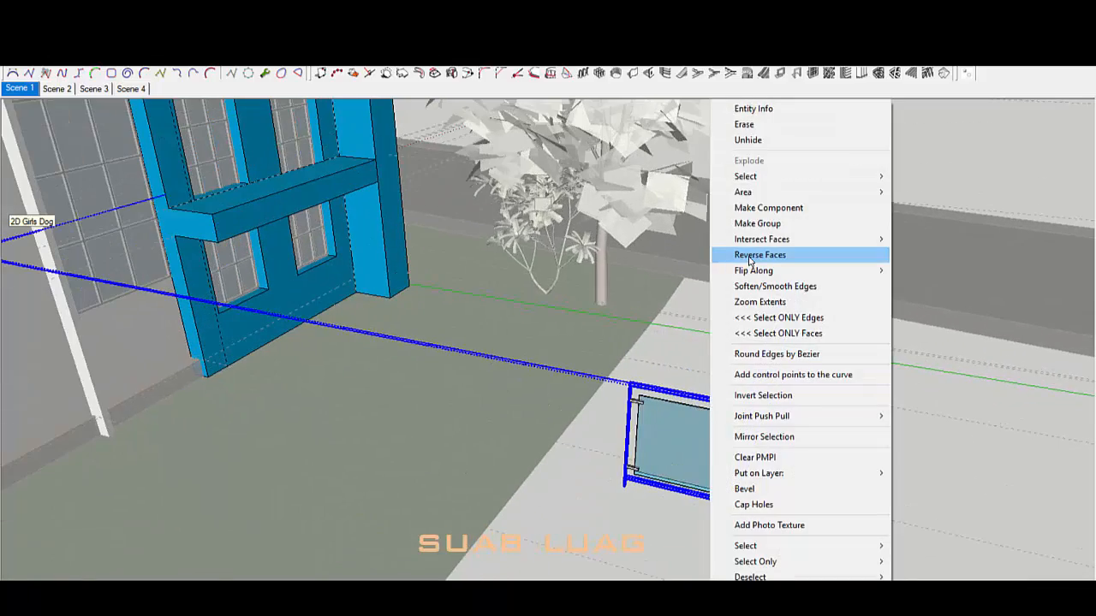
left_click(794, 222)
middle_click_drag(620, 383, 718, 453)
middle_click_drag(458, 294, 730, 406)
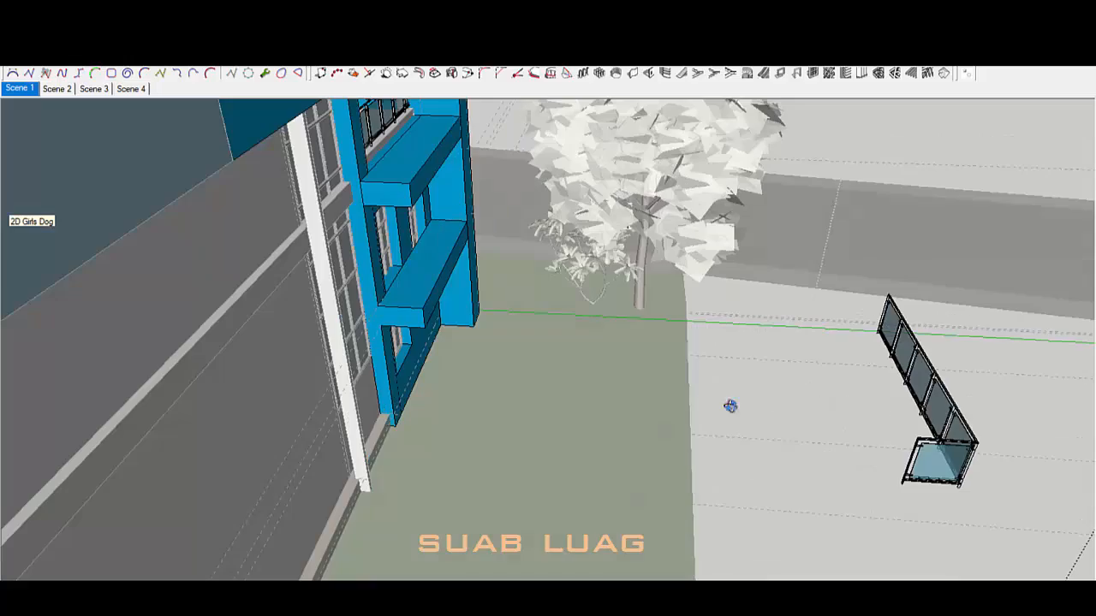
right_click(907, 359)
left_click(990, 195)
middle_click_drag(651, 360, 754, 428)
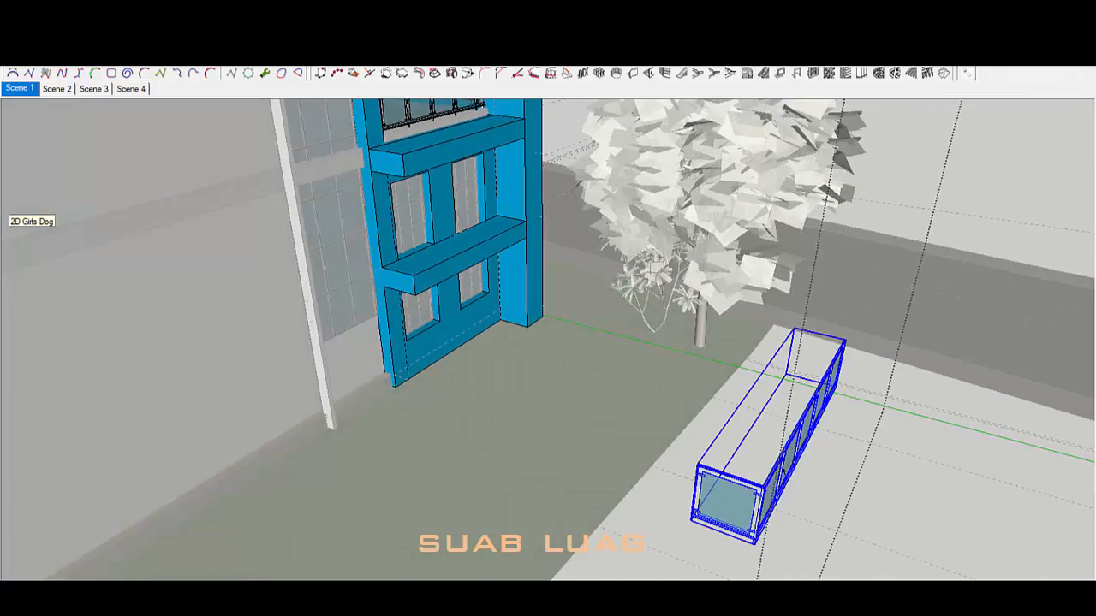
right_click(767, 505)
left_click(818, 134)
scroll(754, 522, "up", 3)
Step: Move the glass railing group onto the building's middle balcony
key("m")
left_click(813, 467)
middle_click_drag(812, 466, 603, 312)
scroll(604, 312, "up", 3)
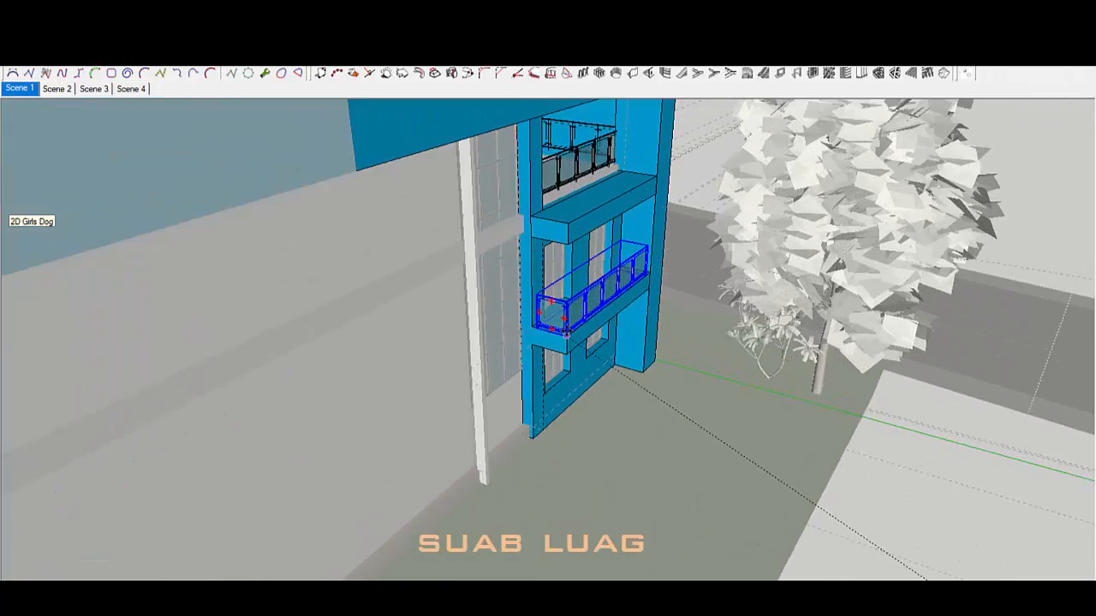
scroll(566, 342, "up", 5)
left_click(567, 378)
scroll(567, 379, "down", 2)
Step: Snap the railing corner exactly to the lower balcony edge
middle_click_drag(847, 342, 822, 411)
scroll(809, 394, "up", 2)
scroll(915, 511, "up", 1)
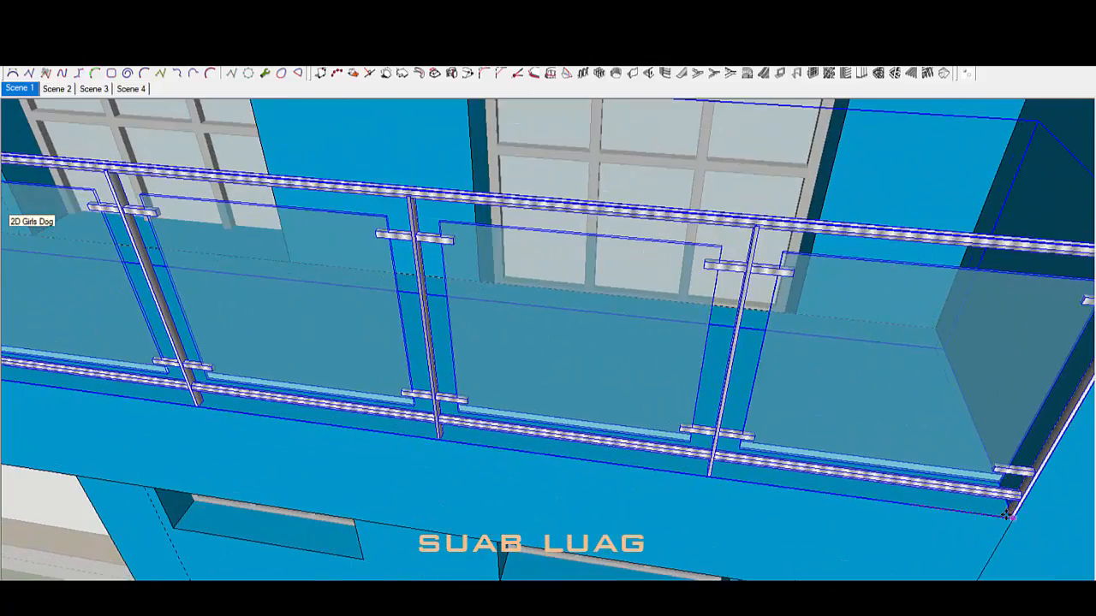
scroll(990, 519, "down", 4)
middle_click_drag(822, 445, 1023, 416)
scroll(304, 419, "up", 3)
middle_click_drag(304, 419, 599, 476)
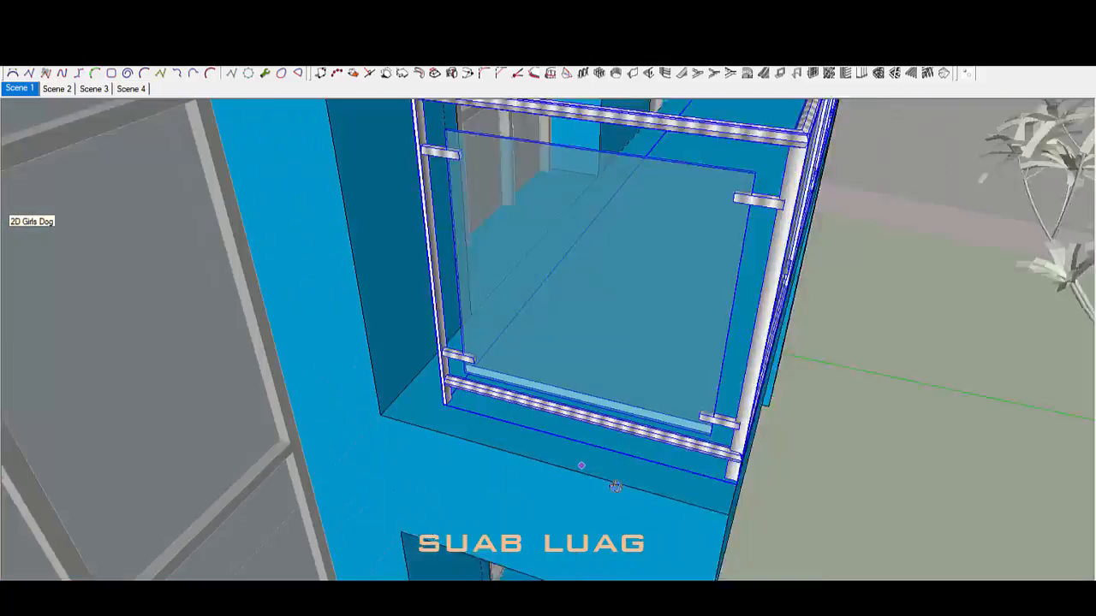
scroll(603, 475, "up", 1)
left_click(811, 501)
scroll(781, 489, "down", 1)
scroll(780, 488, "down", 5)
middle_click_drag(780, 488, 780, 369)
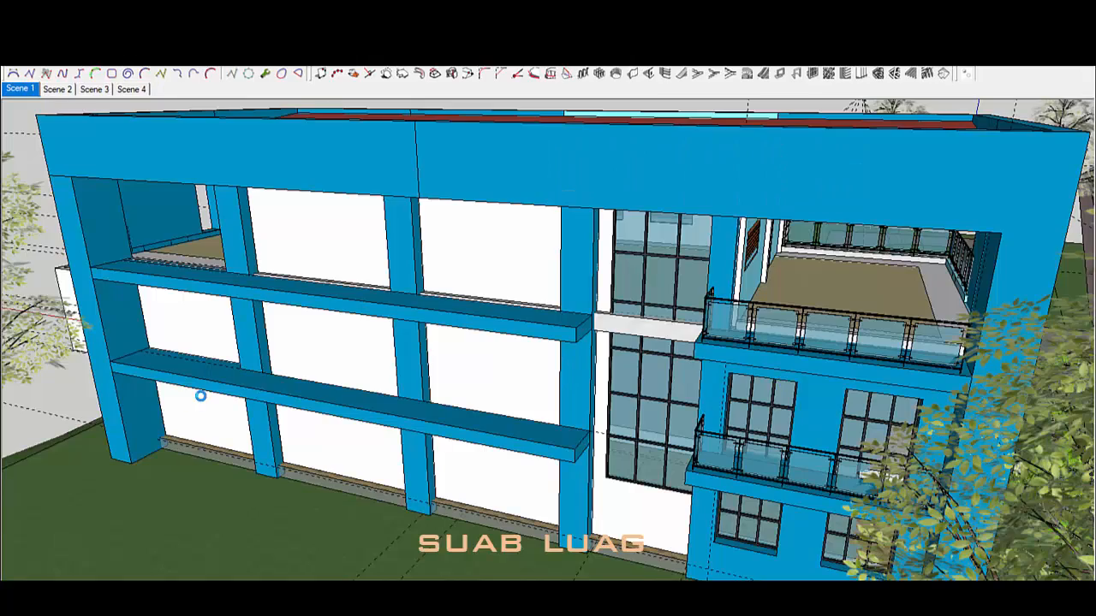
Step: Bring the balcony facade into a near-frontal view and select the upper beam face
scroll(167, 418, "up", 5)
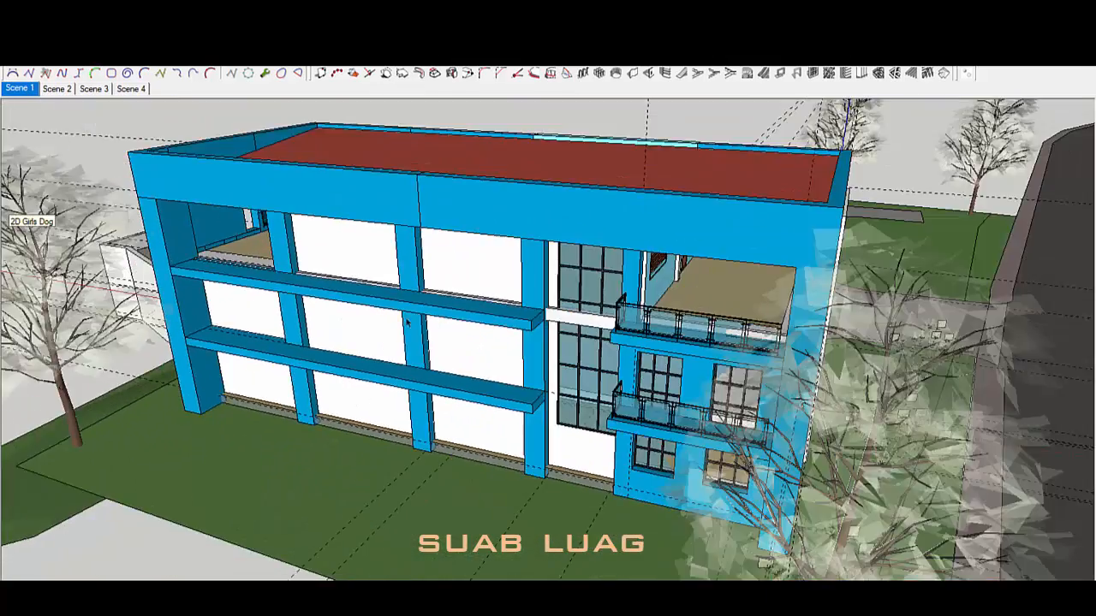
scroll(294, 412, "up", 3)
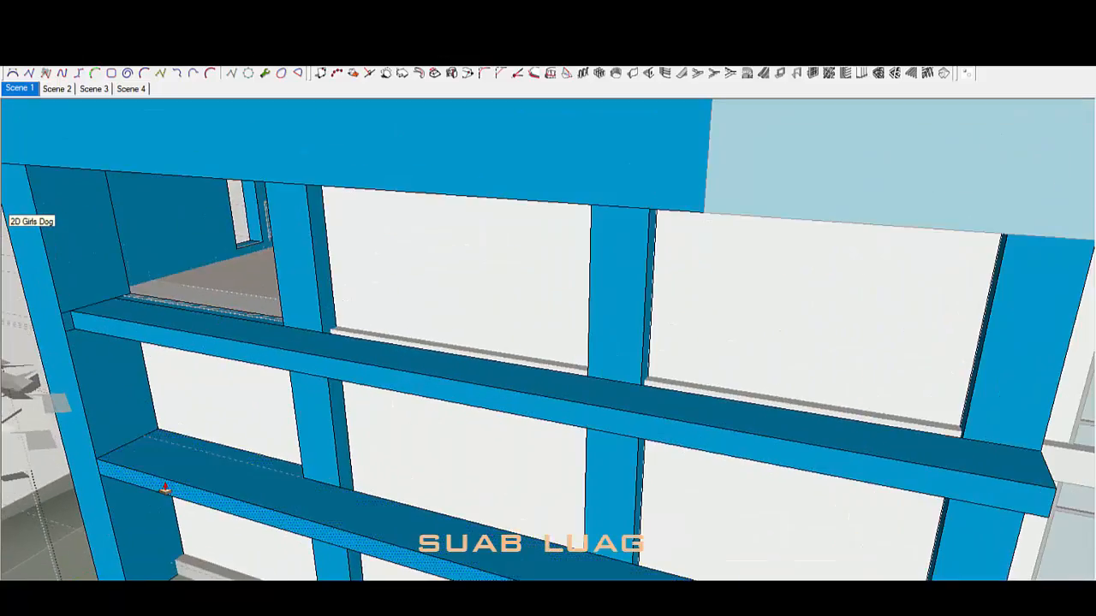
scroll(128, 397, "up", 6)
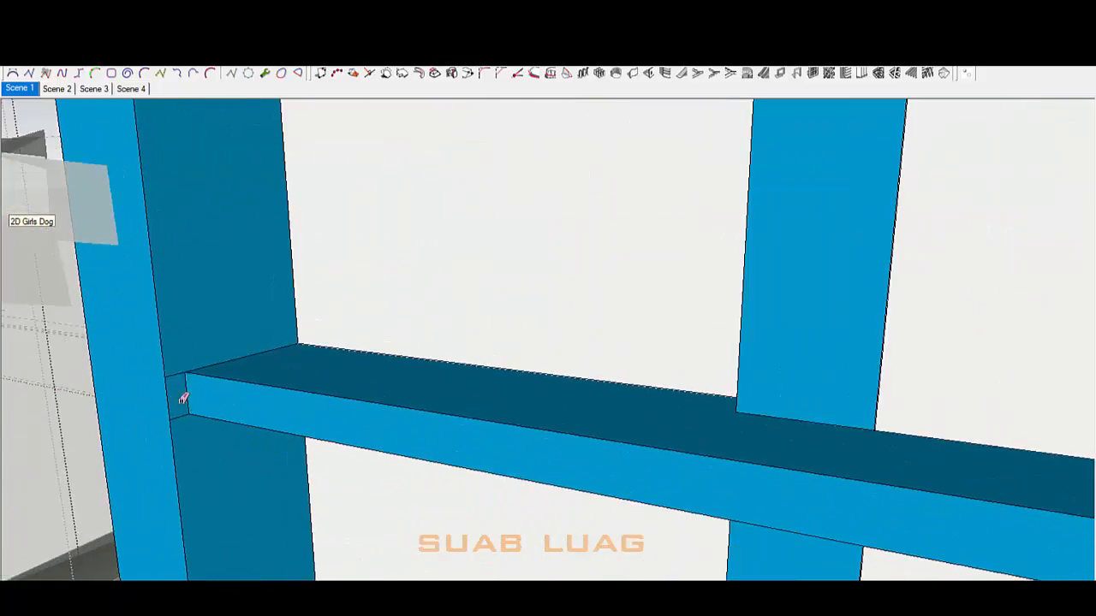
scroll(235, 240, "down", 8)
middle_click_drag(548, 364, 594, 376)
scroll(632, 414, "up", 4)
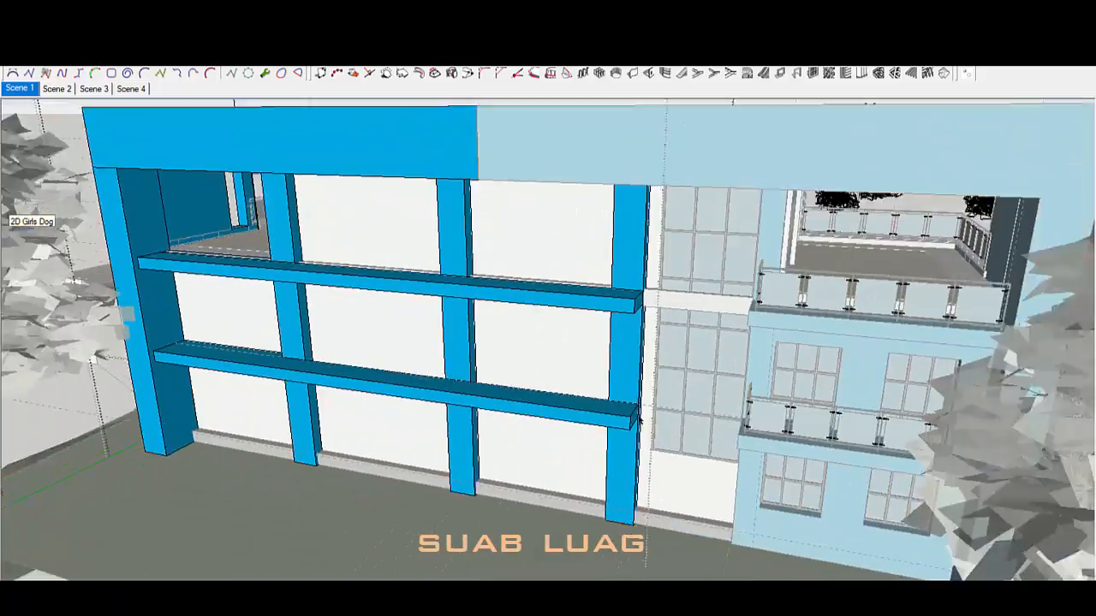
middle_click_drag(631, 414, 606, 355)
scroll(605, 355, "down", 3)
left_click(543, 310)
mouse_move(543, 310)
middle_mouse_down()
mouse_move(716, 272)
mouse_move(606, 292)
middle_mouse_up()
scroll(606, 291, "down", 2)
scroll(605, 291, "up", 5)
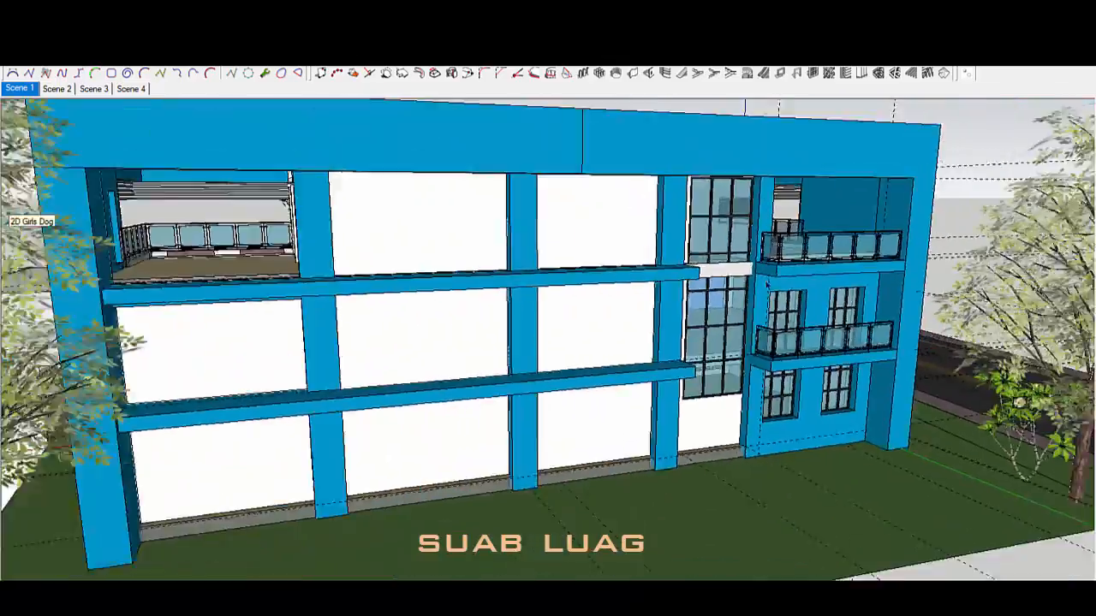
scroll(778, 239, "up", 5)
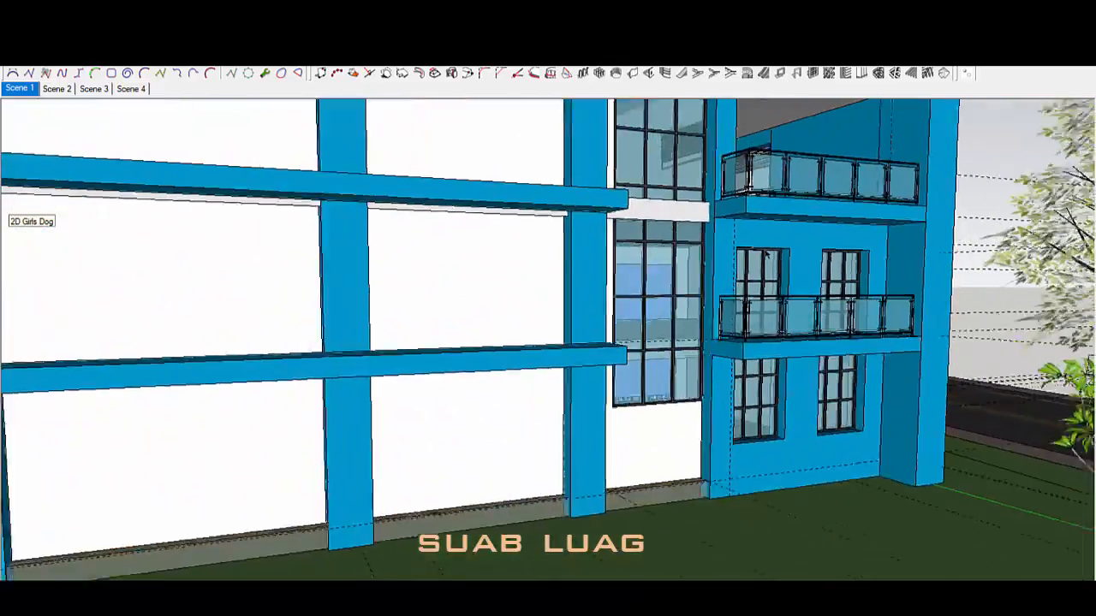
Step: Edit the wall group and draw a dividing line above the window
double_click(777, 240)
triple_click(778, 240)
scroll(789, 239, "up", 3)
middle_click_drag(790, 240, 484, 235)
scroll(726, 240, "up", 3)
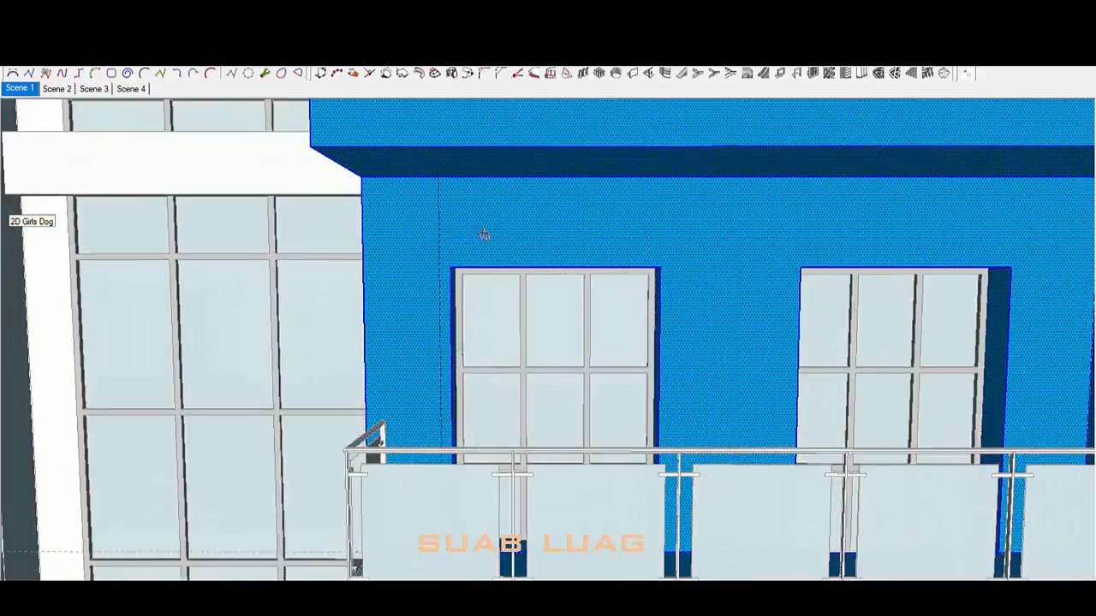
left_click(443, 164)
scroll(543, 228, "down", 4)
Step: Push the wall face inward to the window corner
key("space")
scroll(543, 228, "down", 2)
left_click(653, 233)
scroll(766, 272, "up", 7)
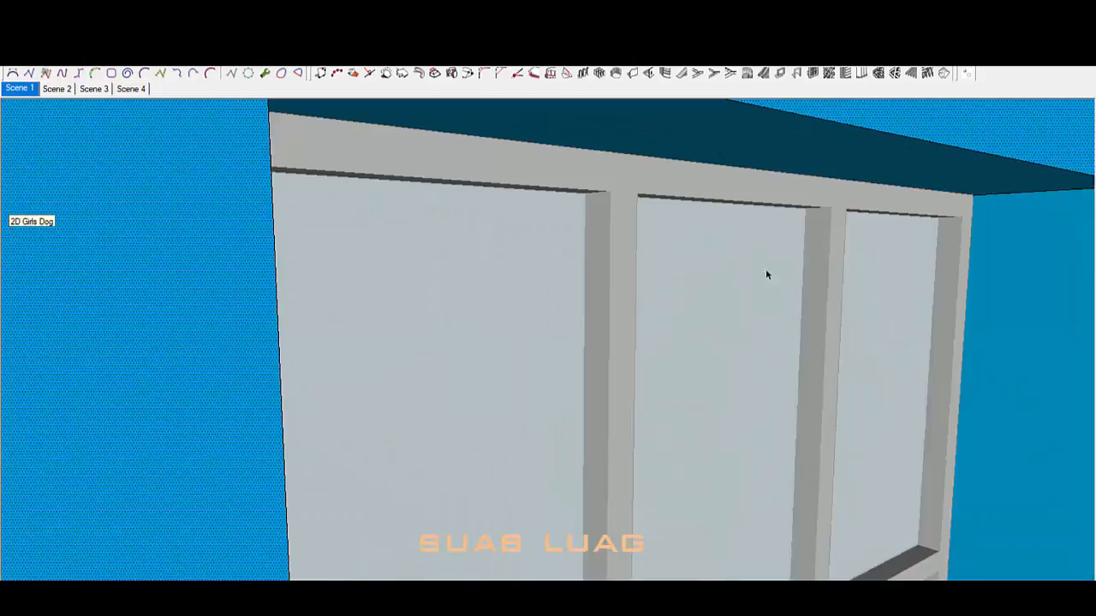
middle_click_drag(766, 272, 870, 184)
key("p")
left_click(870, 185)
scroll(653, 258, "down", 5)
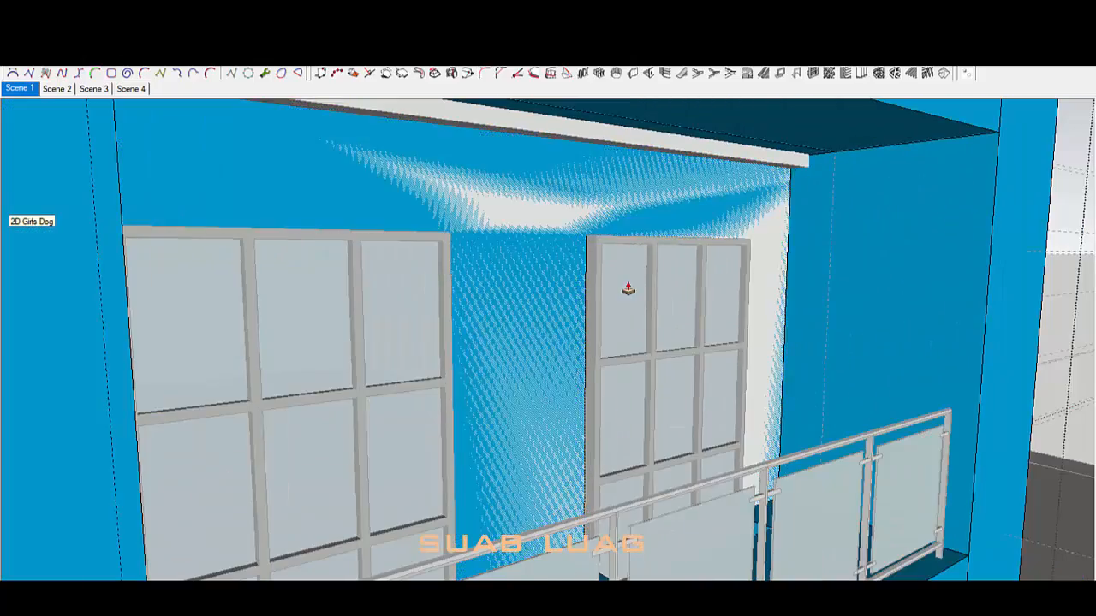
middle_click_drag(685, 225, 822, 249)
left_click(710, 205)
middle_click_drag(710, 206, 516, 301)
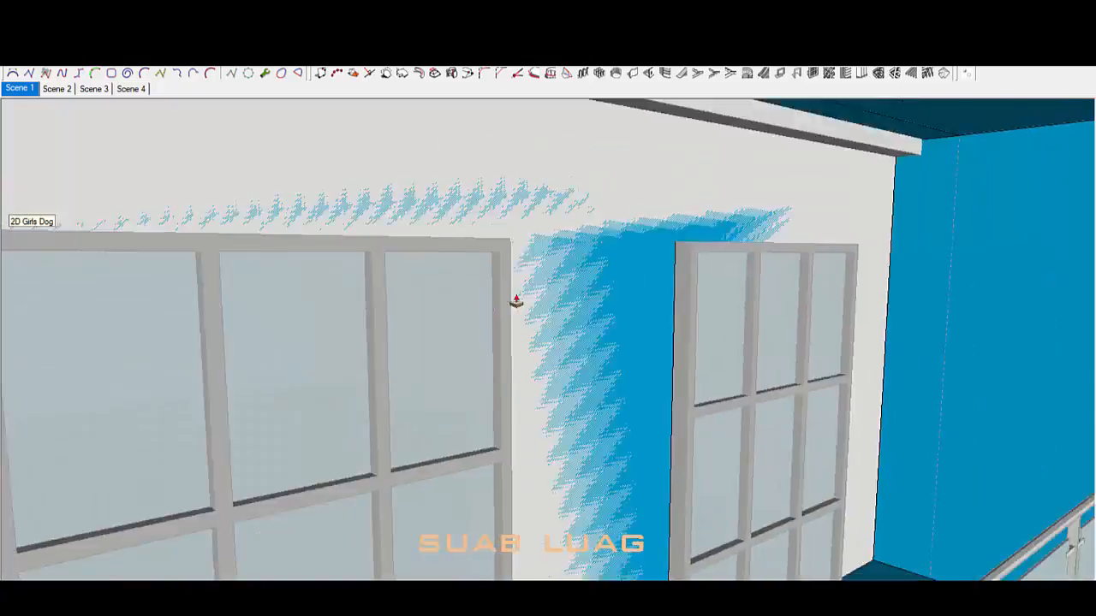
scroll(550, 298, "down", 5)
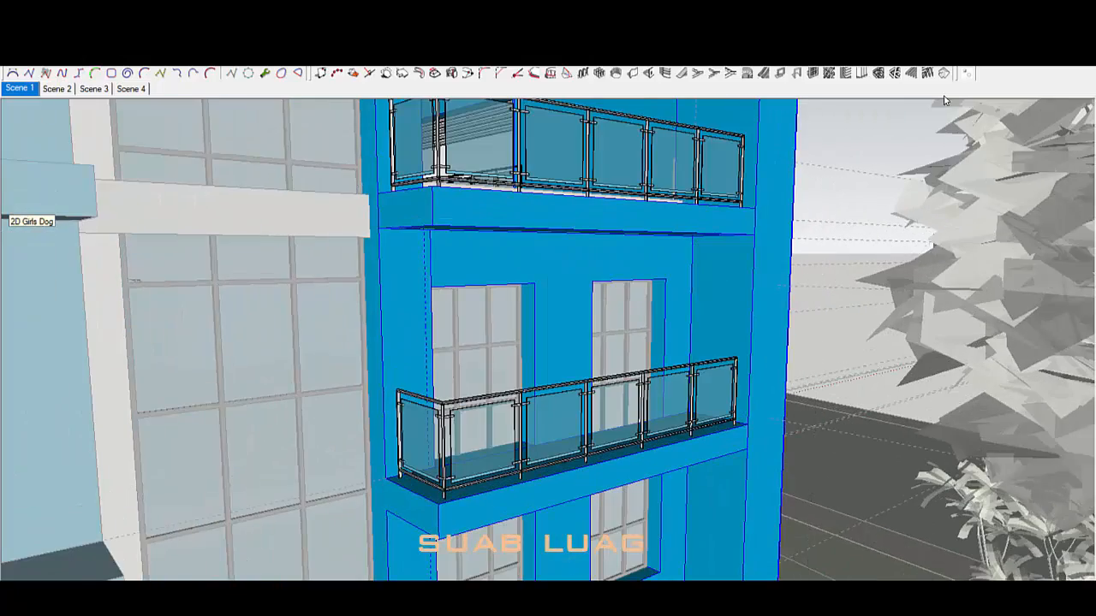
Step: Cancel the push and draw a line ending at the window corner
middle_click_drag(580, 414, 654, 328)
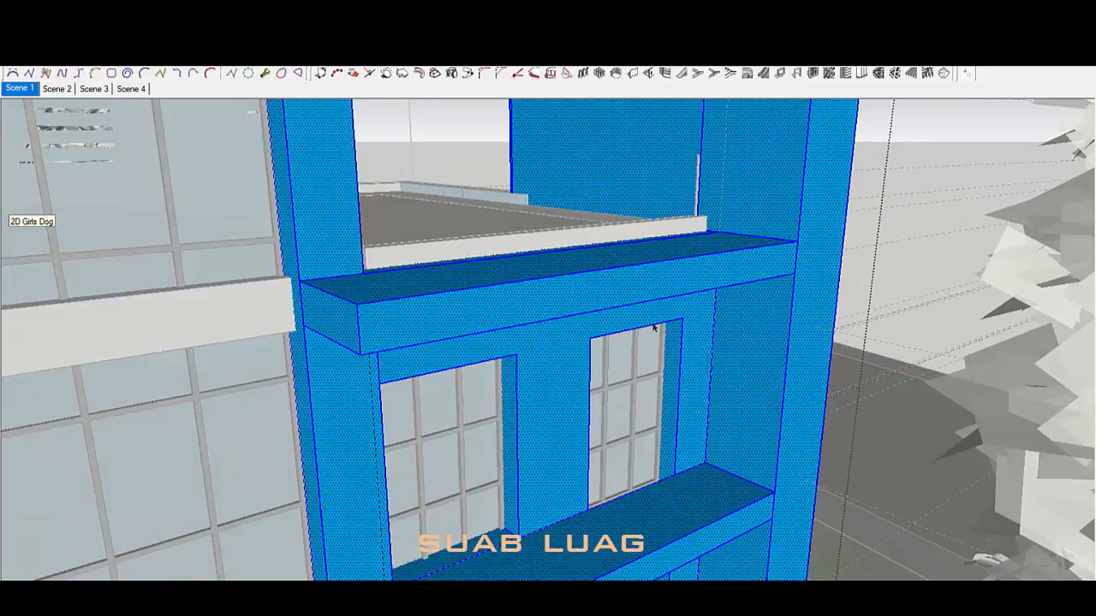
middle_click_drag(698, 184, 603, 257)
mouse_move(536, 296)
middle_mouse_down()
mouse_move(678, 289)
mouse_move(707, 355)
mouse_move(589, 451)
mouse_move(610, 484)
mouse_move(303, 532)
mouse_move(550, 535)
middle_mouse_up()
key("space")
scroll(299, 522, "up", 2)
key("l")
left_click(287, 564)
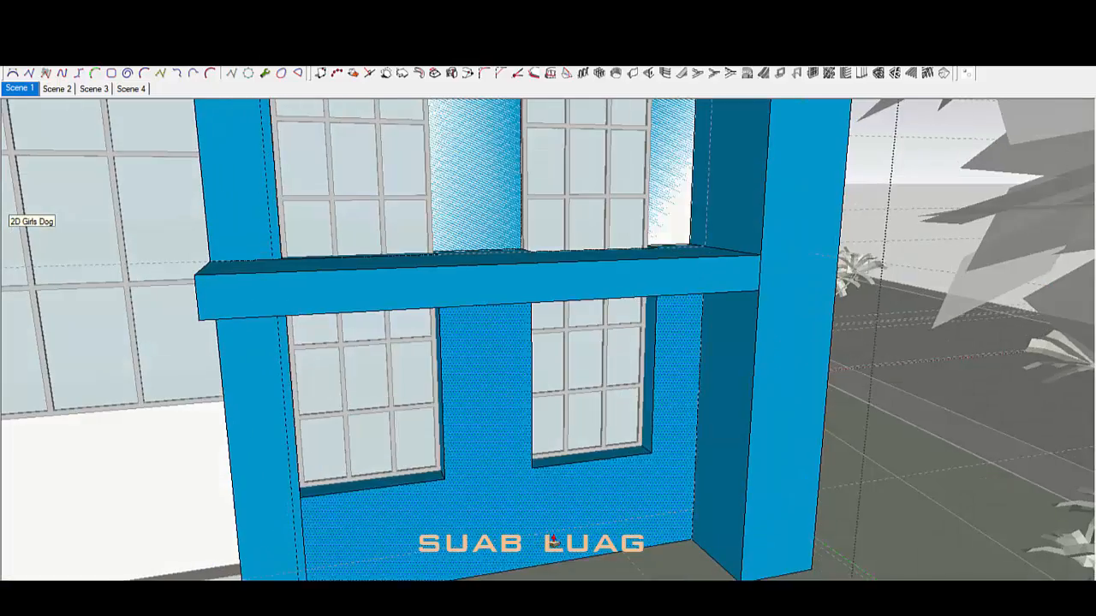
Step: Remove the lower and upper overlapping blue wall faces
key("space")
scroll(544, 505, "down", 2)
middle_click_drag(540, 496, 570, 523)
left_click(584, 517)
scroll(563, 365, "up", 4)
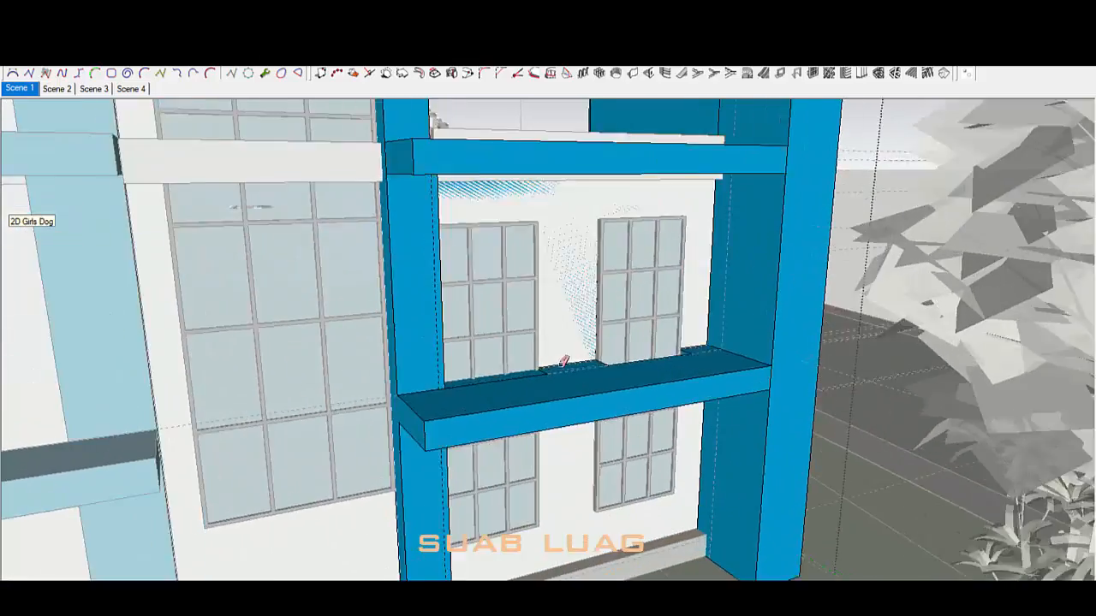
mouse_move(605, 164)
middle_mouse_down()
mouse_move(587, 374)
mouse_move(564, 223)
mouse_move(616, 454)
mouse_move(830, 435)
mouse_move(715, 334)
mouse_move(636, 344)
middle_mouse_up()
key("space")
left_click(564, 223)
key("Delete")
scroll(588, 232, "down", 3)
scroll(616, 455, "up", 4)
left_click(635, 344)
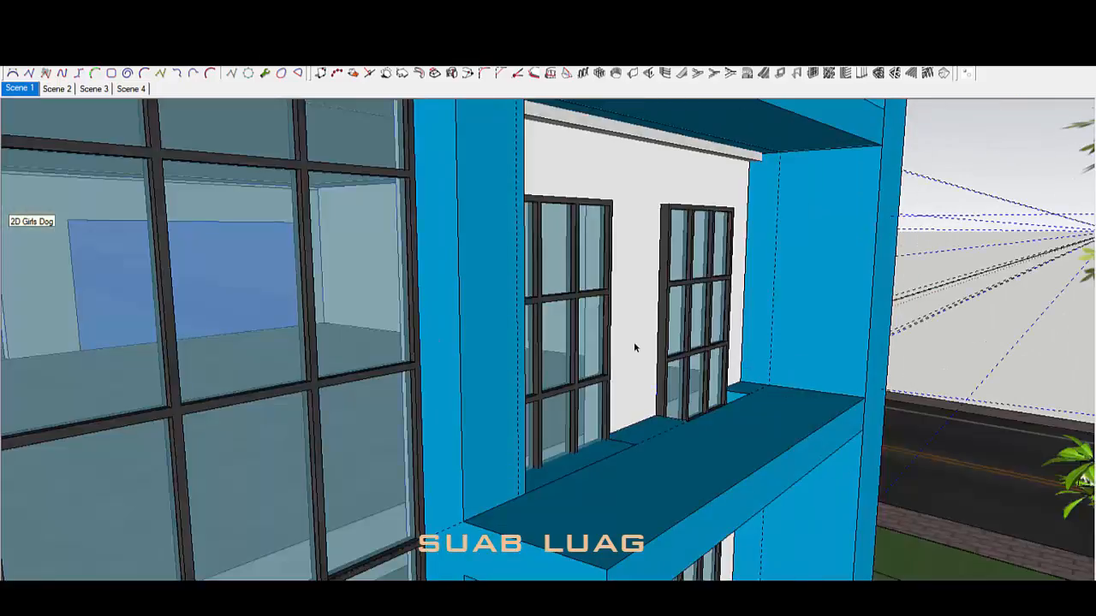
Step: Reopen the wall group and pull its face outward
double_click(638, 344)
double_click(646, 342)
scroll(653, 340, "down", 2)
scroll(619, 213, "down", 2)
middle_click_drag(619, 213, 623, 351)
scroll(725, 284, "up", 4)
key("p")
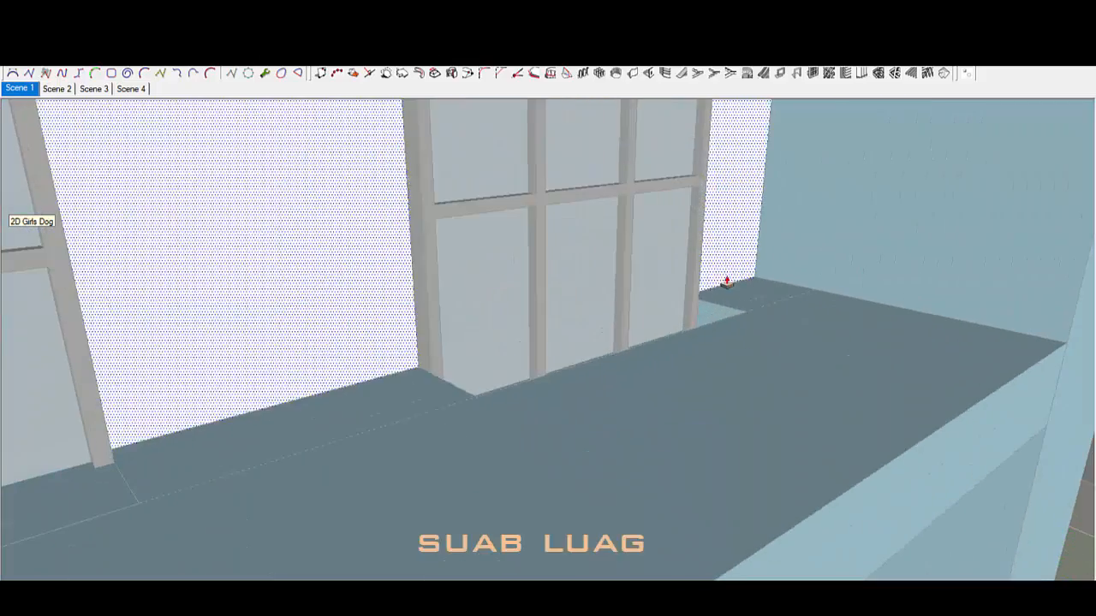
left_click(724, 283)
left_click(743, 312)
key("space")
scroll(685, 311, "down", 5)
middle_click_drag(685, 311, 682, 354)
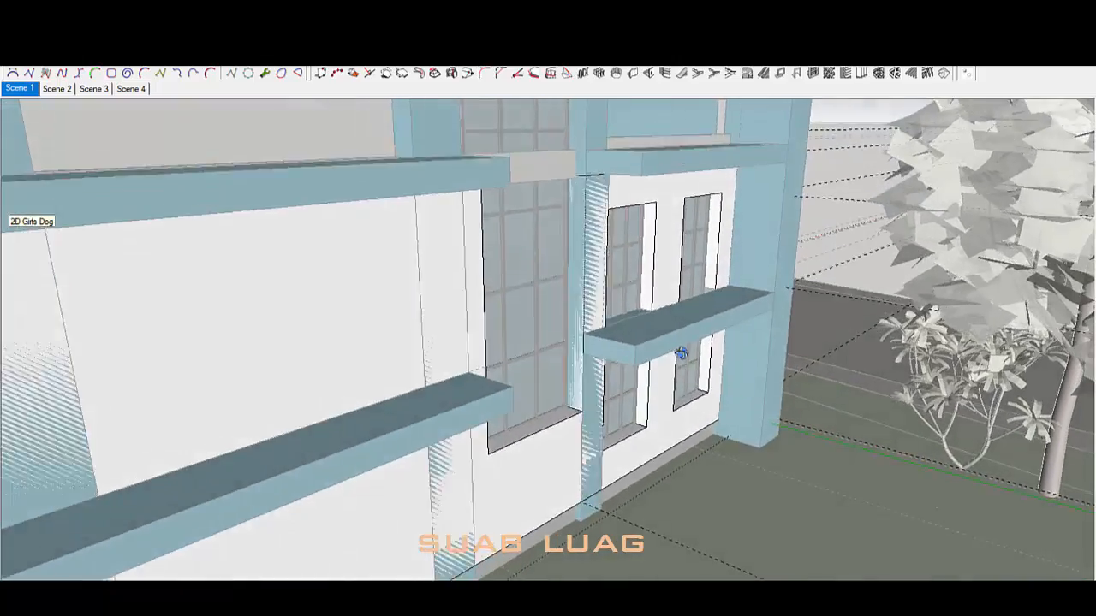
Step: Push the wall face back flush with the column corner
scroll(660, 494, "up", 4)
middle_click_drag(660, 494, 624, 471)
key("p")
left_click(725, 300)
left_click(709, 321)
scroll(624, 472, "down", 4)
scroll(780, 286, "up", 3)
middle_click_drag(780, 286, 788, 239)
key("Escape")
Step: Open the blue structure group and select all its faces
double_click(847, 220)
triple_click(848, 219)
middle_click_drag(848, 219, 824, 257)
scroll(770, 352, "up", 3)
Step: Unhide all geometry so the glass balcony railings reappear
scroll(823, 257, "down", 5)
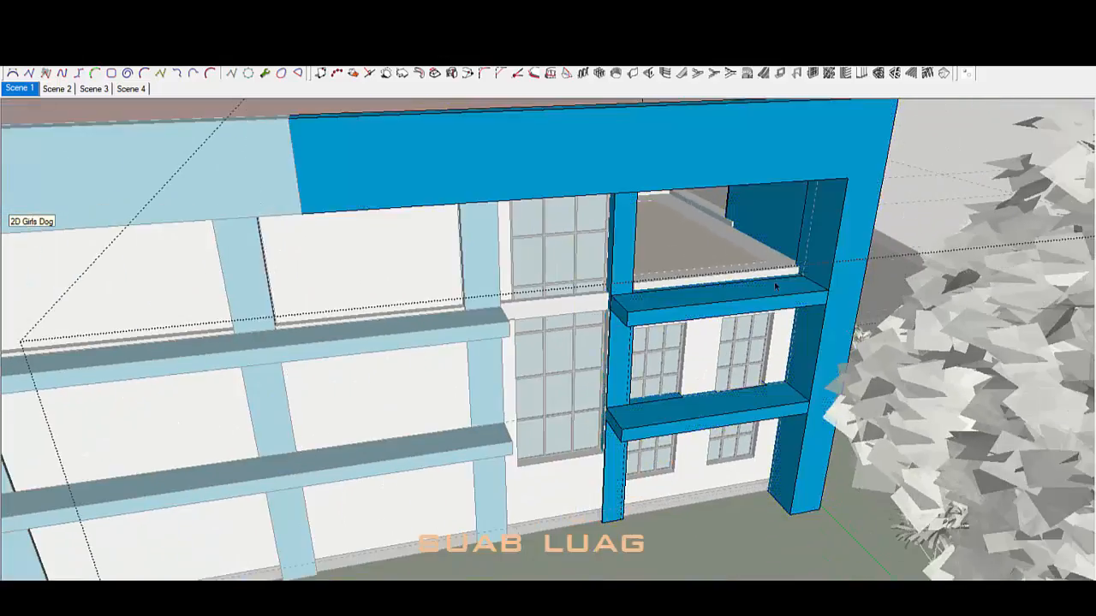
middle_click_drag(778, 288, 762, 192)
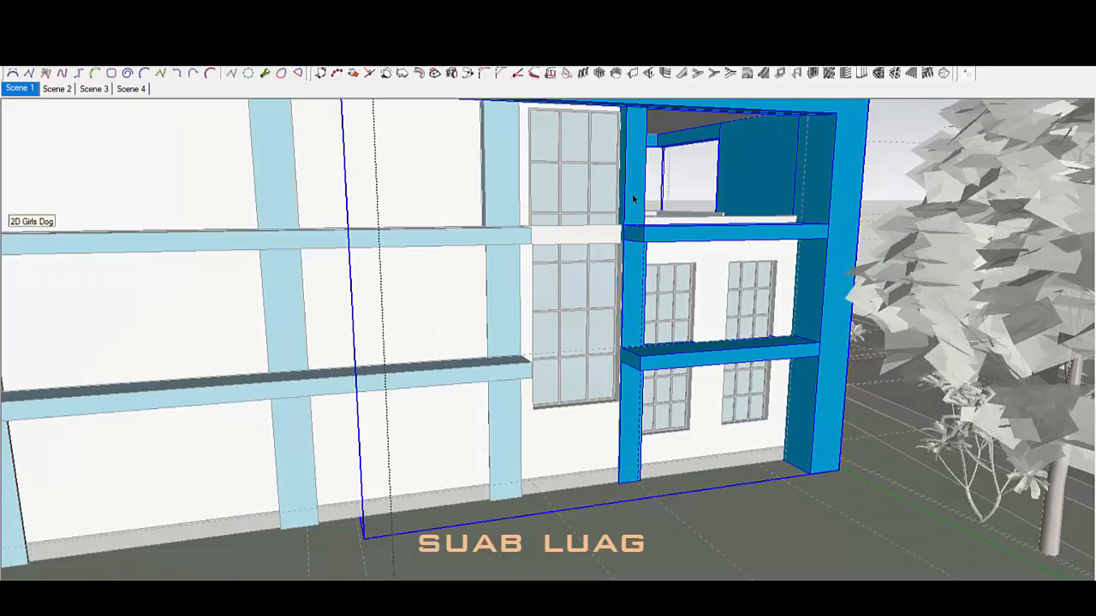
left_click(264, 274)
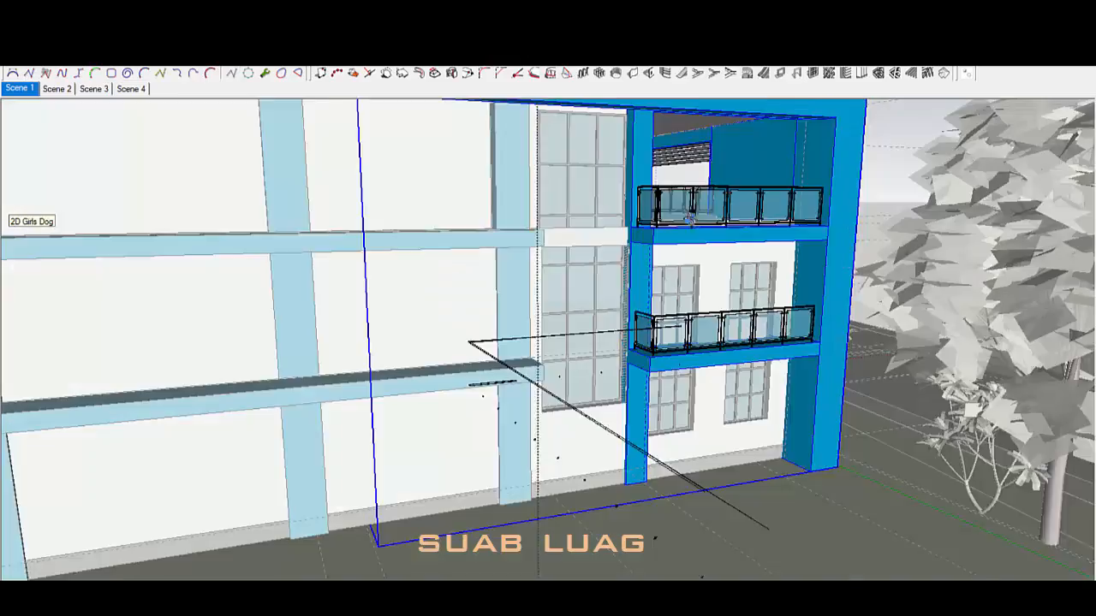
scroll(747, 451, "up", 6)
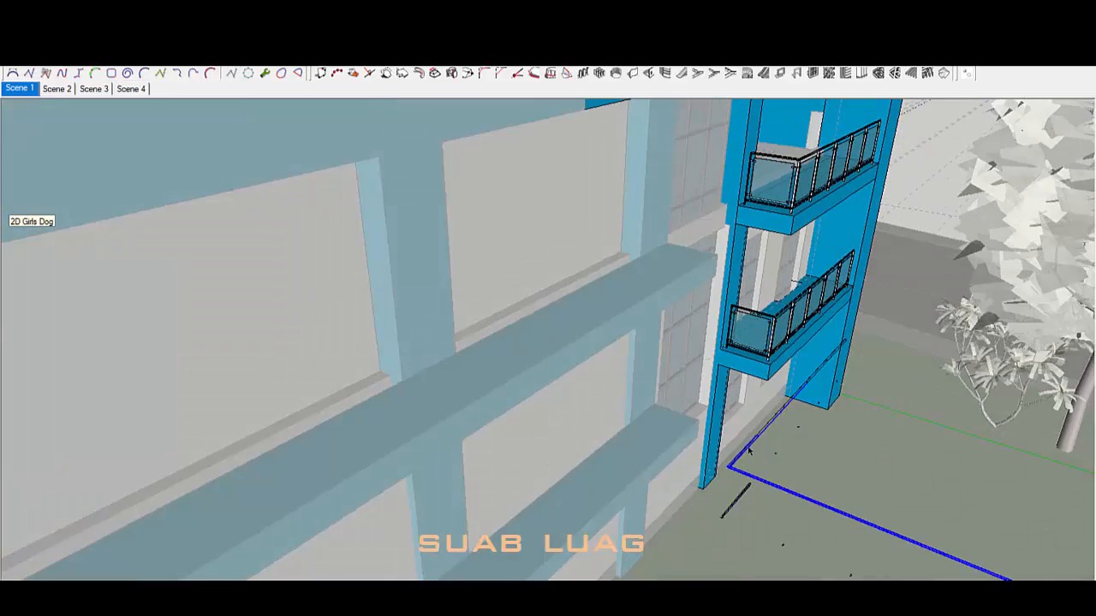
scroll(632, 299, "down", 5)
Step: Orbit around the blue facade to check the railings on both stacked balconies
middle_click_drag(631, 299, 957, 440)
scroll(957, 440, "up", 3)
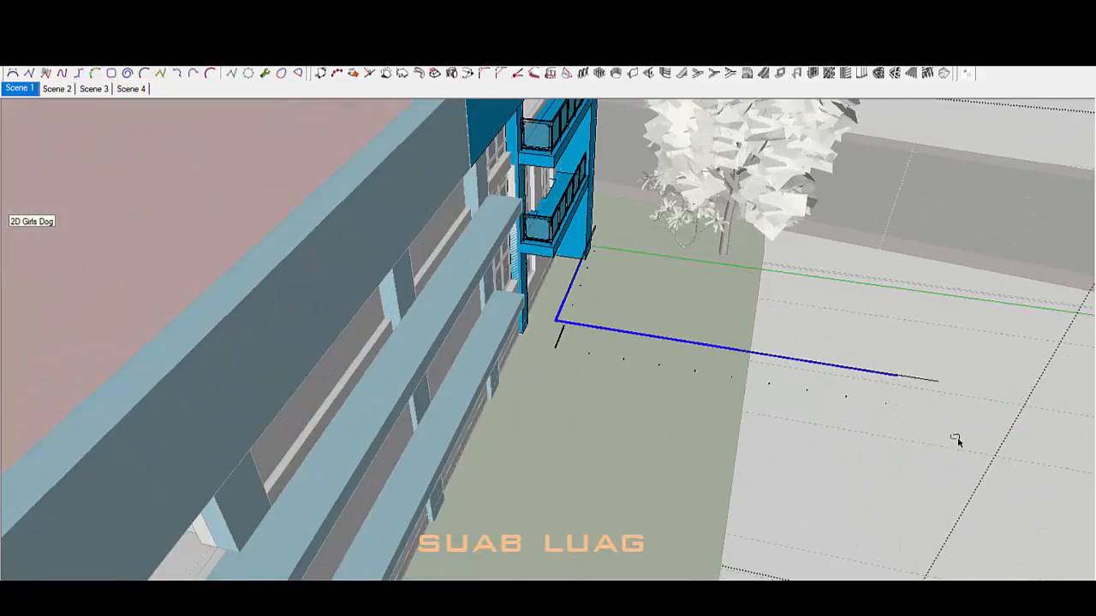
middle_click_drag(598, 387, 605, 293)
middle_click_drag(559, 259, 489, 237)
left_click(520, 396)
scroll(790, 292, "down", 6)
middle_click_drag(789, 292, 685, 256)
scroll(604, 220, "up", 5)
scroll(725, 331, "down", 5)
scroll(874, 263, "up", 5)
scroll(848, 251, "up", 3)
Step: Erase the stray edge on the lower balcony slab
scroll(847, 250, "up", 3)
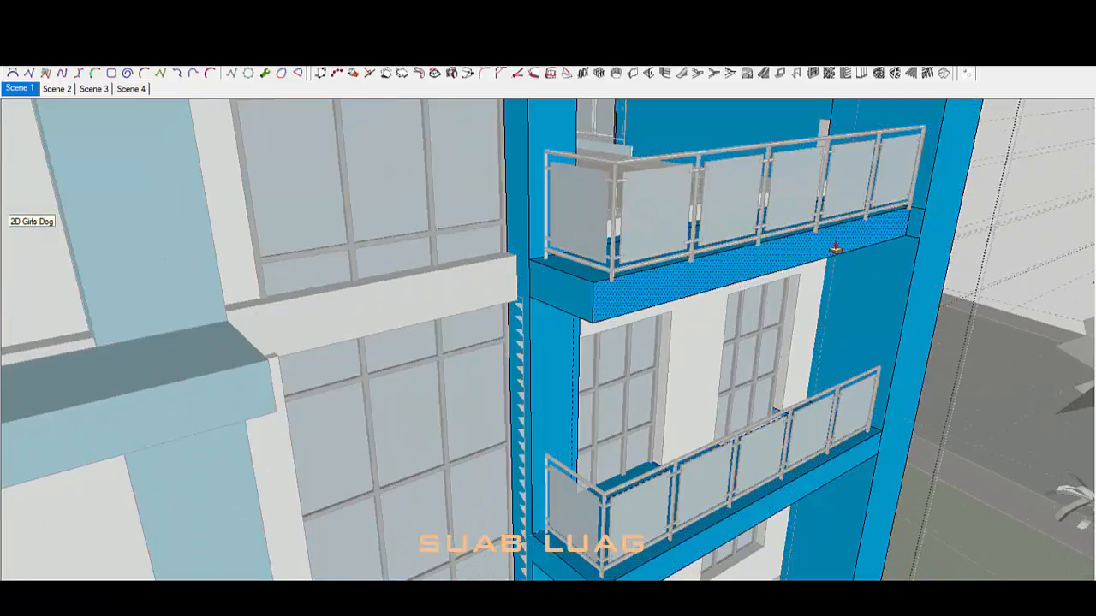
middle_click_drag(843, 258, 841, 443)
scroll(862, 436, "up", 4)
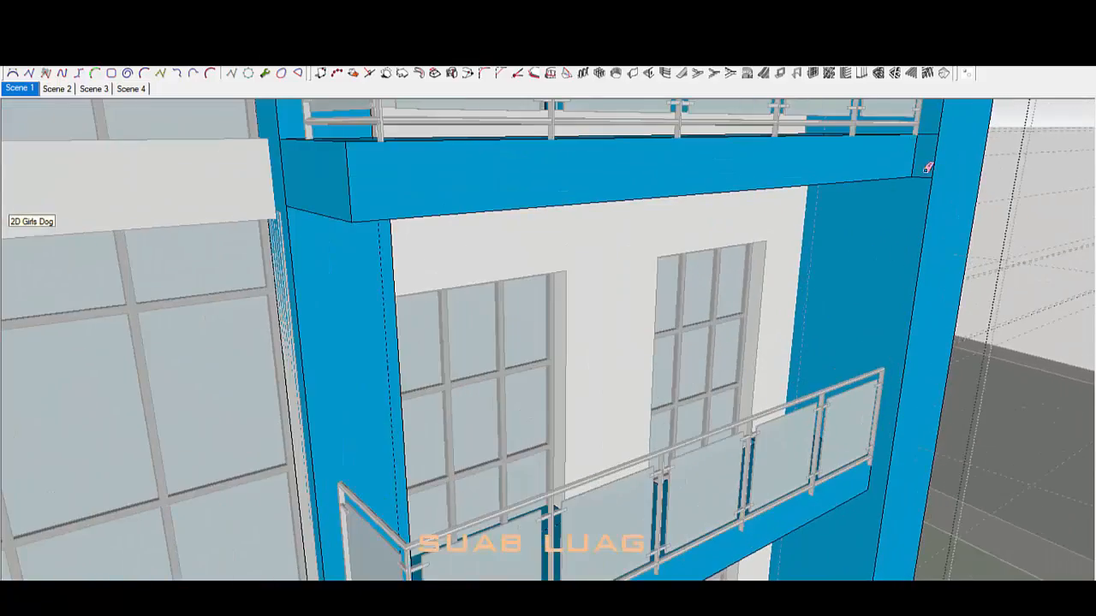
left_click(925, 175)
scroll(891, 206, "down", 5)
Step: Move both glass railings together down onto the balcony slab corner
key("space")
left_click(736, 205)
left_click(734, 423, "shift")
middle_click_drag(734, 423, 773, 367)
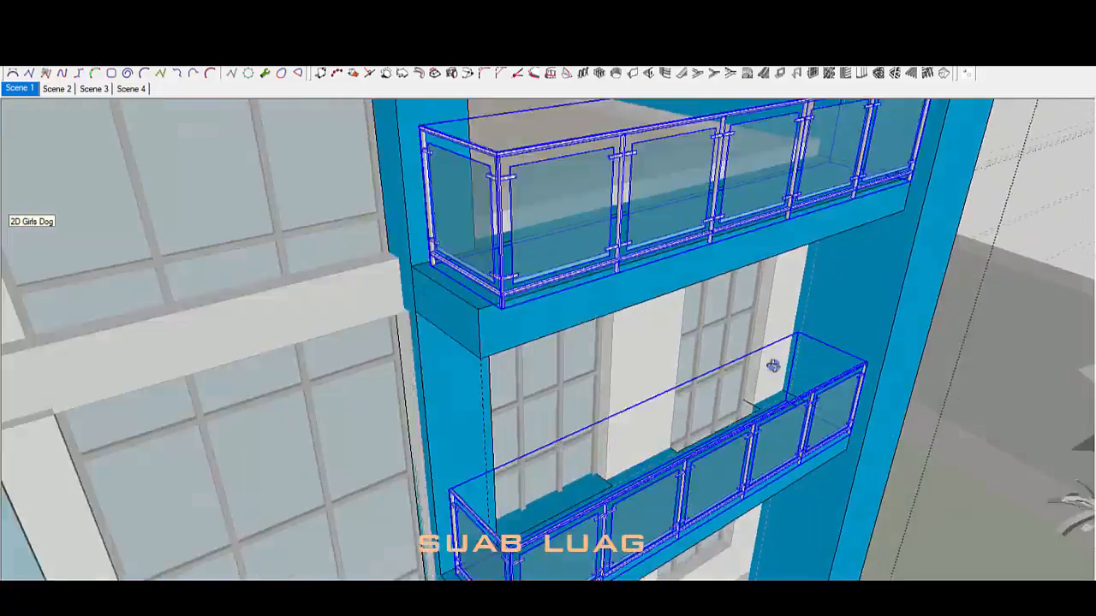
scroll(846, 427, "up", 5)
key("m")
left_click(844, 427)
scroll(895, 347, "down", 3)
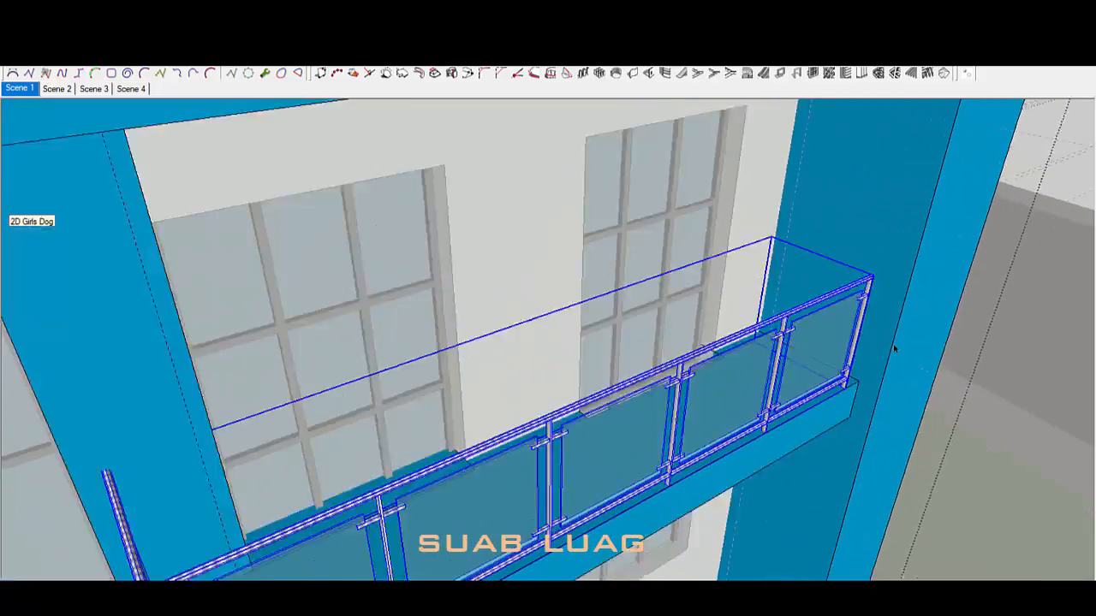
scroll(871, 368, "up", 5)
scroll(870, 367, "down", 2)
left_click(870, 367)
scroll(870, 368, "down", 6)
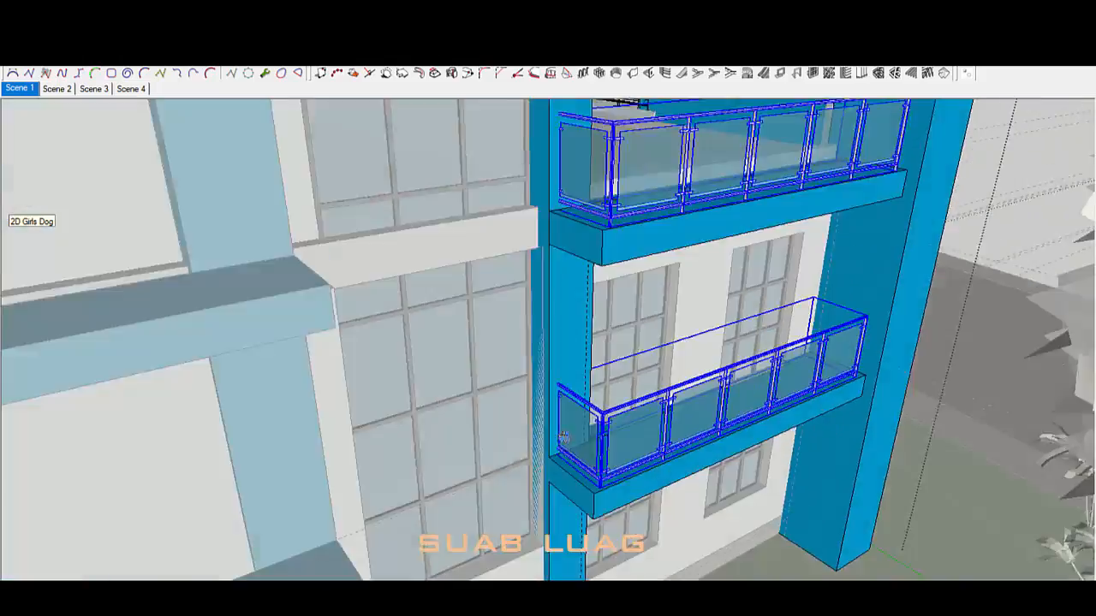
Step: Inside the wall group beside the balcony, draw an edge down the slab corner
middle_click_drag(685, 437, 651, 377)
scroll(633, 420, "up", 3)
scroll(702, 369, "down", 4)
scroll(634, 385, "up", 3)
mouse_move(582, 411)
middle_mouse_down()
mouse_move(621, 349)
mouse_move(651, 381)
middle_mouse_up()
left_click(725, 409)
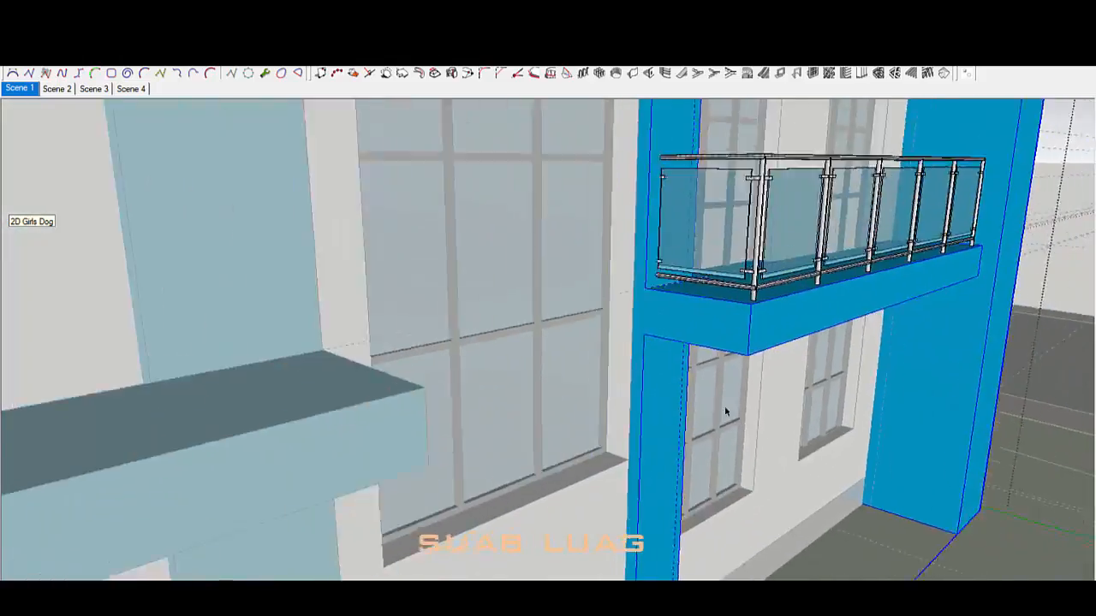
scroll(665, 319, "up", 4)
triple_click(666, 319)
key("l")
left_click(668, 269)
left_click(668, 352)
scroll(685, 386, "down", 4)
scroll(716, 394, "down", 4)
middle_click_drag(717, 394, 754, 479)
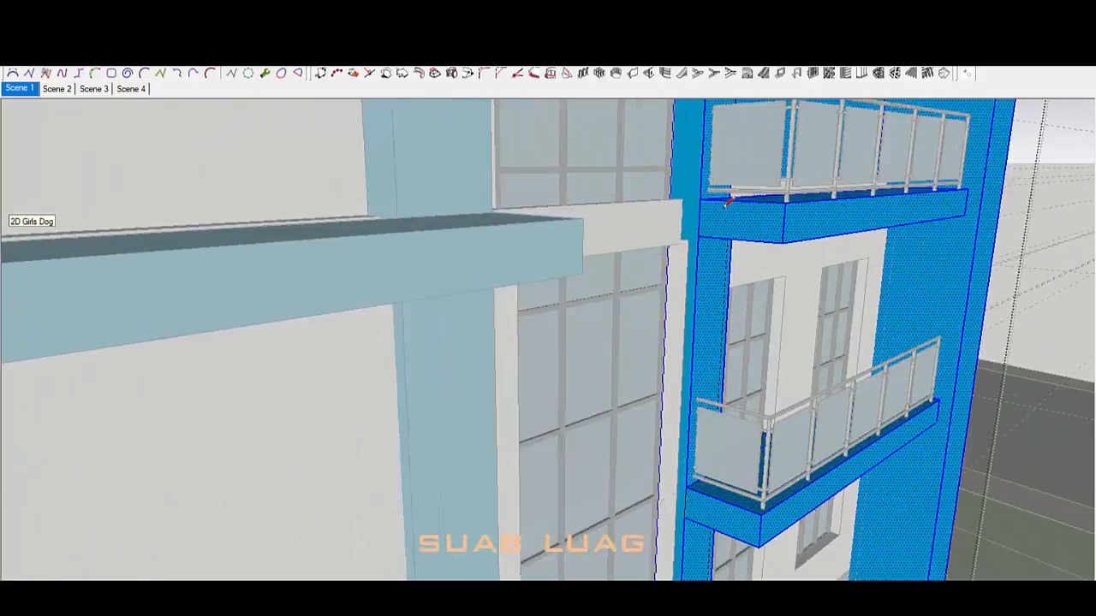
key("space")
left_click(856, 299)
Step: Bring the facade into a frontal view and close the edited group
middle_click_drag(857, 299, 725, 286)
scroll(831, 360, "down", 5)
middle_click_drag(376, 411, 641, 462)
scroll(487, 448, "up", 2)
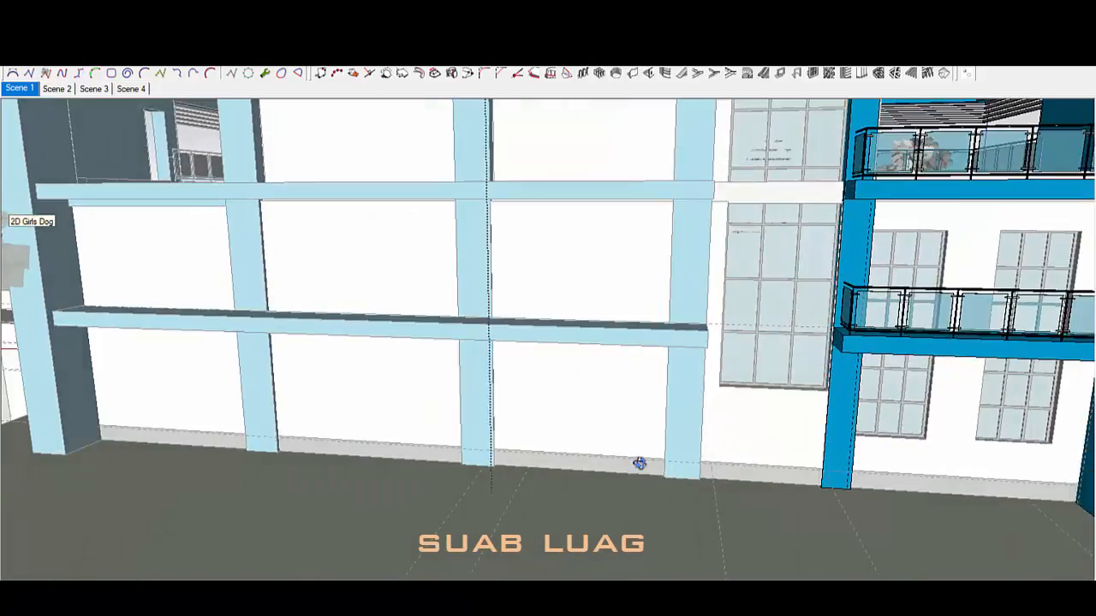
scroll(706, 416, "down", 2)
scroll(630, 415, "down", 2)
scroll(630, 414, "up", 4)
middle_click_drag(630, 415, 809, 382)
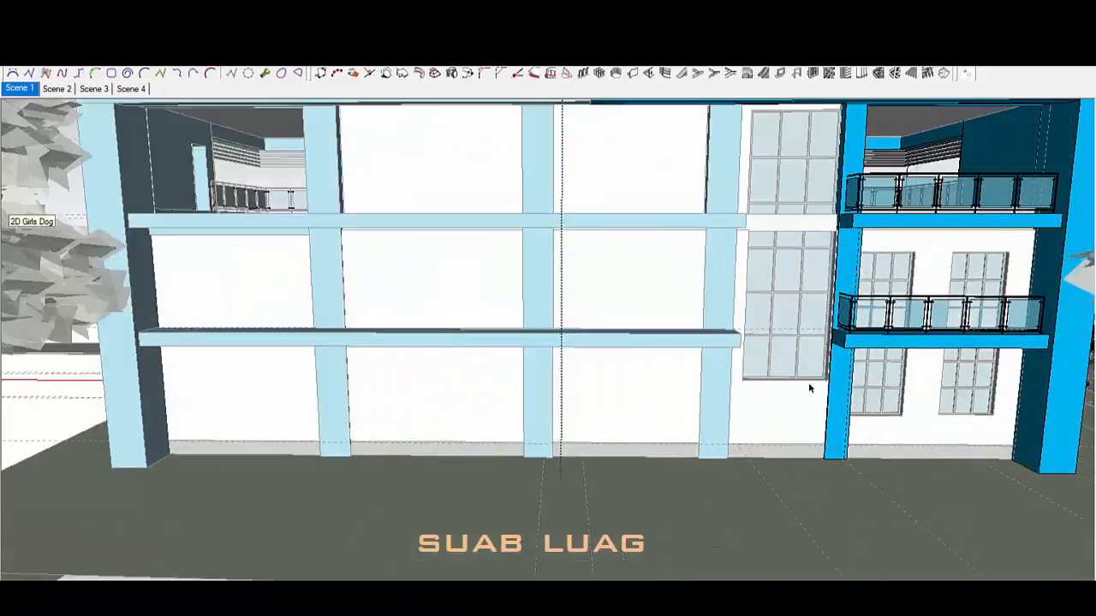
left_click(952, 357)
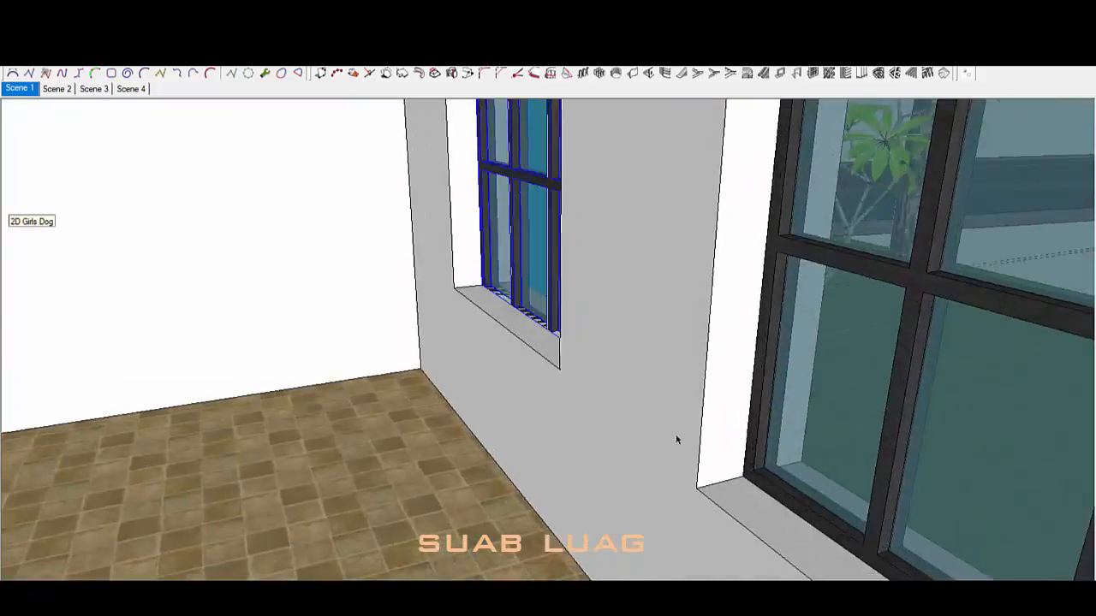
Step: Hide the landscaped site group
middle_click_drag(676, 441, 649, 243)
scroll(318, 499, "down", 3)
scroll(648, 243, "down", 2)
key("space")
scroll(690, 360, "down", 3)
scroll(690, 359, "up", 3)
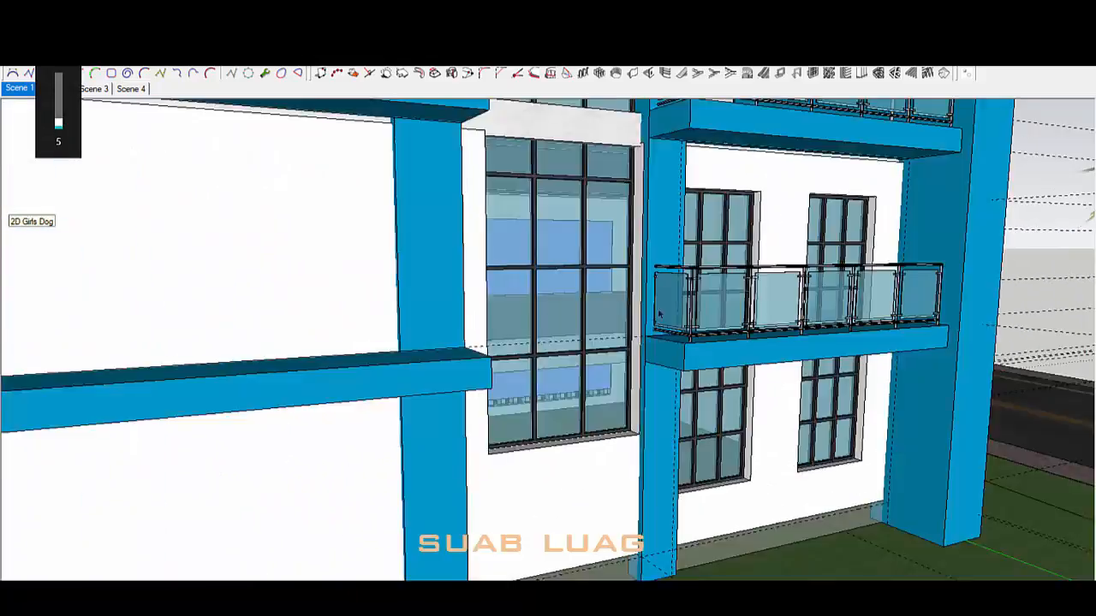
scroll(690, 359, "down", 6)
scroll(603, 369, "up", 2)
middle_click_drag(690, 360, 603, 419)
scroll(604, 368, "down", 5)
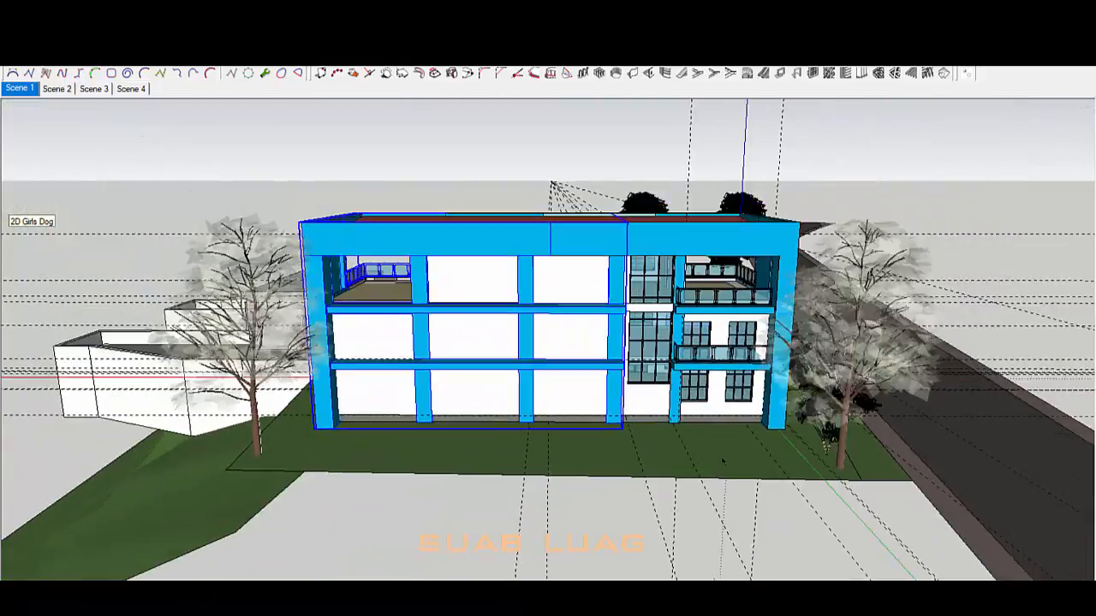
right_click(900, 411)
left_click(941, 89)
Step: Hide the foreground tree group
middle_click_drag(884, 377, 958, 352)
scroll(957, 352, "up", 4)
right_click(957, 352)
left_click(985, 89)
scroll(822, 342, "down", 7)
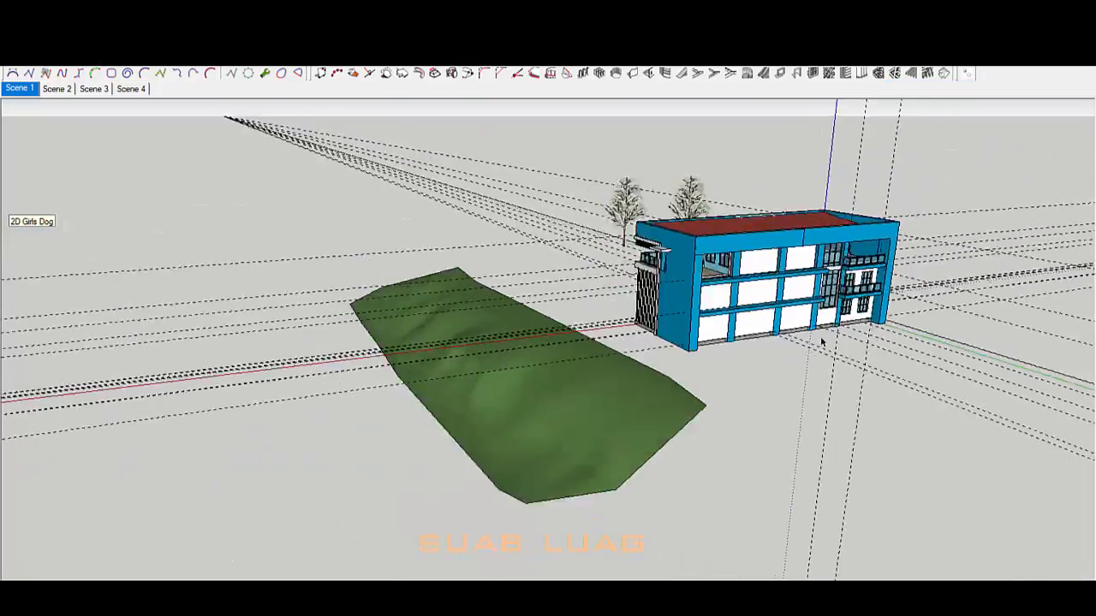
middle_click_drag(822, 343, 737, 304)
scroll(736, 304, "up", 6)
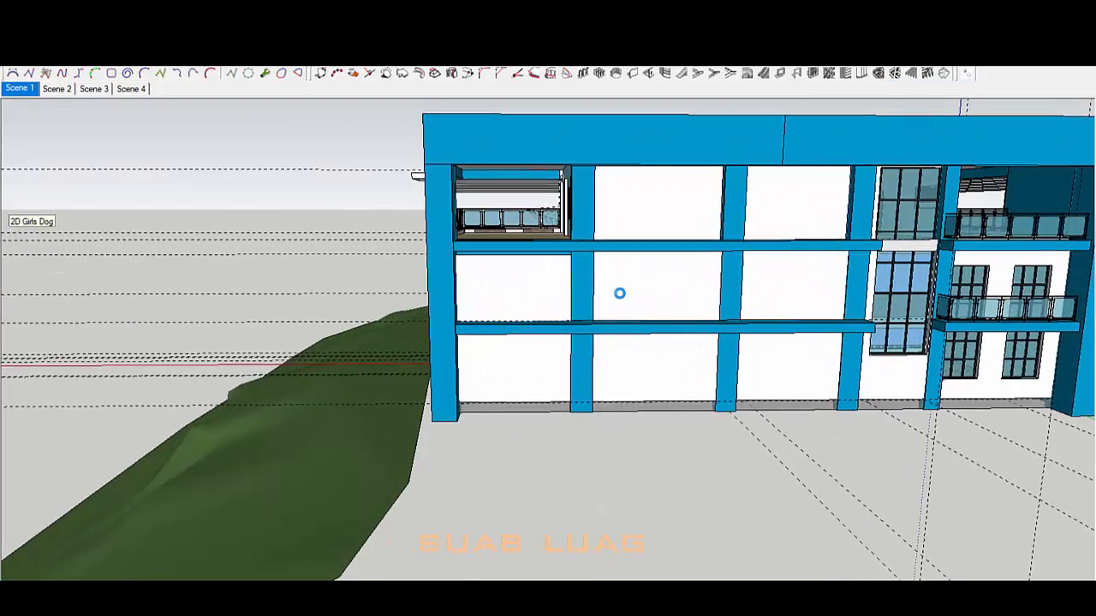
scroll(620, 293, "down", 4)
Step: Open the blue frame group and select all of its geometry
middle_click_drag(620, 293, 850, 380)
scroll(850, 380, "up", 2)
scroll(335, 281, "up", 4)
left_click(335, 280)
double_click(334, 280)
triple_click(335, 280)
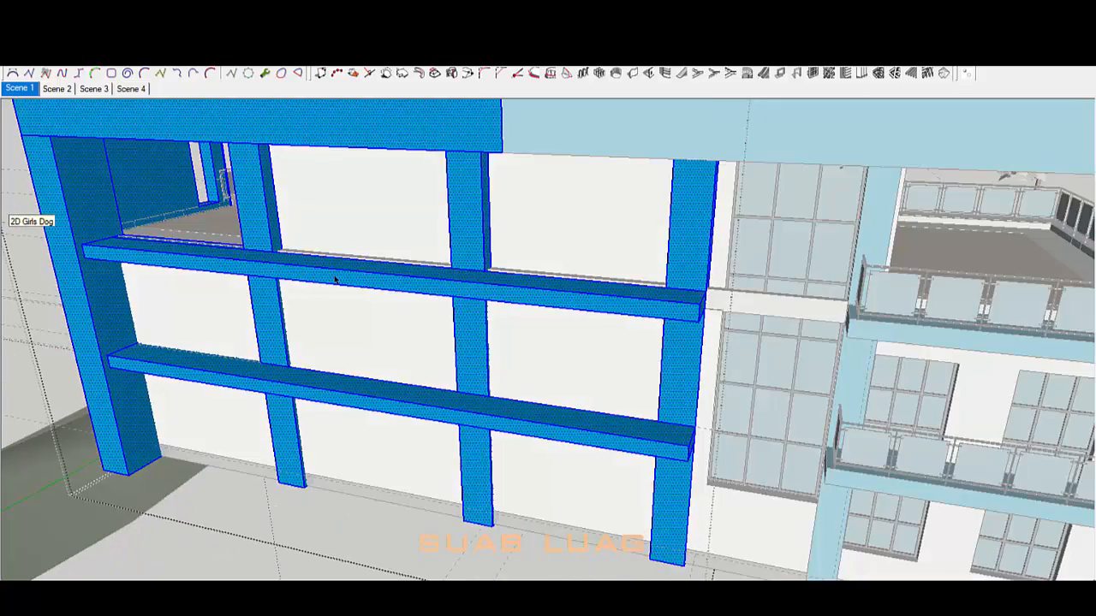
Step: Sample Polished Concrete Old and paint the upper ledge's front, top and underside
key("b")
left_click(155, 132)
scroll(548, 326, "down", 5)
middle_click_drag(548, 325, 337, 365)
left_click(555, 266)
scroll(336, 365, "up", 4)
left_click(322, 331)
scroll(322, 332, "up", 4)
left_click(428, 328)
scroll(357, 269, "up", 3)
scroll(357, 269, "down", 5)
middle_click_drag(445, 386, 574, 291)
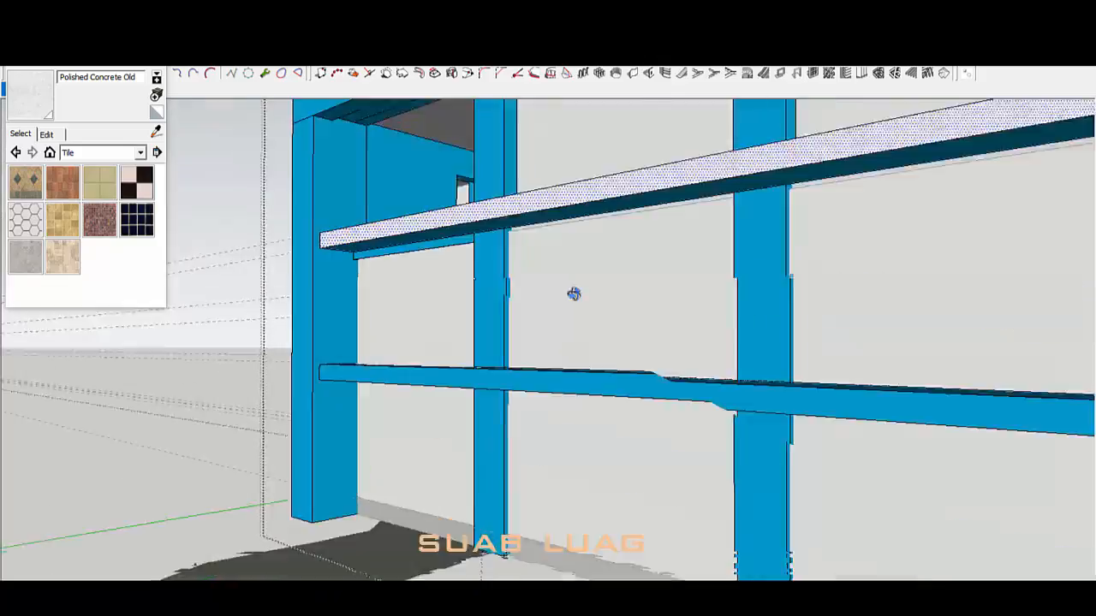
left_click(557, 226)
Step: Paint the lower ledge's front and top in Polished Concrete Old
mouse_move(556, 226)
middle_mouse_down()
mouse_move(527, 304)
mouse_move(580, 159)
mouse_move(590, 416)
mouse_move(421, 335)
middle_mouse_up()
scroll(580, 159, "up", 4)
scroll(590, 416, "down", 5)
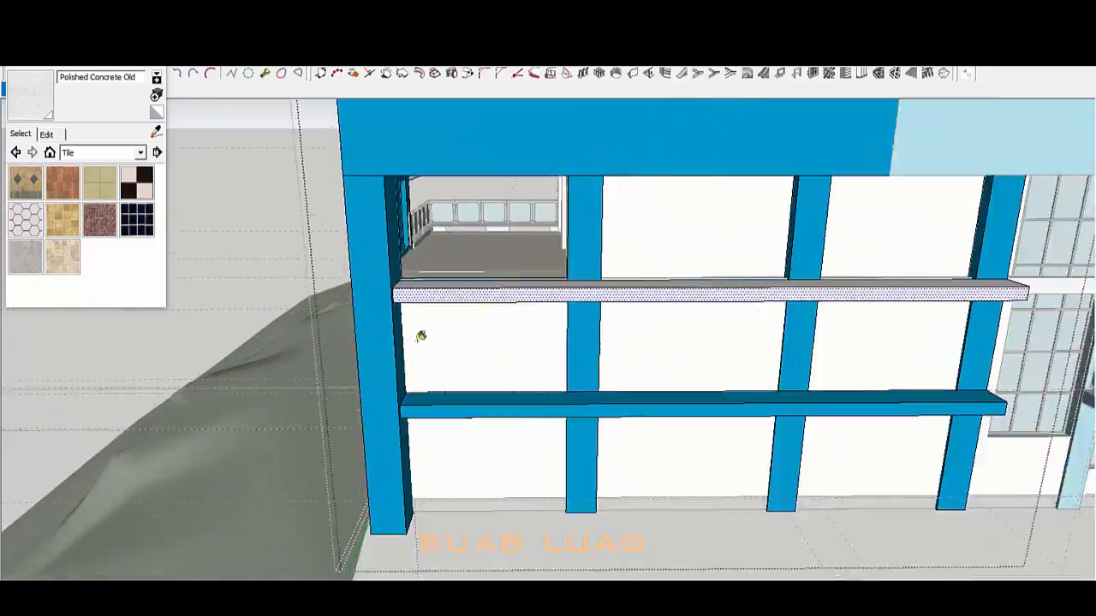
scroll(845, 377, "up", 4)
left_click(845, 385)
left_click(845, 370)
Step: Push/Pull the lower ledge's end back flush with the column
middle_click_drag(845, 377, 491, 291)
scroll(738, 252, "up", 3)
middle_click_drag(739, 252, 607, 343)
scroll(607, 342, "down", 5)
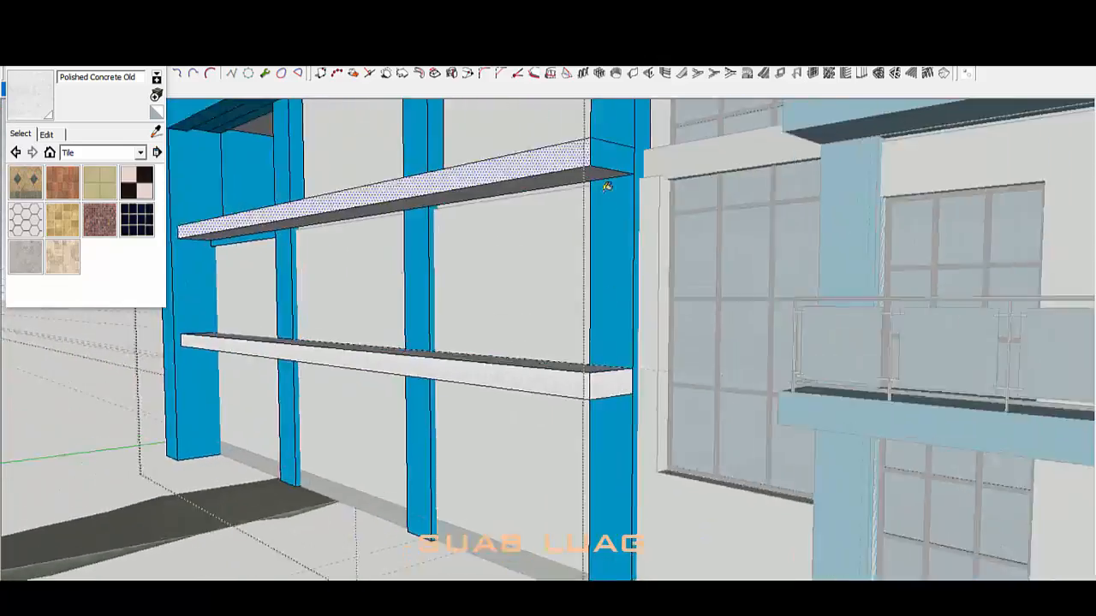
middle_click_drag(618, 445, 669, 473)
scroll(685, 409, "up", 4)
left_click_drag(681, 393, 650, 416)
scroll(680, 431, "down", 1)
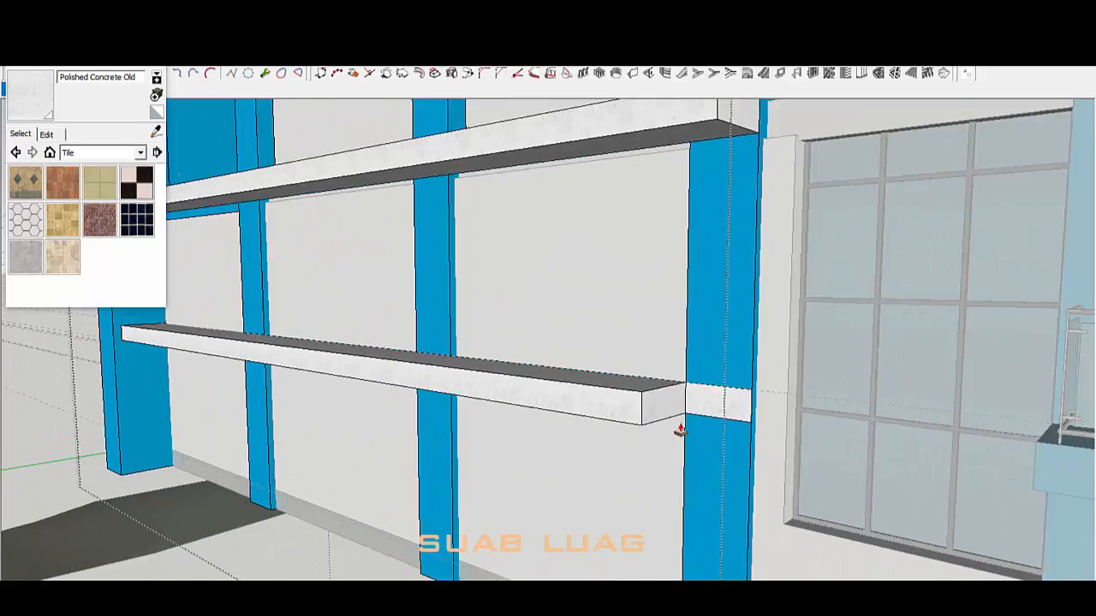
scroll(742, 247, "down", 6)
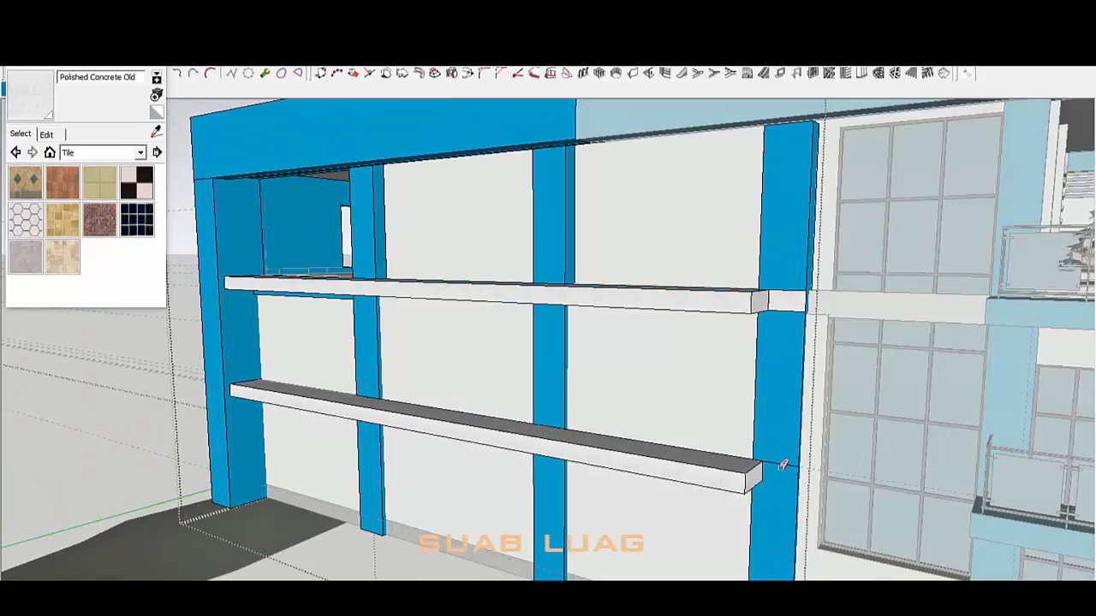
scroll(786, 306, "down", 6)
scroll(716, 350, "up", 7)
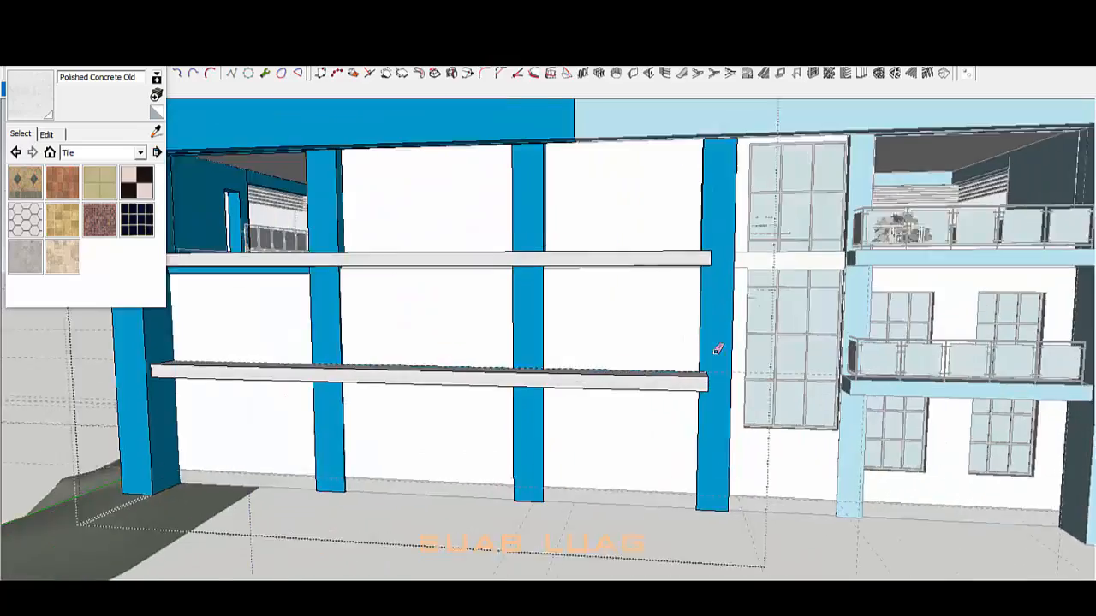
scroll(685, 438, "down", 3)
scroll(811, 415, "up", 6)
scroll(811, 414, "down", 6)
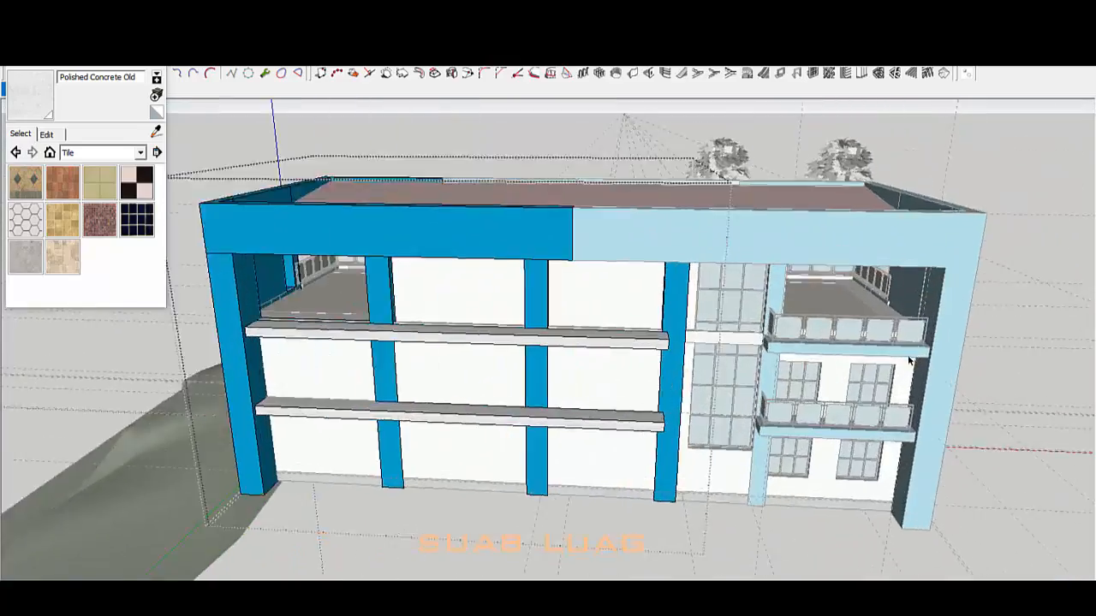
scroll(899, 351, "up", 6)
Step: Open the nested balcony slab and paint its edge faces in Polished Concrete Old
scroll(668, 291, "up", 2)
double_click(665, 289)
double_click(665, 288)
middle_click_drag(666, 289, 712, 320)
key("m")
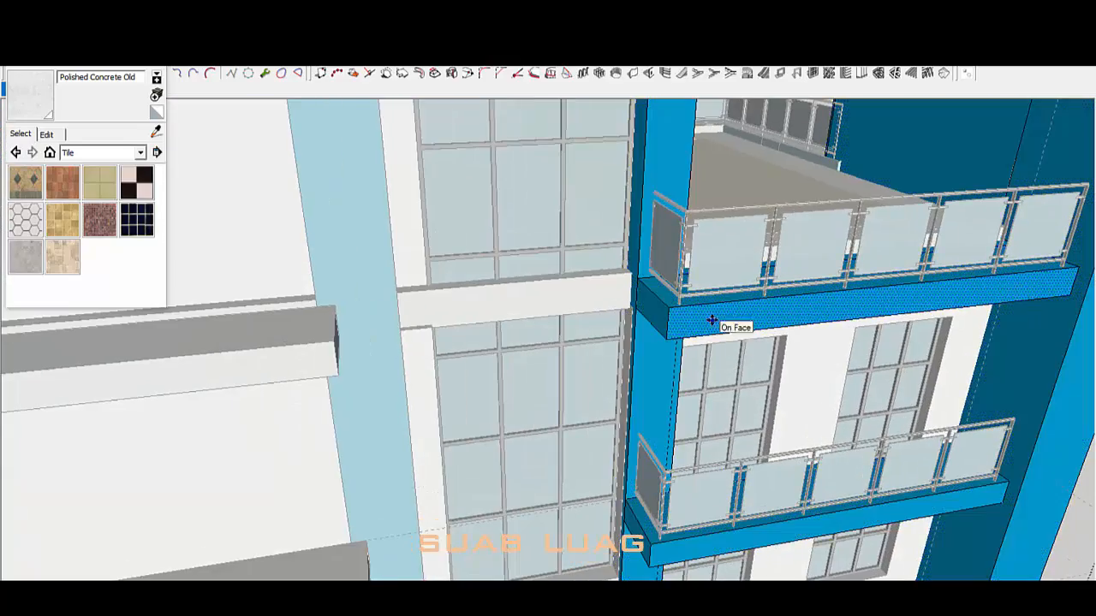
left_click(790, 528)
mouse_move(789, 527)
middle_mouse_down()
mouse_move(721, 347)
mouse_move(853, 342)
mouse_move(756, 521)
middle_mouse_up()
left_click(853, 345)
Step: Select the balcony floor face, then inspect the balcony's underside
key("space")
scroll(756, 521, "up", 3)
left_click(550, 461)
middle_click_drag(551, 462, 673, 477)
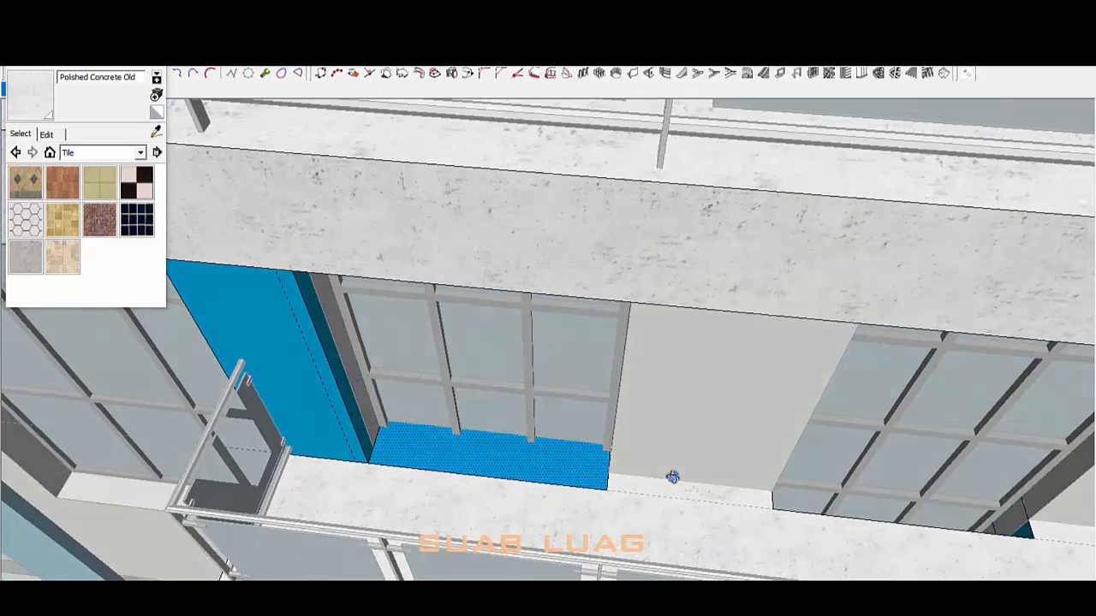
left_click(673, 477)
scroll(600, 478, "up", 3)
scroll(771, 463, "down", 3)
mouse_move(788, 463)
middle_mouse_down()
mouse_move(357, 375)
mouse_move(451, 326)
mouse_move(428, 338)
middle_mouse_up()
key("l")
mouse_move(626, 212)
middle_mouse_down()
mouse_move(506, 193)
mouse_move(211, 186)
middle_mouse_up()
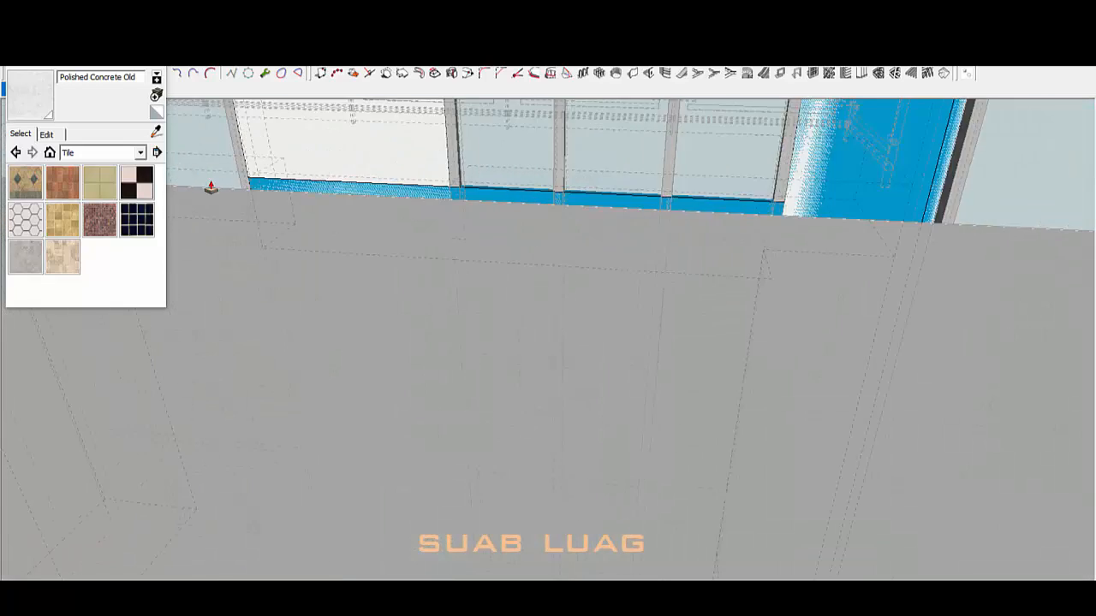
scroll(374, 198, "down", 4)
middle_click_drag(374, 198, 420, 510)
scroll(421, 510, "up", 3)
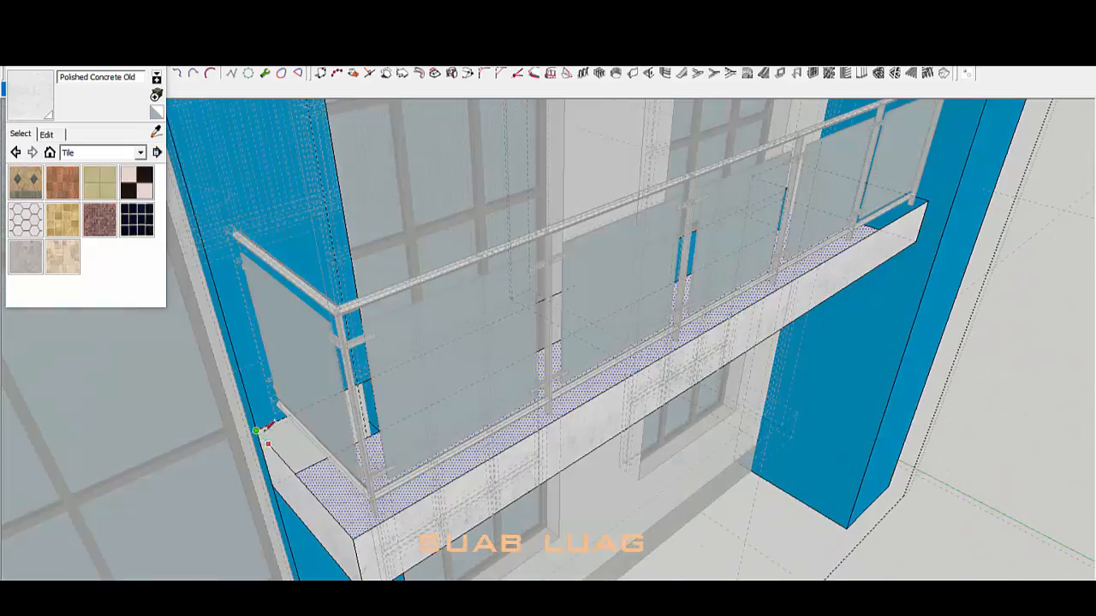
Step: Review the balcony floor's Tile_Ceramic_Natural finish from above at several angles
key("space")
scroll(599, 440, "down", 2)
middle_click_drag(612, 440, 397, 553)
scroll(682, 365, "up", 2)
scroll(683, 365, "down", 3)
scroll(454, 384, "up", 3)
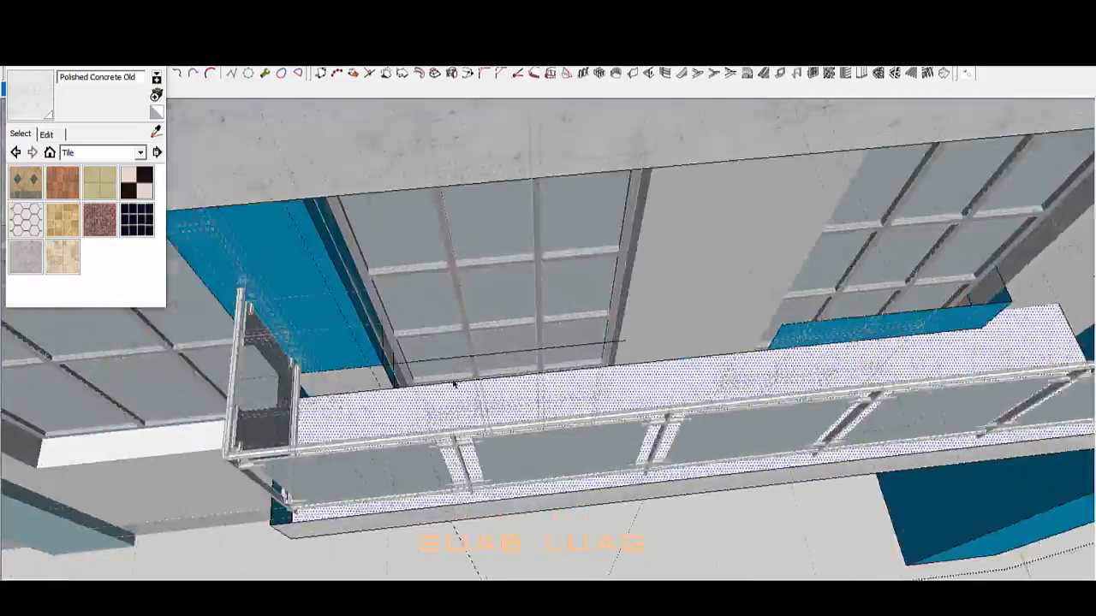
scroll(454, 384, "up", 2)
mouse_move(454, 383)
middle_mouse_down()
mouse_move(489, 382)
mouse_move(386, 384)
mouse_move(428, 385)
middle_mouse_up()
scroll(386, 385, "down", 4)
scroll(386, 384, "up", 2)
key("l")
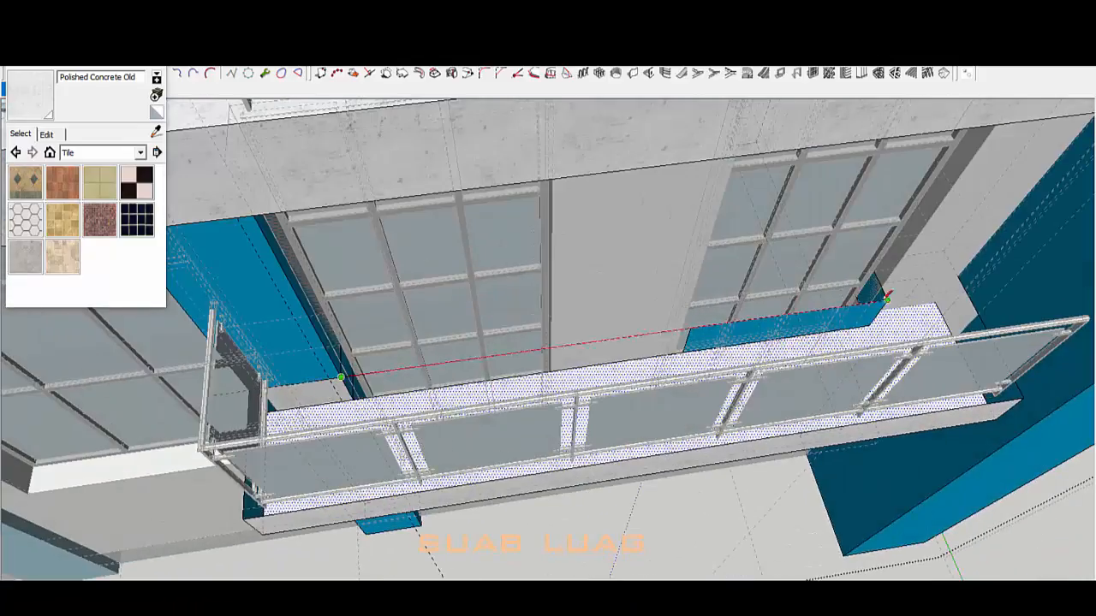
scroll(656, 380, "up", 3)
scroll(656, 380, "down", 3)
middle_click_drag(656, 380, 673, 334)
scroll(707, 240, "up", 5)
Step: Paint the balcony corner face with the Polished Concrete Old material
scroll(358, 301, "down", 5)
mouse_move(357, 301)
middle_mouse_down()
mouse_move(582, 337)
mouse_move(487, 132)
mouse_move(531, 282)
mouse_move(725, 292)
mouse_move(665, 272)
mouse_move(694, 257)
mouse_move(477, 350)
mouse_move(428, 334)
middle_mouse_up()
left_click(587, 377, "alt")
left_click(471, 118)
Step: Push/Pull the white sill strip out along the balcony to the windows
scroll(725, 292, "down", 5)
middle_click_drag(163, 237, 680, 189)
scroll(517, 336, "down", 4)
middle_click_drag(518, 335, 403, 339)
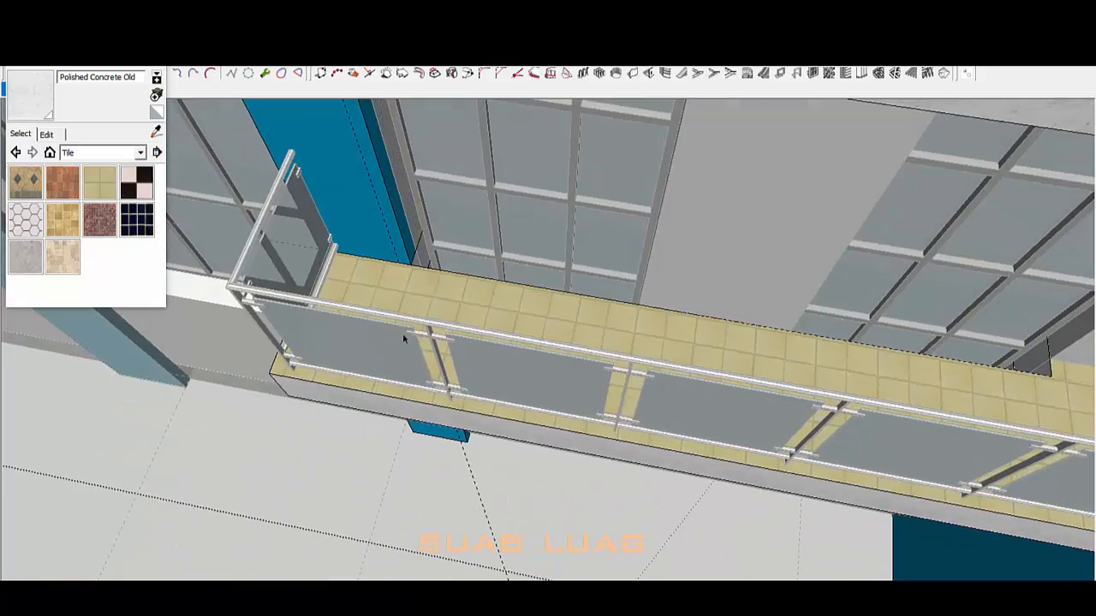
left_click(489, 276)
middle_click_drag(489, 275, 577, 250)
left_click(930, 211)
scroll(648, 318, "up", 5)
left_click(648, 317)
scroll(648, 317, "down", 3)
scroll(814, 394, "up", 3)
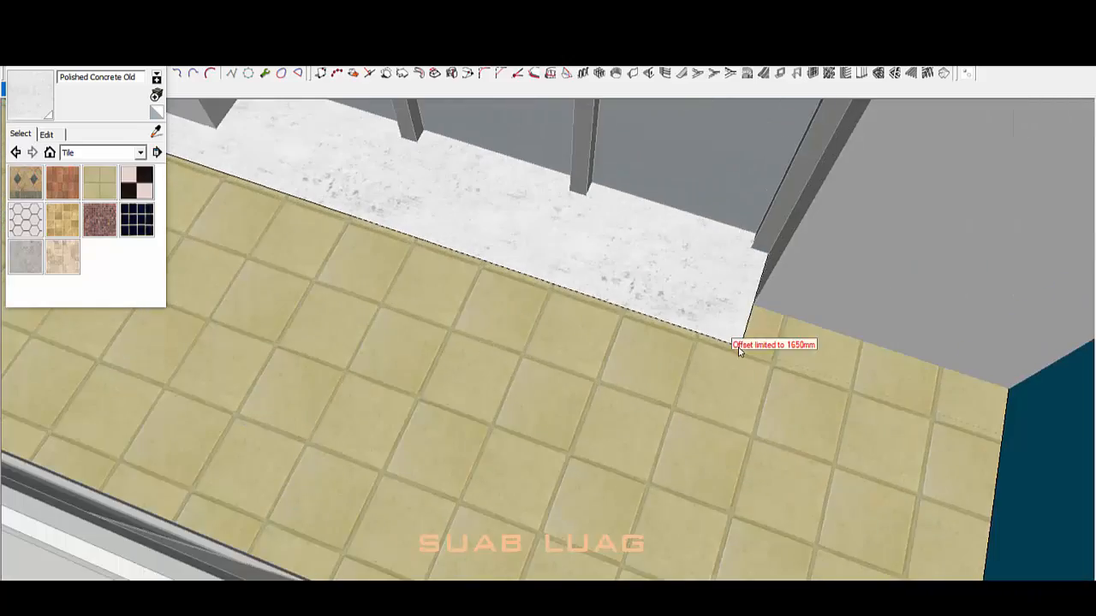
left_click(740, 351)
Step: Paint the extended sill strip with the Tile_Ceramic_Natural ceramic tile
scroll(606, 254, "down", 3)
left_click(456, 281, "alt")
left_click(630, 262)
scroll(797, 350, "down", 2)
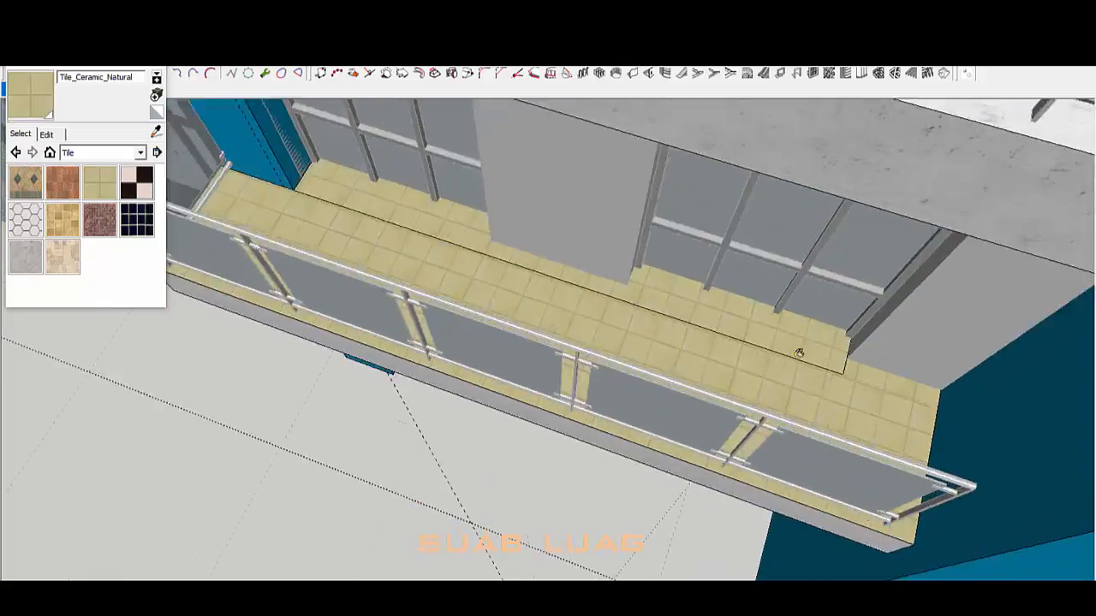
Step: Inspect the balcony's underside and end face from low angles, selecting each
middle_click_drag(797, 350, 765, 384)
scroll(765, 385, "down", 5)
scroll(783, 215, "up", 4)
middle_click_drag(782, 214, 741, 264)
scroll(685, 393, "up", 2)
left_click(638, 335)
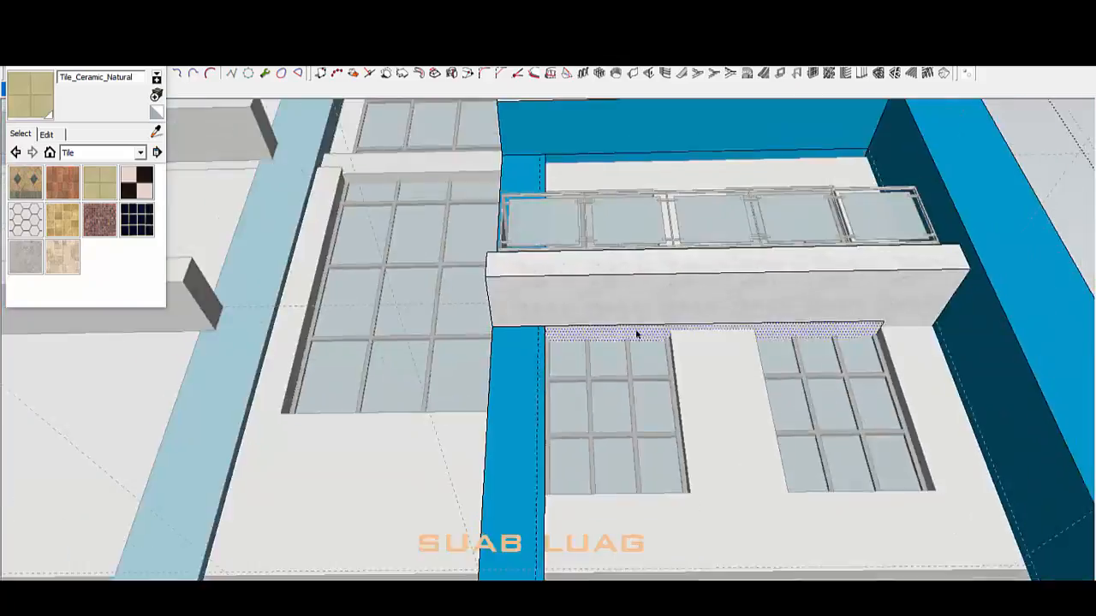
middle_click_drag(639, 335, 582, 377)
mouse_move(448, 365)
middle_mouse_down()
mouse_move(653, 416)
mouse_move(590, 496)
mouse_move(651, 479)
middle_mouse_up()
scroll(660, 421, "up", 2)
left_click(676, 431)
Step: Erase the stray white strip beside the upper balcony
key("p")
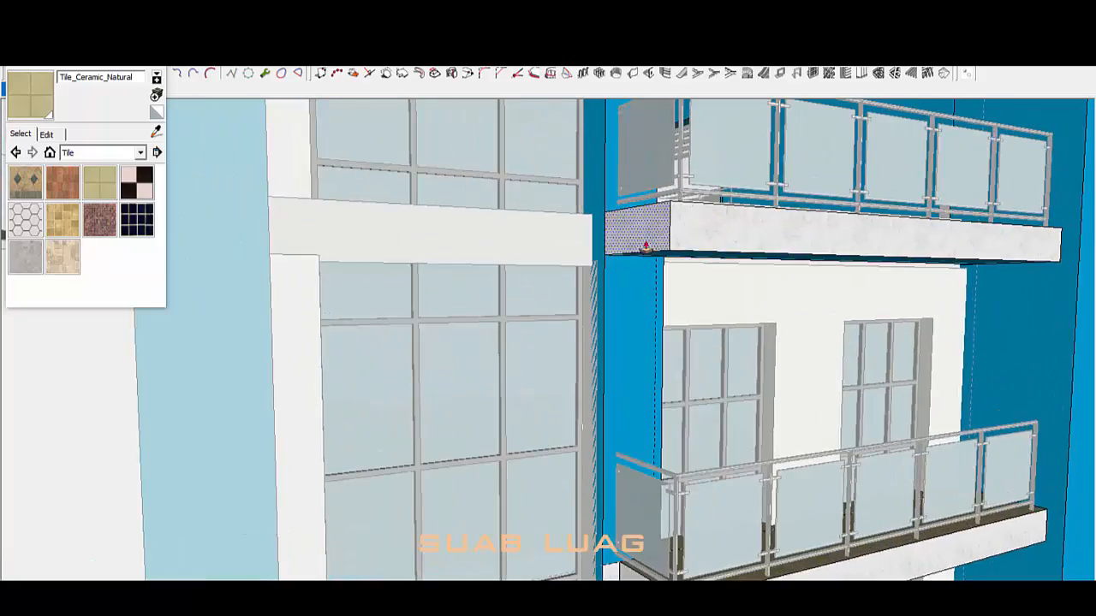
scroll(618, 233, "up", 2)
key("e")
left_click(613, 226)
scroll(613, 226, "down", 1)
scroll(627, 525, "up", 1)
Step: Select both the lower and upper balcony railings to move them
middle_click_drag(629, 524, 794, 526)
scroll(640, 497, "down", 4)
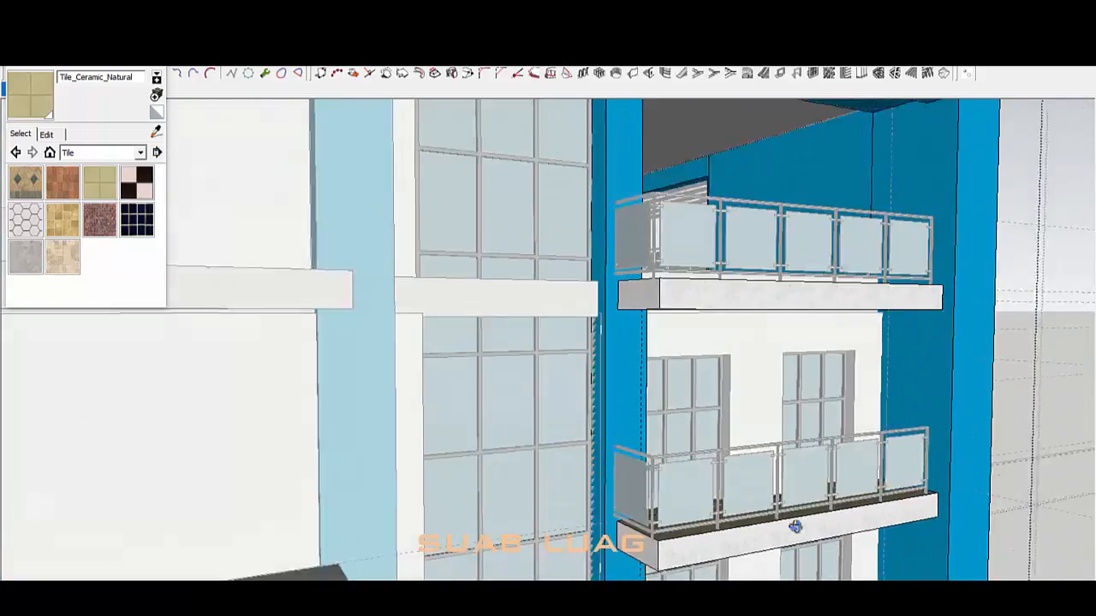
key("space")
left_click(676, 471, "shift")
left_click(646, 225, "shift")
scroll(638, 283, "up", 4)
key("m")
scroll(642, 355, "down", 4)
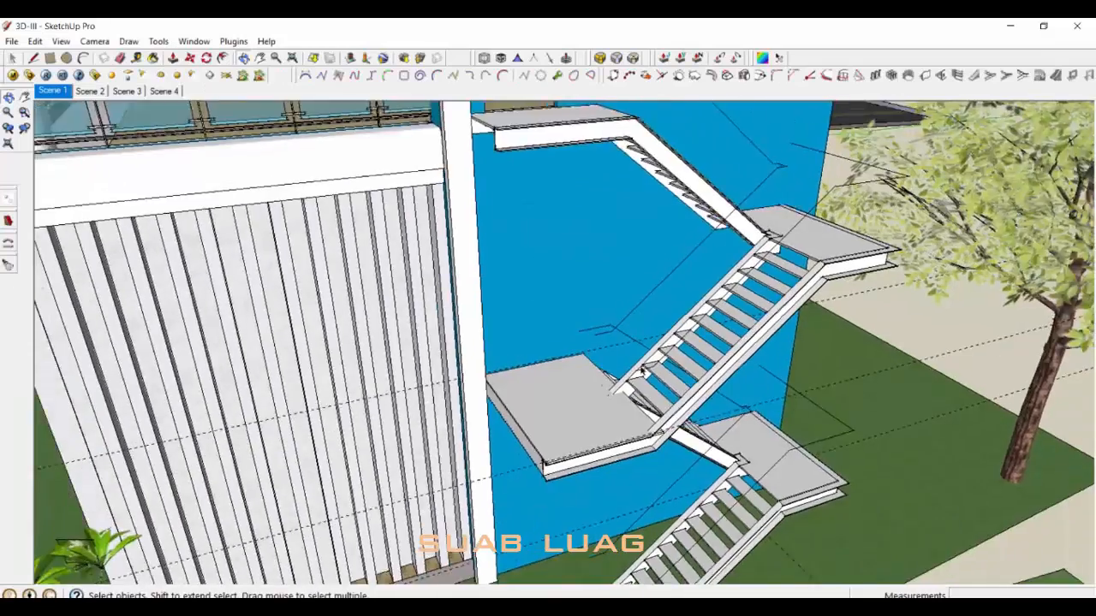
Step: Draw a handrail line from the stair landing across to the wall edge
scroll(524, 370, "up", 10)
key("l")
left_click(524, 370)
scroll(524, 370, "down", 2)
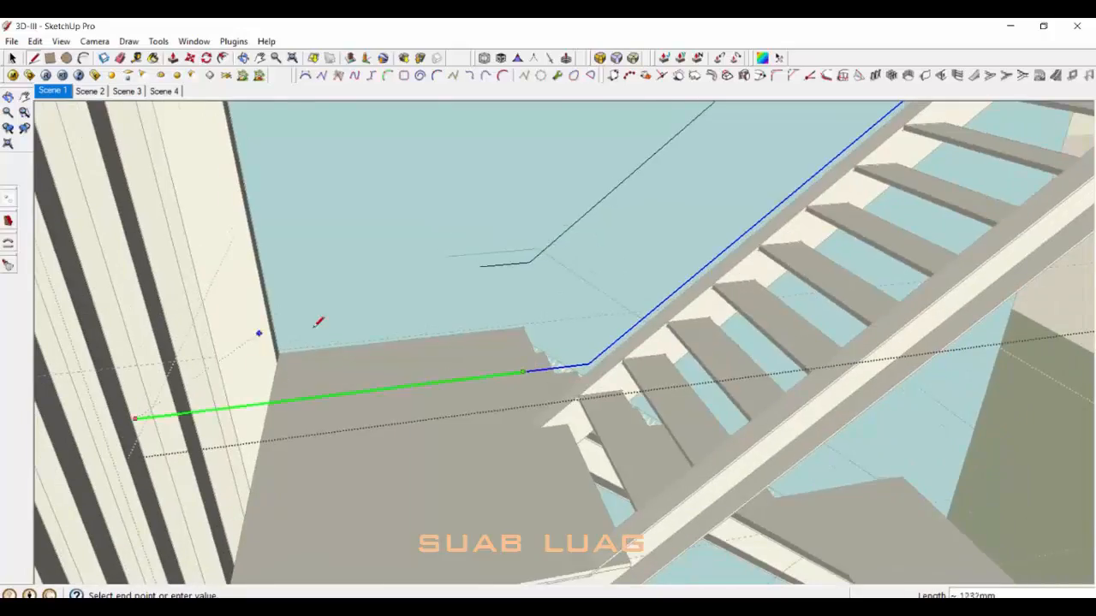
scroll(314, 328, "down", 4)
left_click(260, 476, "shift")
middle_click_drag(270, 243, 267, 324)
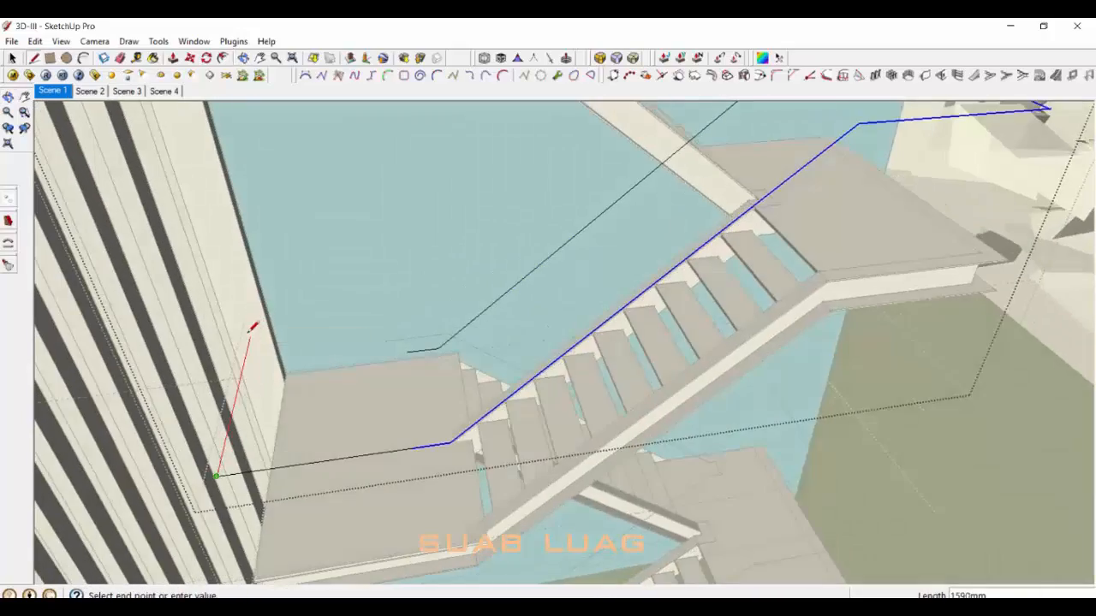
left_click(269, 274)
scroll(268, 276, "down", 4)
middle_click_drag(336, 357, 619, 343)
scroll(483, 371, "up", 3)
key("space")
Step: Edit the lower stair component and look under its steps
scroll(483, 371, "up", 2)
scroll(472, 419, "down", 5)
scroll(619, 342, "down", 2)
scroll(632, 377, "up", 2)
double_click(634, 384)
scroll(455, 365, "up", 10)
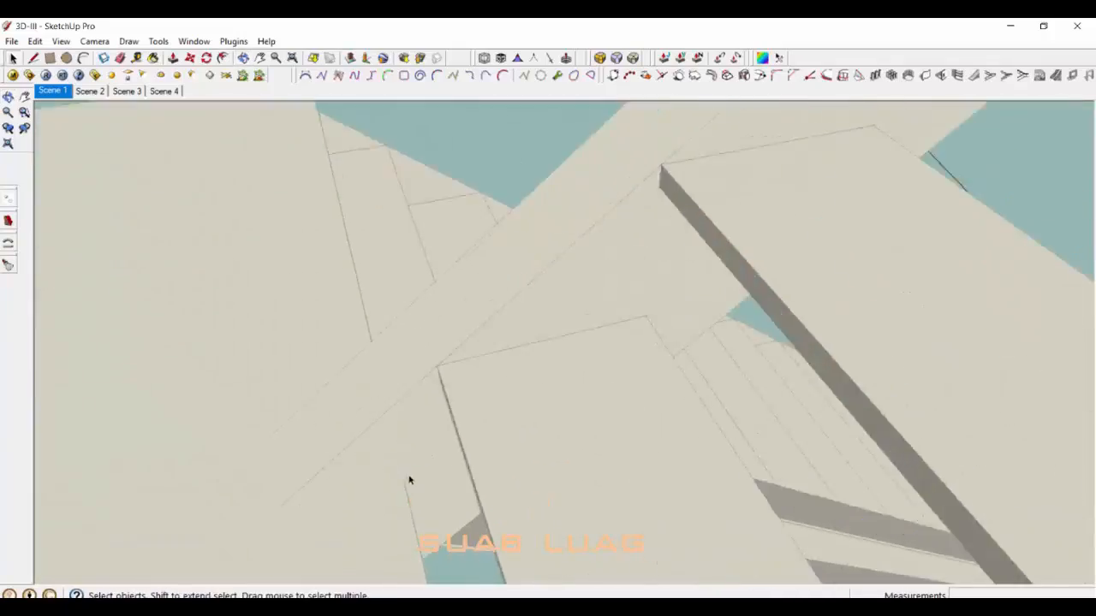
middle_click_drag(409, 481, 365, 257)
scroll(402, 509, "up", 5)
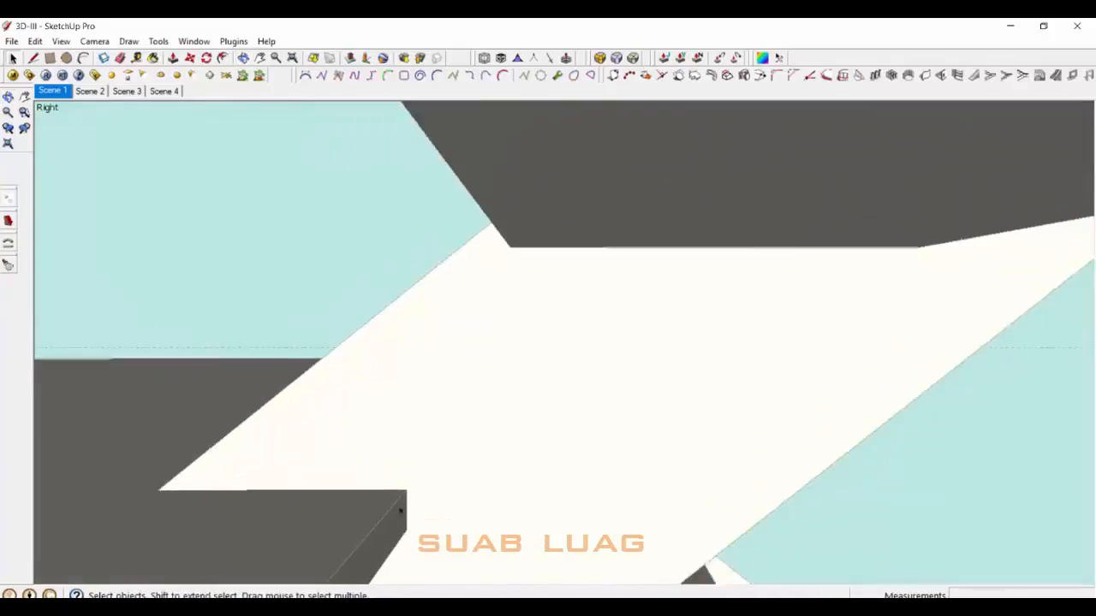
Step: Place a Tape Measure guide from the landing corner at the landing notch
key("t")
middle_click_drag(411, 494, 413, 500)
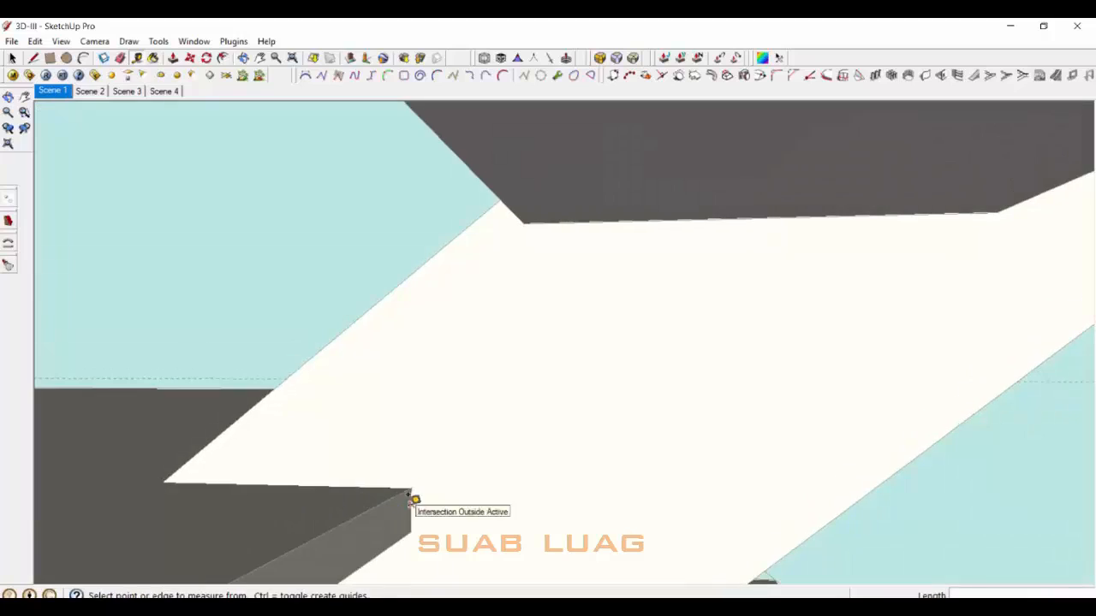
middle_click_drag(400, 458, 511, 431)
scroll(583, 531, "up", 4)
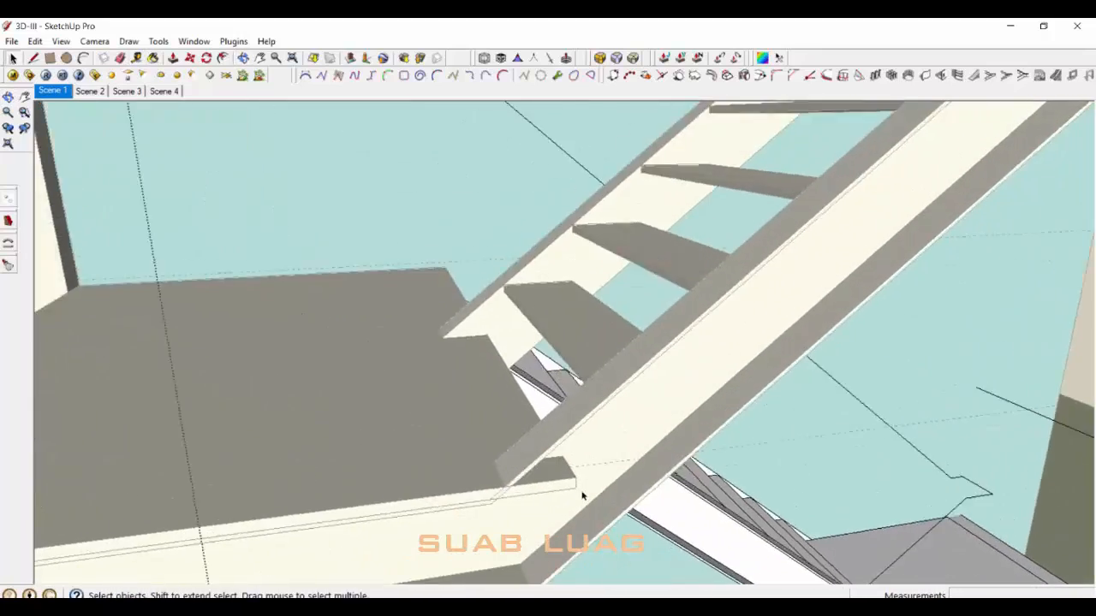
key("t")
scroll(575, 477, "up", 1)
left_click(575, 473)
left_click(434, 242)
scroll(557, 526, "down", 1)
middle_click_drag(595, 542, 505, 342)
Step: Edit the handrail path group and complete the segment from the handrail line's apex
left_click(520, 268)
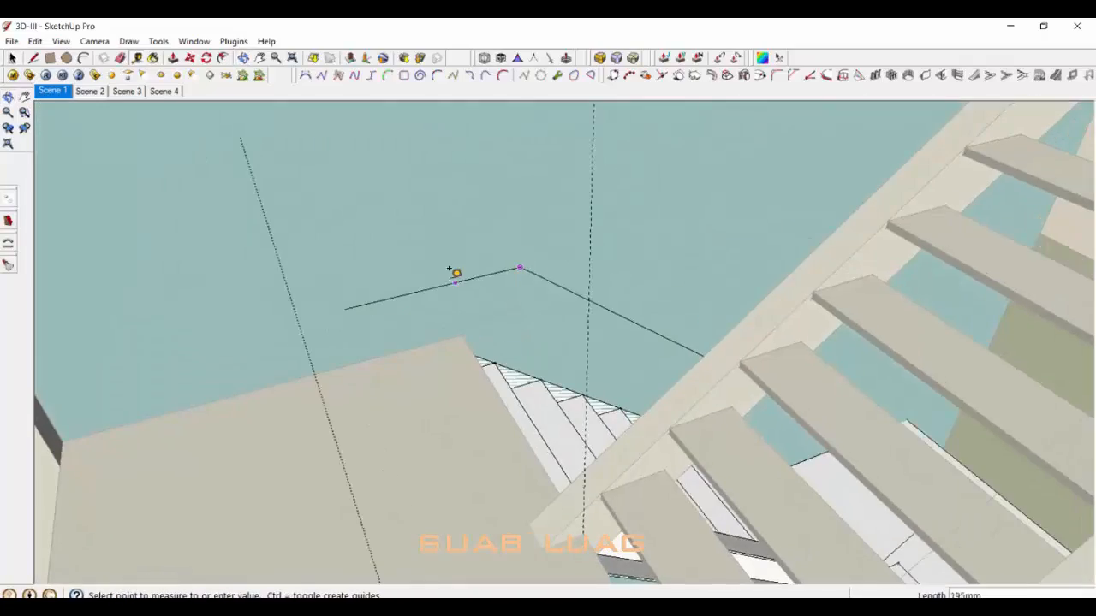
double_click(451, 285)
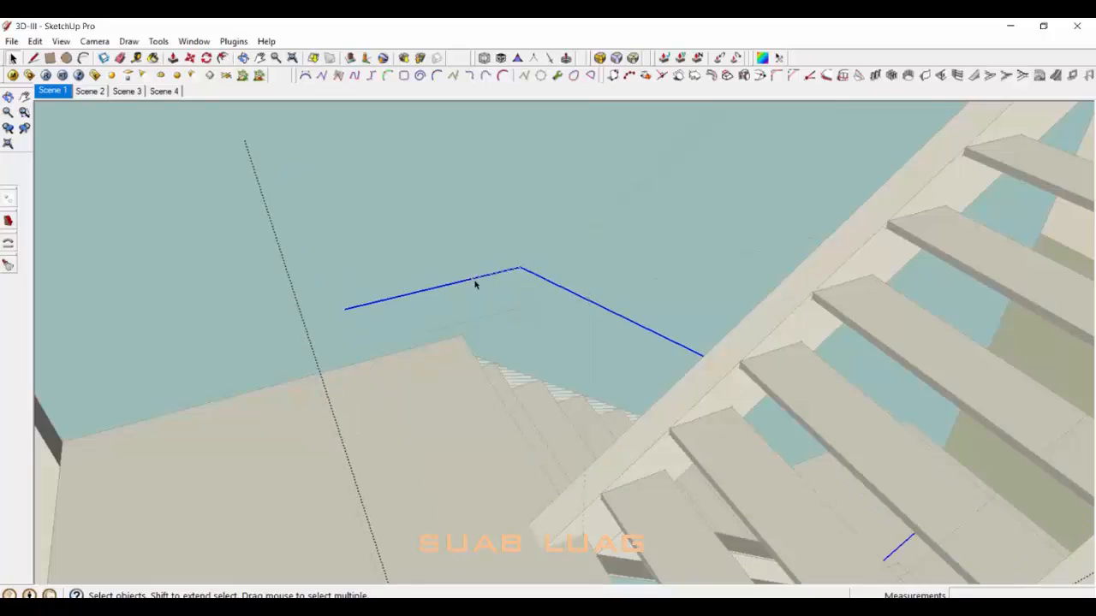
middle_click_drag(382, 309, 687, 428)
scroll(499, 288, "up", 4)
left_click(514, 336)
Step: Delete the leftover stub of the handrail path and close the upper stair group
key("space")
left_click(499, 339)
key("Delete")
scroll(513, 343, "up", 3)
scroll(509, 331, "down", 8)
scroll(687, 428, "down", 3)
left_click(757, 321)
Step: Sweep a centred DIA55 Circles Metric profile along the first handrail path to make a round tube
double_click(757, 321)
middle_click_drag(758, 321, 765, 112)
double_click(788, 317)
left_click(787, 318)
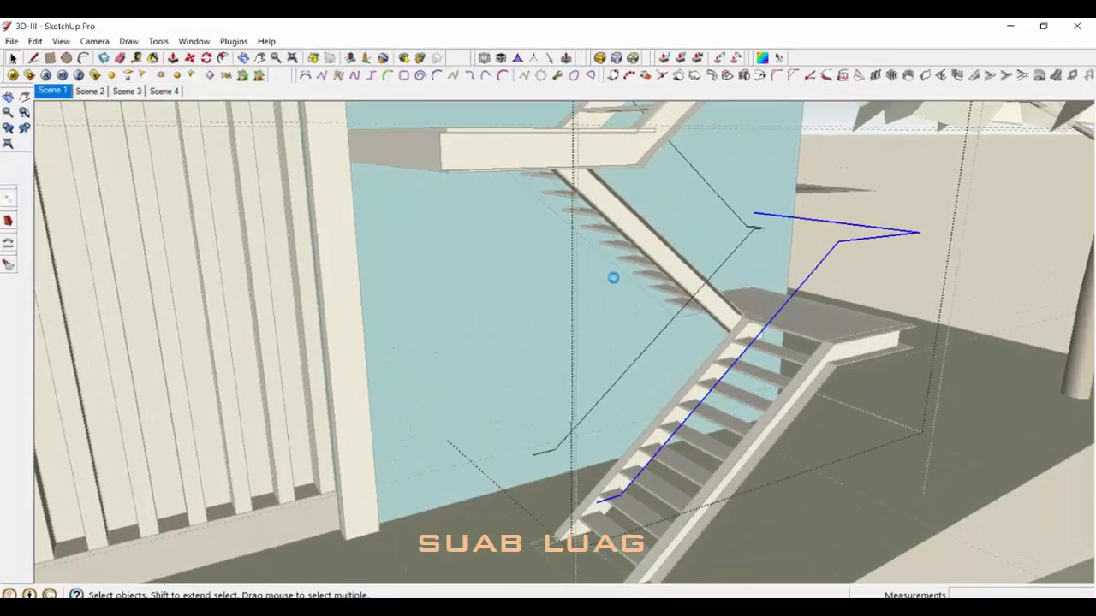
left_click(983, 343)
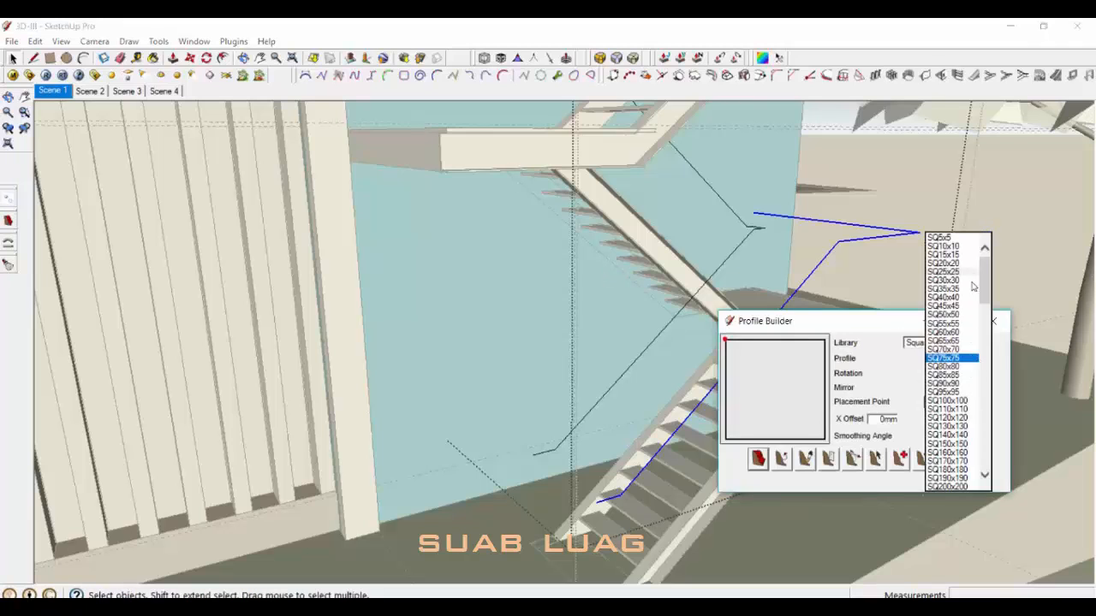
left_click(961, 351)
left_click(959, 401)
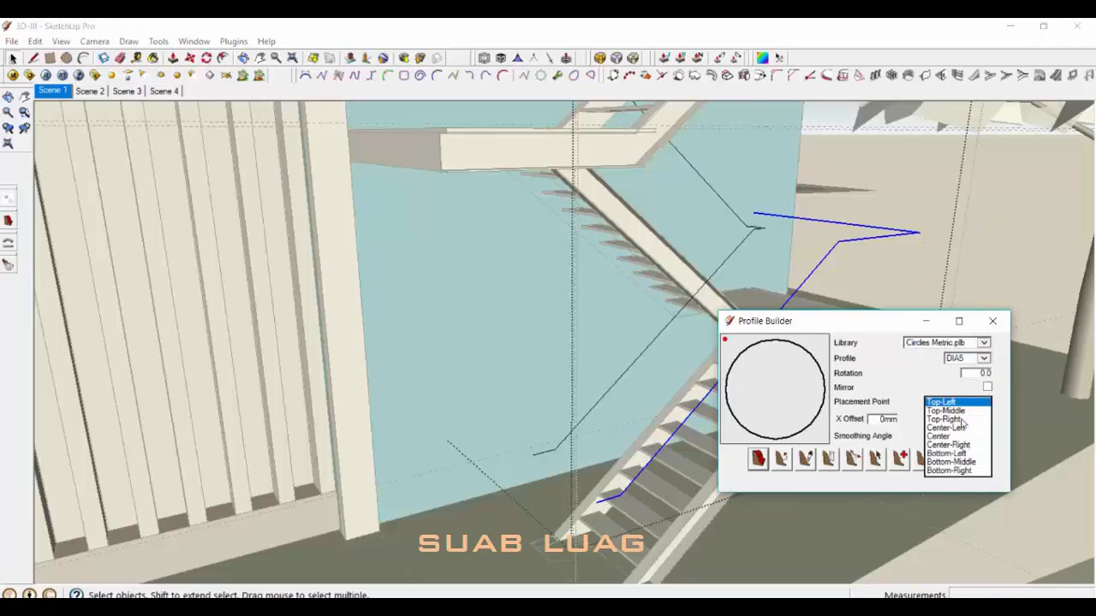
left_click(950, 437)
left_click(967, 358)
left_click(958, 435)
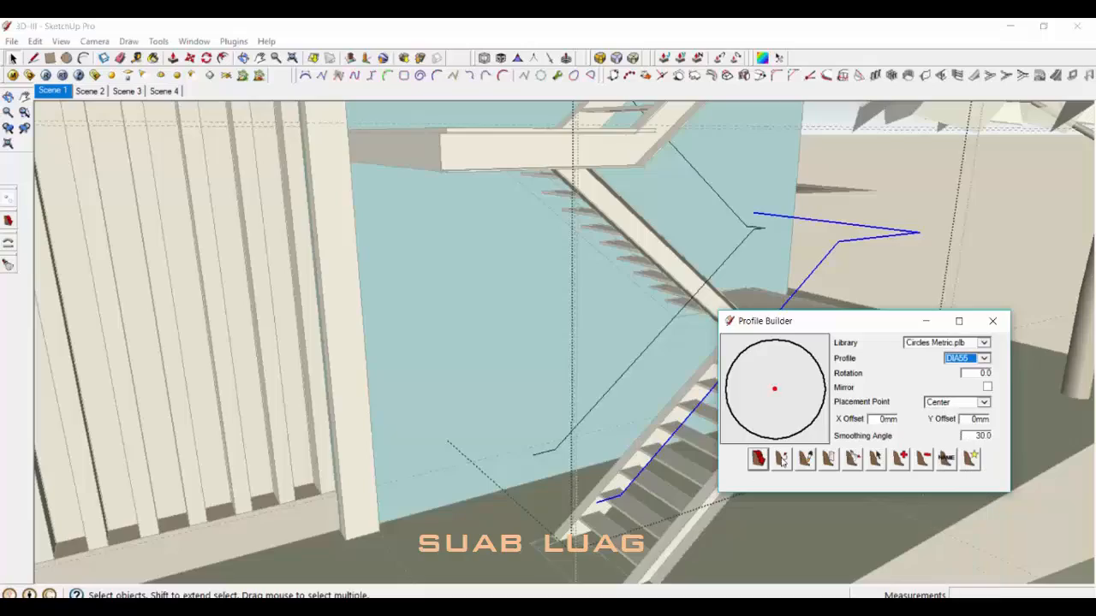
left_click(781, 460)
left_click(852, 440)
Step: Build a DIA55 tube along the next handrail path and close the handrail group
middle_click_drag(618, 402, 708, 301)
scroll(609, 386, "down", 2)
left_click(562, 401)
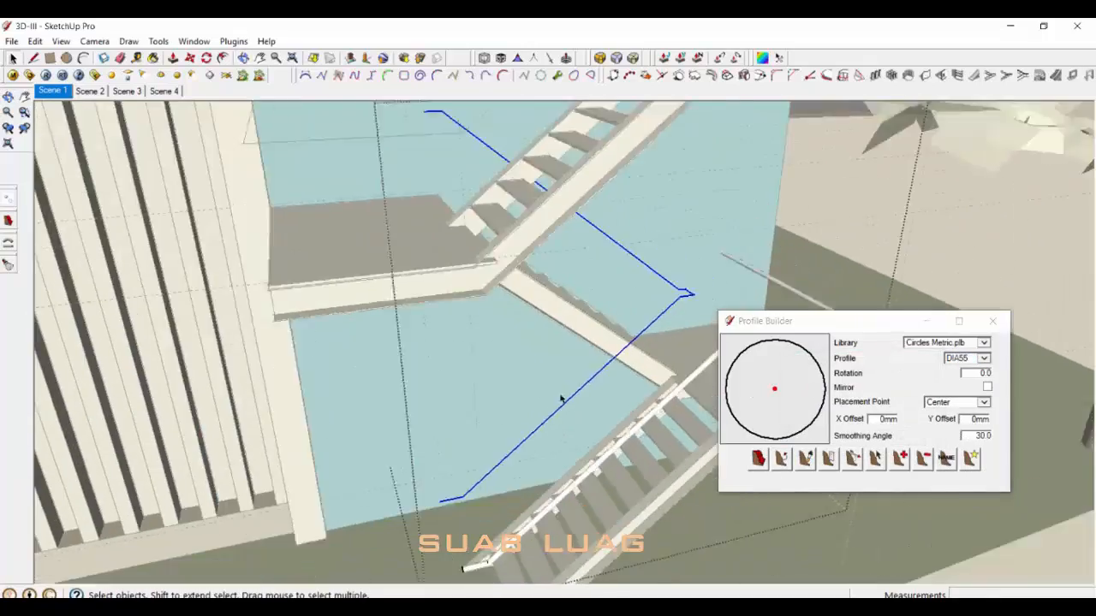
scroll(667, 377, "down", 2)
left_click(782, 460)
left_click(846, 440)
middle_click_drag(620, 424, 613, 359)
scroll(611, 259, "down", 4)
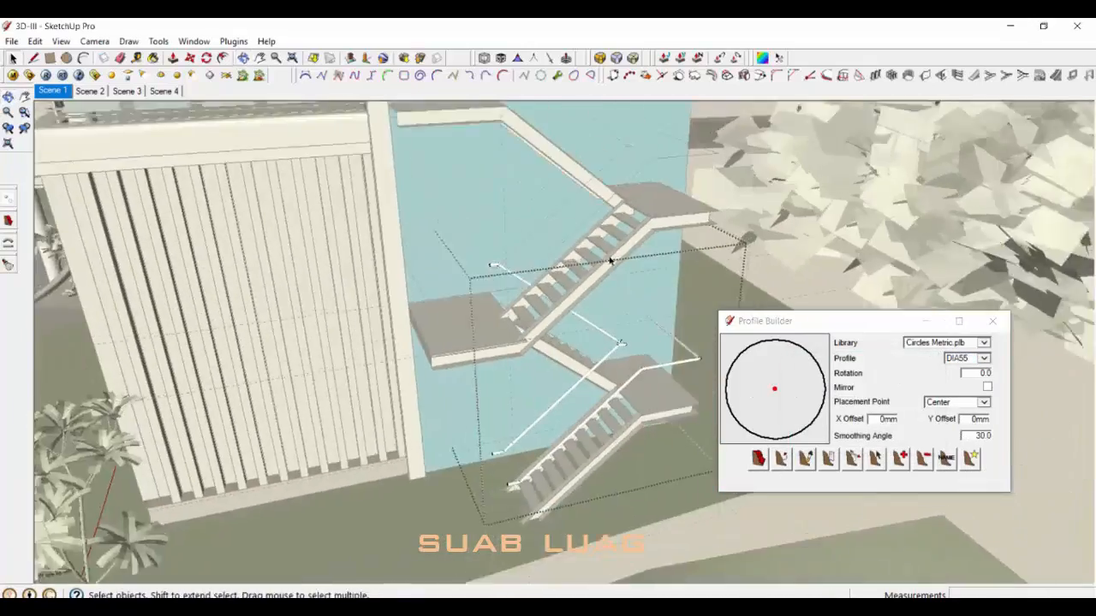
scroll(562, 281, "up", 3)
left_click(563, 282)
left_click(562, 282)
Step: Try tubing both staircase rail paths at once, then undo after the no-valid-path warning
middle_click_drag(591, 291, 600, 256)
double_click(651, 206)
left_click(723, 158)
double_click(723, 159)
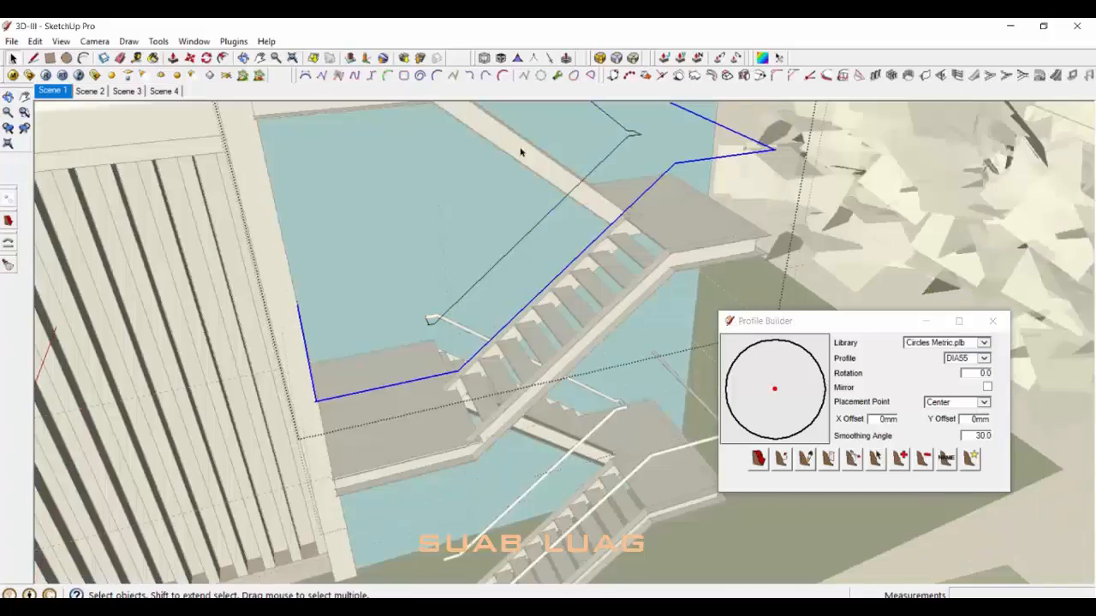
middle_click_drag(521, 152, 602, 300)
left_click(602, 299, "shift")
middle_click_drag(638, 420, 638, 304)
left_click(785, 458)
left_click(912, 442)
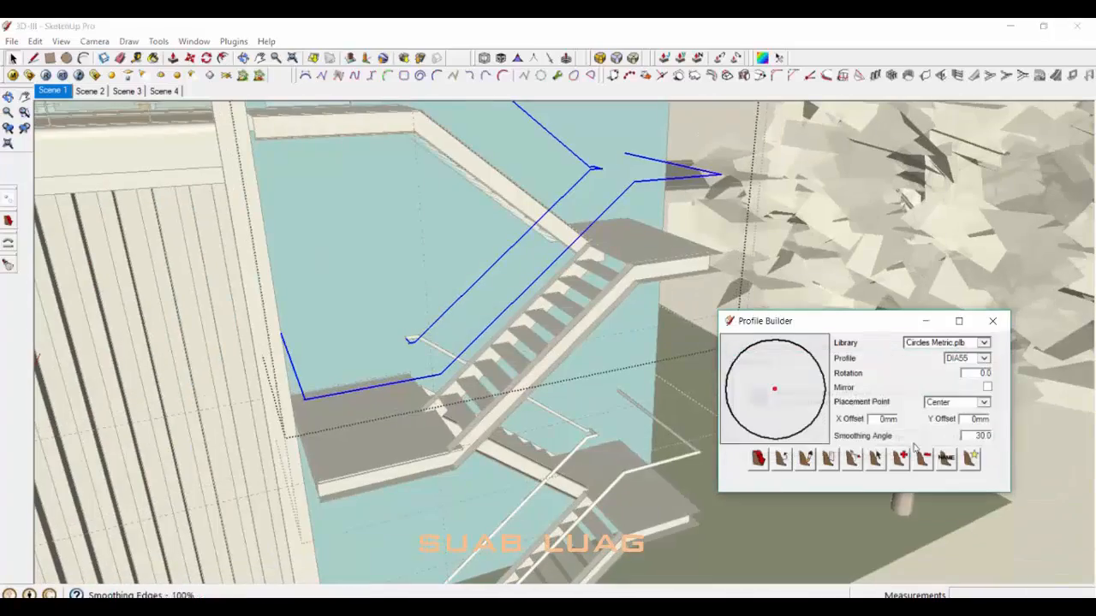
middle_click_drag(501, 368, 533, 395)
key("ctrl+z")
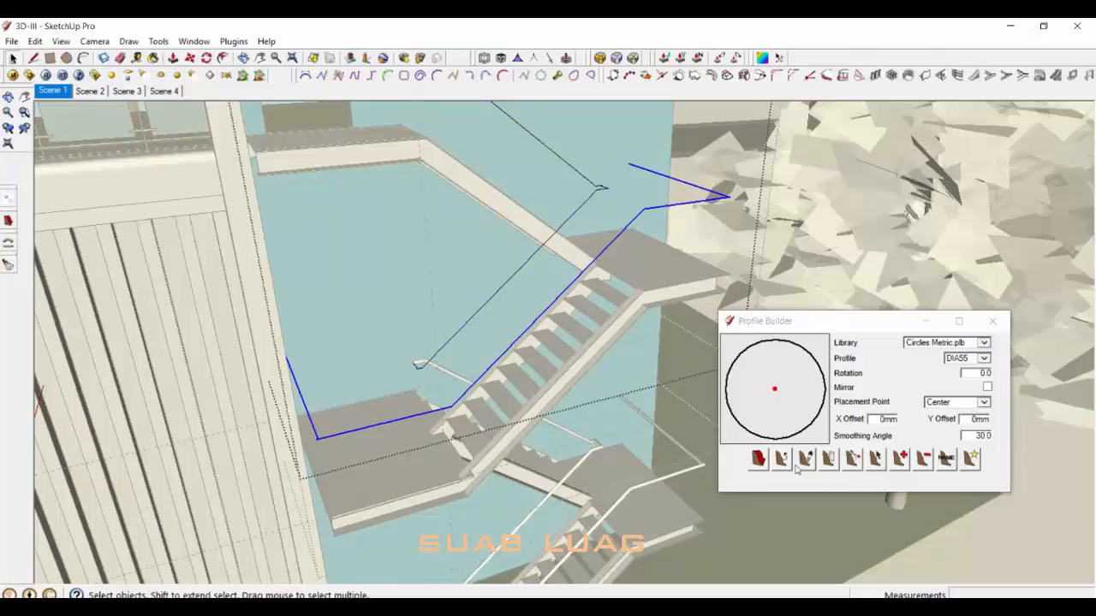
Step: Rebuild the DIA55 handrail tube along the staircase rail path
left_click(786, 461)
left_click(842, 441)
middle_click_drag(516, 323, 535, 344)
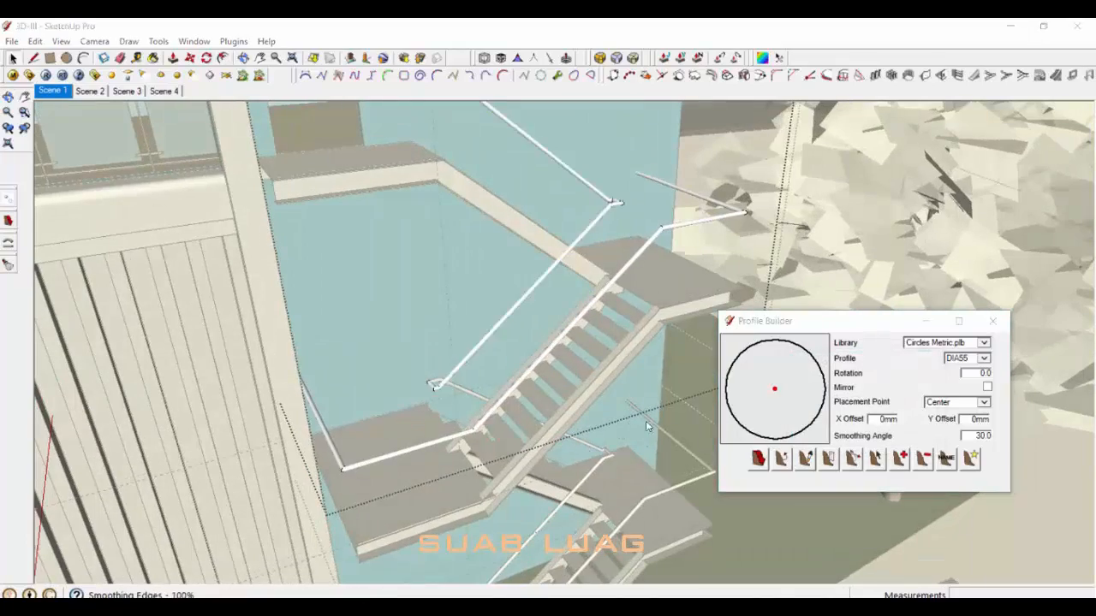
middle_click_drag(647, 426, 551, 381)
scroll(551, 359, "down", 4)
middle_click_drag(548, 316, 481, 347)
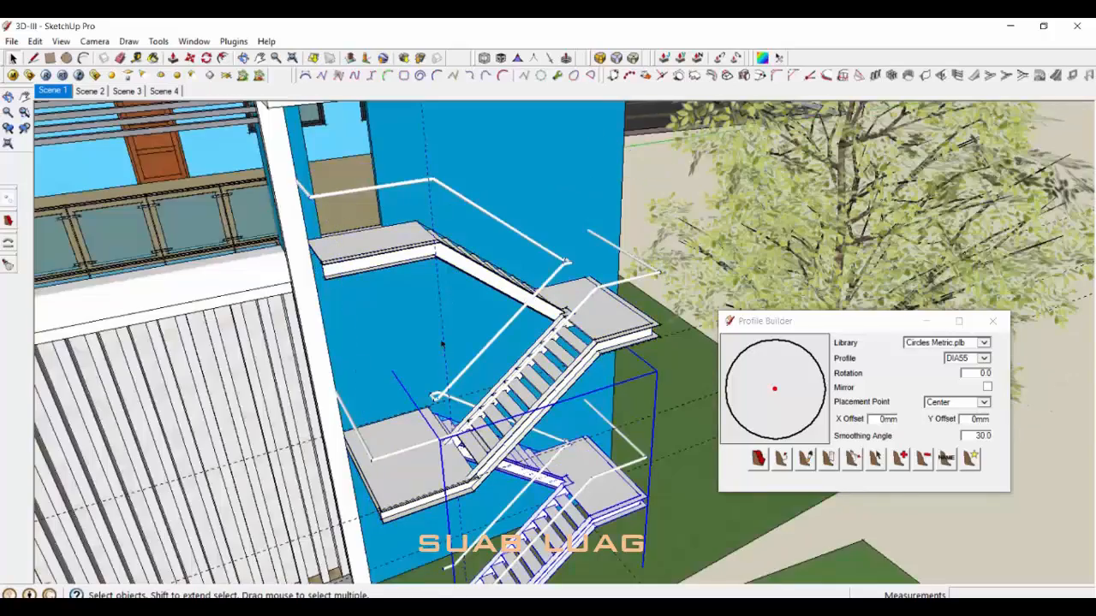
scroll(443, 344, "down", 2)
Step: Select both railings in the upper stair group and start a Move copy
double_click(519, 462)
left_click(650, 368)
mouse_move(519, 411)
middle_mouse_down()
mouse_move(466, 326)
mouse_move(514, 403)
middle_mouse_up()
scroll(513, 343, "down", 3)
double_click(543, 298)
left_click(544, 298)
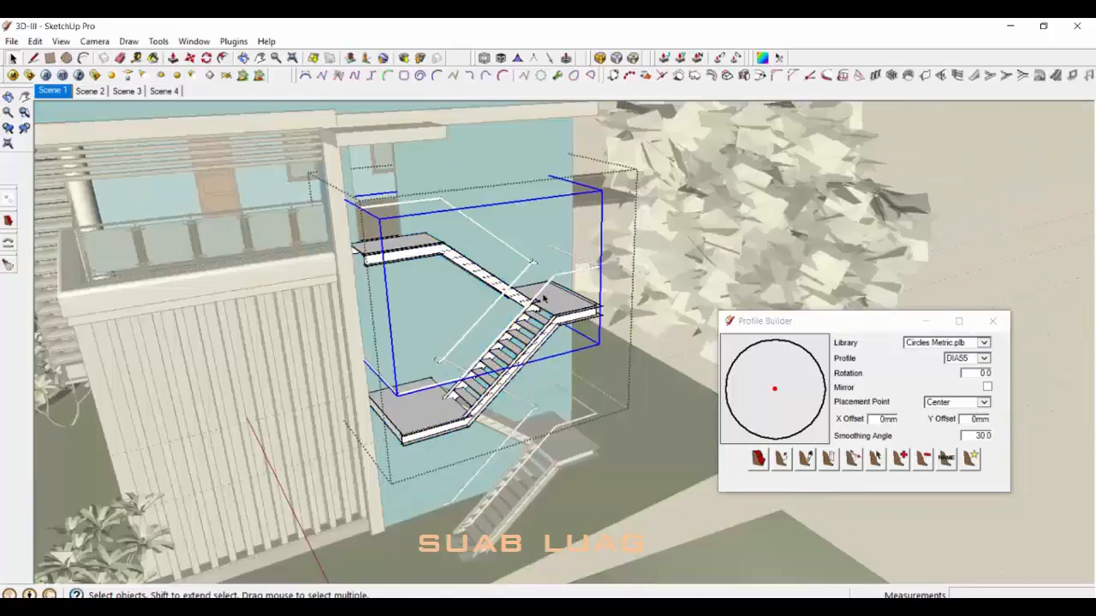
double_click(544, 298)
scroll(545, 296, "up", 2)
left_click(548, 286)
middle_click_drag(548, 286, 492, 218)
left_click(516, 247, "shift")
key("m")
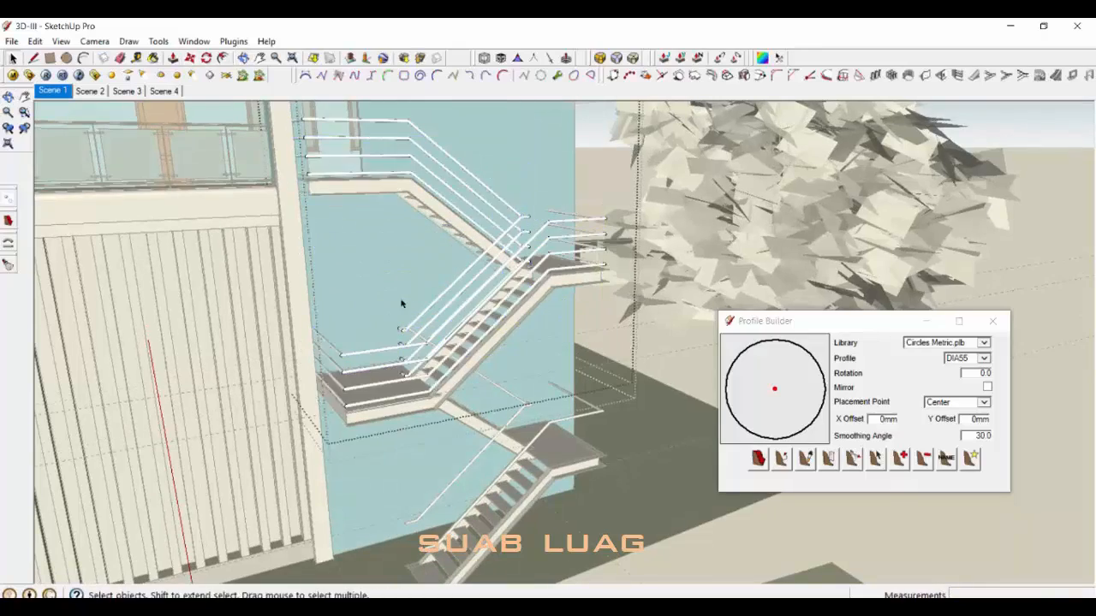
middle_click_drag(401, 303, 380, 266)
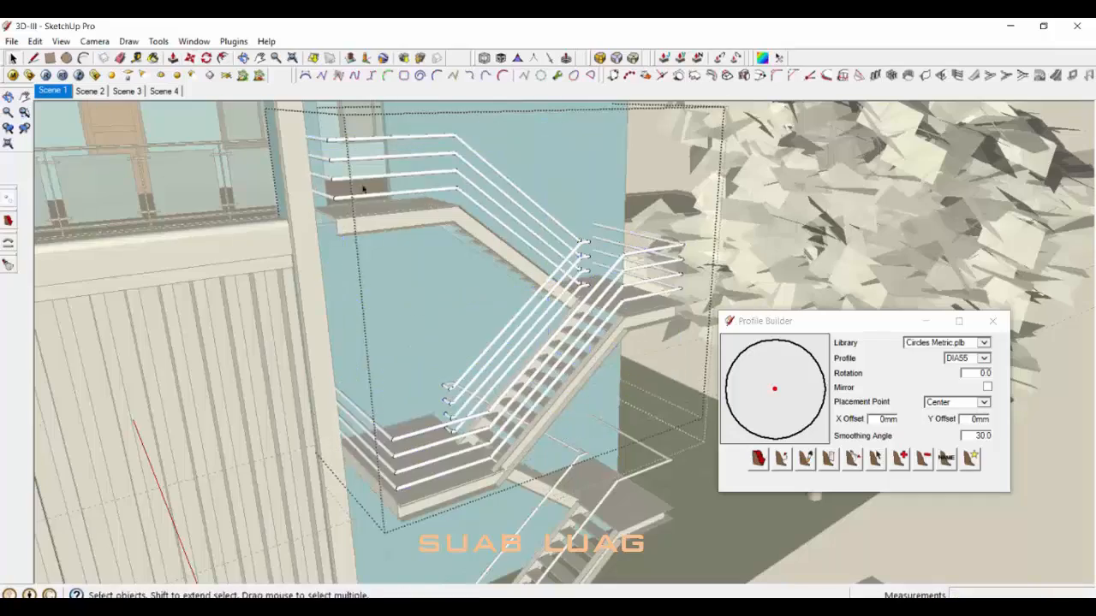
left_click(363, 189)
Step: Array the lower-flight railing into three copies with *3 and close the lower stair group
scroll(363, 189, "down", 2)
middle_click_drag(363, 190, 557, 409)
scroll(464, 396, "up", 1)
double_click(468, 383)
left_click(467, 383)
scroll(516, 382, "up", 2)
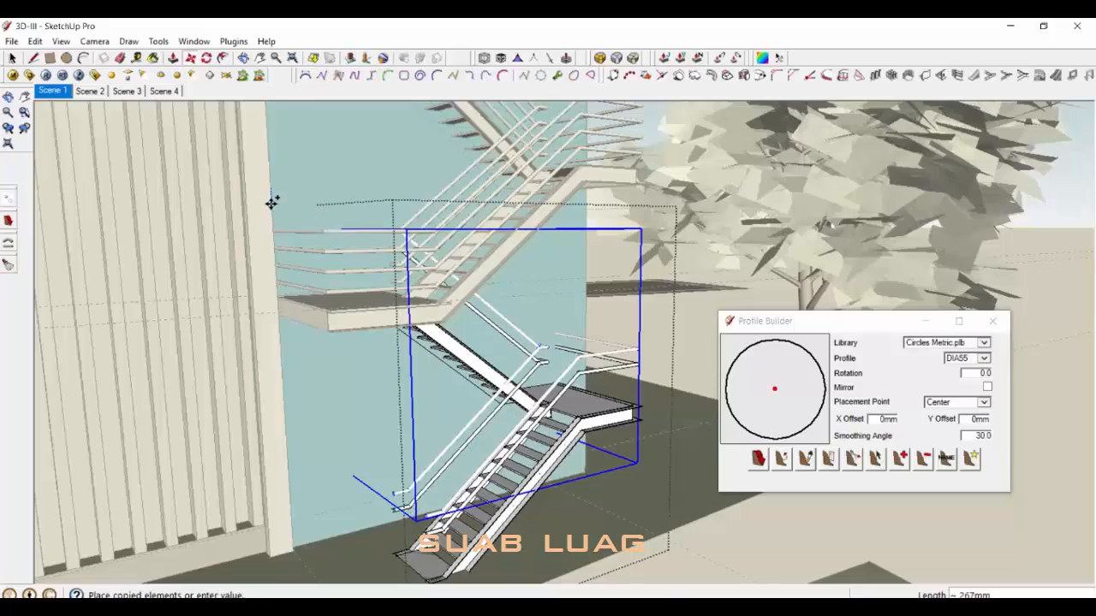
key("Return")
key("space")
middle_click_drag(272, 216, 348, 386)
scroll(487, 257, "up", 3)
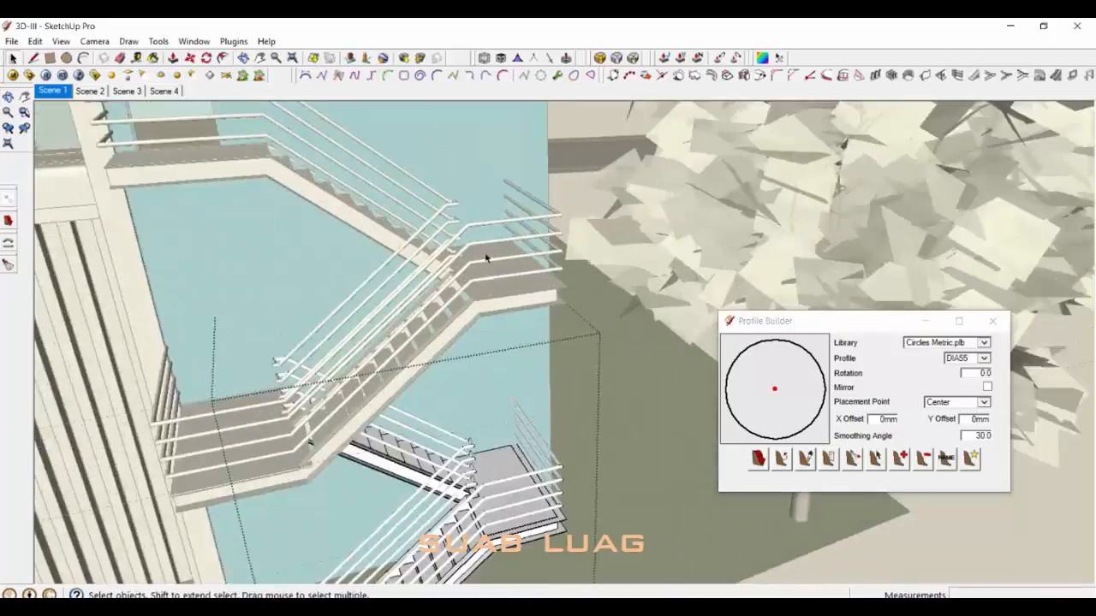
mouse_move(487, 257)
middle_mouse_down()
mouse_move(428, 320)
mouse_move(404, 270)
mouse_move(455, 276)
mouse_move(487, 308)
mouse_move(489, 299)
middle_mouse_up()
scroll(405, 271, "up", 2)
scroll(481, 266, "down", 4)
left_click(481, 262)
scroll(482, 264, "down", 1)
Step: Undo the extra rail copies in the upper stair group and reselect the remaining rail
double_click(483, 271)
key("ctrl+z")
scroll(423, 352, "down", 2)
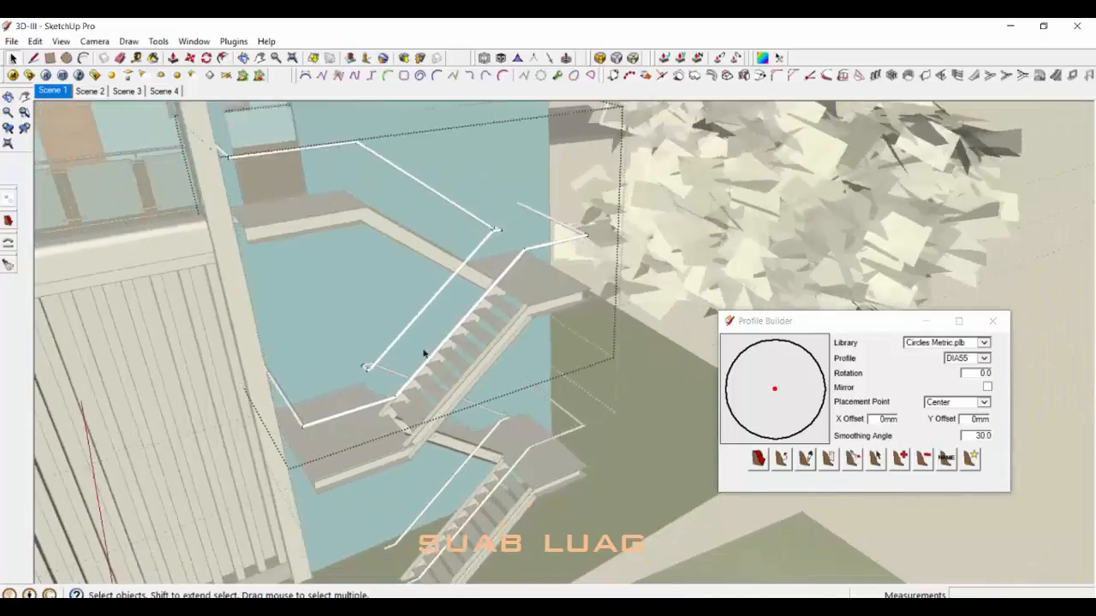
middle_click_drag(423, 352, 471, 274)
left_click(474, 257)
scroll(347, 346, "down", 1)
key("m")
scroll(256, 169, "up", 1)
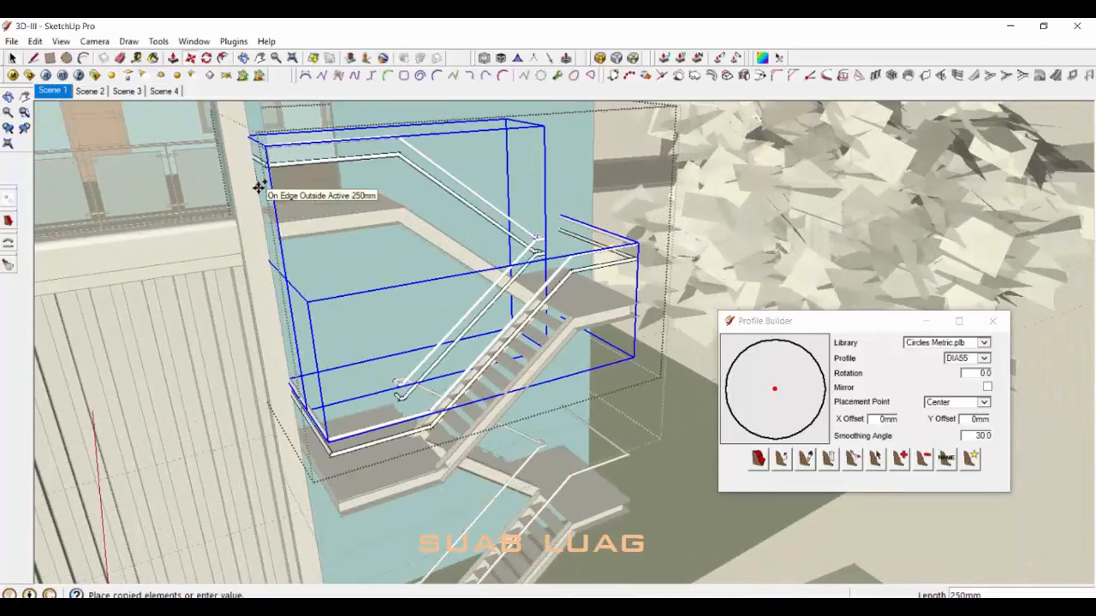
Step: Move-copy the upper railing into a *3 array and close the upper stair group
left_click(525, 254)
middle_click_drag(471, 257, 429, 240)
key("m")
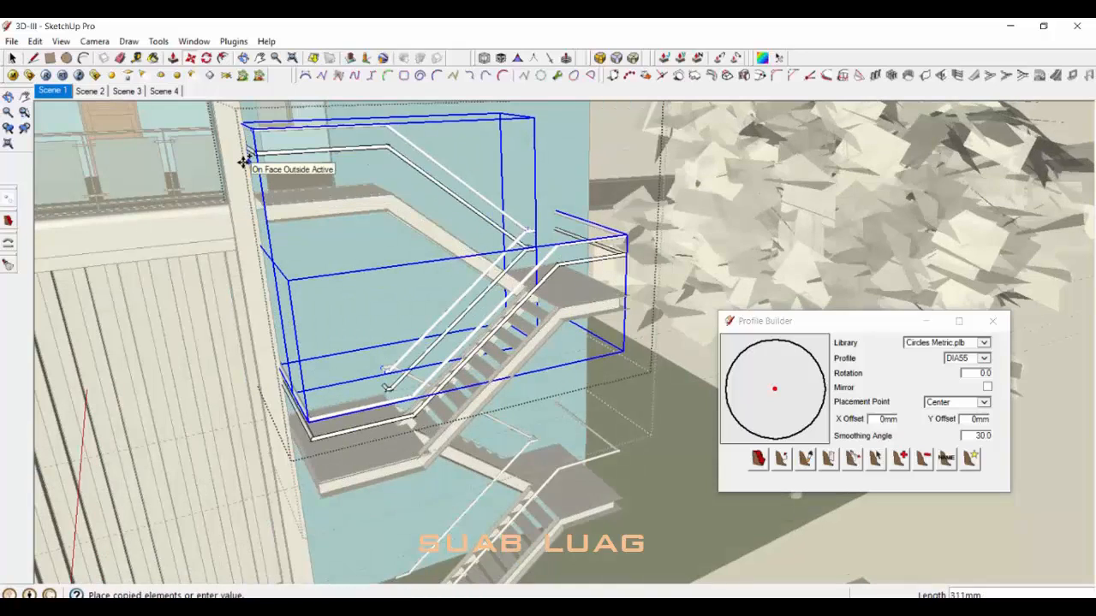
key("Return")
key("space")
scroll(374, 268, "down", 2)
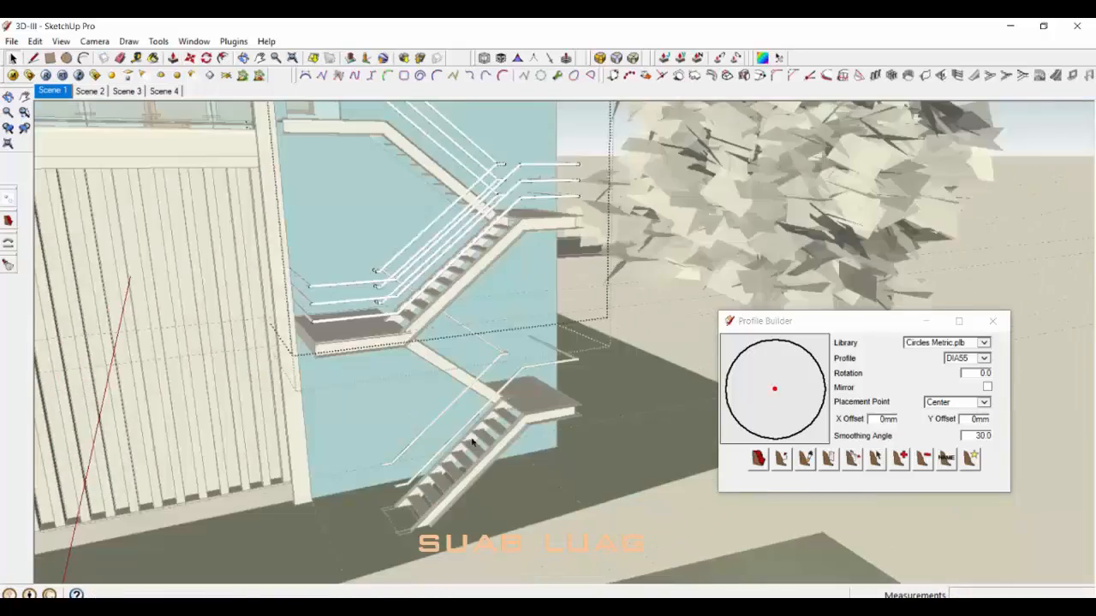
middle_click_drag(374, 343, 428, 291)
scroll(472, 313, "up", 2)
left_click(472, 313)
Step: Repeat the *3 railing array on the lower stair flight and close its group
double_click(472, 314)
left_click(511, 283)
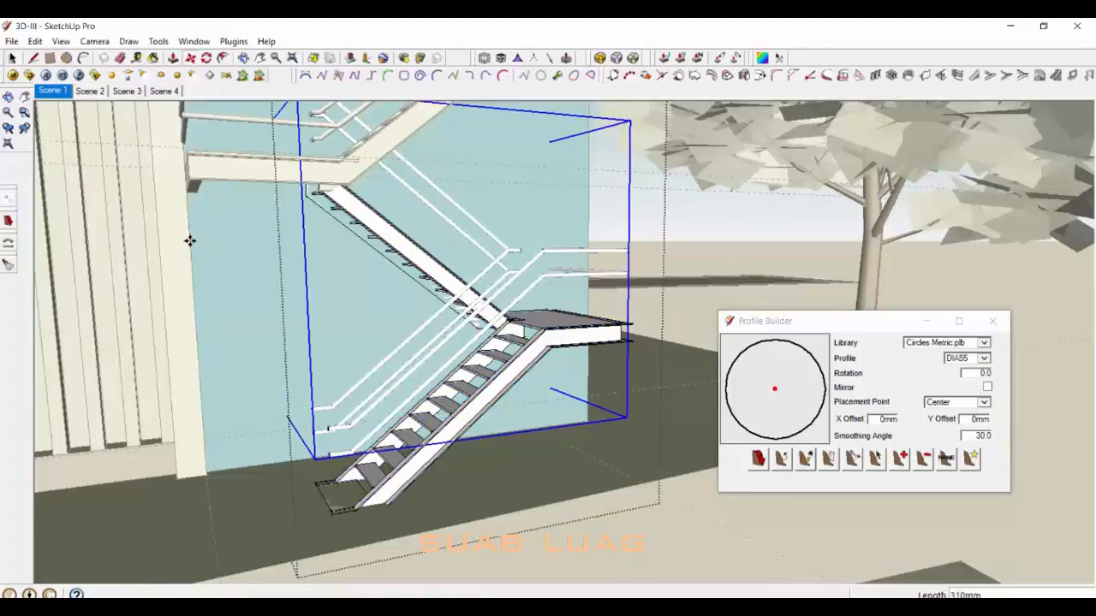
key("Return")
key("space")
middle_click_drag(343, 257, 392, 320)
scroll(391, 321, "down", 4)
left_click(548, 403)
middle_click_drag(462, 325, 496, 331)
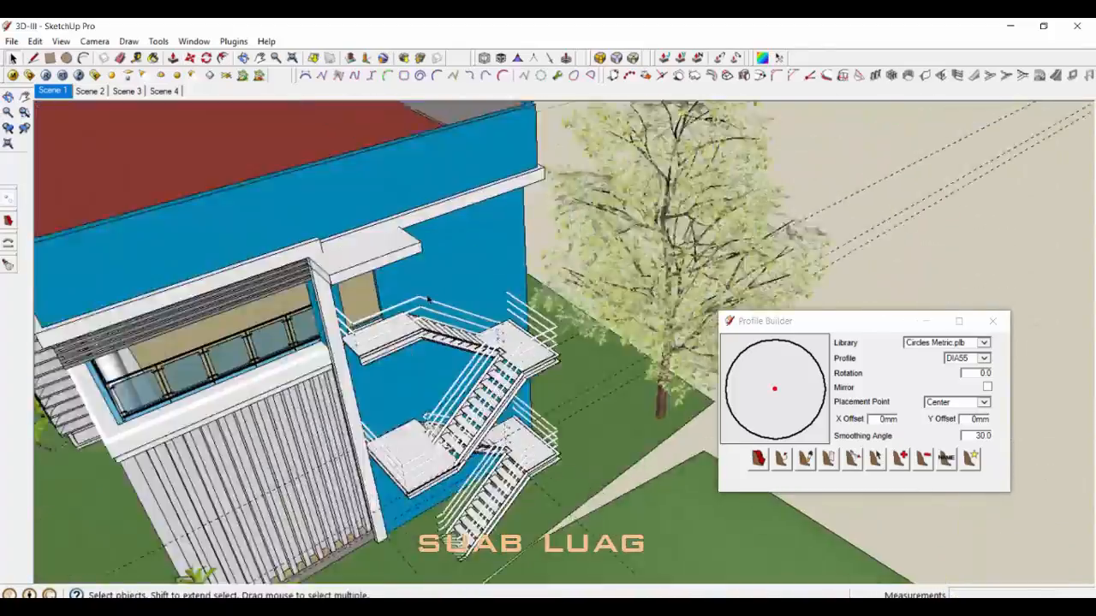
Step: Open the lower landing group and select its front edge beam for moving
middle_click_drag(428, 283, 402, 240)
scroll(440, 463, "up", 6)
double_click(469, 509)
left_click(472, 511)
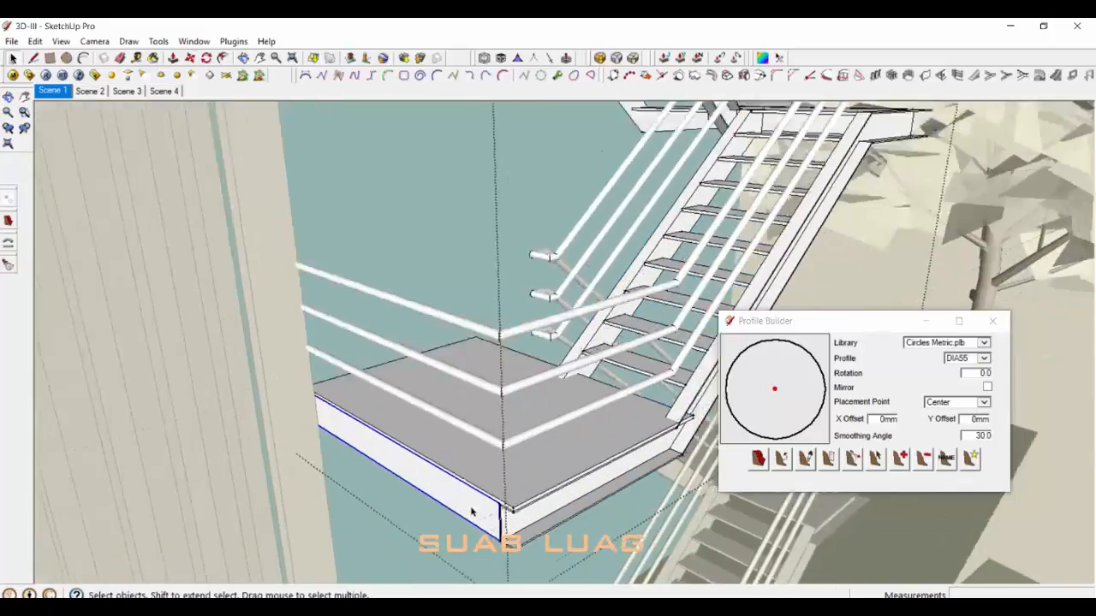
key("m")
scroll(520, 470, "down", 5)
key("space")
scroll(520, 469, "up", 4)
key("m")
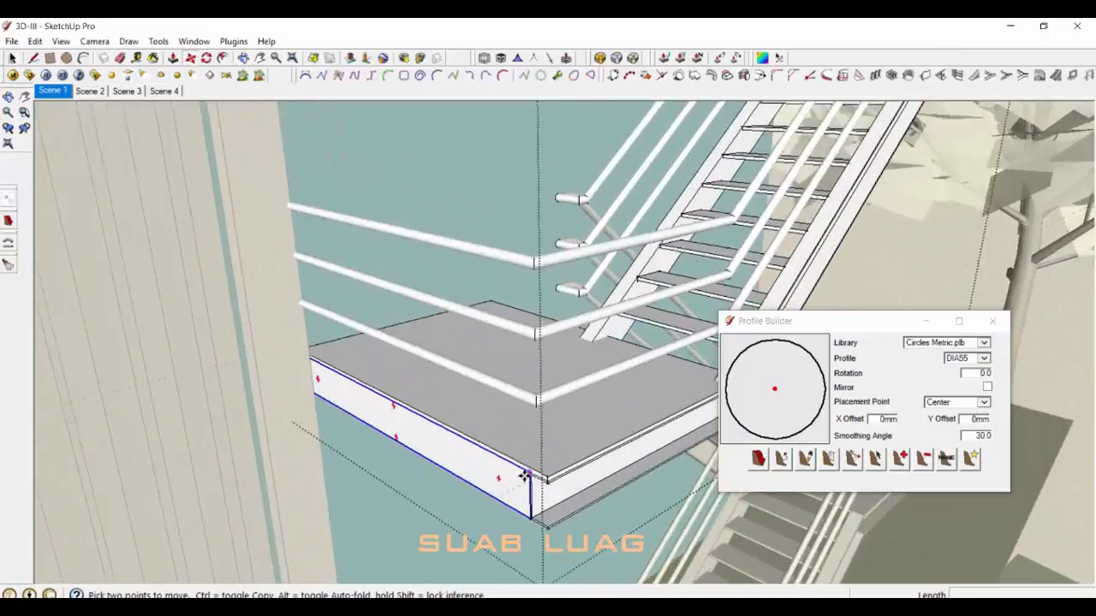
Step: Ctrl-copy the front edge beam from its corner onto the upper landing
left_click(525, 476)
key("ctrl")
scroll(520, 479, "down", 4)
middle_click_drag(414, 141, 531, 330)
scroll(543, 334, "up", 4)
left_click(548, 326)
key("space")
Step: Select the upper landing slab with the copied beam, cancel the attempted move, and open the slab group
scroll(541, 334, "down", 3)
scroll(543, 332, "up", 4)
double_click(545, 337)
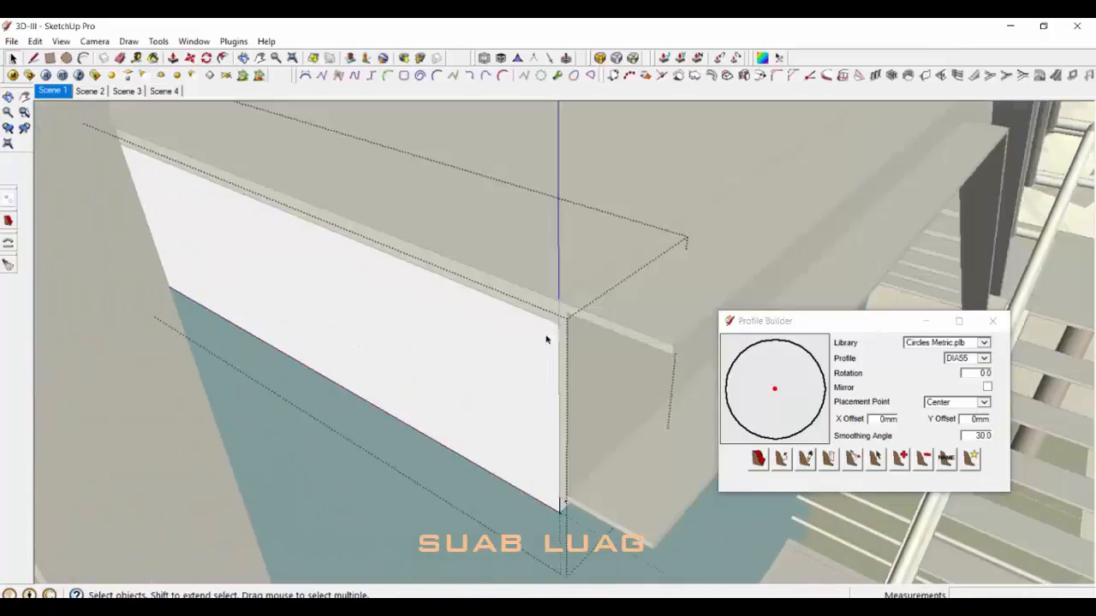
left_click(545, 306)
left_click(539, 348, "ctrl")
key("m")
key("space")
scroll(565, 282, "down", 4)
left_click(568, 266)
key("m")
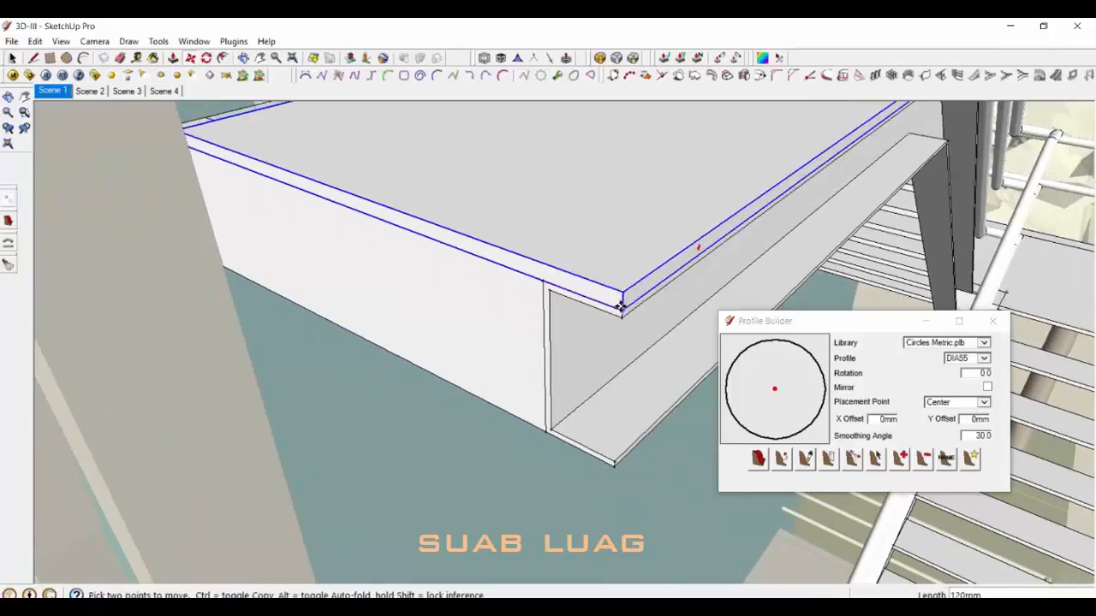
key("space")
double_click(580, 255)
scroll(579, 255, "down", 6)
middle_click_drag(570, 306, 517, 465)
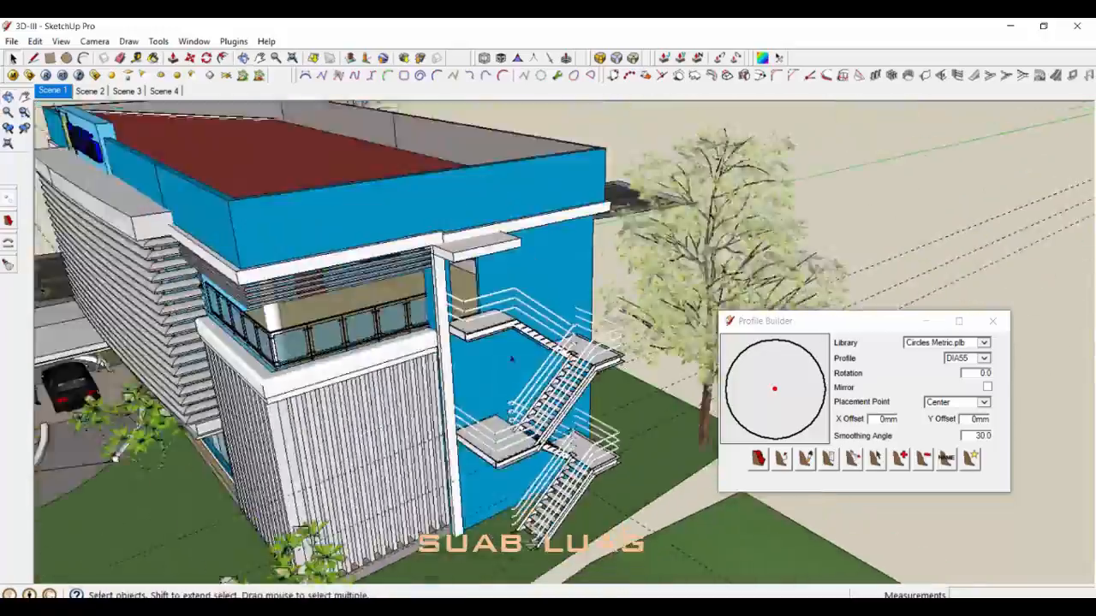
Step: Select the exterior staircase and bring up the Materials panel
middle_click_drag(512, 360, 548, 342)
scroll(616, 325, "up", 6)
left_click(599, 330)
scroll(616, 326, "up", 1)
key("b")
left_click(327, 215)
scroll(548, 343, "down", 4)
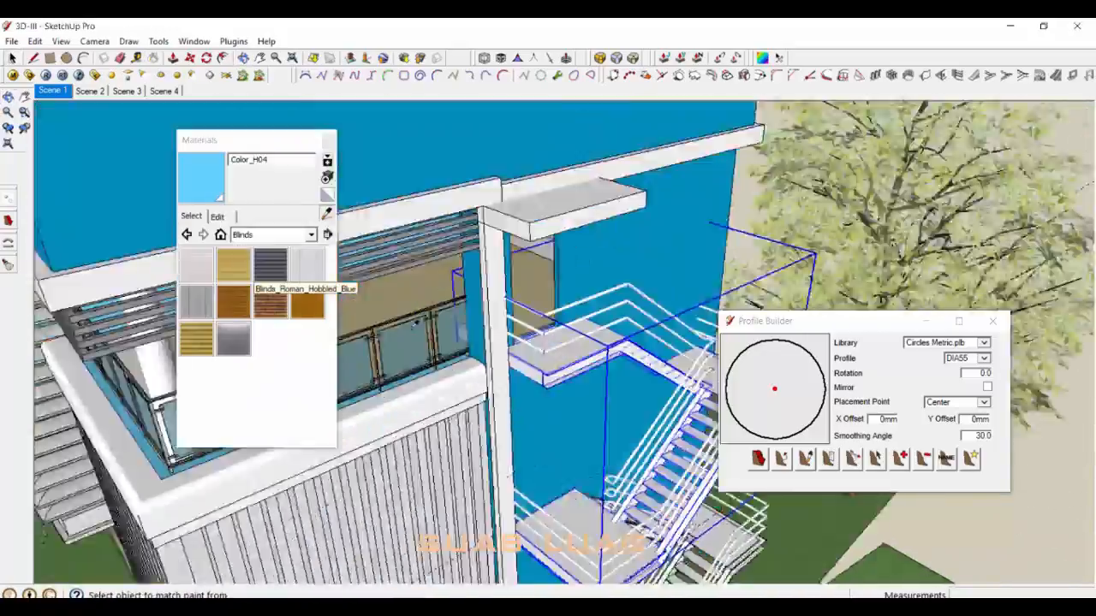
Step: Paint the staircase landings and steps with the grey Metal_Seamed material
middle_click_drag(479, 343, 634, 317)
scroll(531, 265, "up", 8)
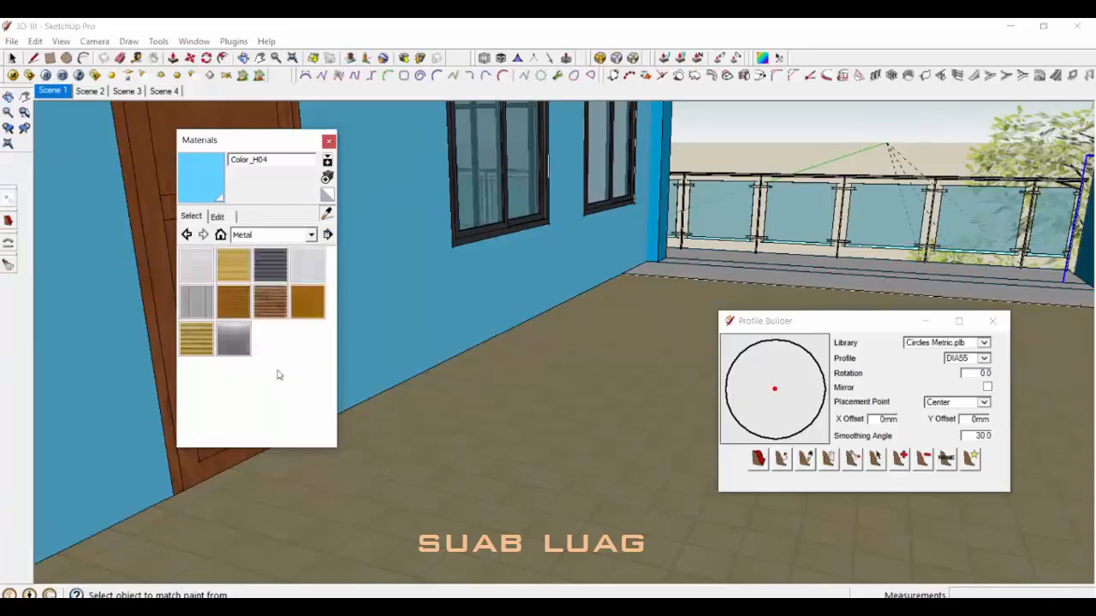
scroll(531, 326, "down", 8)
middle_click_drag(634, 325, 497, 334)
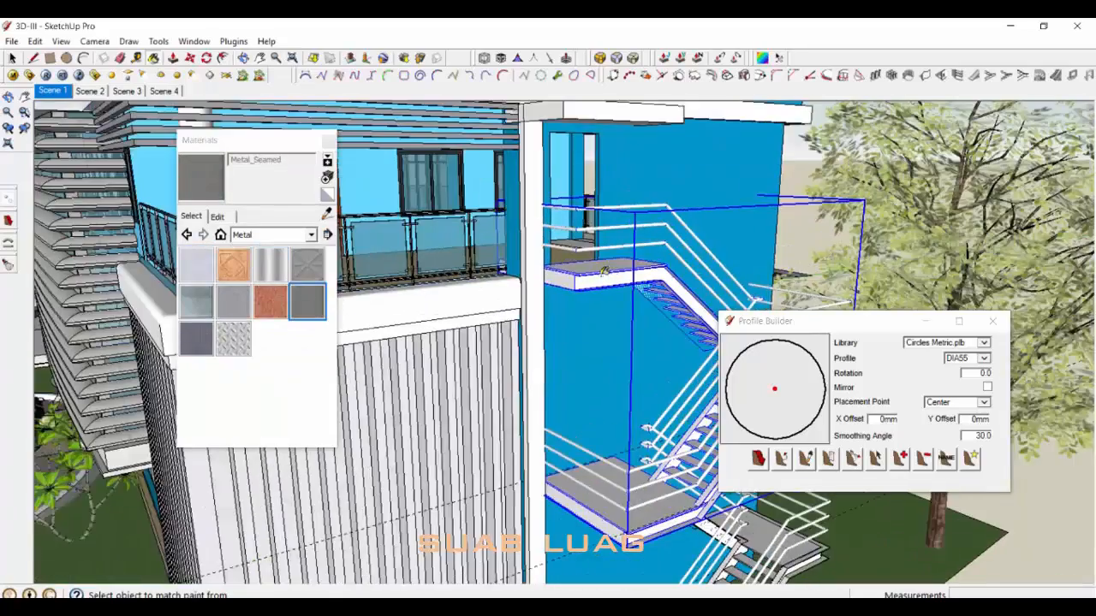
left_click(642, 265)
scroll(543, 282, "down", 5)
scroll(599, 334, "up", 5)
left_click(567, 361)
scroll(567, 362, "down", 4)
middle_click_drag(566, 343, 582, 403)
key("space")
scroll(565, 292, "down", 4)
Step: Close the Materials panel and the Profile Builder
left_click(329, 140)
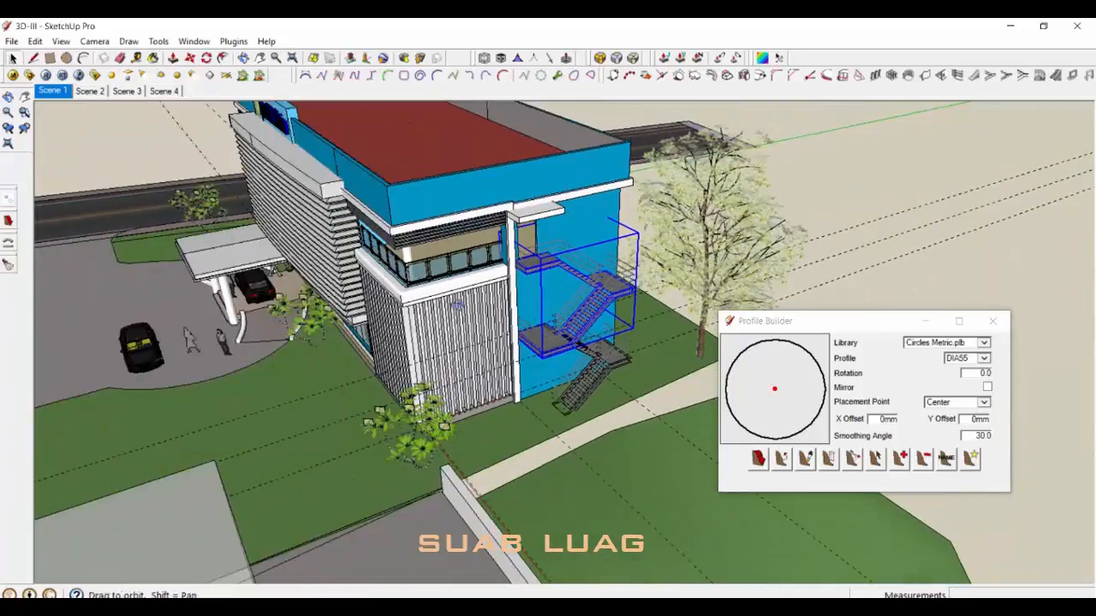
middle_click_drag(385, 305, 505, 257)
left_click(992, 321)
key("e")
scroll(719, 424, "up", 3)
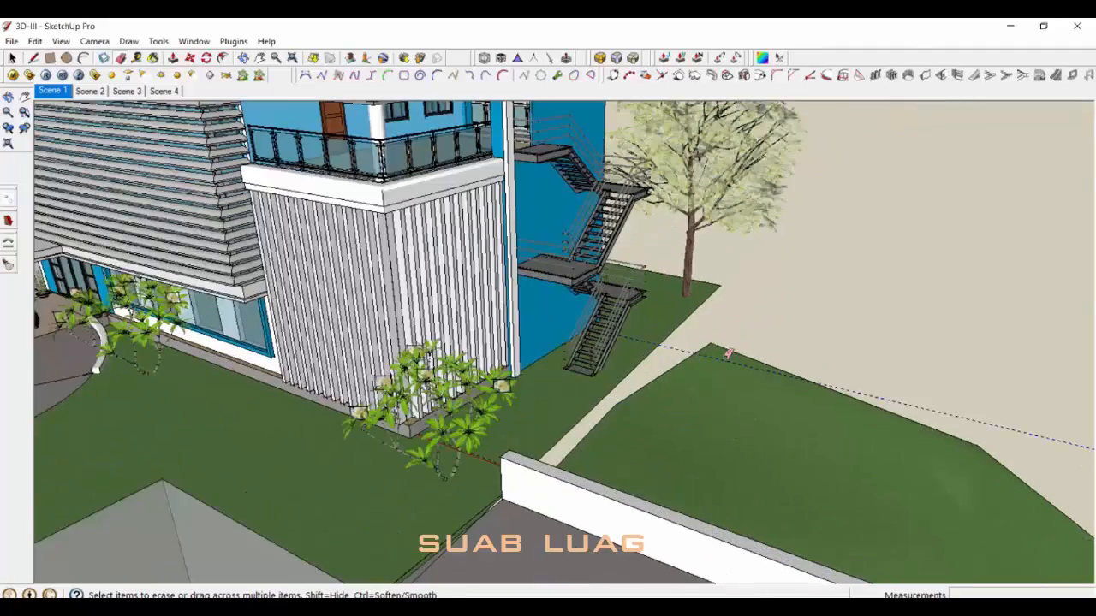
scroll(727, 353, "down", 6)
middle_click_drag(728, 353, 771, 368)
key("space")
scroll(467, 154, "up", 4)
Step: Apply Default Style1 from the Default Styles collection via Window > Styles
left_click(209, 42)
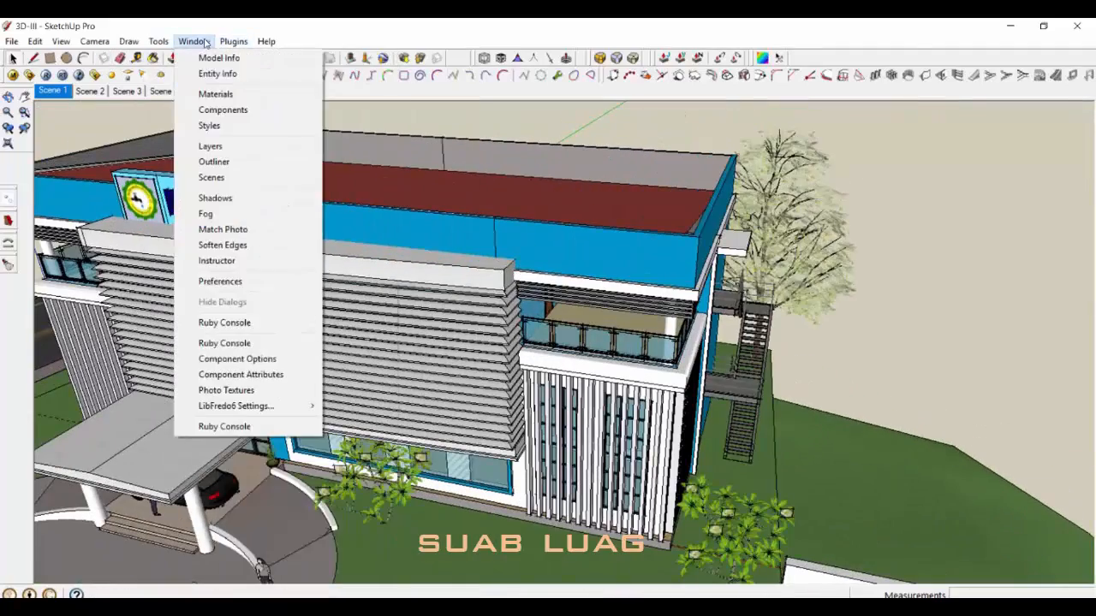
left_click(209, 125)
double_click(100, 189)
left_click(66, 188)
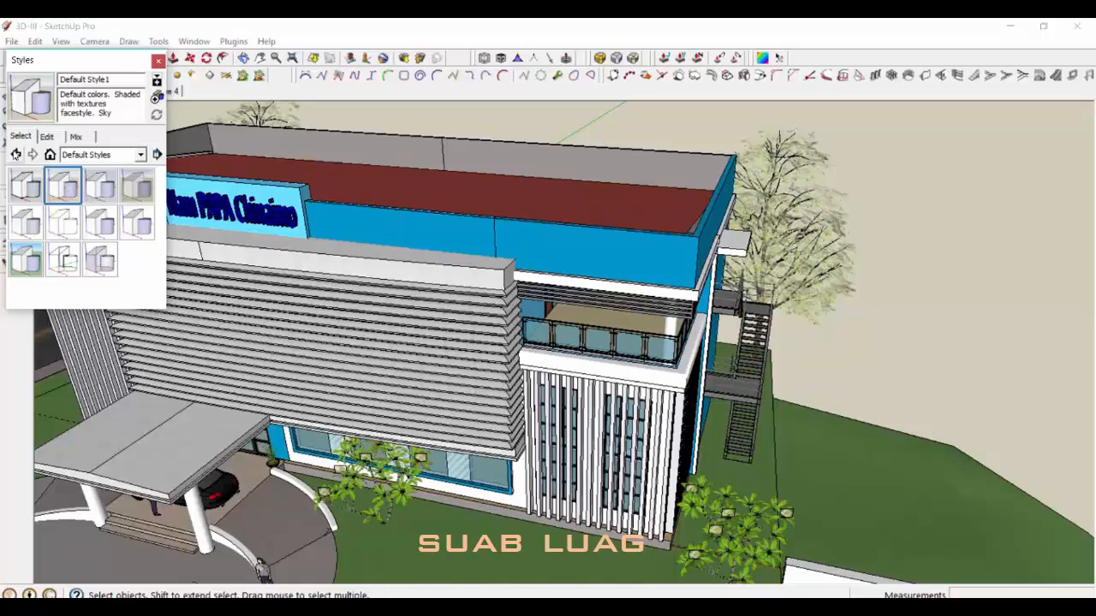
left_click(47, 137)
left_click(21, 136)
middle_click_drag(511, 247, 428, 154)
left_click(158, 61)
middle_click_drag(719, 325, 672, 310)
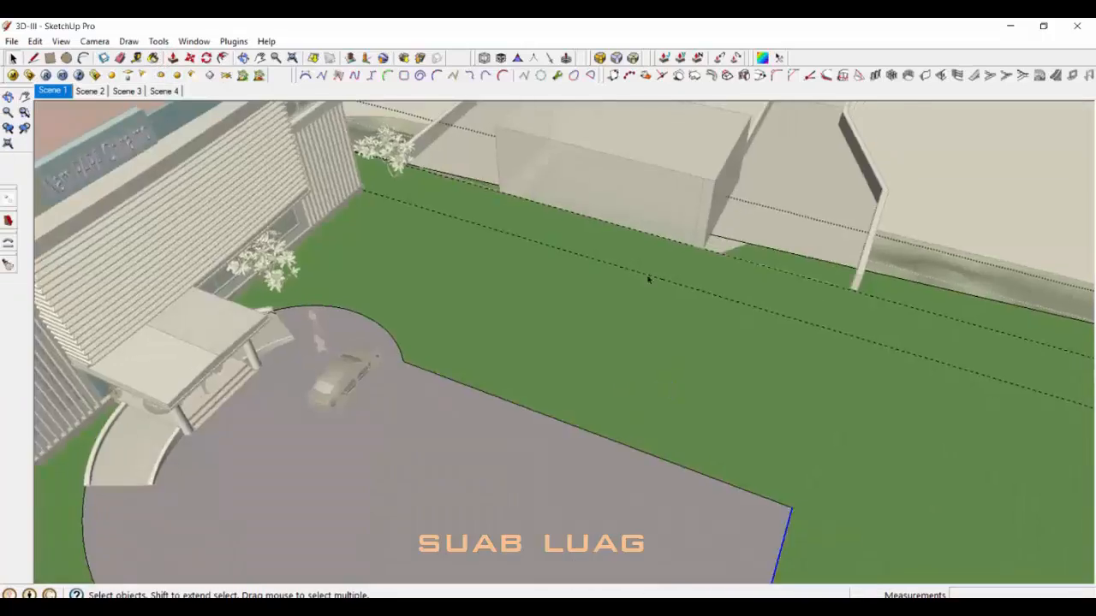
Step: Check the boundary edges of the lawn strip beside the drive
scroll(648, 276, "up", 3)
key("t")
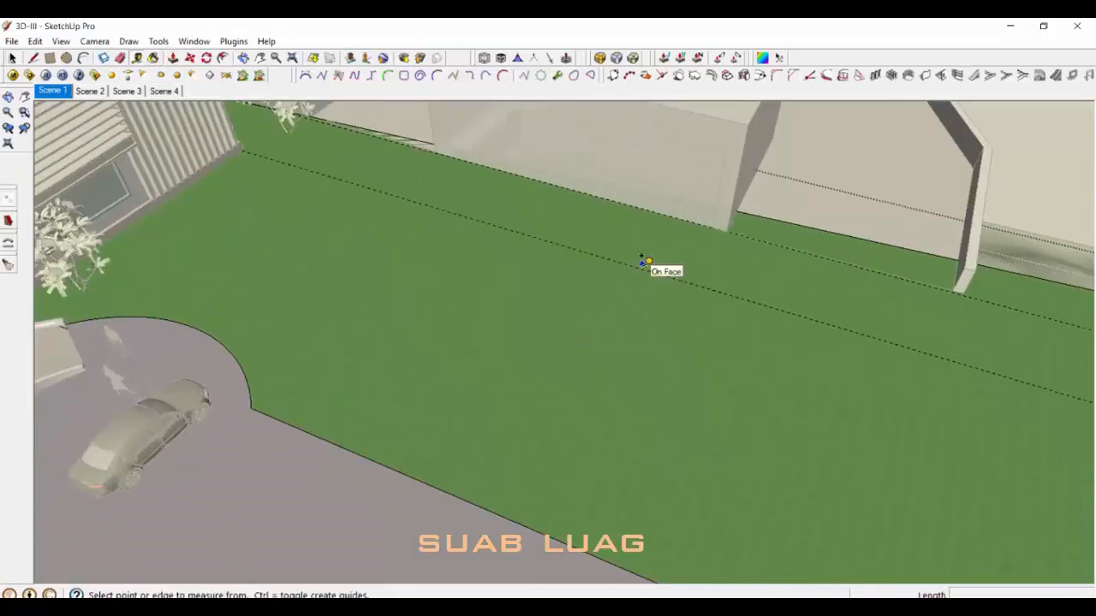
key("e")
key("space")
scroll(613, 292, "down", 3)
double_click(600, 314)
mouse_move(600, 314)
middle_mouse_down()
mouse_move(656, 403)
mouse_move(781, 421)
middle_mouse_up()
left_click(636, 420)
Step: Place a 5000 mm guide across the lawn strip
key("l")
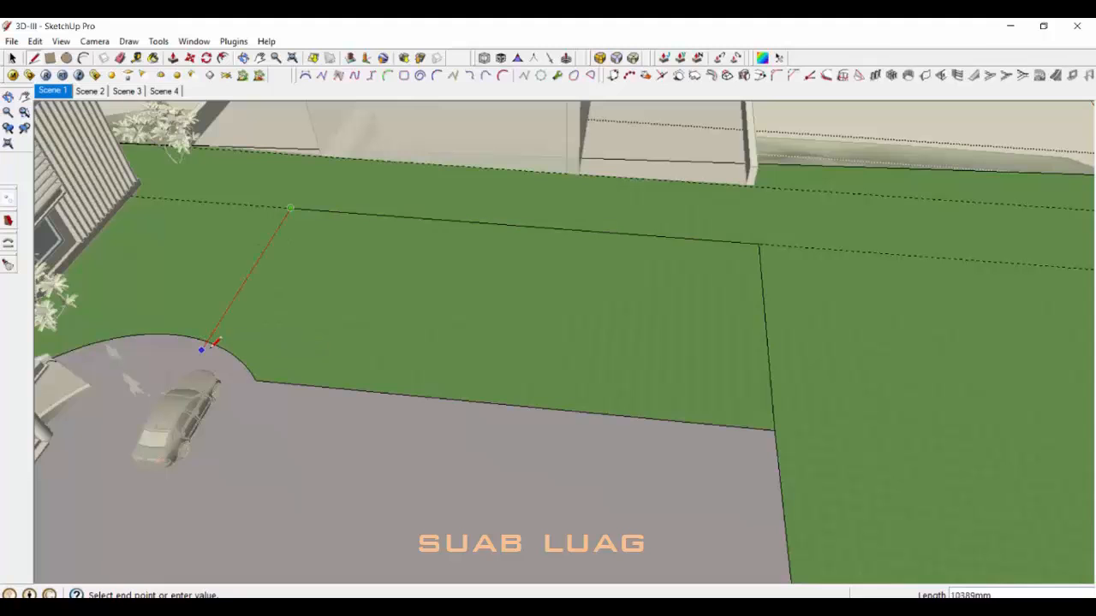
scroll(263, 263, "up", 2)
key("t")
scroll(266, 169, "up", 3)
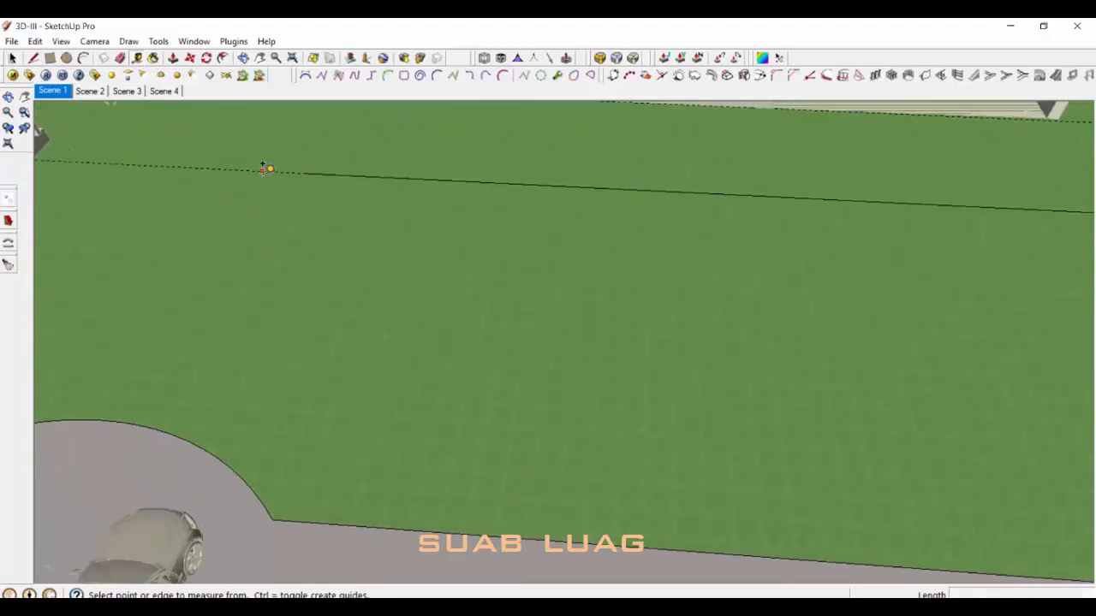
scroll(524, 260, "down", 1)
key("Return")
scroll(346, 278, "down", 1)
middle_click_drag(338, 278, 367, 266)
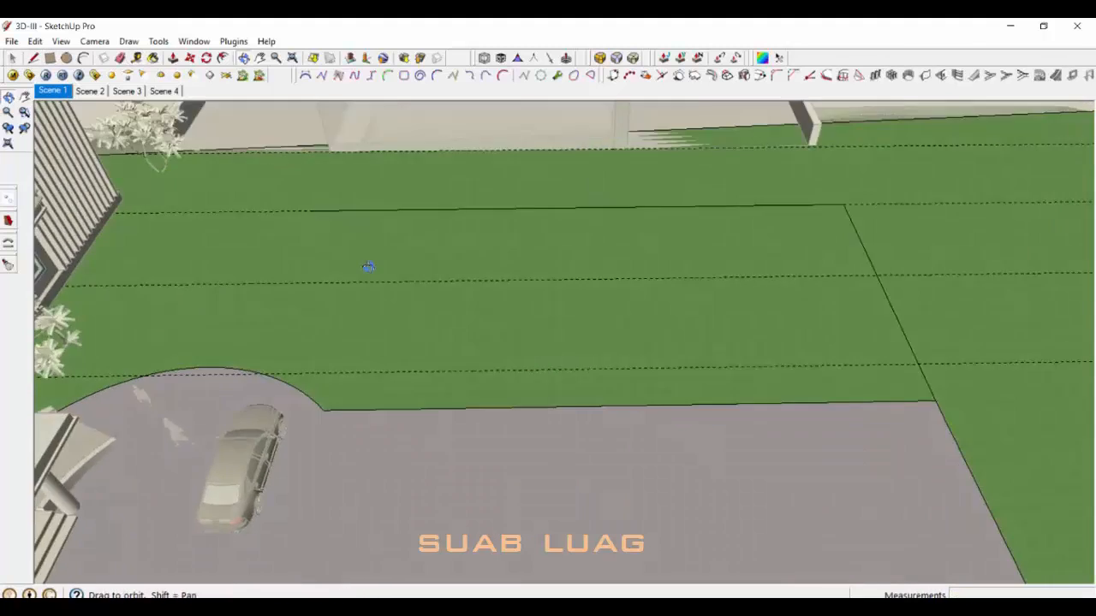
scroll(367, 265, "up", 1)
Step: Draw a line from the guide corner to the curb edge, splitting off a lawn section
key("l")
left_click(296, 185)
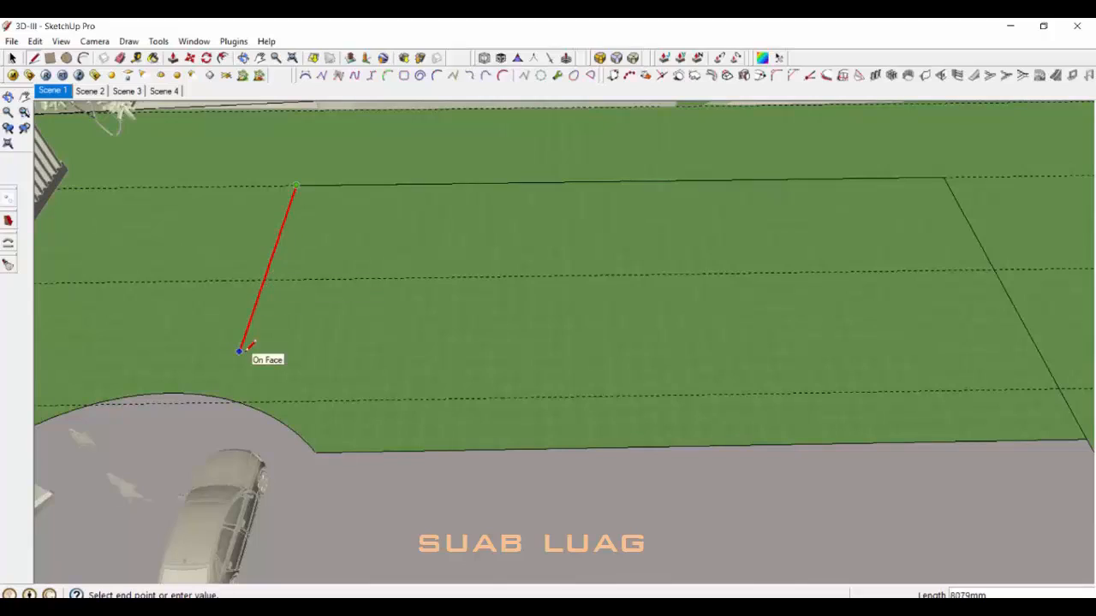
left_click(224, 402)
key("space")
scroll(384, 323, "down", 1)
left_click(385, 322)
scroll(377, 300, "down", 2)
middle_click_drag(325, 252, 352, 242)
Step: Erase the curb edge and curved arc edge so the lawn merges into the paving
middle_click_drag(411, 265, 516, 247)
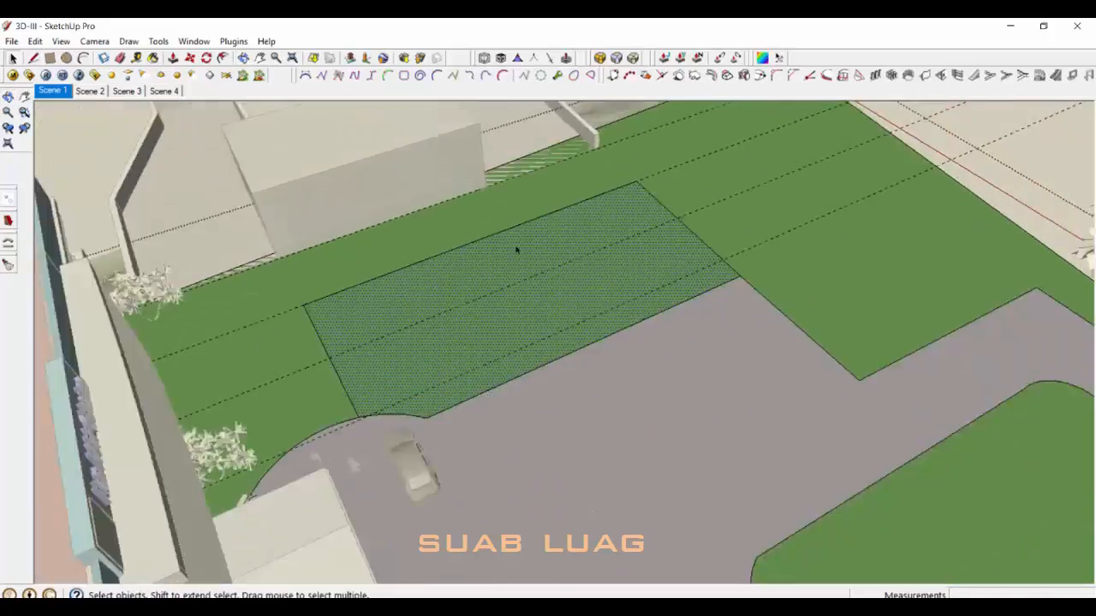
mouse_move(723, 257)
middle_mouse_down()
mouse_move(699, 262)
mouse_move(656, 343)
middle_mouse_up()
scroll(656, 345, "up", 1)
key("e")
left_click(652, 346)
left_click(438, 382)
key("space")
scroll(377, 364, "up", 4)
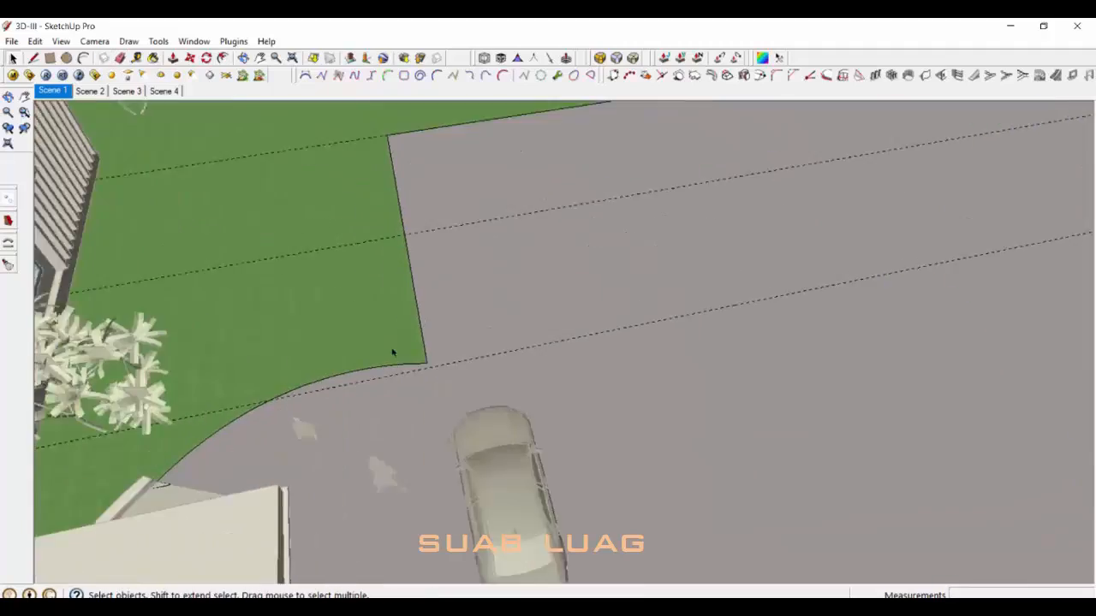
scroll(394, 364, "up", 1)
Step: Round the new paving corner with an arc and erase the leftover stub line
left_click(398, 370)
scroll(399, 371, "up", 2)
key("a")
left_click(416, 367)
scroll(431, 369, "up", 3)
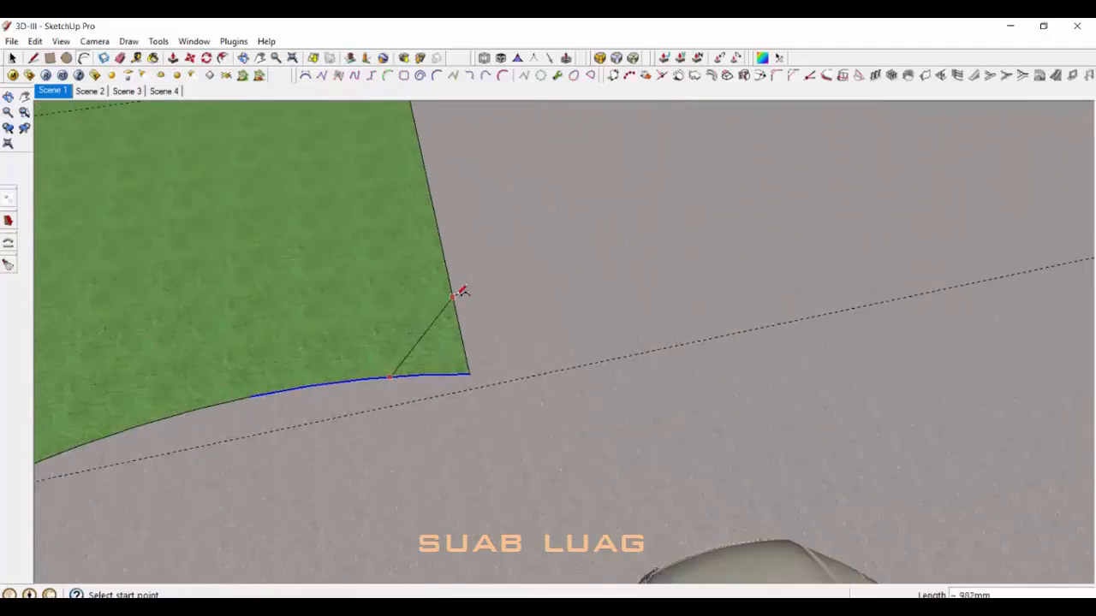
scroll(458, 288, "up", 2)
middle_click_drag(462, 283, 482, 266)
left_click(433, 334)
scroll(434, 334, "down", 8)
middle_click_drag(479, 353, 695, 344)
key("space")
Step: Erase the leftover guide lines inside the paving group, then select the parked car
key("Escape")
double_click(561, 301)
key("e")
left_click_drag(890, 318, 893, 220)
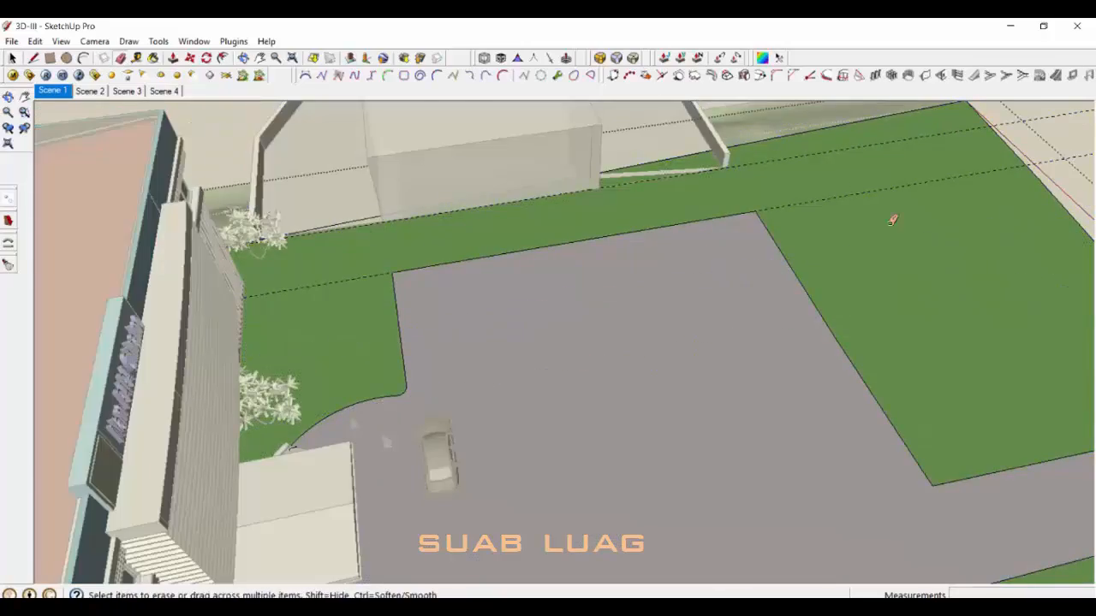
key("space")
scroll(641, 269, "down", 4)
key("Escape")
key("Escape")
left_click(462, 391)
middle_click_drag(471, 388, 342, 408)
Step: Move the car to a new spot in the forecourt, then nudge it along the red axis
key("m")
left_click(499, 396)
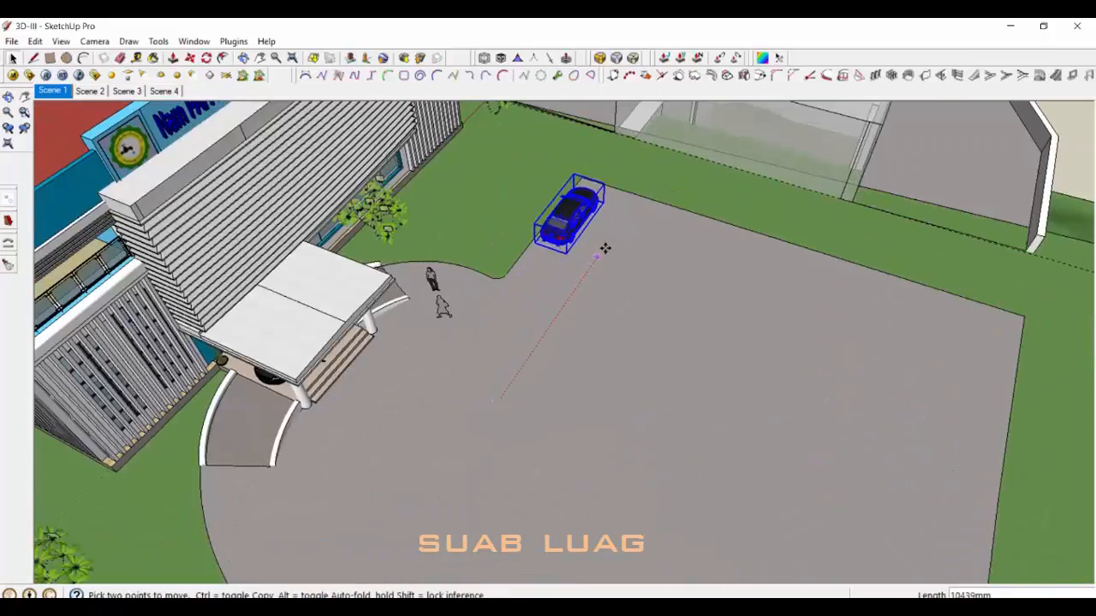
left_click(585, 192)
scroll(585, 197, "up", 5)
middle_click_drag(664, 364, 513, 377)
scroll(548, 317, "up", 4)
left_click(582, 395)
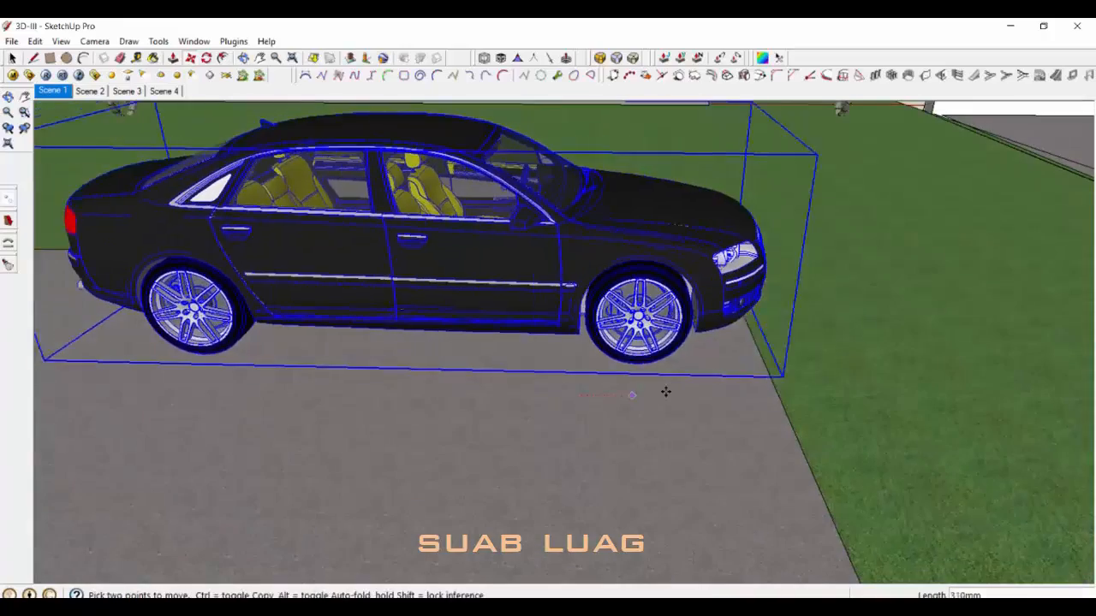
left_click(704, 363)
key("space")
scroll(728, 393, "down", 4)
left_click(1071, 238)
Step: Copy the car to the right side of the parking lot near the gate
scroll(676, 377, "down", 4)
mouse_move(651, 377)
middle_mouse_down()
mouse_move(688, 276)
mouse_move(776, 440)
mouse_move(628, 377)
middle_mouse_up()
scroll(628, 376, "up", 2)
scroll(634, 378, "down", 4)
mouse_move(775, 386)
middle_mouse_down()
mouse_move(727, 399)
mouse_move(638, 334)
middle_mouse_up()
scroll(560, 213, "up", 3)
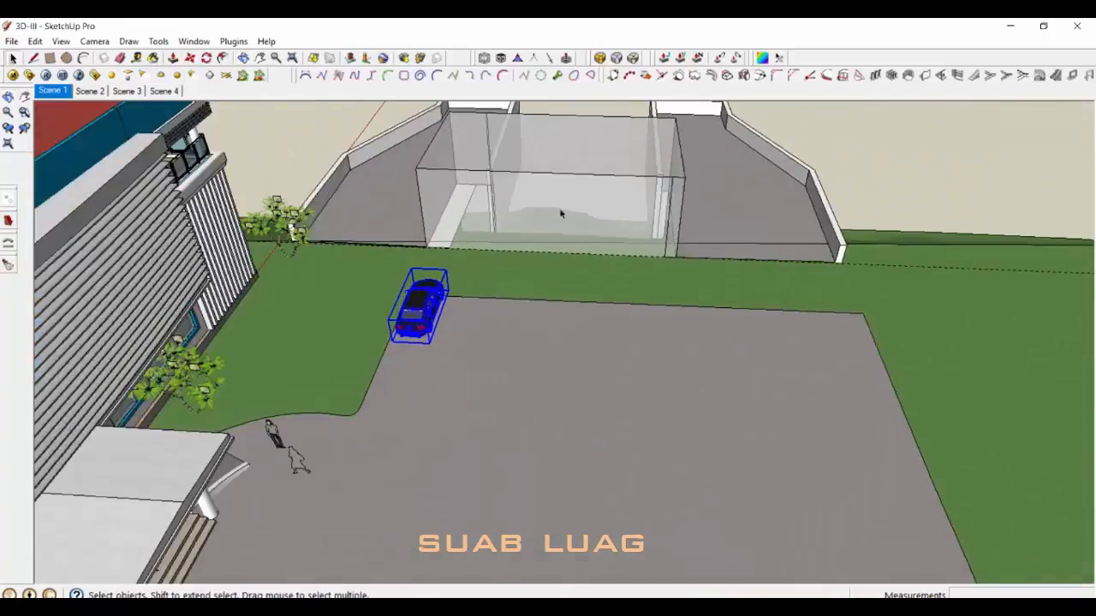
scroll(557, 219, "down", 2)
middle_click_drag(513, 296, 452, 275)
scroll(435, 315, "down", 3)
scroll(437, 311, "up", 3)
key("m")
key("ctrl")
left_click(400, 295)
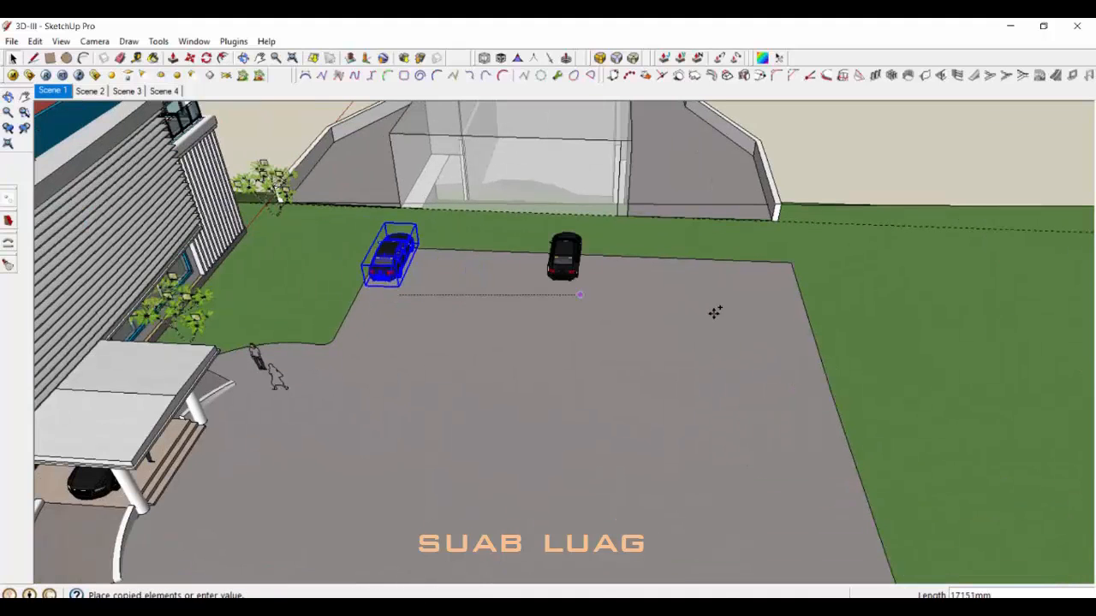
left_click(731, 313)
key("space")
Step: Turn the car copy 90° and move it to the lot's edge
scroll(730, 314, "up", 2)
scroll(450, 306, "up", 2)
middle_click_drag(450, 305, 293, 306, "shift")
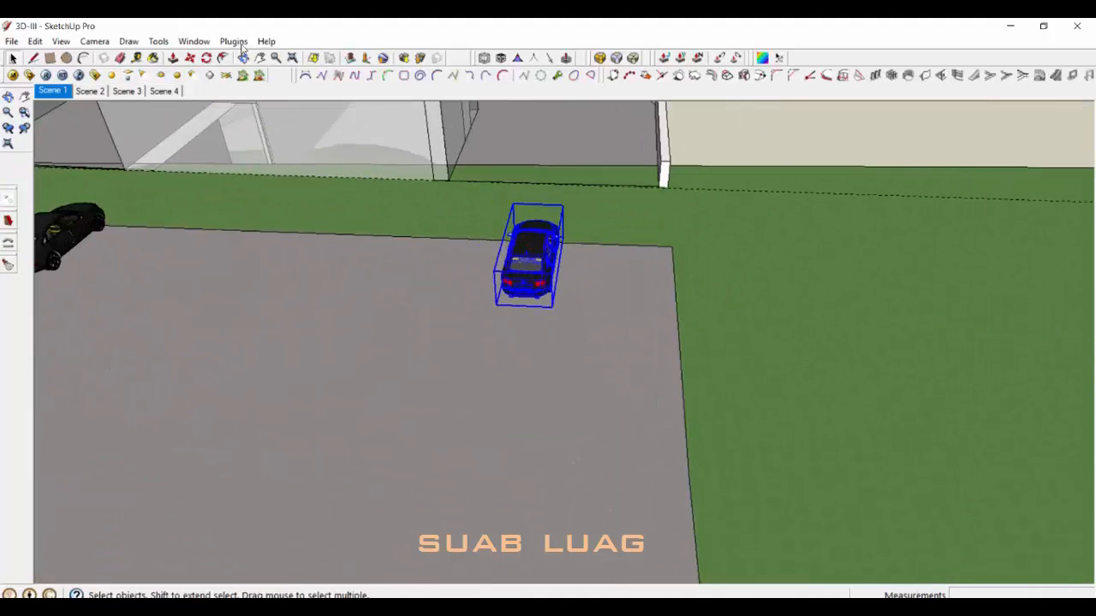
left_click(518, 280)
key("m")
scroll(589, 286, "up", 3)
left_click(550, 305)
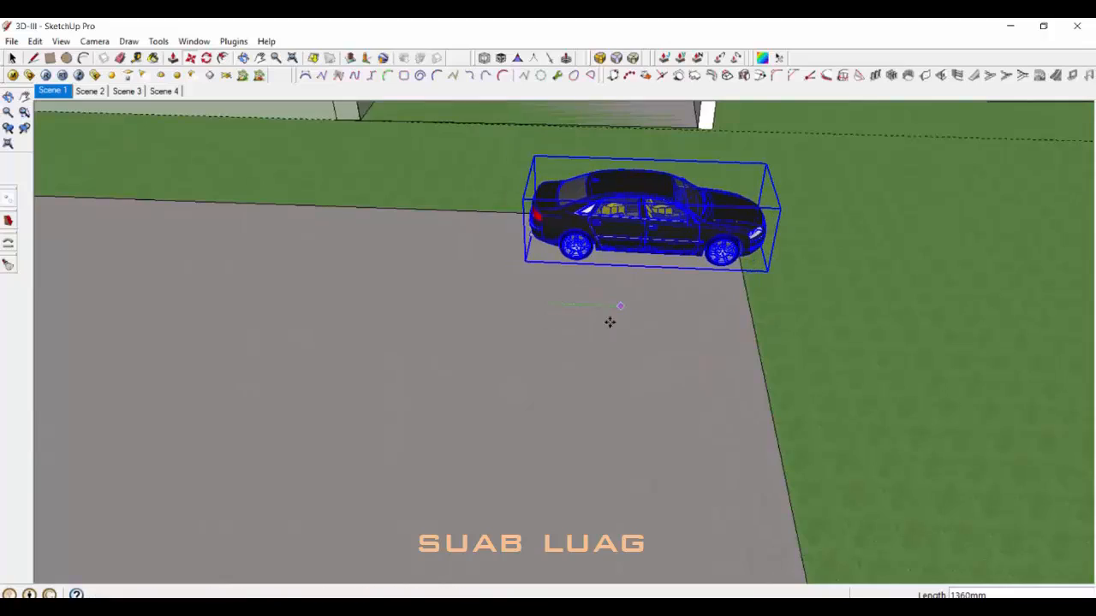
scroll(610, 322, "down", 6)
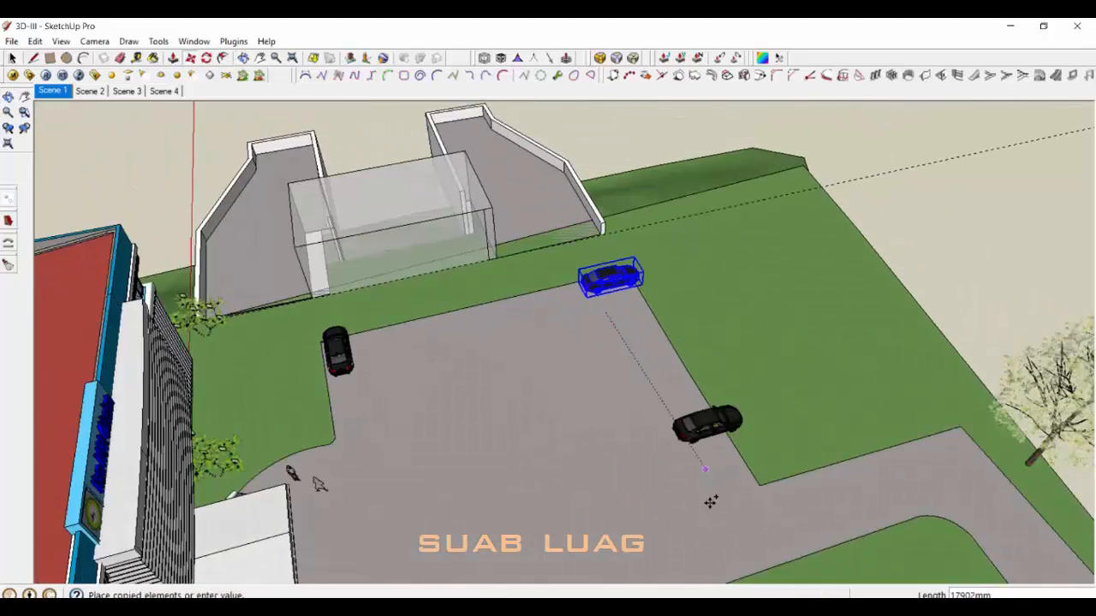
left_click(774, 521)
scroll(711, 436, "up", 6)
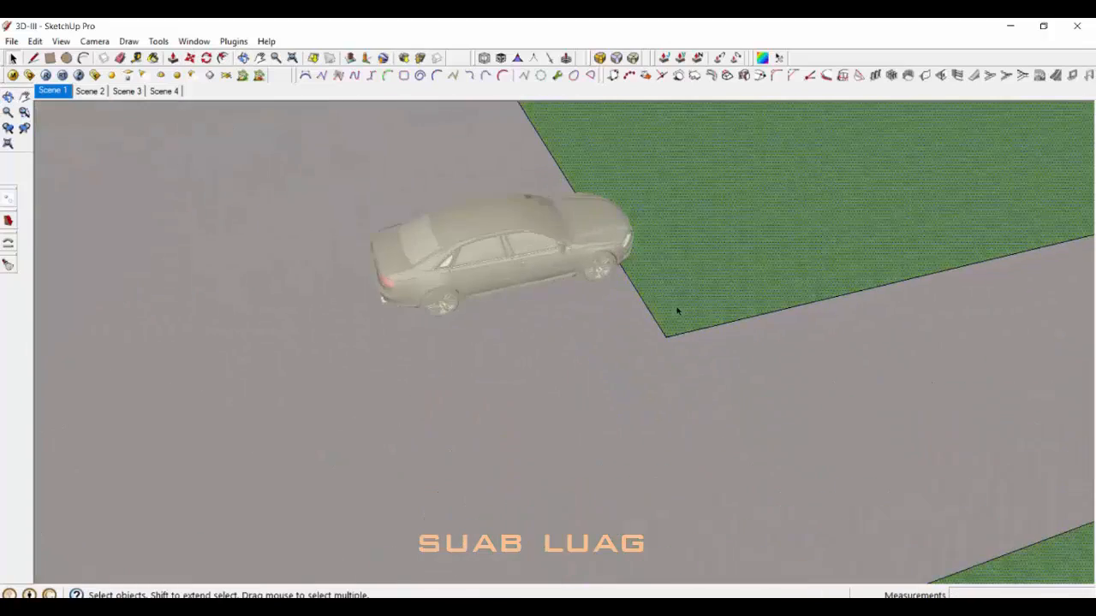
Step: Round the road corner with a tangent arc and erase the sharp corner edges
key("a")
double_click(738, 314)
key("e")
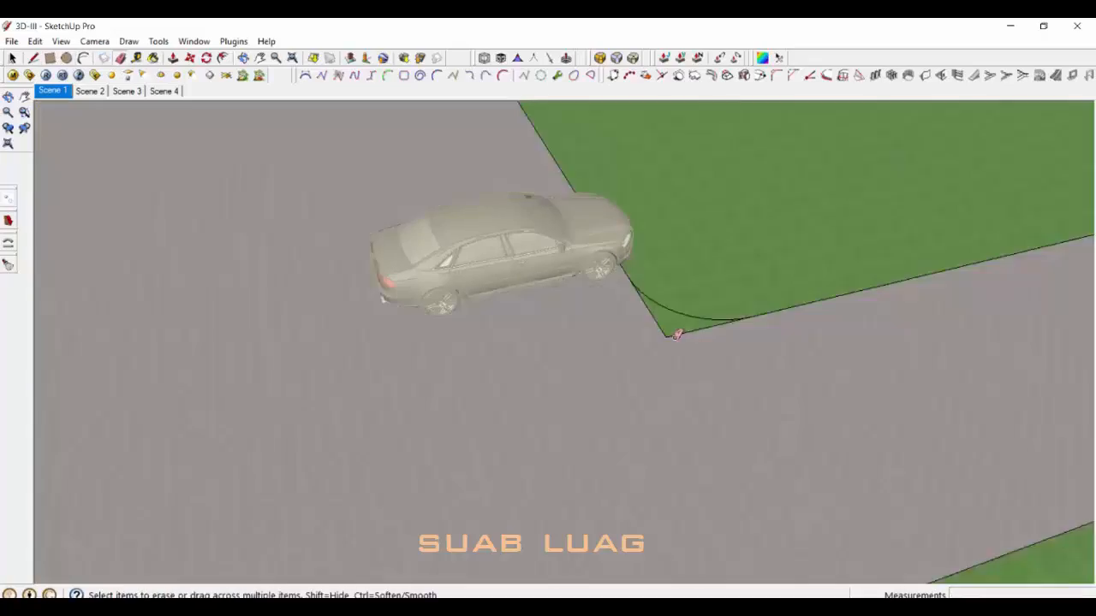
scroll(673, 335, "up", 2)
left_click_drag(674, 335, 659, 322)
scroll(658, 322, "down", 6)
middle_click_drag(753, 377, 716, 360)
key("space")
Step: Copy the lower car leftward by an entered distance
scroll(716, 361, "down", 3)
middle_click_drag(631, 391, 545, 301)
scroll(546, 301, "up", 4)
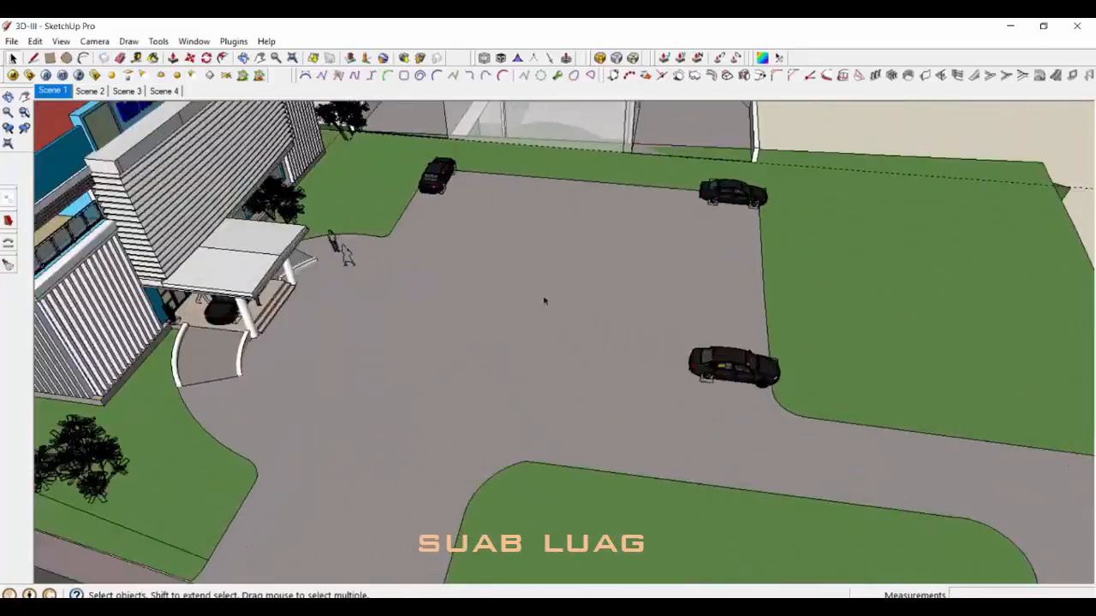
scroll(682, 379, "up", 2)
left_click(744, 364)
scroll(732, 368, "down", 1)
key("m")
left_click(718, 395)
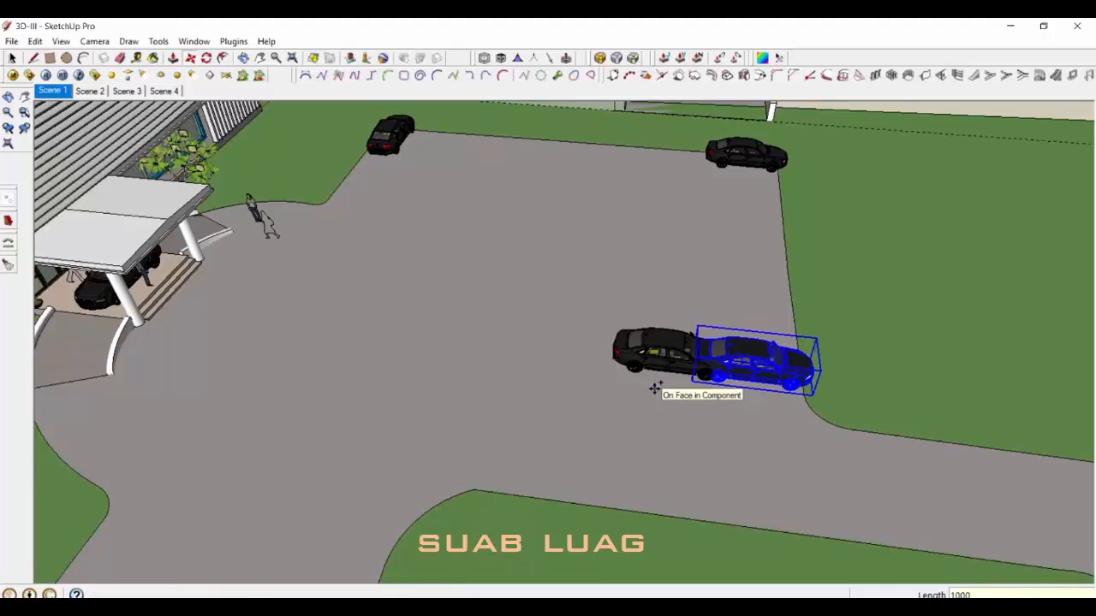
left_click(722, 373)
key("m")
left_click(723, 394)
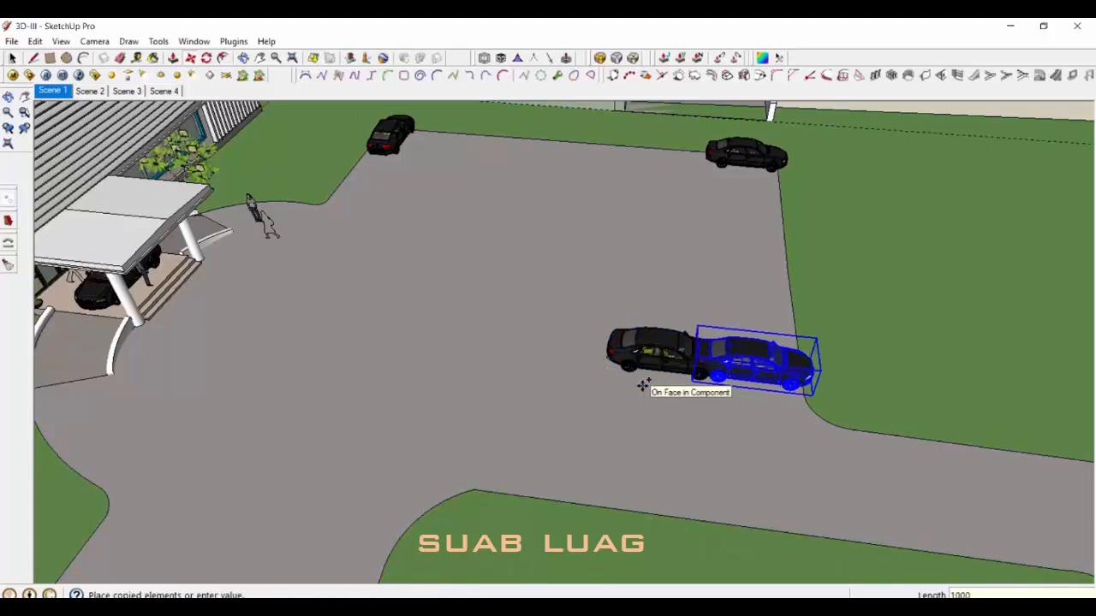
key("Return")
key("space")
Step: Flip the copied car so it faces the other way
scroll(488, 342, "up", 3)
right_click(504, 339)
mouse_move(639, 239)
left_click(746, 243)
scroll(728, 368, "down", 4)
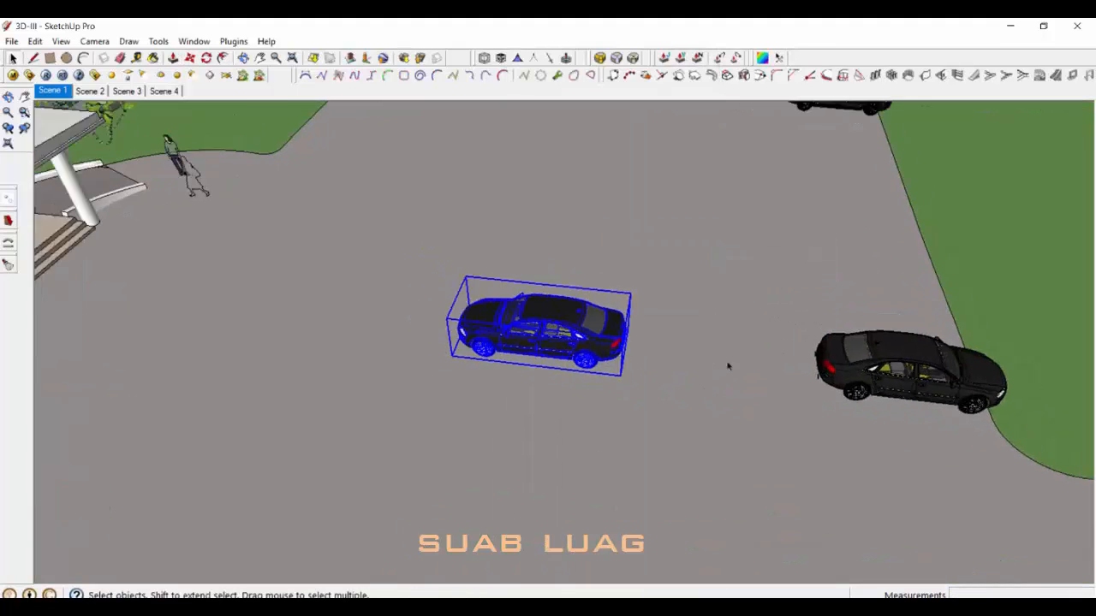
Step: Mark 5000 mm guide lines across the paved car park for the parking bays
middle_click_drag(729, 367, 572, 373)
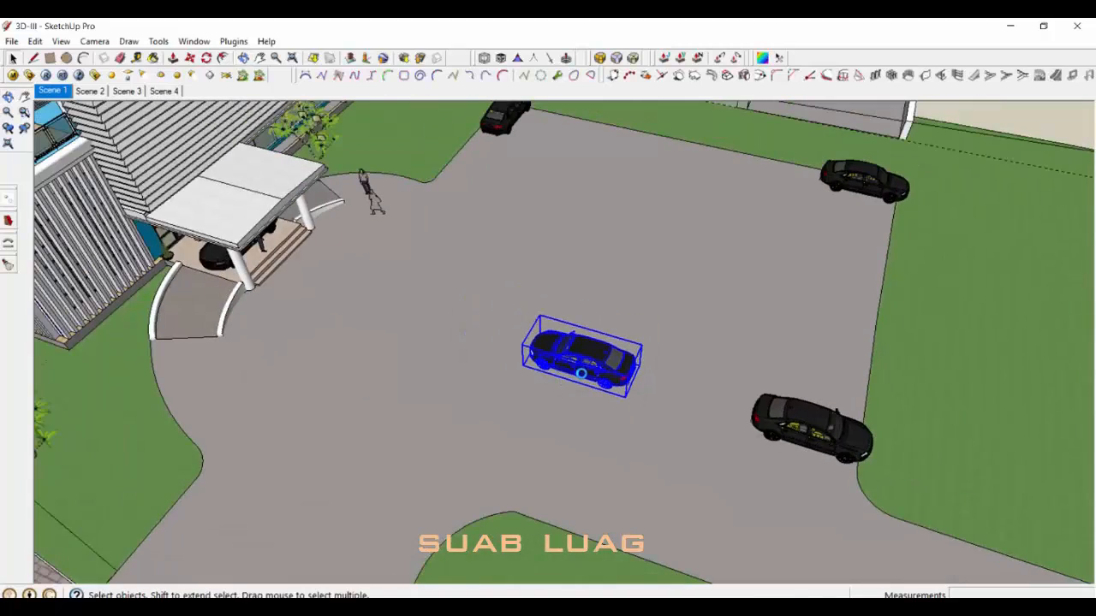
scroll(581, 373, "down", 1)
middle_click_drag(688, 394, 766, 299)
scroll(765, 299, "up", 2)
key("t")
left_click(763, 251)
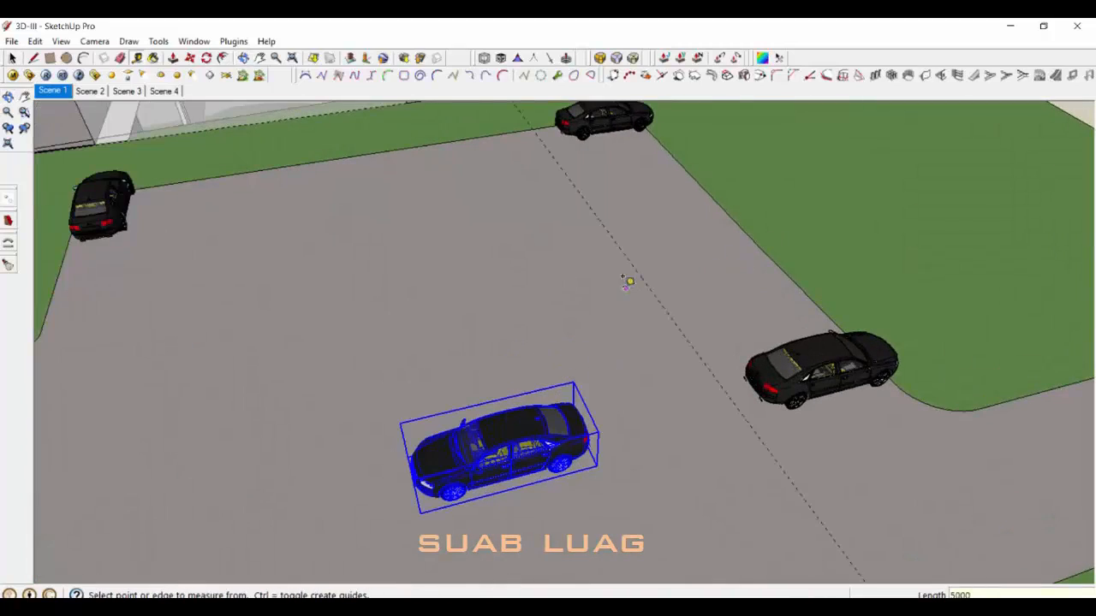
scroll(487, 261, "down", 4)
middle_click_drag(486, 261, 428, 299)
key("space")
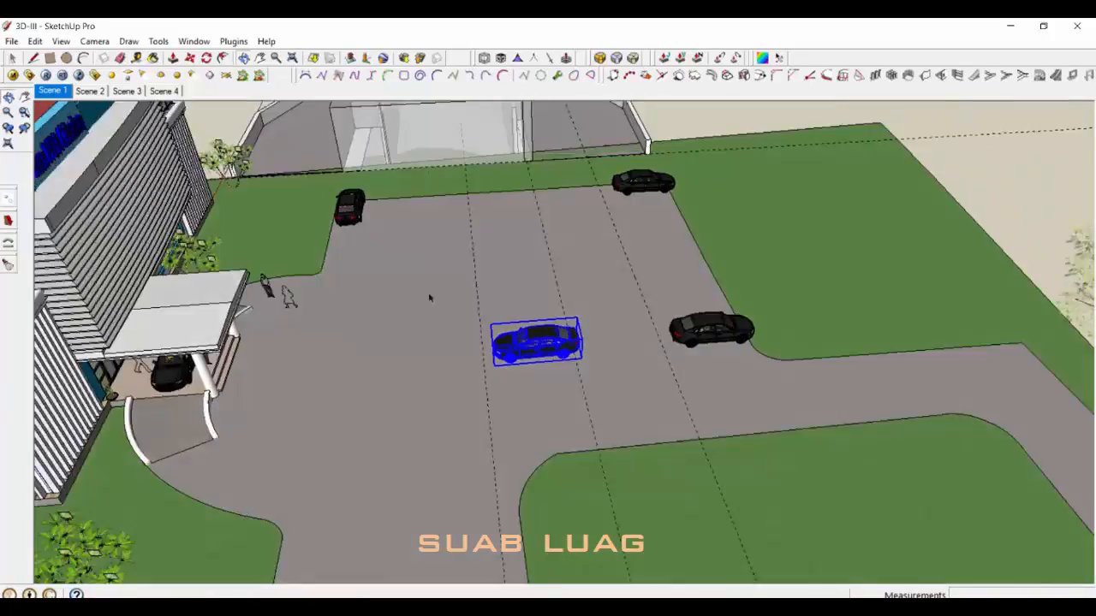
scroll(432, 291, "up", 2)
triple_click(511, 245)
key("l")
middle_click_drag(505, 404, 532, 446)
Step: Draw a line along the dashed guide edge and a bay line across the lot edge
key("space")
middle_click_drag(682, 428, 611, 335)
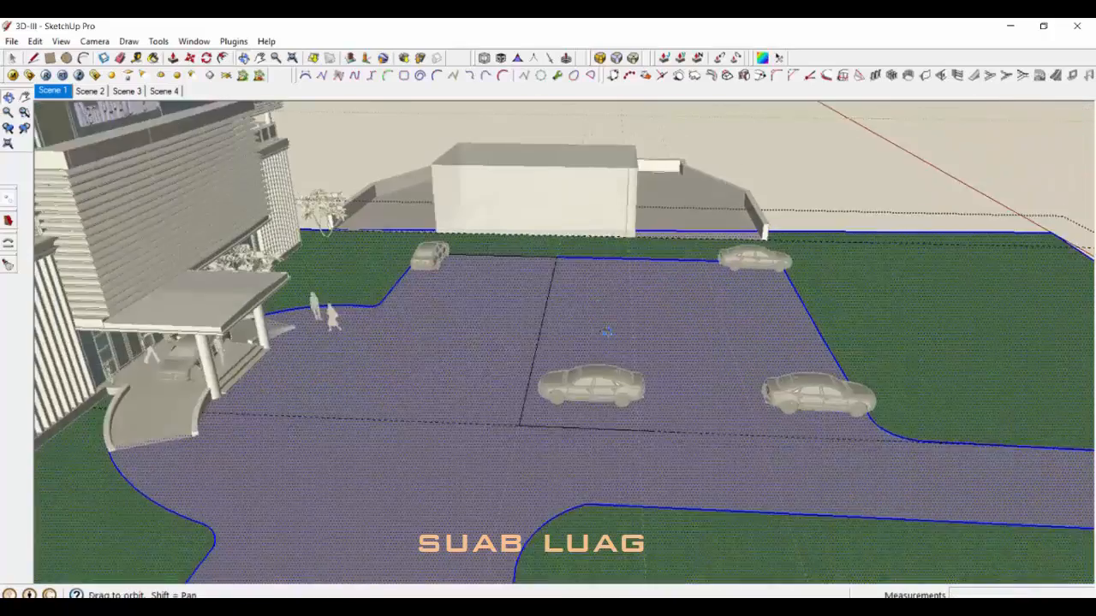
scroll(618, 346, "up", 4)
key("l")
left_click(470, 448)
left_click(660, 455)
key("space")
scroll(683, 433, "down", 2)
middle_click_drag(683, 433, 811, 417)
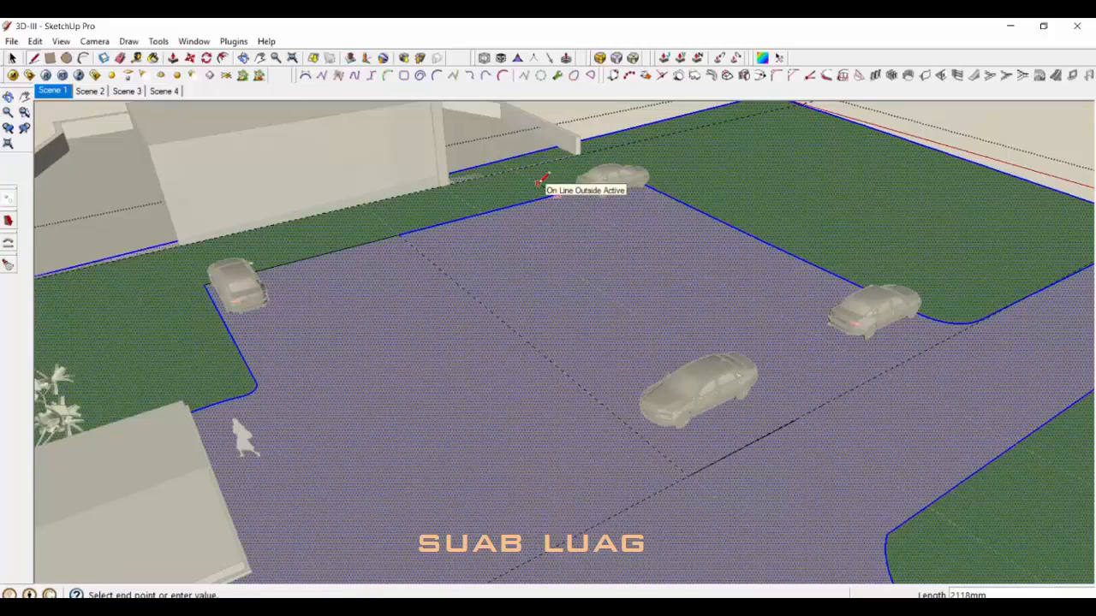
Step: Close the parking bay outline and erase the edge merging it into the pavement
left_click(465, 202)
left_click(484, 213)
scroll(514, 210, "up", 2)
key("e")
left_click(523, 202)
scroll(525, 208, "down", 3)
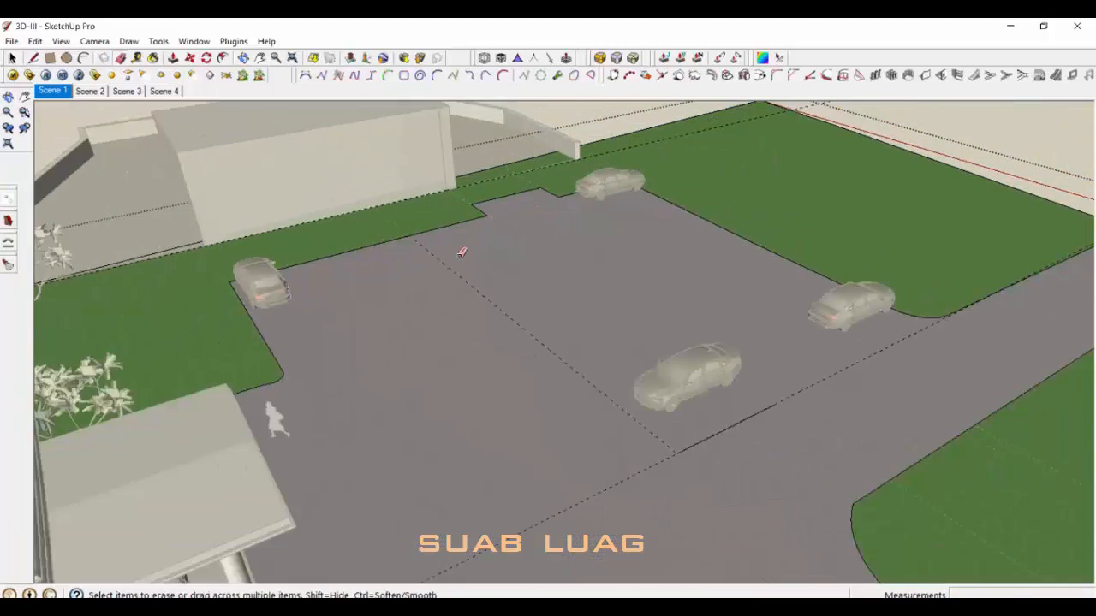
key("space")
middle_click_drag(618, 414, 599, 416)
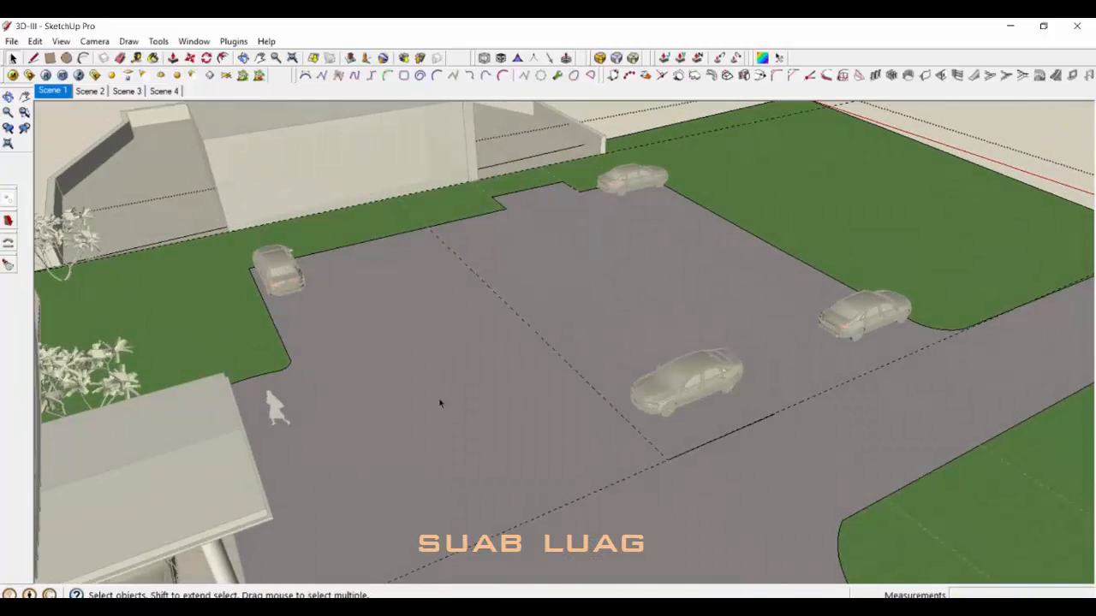
Step: Draw a line ending at the marked edge point of the island
middle_click_drag(440, 404, 642, 457)
scroll(810, 402, "up", 1)
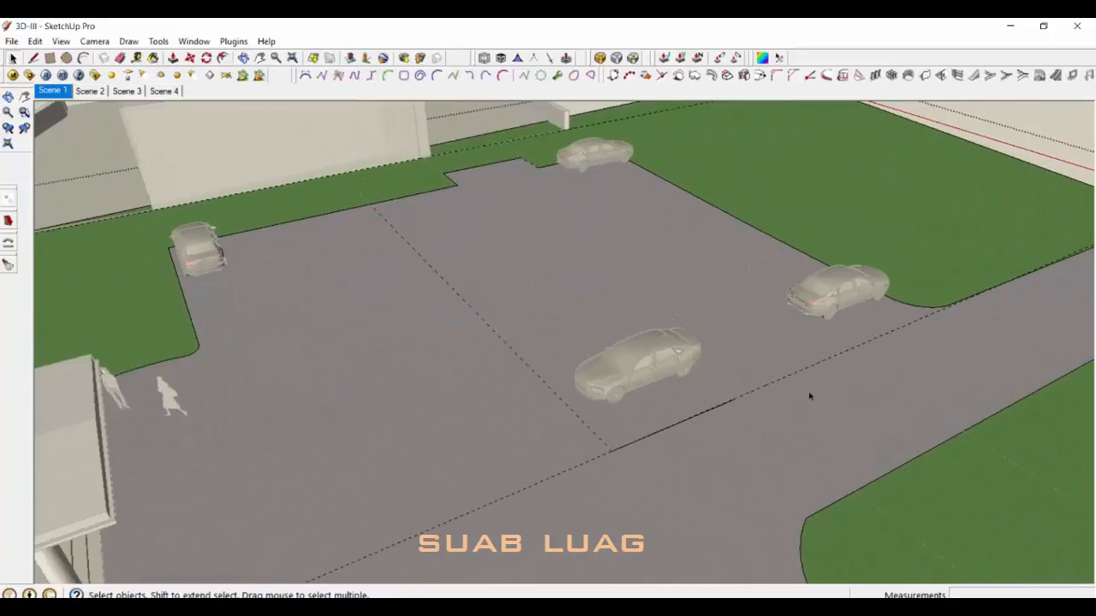
scroll(810, 397, "up", 1)
scroll(928, 339, "down", 2)
scroll(928, 337, "up", 3)
key("l")
left_click(728, 378)
middle_click_drag(729, 378, 668, 426)
scroll(667, 426, "up", 1)
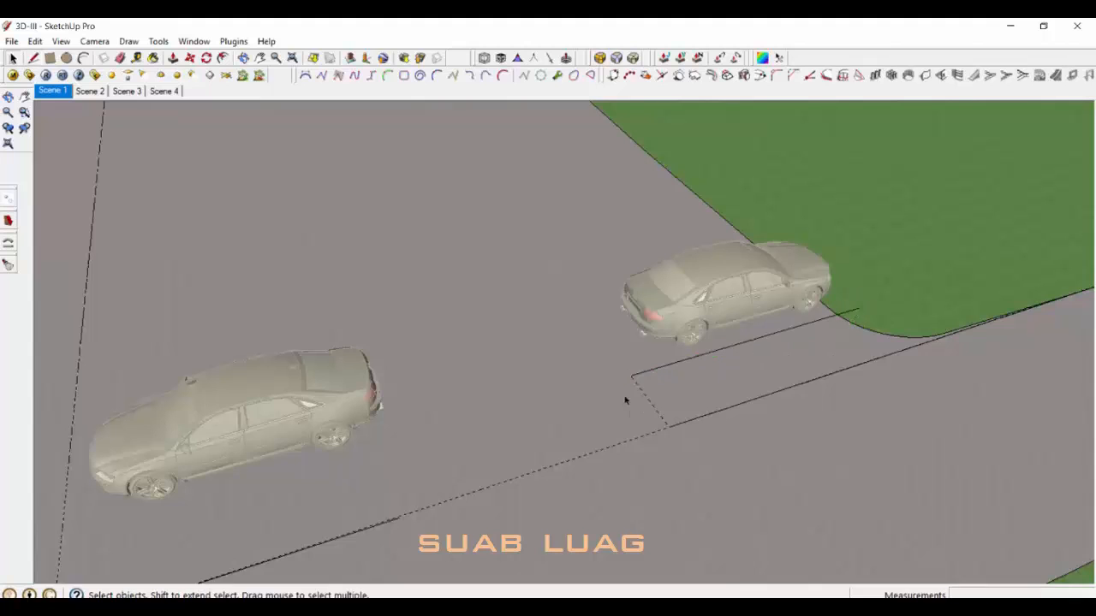
Step: Select the road-side pavement face and draw an arc rounding the bay corner
middle_click_drag(908, 385, 851, 360)
left_click(753, 396)
scroll(754, 396, "down", 2)
middle_click_drag(727, 382, 677, 385)
scroll(603, 381, "up", 3)
key("a")
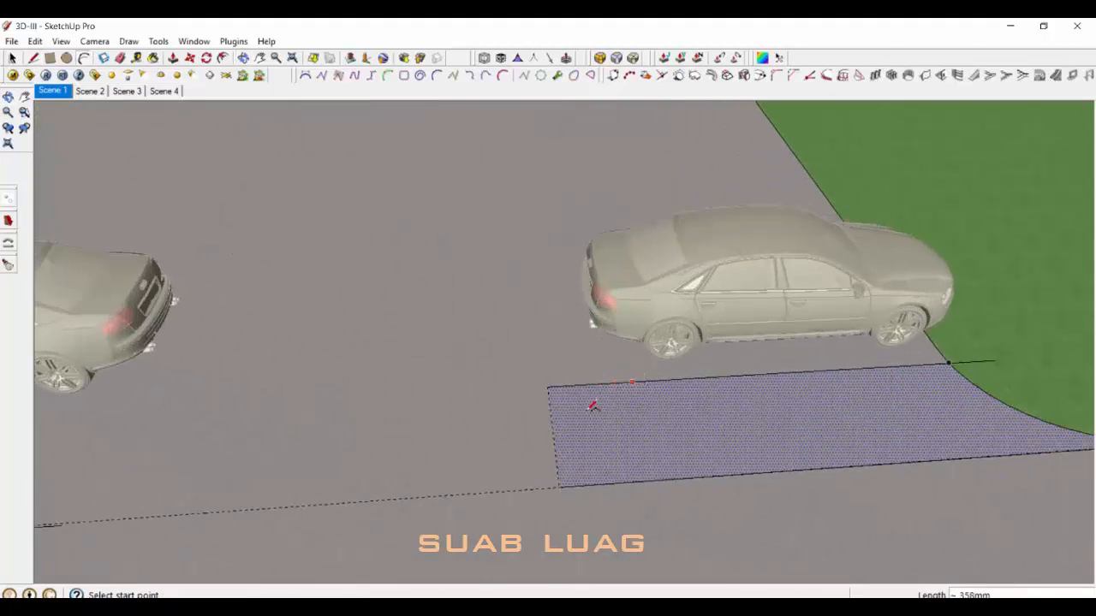
scroll(593, 406, "up", 2)
left_click(569, 404)
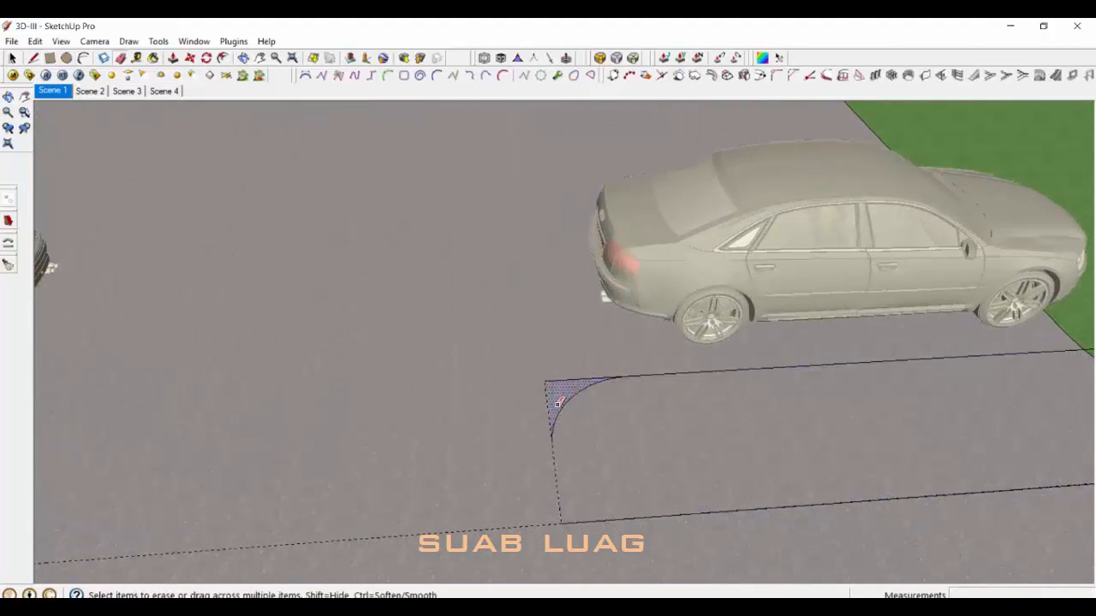
middle_click_drag(570, 404, 558, 460)
Step: Commit the second rounded corner arc of the island
key("space")
scroll(552, 454, "down", 2)
scroll(547, 447, "up", 1)
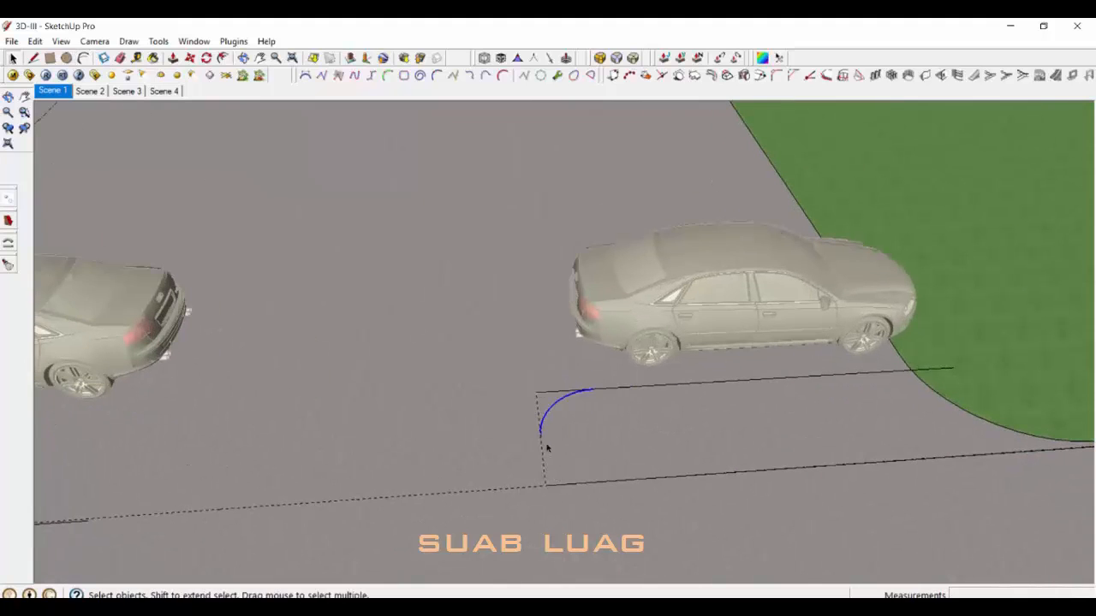
left_click(563, 471)
key("space")
scroll(555, 469, "down", 2)
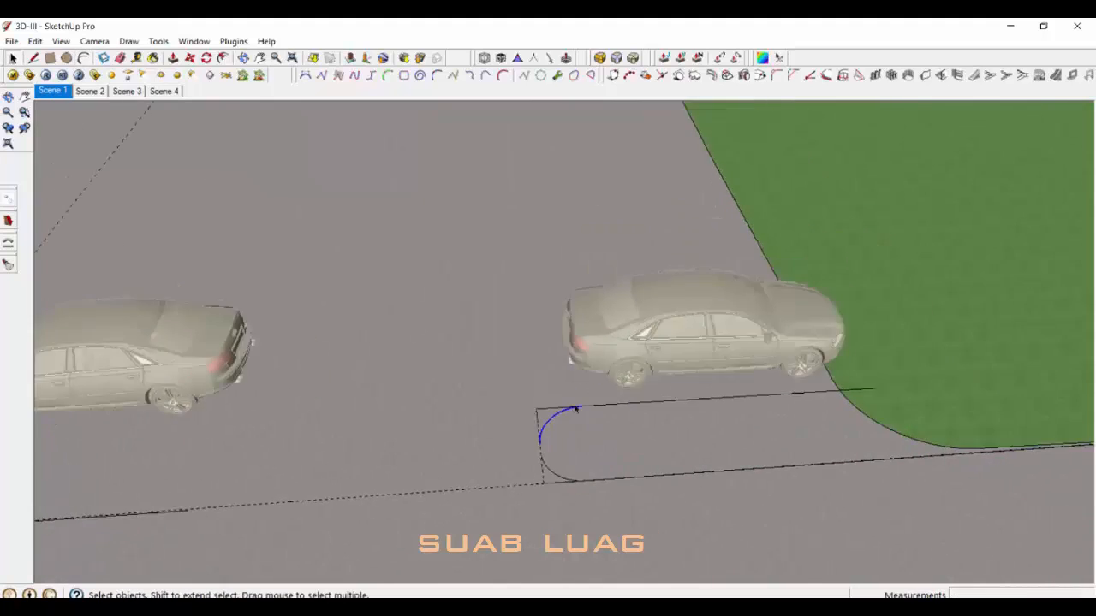
middle_click_drag(557, 468, 604, 458)
scroll(697, 440, "down", 6)
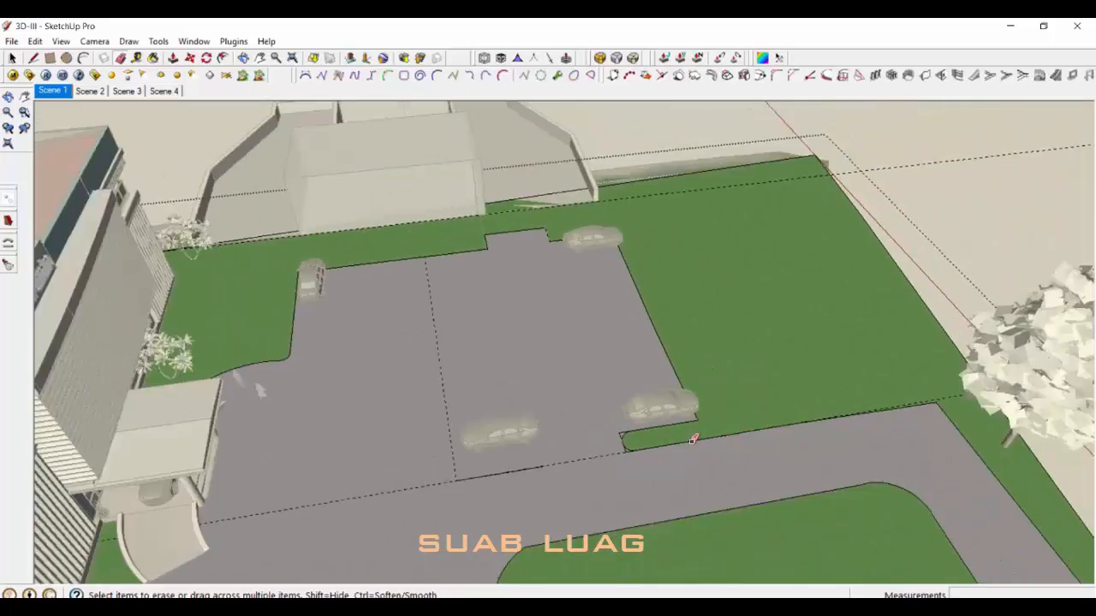
middle_click_drag(697, 440, 617, 445)
scroll(634, 454, "up", 5)
Step: Erase the leftover edge beside the grass island
left_click(656, 491)
key("space")
scroll(651, 492, "down", 2)
middle_click_drag(614, 502, 703, 492)
scroll(614, 482, "down", 2)
scroll(614, 482, "up", 2)
key("e")
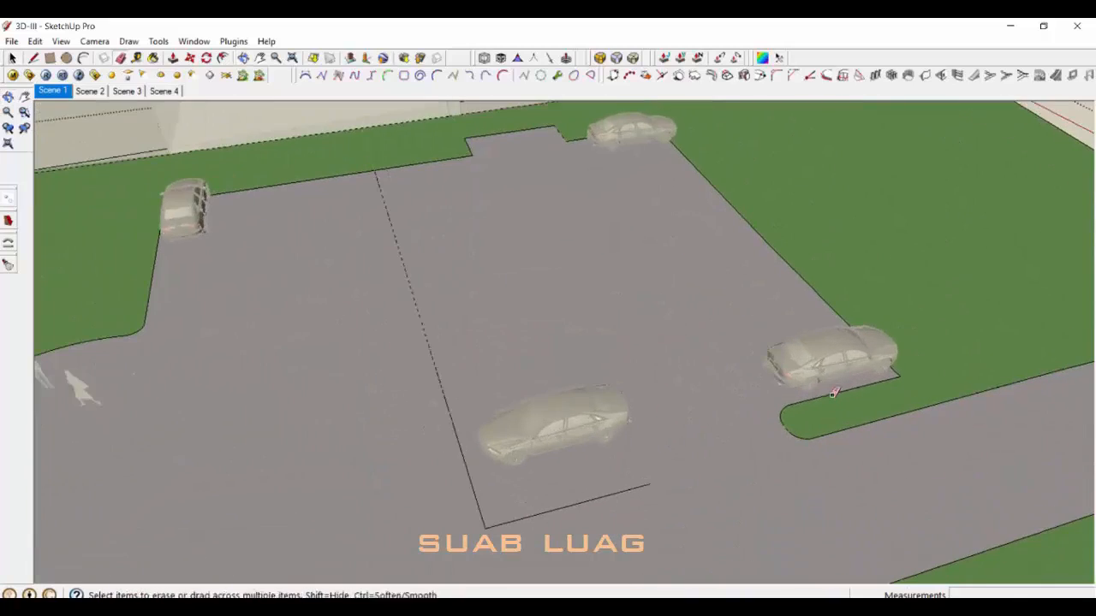
scroll(638, 480, "down", 5)
Step: Cancel the unfinished arc and redraw the rounded corner arc
key("a")
scroll(548, 462, "up", 8)
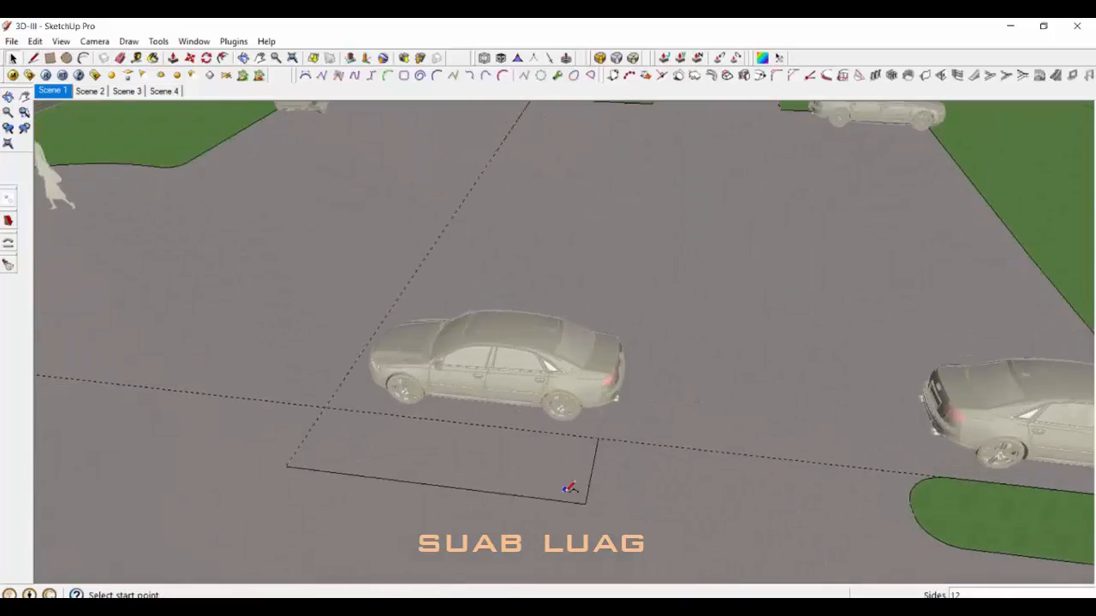
key("Escape")
scroll(579, 488, "up", 4)
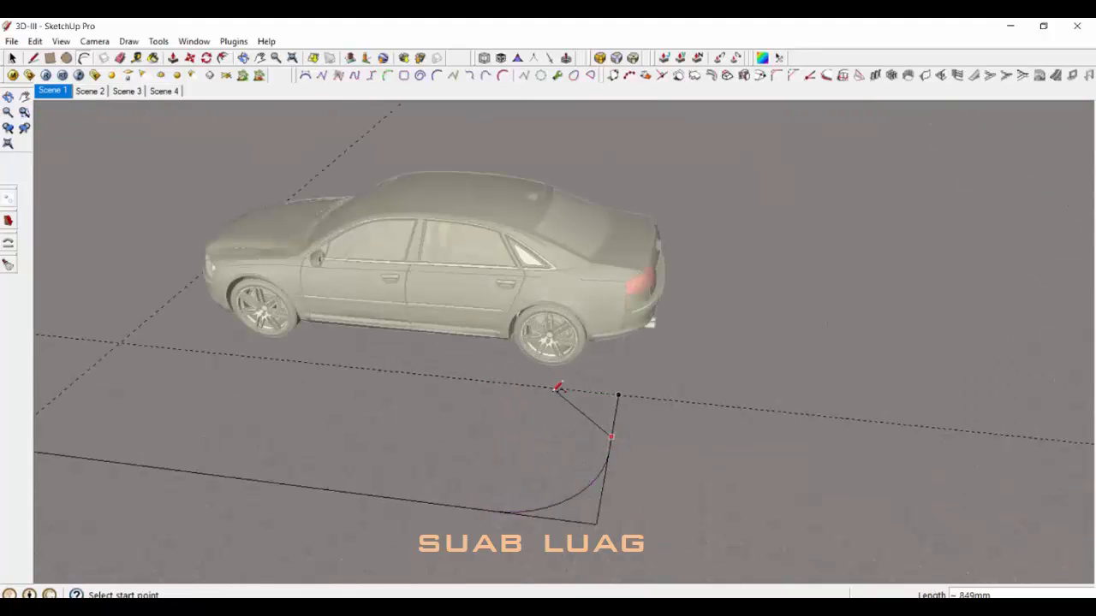
scroll(556, 401, "up", 2)
left_click(620, 415)
key("space")
scroll(592, 446, "down", 5)
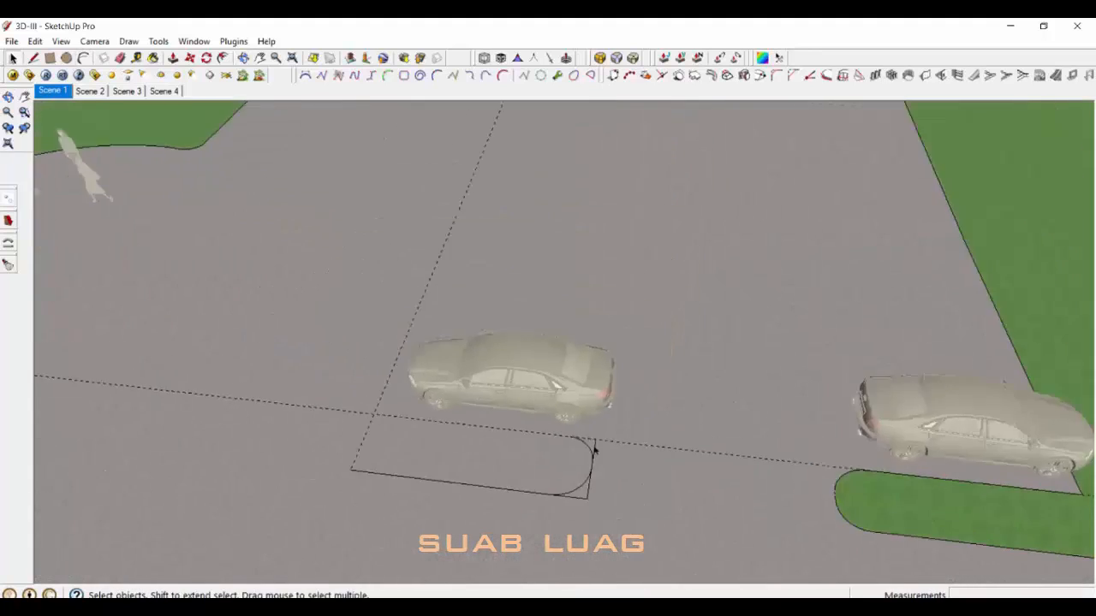
middle_click_drag(593, 447, 658, 276)
Step: Draw the long island edge from the corner to the far kerb
key("t")
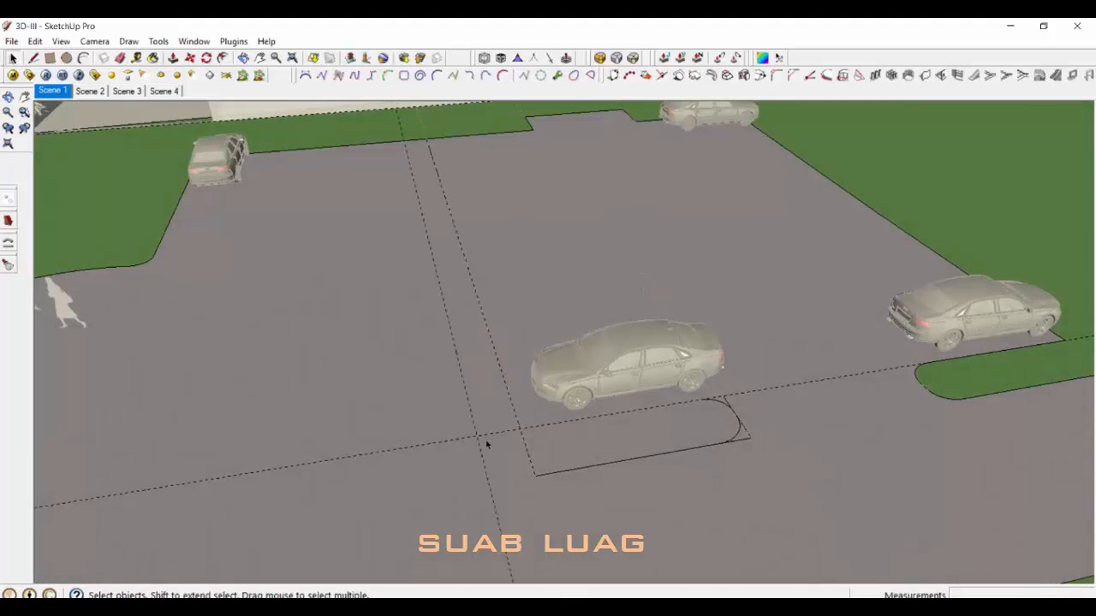
left_click(491, 485)
scroll(491, 482, "up", 5)
key("Escape")
left_click(489, 482)
scroll(491, 483, "down", 7)
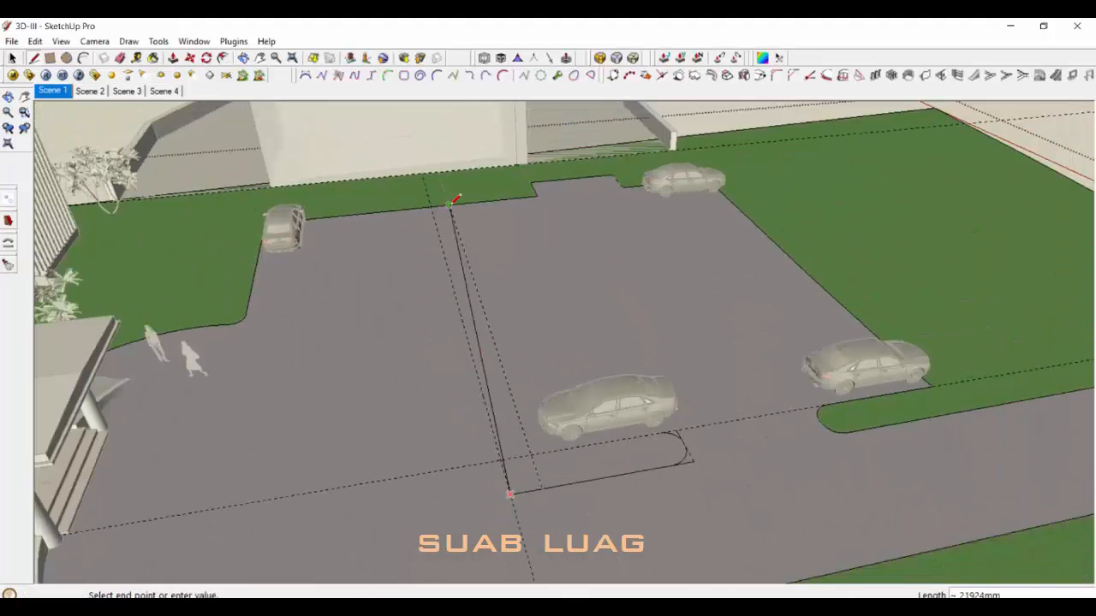
left_click(435, 209)
key("space")
scroll(434, 211, "down", 1)
scroll(528, 467, "up", 2)
Step: Add a 2-Point Arc forming the half-circle end of the island
key("a")
left_click(501, 455)
left_click(520, 458)
scroll(557, 452, "up", 3)
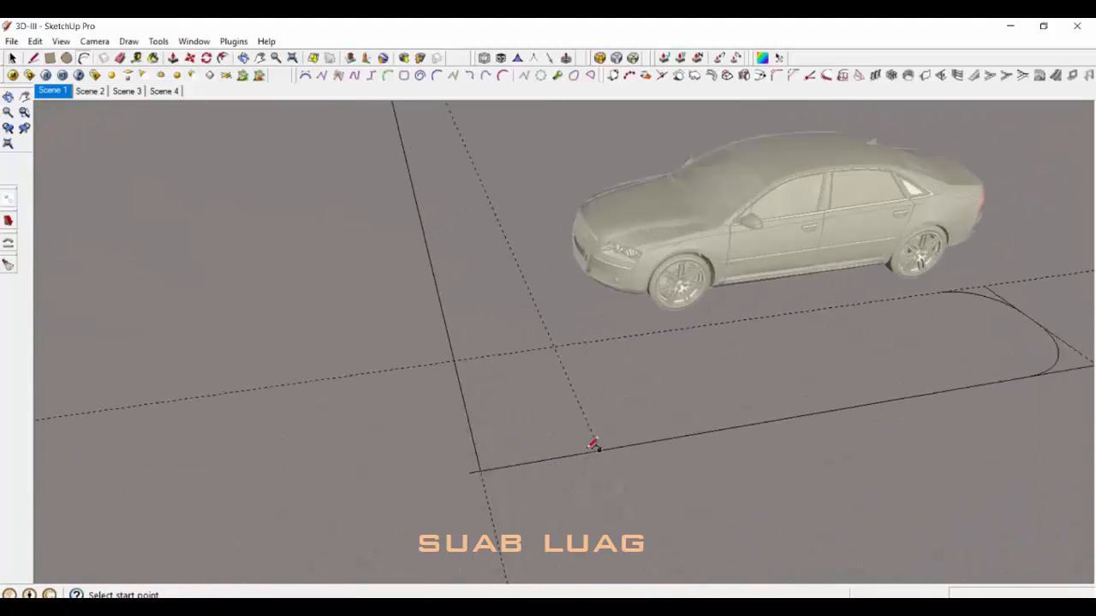
middle_click_drag(494, 419, 450, 426)
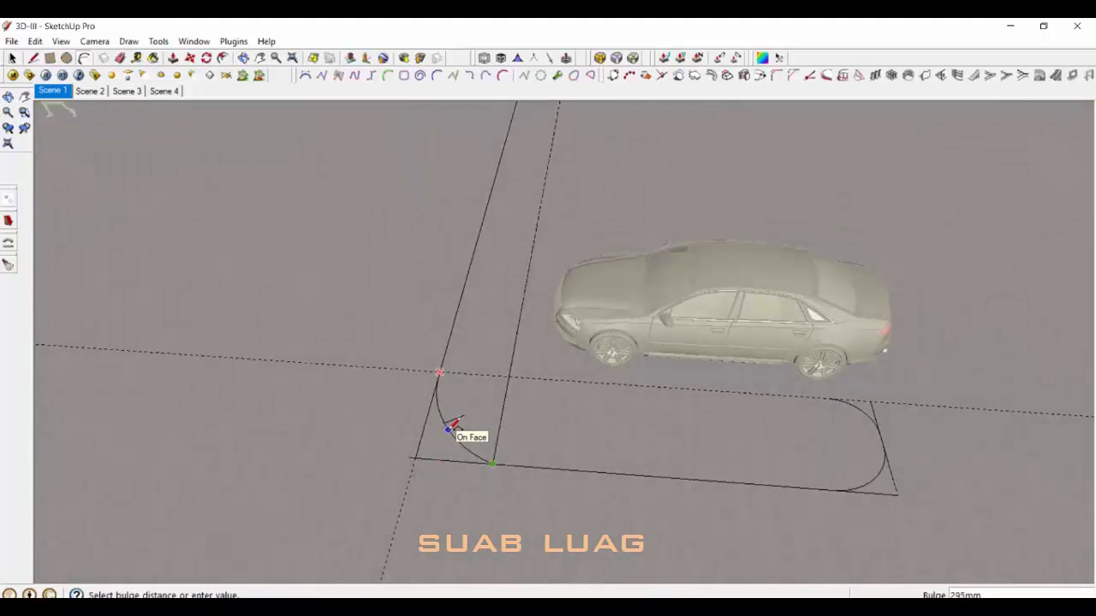
scroll(415, 452, "down", 1)
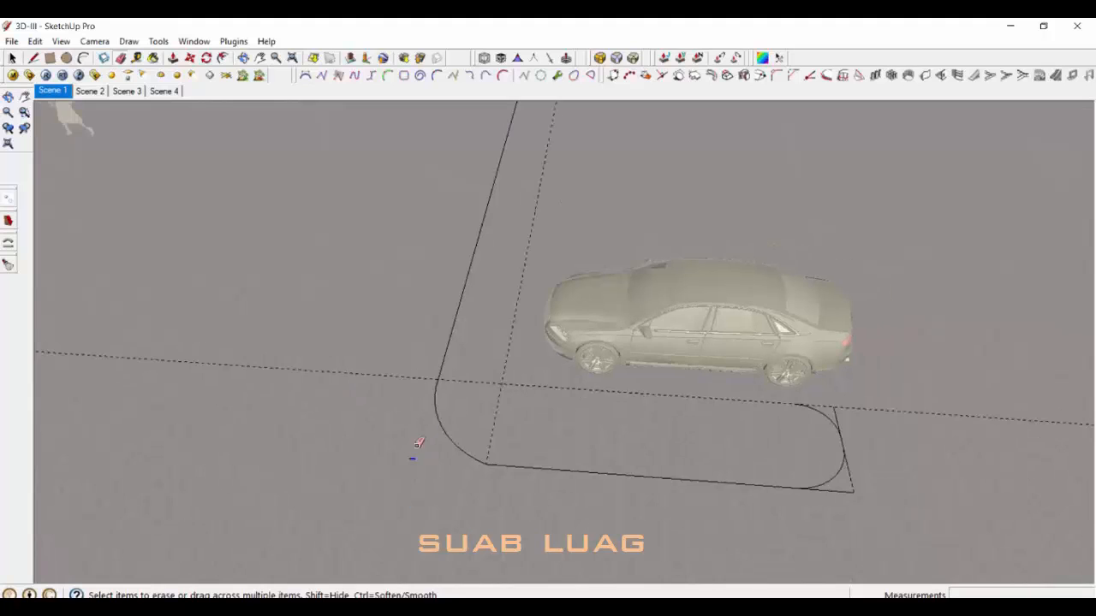
key("space")
scroll(492, 445, "down", 3)
mouse_move(492, 445)
middle_mouse_down()
mouse_move(621, 416)
mouse_move(627, 399)
middle_mouse_up()
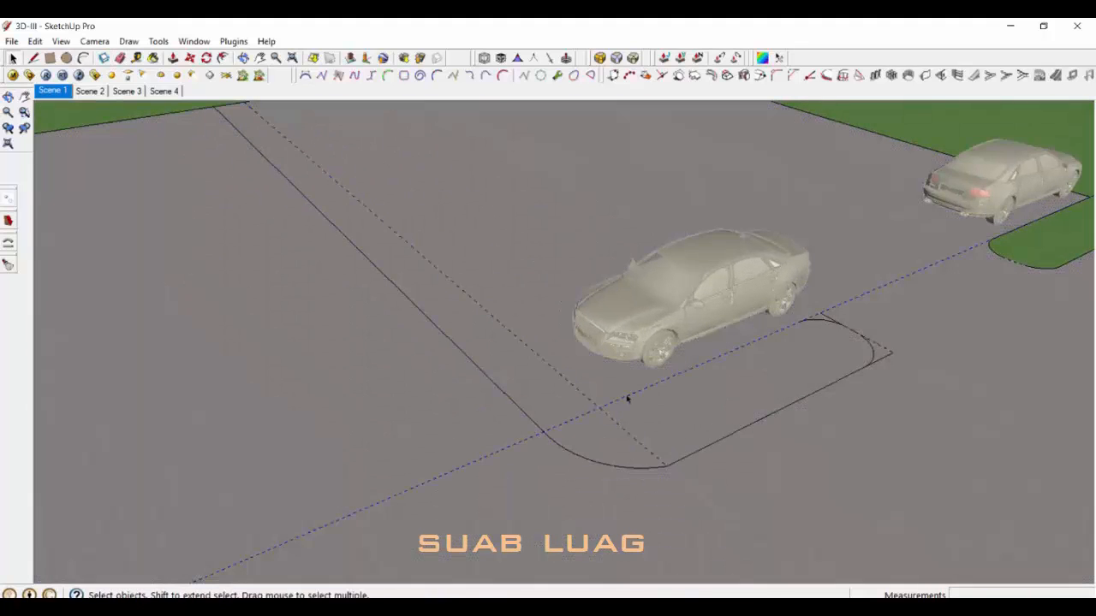
Step: Erase the leftover guide, corner and dividing edges inside the island
key("e")
scroll(694, 401, "up", 2)
left_click_drag(694, 411, 616, 420)
scroll(617, 424, "down", 3)
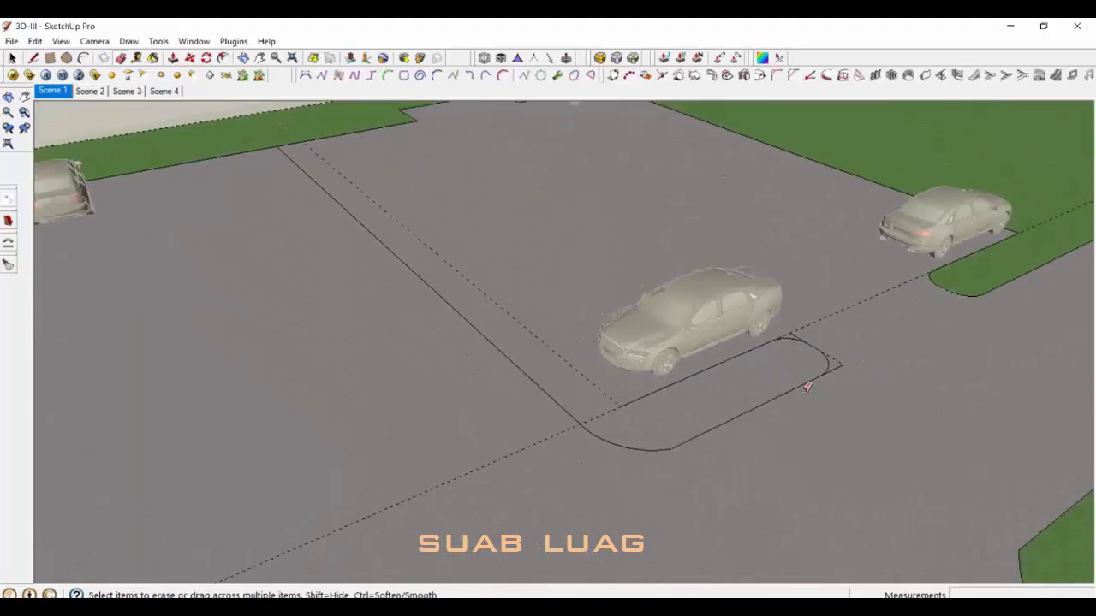
scroll(835, 363, "up", 4)
left_click(759, 319)
left_click(845, 371)
scroll(839, 374, "down", 3)
Step: Sample the lawn's Vegetation_Grass_Artificial material and paint it onto the island face
key("space")
left_click(604, 441)
key("b")
left_click(327, 214)
left_click(954, 276)
left_click(614, 440)
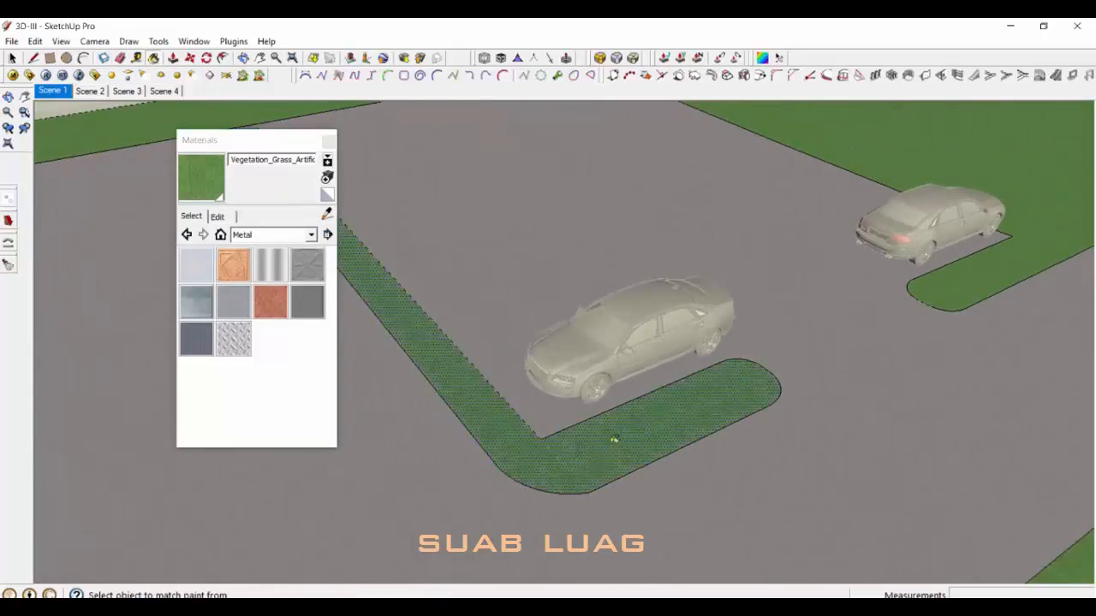
key("space")
Step: Orbit around to inspect the painted grass island and close the materials panel
middle_click_drag(614, 440, 451, 259)
scroll(571, 224, "down", 3)
middle_click_drag(797, 369, 711, 457)
scroll(704, 432, "up", 4)
left_click(329, 140)
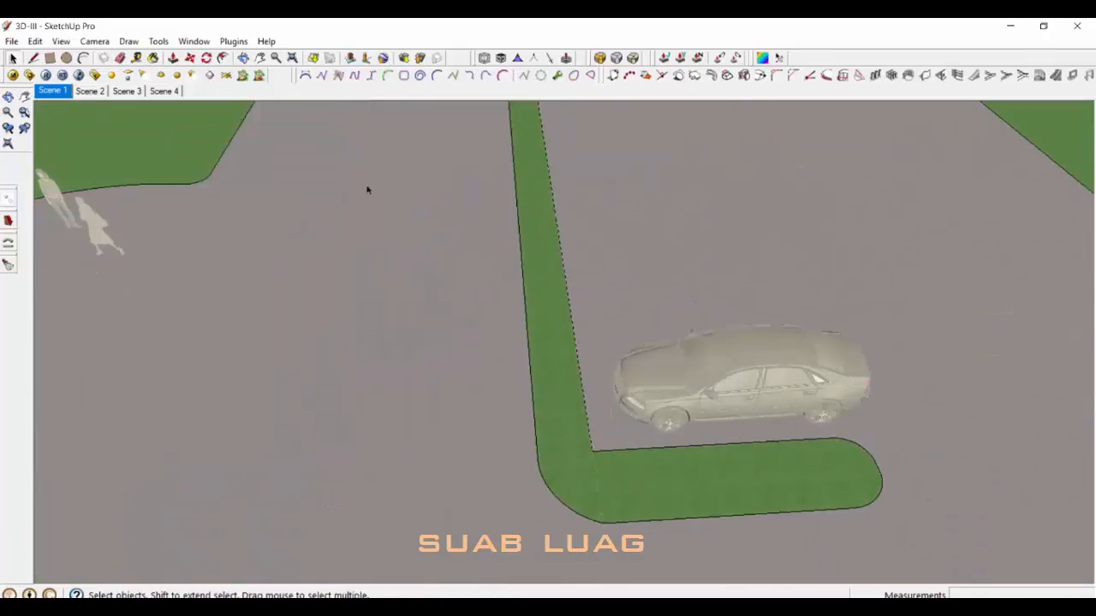
middle_click_drag(493, 334, 600, 291)
scroll(599, 292, "up", 1)
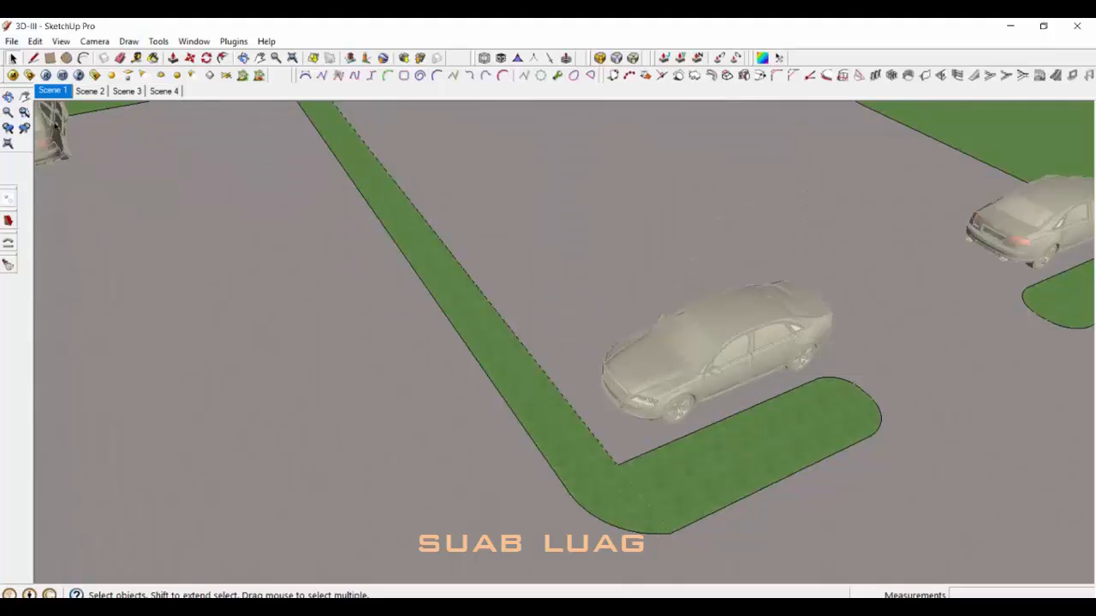
Step: Draw the first parking stripe member along the island edge with Profile Builder
left_click(777, 75)
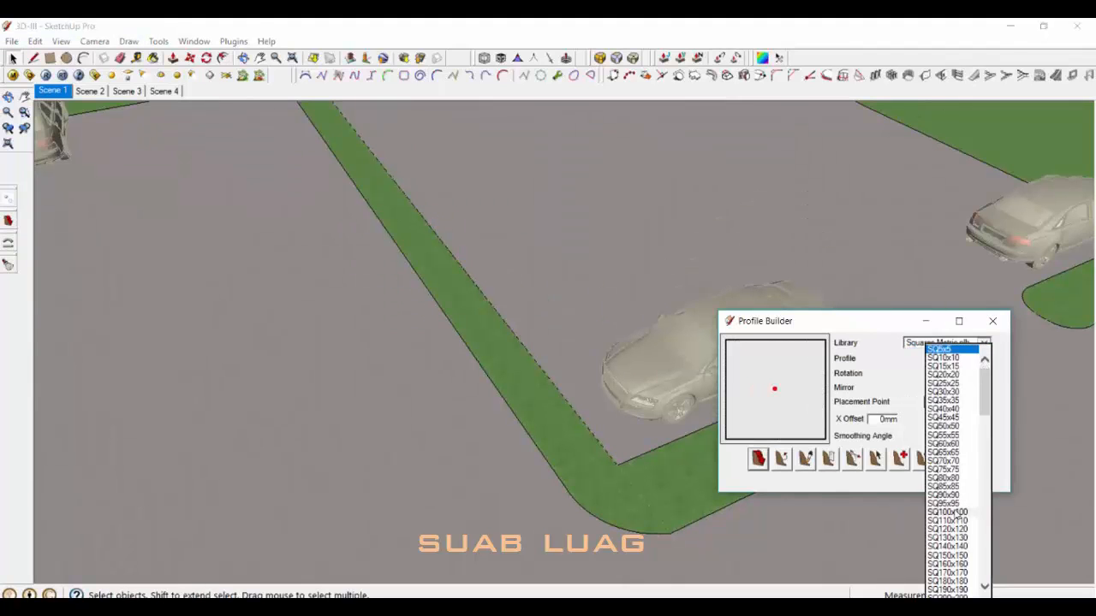
left_click(618, 465)
scroll(599, 458, "down", 3)
scroll(629, 411, "up", 3)
left_click(629, 411)
key("space")
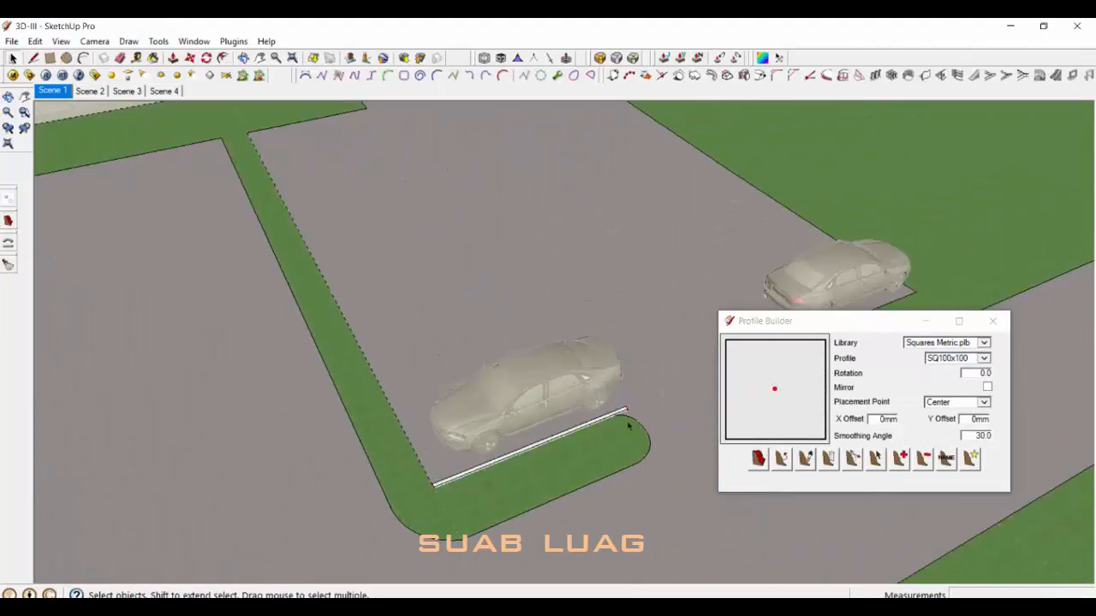
left_click(621, 415)
key("m")
scroll(634, 416, "up", 2)
left_click(654, 392)
key("space")
Step: Copy the stripe along the first side of the car park from the island corner
middle_click_drag(490, 340, 557, 464)
scroll(556, 465, "down", 4)
scroll(532, 426, "up", 2)
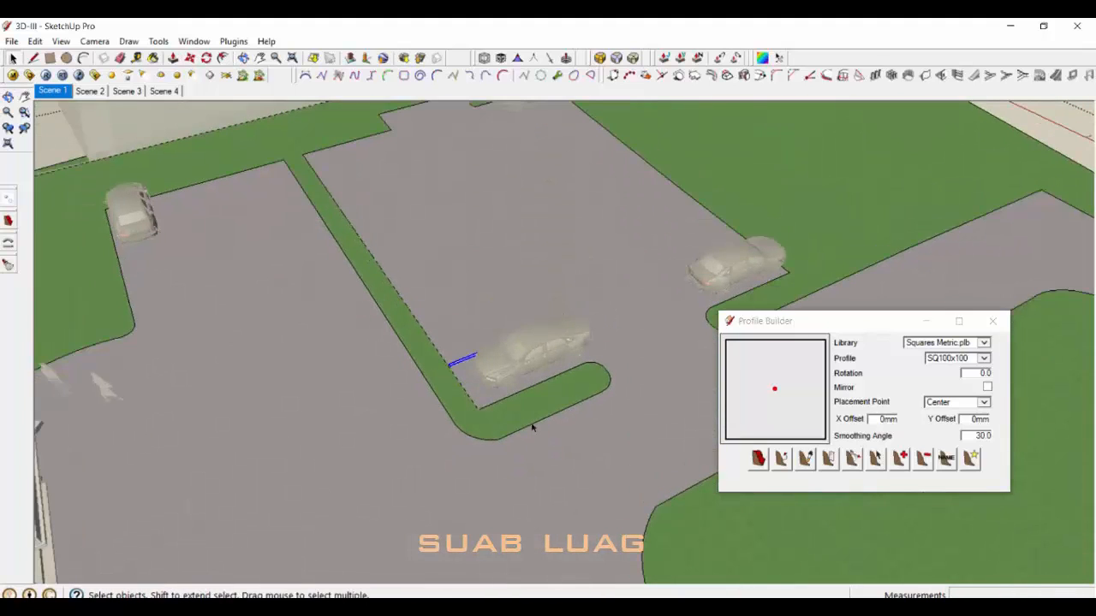
scroll(521, 414, "down", 3)
scroll(499, 382, "up", 5)
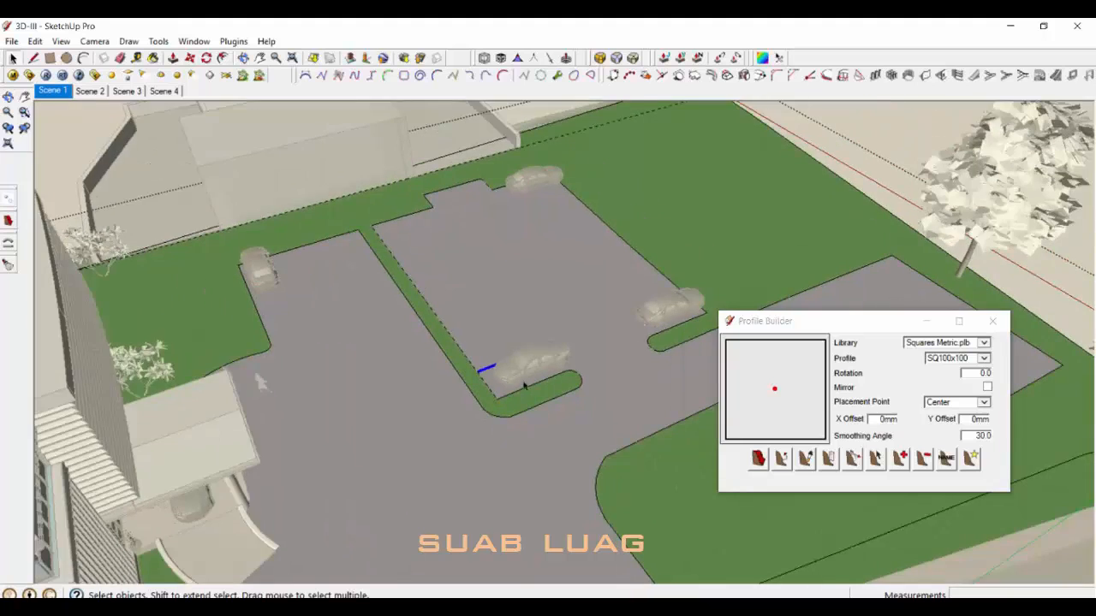
key("m")
key("ctrl")
left_click(510, 444)
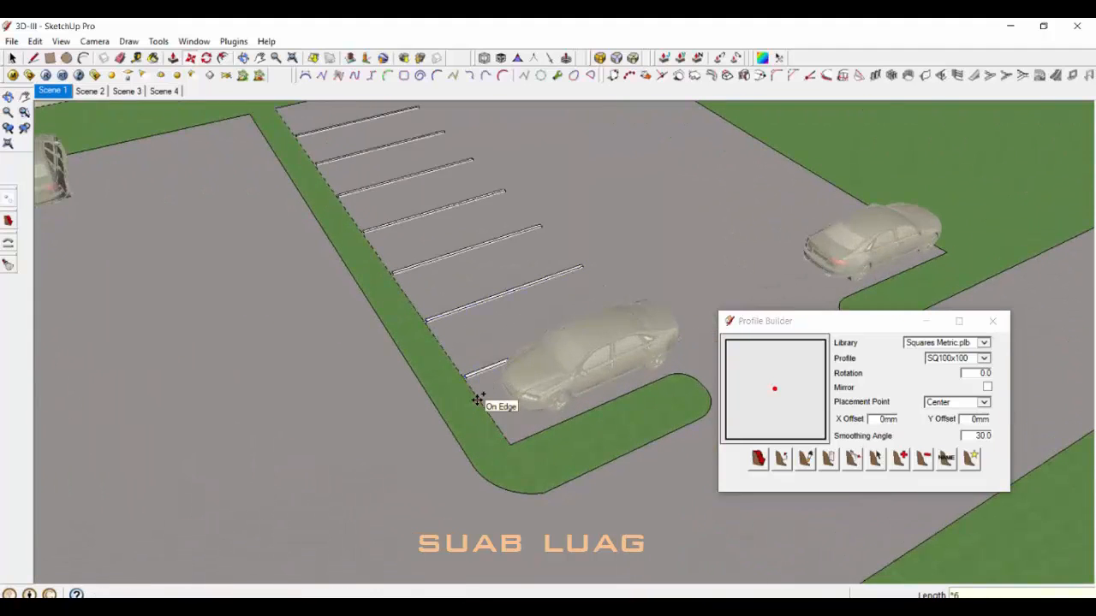
key("space")
Step: Copy the stripes along the right edge of the lot
scroll(478, 400, "down", 5)
scroll(462, 285, "up", 2)
scroll(444, 330, "up", 1)
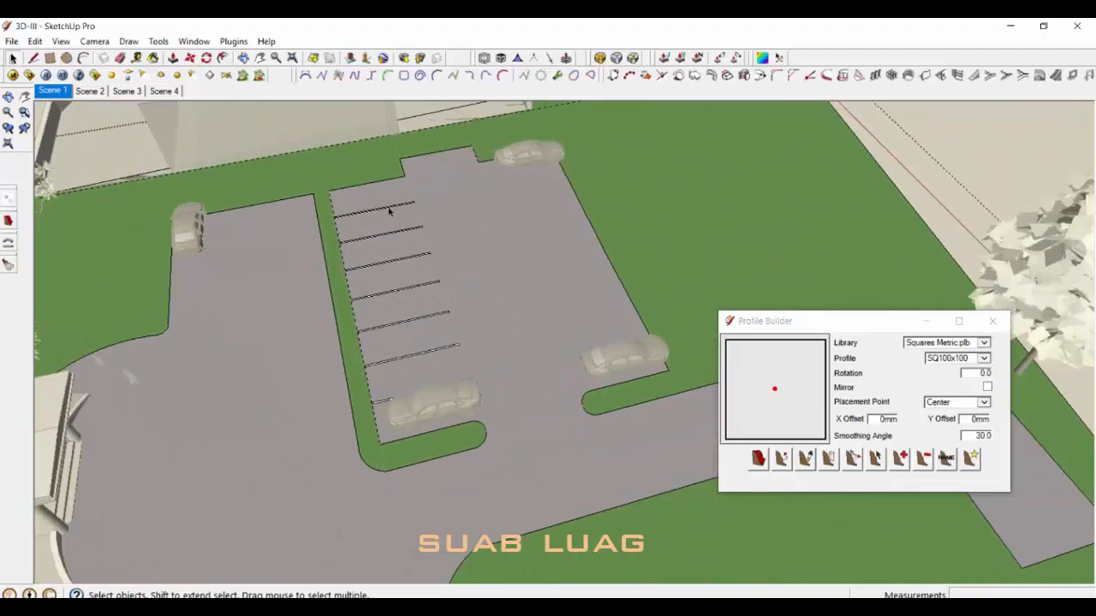
middle_click_drag(498, 393, 469, 387)
scroll(469, 353, "up", 5)
scroll(318, 377, "down", 1)
key("m")
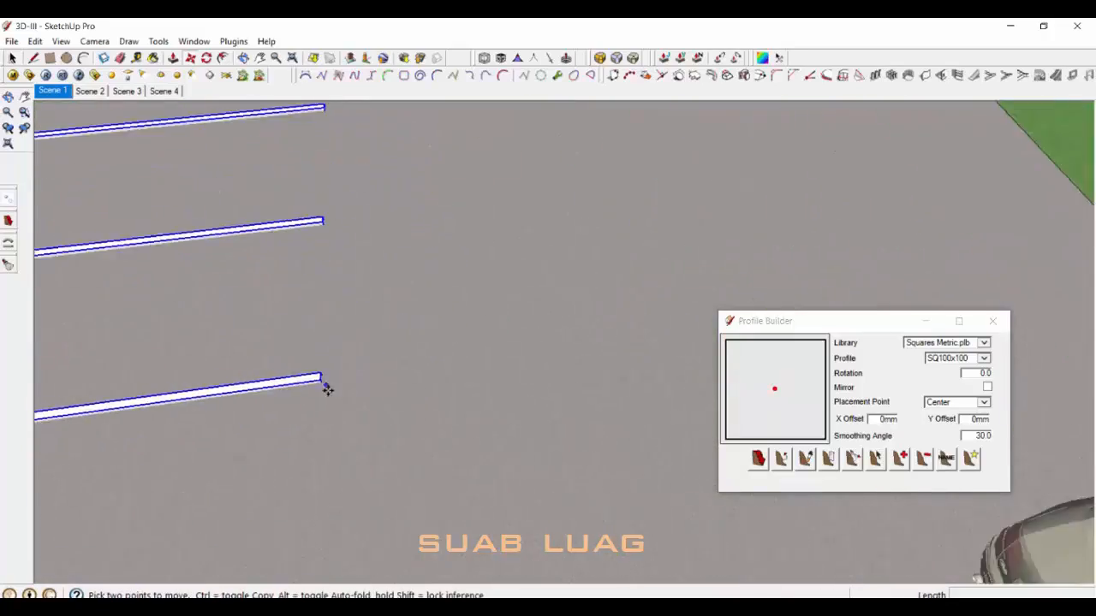
scroll(322, 382, "up", 4)
key("ctrl")
left_click(314, 364)
scroll(261, 365, "down", 3)
scroll(261, 363, "down", 3)
left_click(751, 286)
scroll(582, 310, "down", 2)
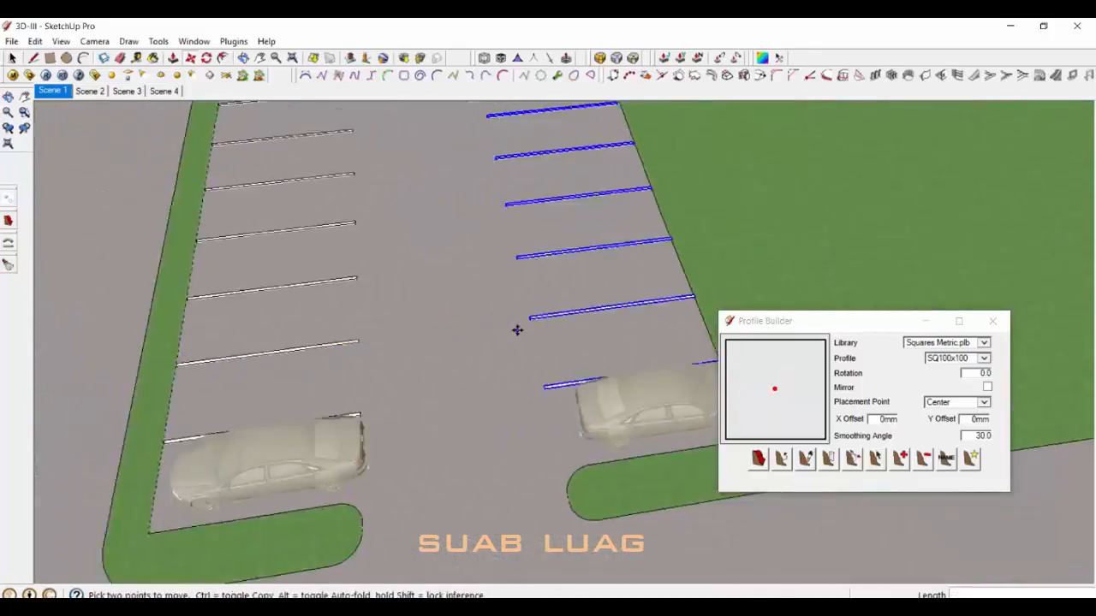
key("space")
scroll(516, 328, "down", 2)
middle_click_drag(517, 328, 600, 328)
scroll(429, 327, "down", 1)
middle_click_drag(322, 326, 348, 343)
scroll(333, 272, "up", 2)
scroll(348, 342, "down", 1)
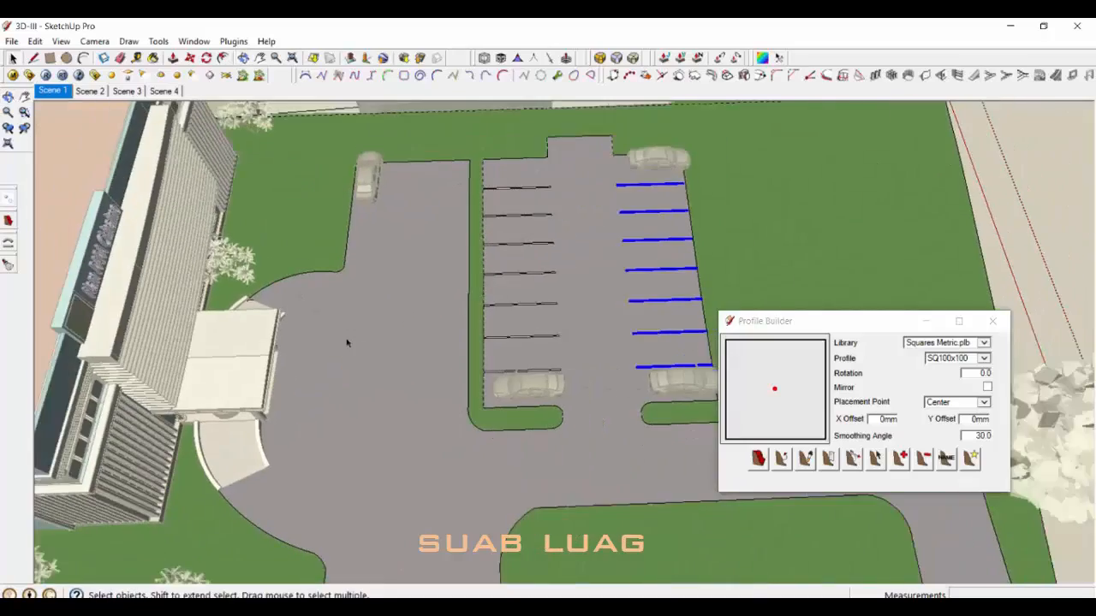
scroll(482, 226, "down", 1)
middle_click_drag(556, 287, 600, 279)
scroll(600, 279, "down", 1)
scroll(505, 224, "up", 7)
Step: Round the left and right notch corners with arcs and erase the leftover corner edge
key("a")
middle_click_drag(607, 213, 578, 214)
left_click(601, 214)
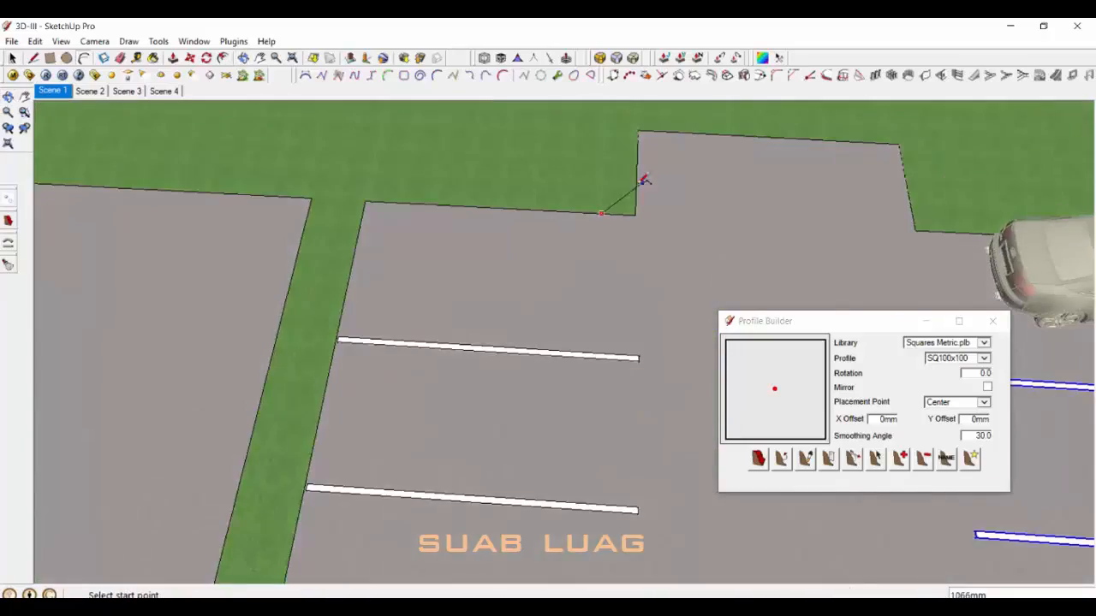
left_click(644, 179)
left_click(635, 206)
scroll(651, 188, "up", 2)
left_click(708, 271)
left_click(657, 291)
left_click(634, 275)
key("space")
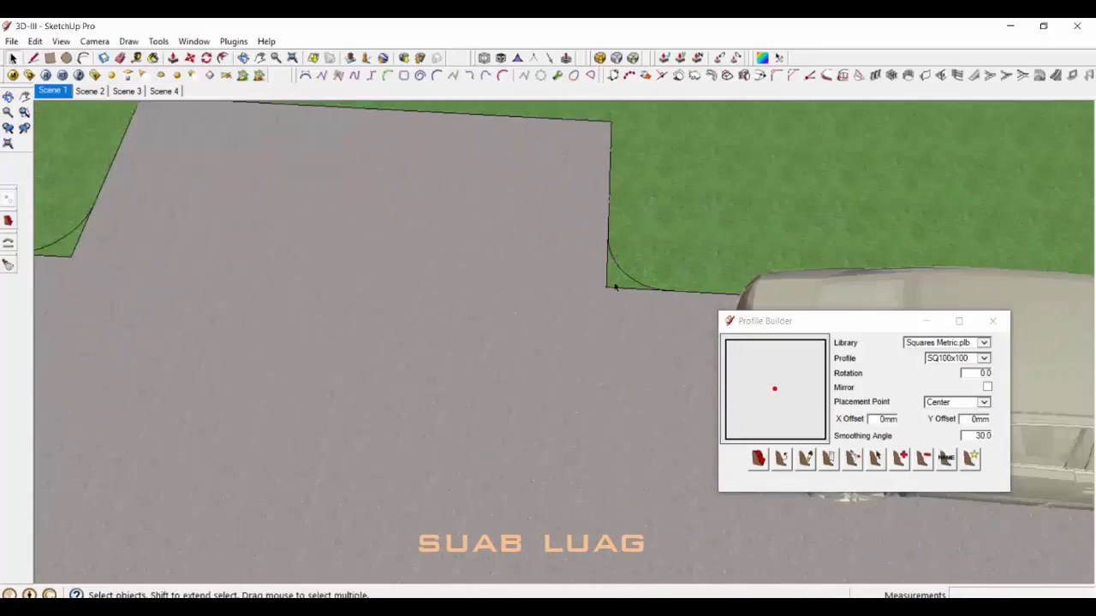
key("e")
left_click_drag(625, 291, 609, 275)
left_click_drag(291, 256, 307, 248)
key("space")
middle_click_drag(505, 257, 582, 247)
scroll(581, 248, "down", 5)
middle_click_drag(556, 342, 565, 377)
scroll(542, 349, "up", 3)
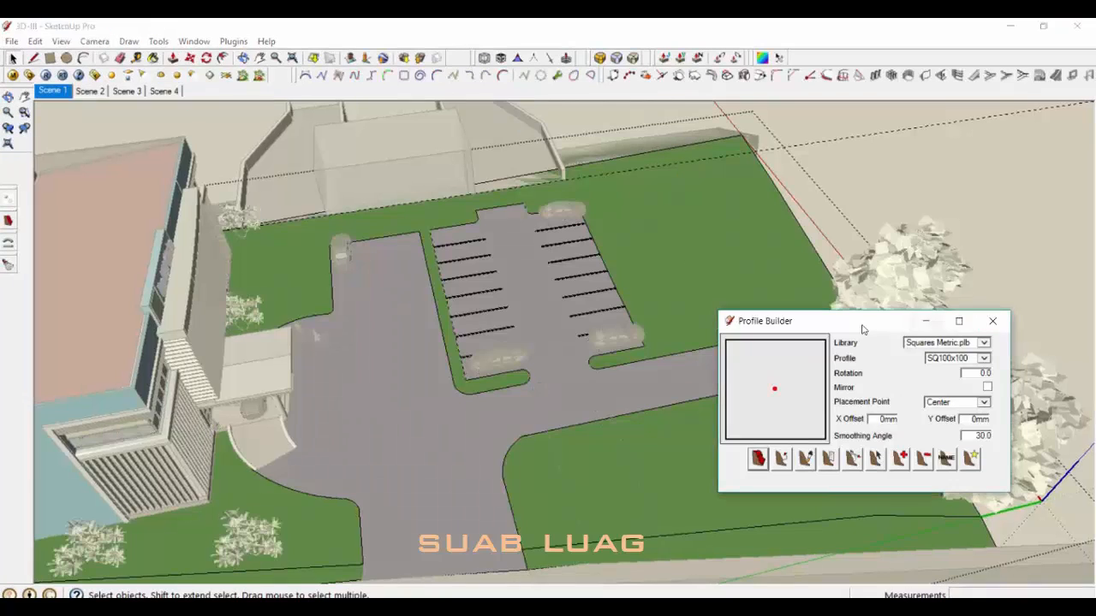
Step: Move the Profile Builder window aside and close the kerb group
left_click_drag(864, 325, 984, 124)
middle_click_drag(737, 446, 834, 470)
scroll(509, 385, "up", 8)
scroll(531, 372, "down", 5)
middle_click_drag(514, 394, 462, 423)
left_click(384, 373)
middle_click_drag(387, 375, 396, 414)
key("Return")
Step: Shift the lower-left car 886mm left into its bay
key("space")
mouse_move(407, 256)
middle_mouse_down()
mouse_move(453, 303)
mouse_move(482, 376)
mouse_move(675, 383)
middle_mouse_up()
left_click(454, 304)
scroll(454, 305, "up", 3)
key("m")
left_click(481, 386)
Step: Erase the leftover dashed guide lines near the car
left_click(476, 367)
key("space")
scroll(504, 392, "down", 4)
key("e")
left_click_drag(675, 382, 612, 419)
middle_click_drag(612, 420, 843, 400)
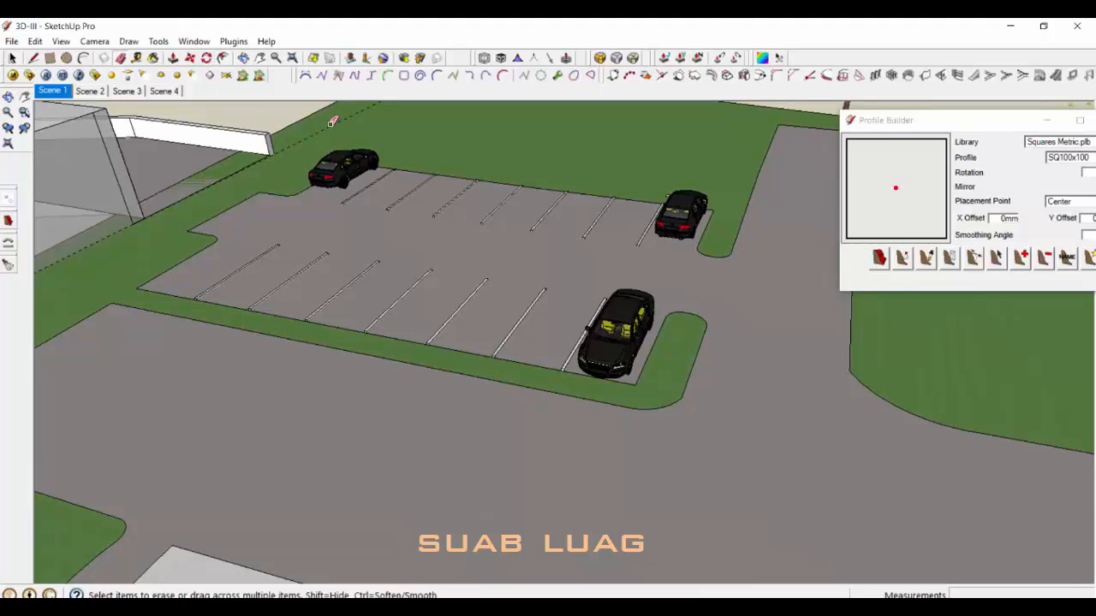
Step: Copy the tree from the planting group to a spot beside the car park
key("Escape")
scroll(634, 206, "down", 3)
middle_click_drag(634, 205, 224, 231)
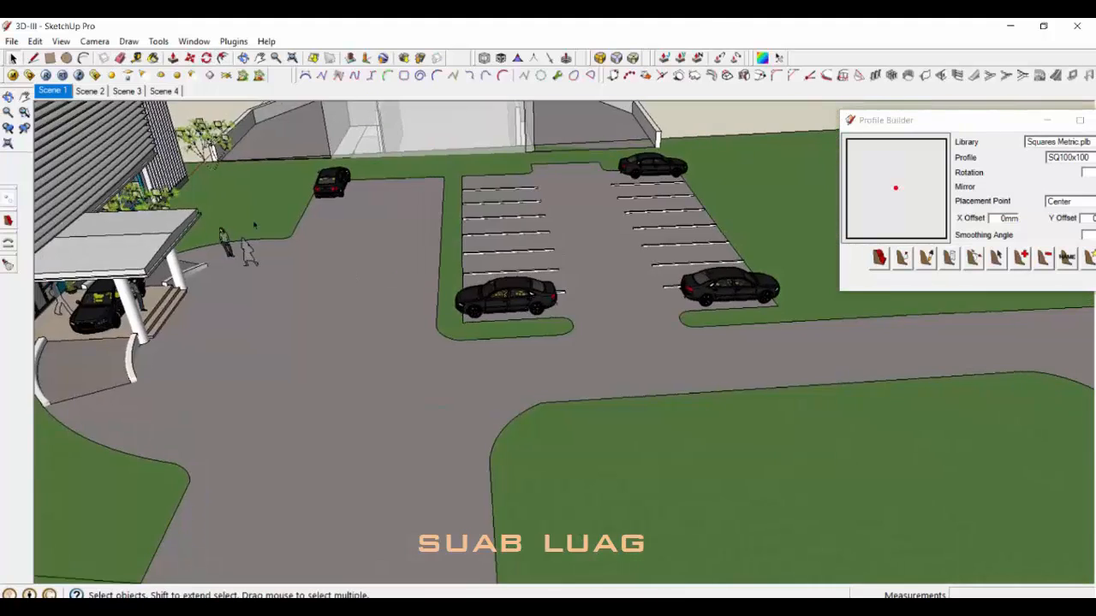
scroll(210, 180, "up", 4)
double_click(214, 176)
left_click(214, 176)
key("m")
left_click(216, 178)
key("ctrl")
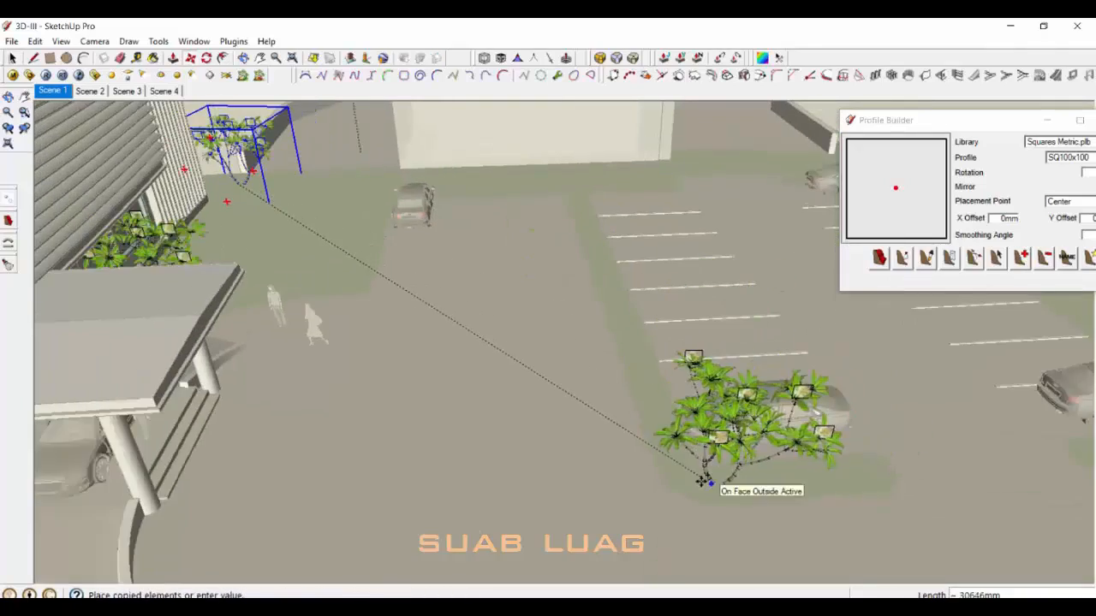
scroll(701, 482, "up", 1)
left_click(780, 503)
key("space")
middle_click_drag(780, 503, 548, 447)
Step: Close the Profile Builder window and orbit around to the building's rear
left_click_drag(968, 125, 849, 125)
left_click(994, 121)
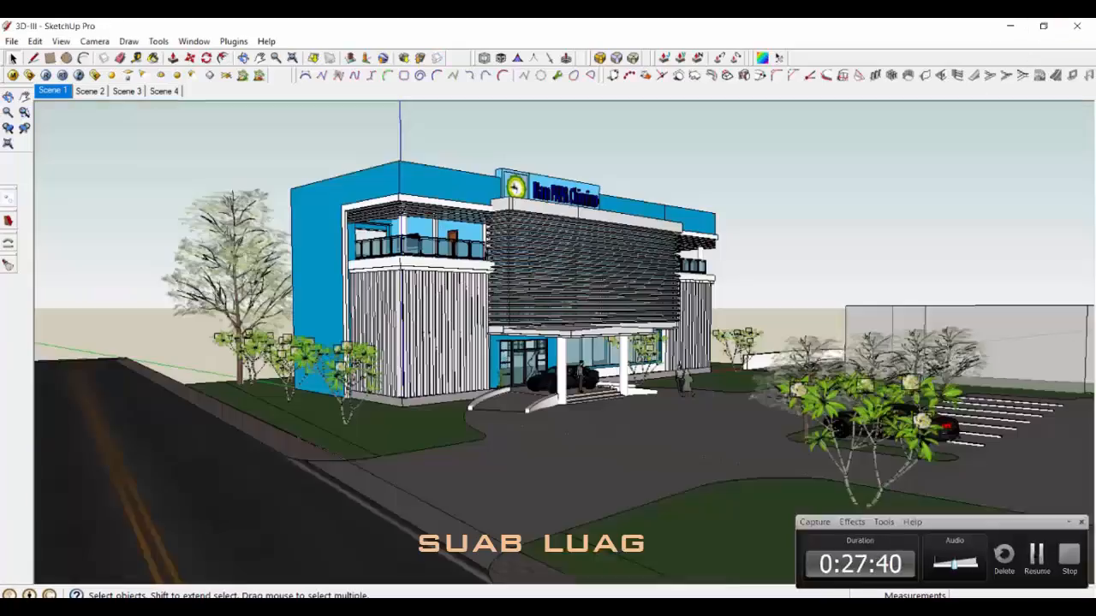
middle_click_drag(719, 411, 252, 465)
middle_click_drag(856, 406, 428, 441)
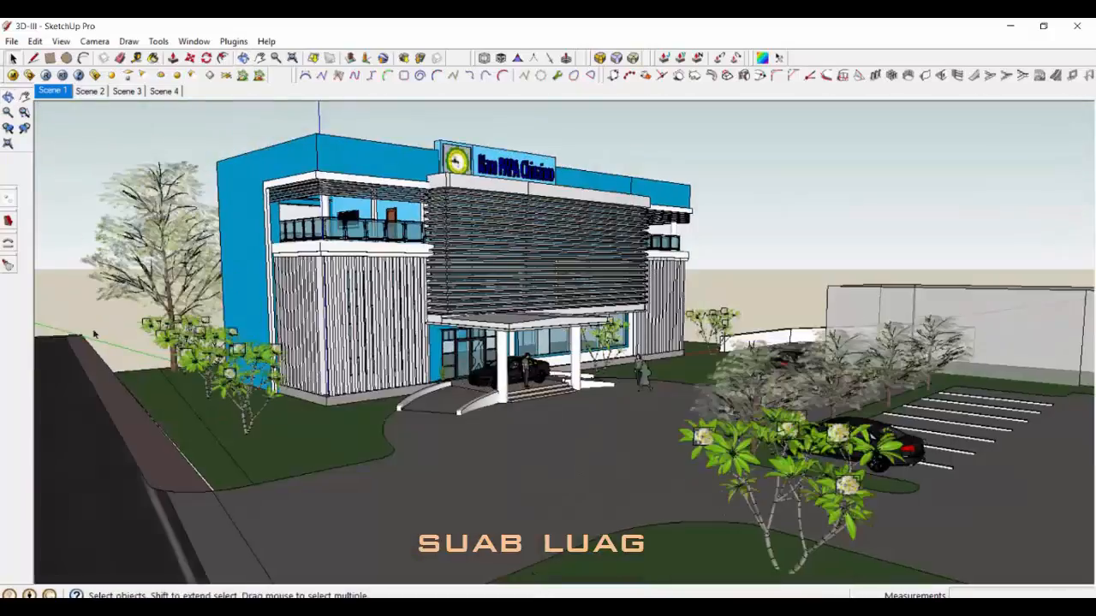